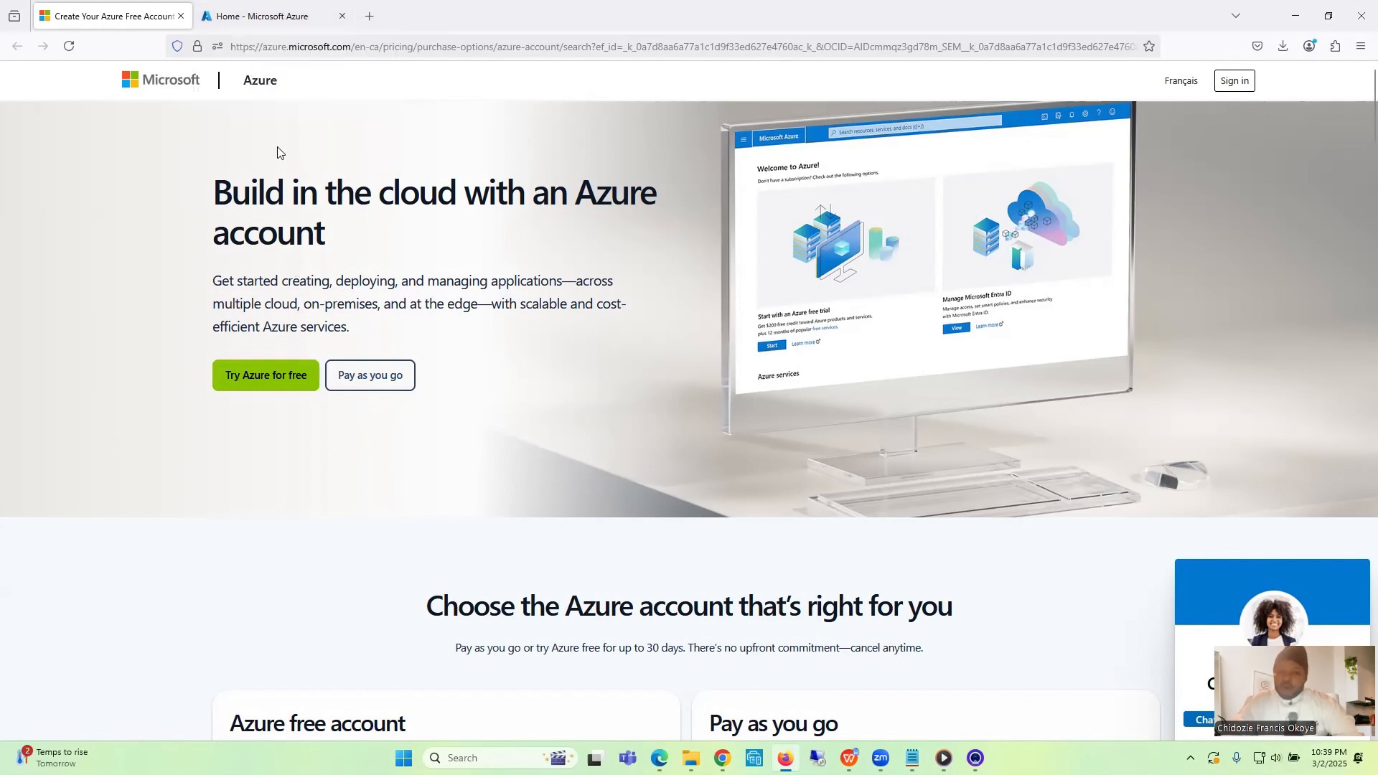
# - Find the Virtual machines service in the Azure portal and start creating a new Azure virtual machine
pyautogui.click(262, 16)
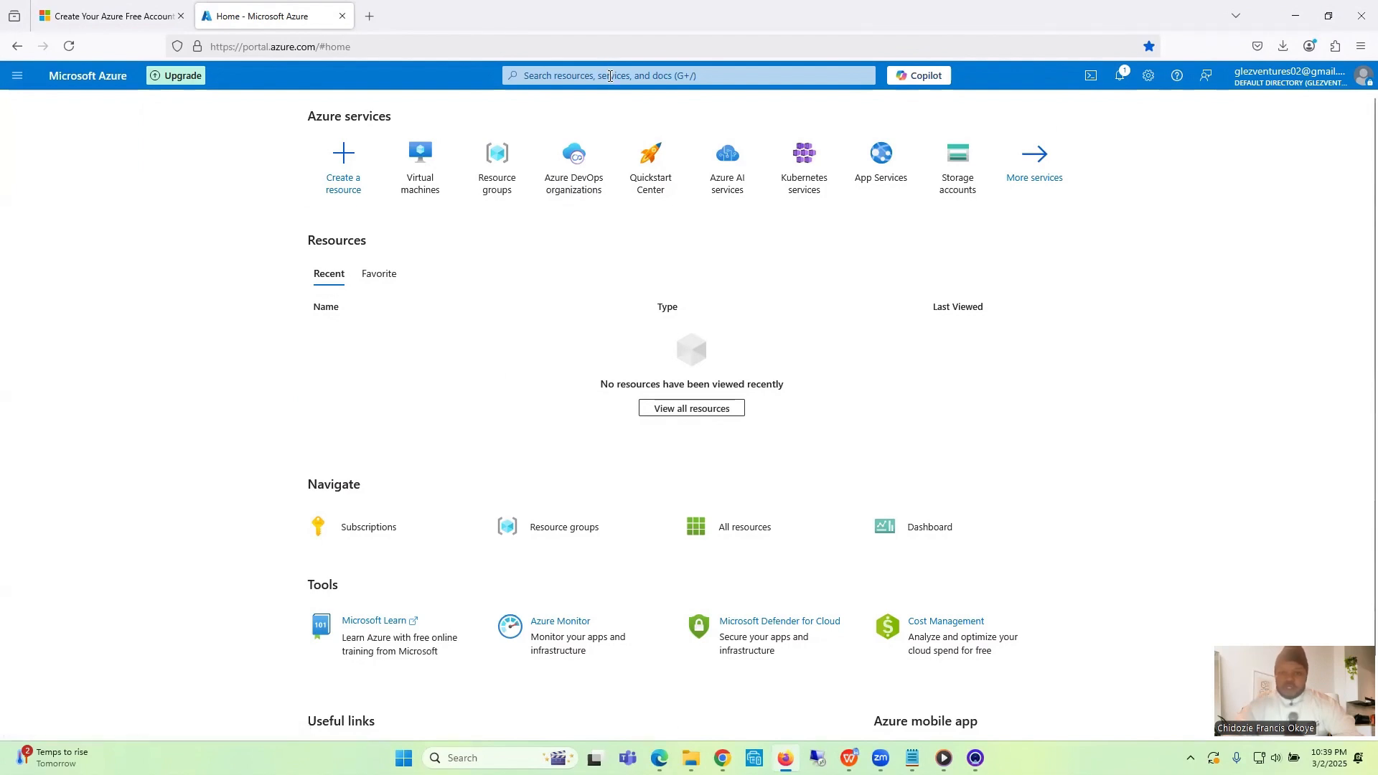
pyautogui.click(610, 75)
pyautogui.write('vir')
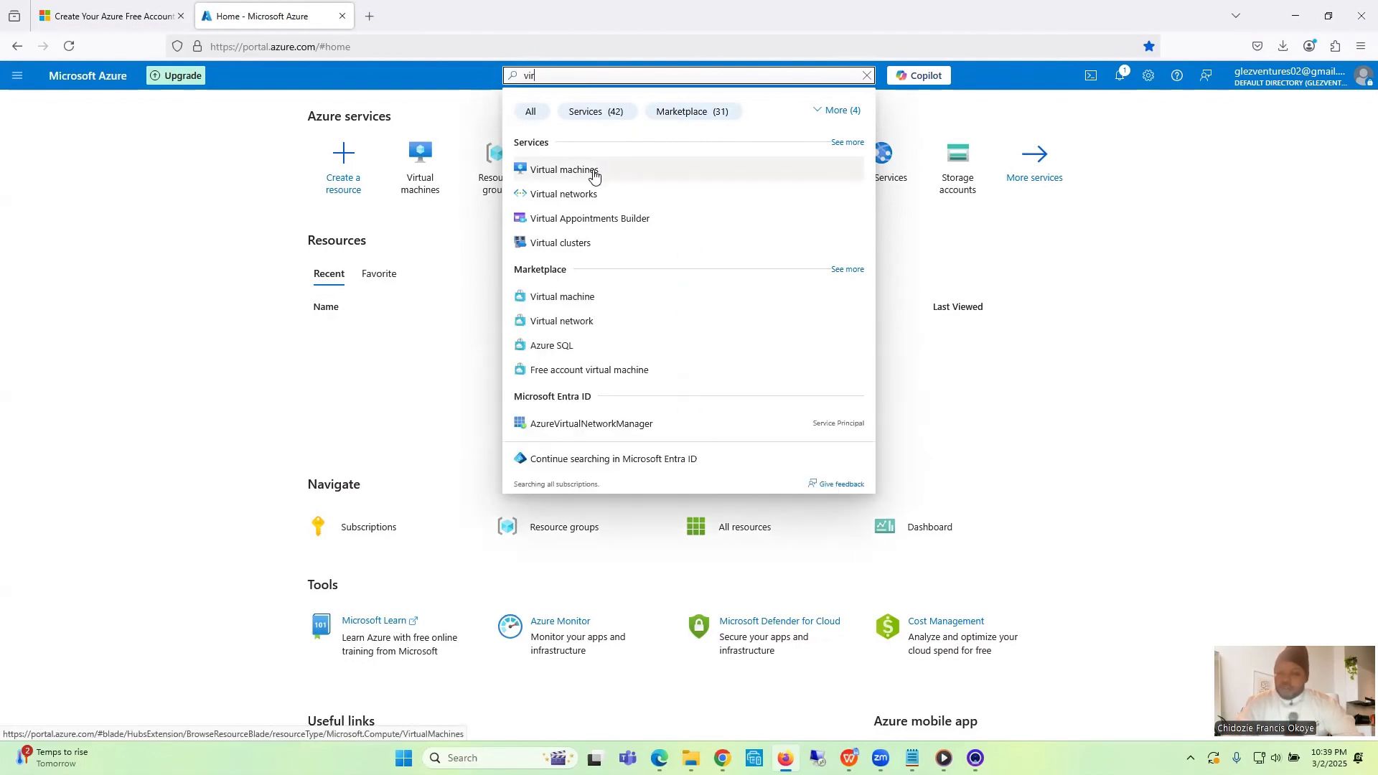
pyautogui.click(595, 175)
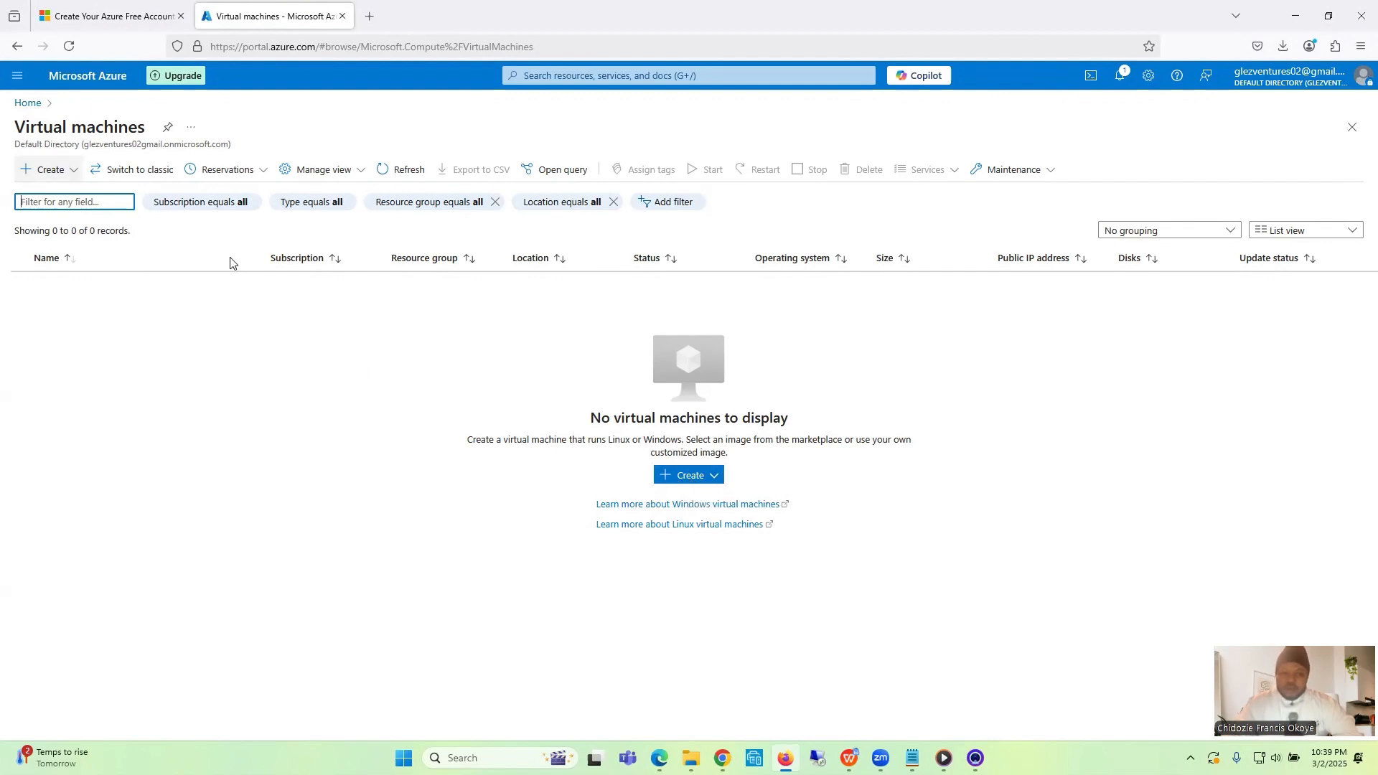
pyautogui.click(684, 477)
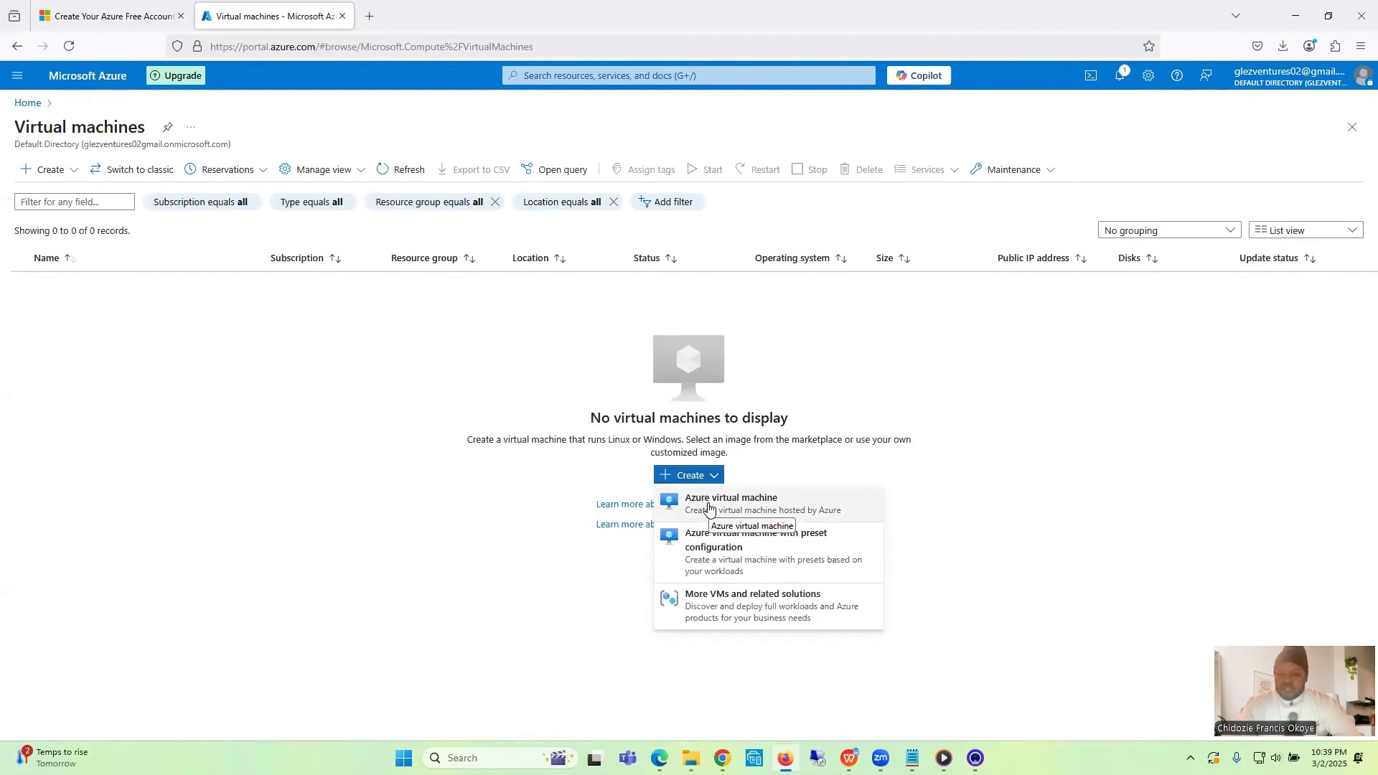
pyautogui.click(708, 503)
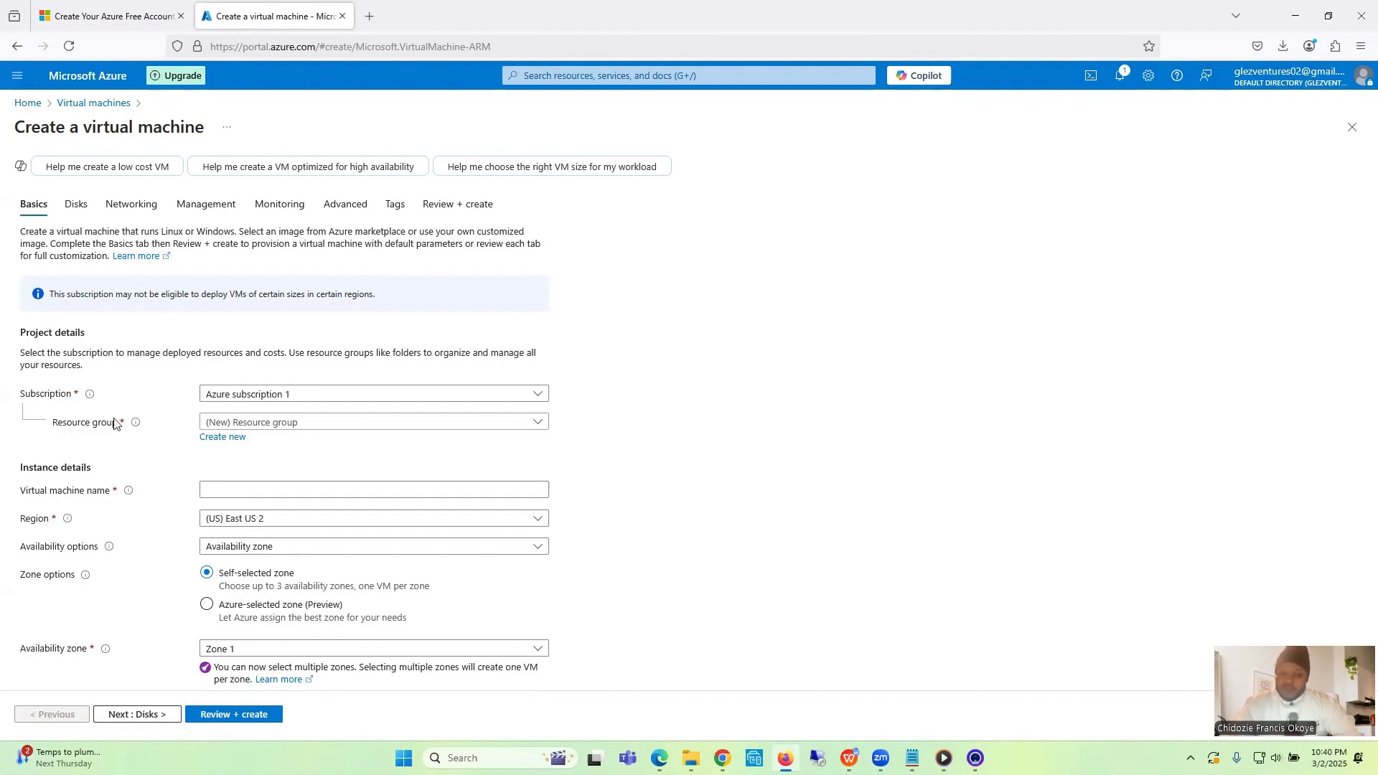
# - Create a new resource group named osticket for the virtual machine
pyautogui.click(228, 429)
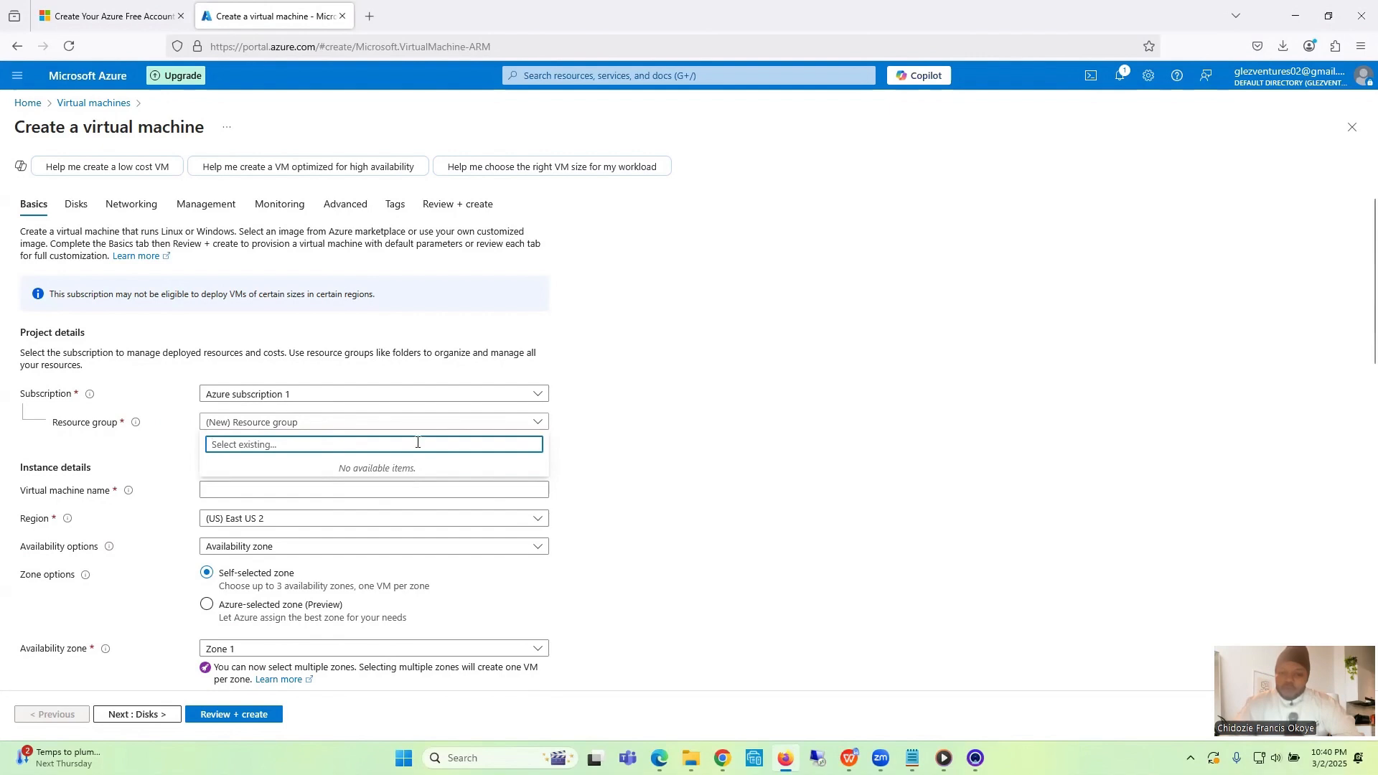
pyautogui.click(172, 463)
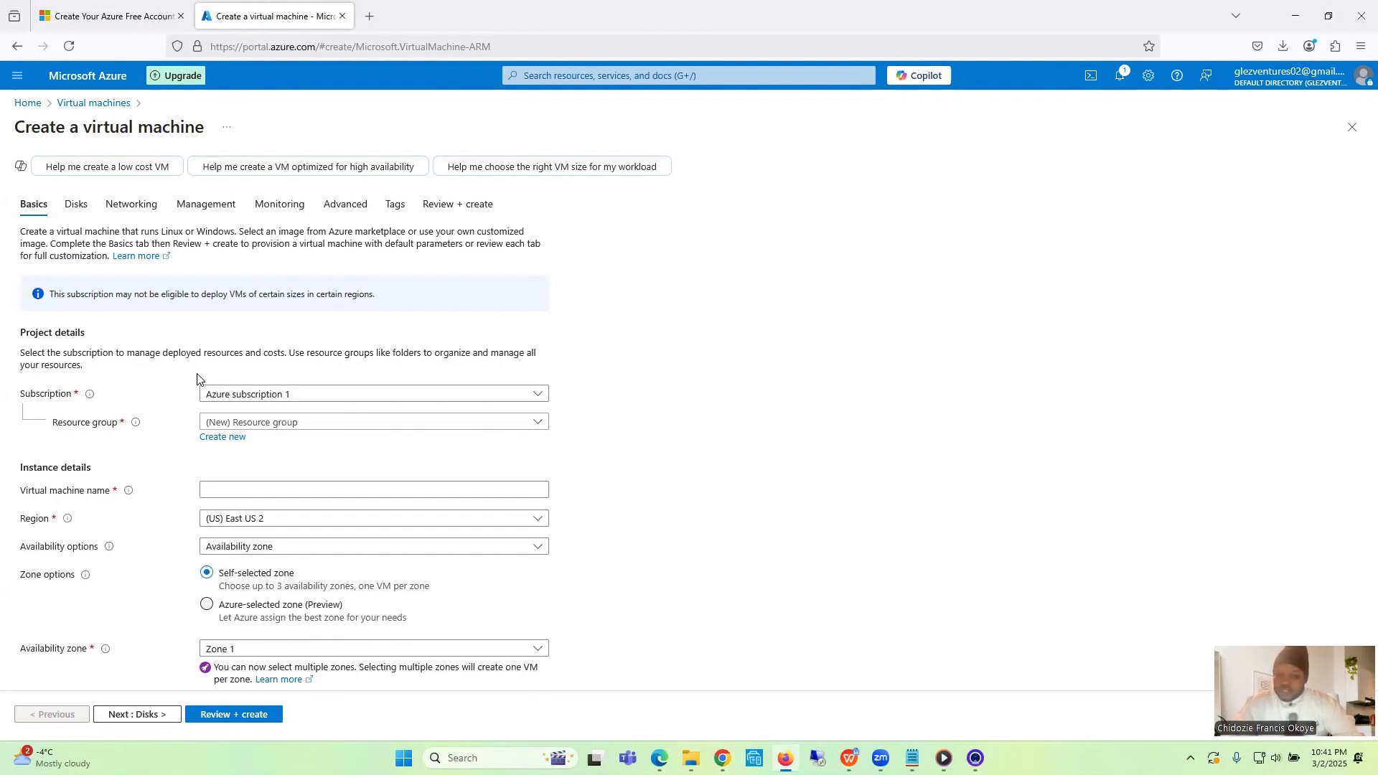
pyautogui.click(222, 439)
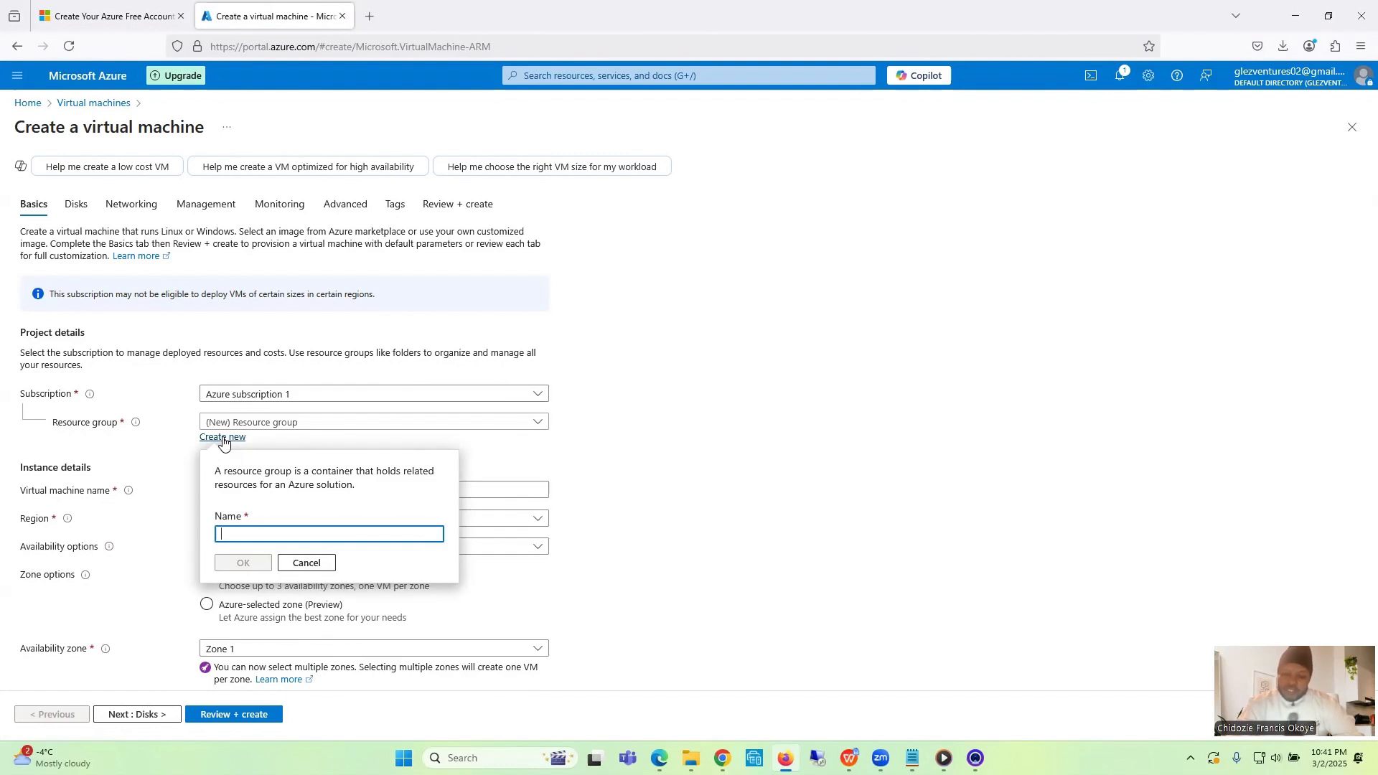
pyautogui.write('ost')
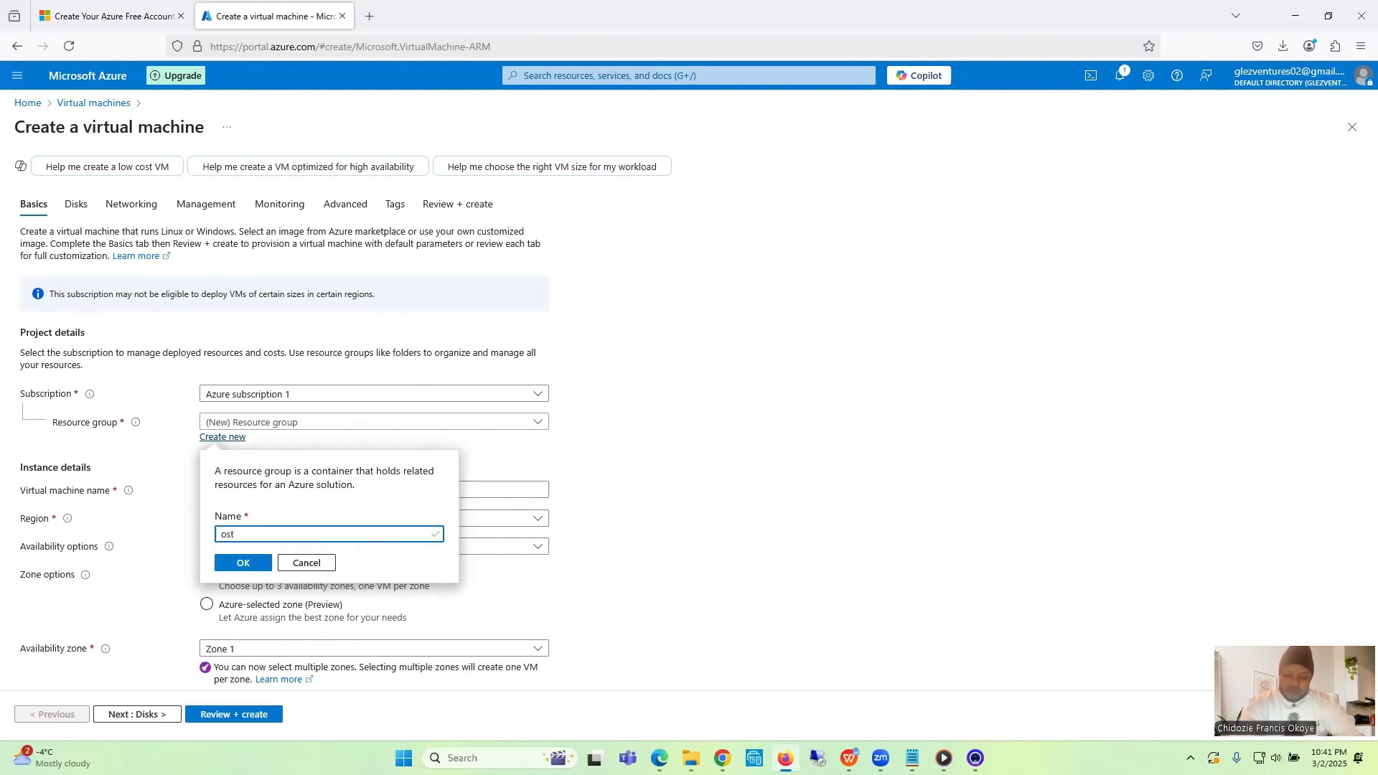
pyautogui.write('icket')
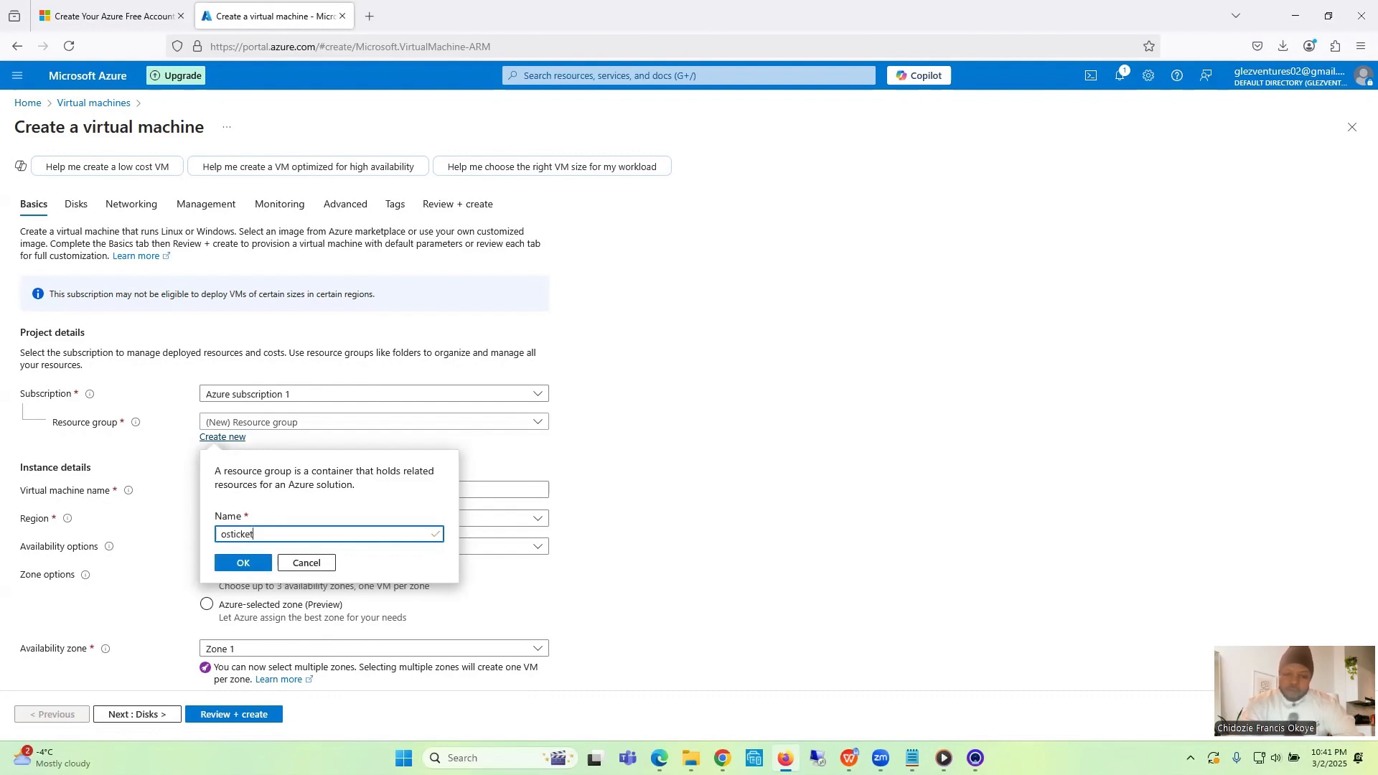
pyautogui.click(243, 566)
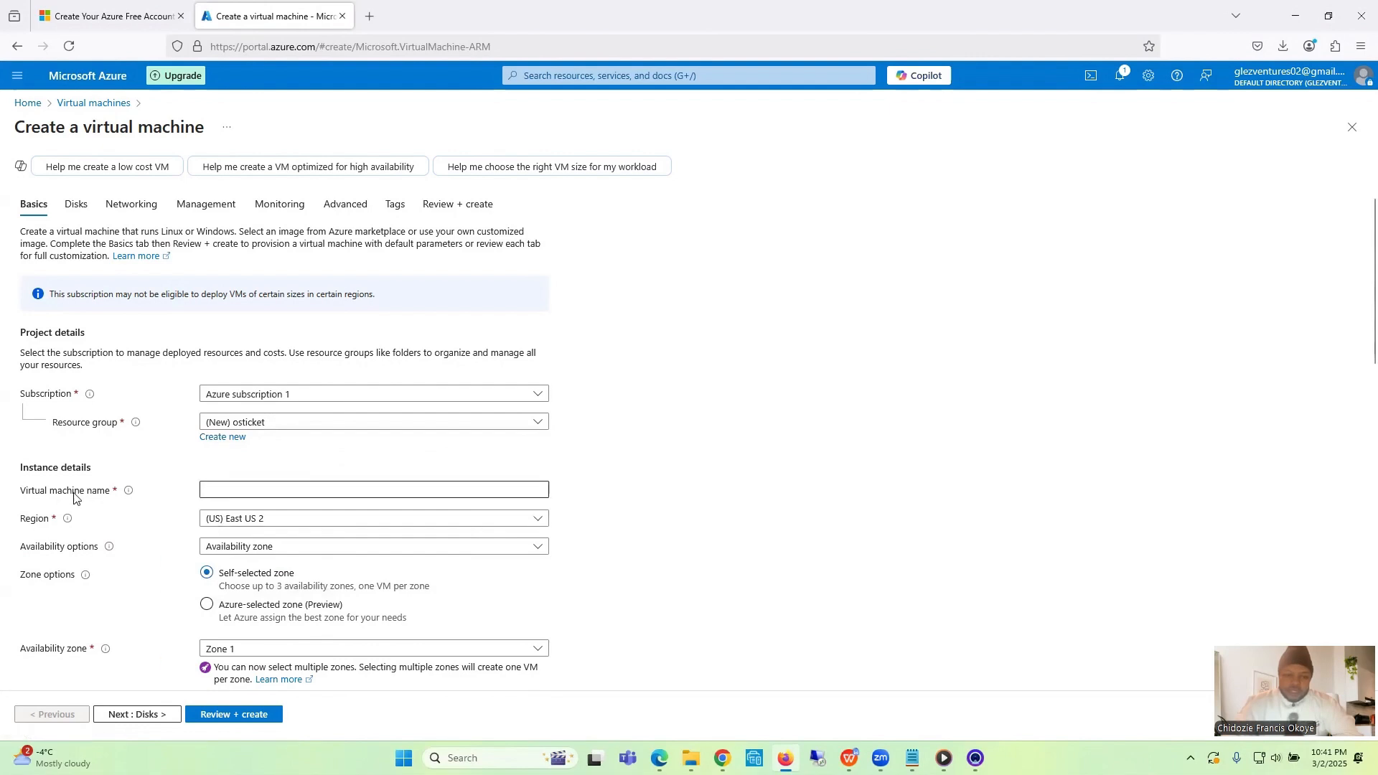
# - Name the virtual machine osticket-vm
pyautogui.click(216, 490)
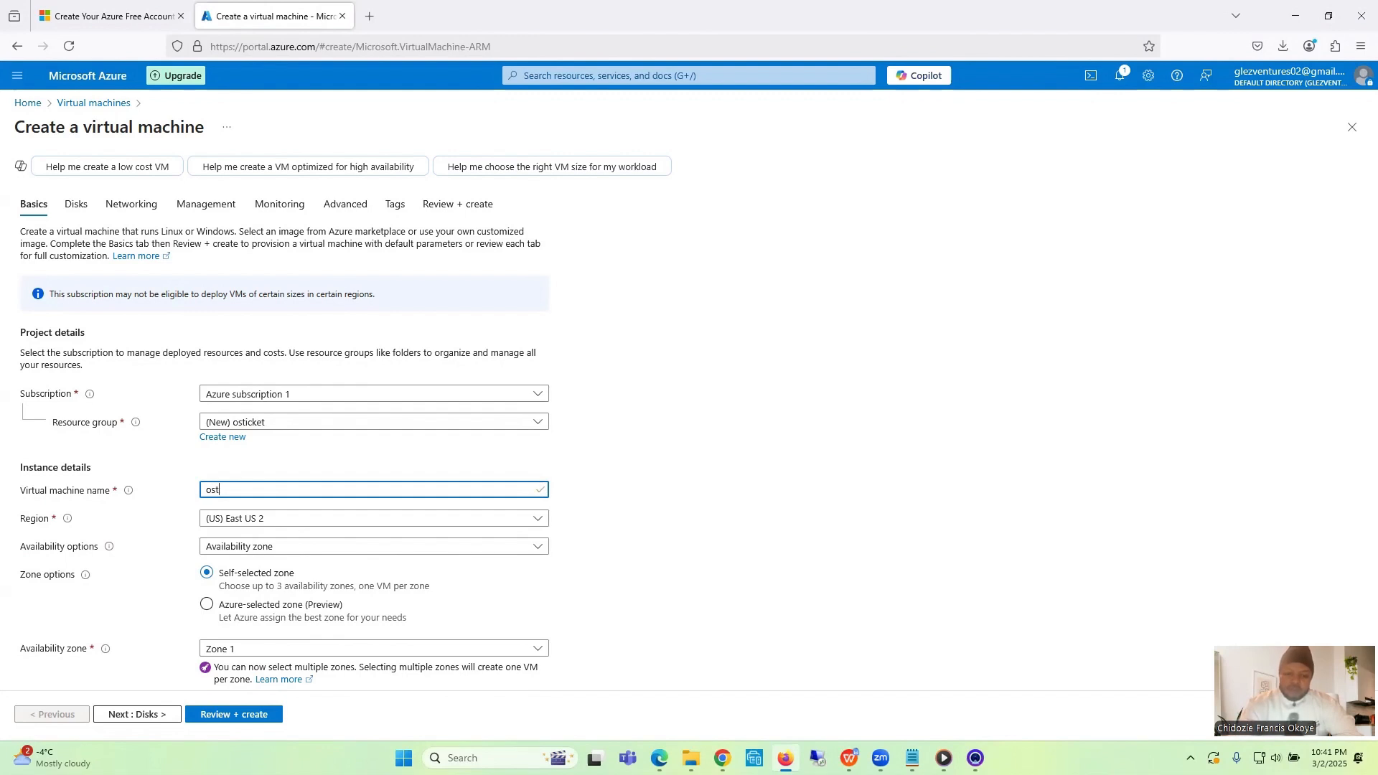
pyautogui.write('osticket-')
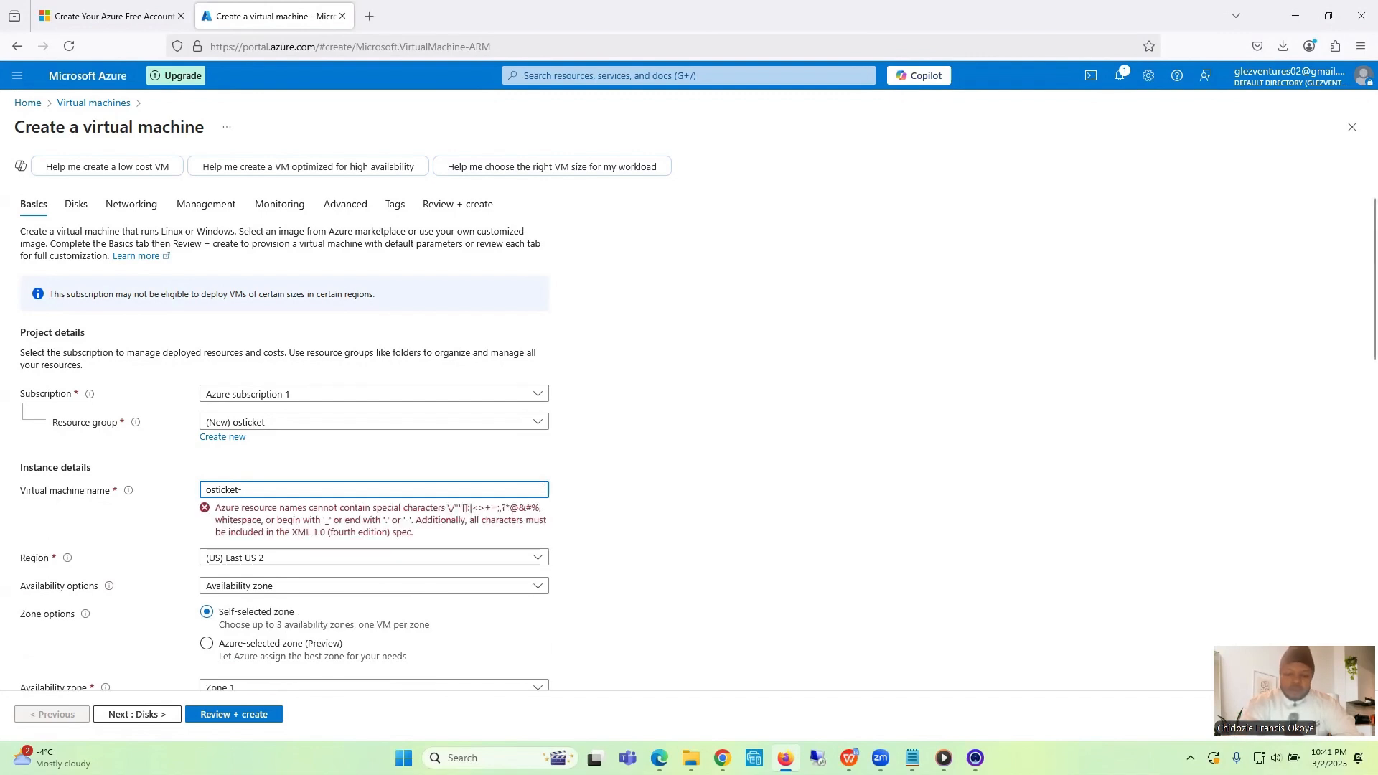
pyautogui.write('vm')
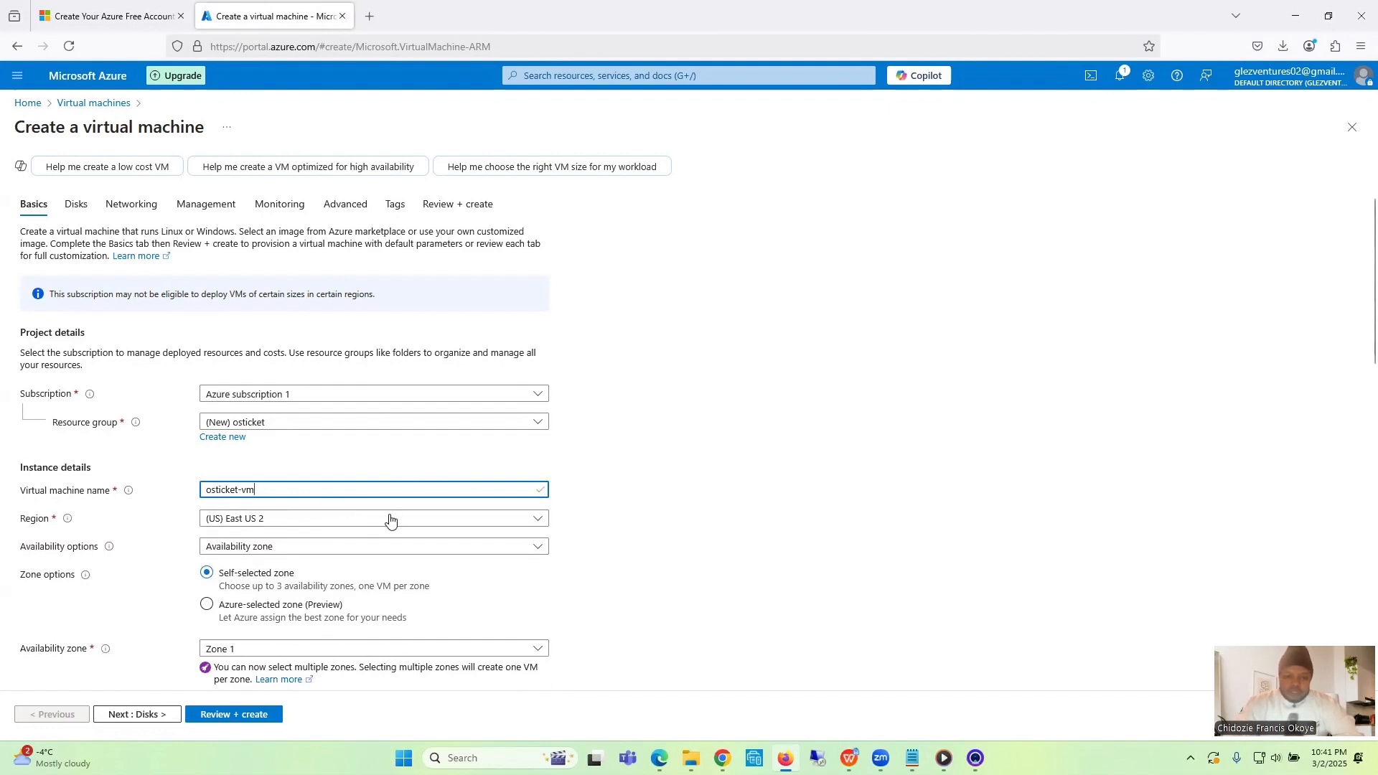
pyautogui.click(683, 465)
# - Choose (US) East US 2 as the virtual machine's region
pyautogui.scroll(-3, 684, 465)
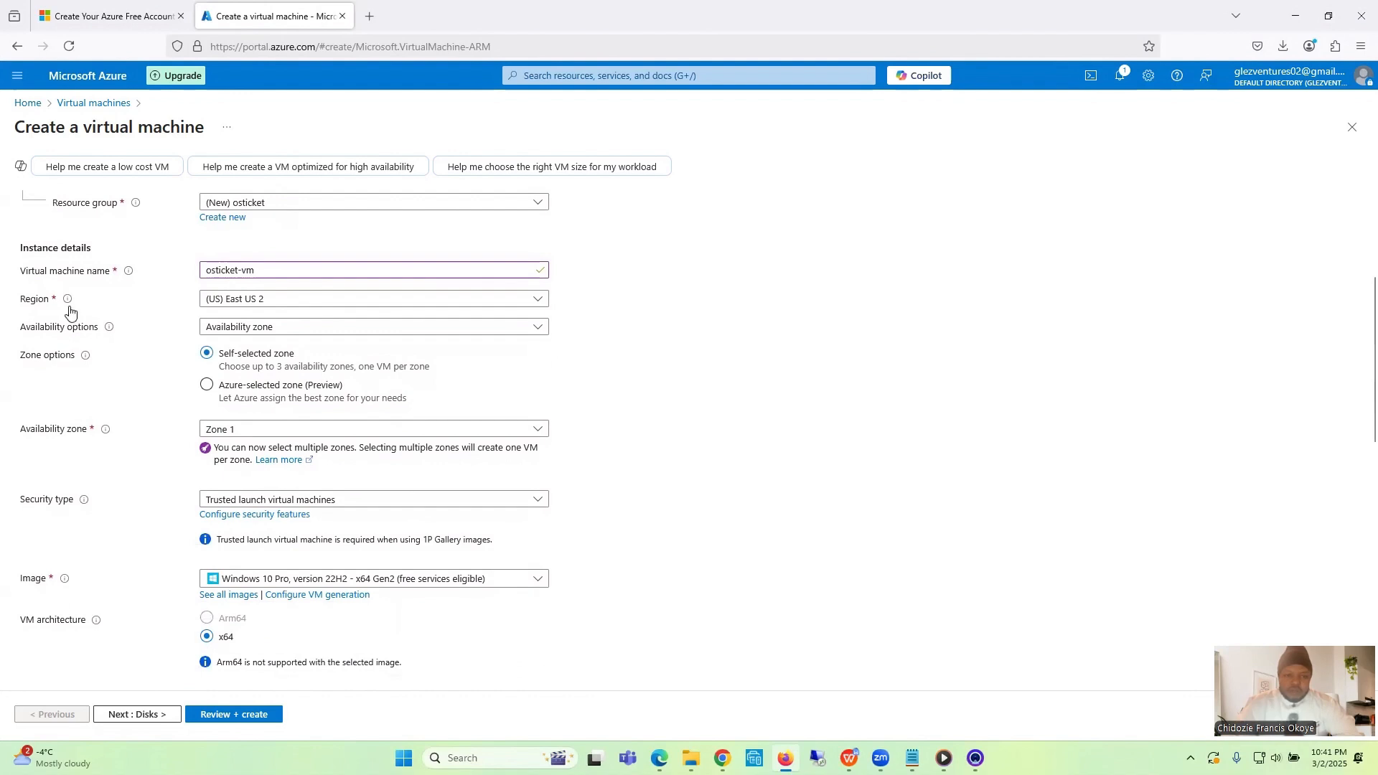
pyautogui.click(249, 312)
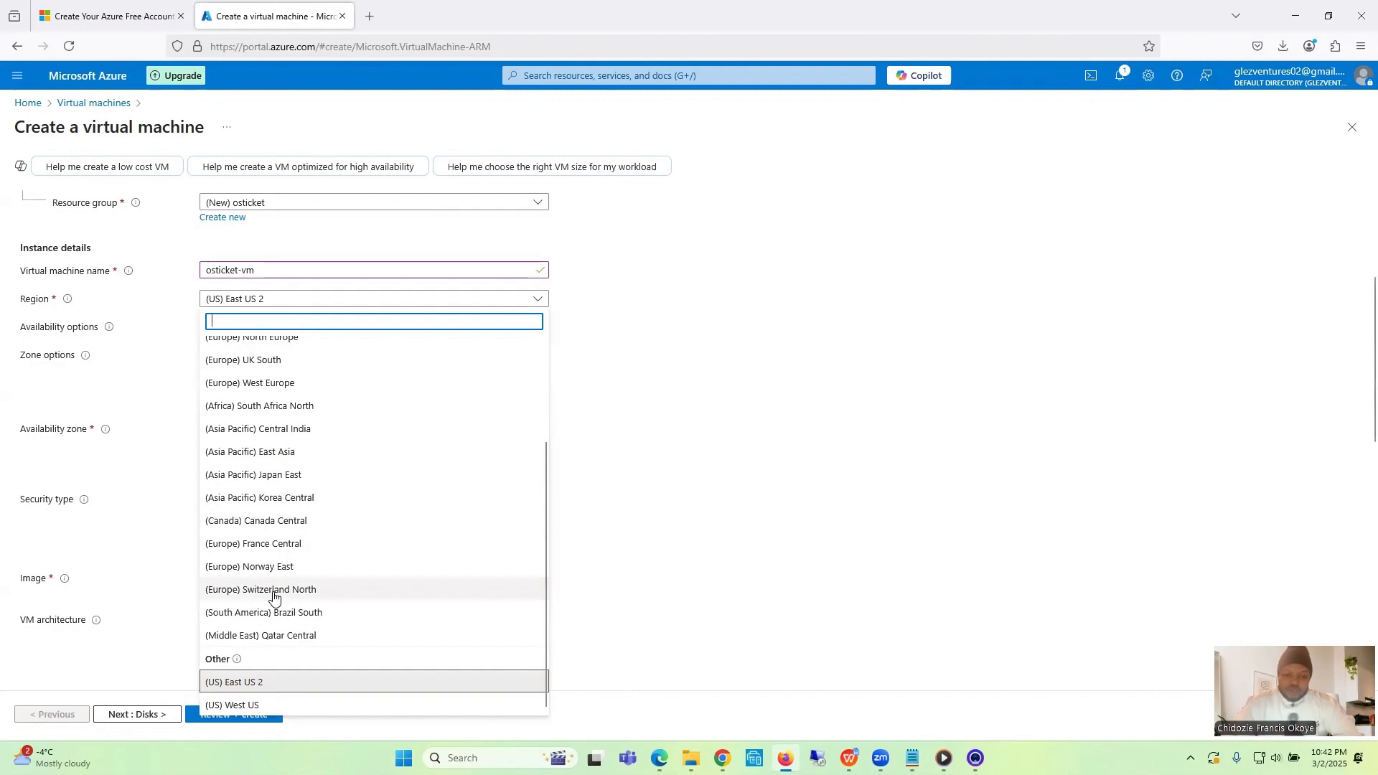
pyautogui.click(255, 690)
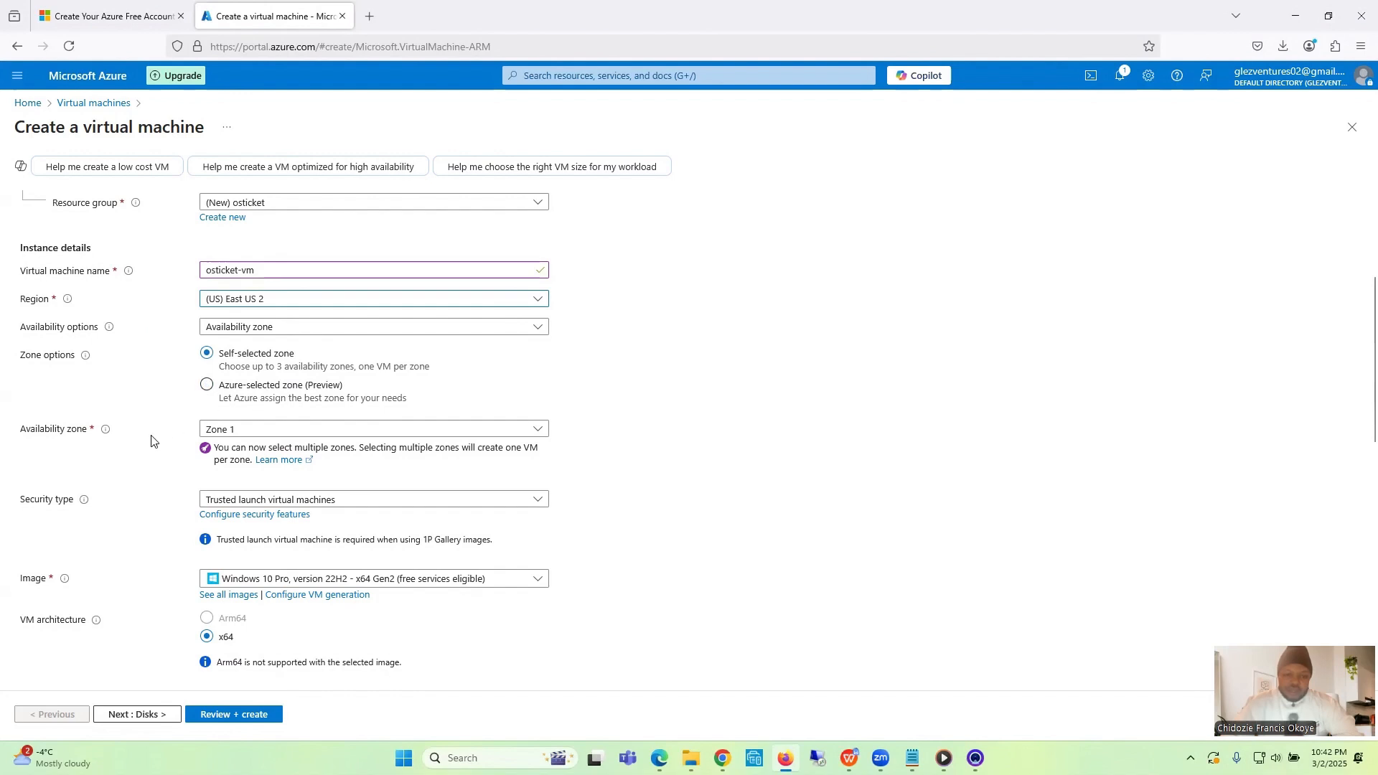
# - Deselect Zone 1 and select only Zone 2 as the virtual machine's availability zone
pyautogui.click(245, 431)
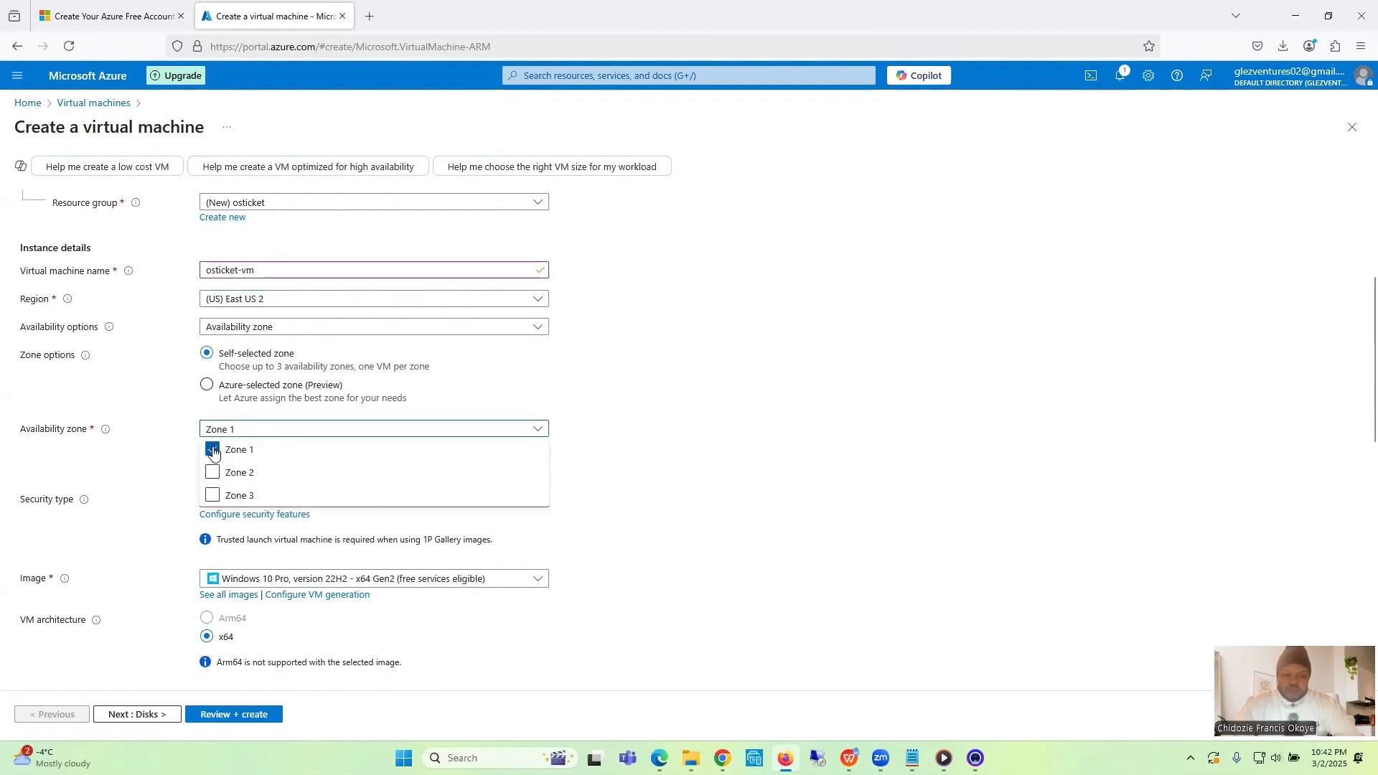
pyautogui.click(212, 449)
pyautogui.click(232, 431)
pyautogui.click(232, 431)
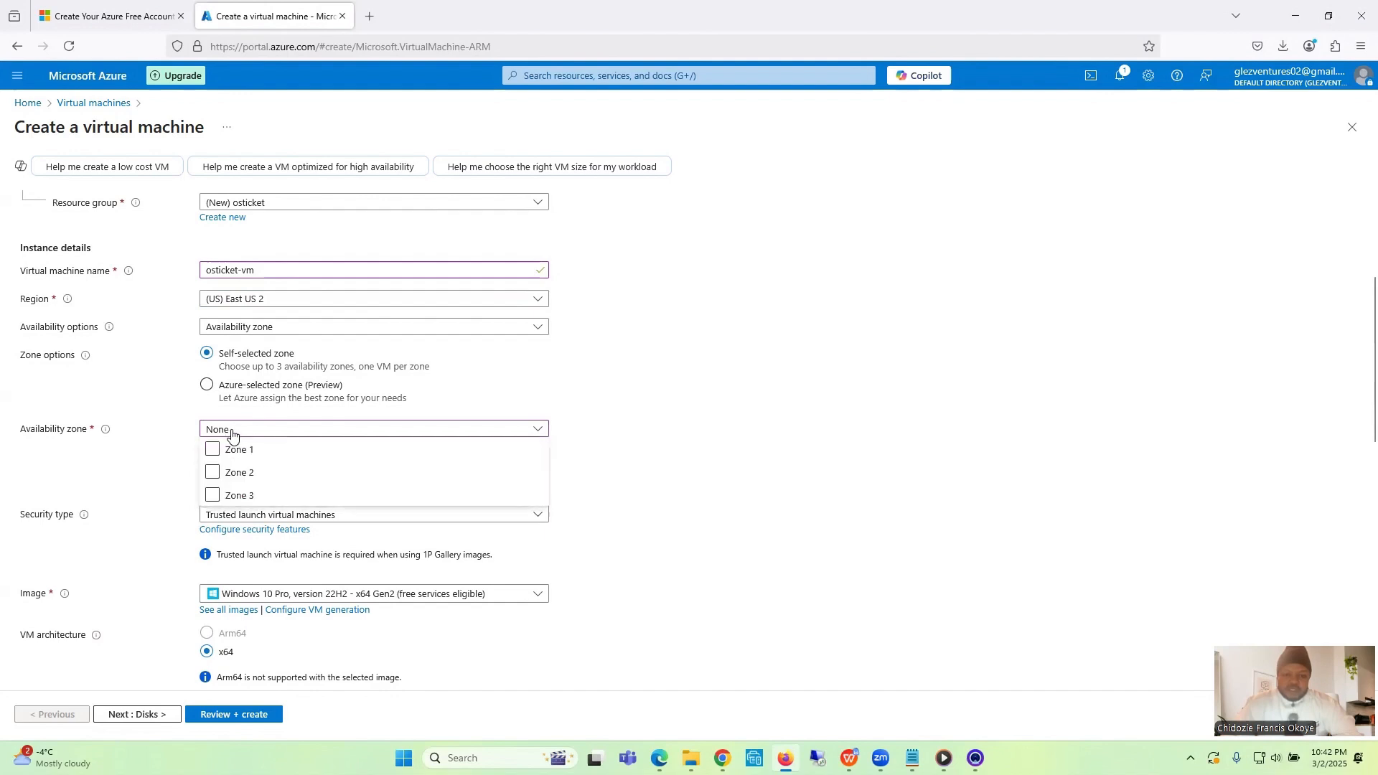
pyautogui.click(213, 474)
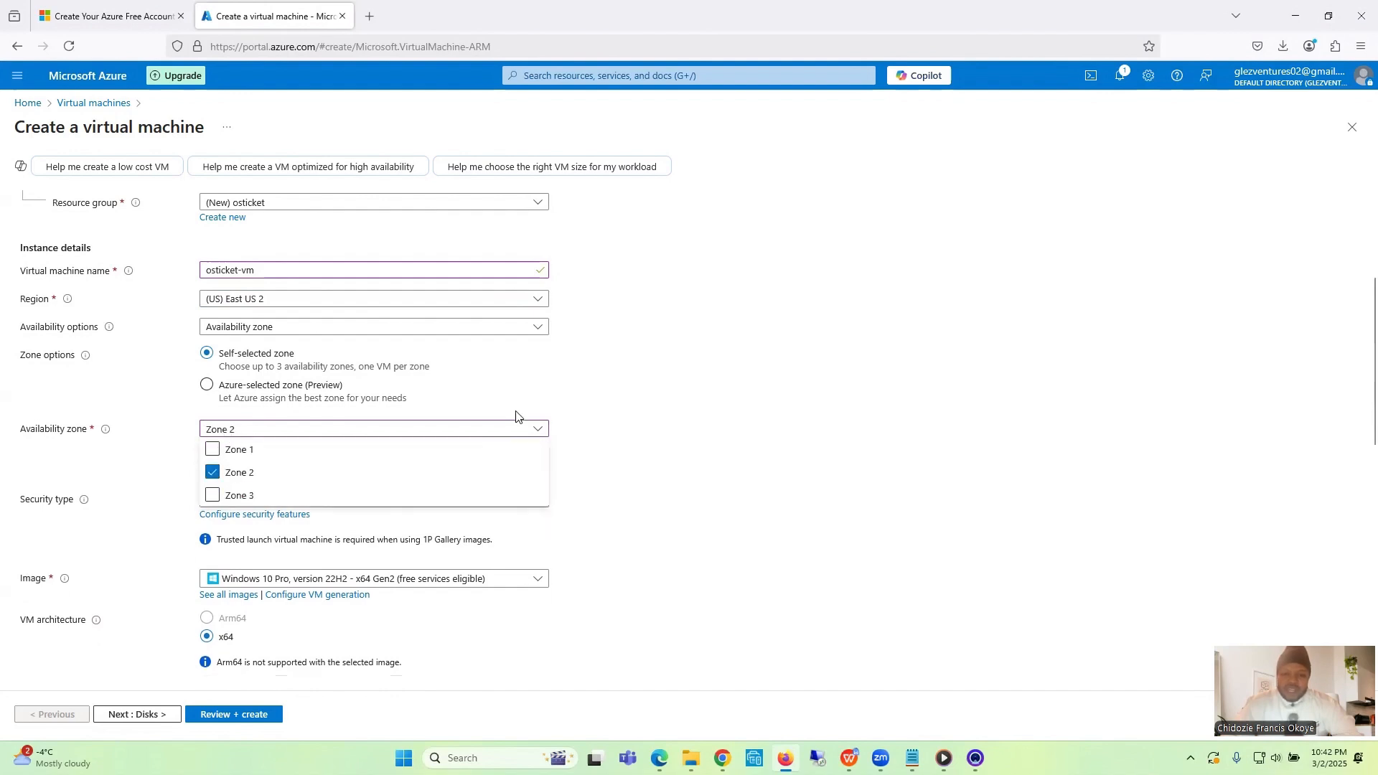
pyautogui.click(654, 465)
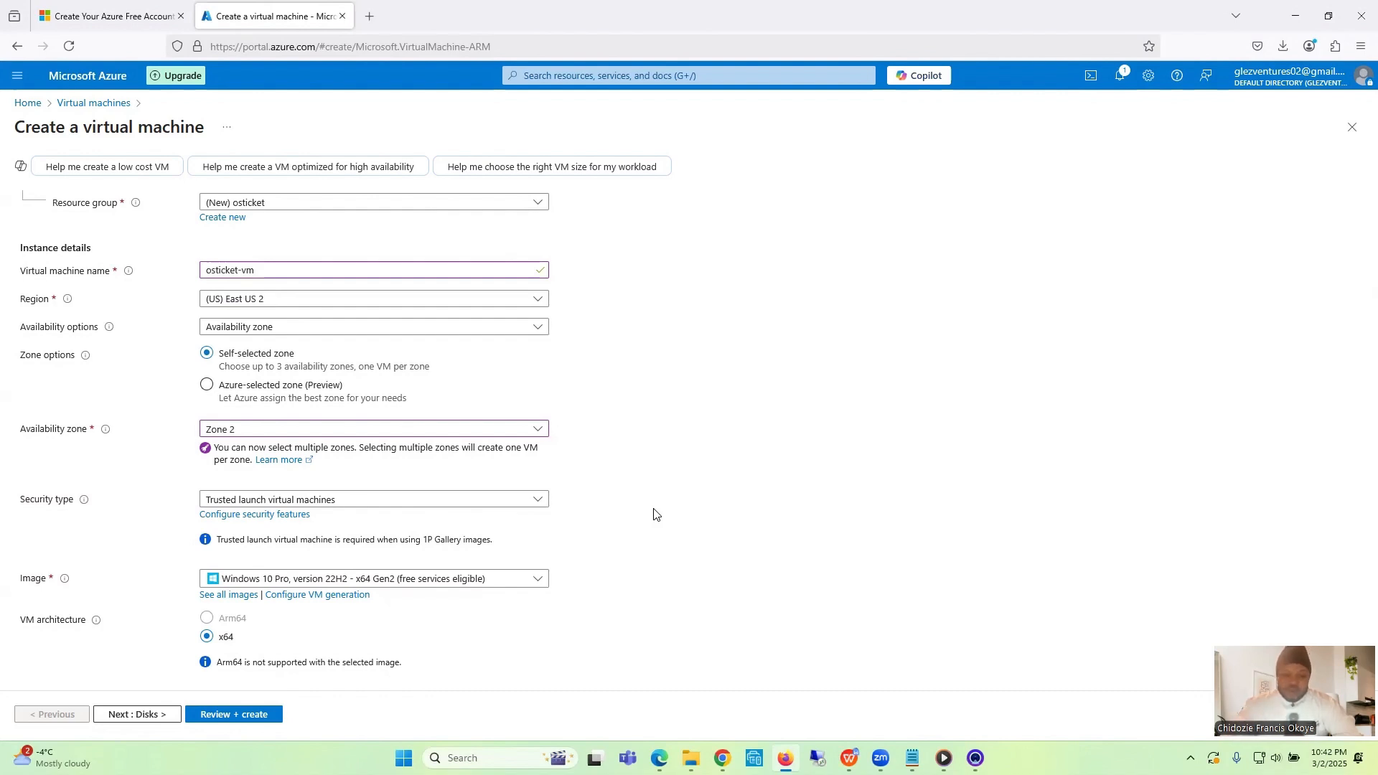
# - Choose Windows 10 Pro, version 22H2 - x64 Gen2 as the virtual machine's image
pyautogui.scroll(-3, 654, 515)
pyautogui.scroll(-3, 654, 515)
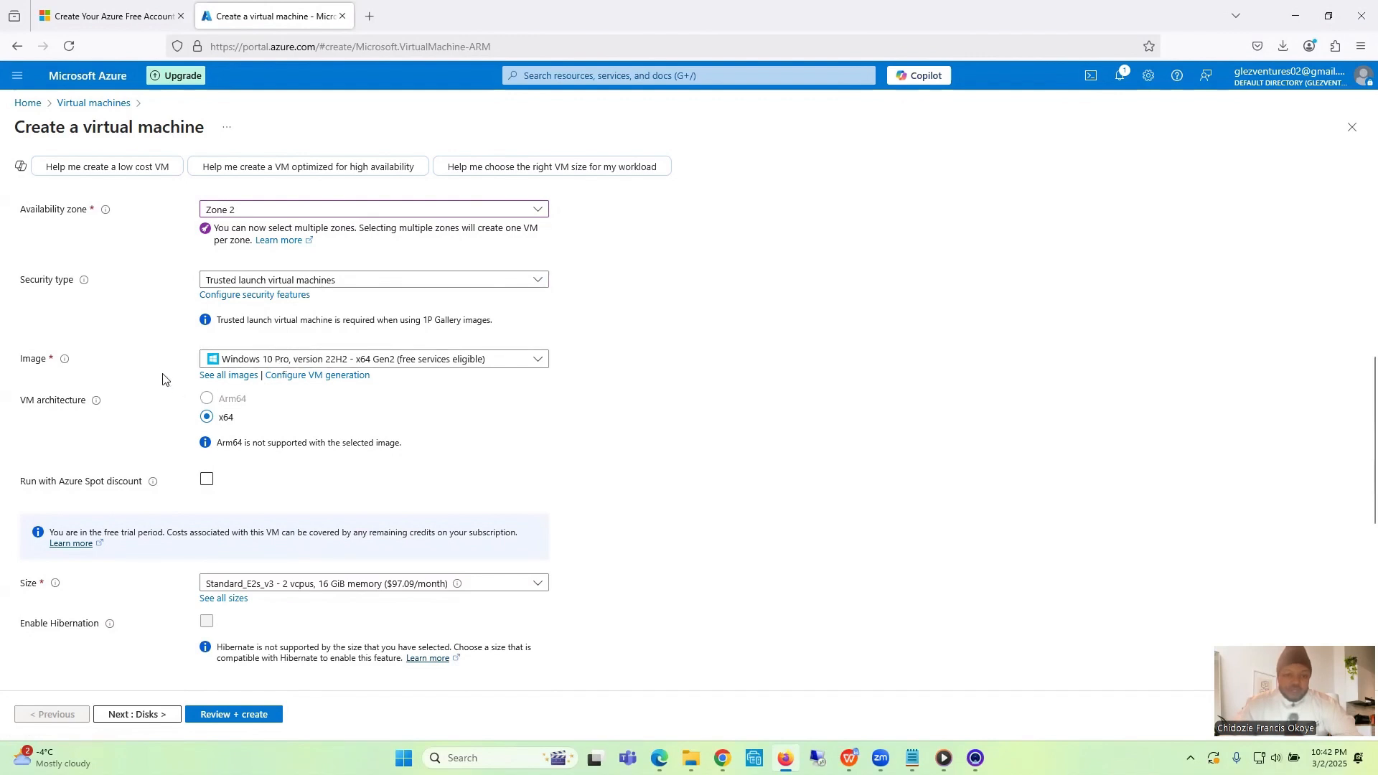
pyautogui.click(323, 361)
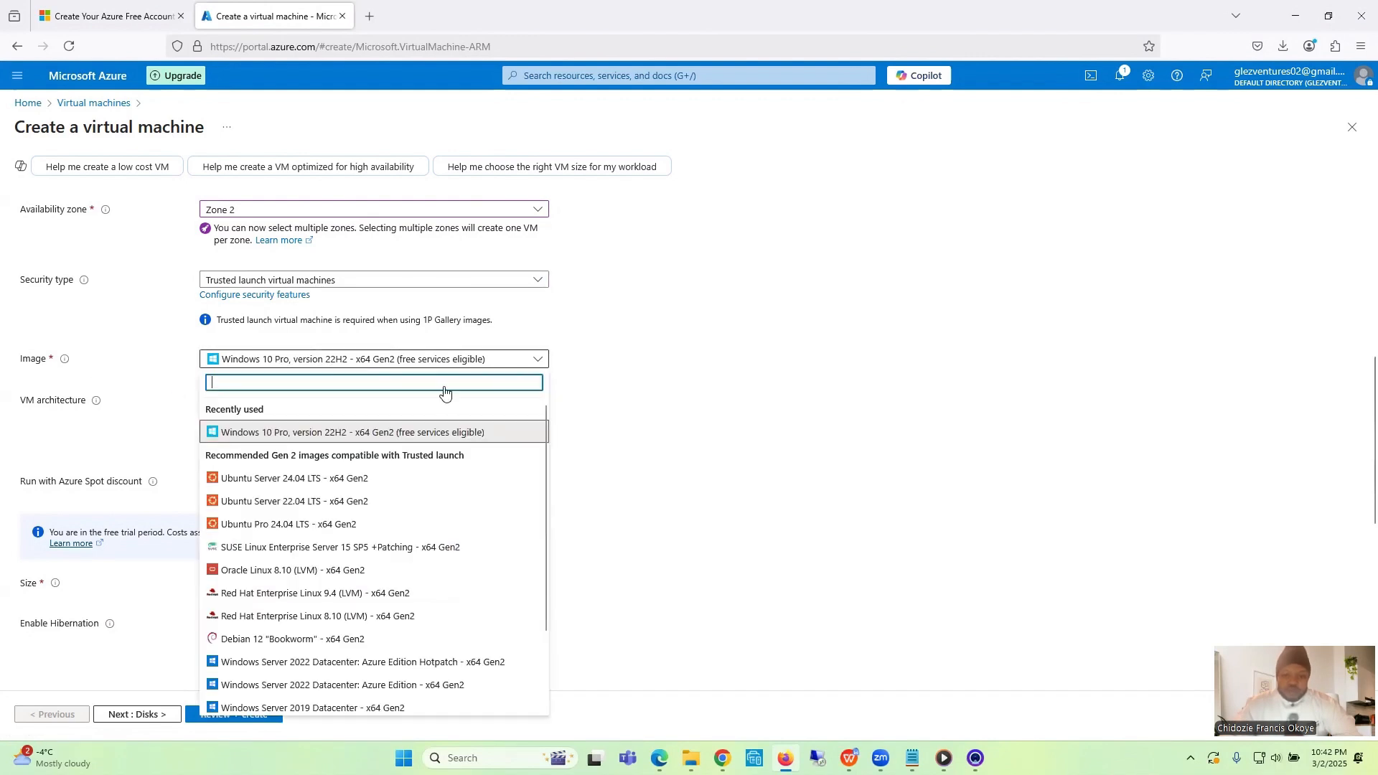
pyautogui.moveTo(544, 476); pyautogui.dragTo(541, 560)
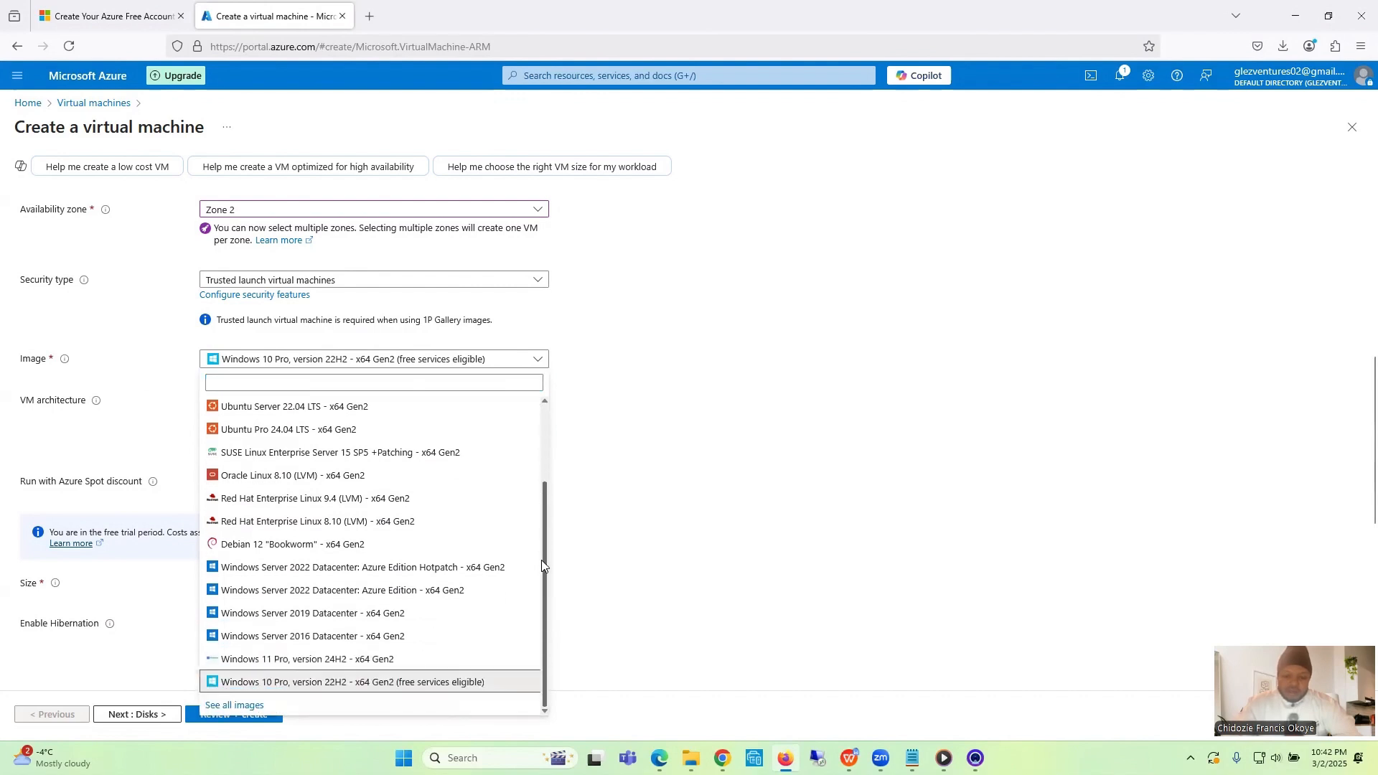
pyautogui.click(380, 683)
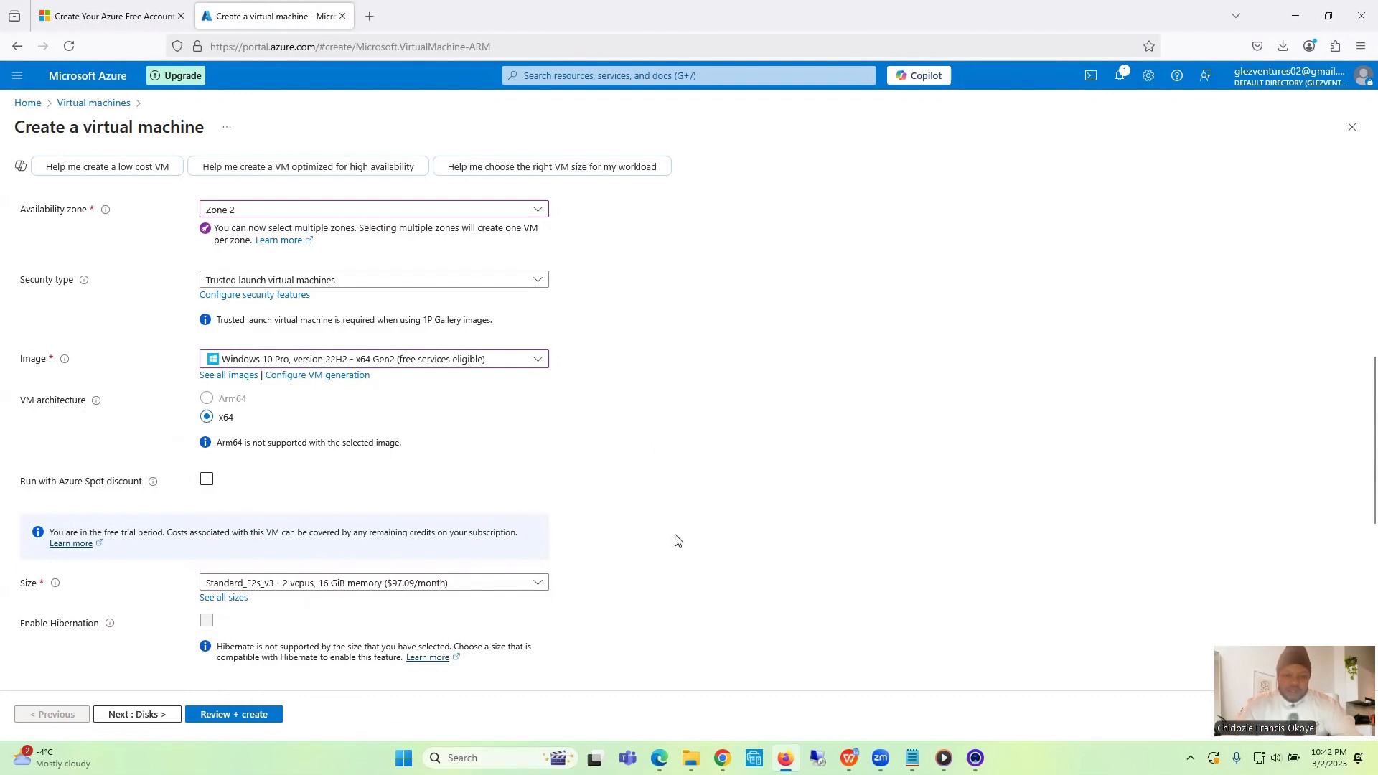
# - Choose Standard_E2s_v3 with 2 vcpus and 16 GiB memory as the virtual machine's size
pyautogui.scroll(-5, 675, 540)
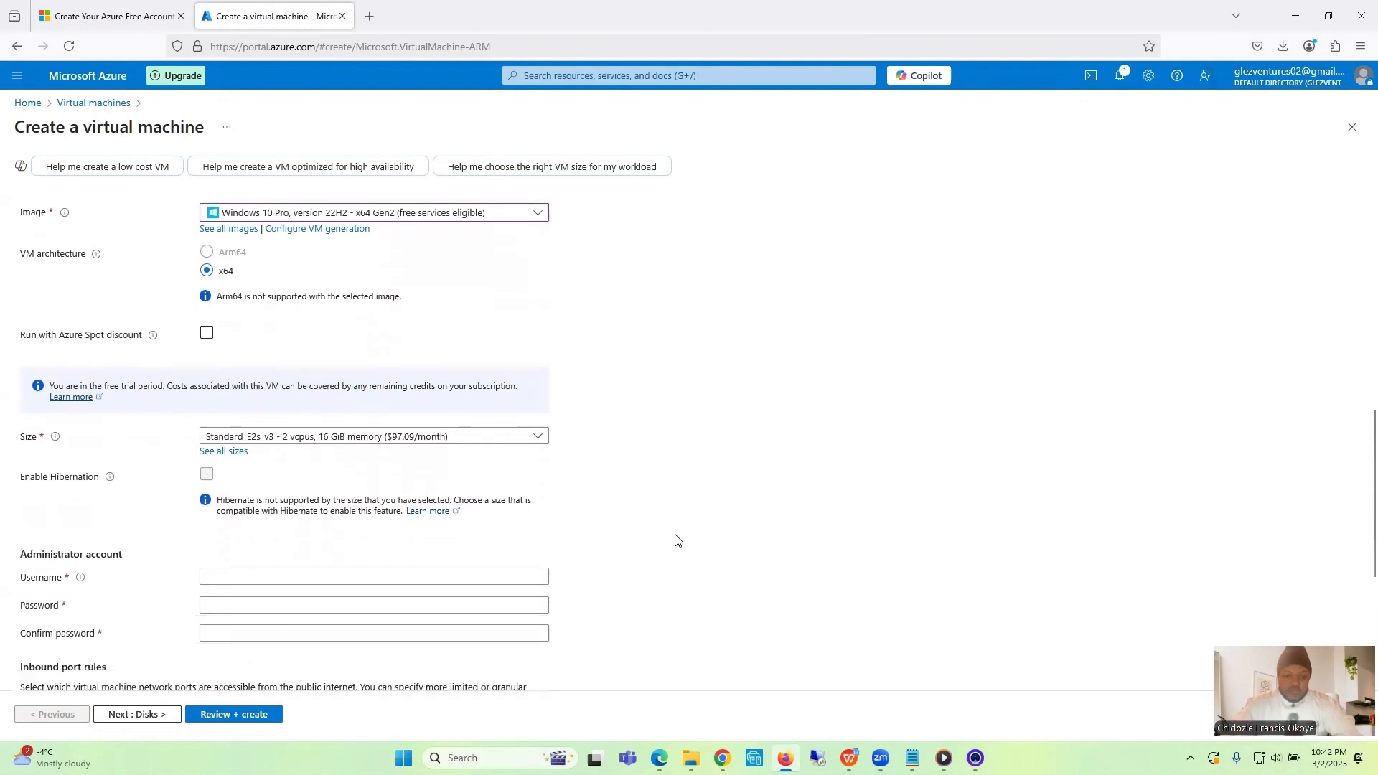
pyautogui.click(345, 404)
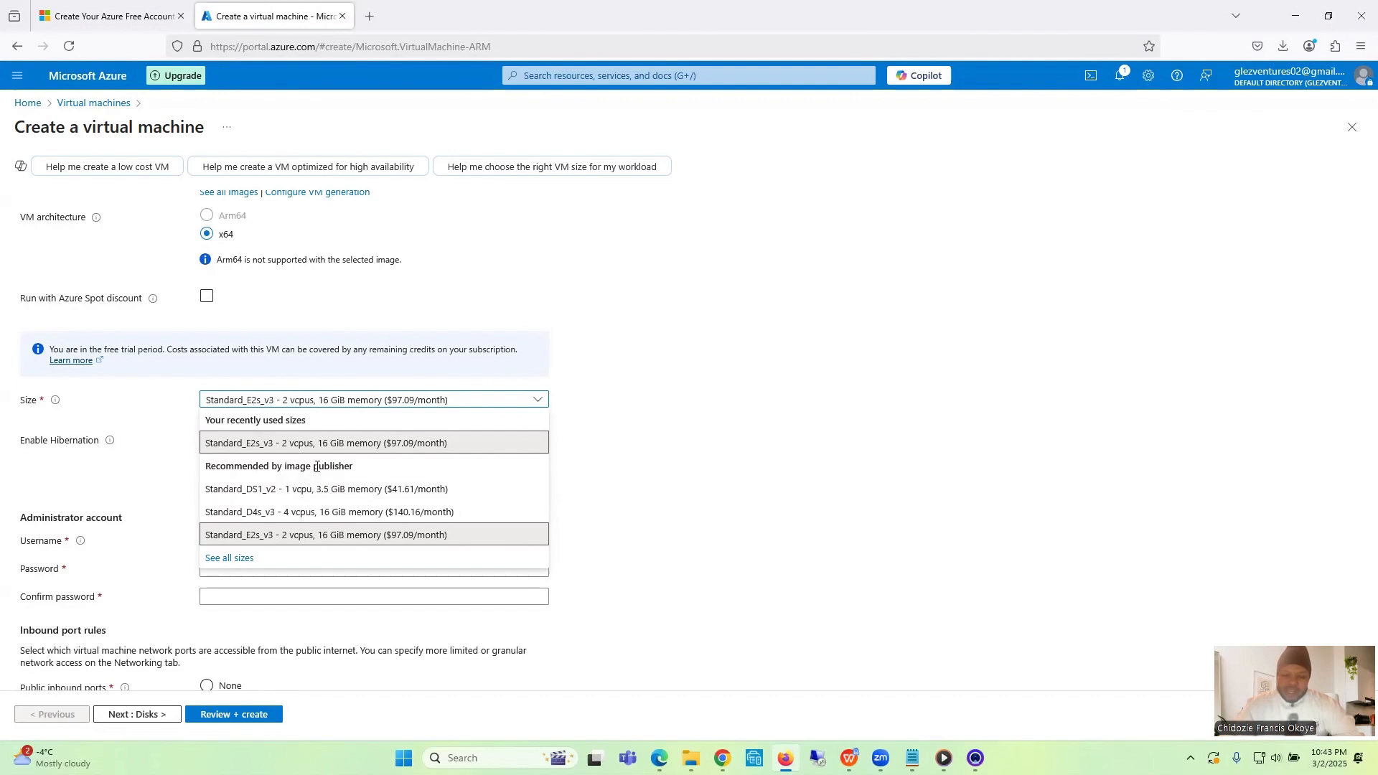
pyautogui.click(307, 443)
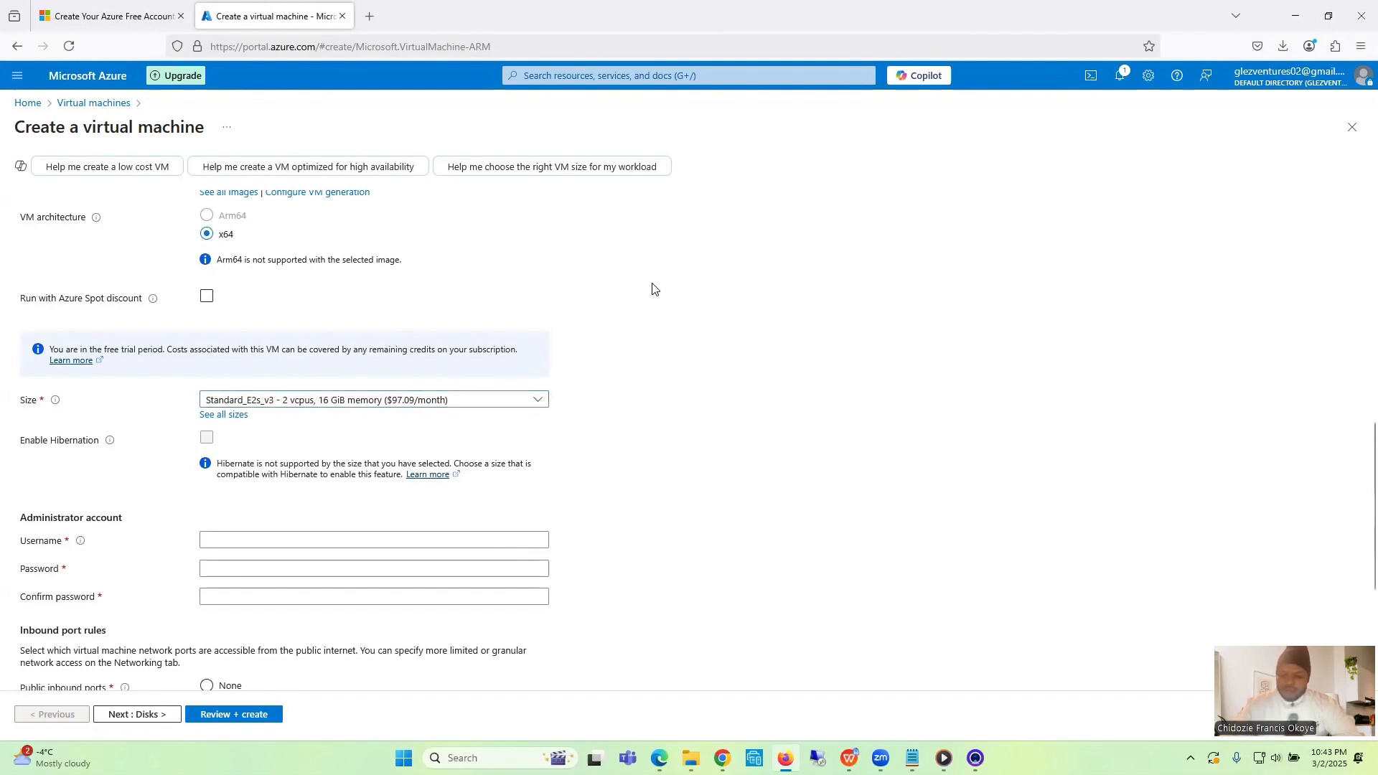
# - Try Zone 1 instead of Zone 2 as the availability zone and check it against the chosen size
pyautogui.scroll(1, 653, 290)
pyautogui.scroll(5, 653, 289)
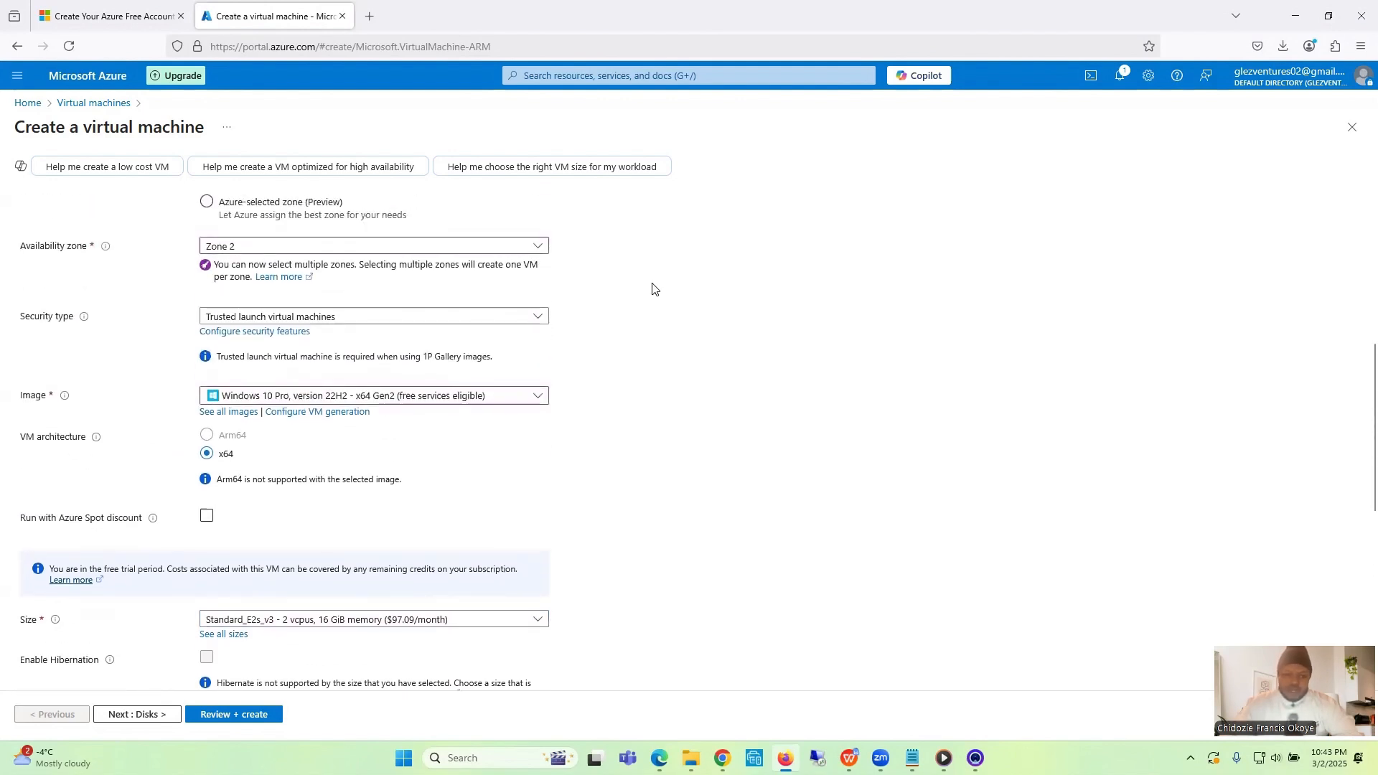
pyautogui.click(329, 246)
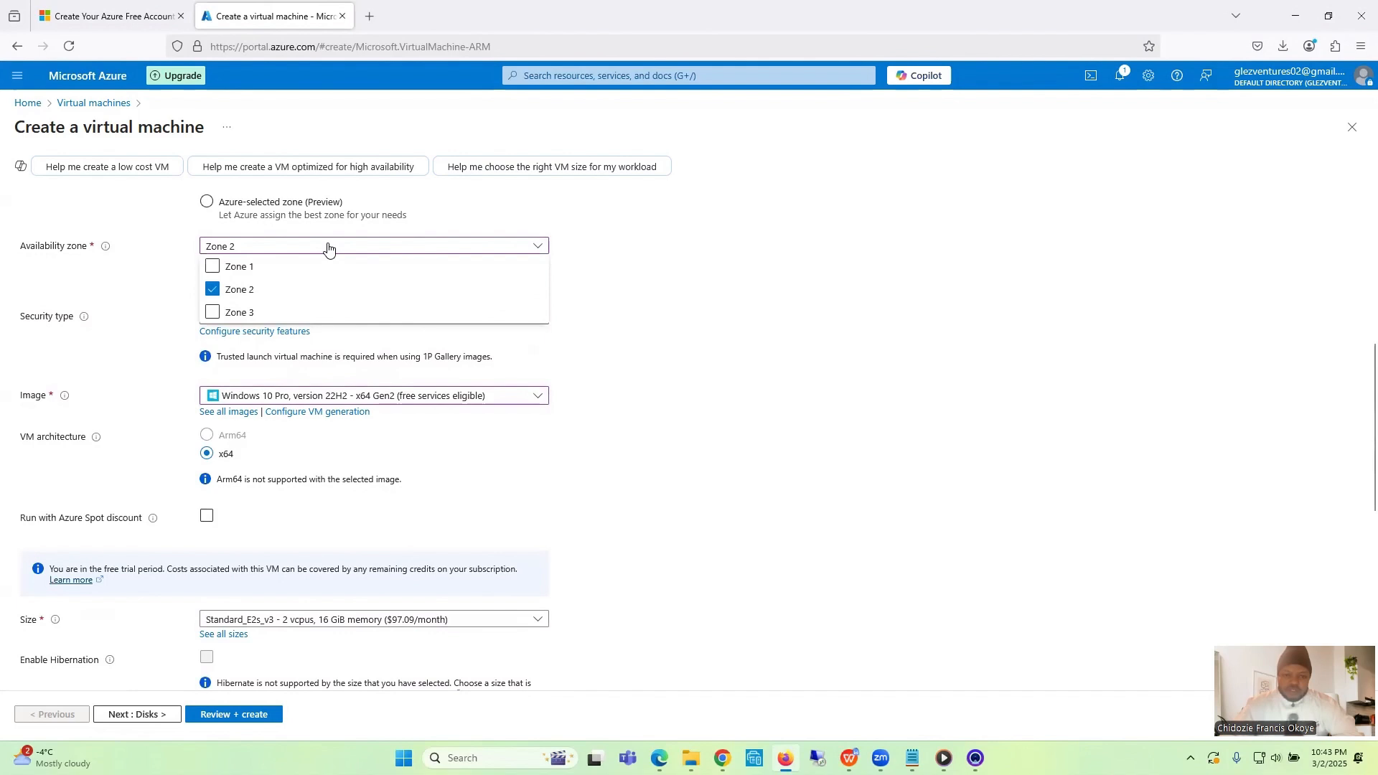
pyautogui.click(213, 289)
pyautogui.click(213, 266)
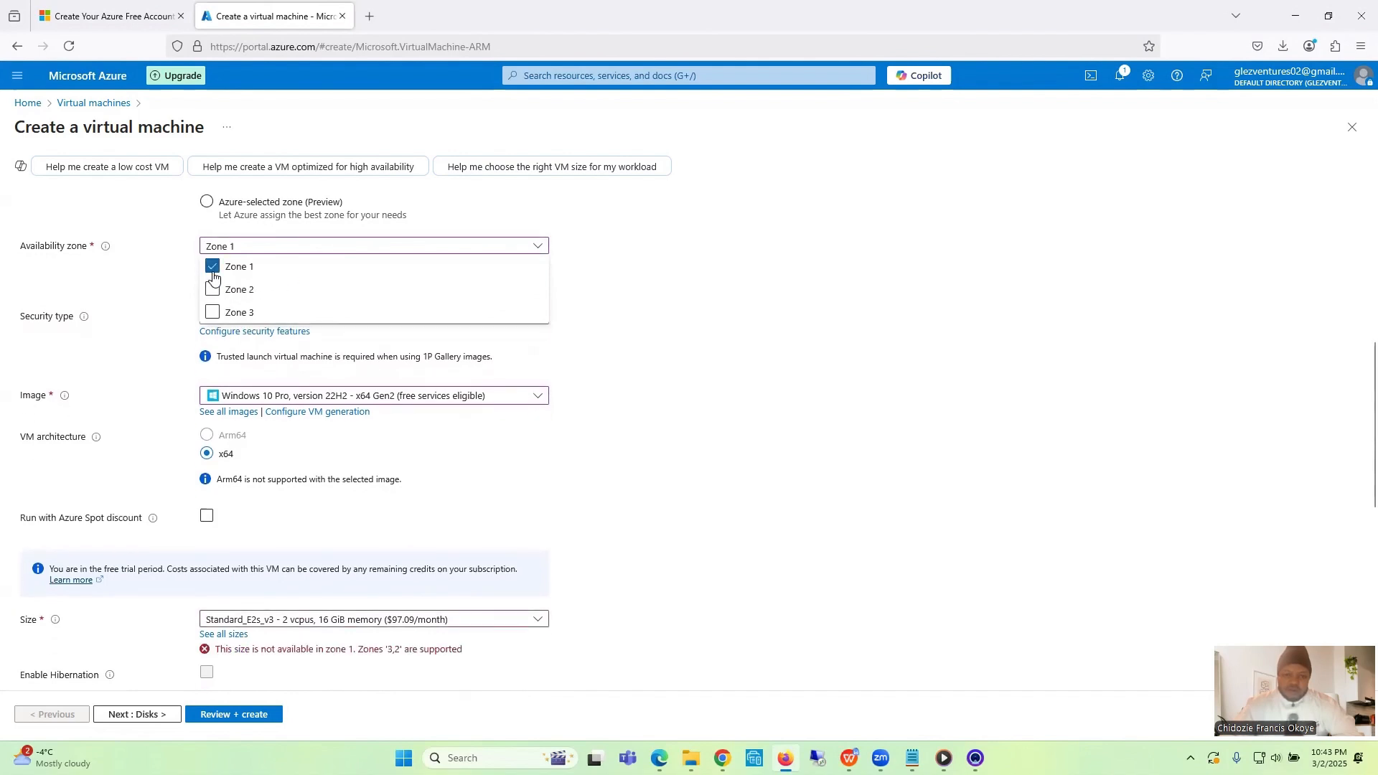
pyautogui.click(641, 257)
pyautogui.scroll(-2, 641, 257)
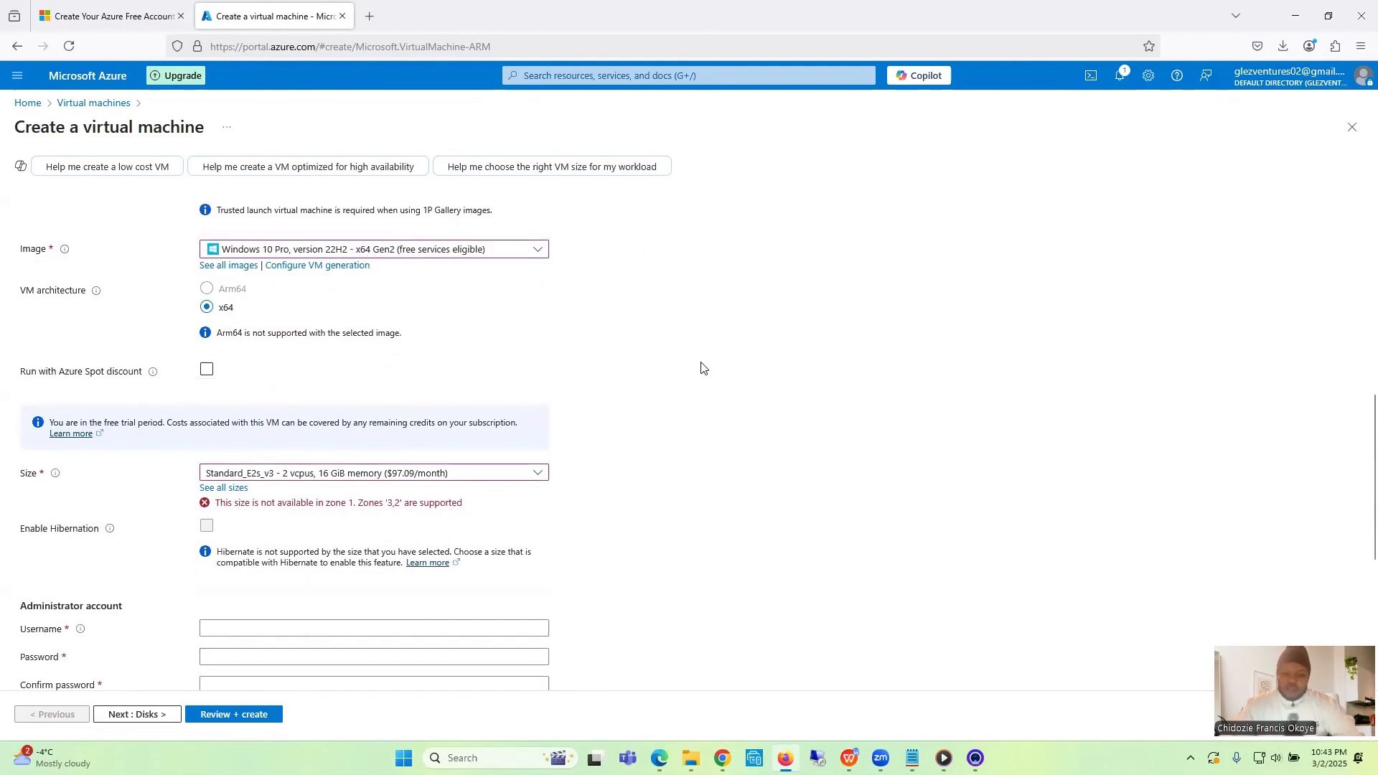
# - Switch the availability zone back to Zone 2 only and go on to the administrator account settings
pyautogui.scroll(5, 700, 369)
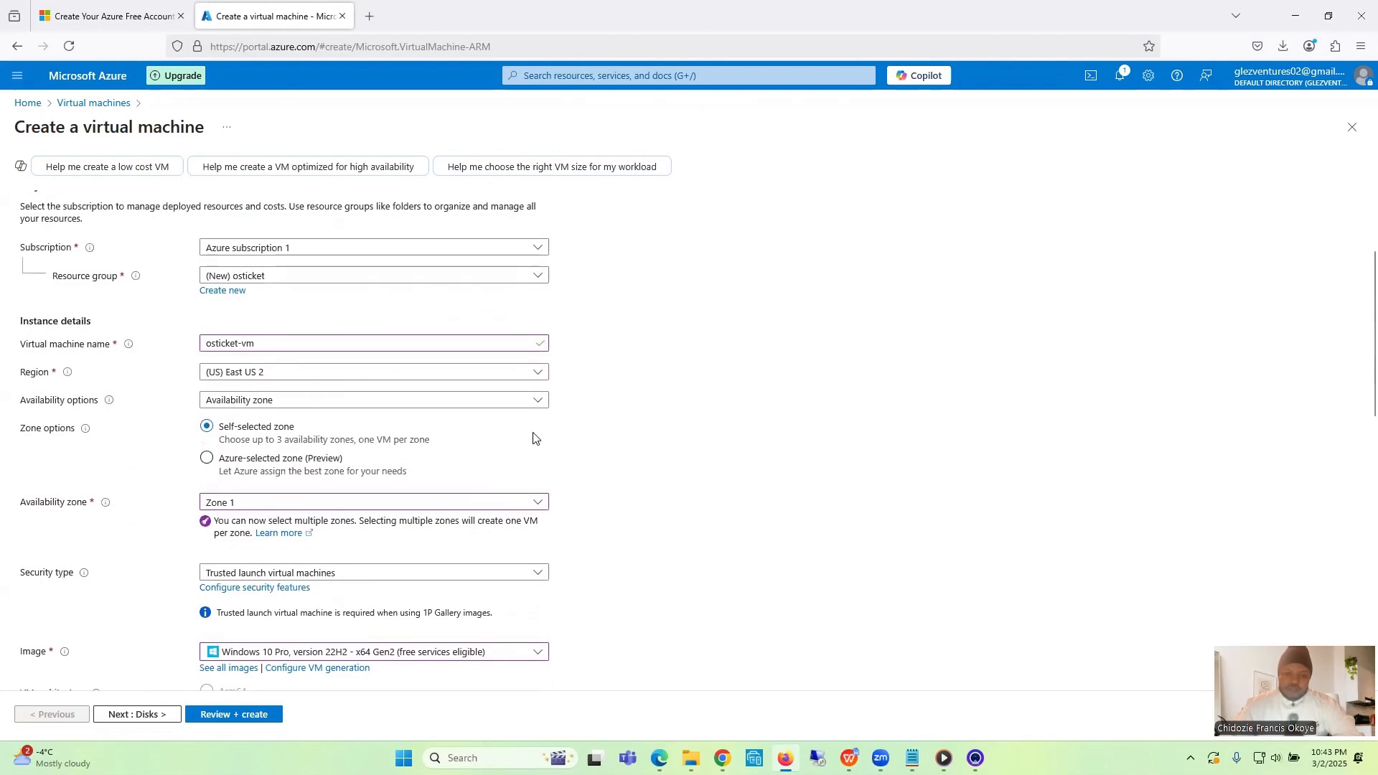
pyautogui.click(403, 503)
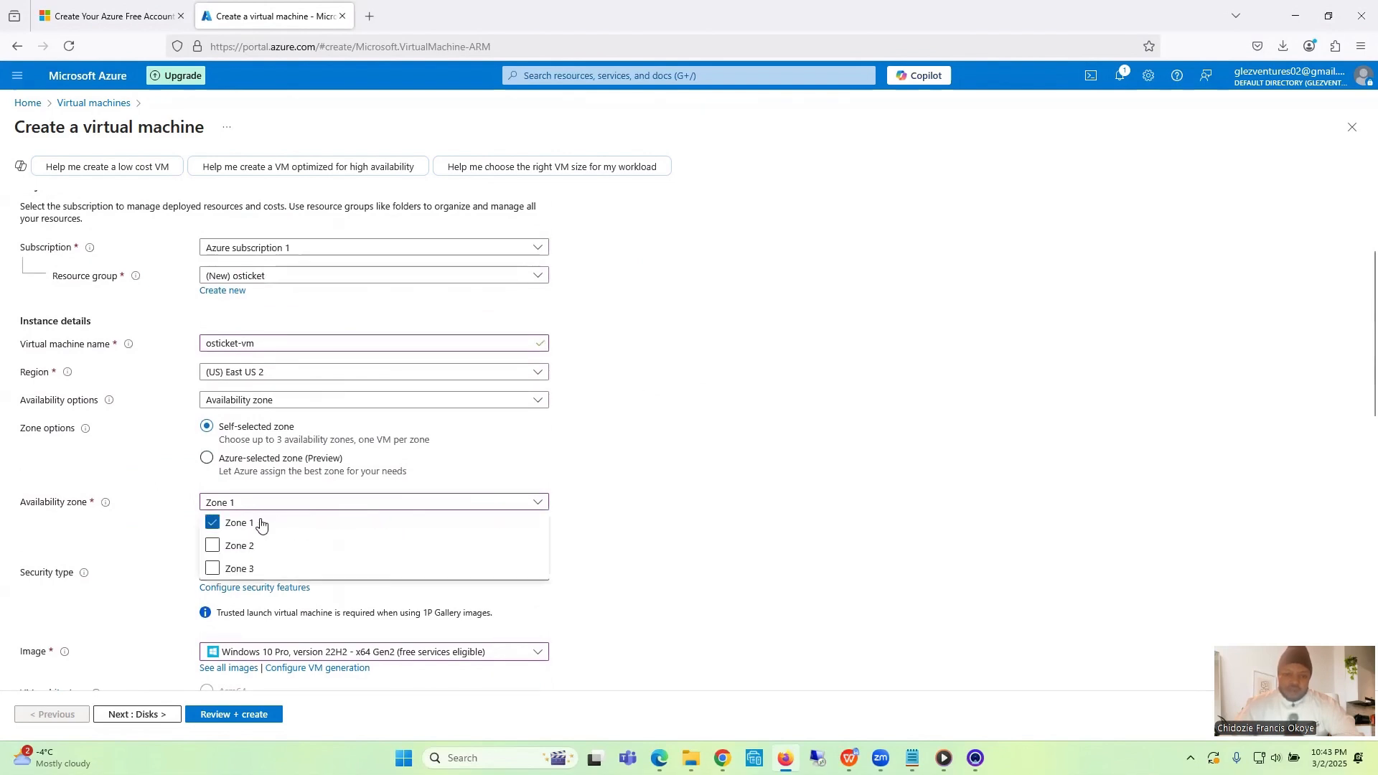
pyautogui.click(215, 529)
pyautogui.click(212, 545)
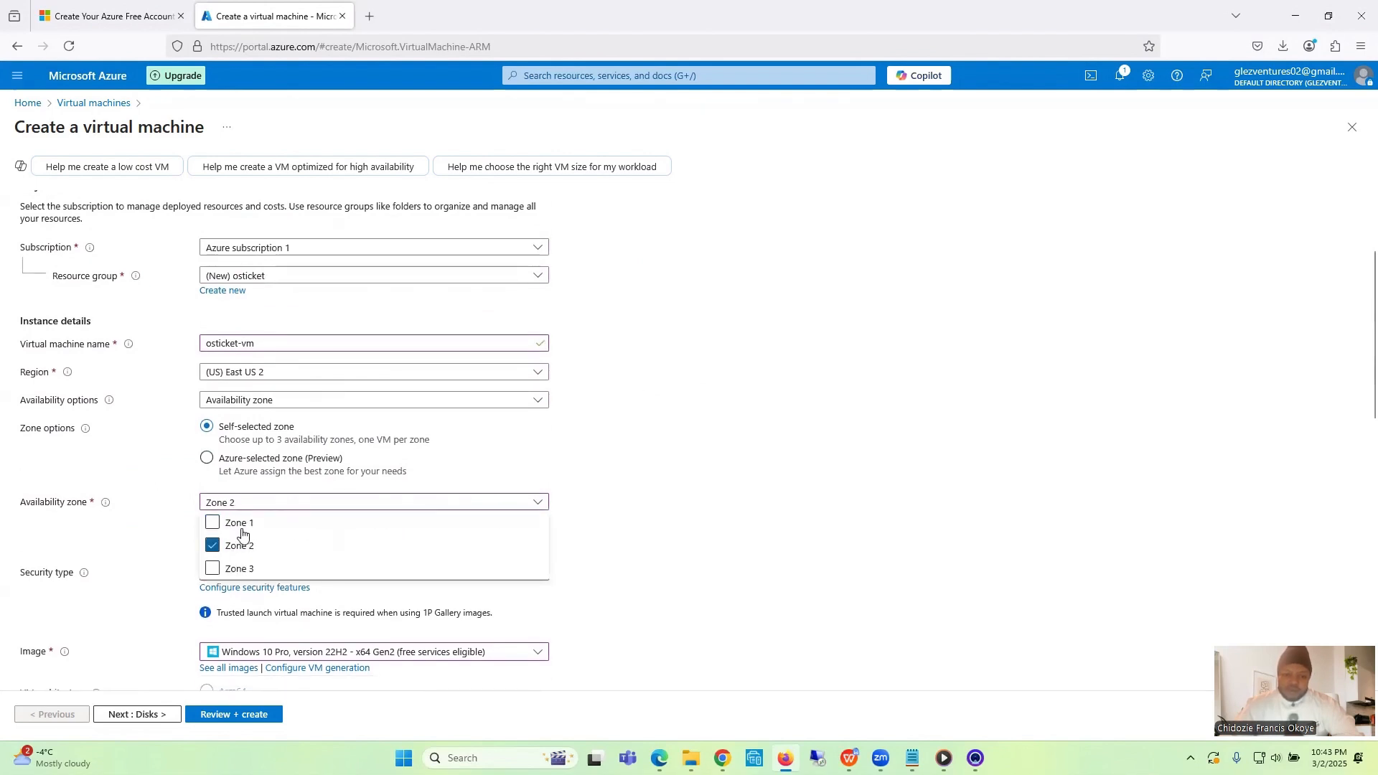
pyautogui.click(780, 471)
pyautogui.scroll(-3, 781, 471)
pyautogui.scroll(-5, 780, 471)
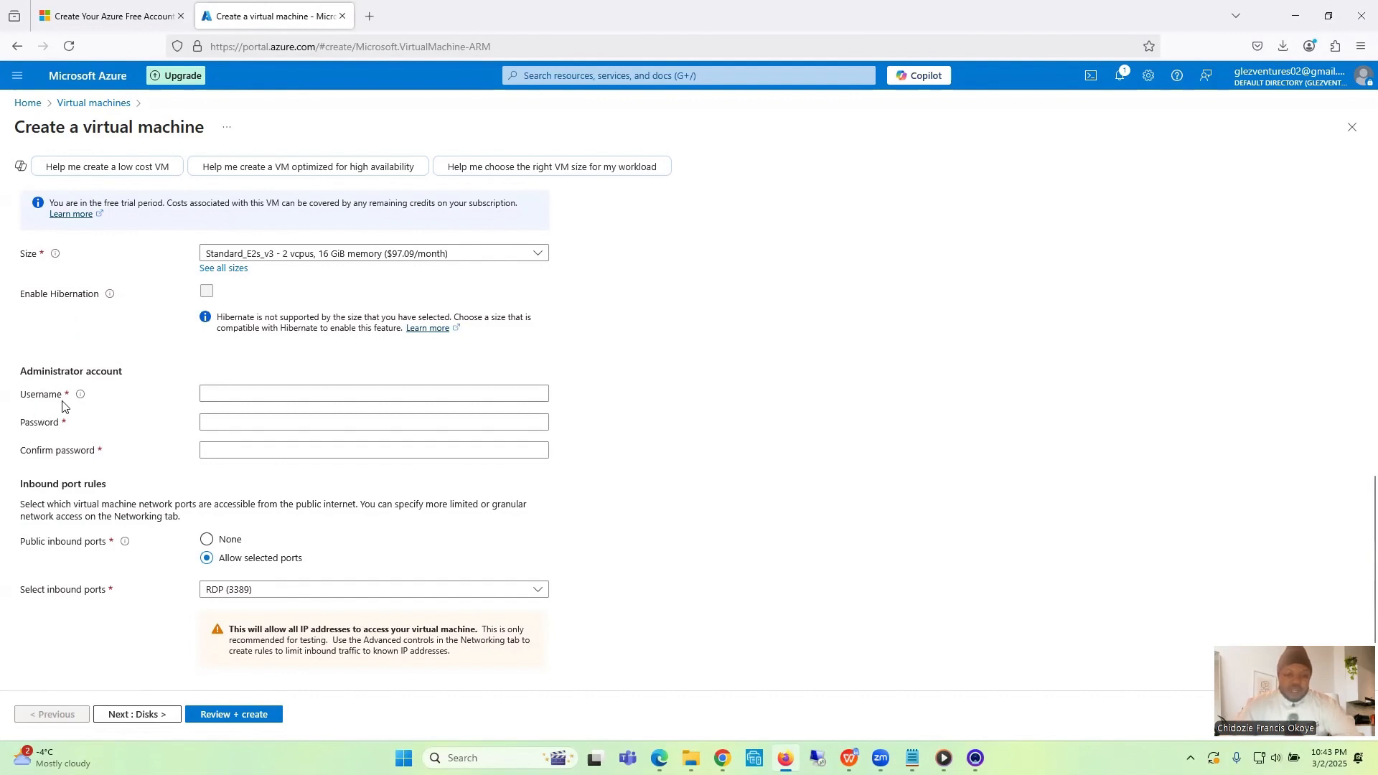
# - Copy the virtual machine login name from the Notepad notes and enter labuser as the administrator username in the Azure form
pyautogui.click(270, 394)
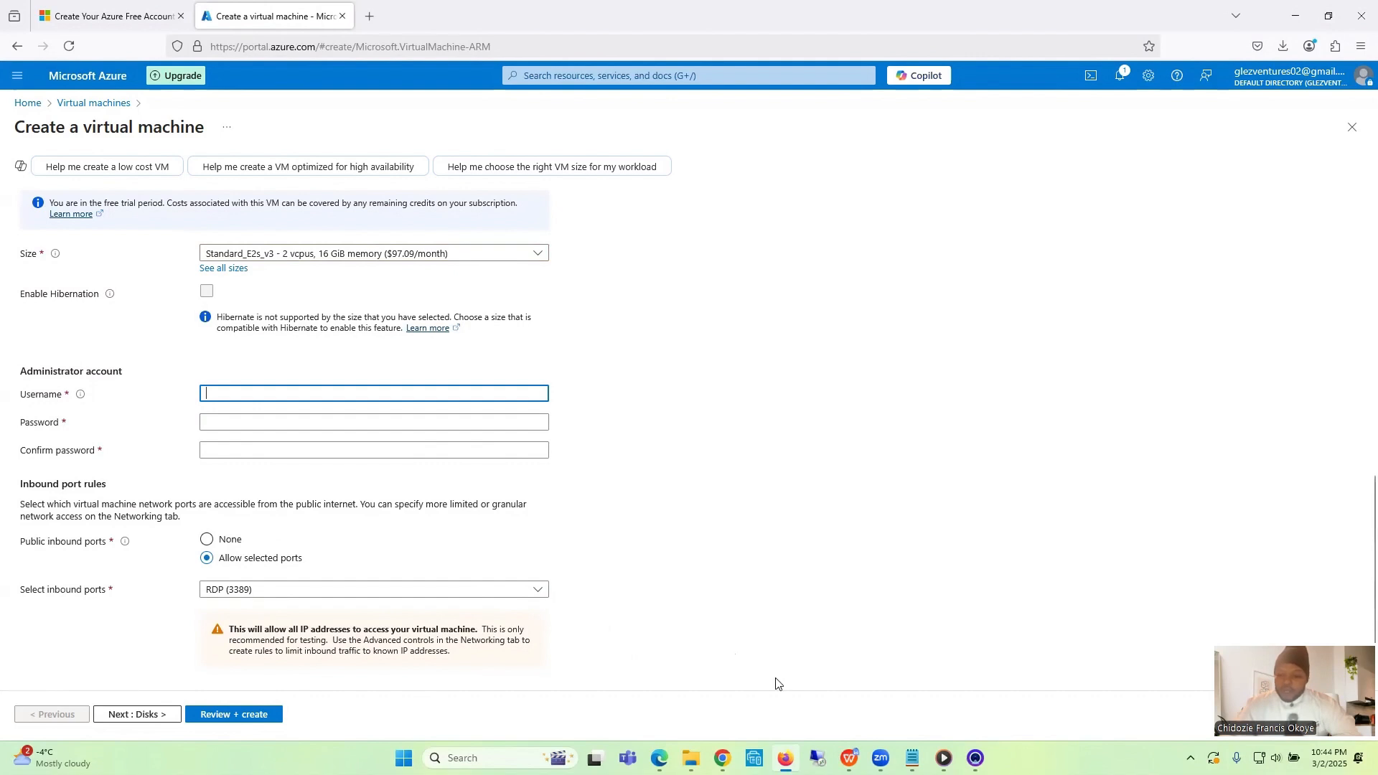
pyautogui.click(912, 758)
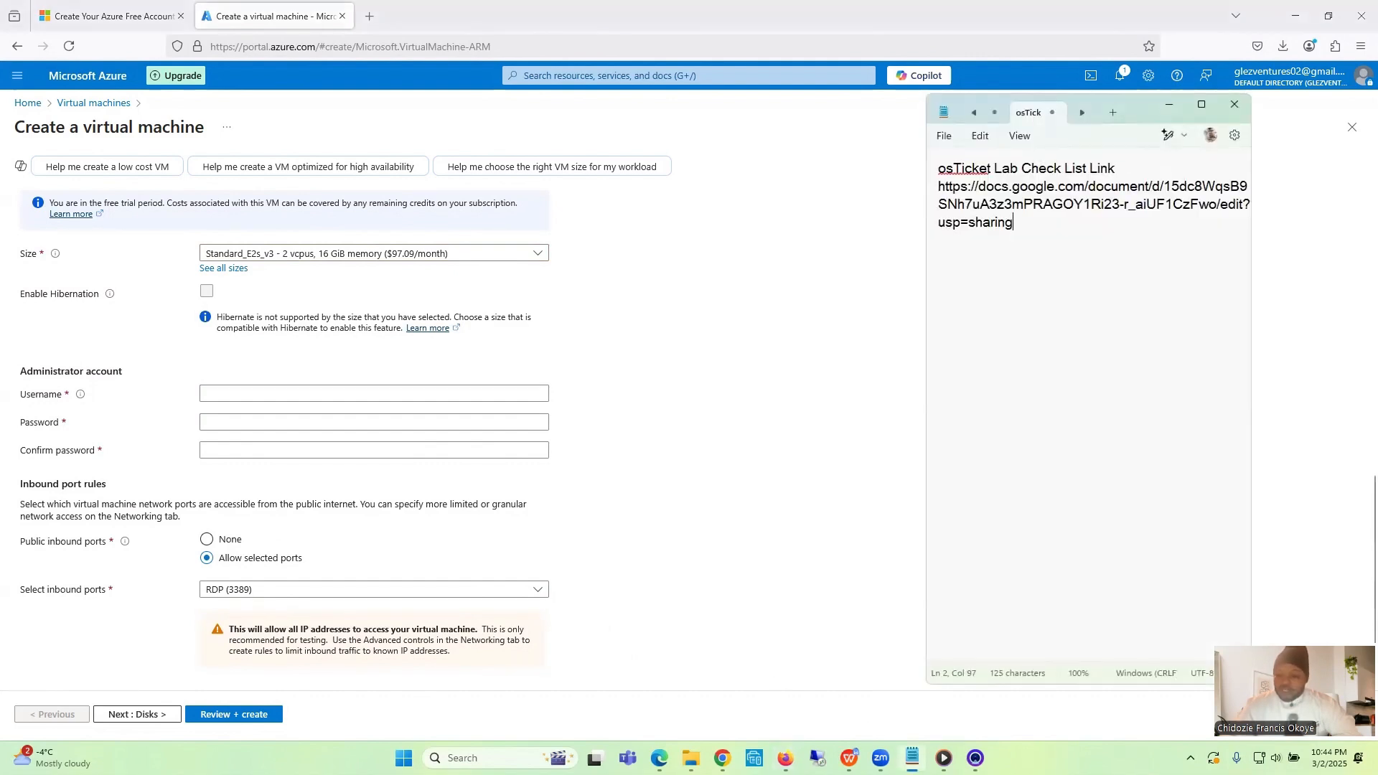
pyautogui.click(977, 113)
pyautogui.click(1023, 112)
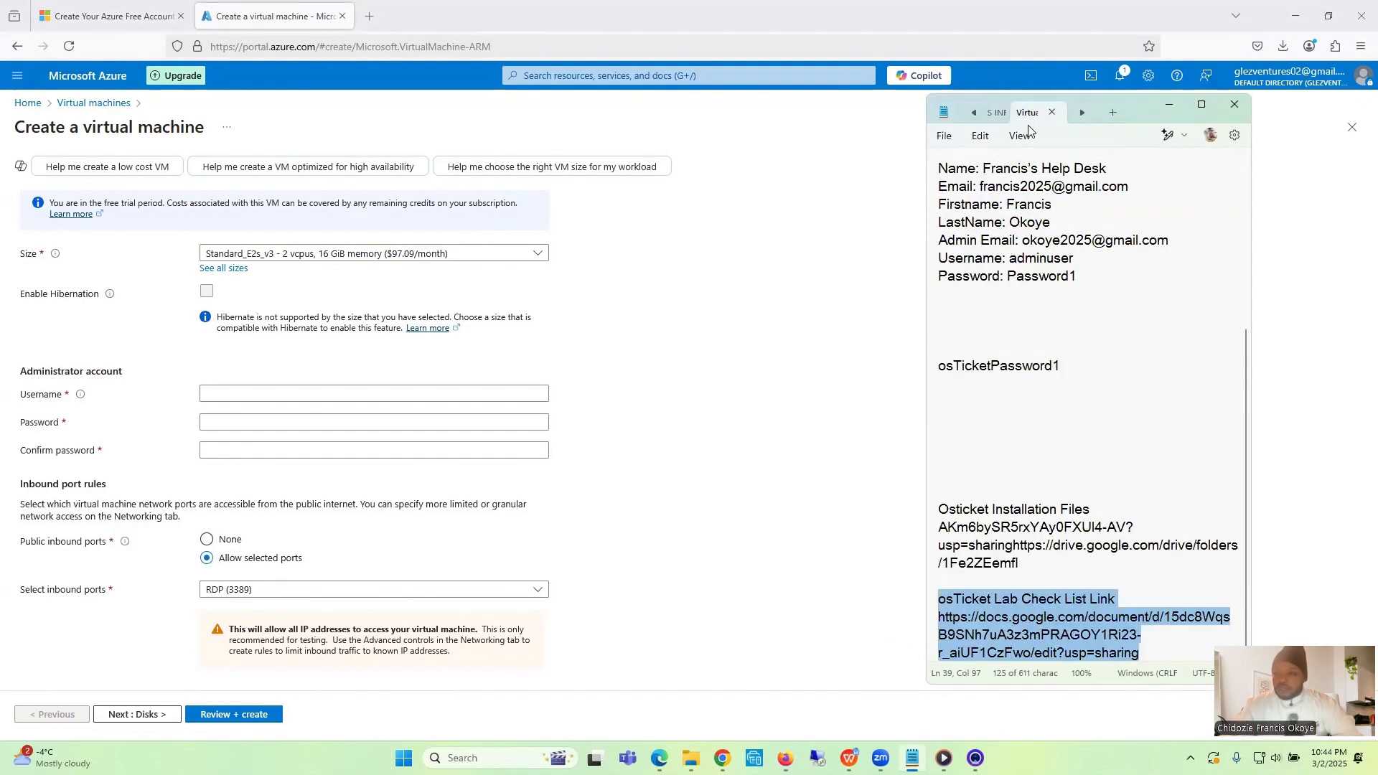
pyautogui.scroll(5, 1249, 188)
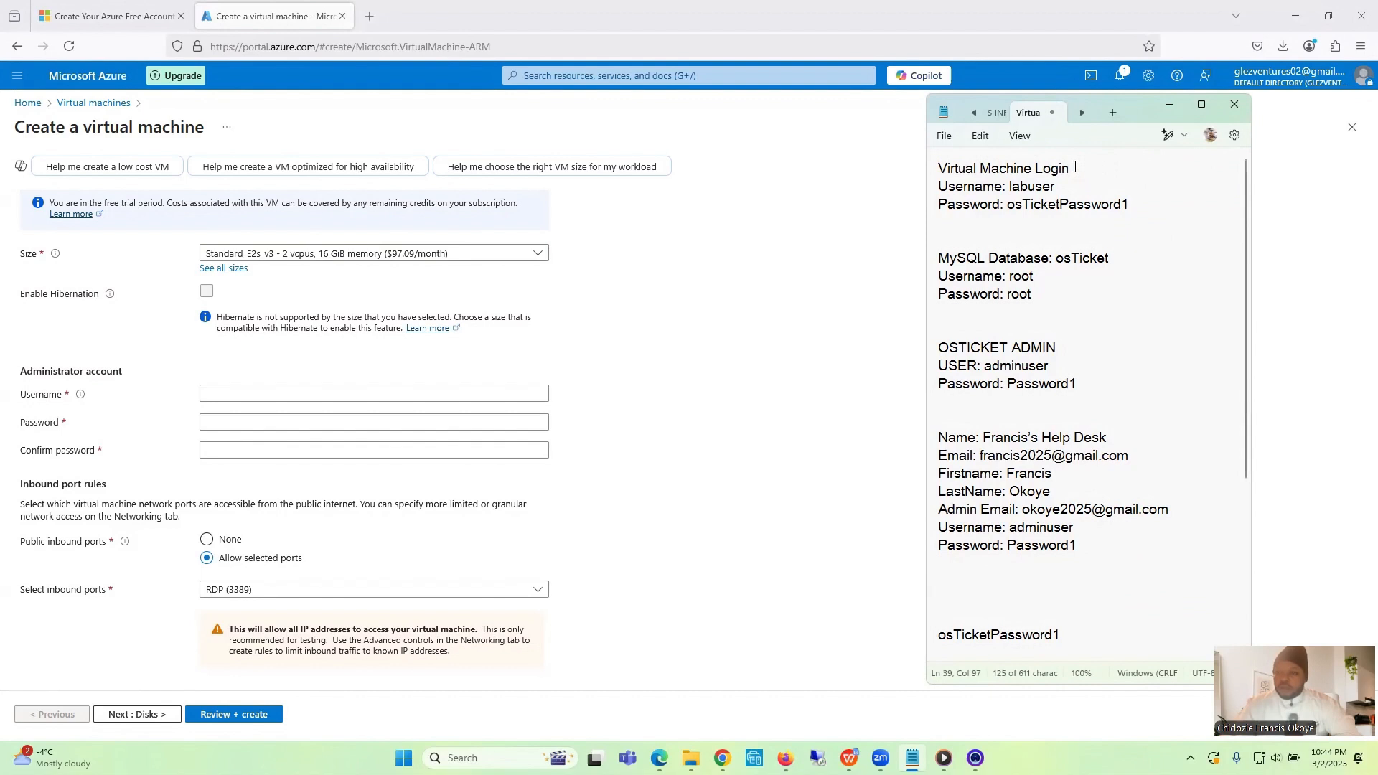
pyautogui.moveTo(1058, 185); pyautogui.dragTo(1010, 187)
pyautogui.hotkey('ctrl', 'c')
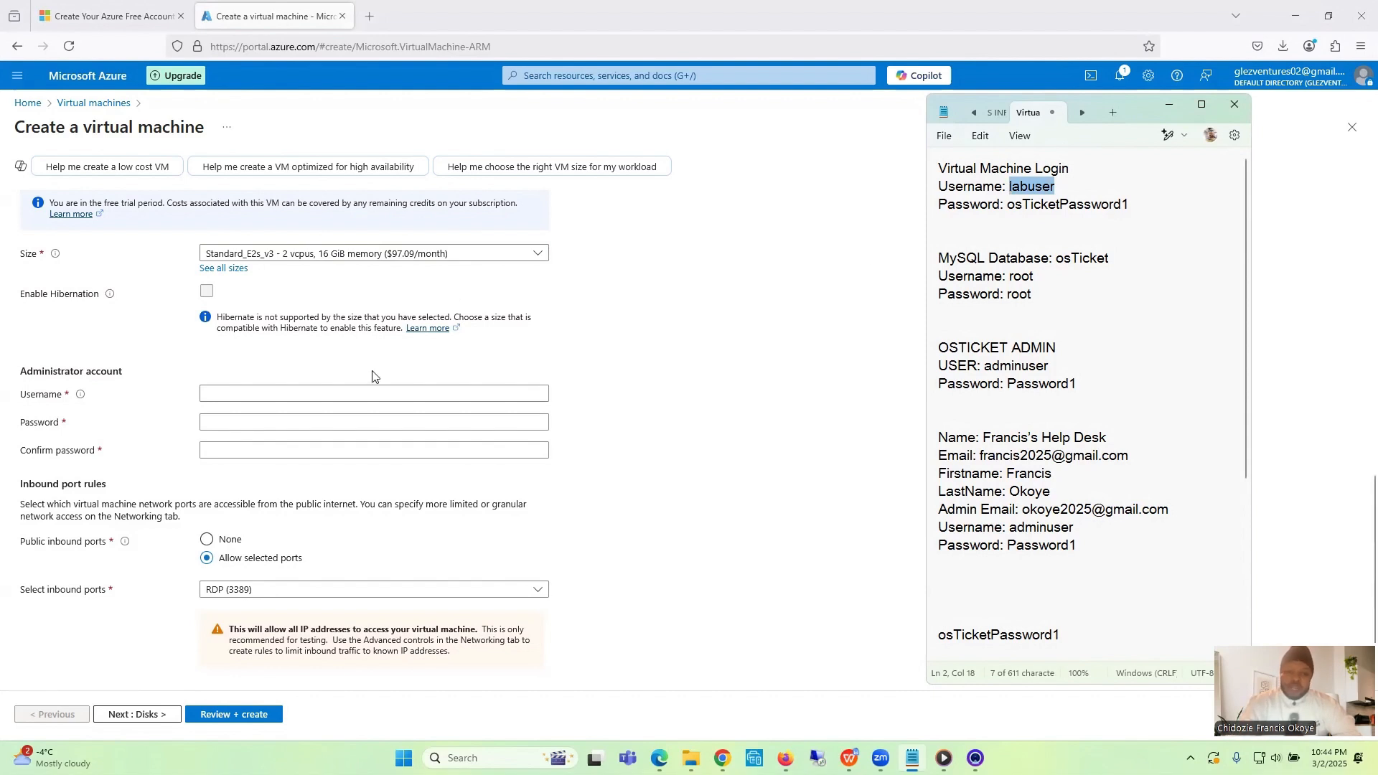
pyautogui.click(357, 387)
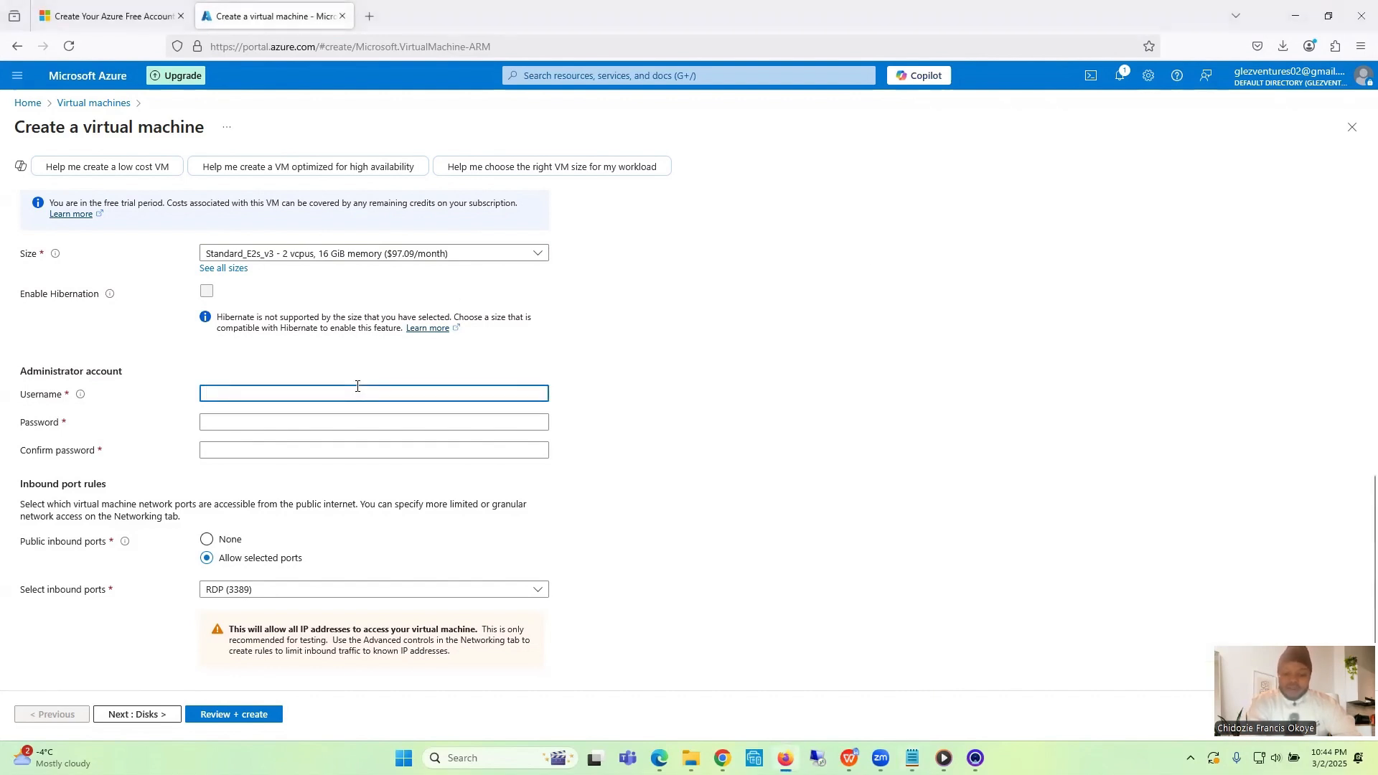
pyautogui.hotkey('ctrl', 'v')
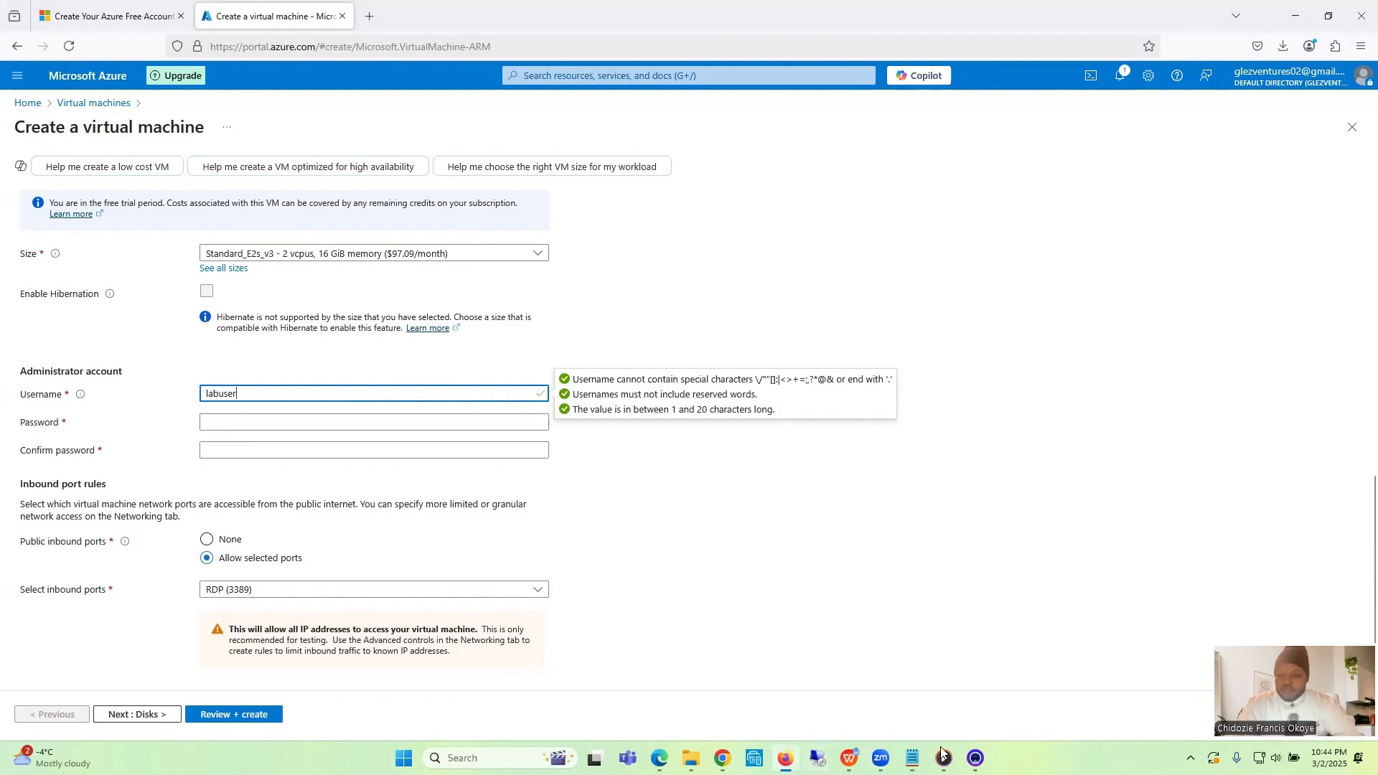
# - Copy the virtual machine password from the Notepad notes and enter it in the administrator account's Password and Confirm password fields
pyautogui.hotkey('alt', 'Tab')
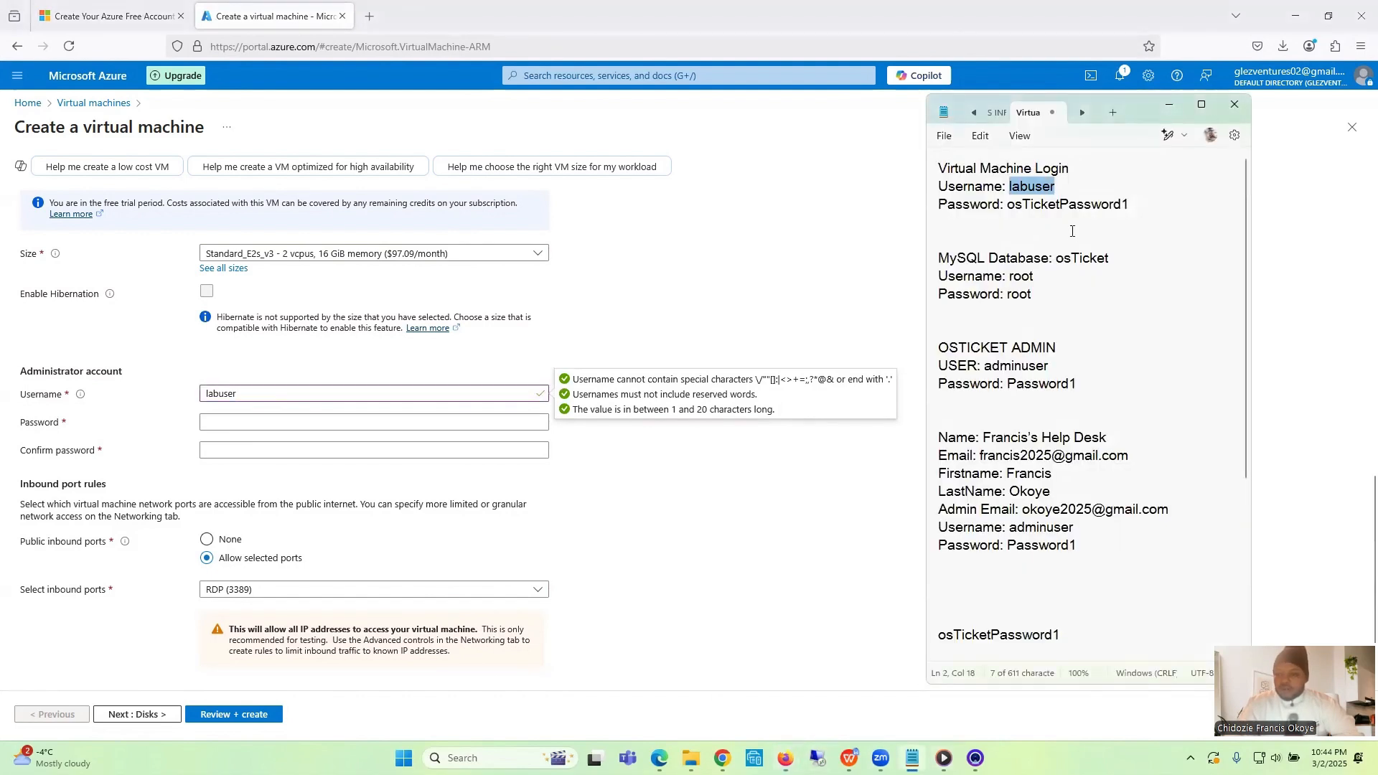
pyautogui.click(1132, 206)
pyautogui.moveTo(1132, 206); pyautogui.dragTo(1010, 206)
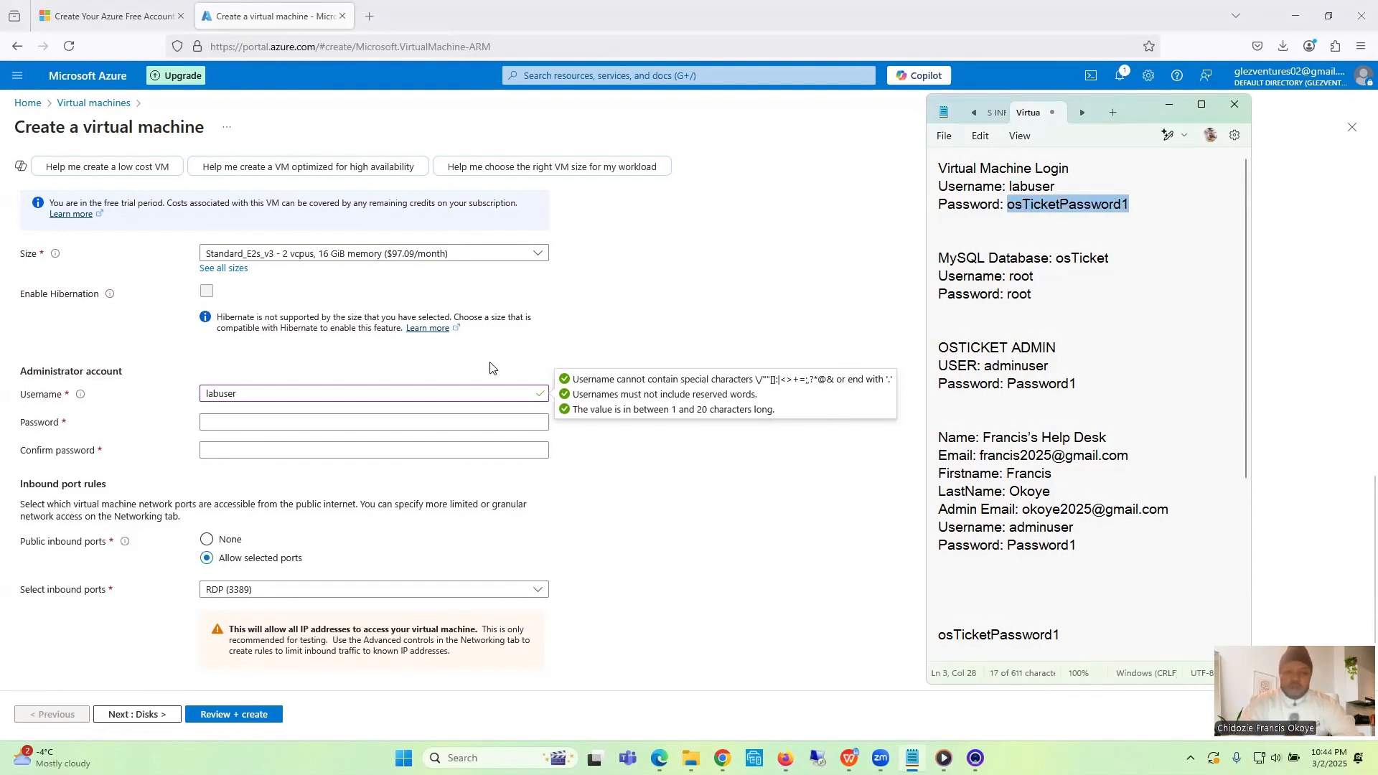
pyautogui.click(401, 424)
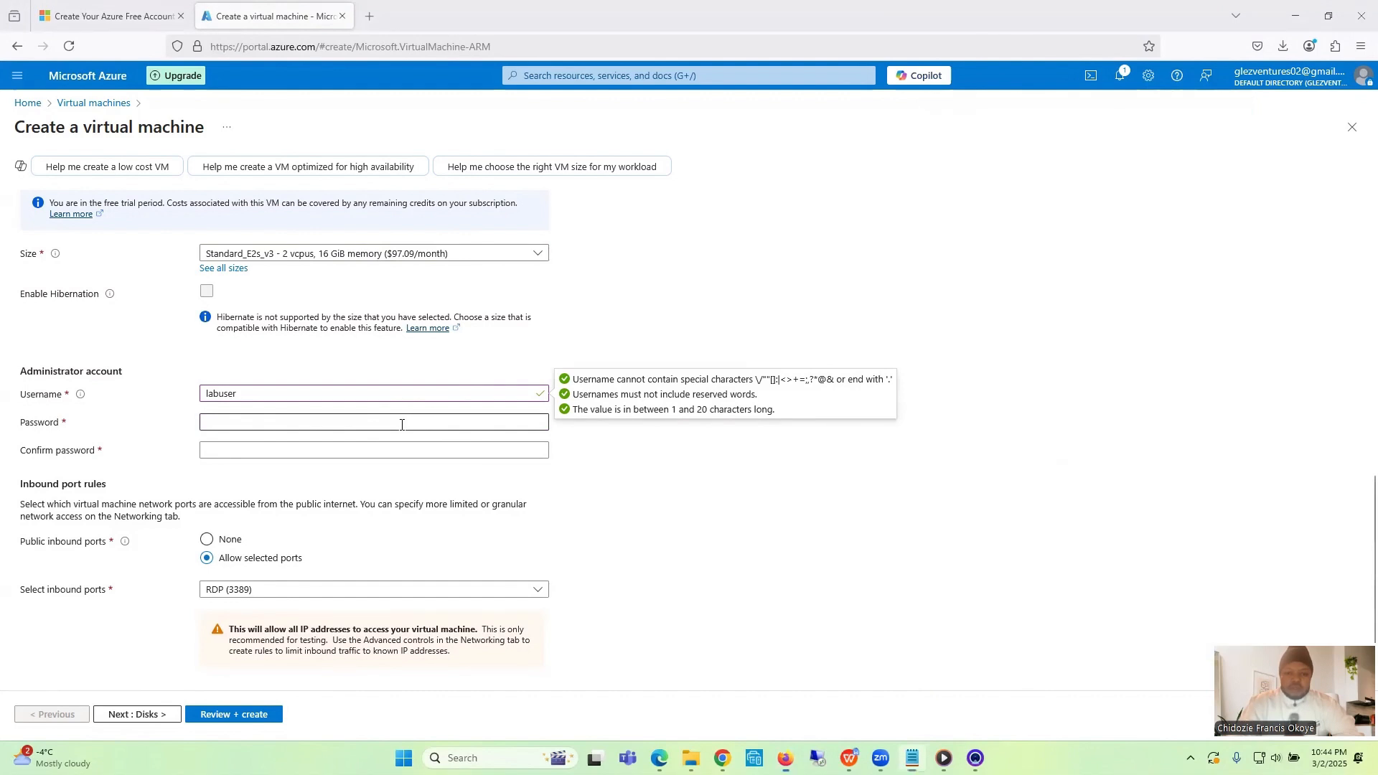
pyautogui.hotkey('ctrl', 'v')
pyautogui.click(369, 451)
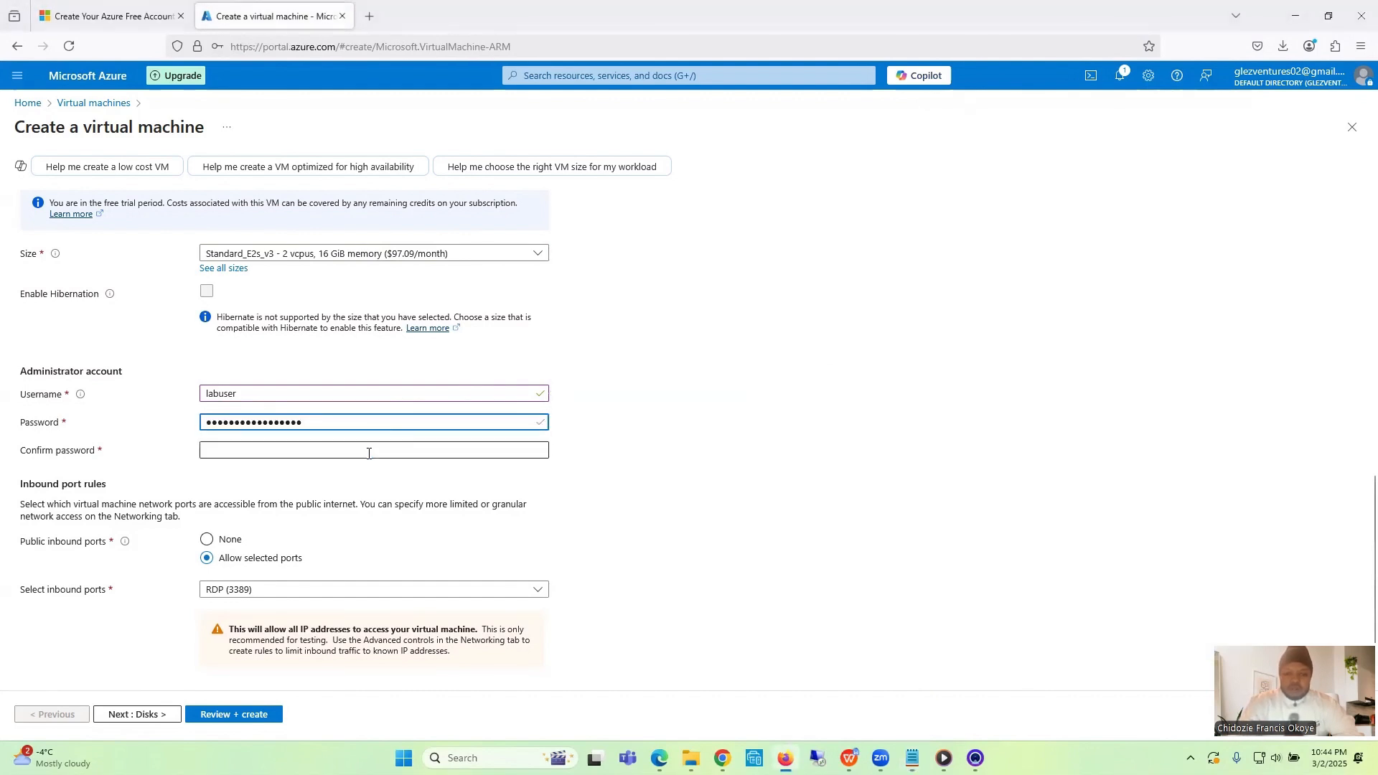
pyautogui.hotkey('ctrl', 'v')
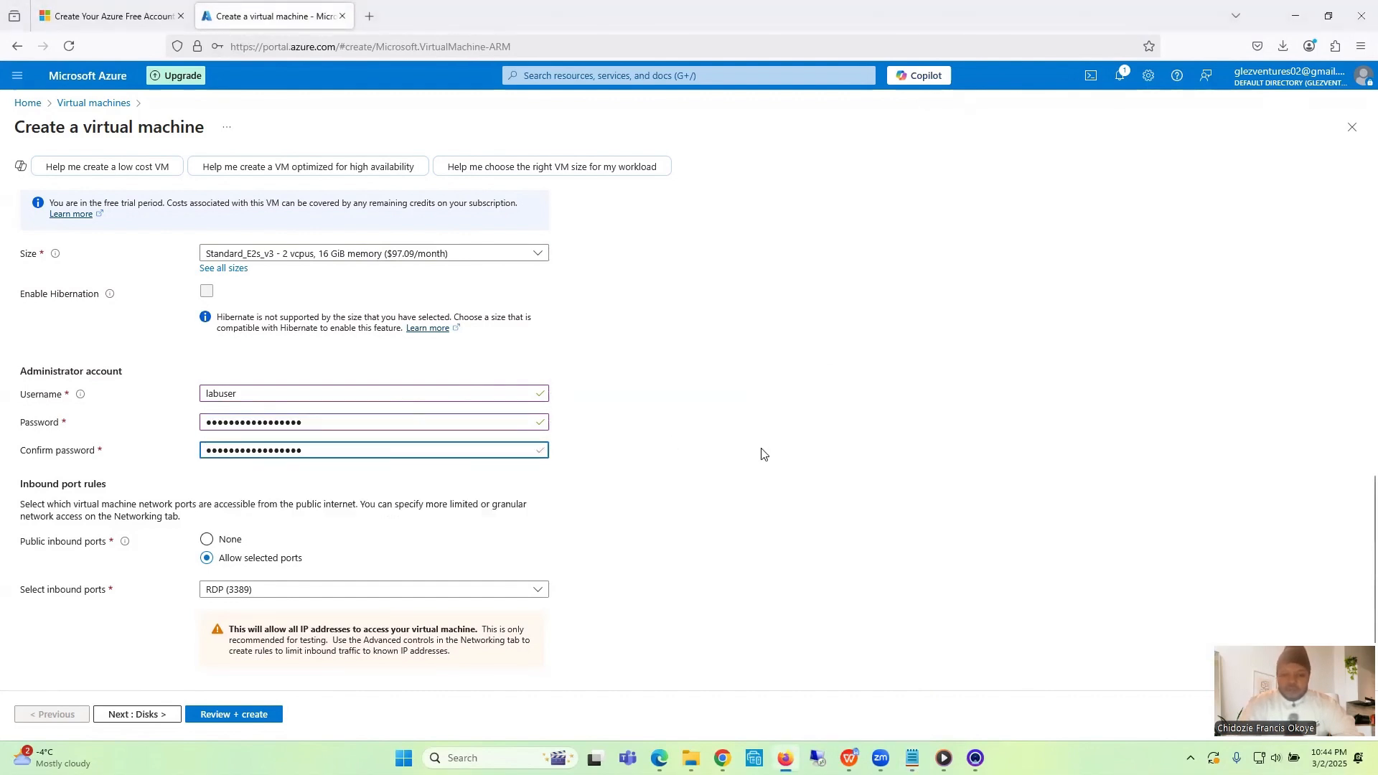
pyautogui.click(763, 454)
# - Confirm the eligible Windows 10/11 license with multi-tenant hosting rights, then review the configuration and create the virtual machine
pyautogui.scroll(-3, 763, 455)
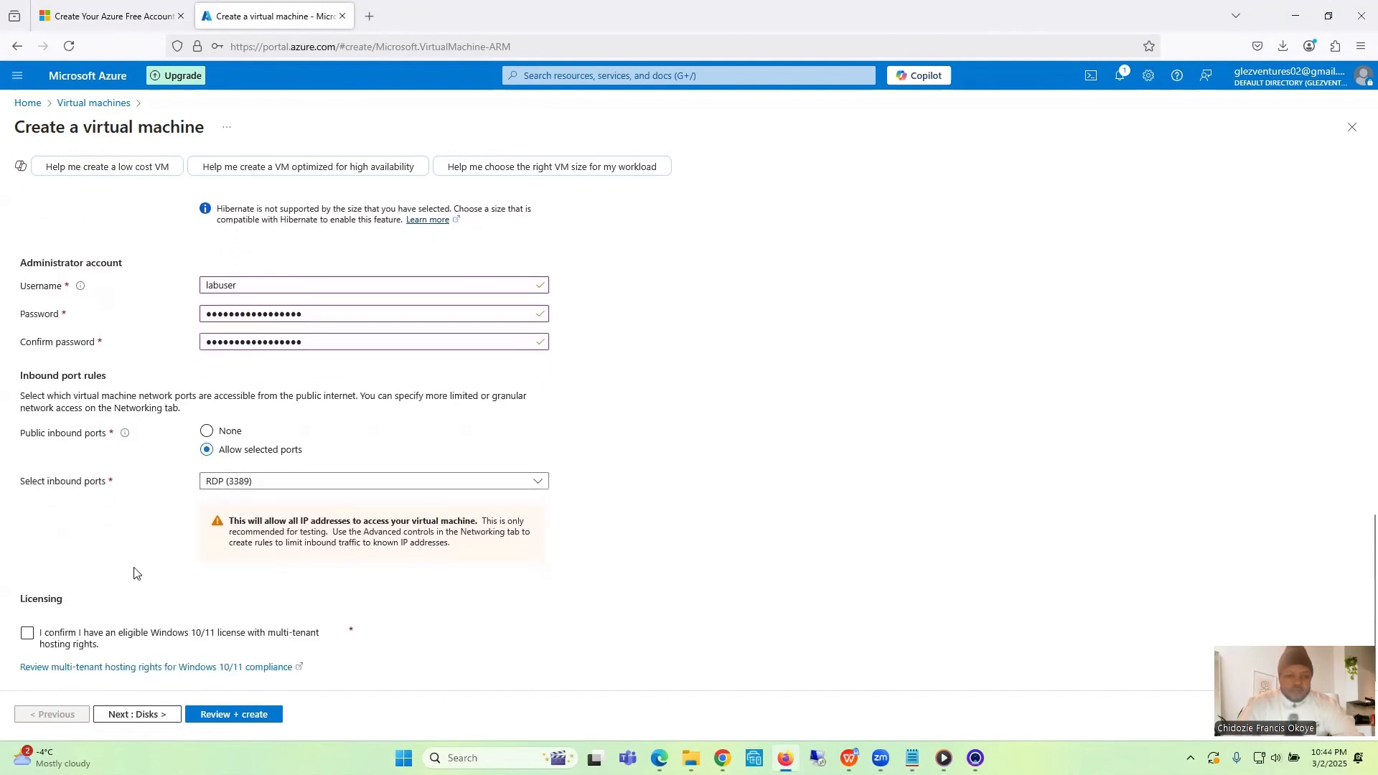
pyautogui.click(28, 634)
pyautogui.click(228, 715)
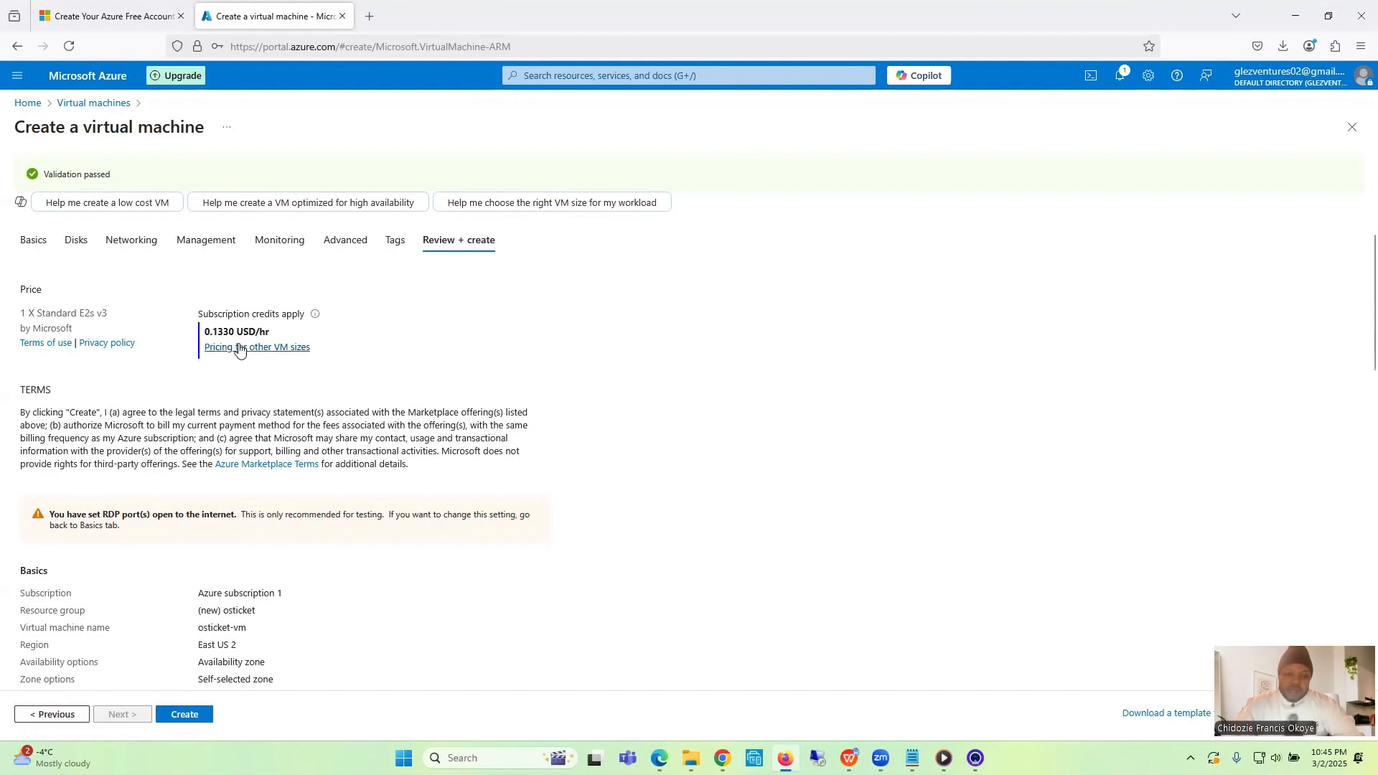
pyautogui.click(184, 716)
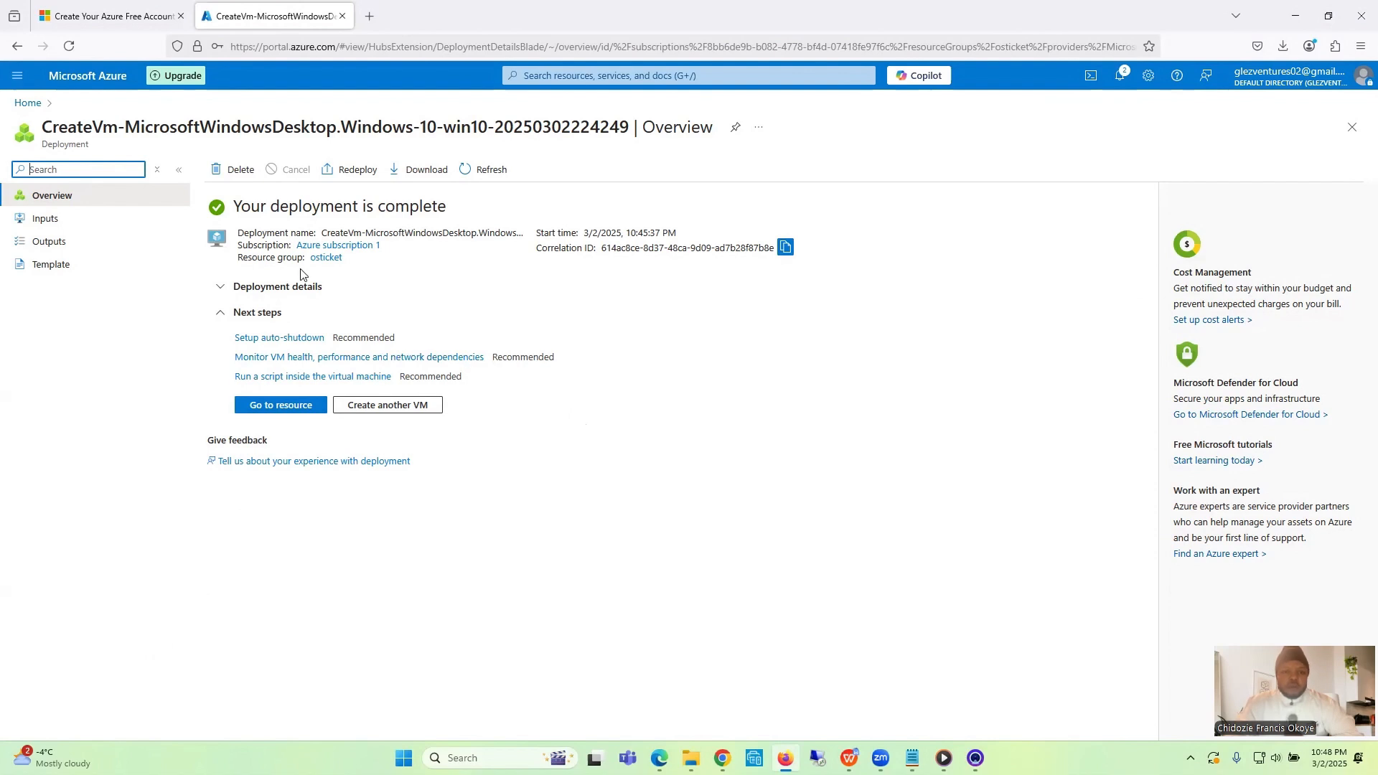
# - Search the portal for "vir", open the Virtual machines list and select osticket-vm's public IP address
pyautogui.click(569, 76)
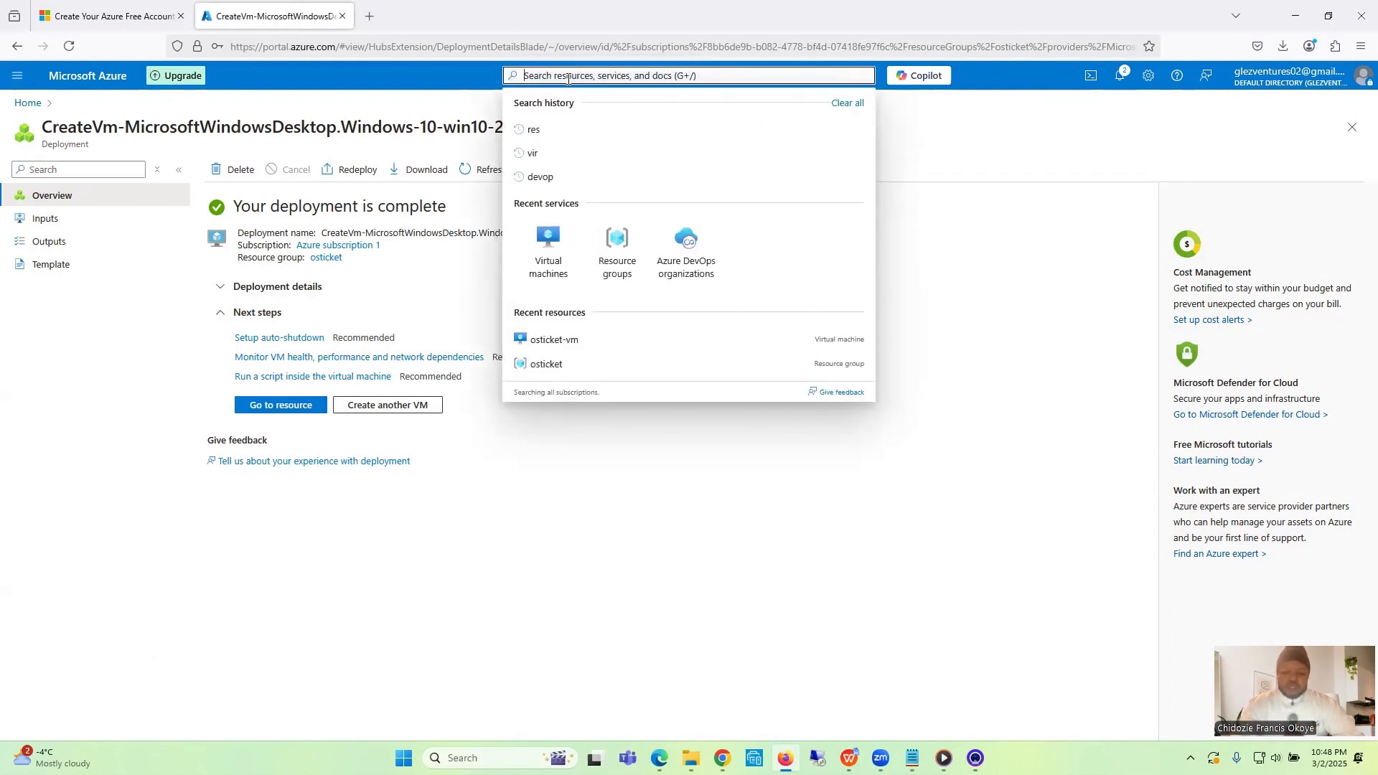
pyautogui.write('vir')
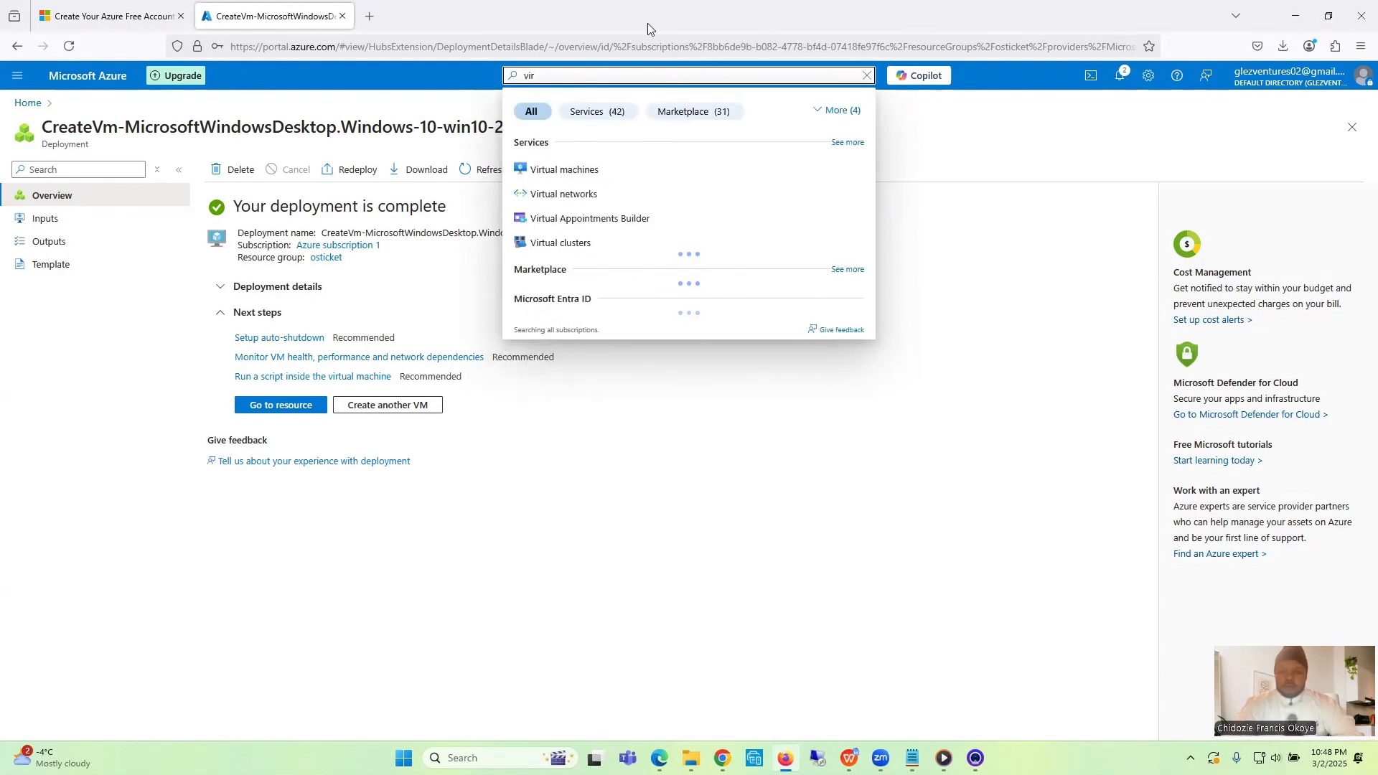
pyautogui.click(579, 172)
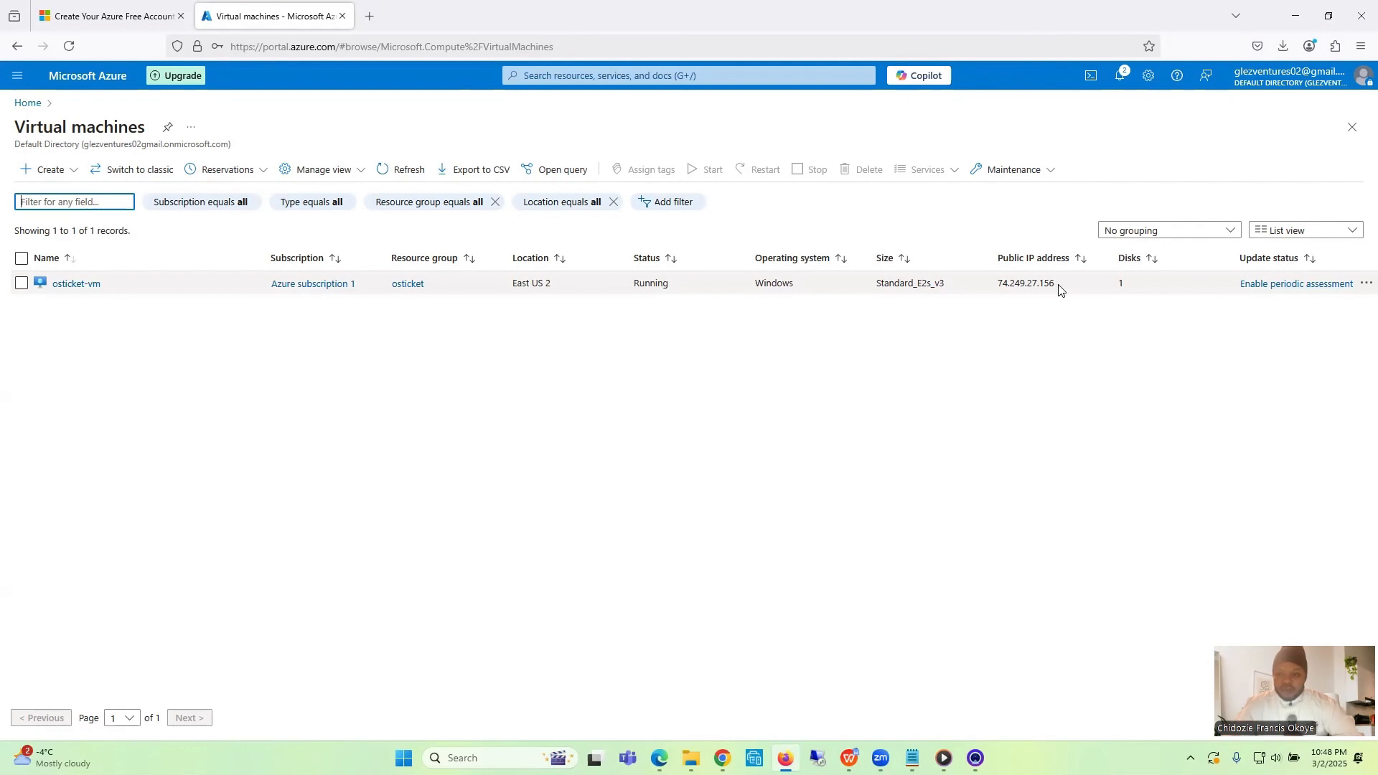
pyautogui.moveTo(1055, 288); pyautogui.dragTo(1002, 296)
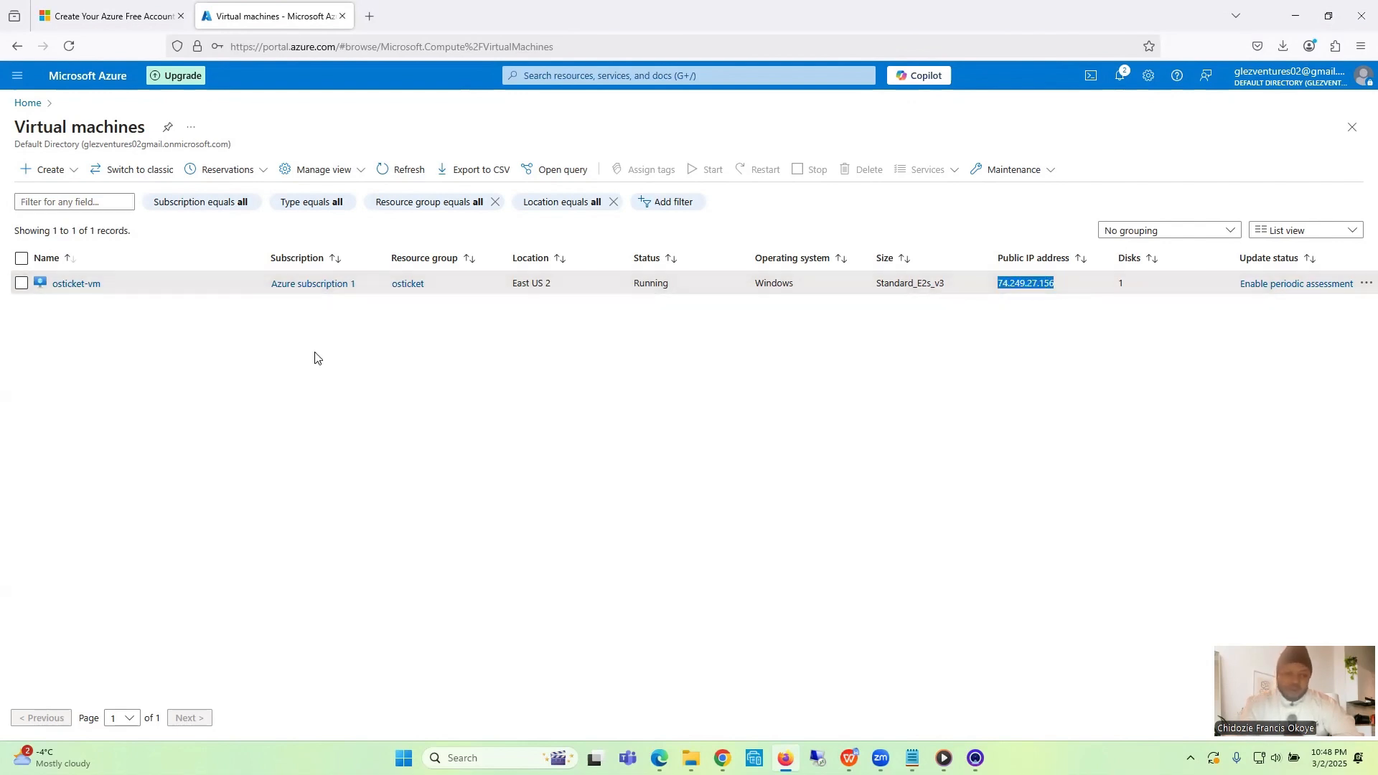
# - Look through osticket-vm's overview, copy its public IP address and return to the Virtual machines list
pyautogui.click(73, 286)
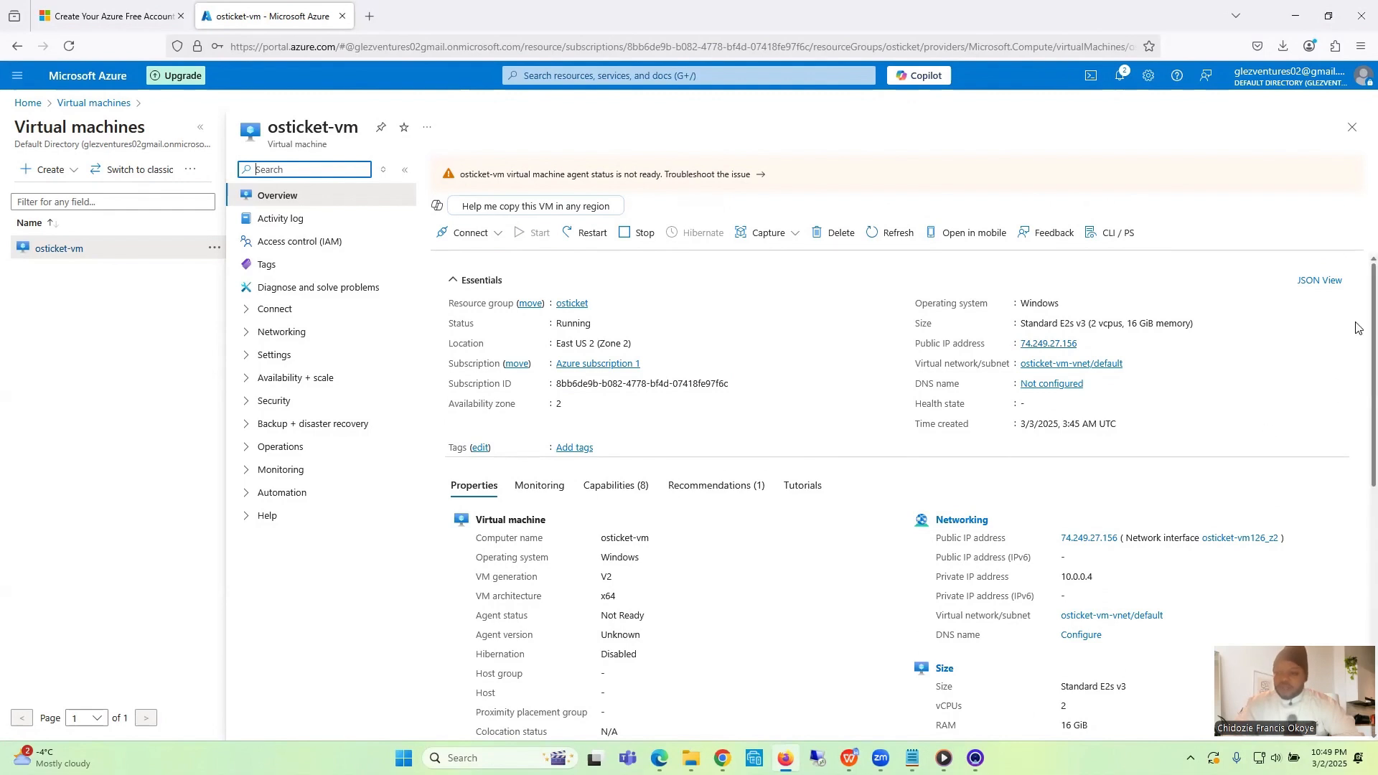
pyautogui.moveTo(1358, 328); pyautogui.dragTo(1358, 482)
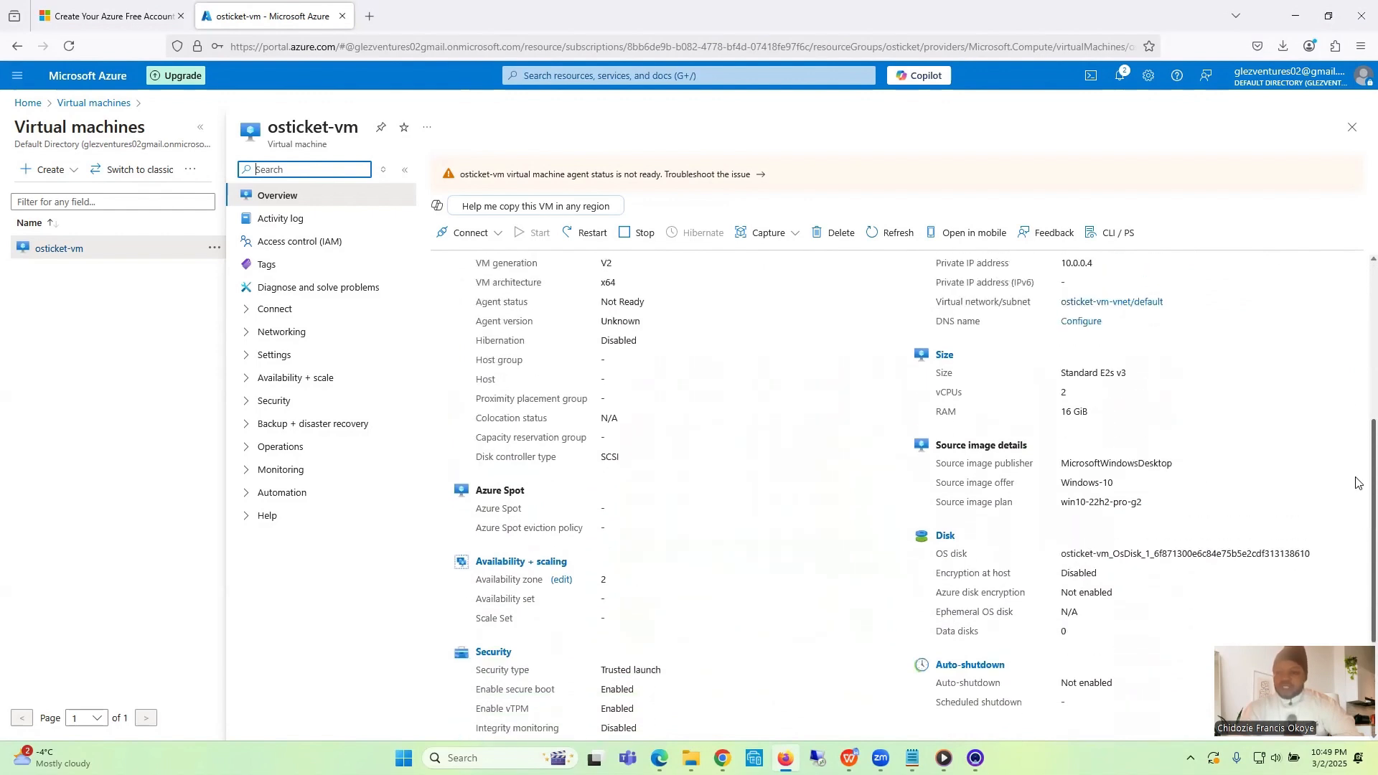
pyautogui.scroll(3, 1358, 480)
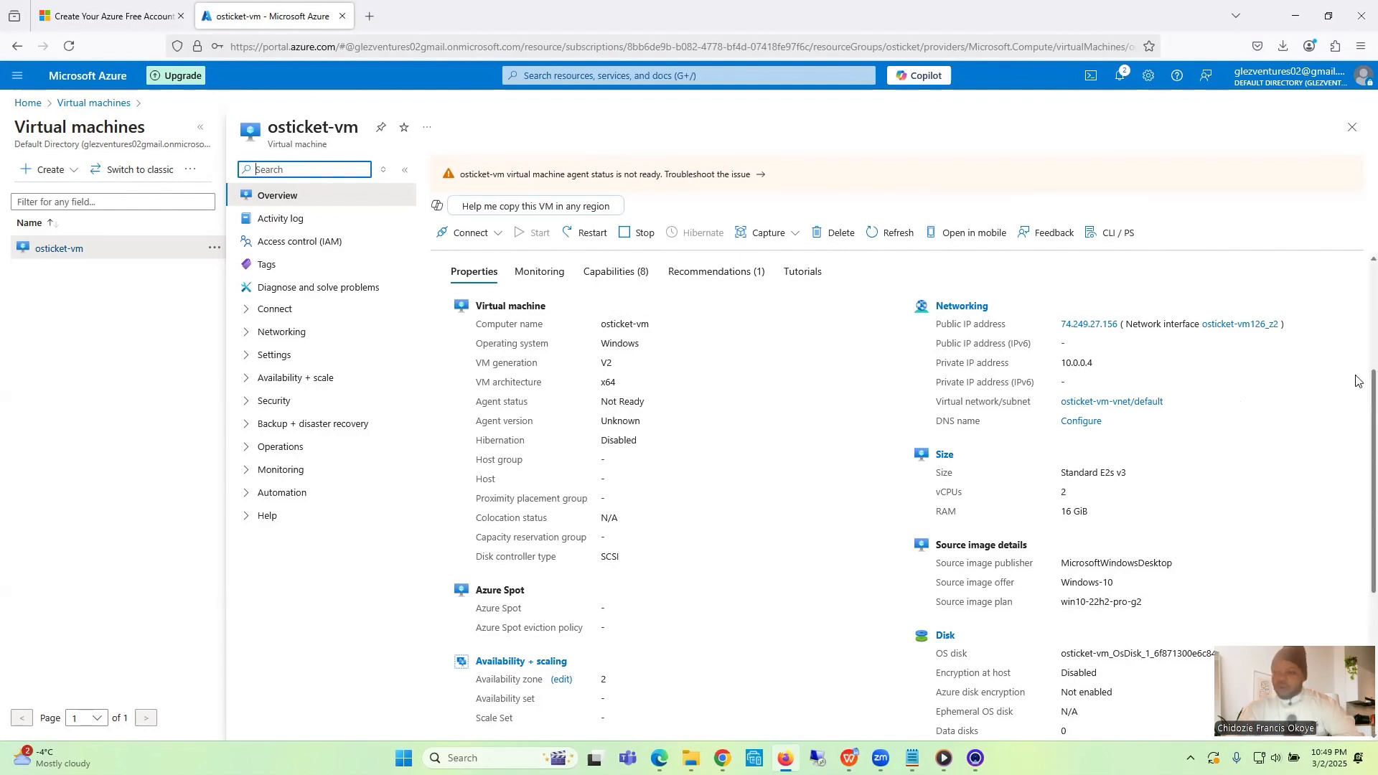
pyautogui.scroll(3, 1359, 389)
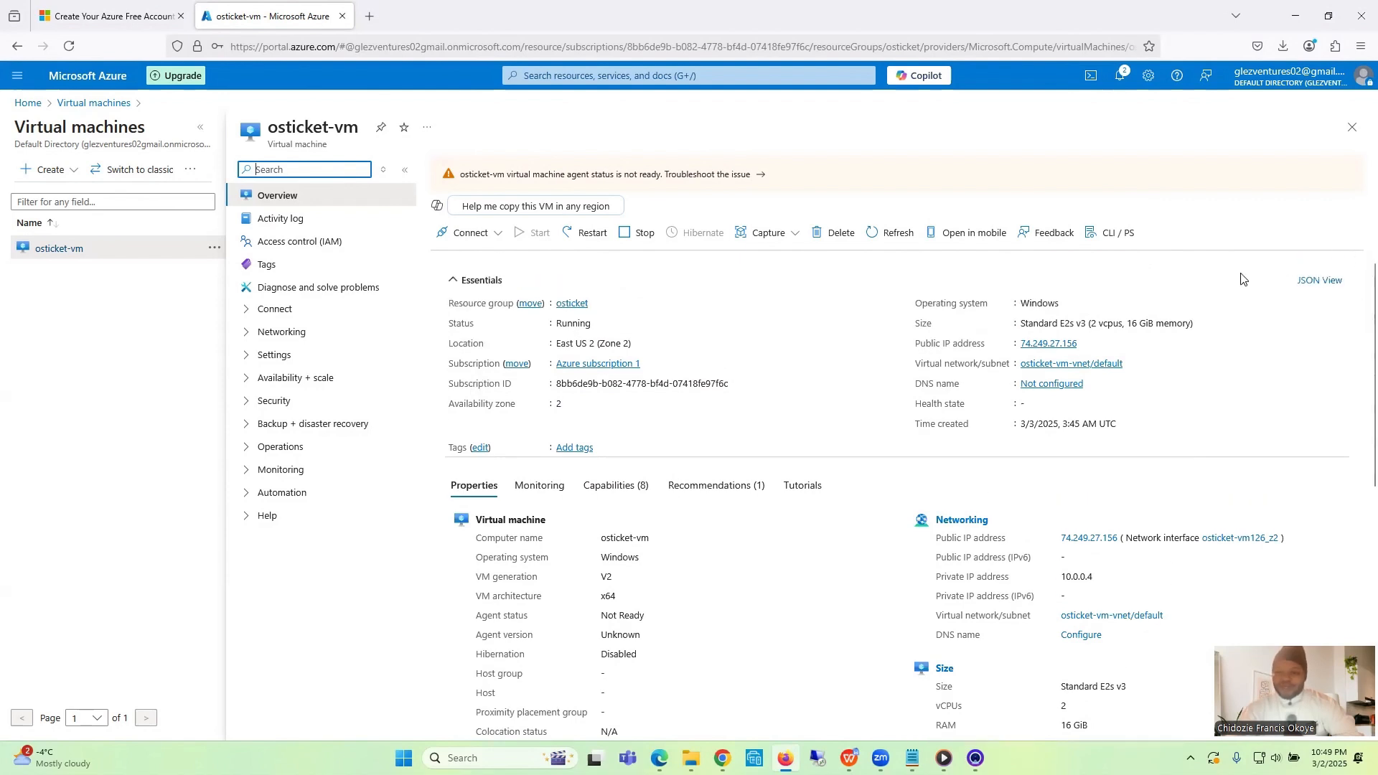
pyautogui.click(1086, 345)
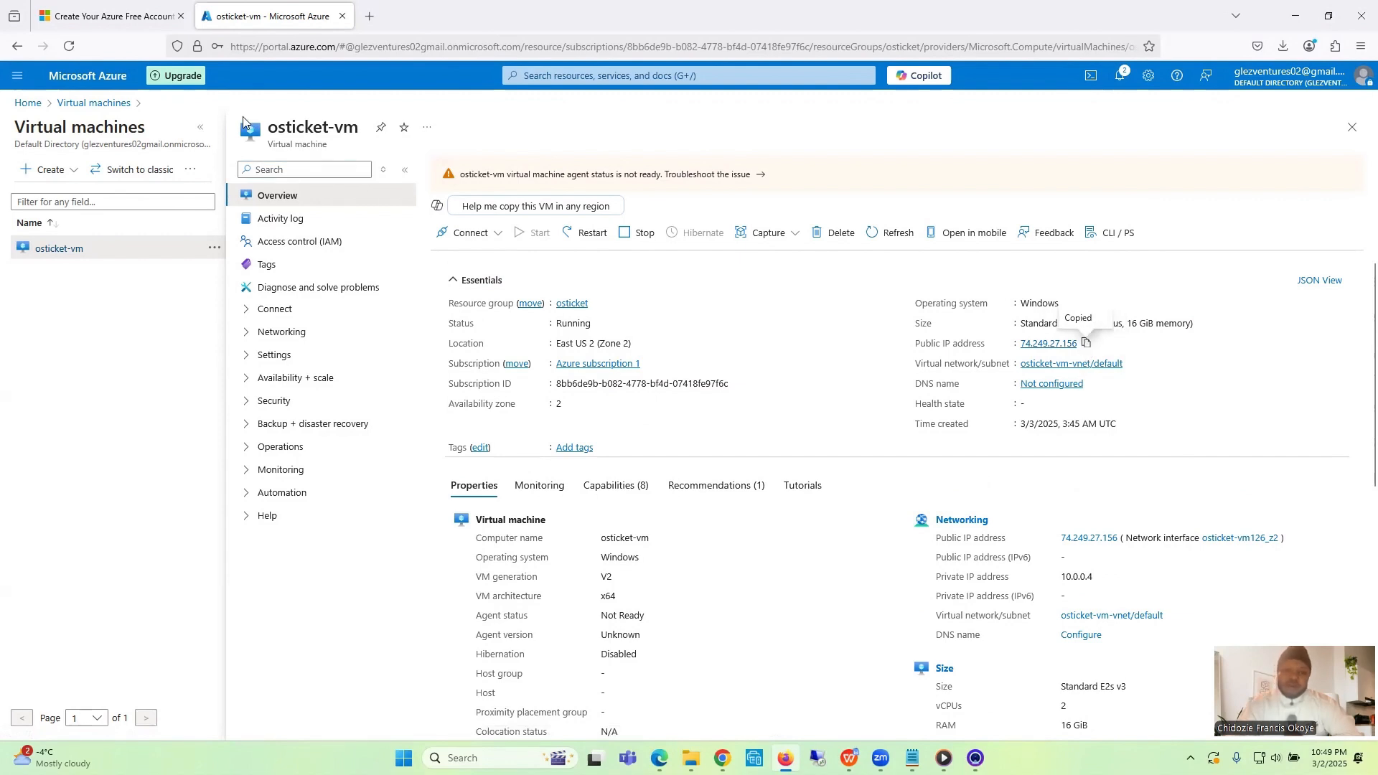
pyautogui.click(17, 46)
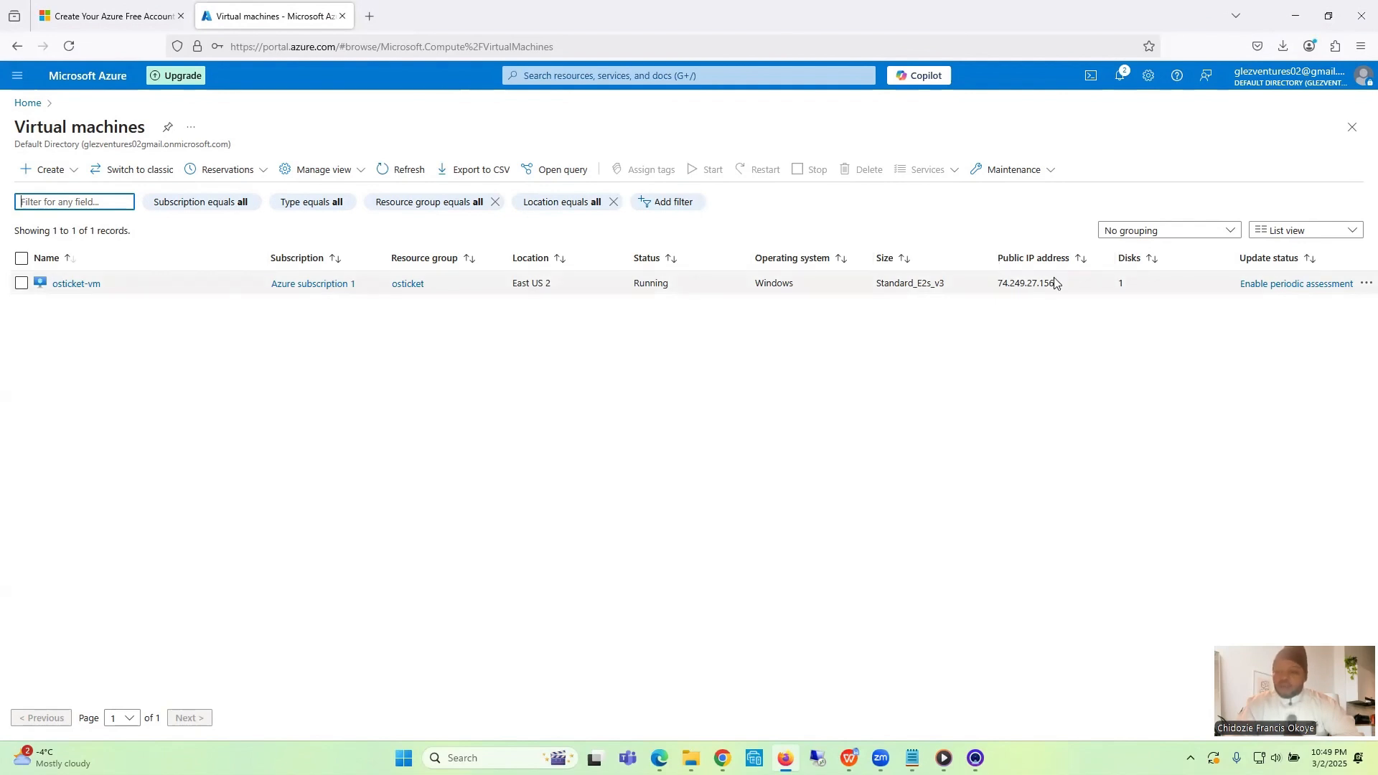
# - Minimize the browser, launch Remote Desktop Connection from the Windows search and minimize the Notepad notes
pyautogui.click(1297, 16)
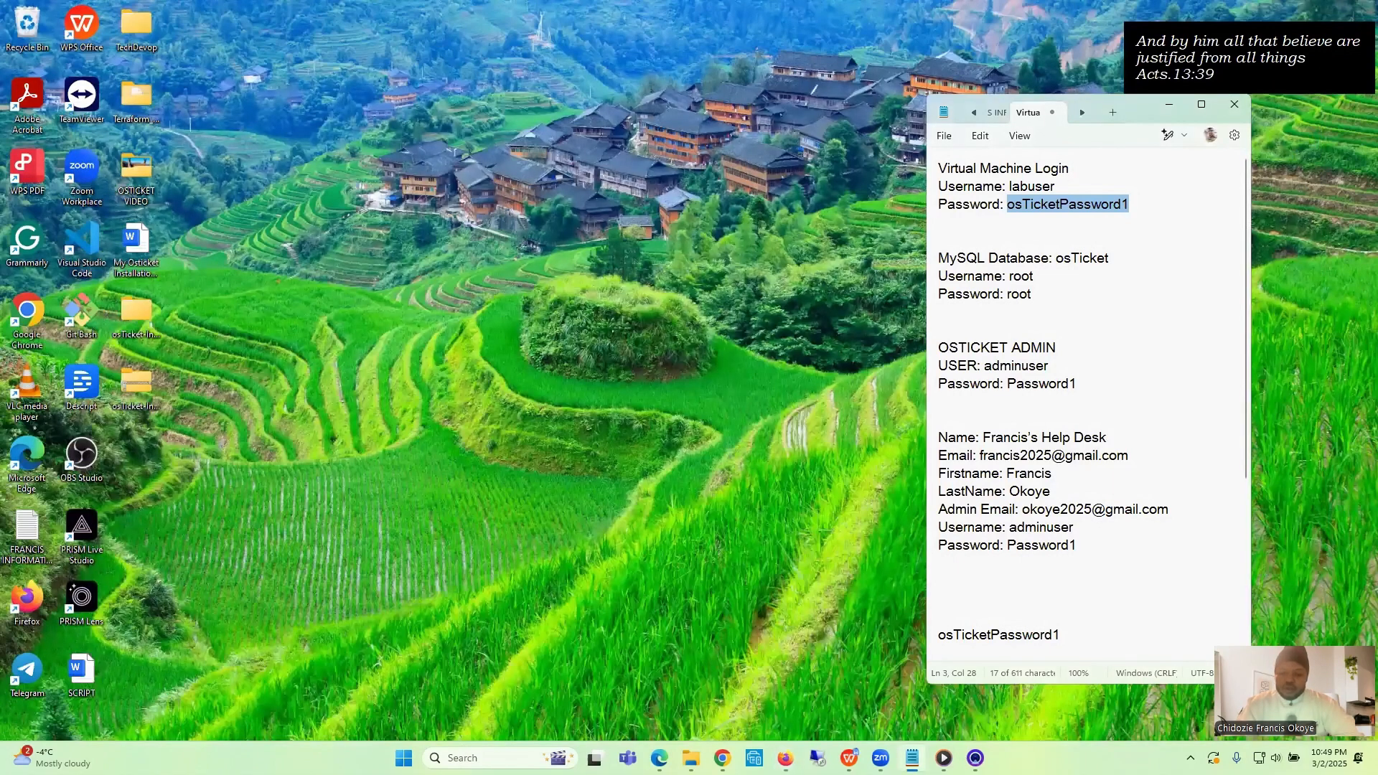
pyautogui.click(457, 758)
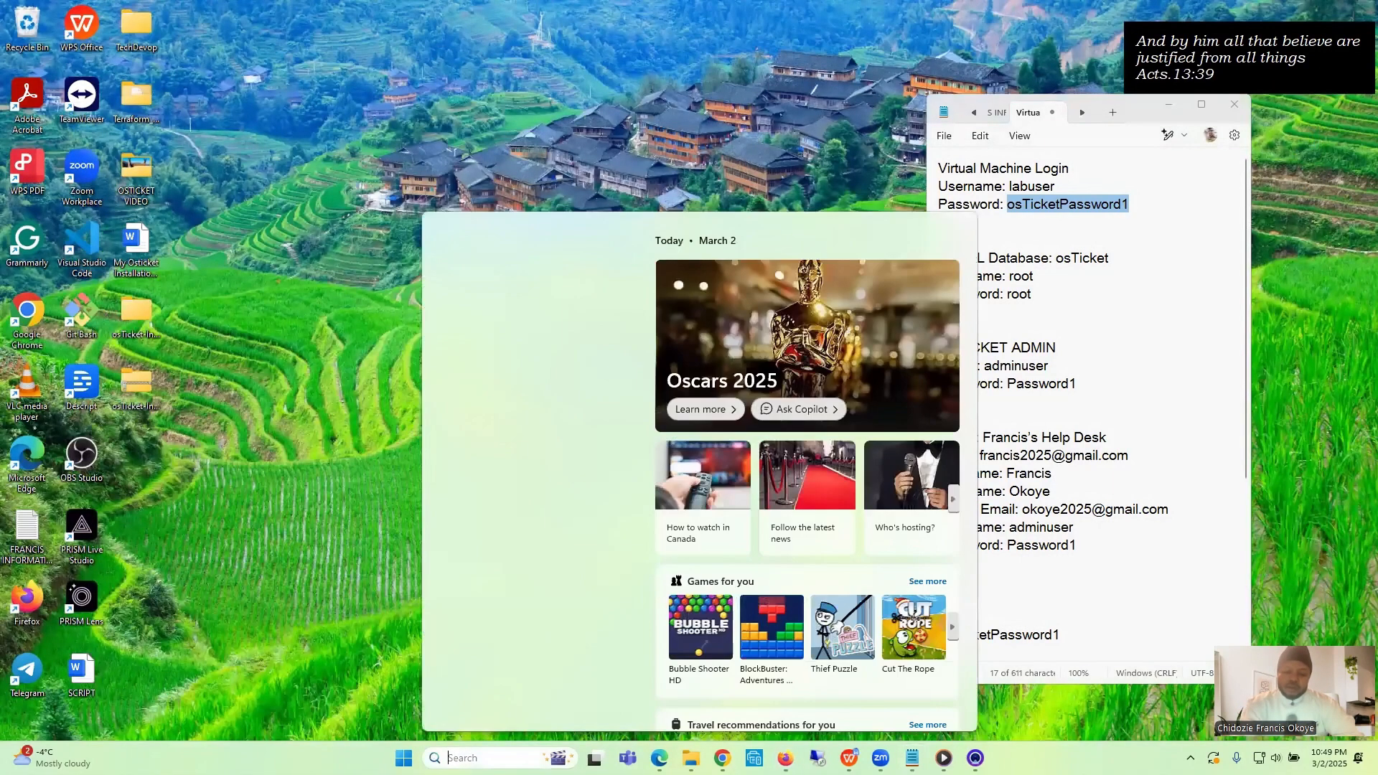
pyautogui.write('re')
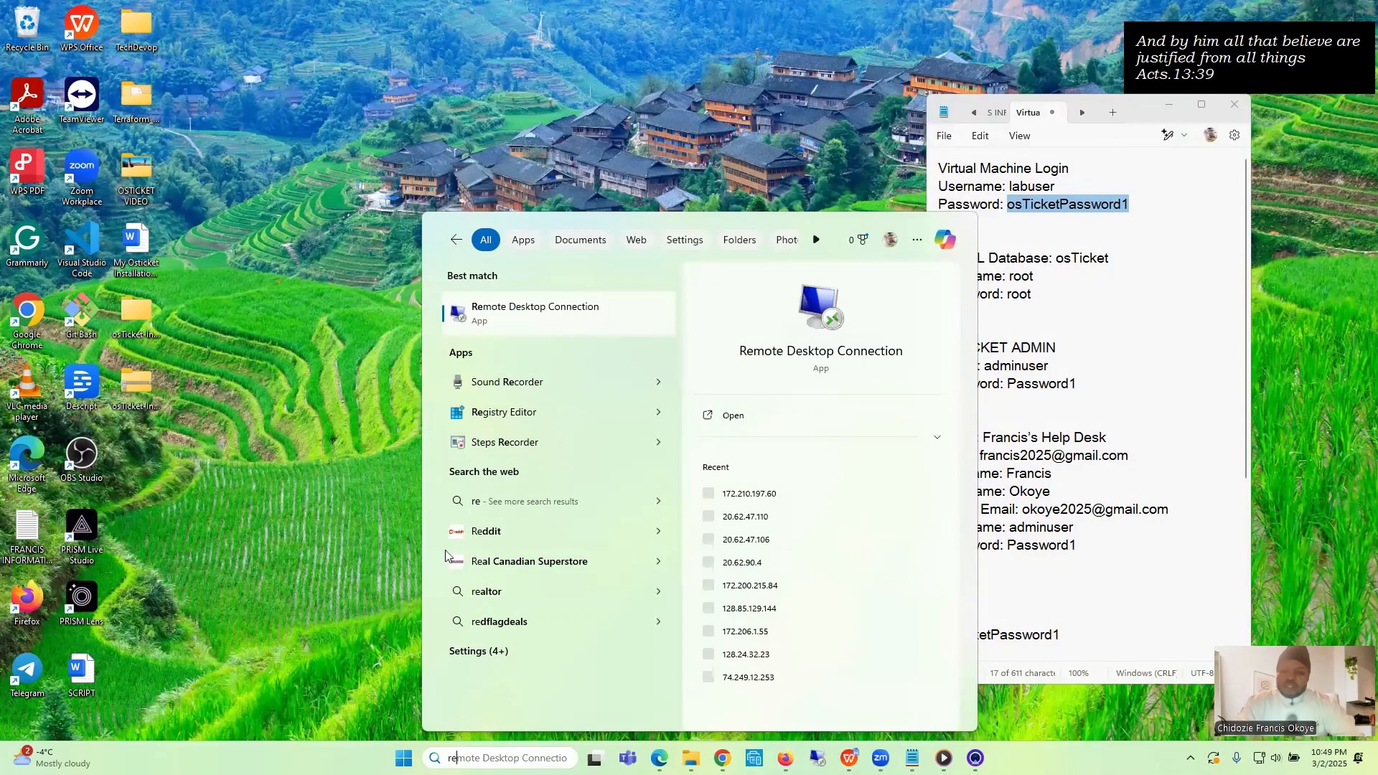
pyautogui.click(546, 325)
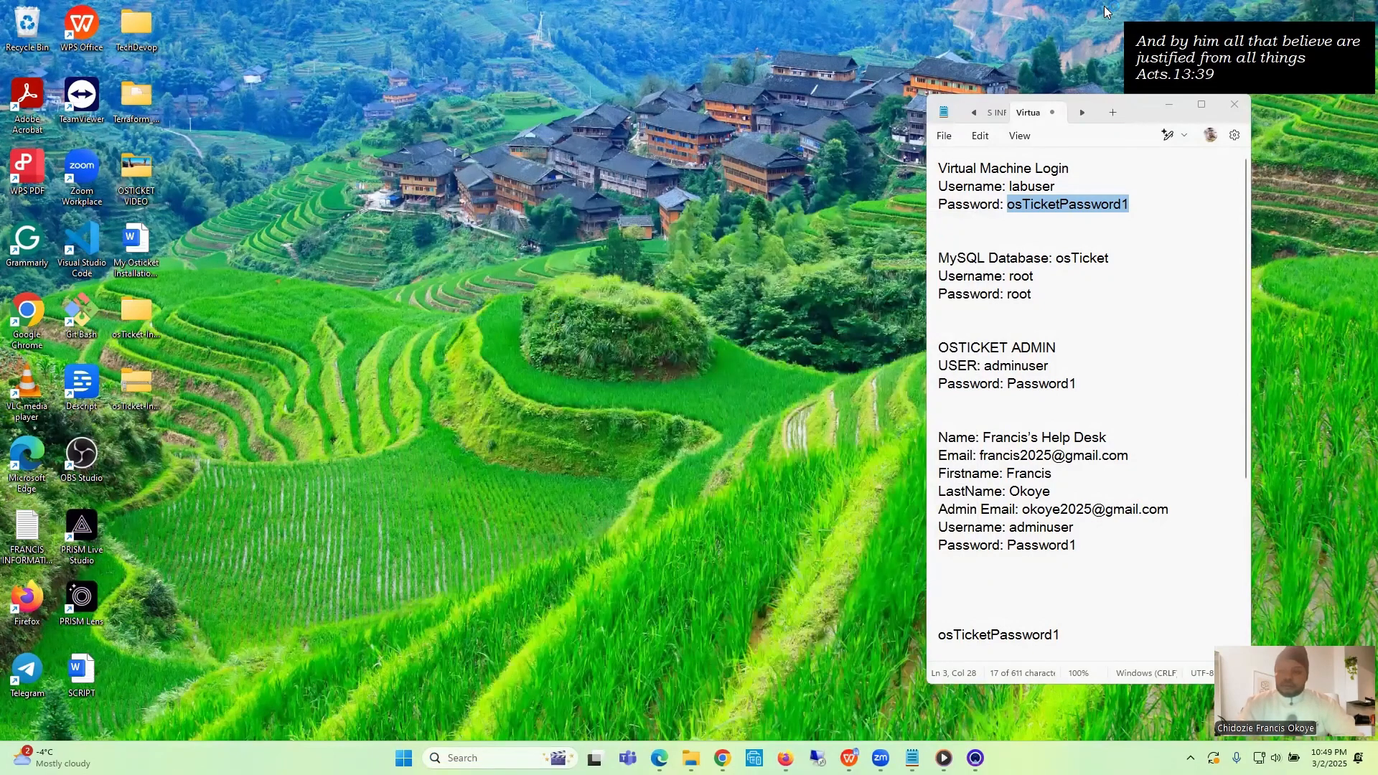
pyautogui.click(1167, 106)
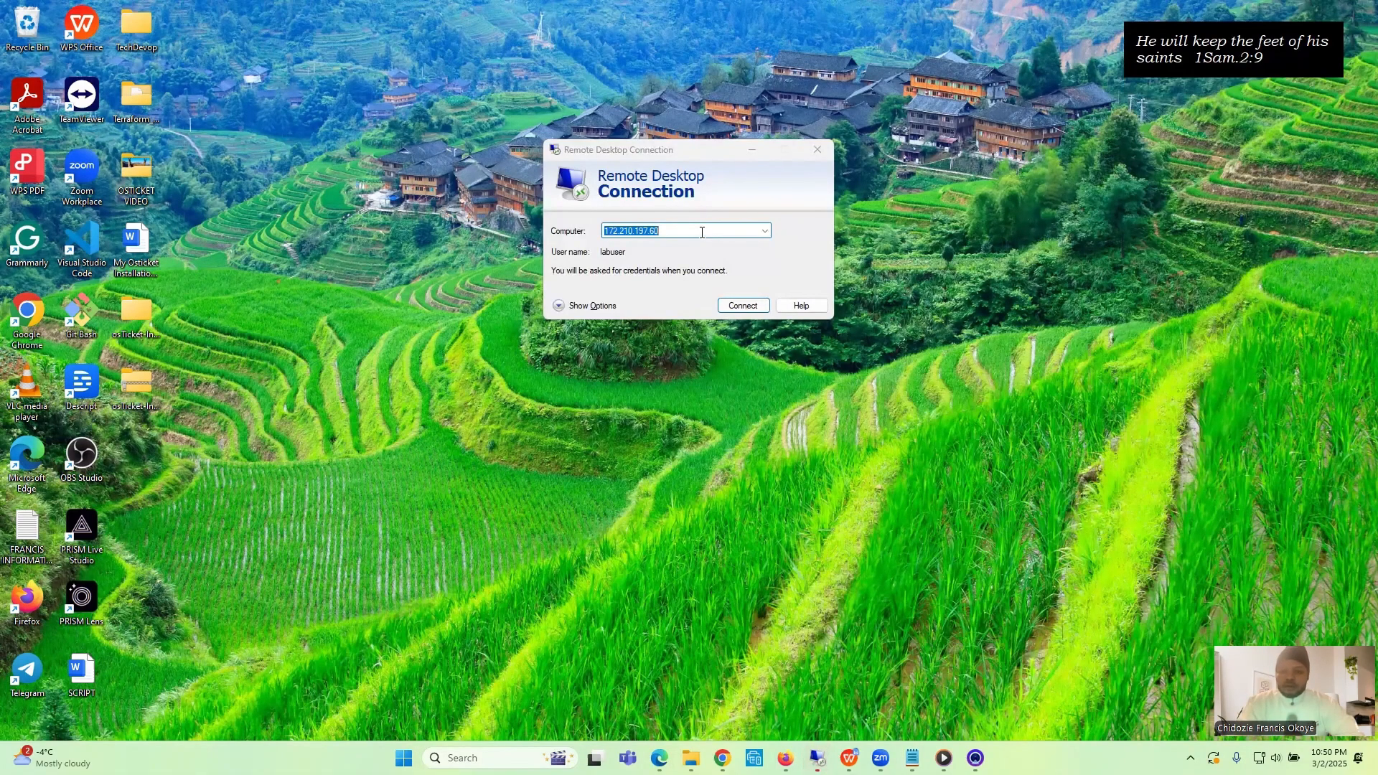
# - Replace the computer address in Remote Desktop Connection with 74.249.27.156 and start the connection
pyautogui.click(702, 232)
pyautogui.press('BackSpace')
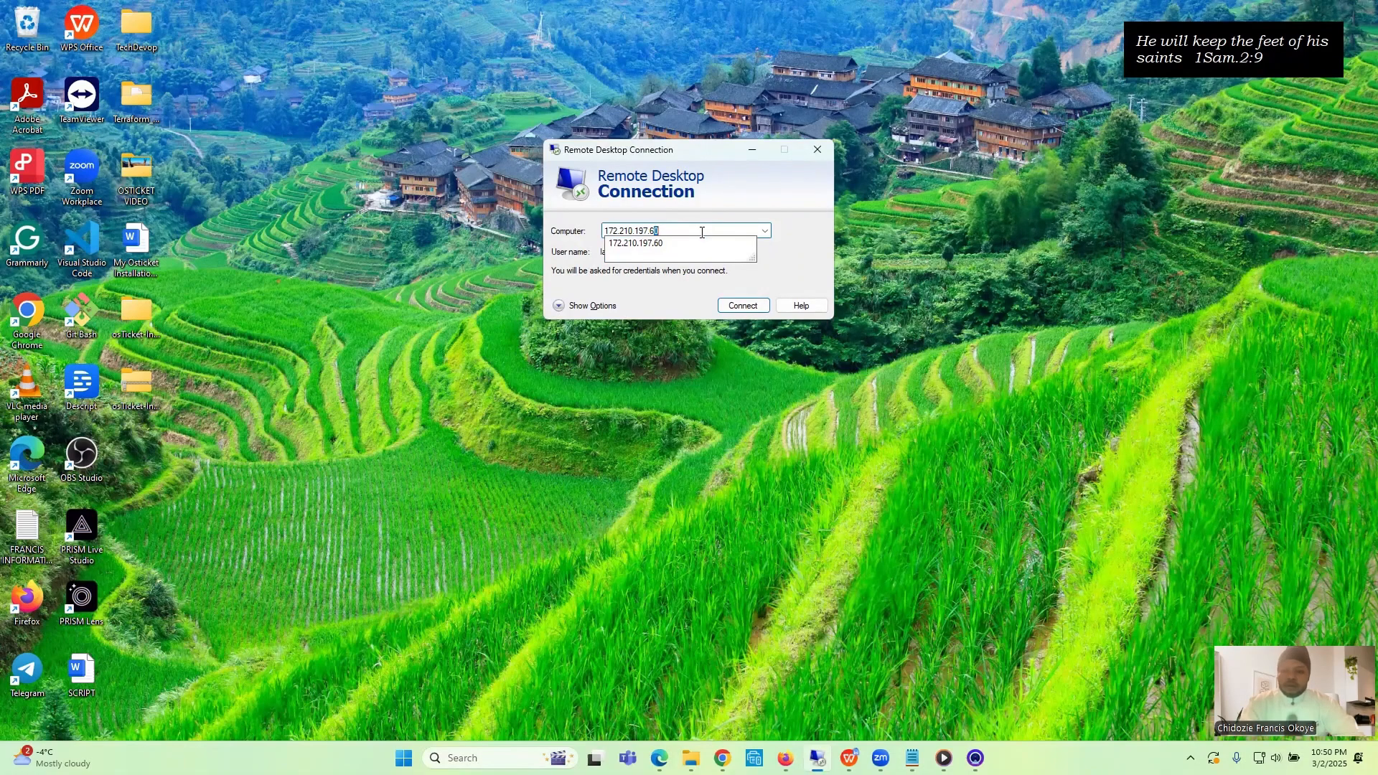
pyautogui.press('BackSpace')
pyautogui.press('BackSpace')
pyautogui.press('BackSpace')
pyautogui.press('BackSpace')
pyautogui.press('BackSpace')
pyautogui.press('BackSpace')
pyautogui.press('BackSpace')
pyautogui.press('BackSpace')
pyautogui.press('BackSpace')
pyautogui.press('BackSpace')
pyautogui.press('BackSpace')
pyautogui.press('BackSpace')
pyautogui.press('BackSpace')
pyautogui.press('BackSpace')
pyautogui.hotkey('ctrl', 'v')
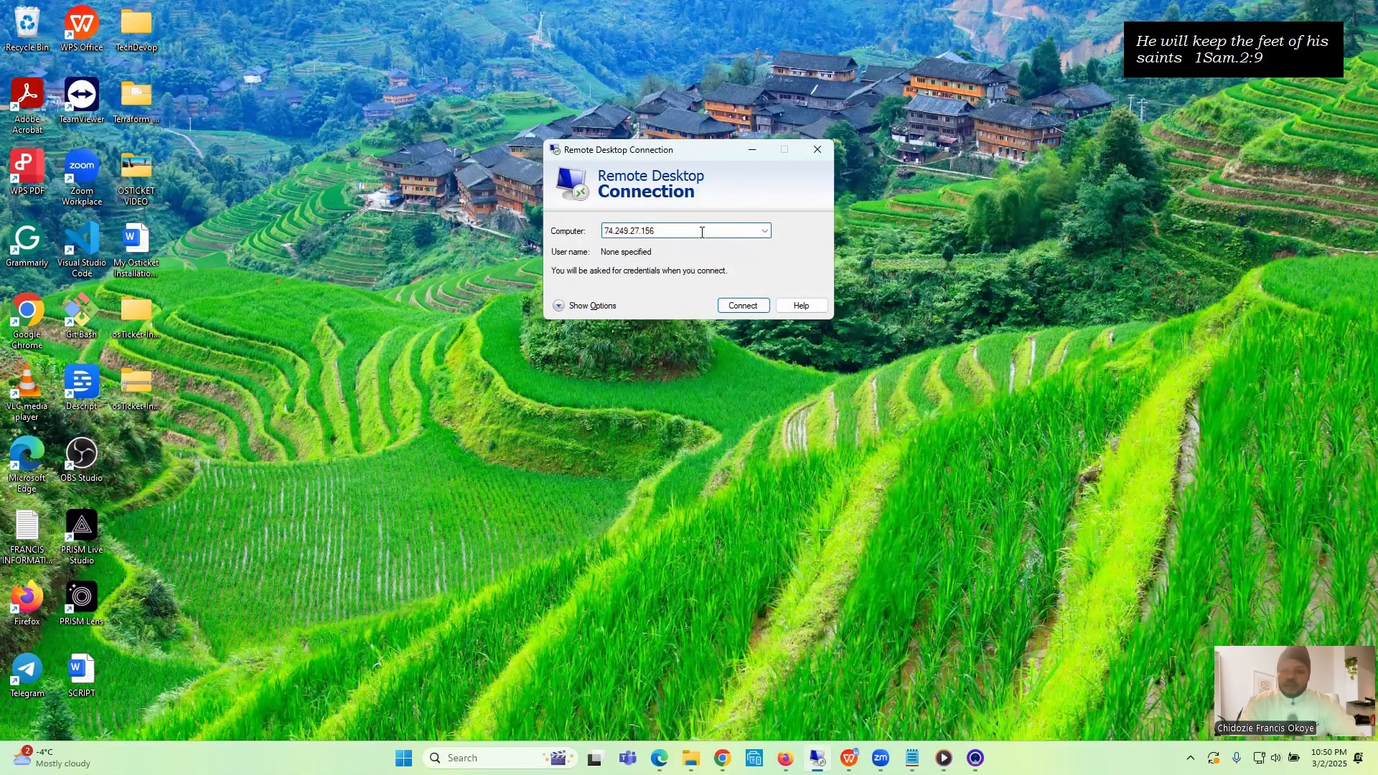
pyautogui.click(745, 306)
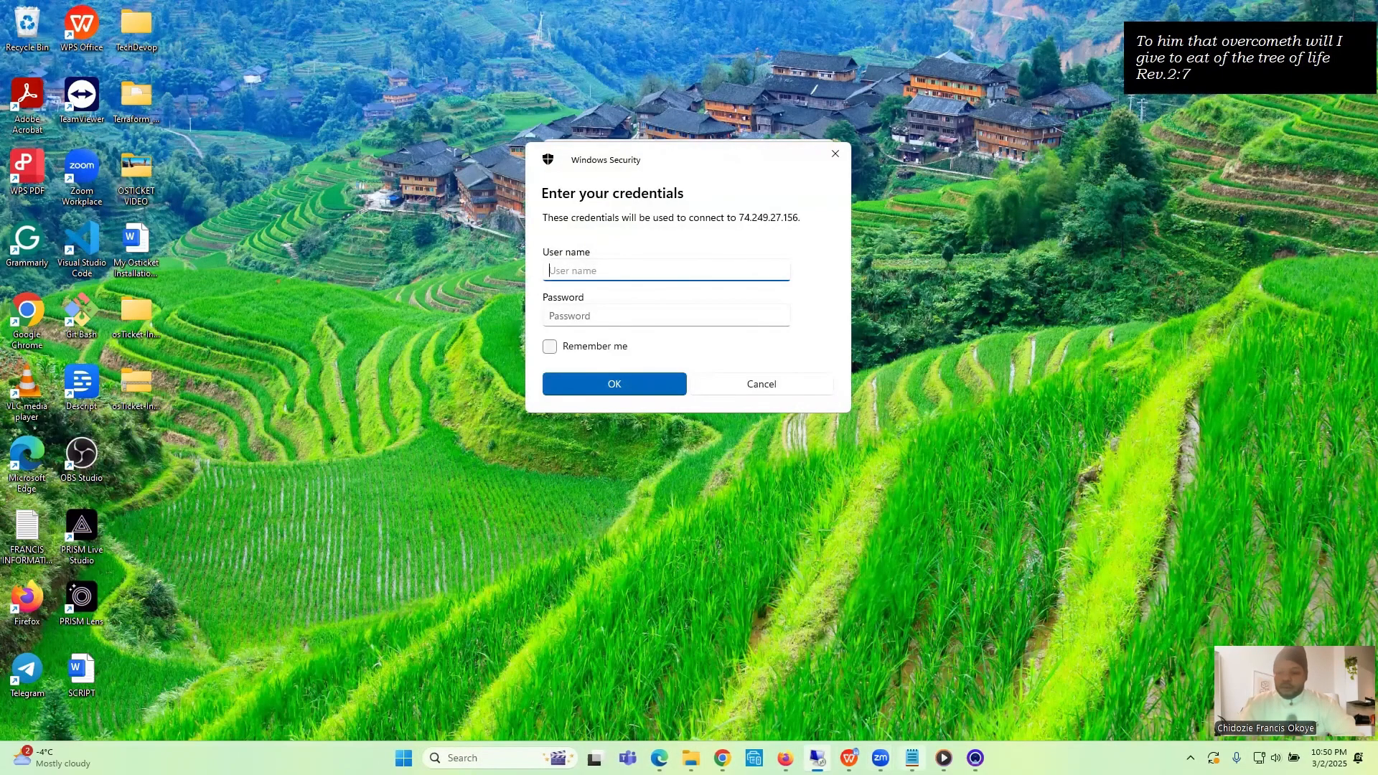
# - Bring up the Notepad notes and add two blank lines above the MySQL Database section
pyautogui.click(912, 757)
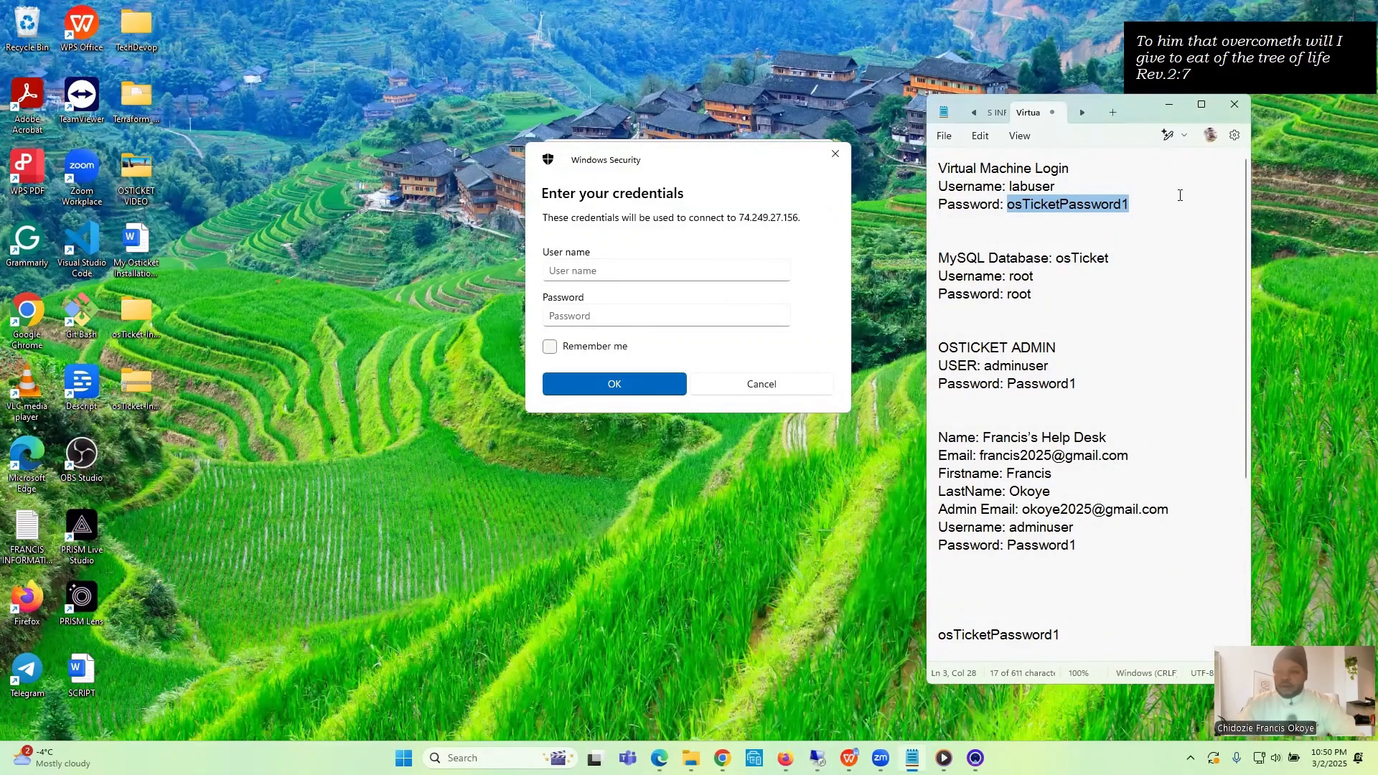
pyautogui.click(1037, 240)
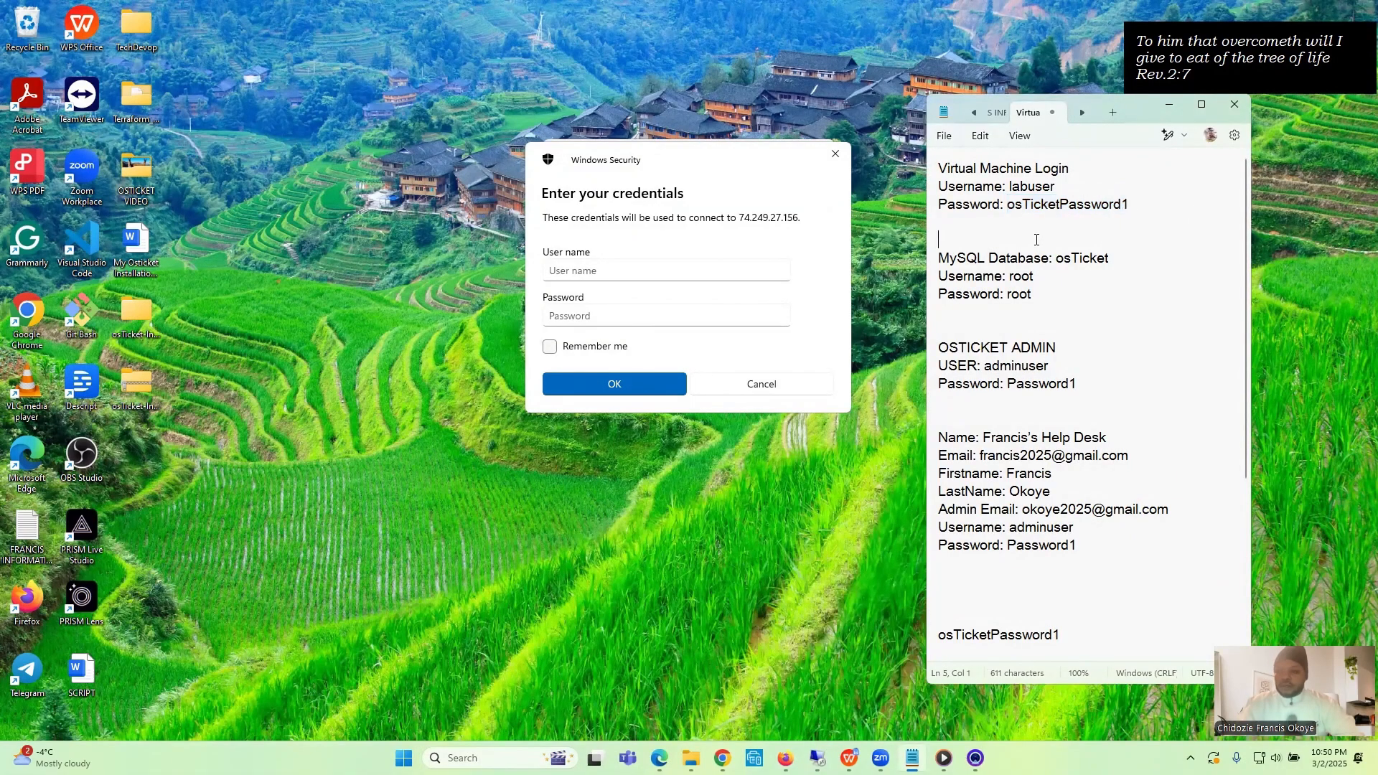
pyautogui.press('Return')
pyautogui.press('Return')
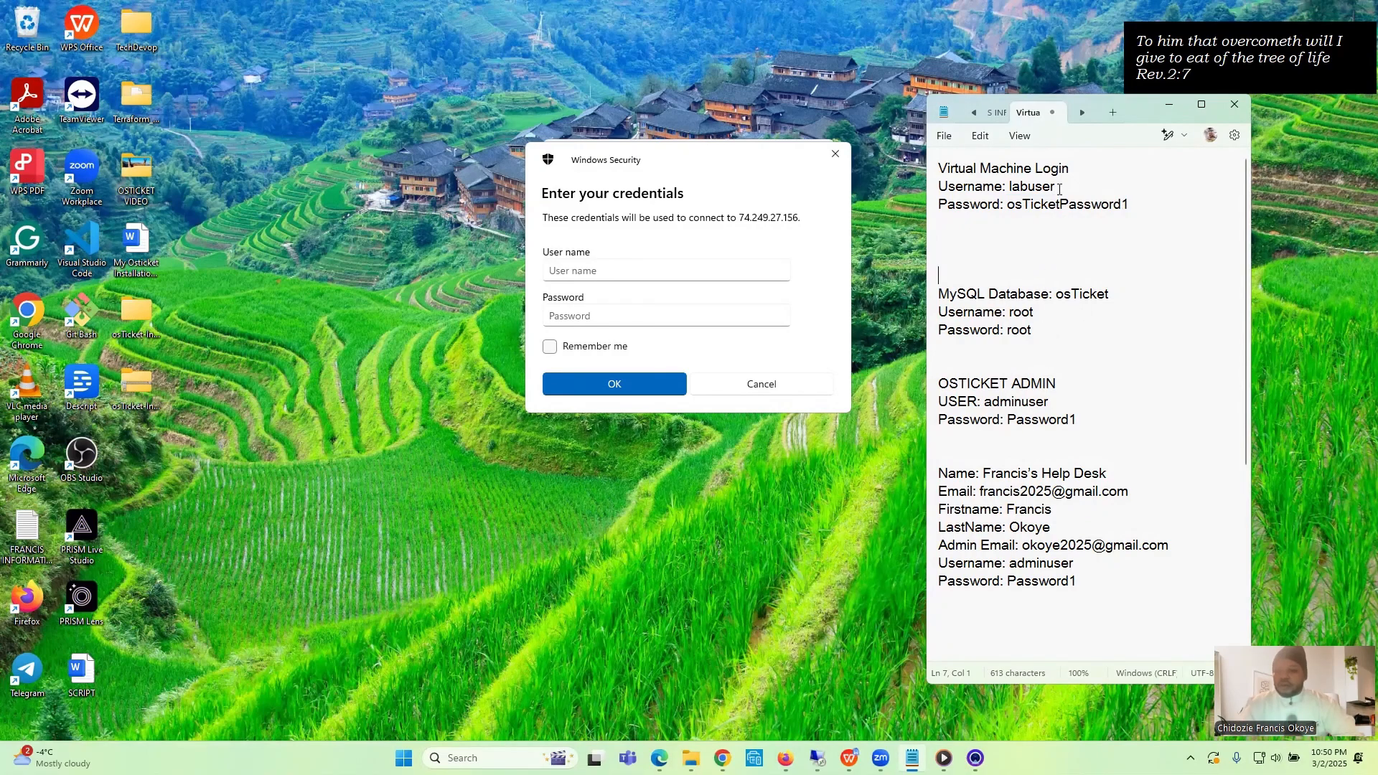
# - Copy the virtual machine username labuser from the notes into the credential prompt's User name field
pyautogui.moveTo(1059, 189); pyautogui.dragTo(1010, 188)
pyautogui.rightClick(1023, 190)
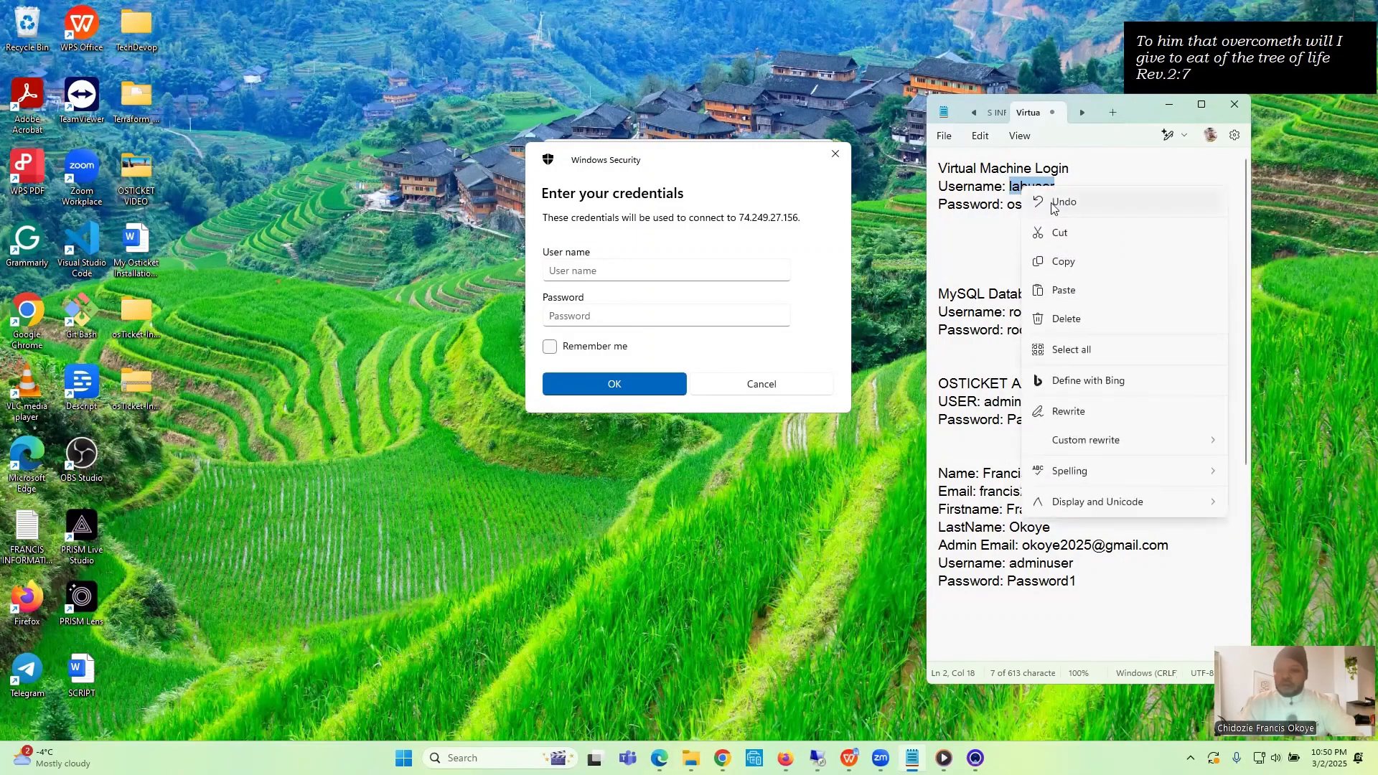
pyautogui.click(1065, 263)
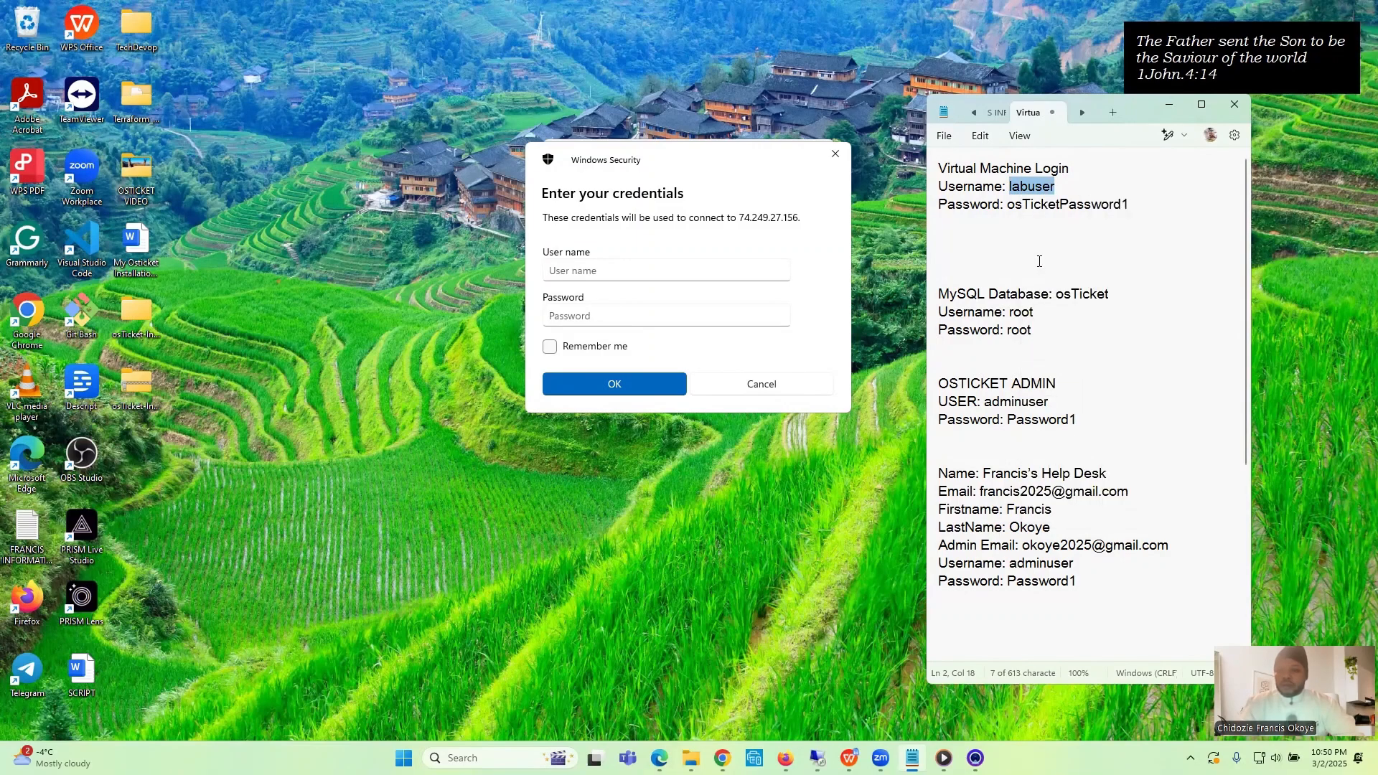
pyautogui.click(702, 270)
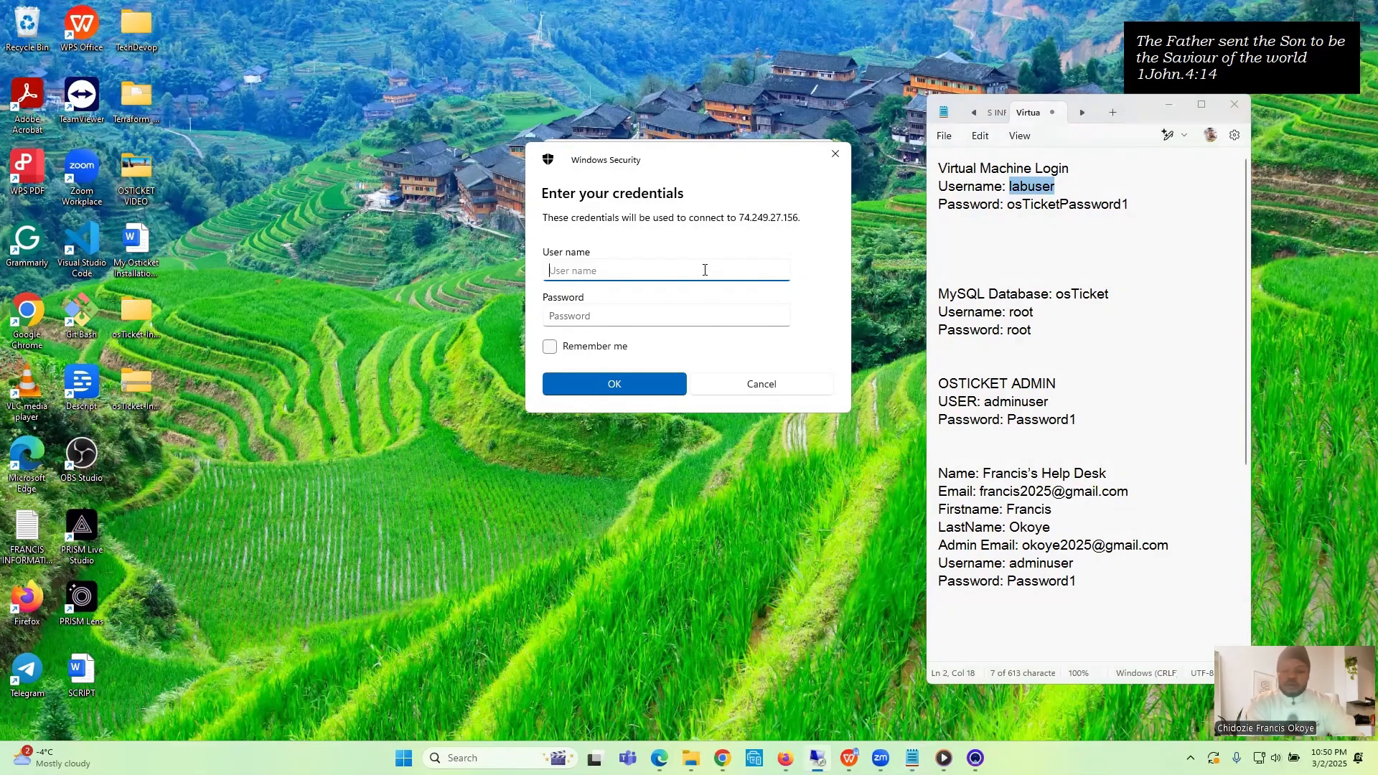
pyautogui.hotkey('ctrl', 'v')
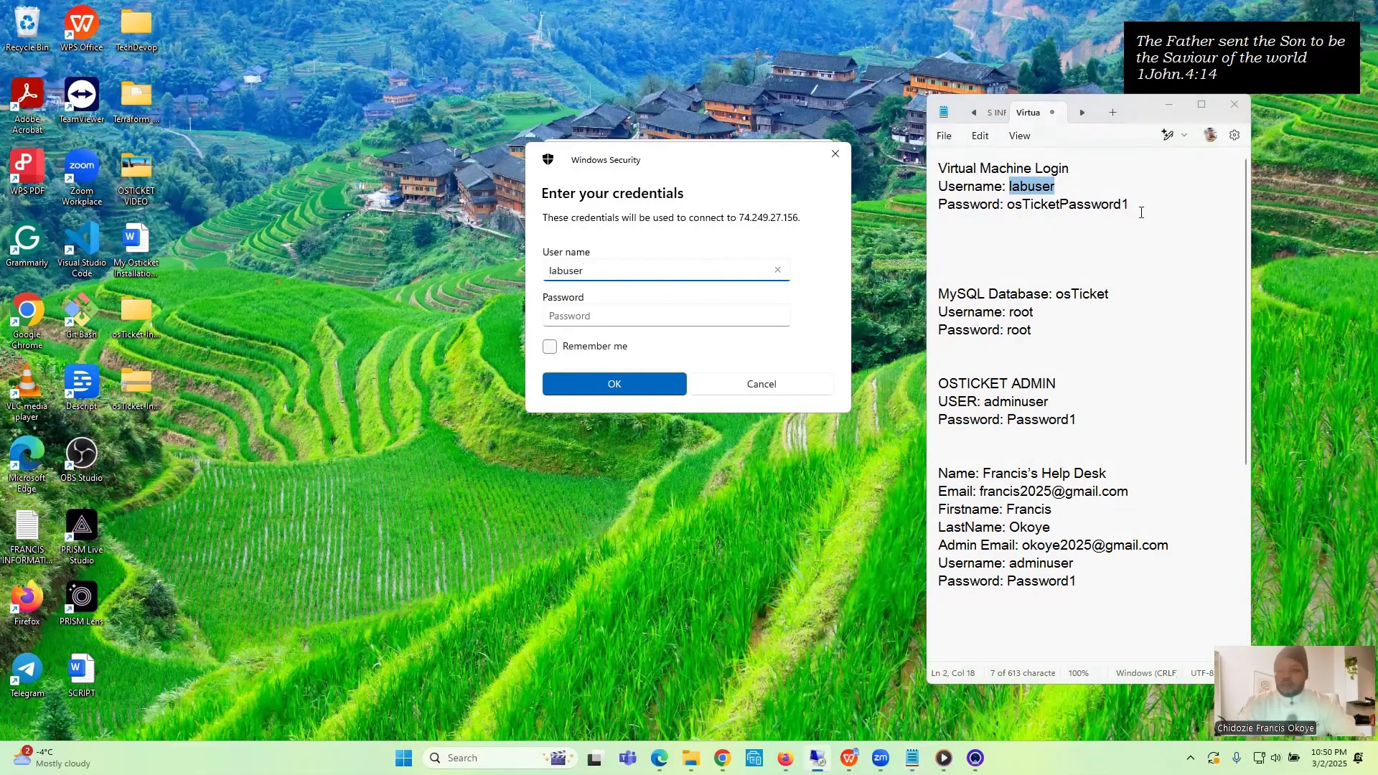
# - Enter the virtual machine account password from the notes, submit it, and accept the certificate warning with Don't ask me again for connections to this computer enabled
pyautogui.click(1137, 207)
pyautogui.moveTo(1137, 207); pyautogui.dragTo(1008, 207)
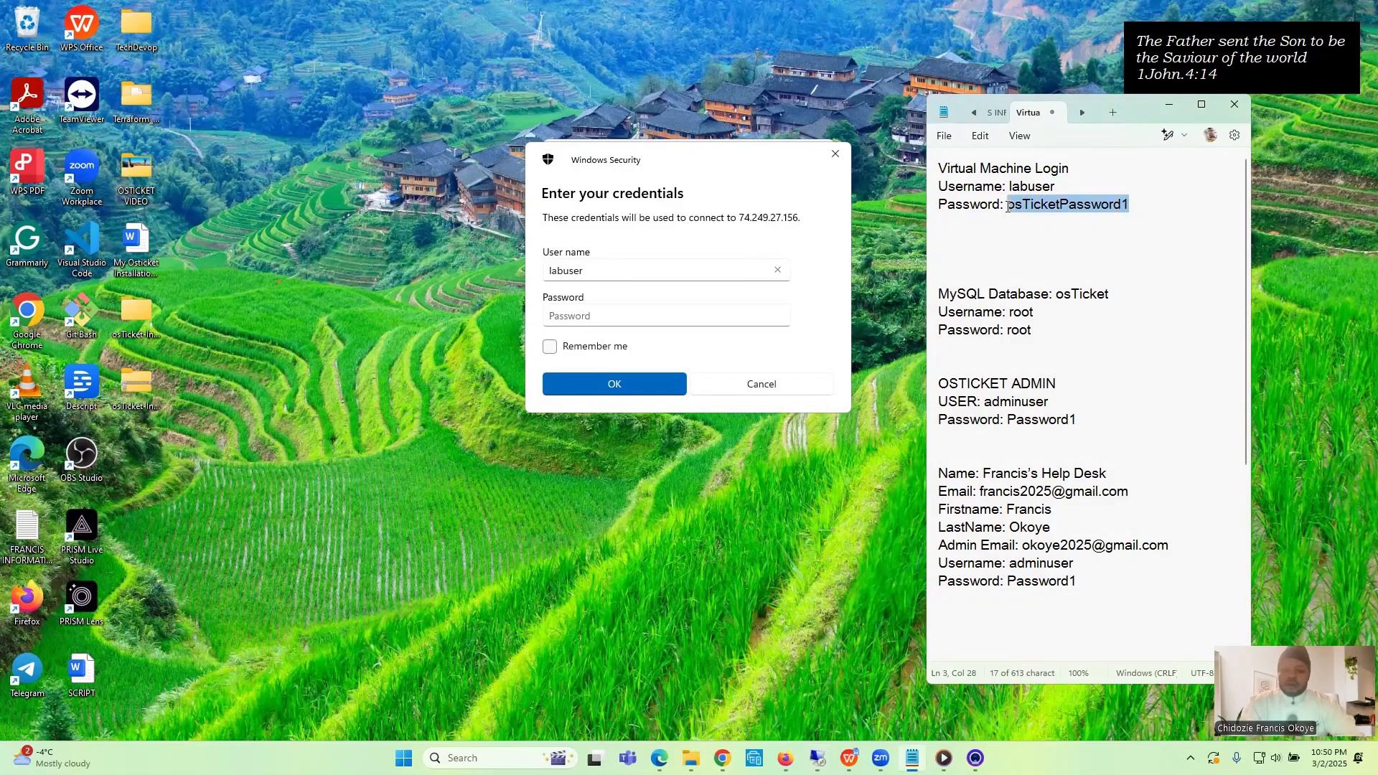
pyautogui.click(612, 321)
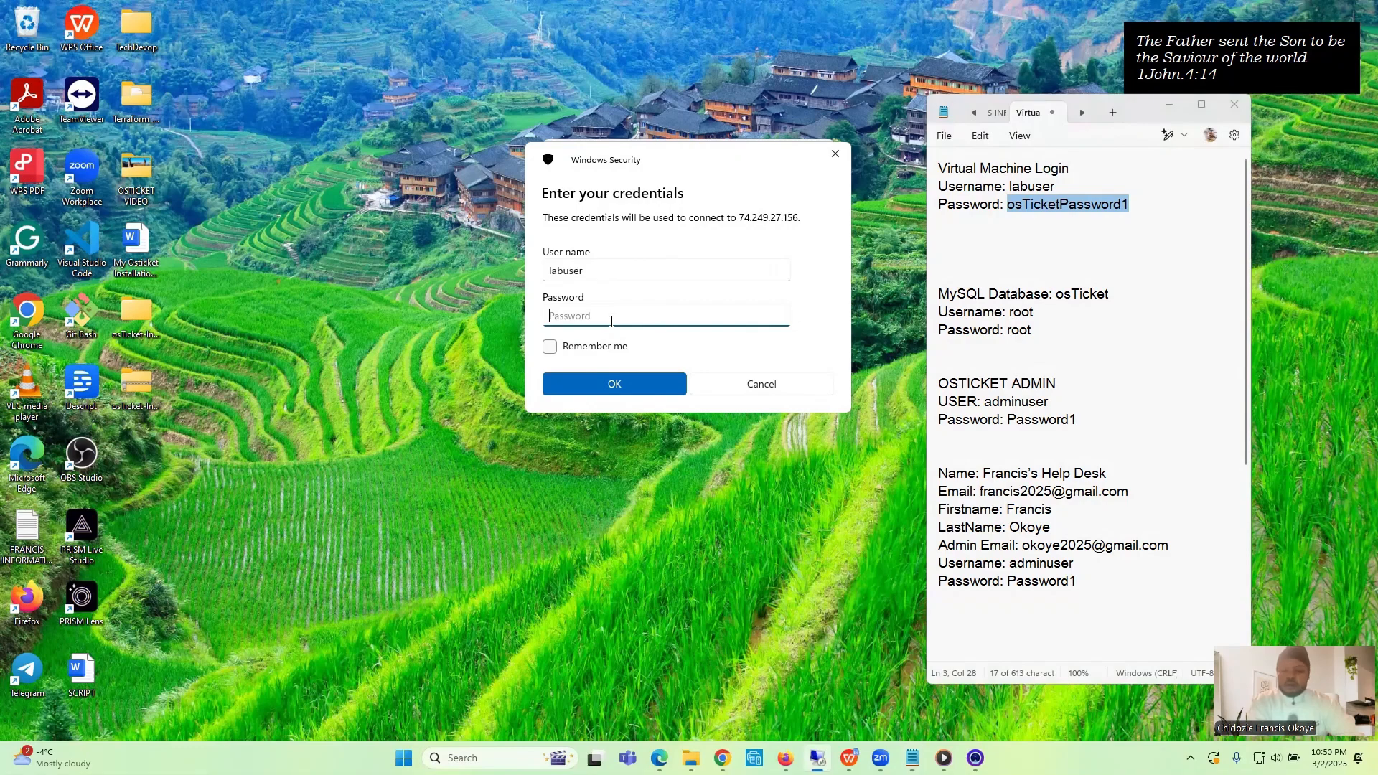
pyautogui.hotkey('ctrl', 'v')
pyautogui.click(606, 385)
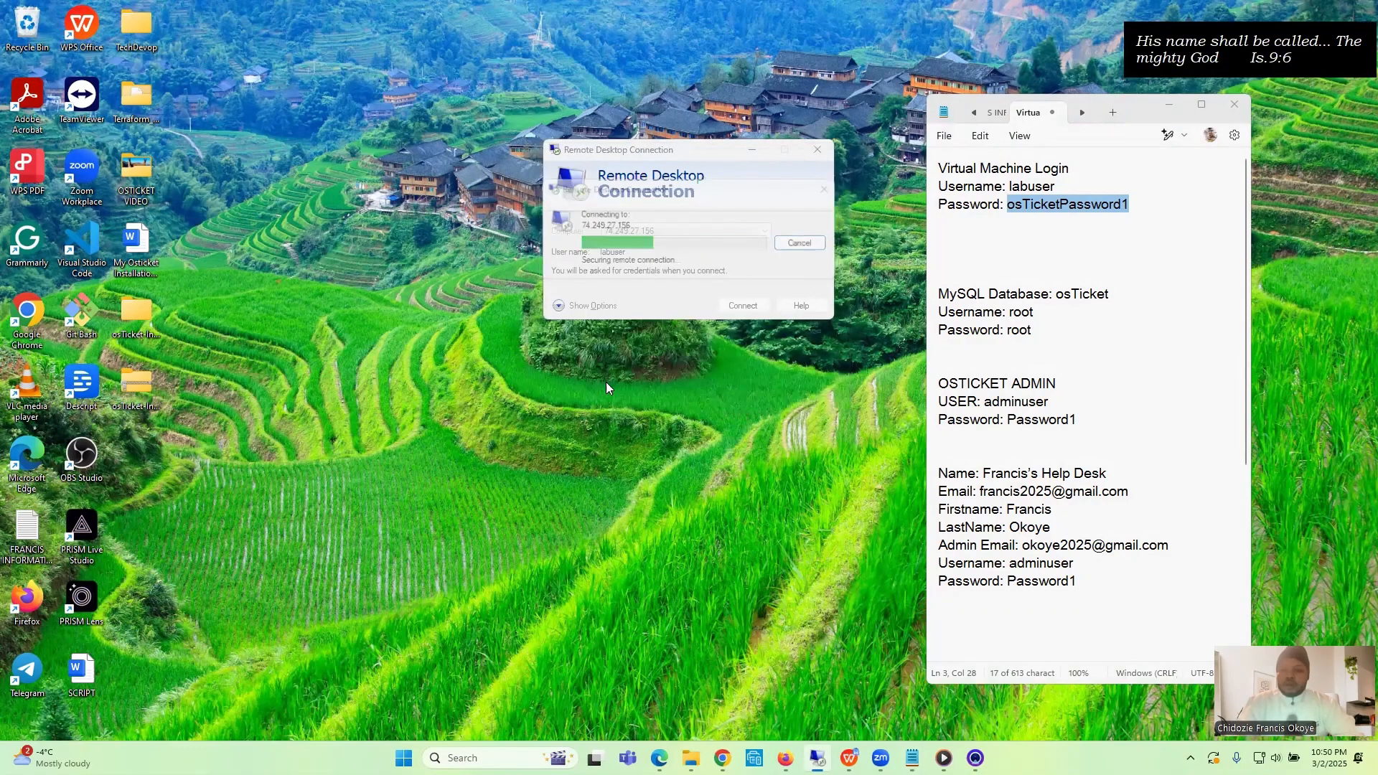
pyautogui.click(562, 329)
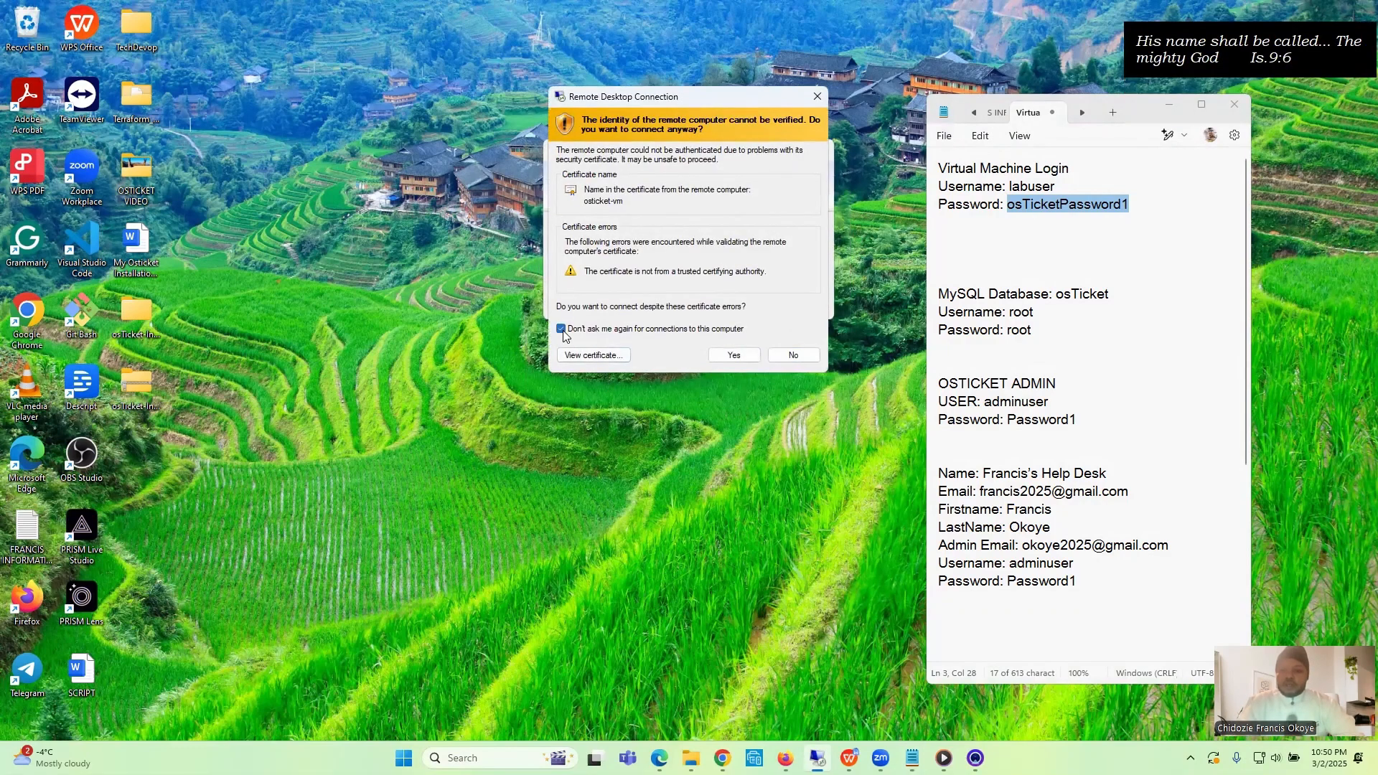
pyautogui.click(747, 364)
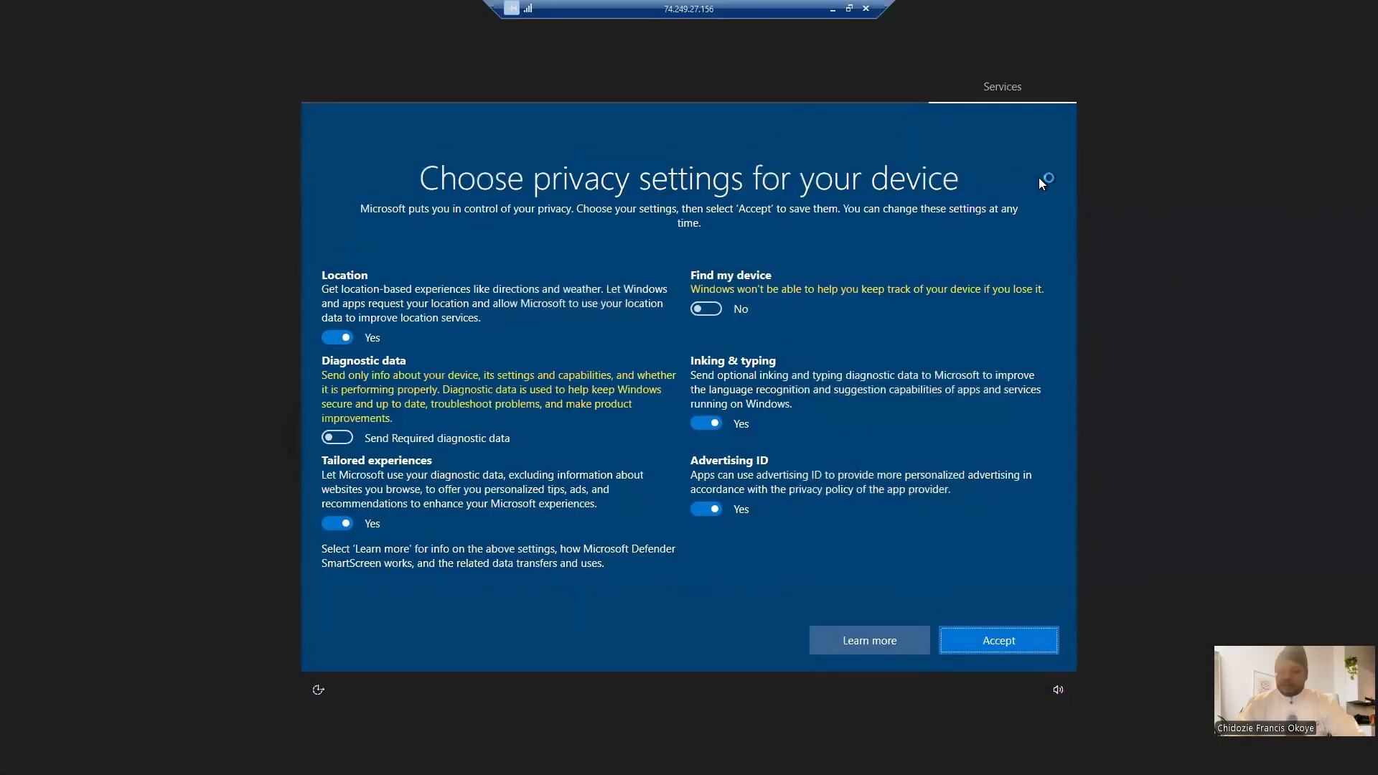
# - Turn off Location, Tailored experiences, Inking & typing and Advertising ID, and accept the privacy settings
pyautogui.click(348, 339)
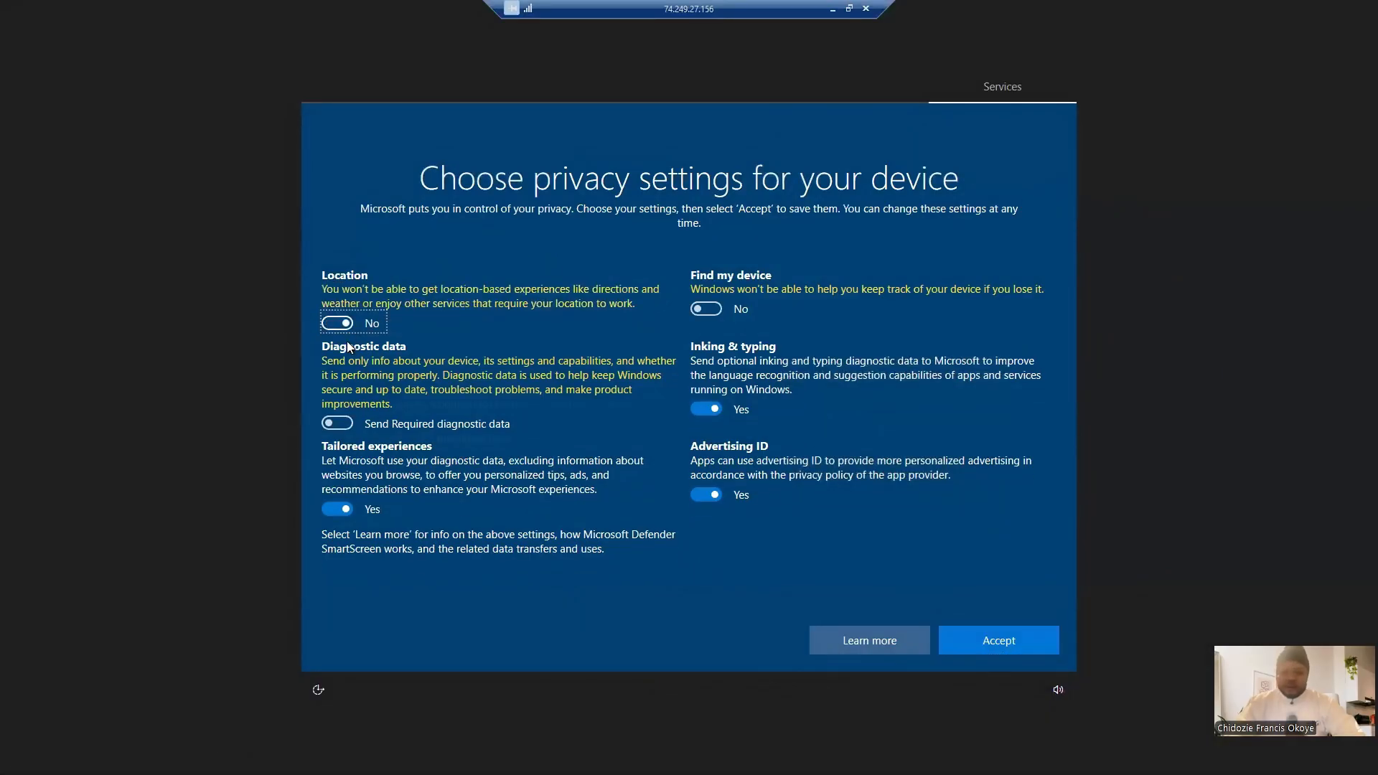
pyautogui.click(346, 510)
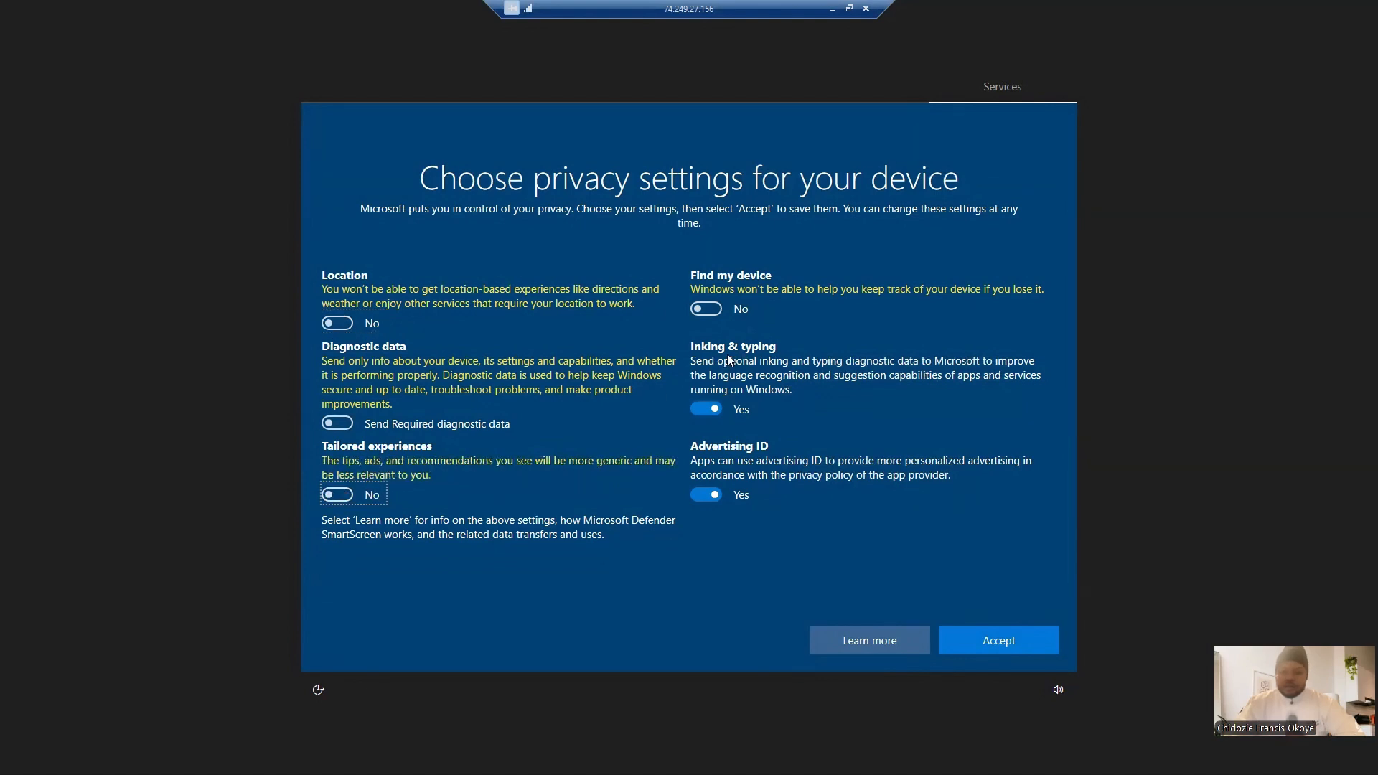
pyautogui.click(713, 410)
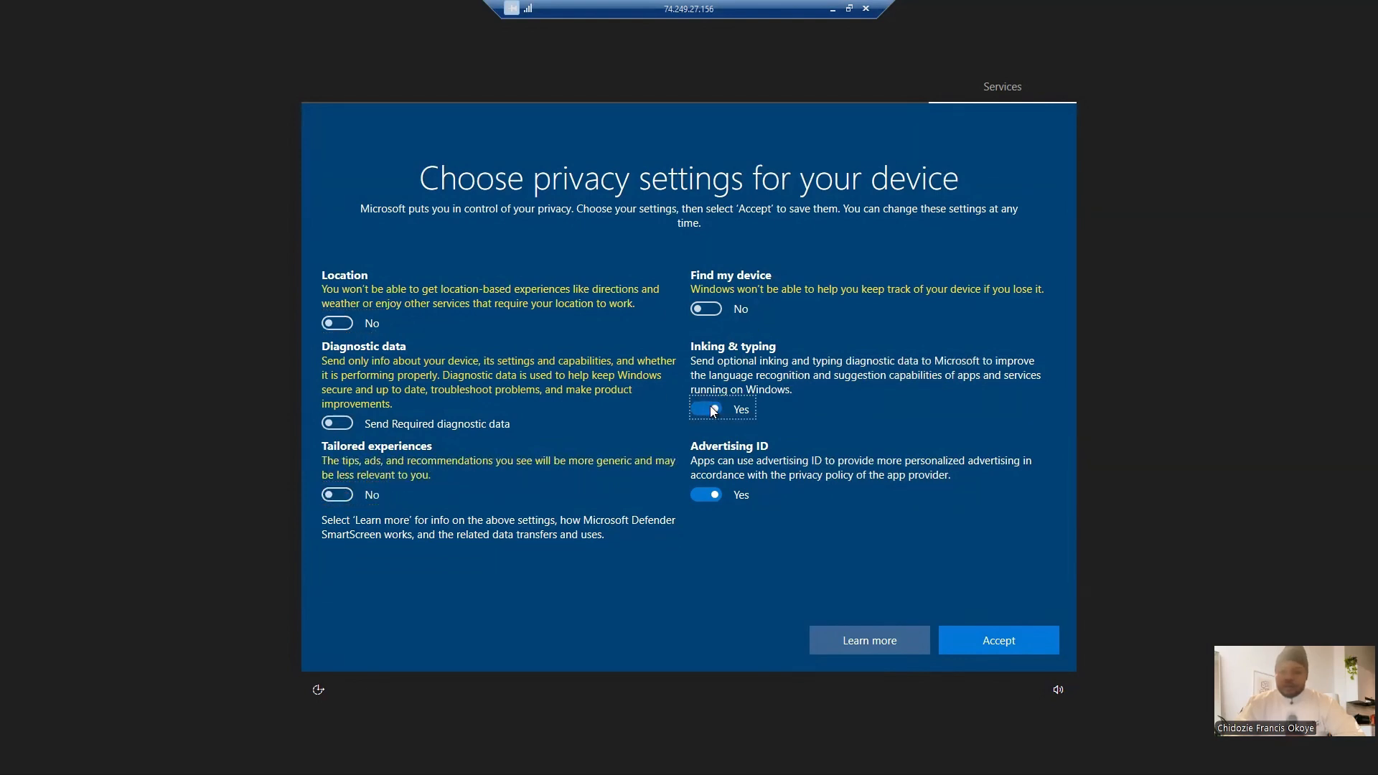
pyautogui.click(707, 494)
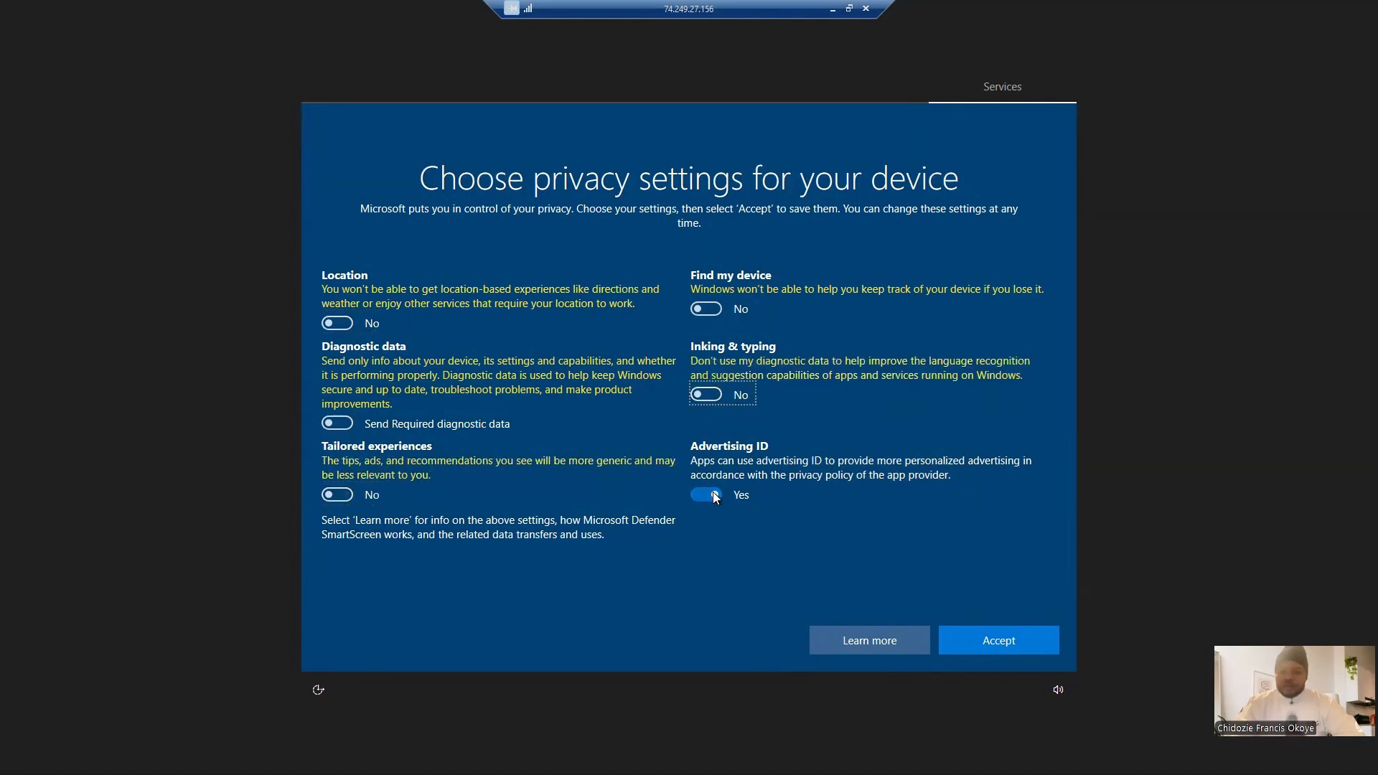
pyautogui.click(1007, 645)
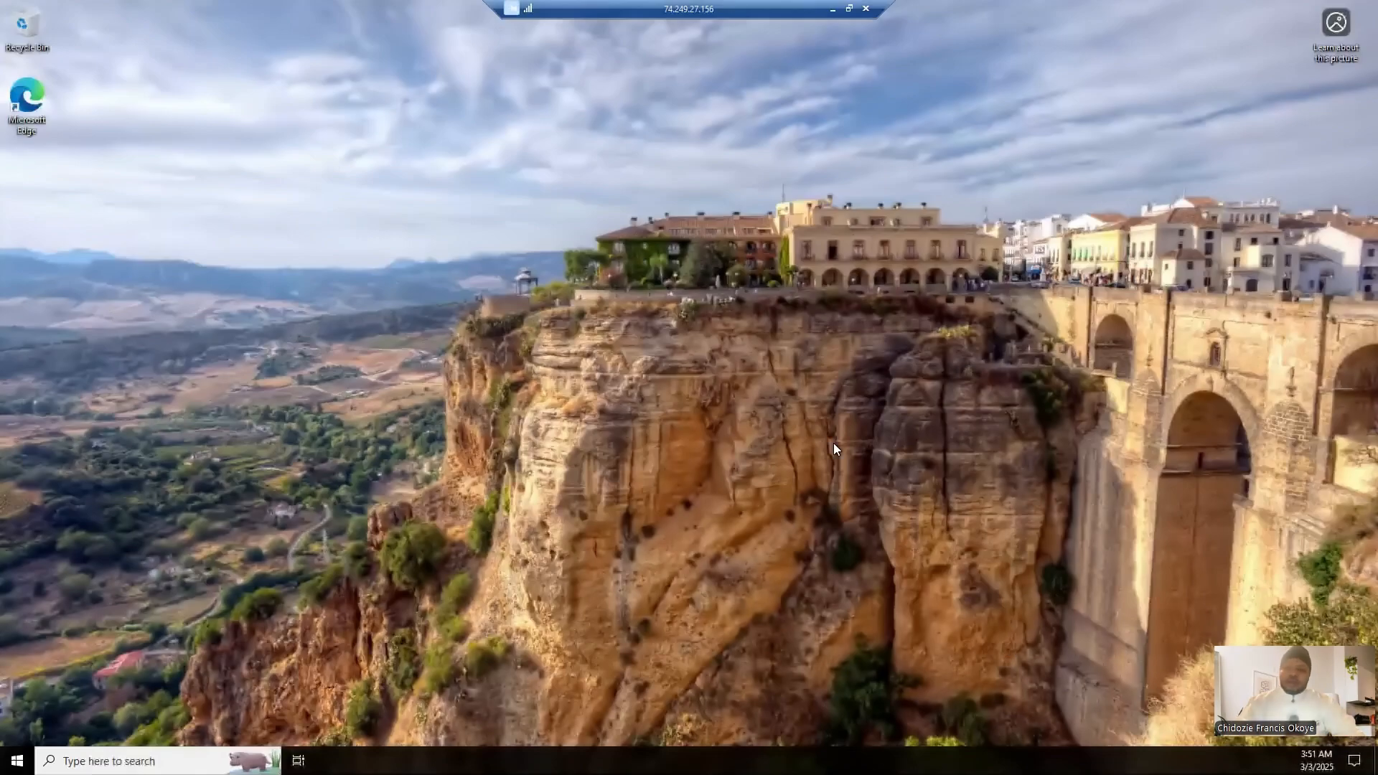
pyautogui.rightClick(747, 349)
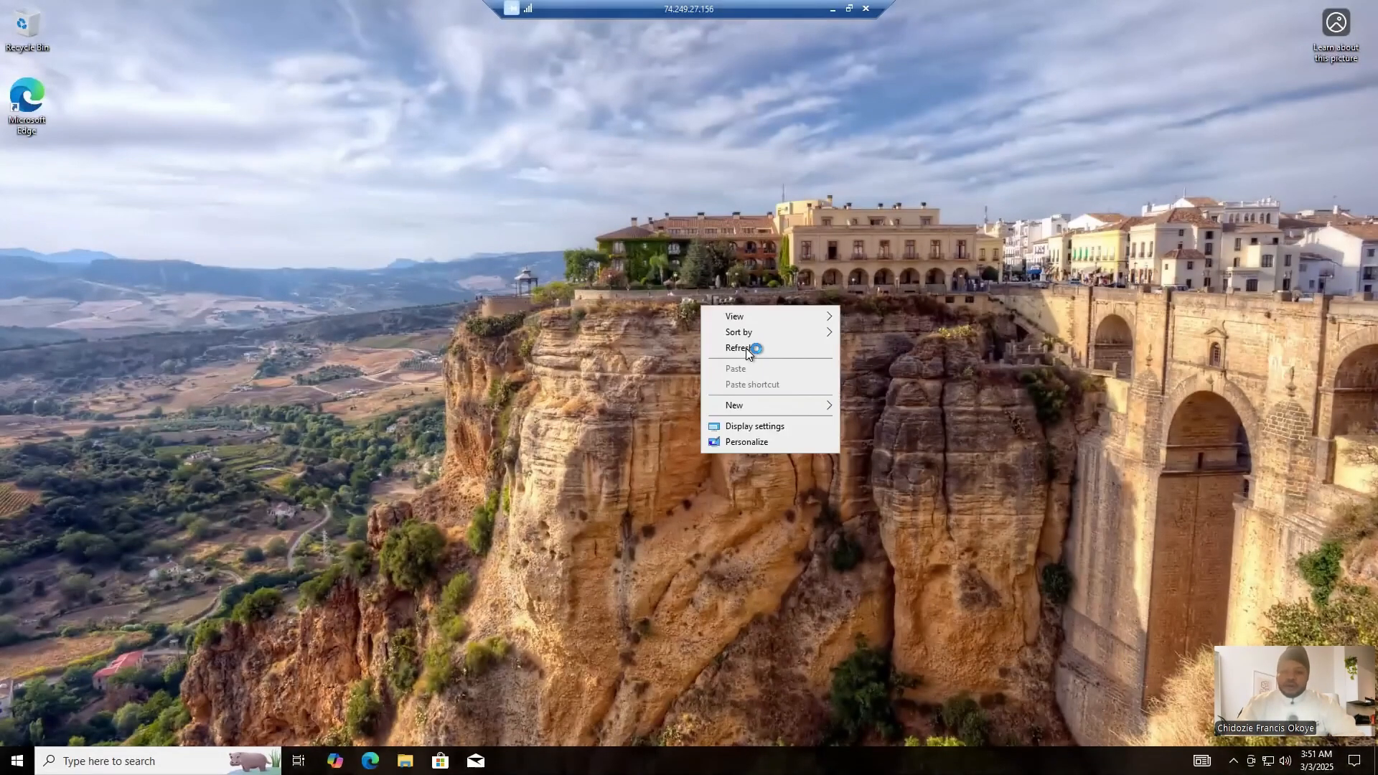
pyautogui.rightClick(649, 163)
pyautogui.click(703, 207)
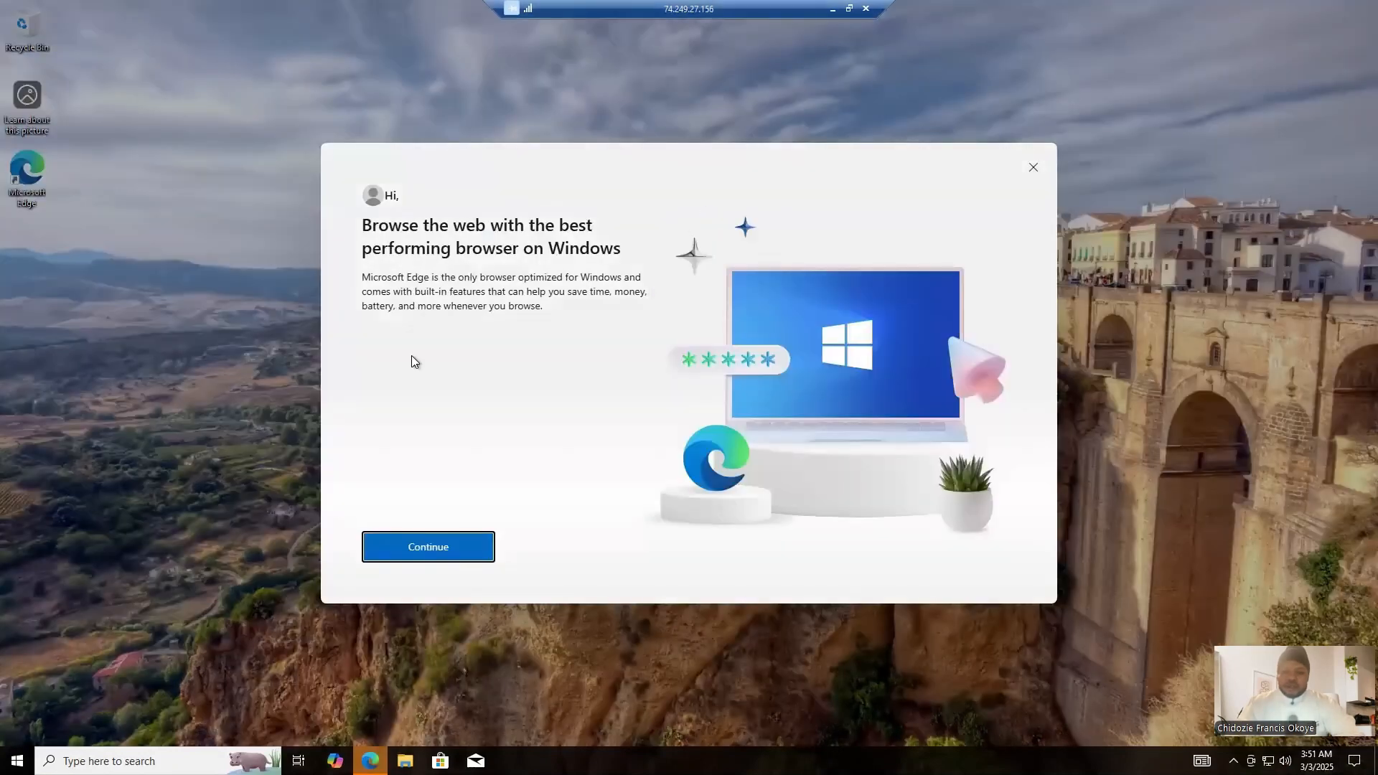
# - Complete Microsoft Edge's first-run setup by starting without data and confirming the default data import and personalization options
pyautogui.click(429, 547)
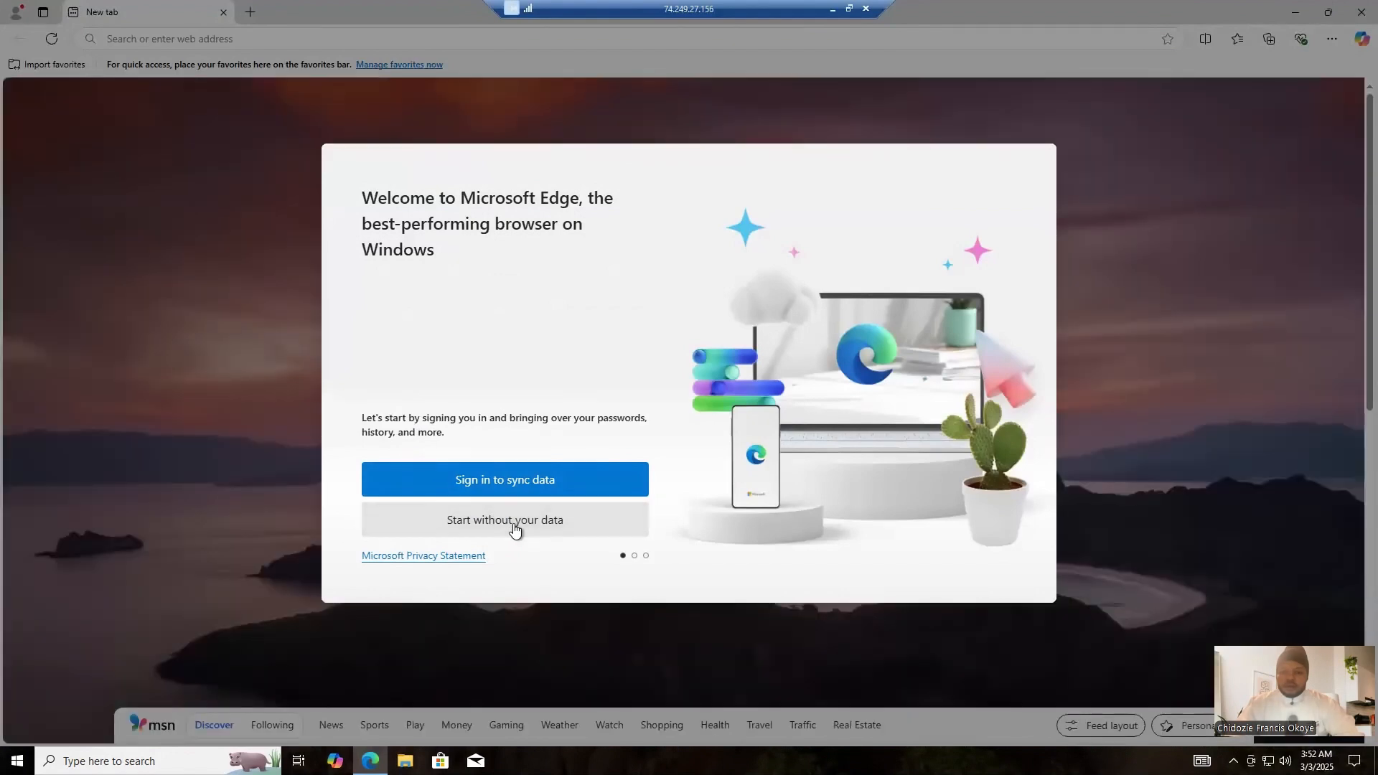
pyautogui.click(514, 527)
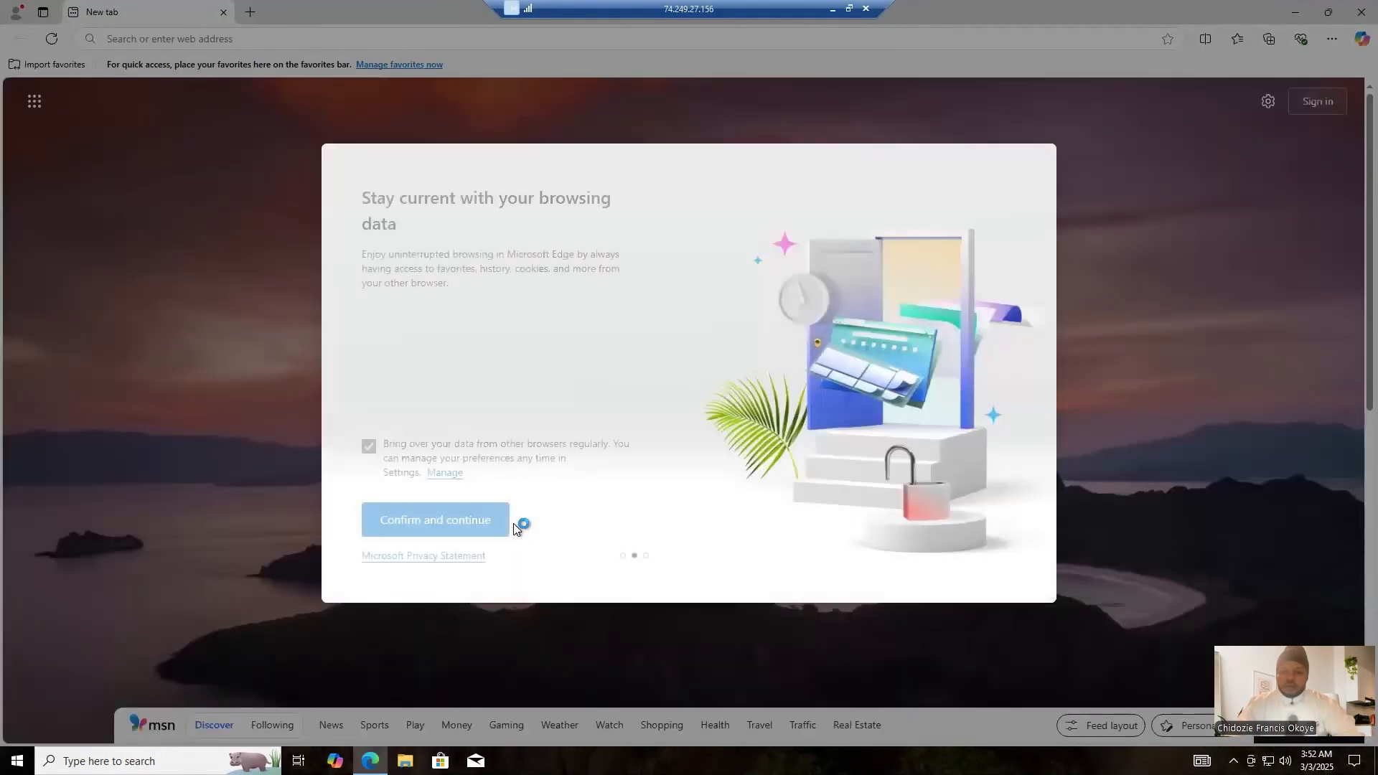
pyautogui.click(474, 527)
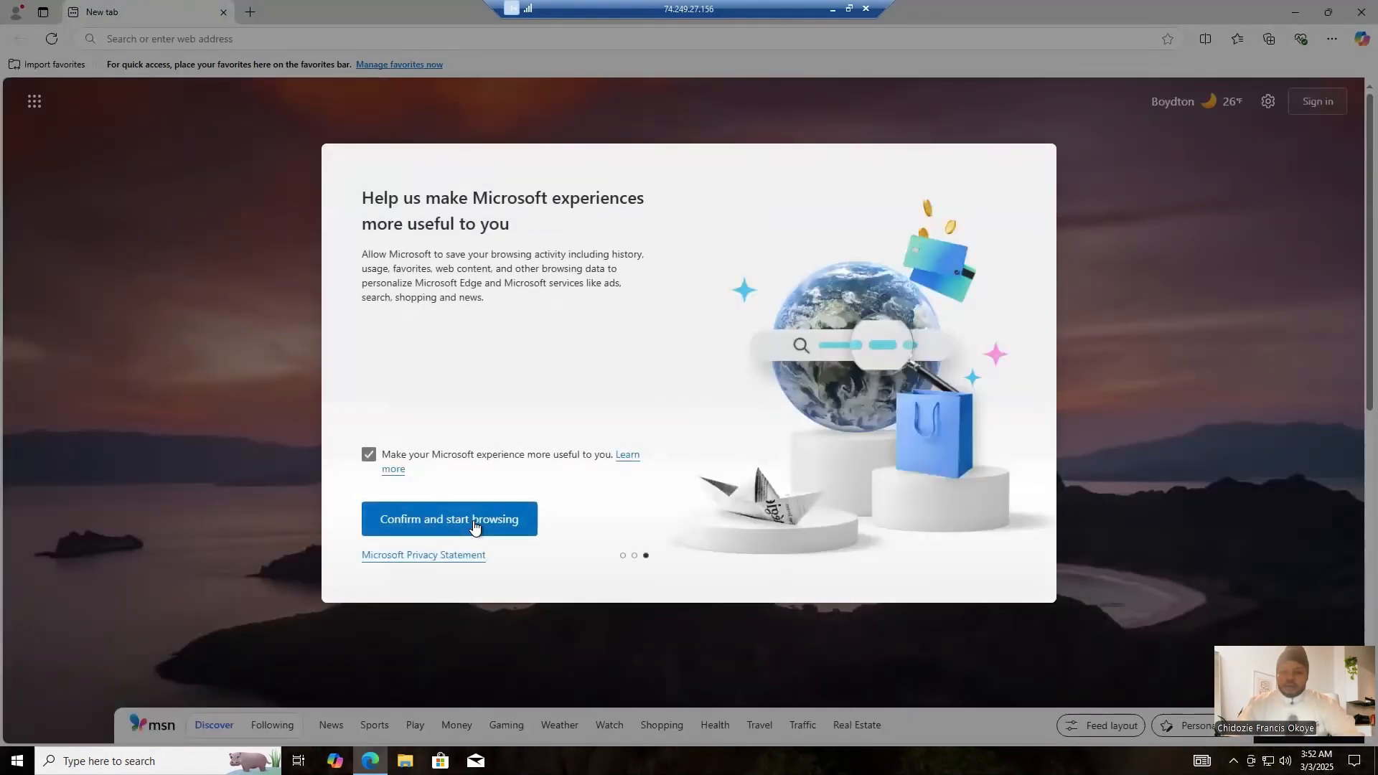
pyautogui.click(473, 527)
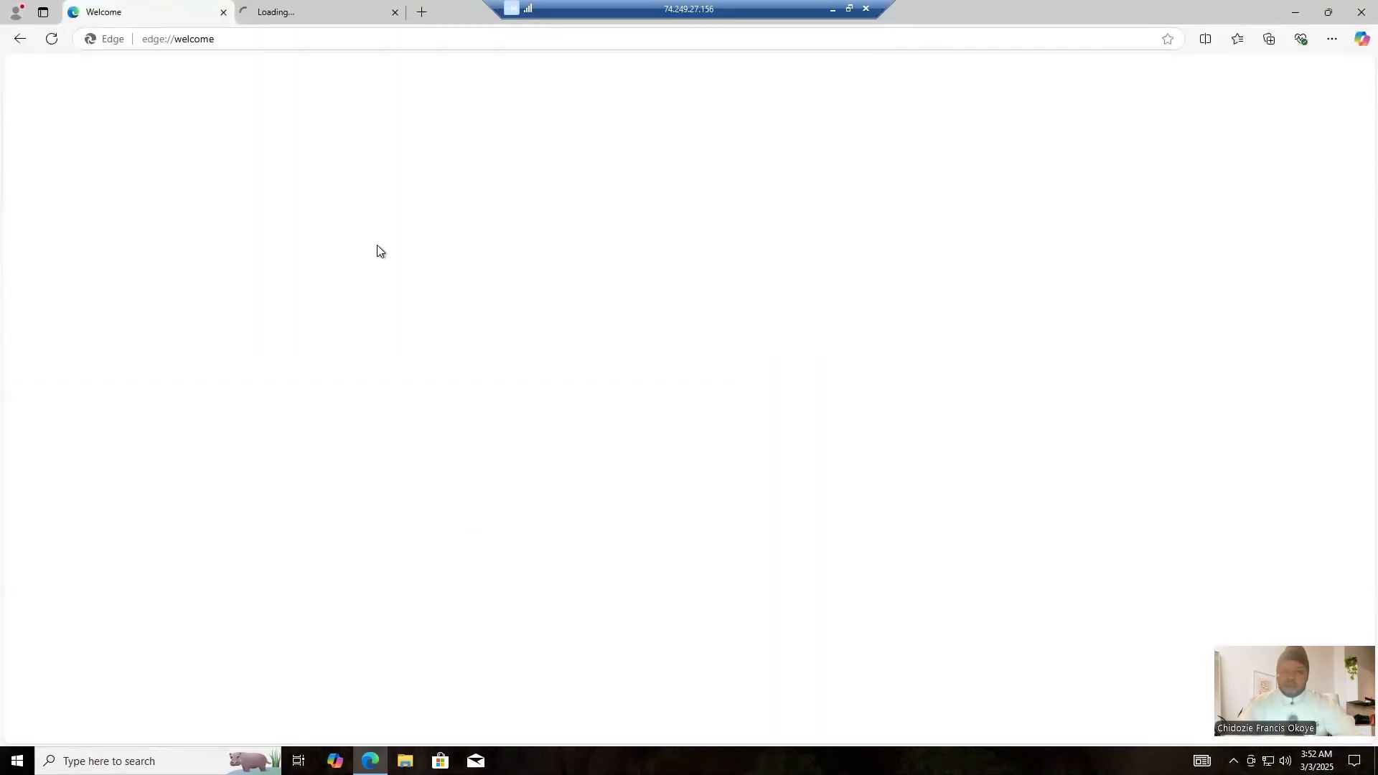
# - Close the Edge Welcome page and the extra new tabs to exit the browser
pyautogui.click(394, 13)
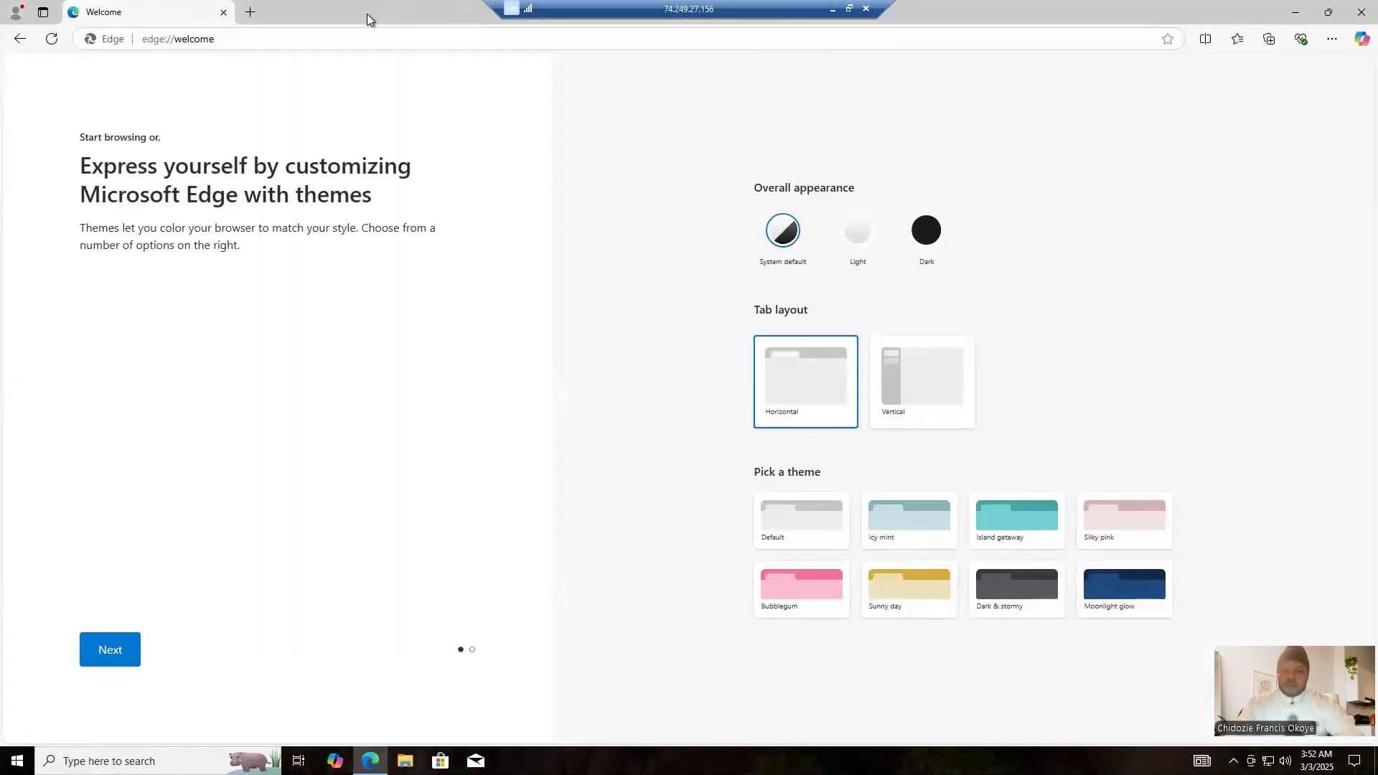
pyautogui.click(250, 13)
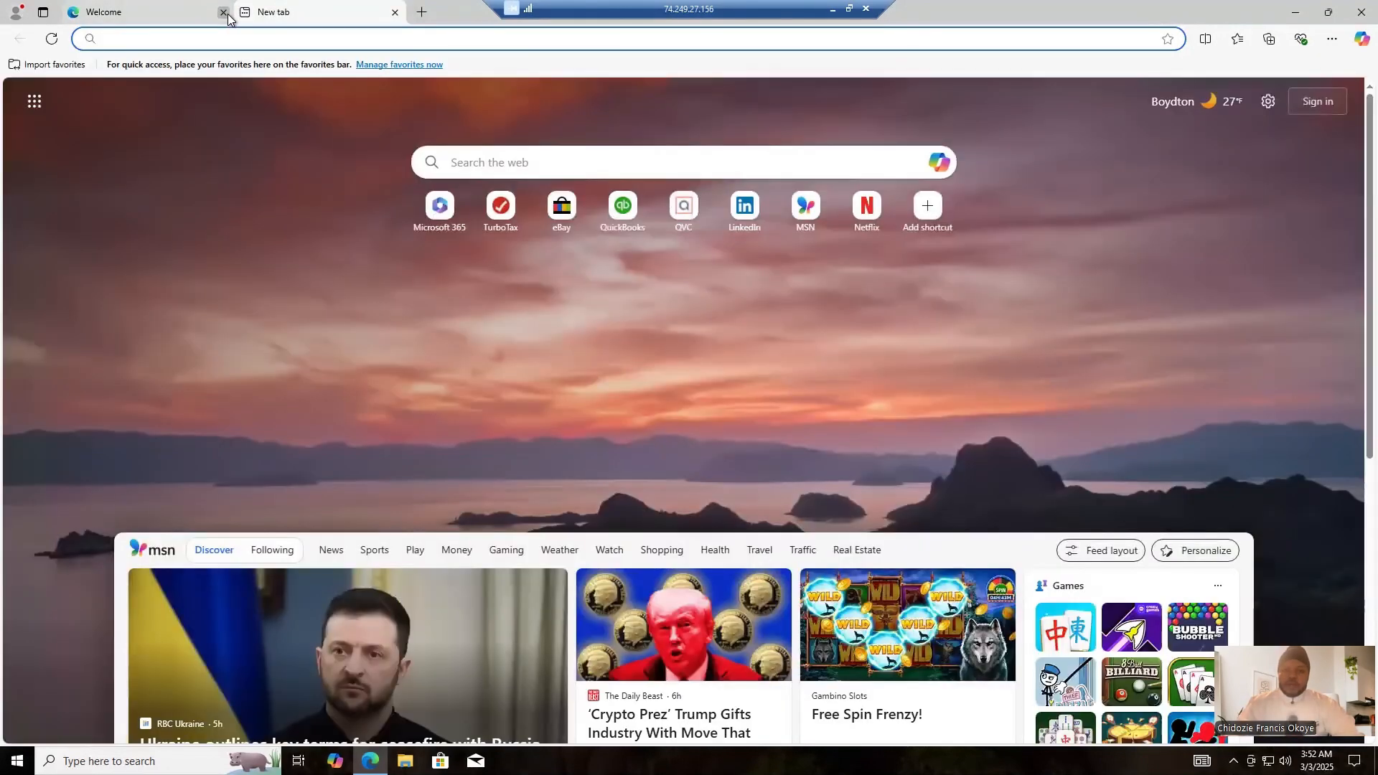
pyautogui.click(224, 13)
pyautogui.click(223, 13)
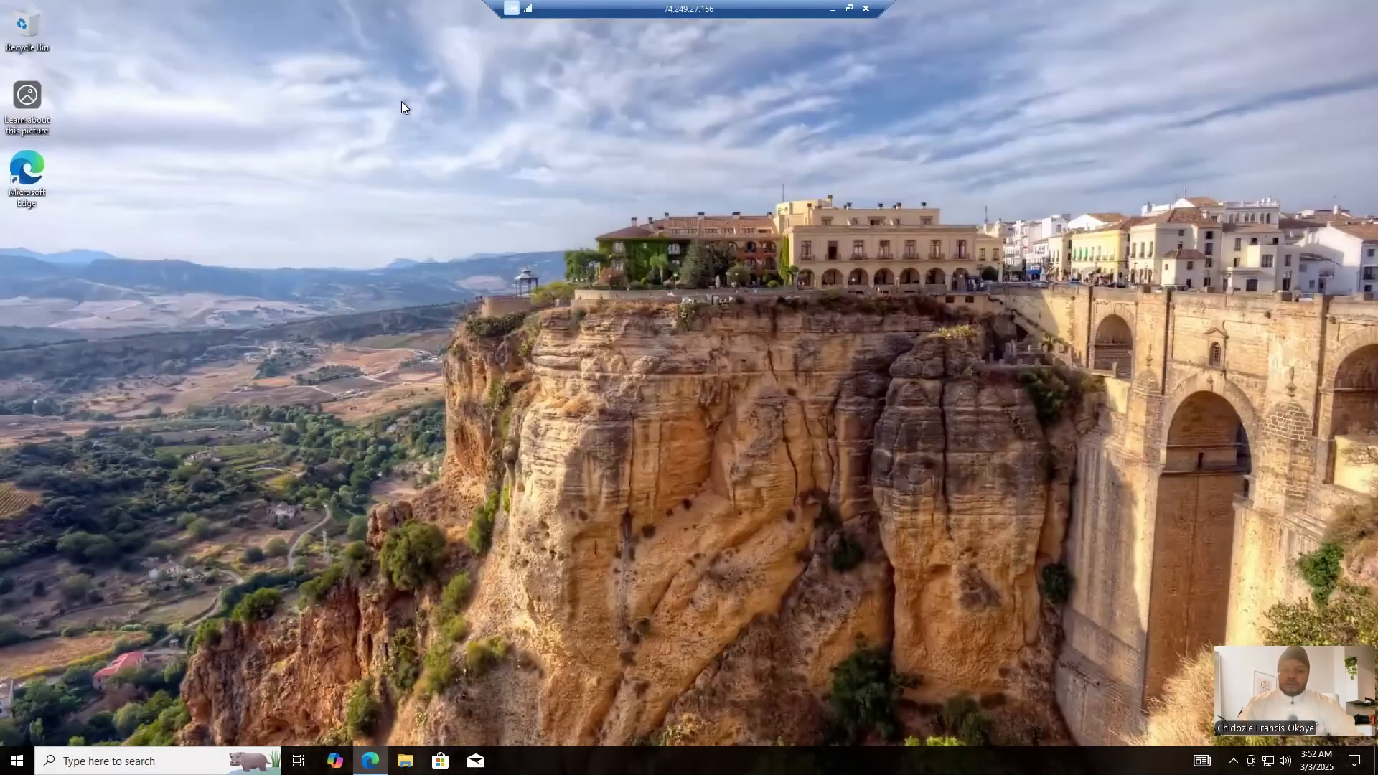
pyautogui.rightClick(487, 211)
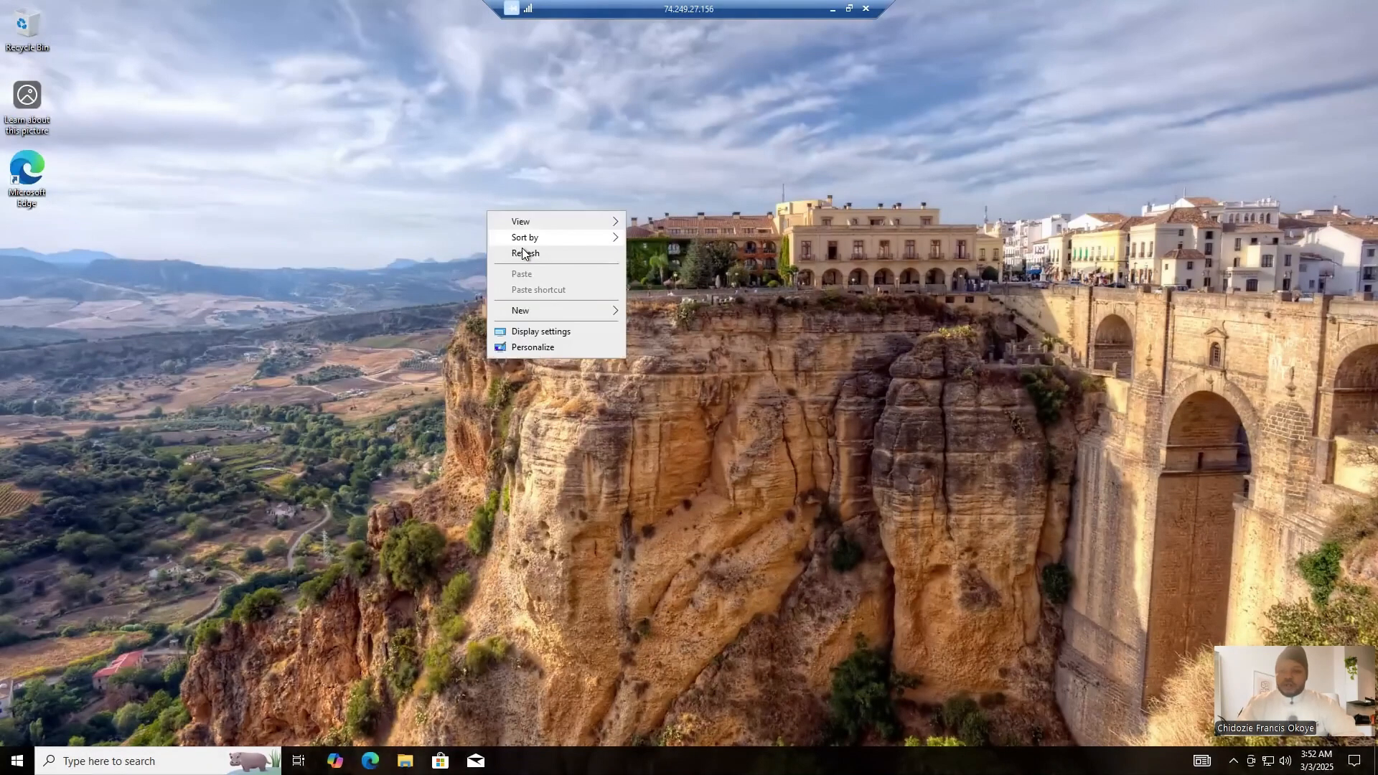
pyautogui.click(523, 253)
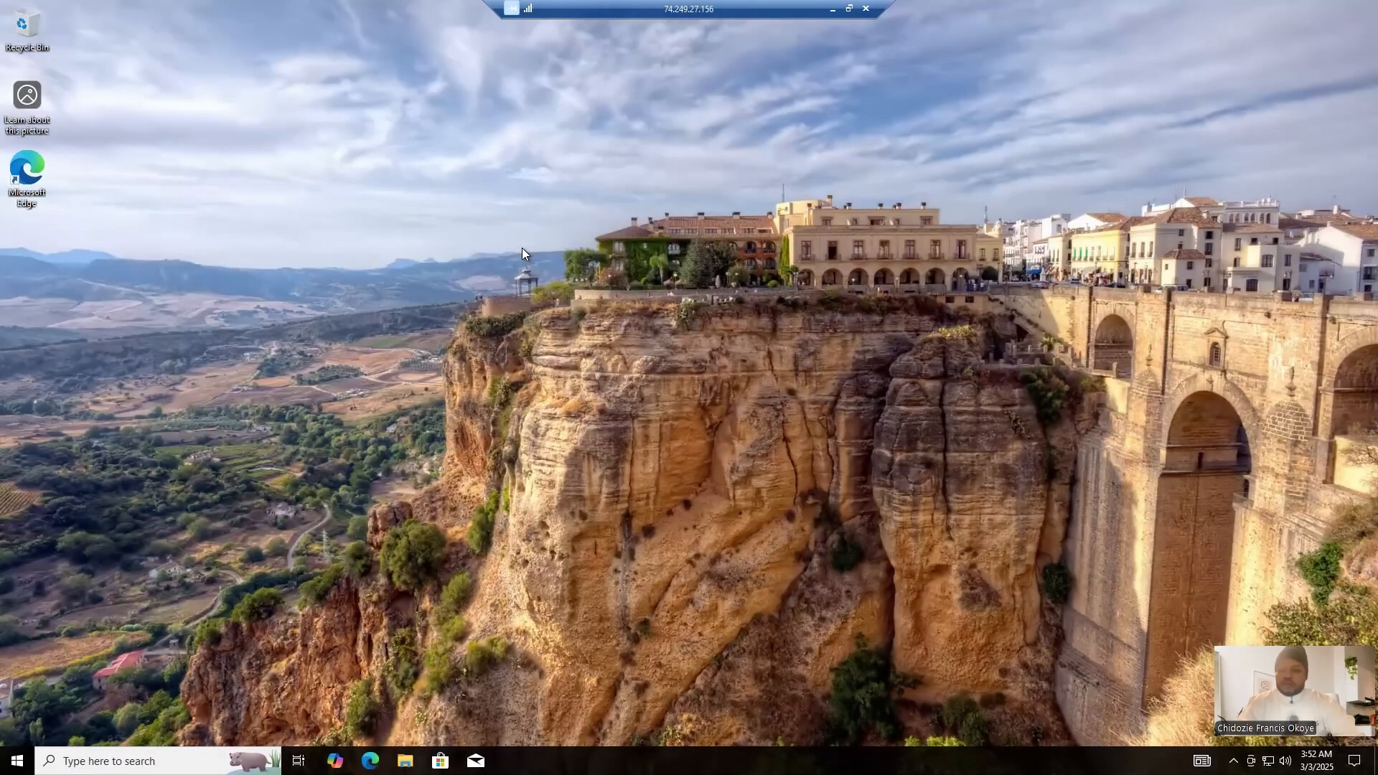
pyautogui.rightClick(673, 403)
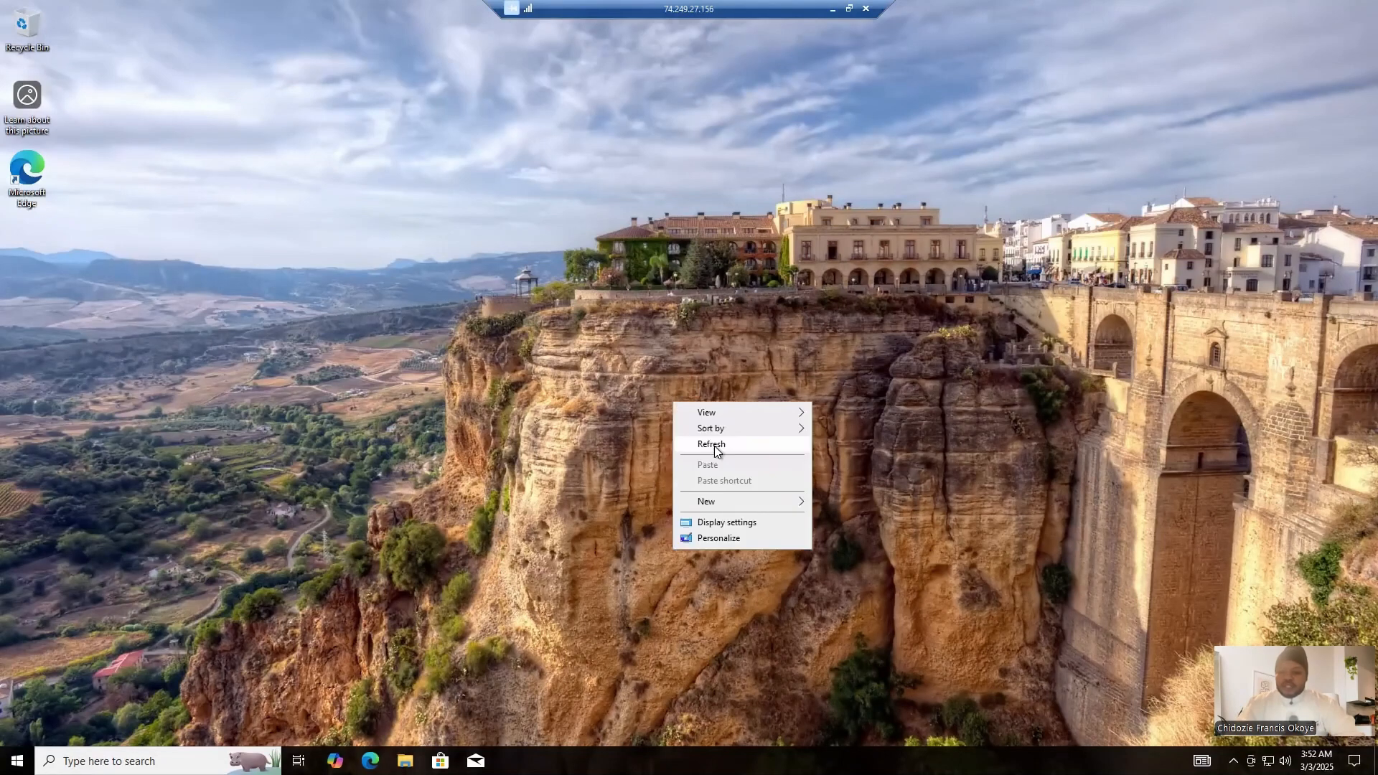
pyautogui.click(627, 284)
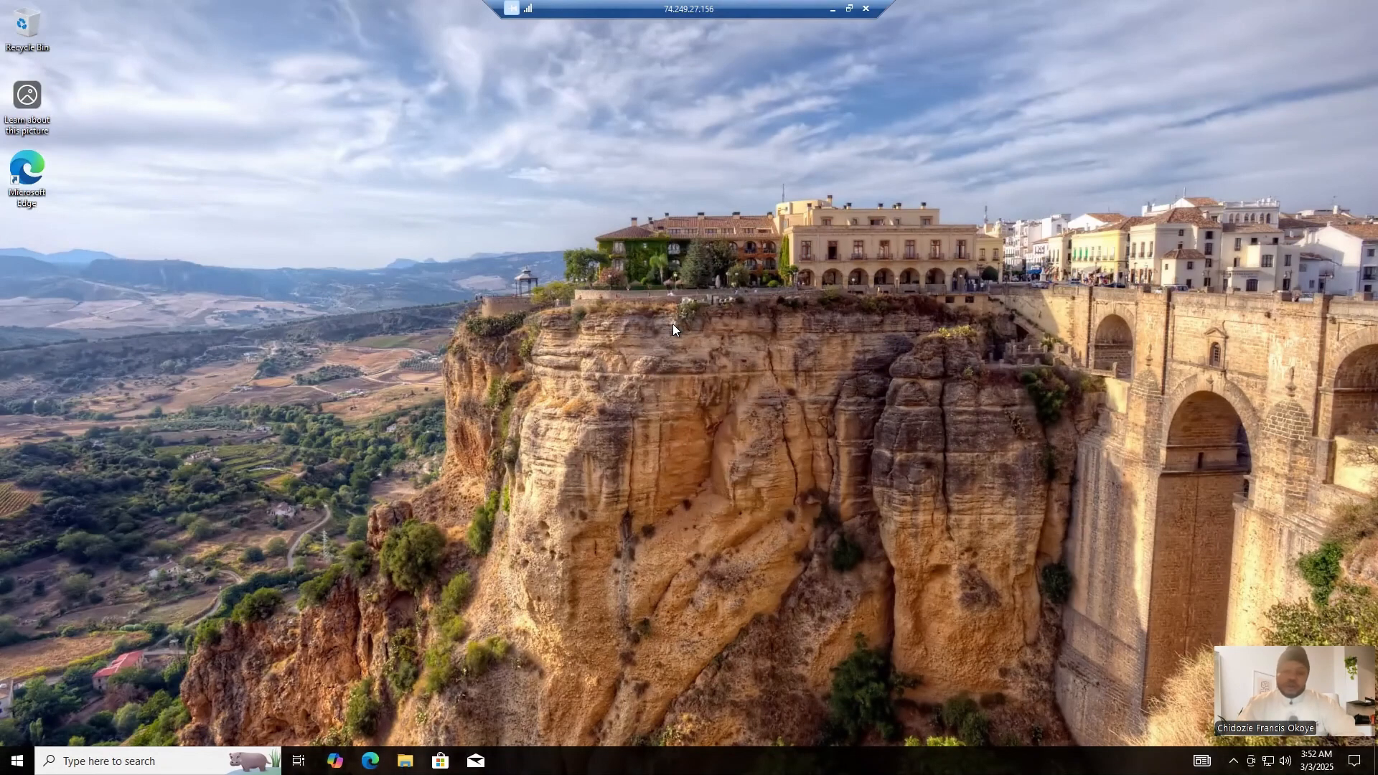
pyautogui.rightClick(652, 182)
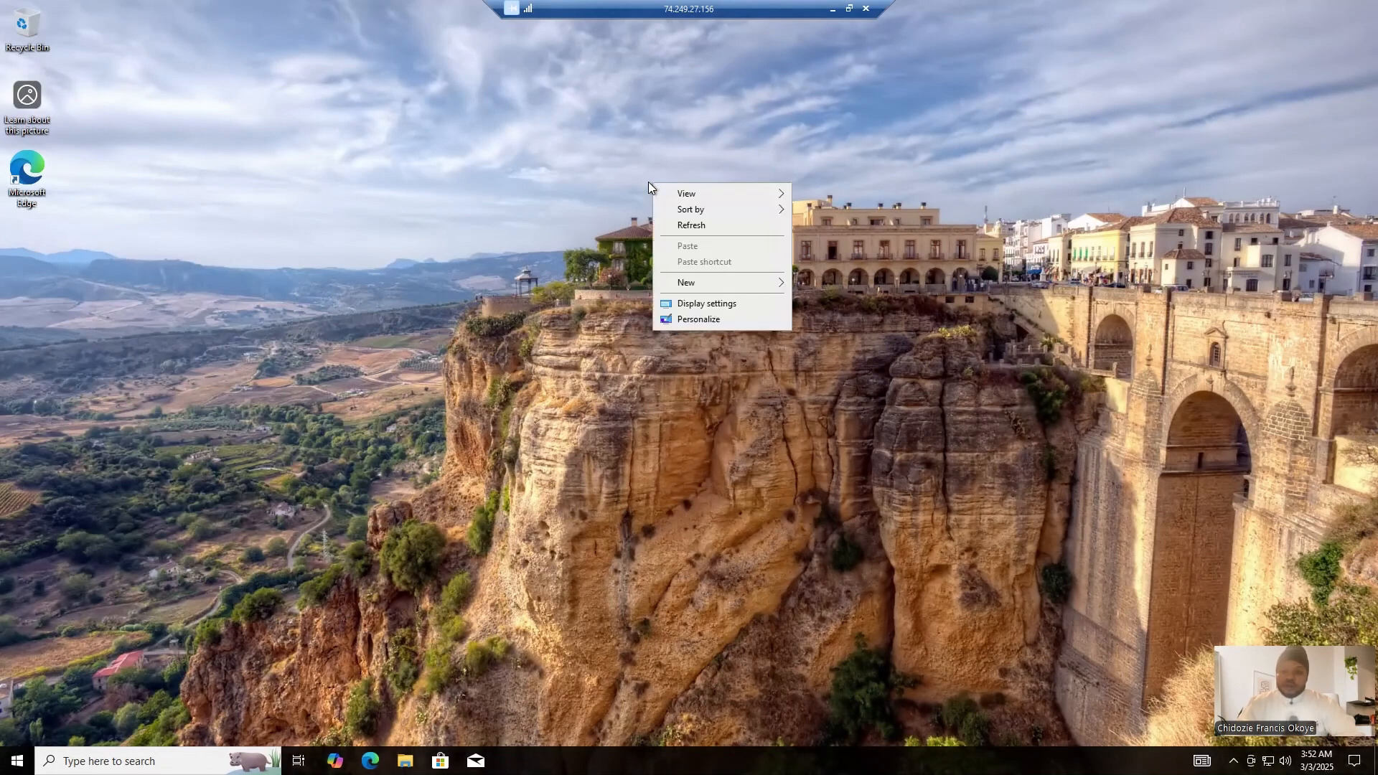
pyautogui.click(691, 225)
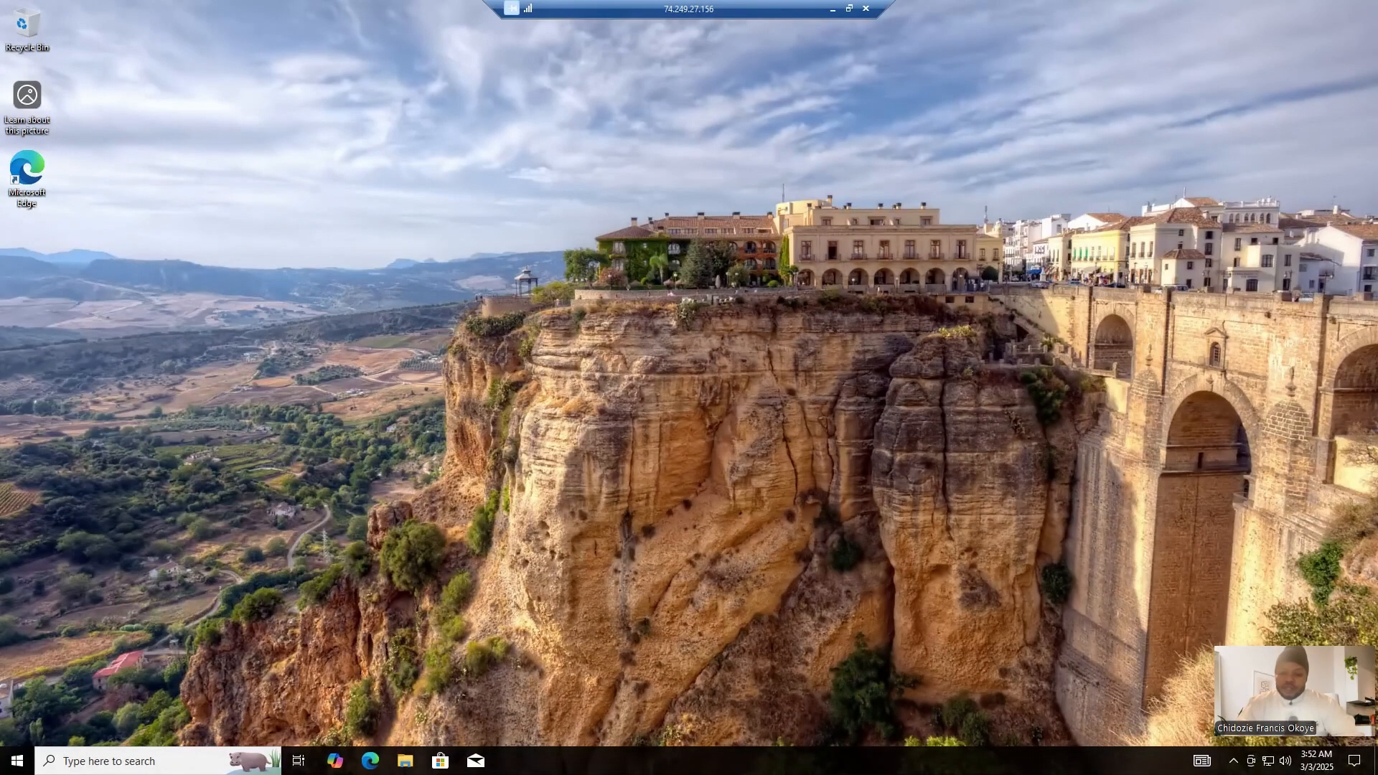
# - Open Microsoft Edge, go to osticket.com/download and look over the osTicket Core versions offered for download
pyautogui.click(369, 761)
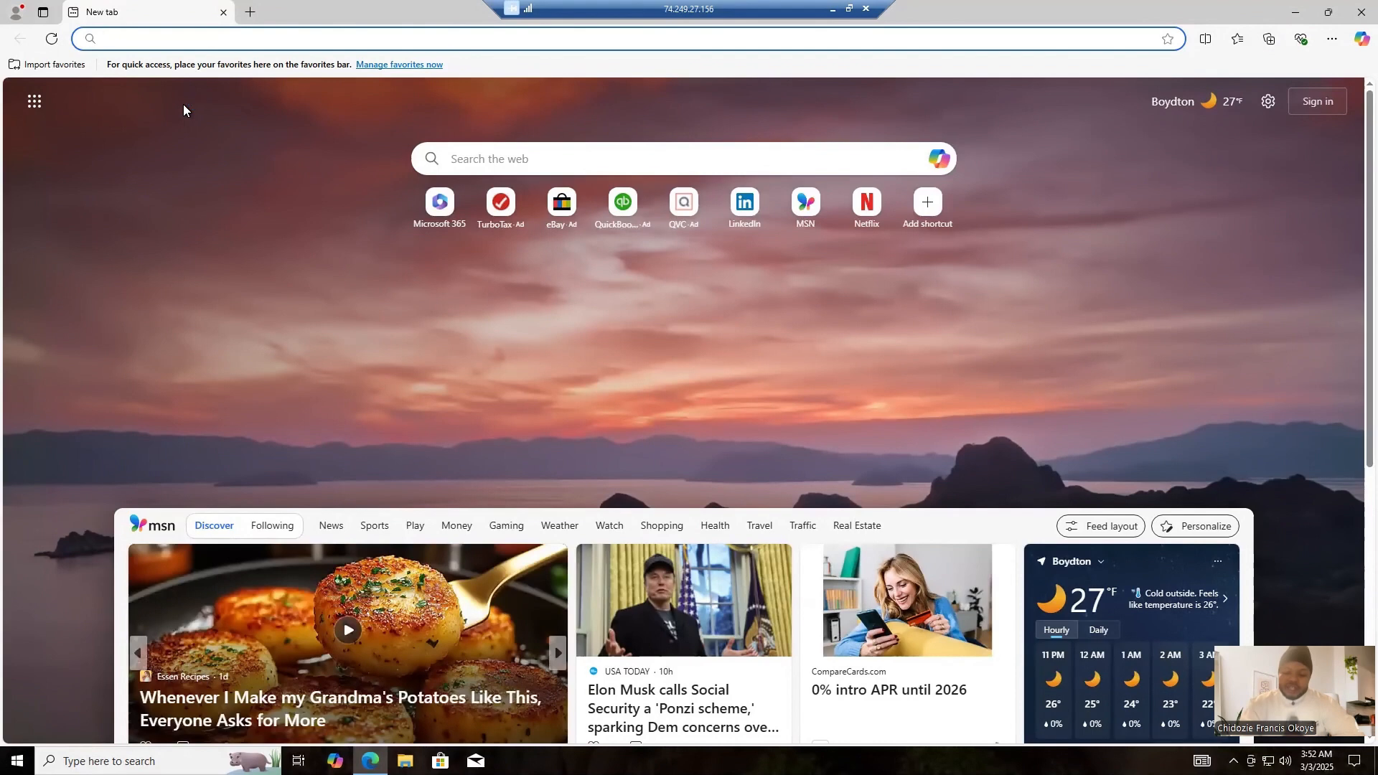
pyautogui.write('os')
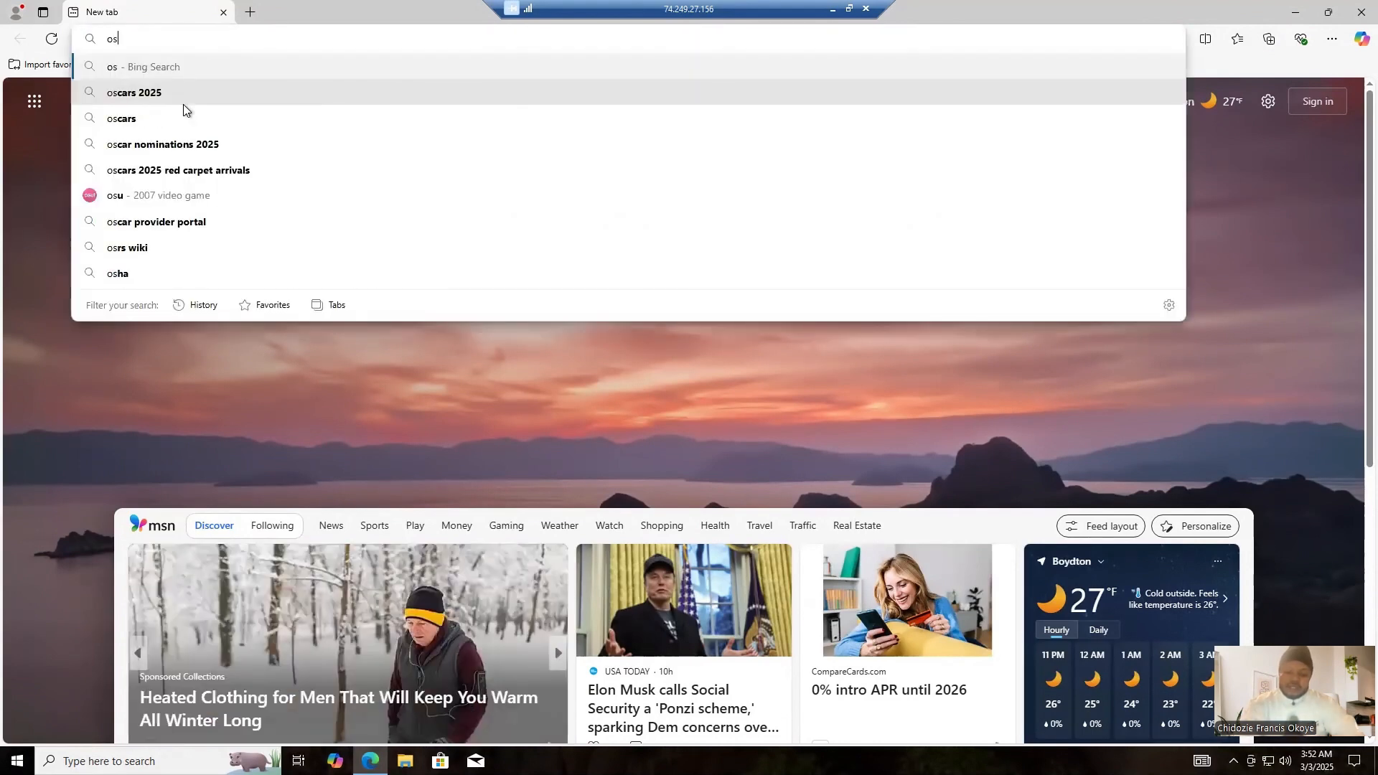
pyautogui.write('ticket')
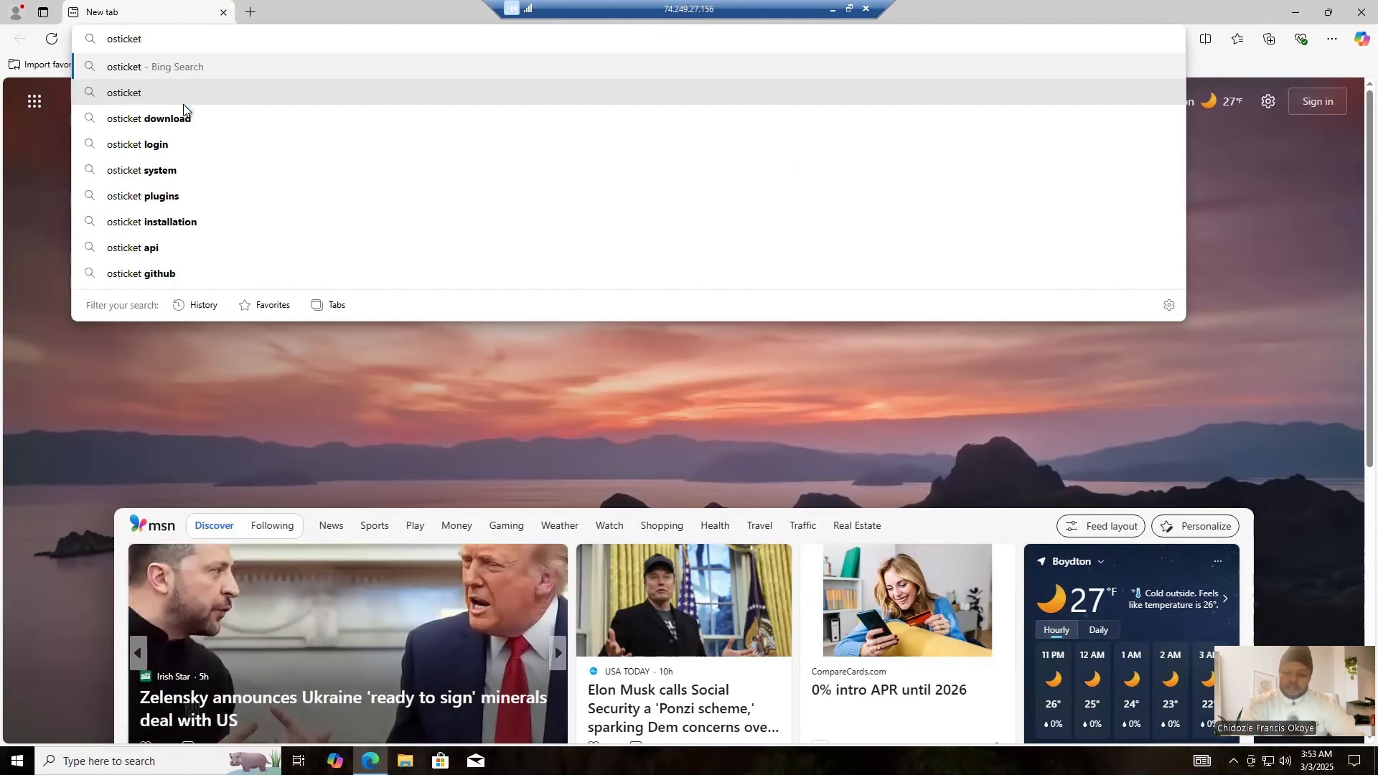
pyautogui.write('.co')
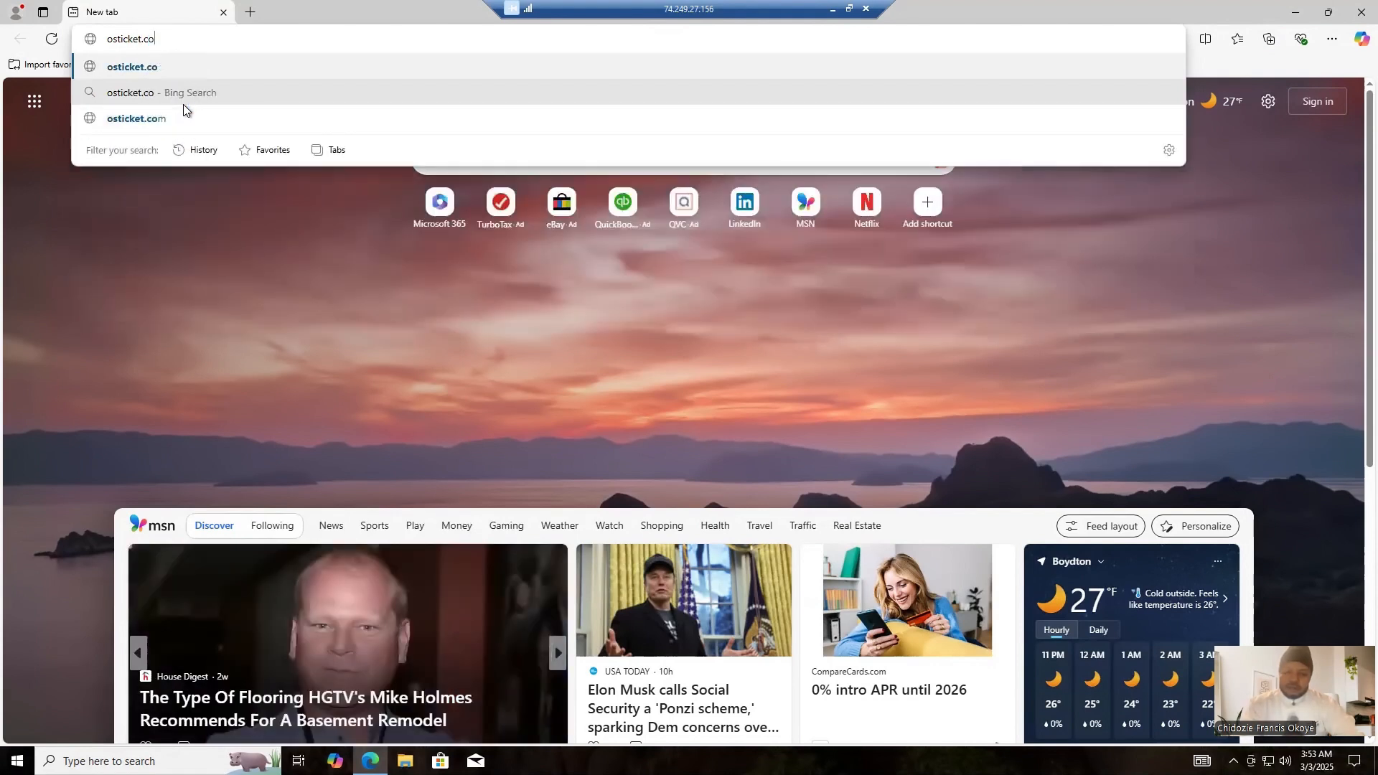
pyautogui.write('m/dow')
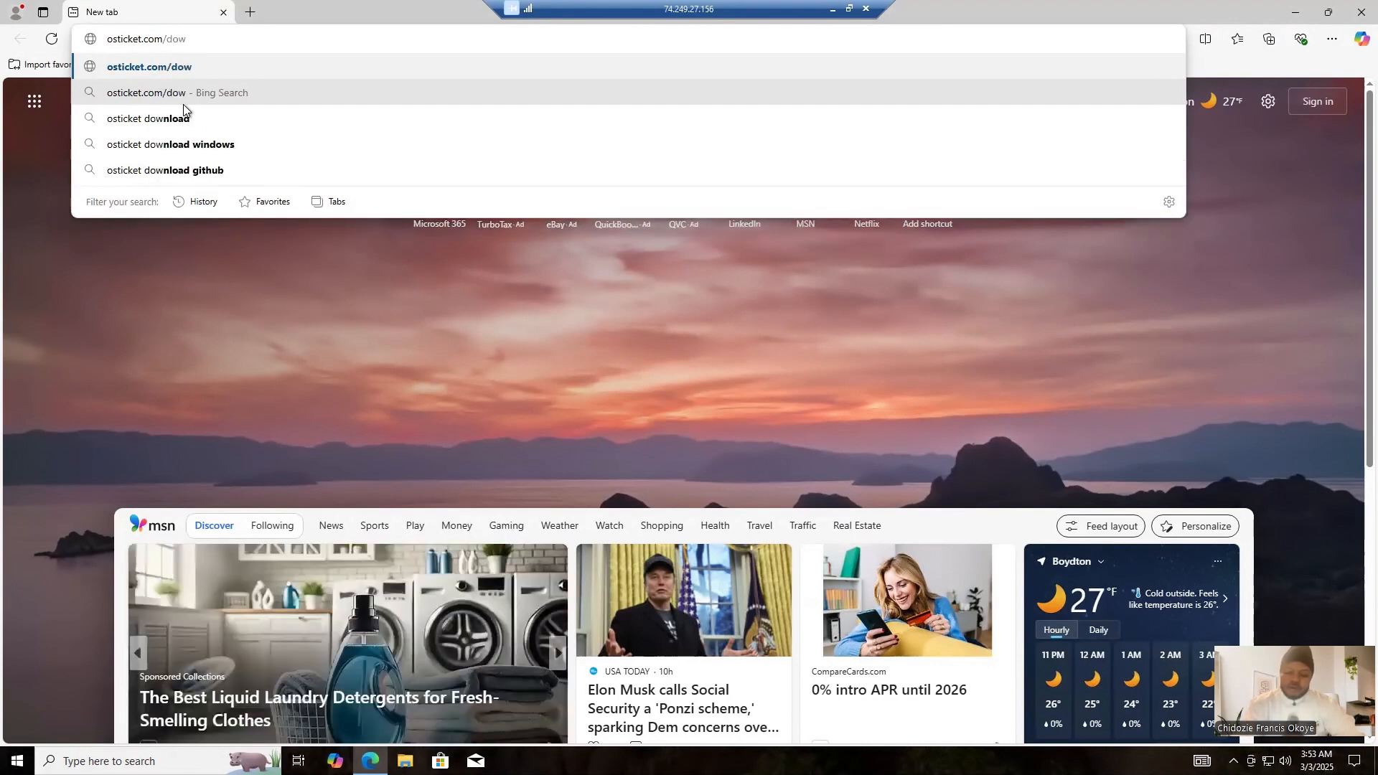
pyautogui.write('nload')
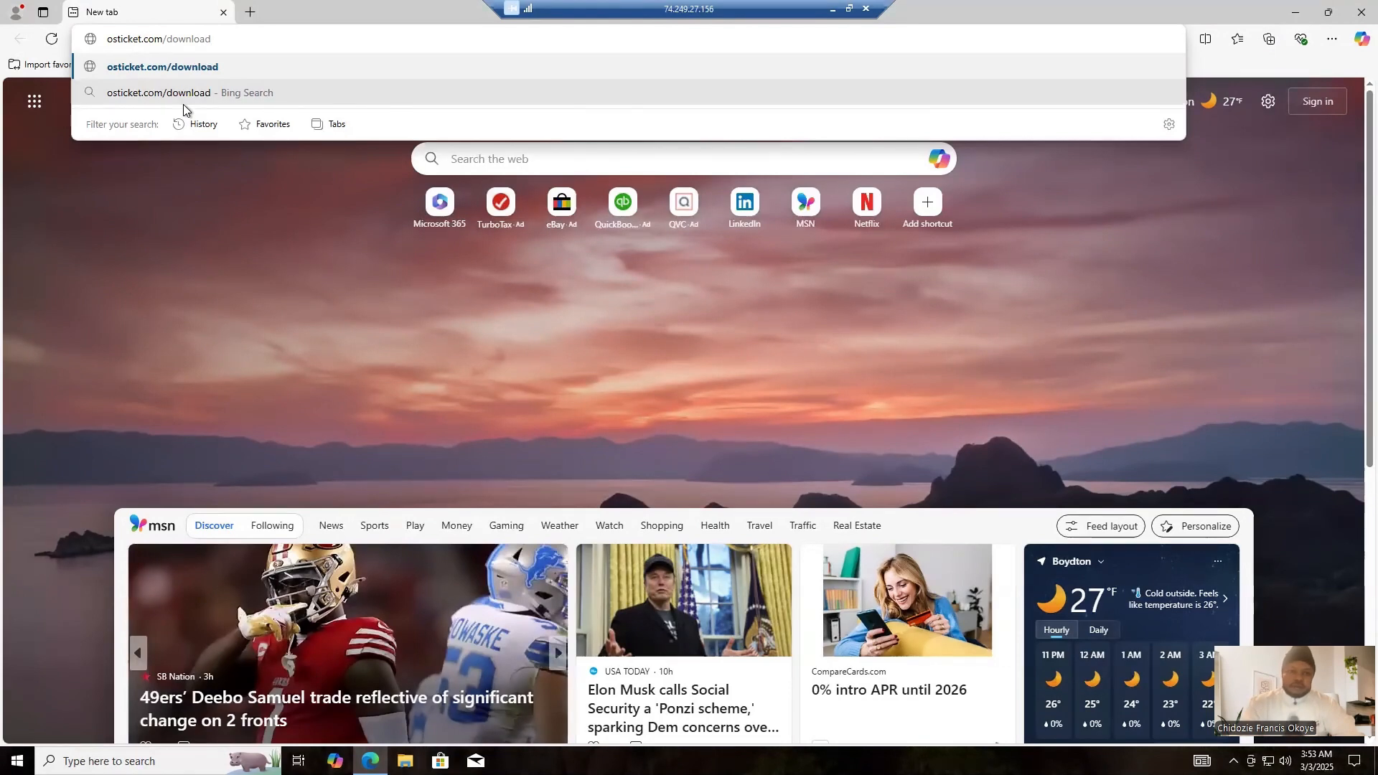
pyautogui.press('Return')
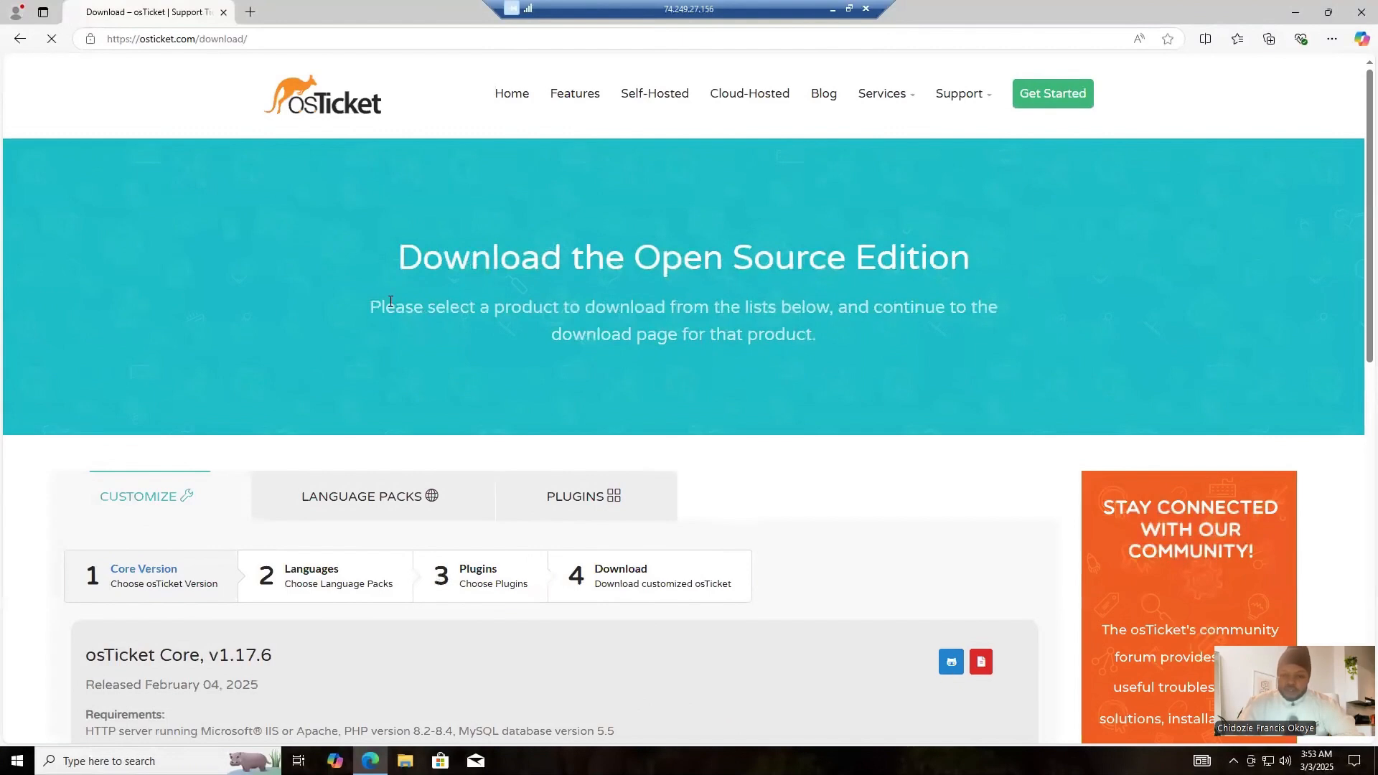
pyautogui.scroll(-3, 390, 302)
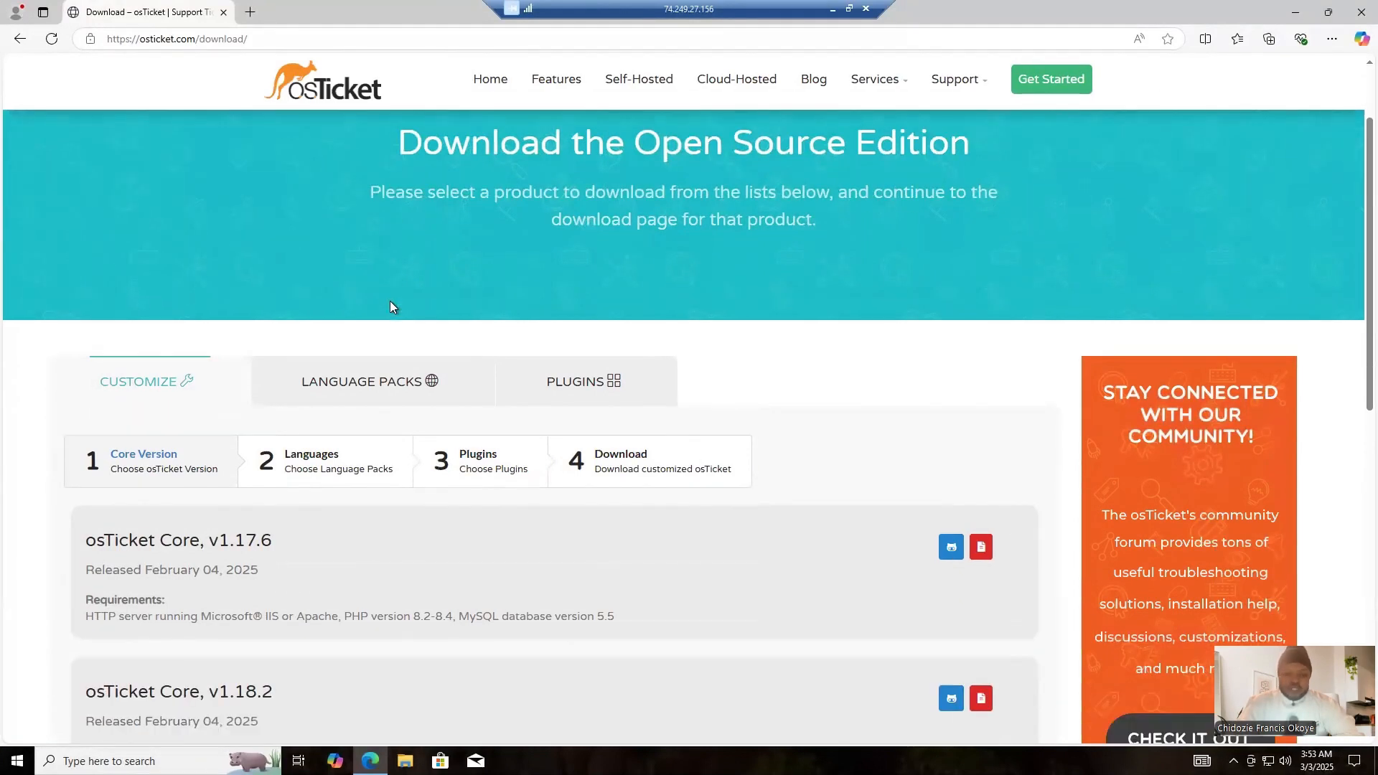
pyautogui.scroll(-2, 391, 307)
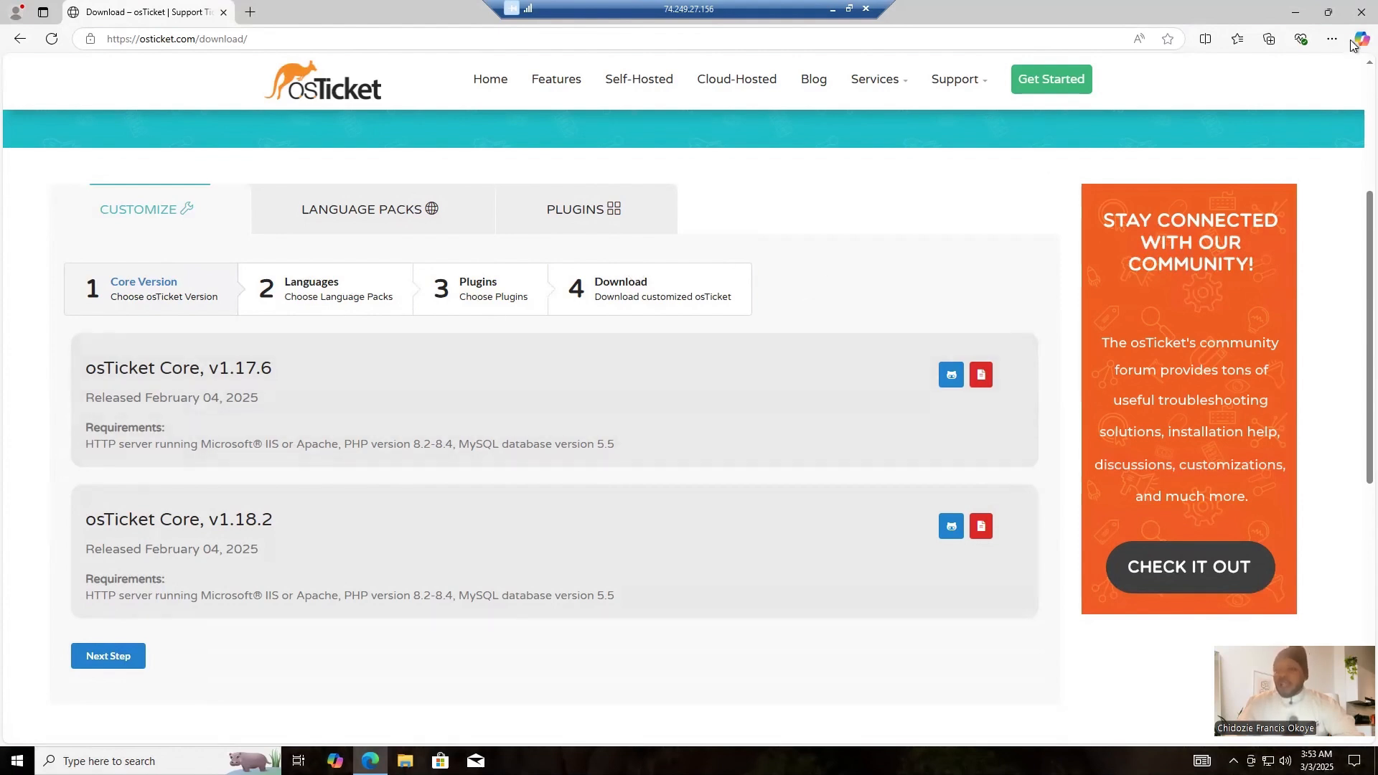
# - Minimize the browser and the remote session, and copy the osTicket Lab Check List link from the local Notepad notes
pyautogui.click(1302, 17)
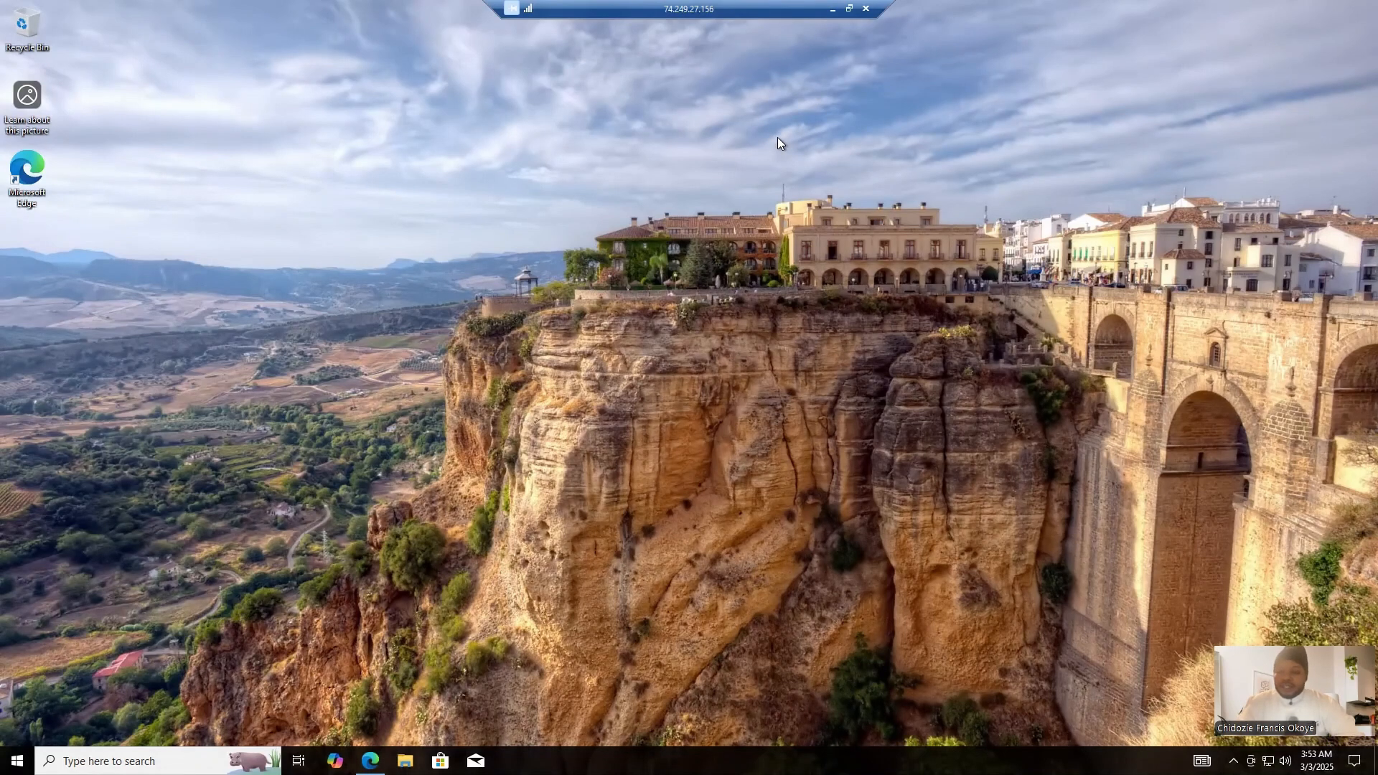
pyautogui.click(833, 9)
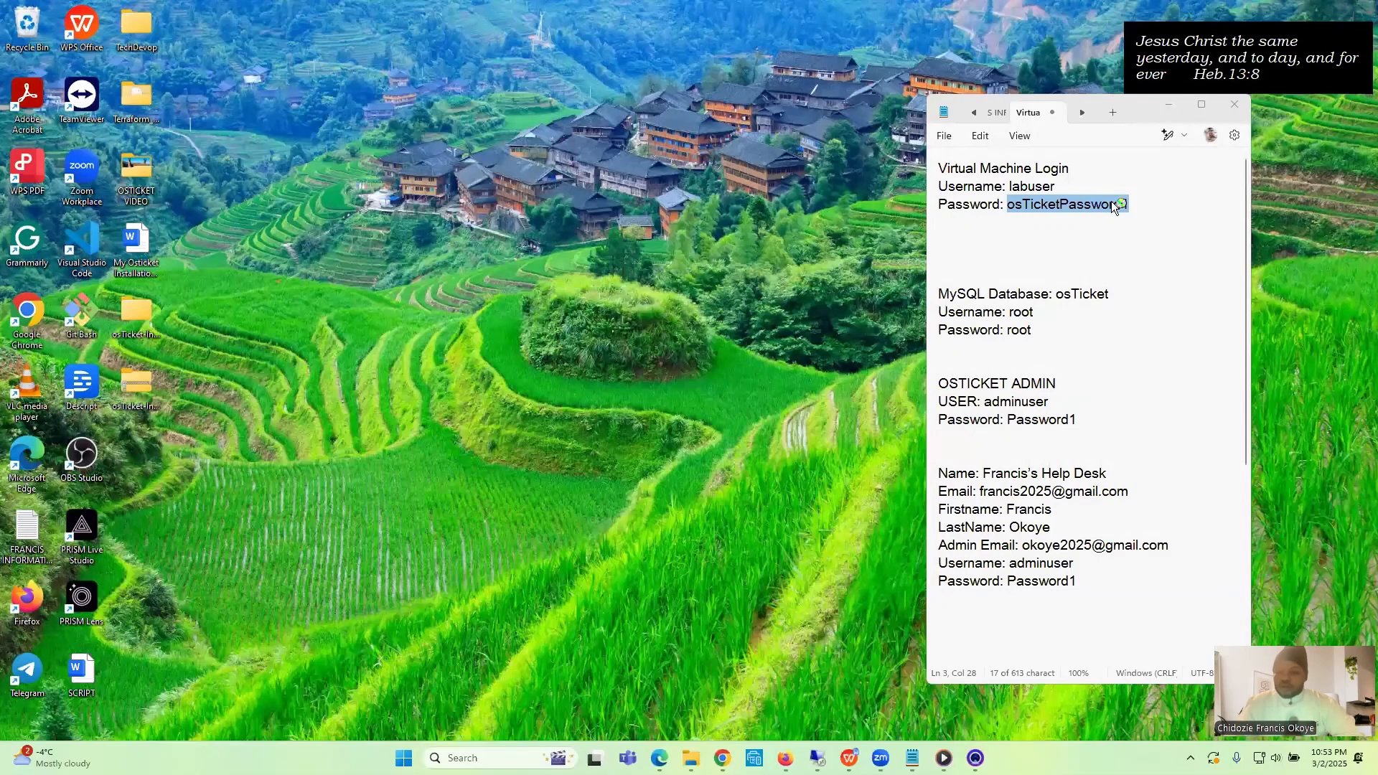
pyautogui.click(1081, 118)
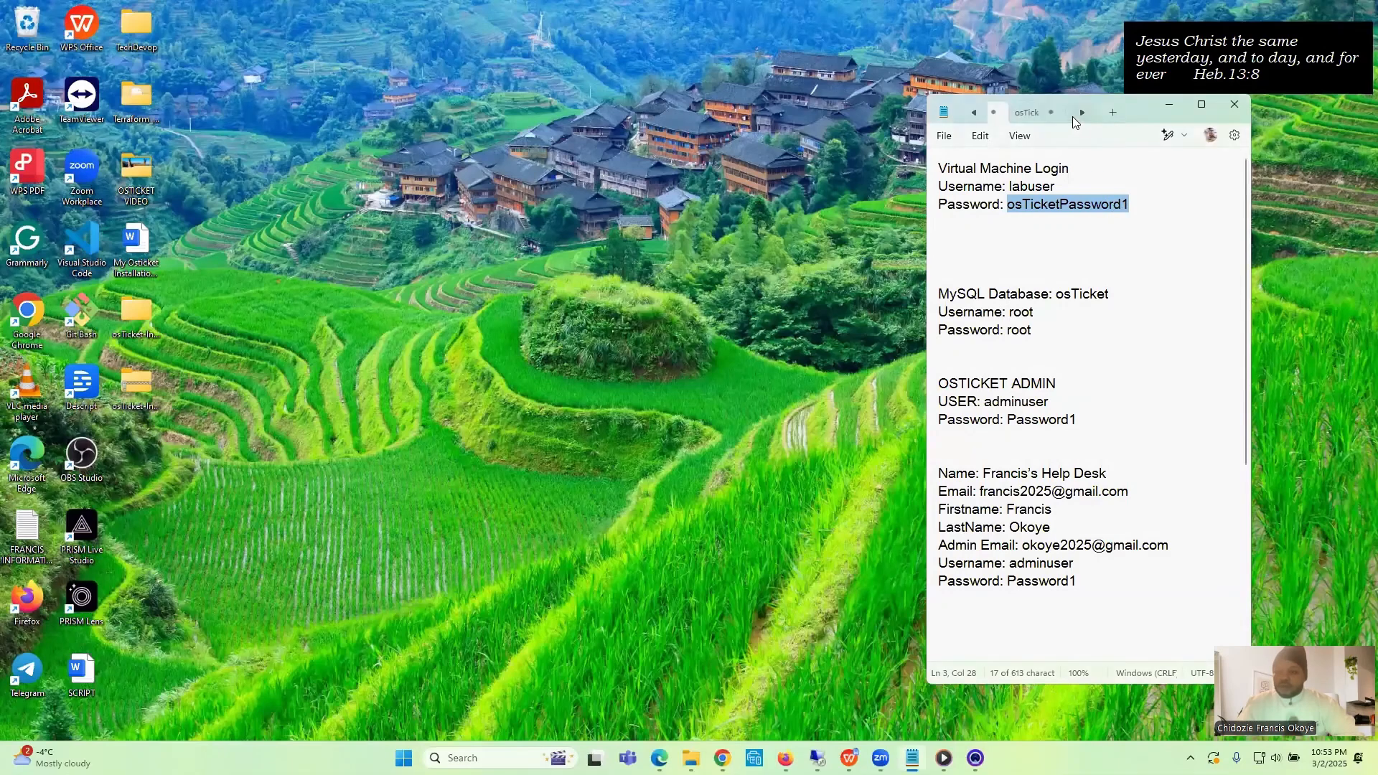
pyautogui.click(1033, 111)
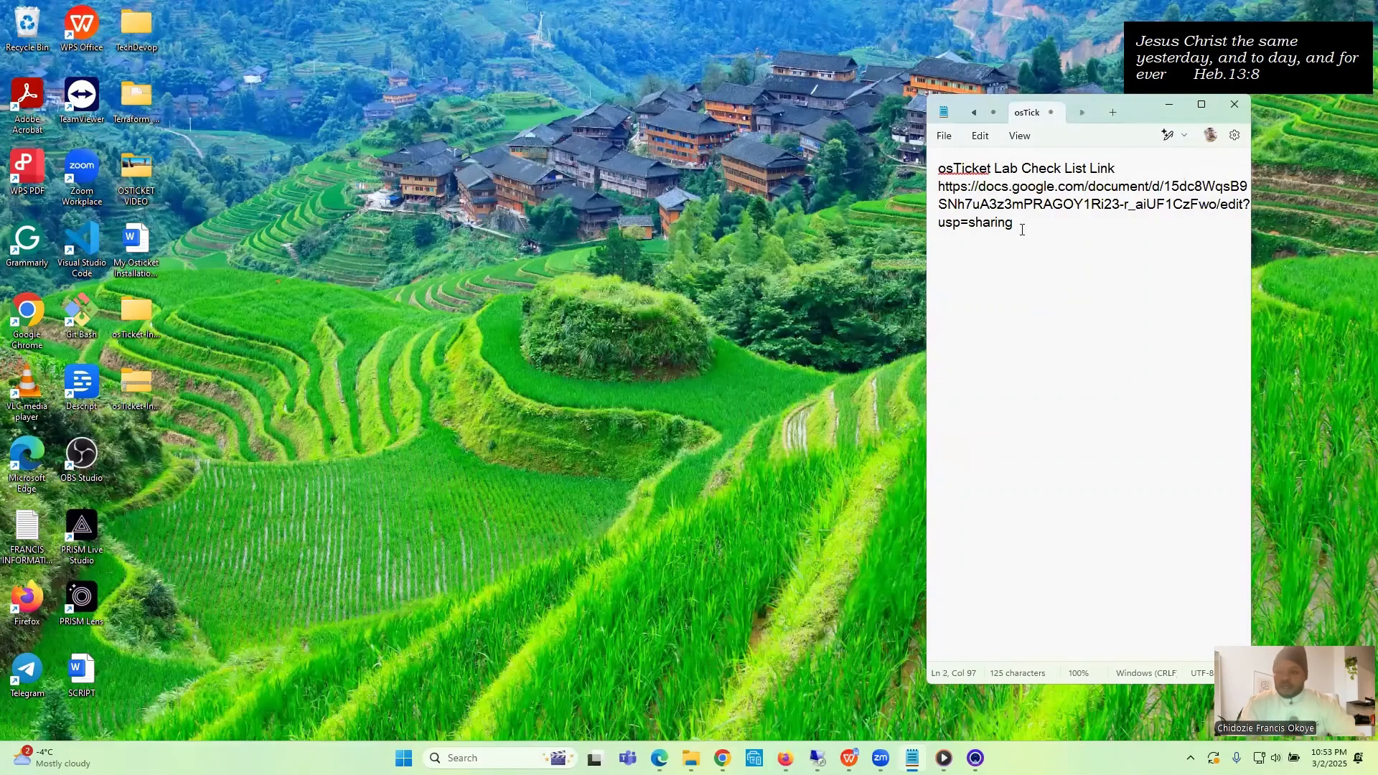
pyautogui.keyDown('shift'); pyautogui.click(975, 208); pyautogui.keyUp('shift')
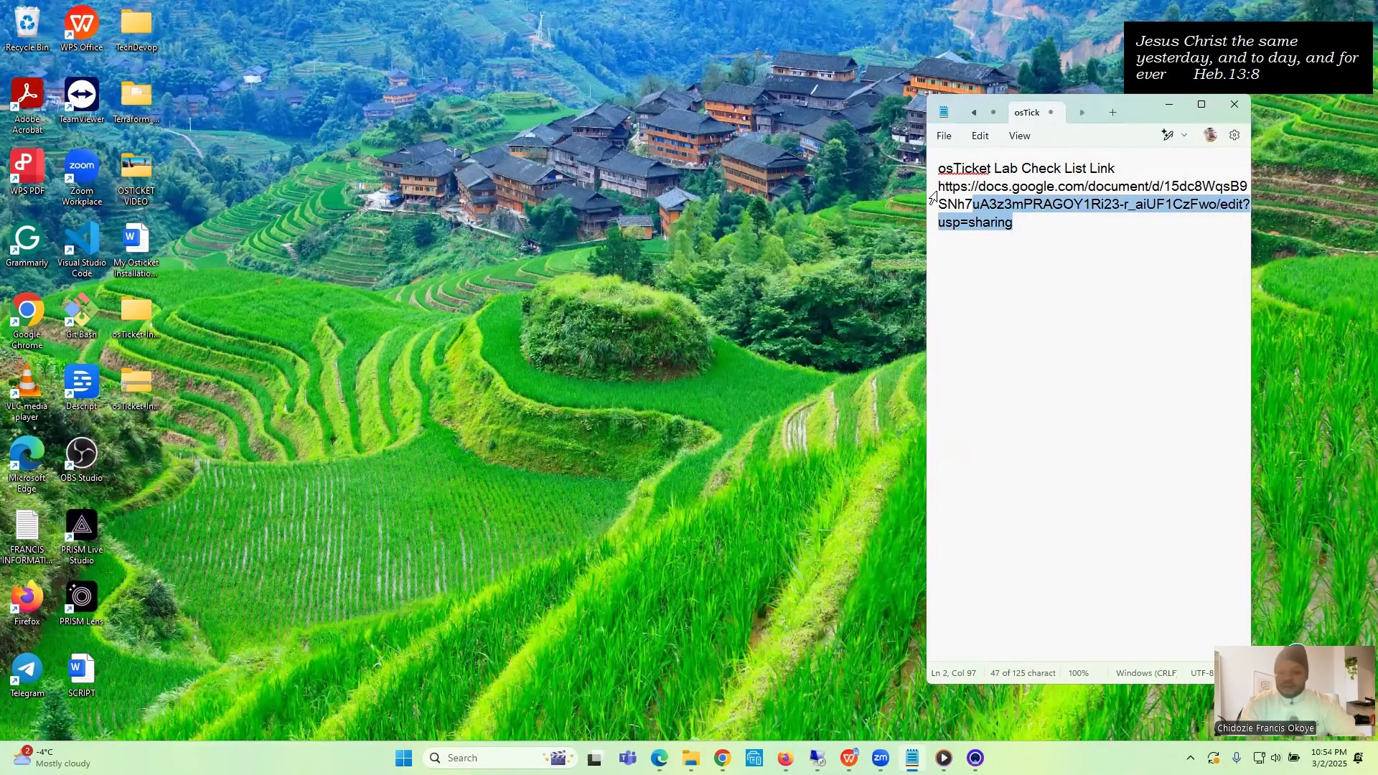
pyautogui.keyDown('shift'); pyautogui.click(934, 185); pyautogui.keyUp('shift')
pyautogui.hotkey('ctrl', 'c')
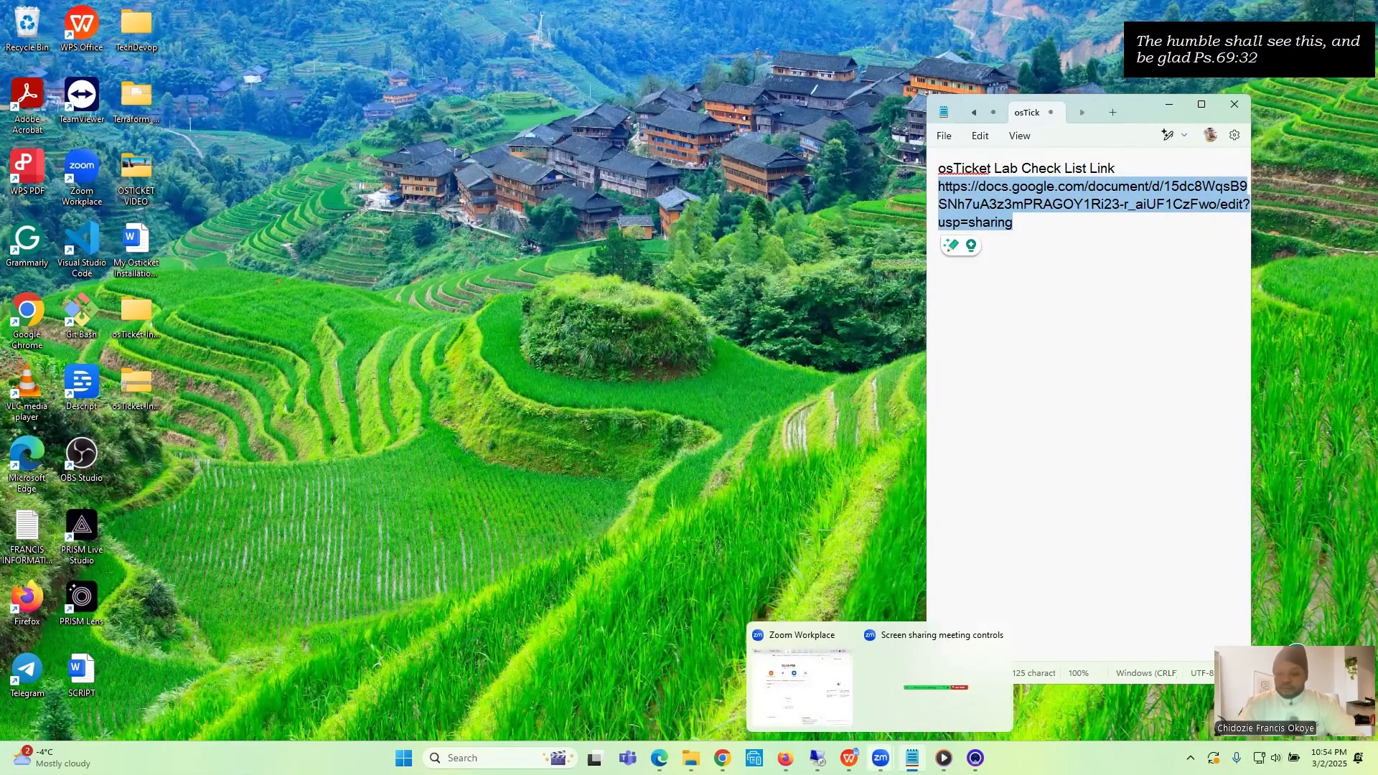
# - Return to the remote desktop session, open the copied checklist link in a new browser tab, and close the osTicket download page
pyautogui.moveTo(818, 758)
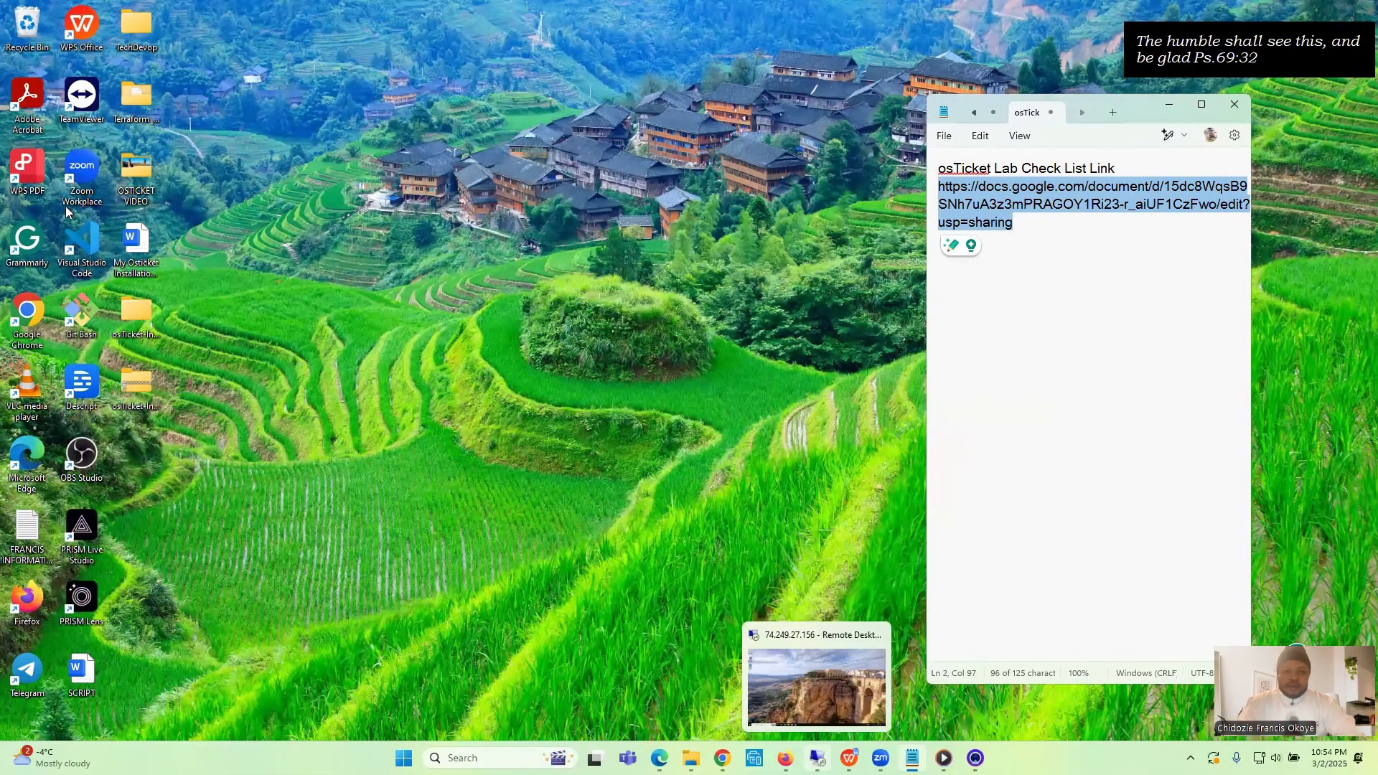
pyautogui.click(818, 758)
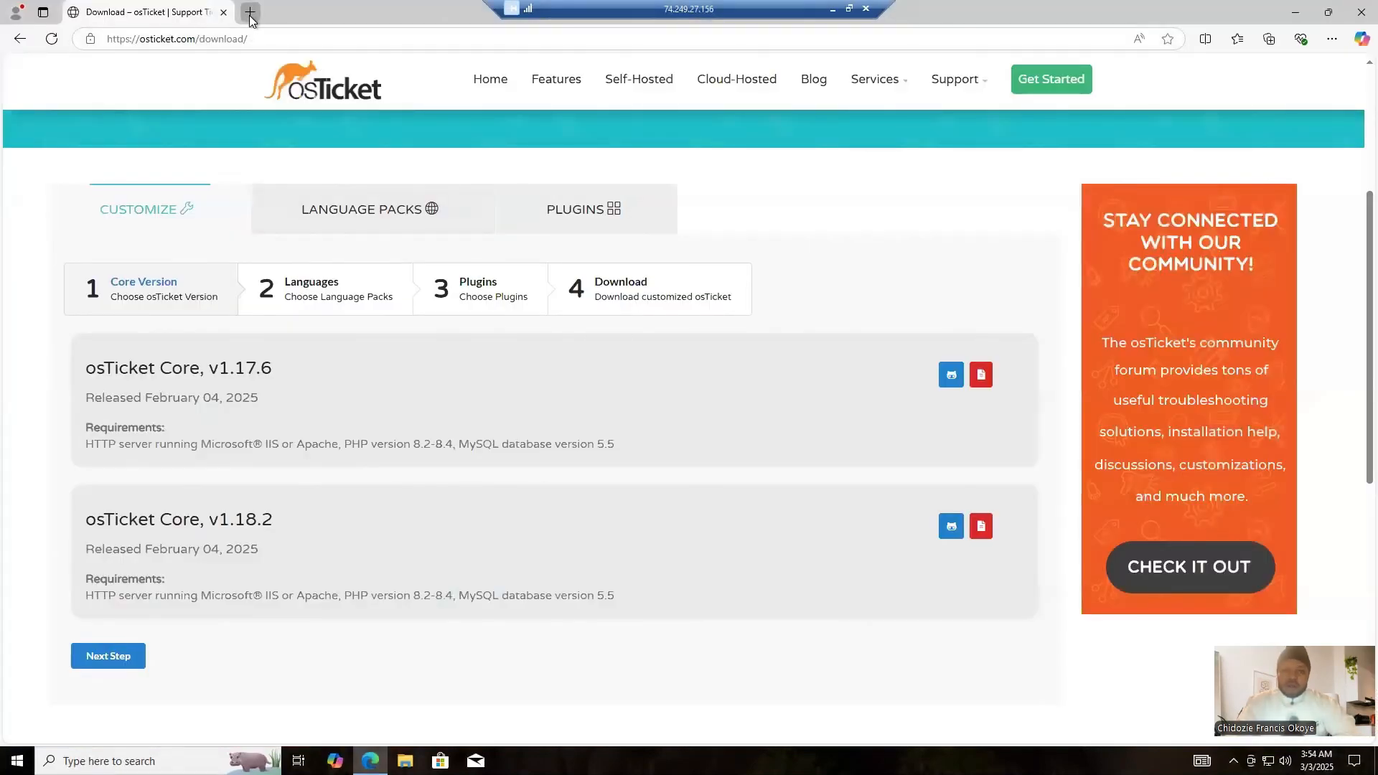
pyautogui.click(250, 13)
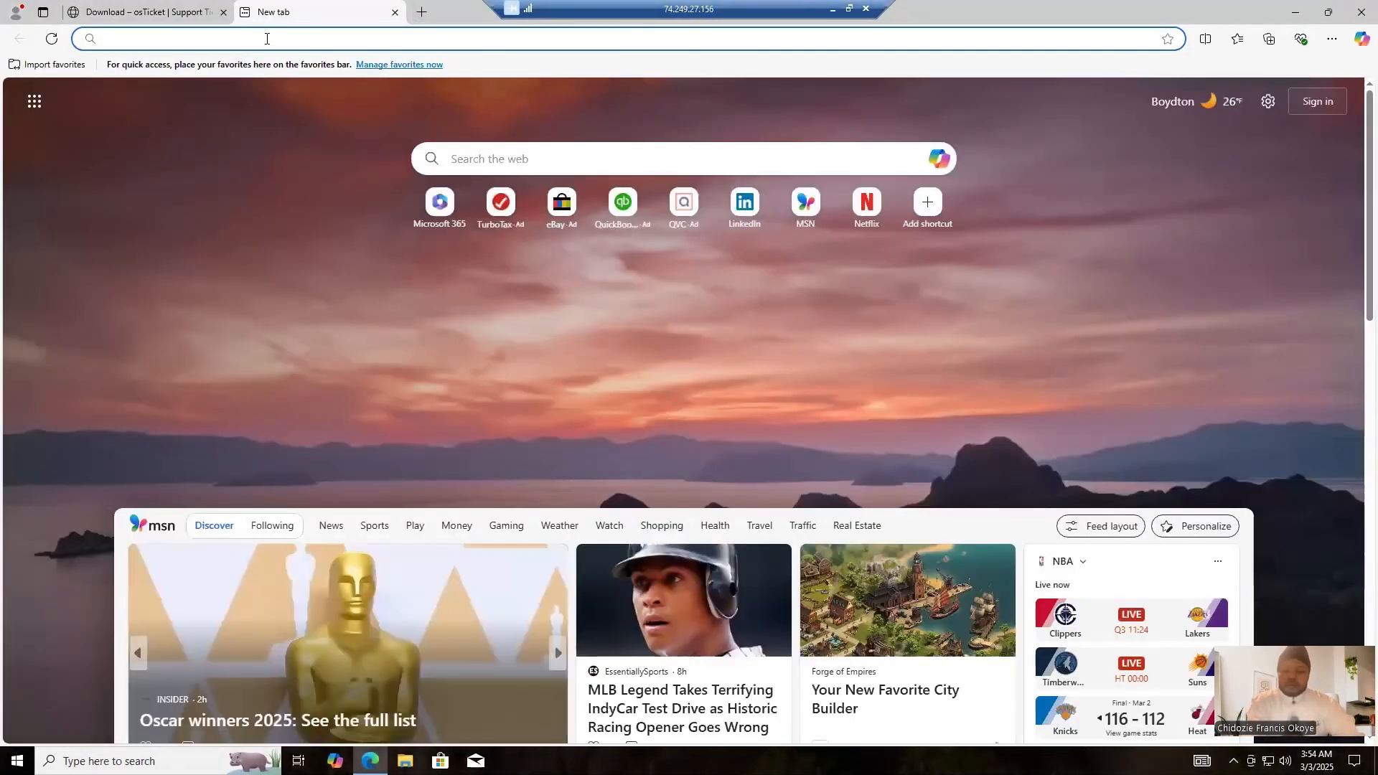
pyautogui.hotkey('ctrl', 'v')
pyautogui.press('Return')
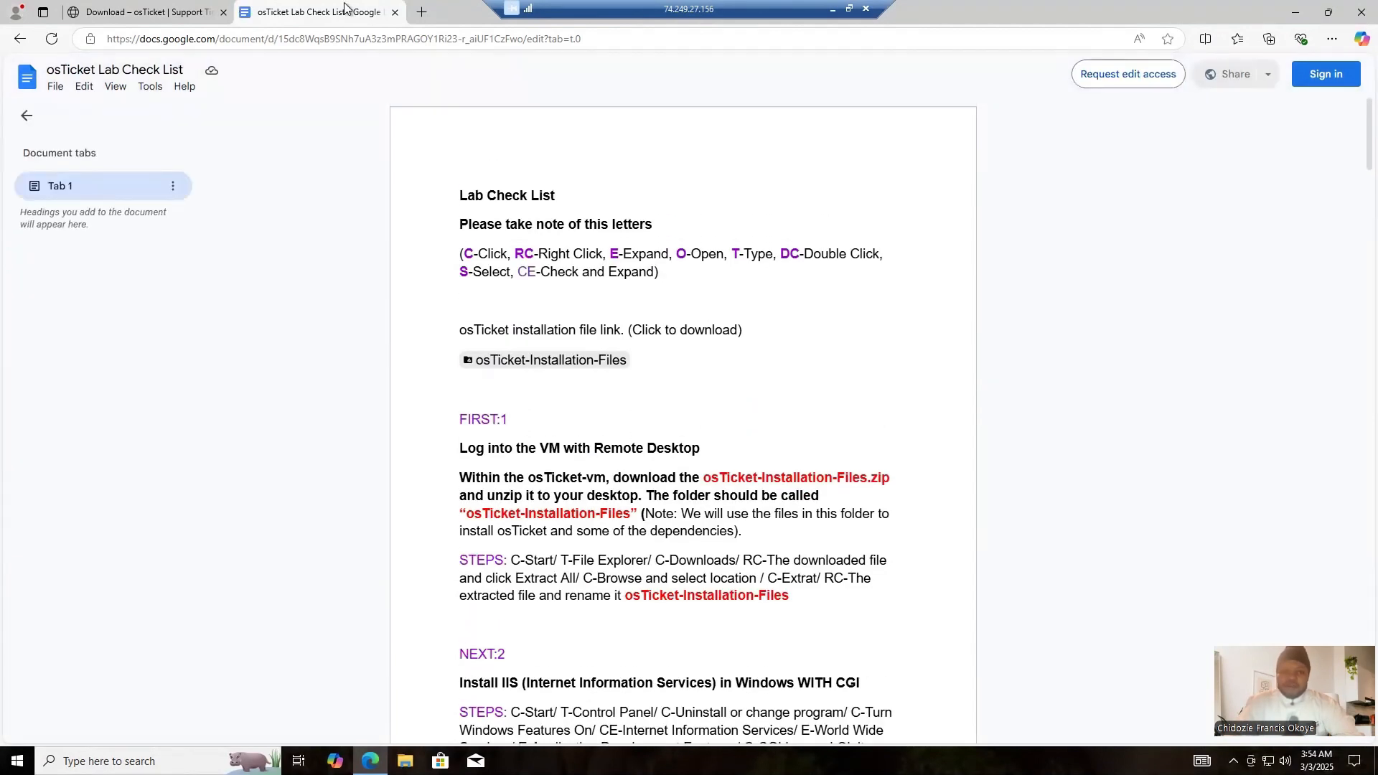
pyautogui.click(223, 13)
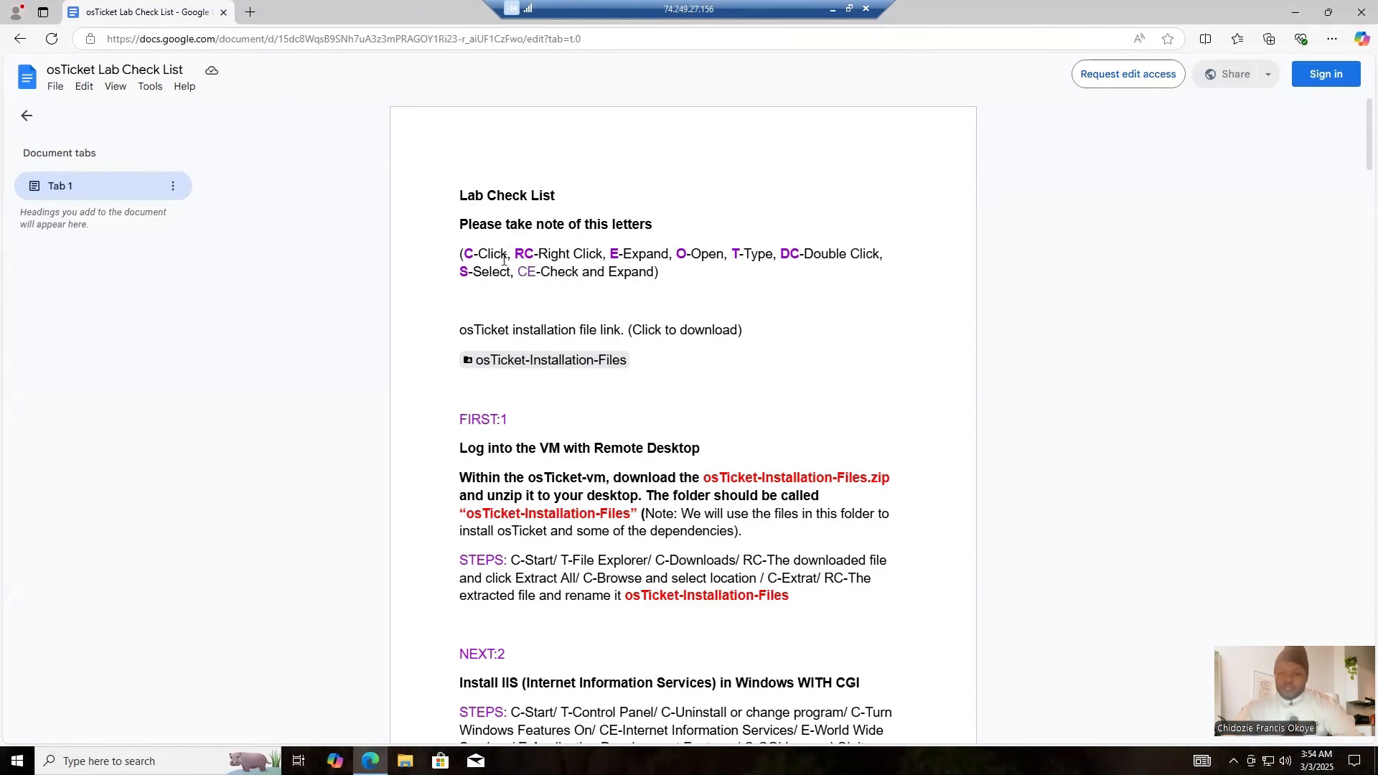
# - Restore the checklist browser window to a smaller size and place it over the right half of the remote desktop
pyautogui.click(1327, 12)
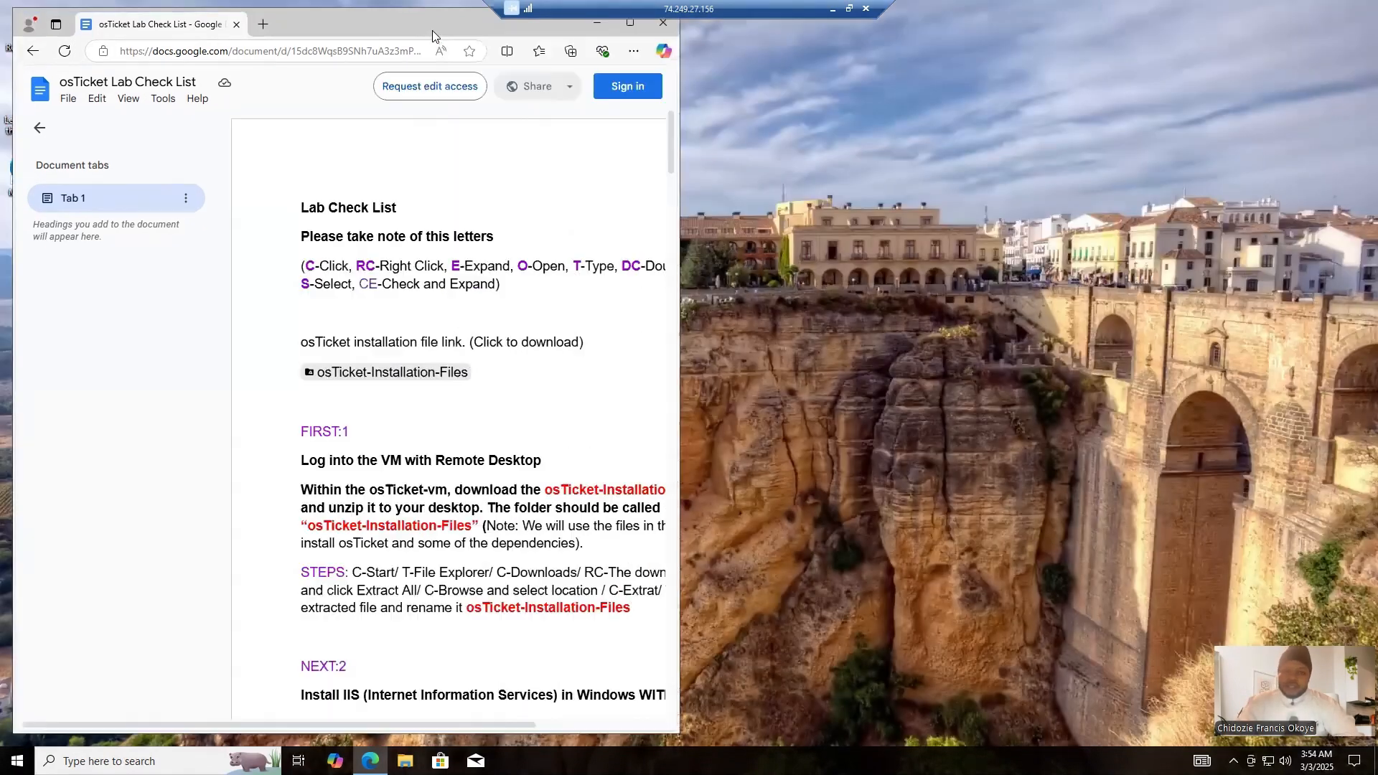
pyautogui.moveTo(377, 28); pyautogui.dragTo(1054, 32)
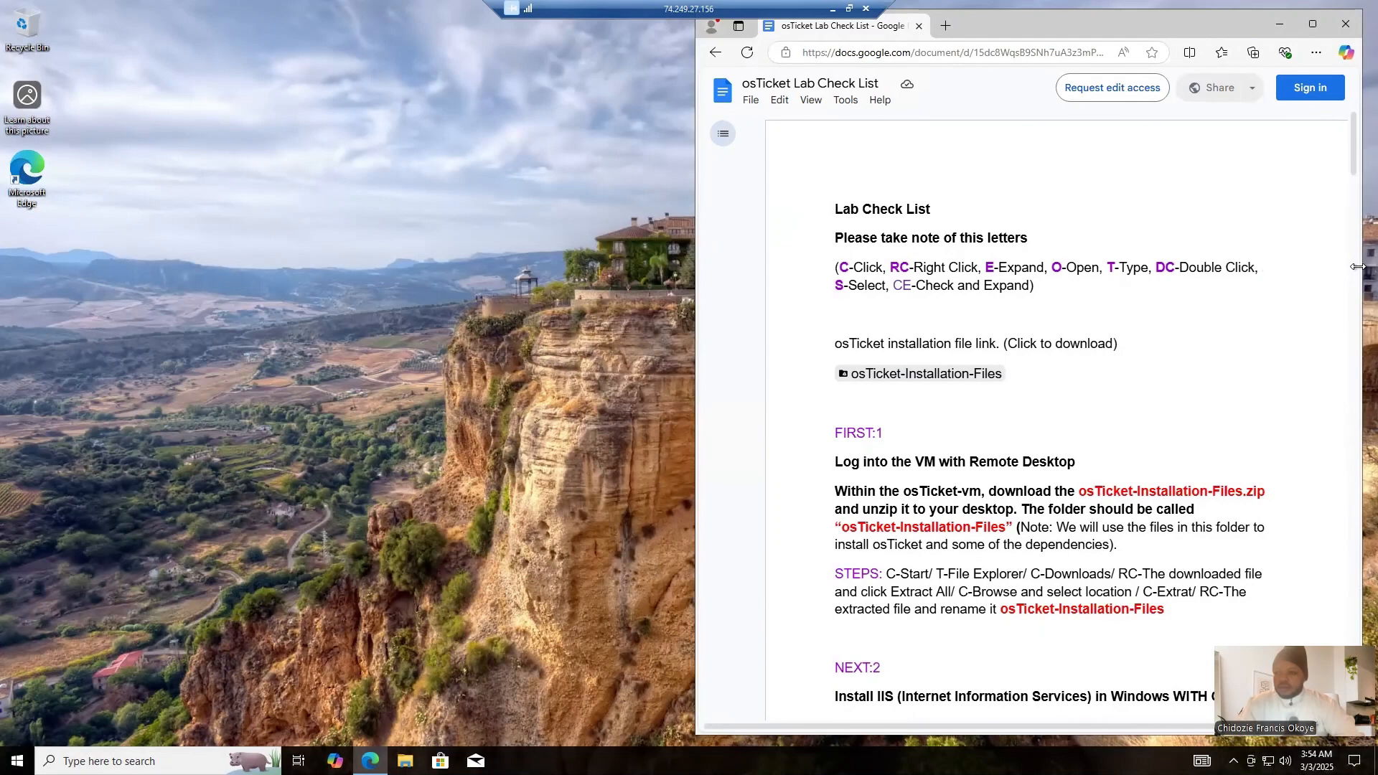
pyautogui.moveTo(1357, 267); pyautogui.dragTo(1372, 267)
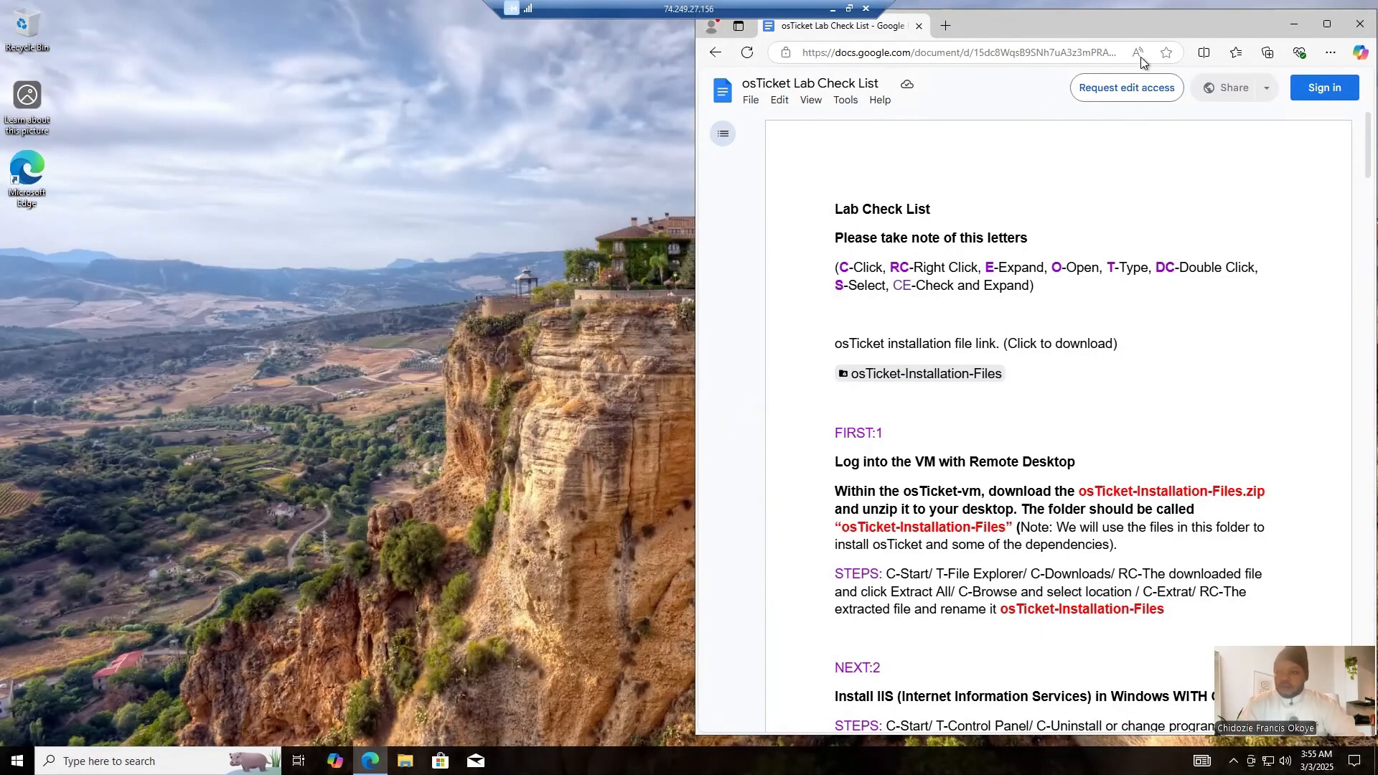
pyautogui.moveTo(1134, 28); pyautogui.dragTo(1151, 19)
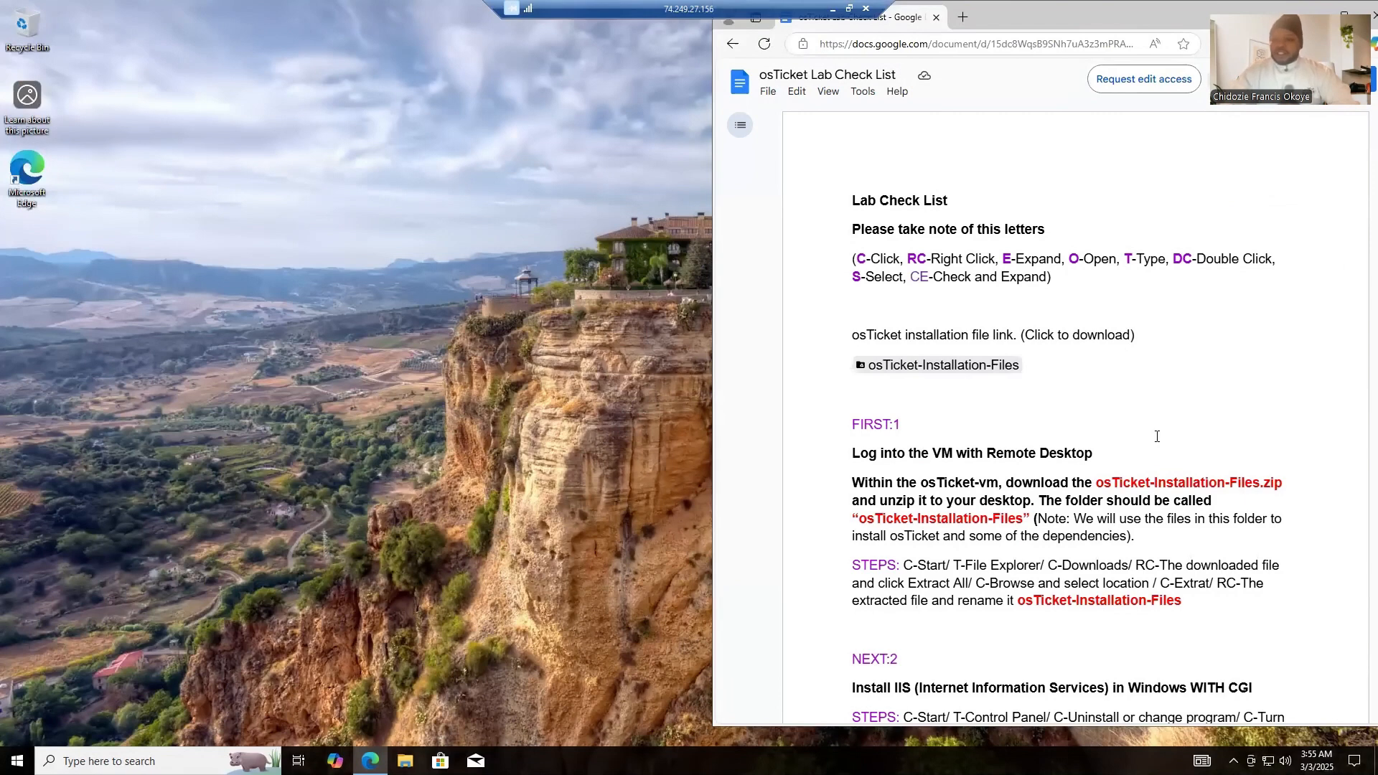
# - Open the osTicket-Installation-Files link from the checklist and download the osTicket-Installation-Files folder from Google Drive
pyautogui.click(949, 371)
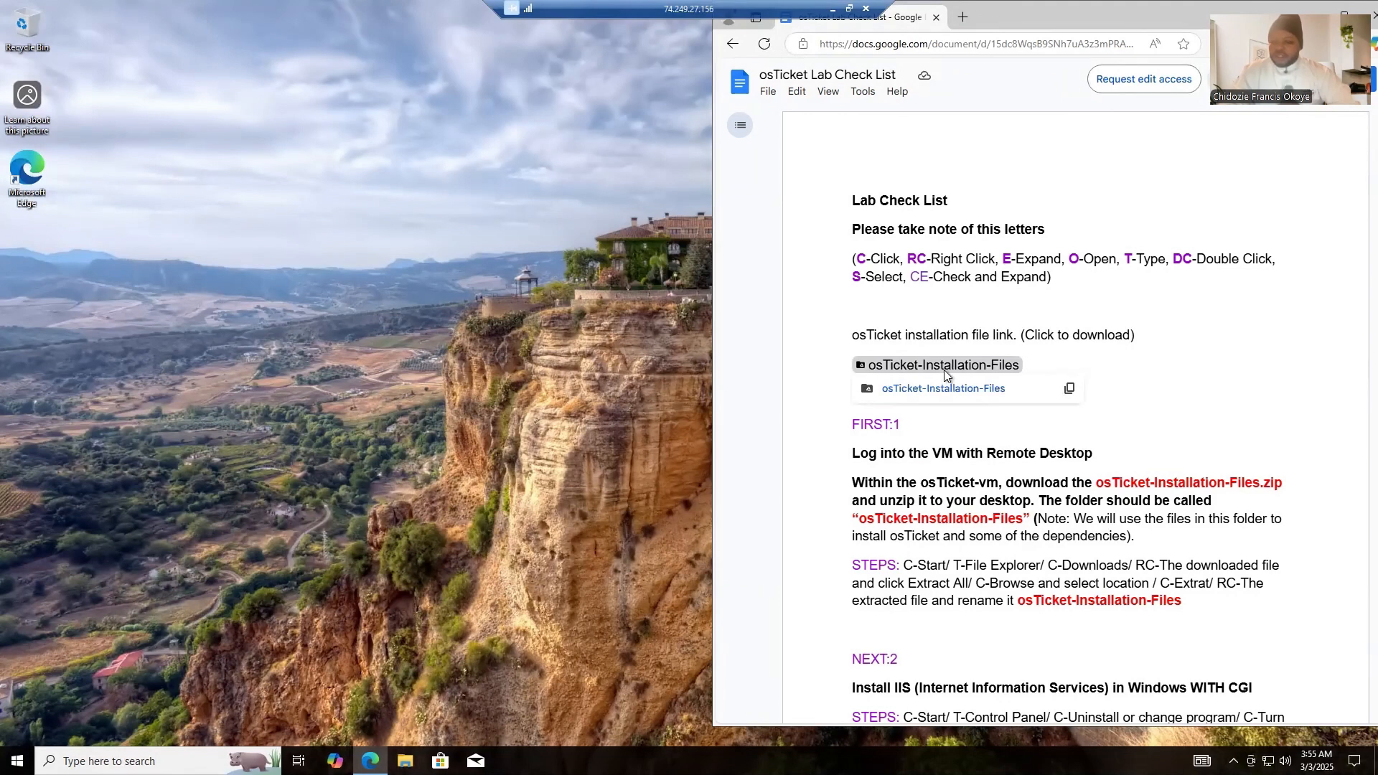
pyautogui.click(942, 388)
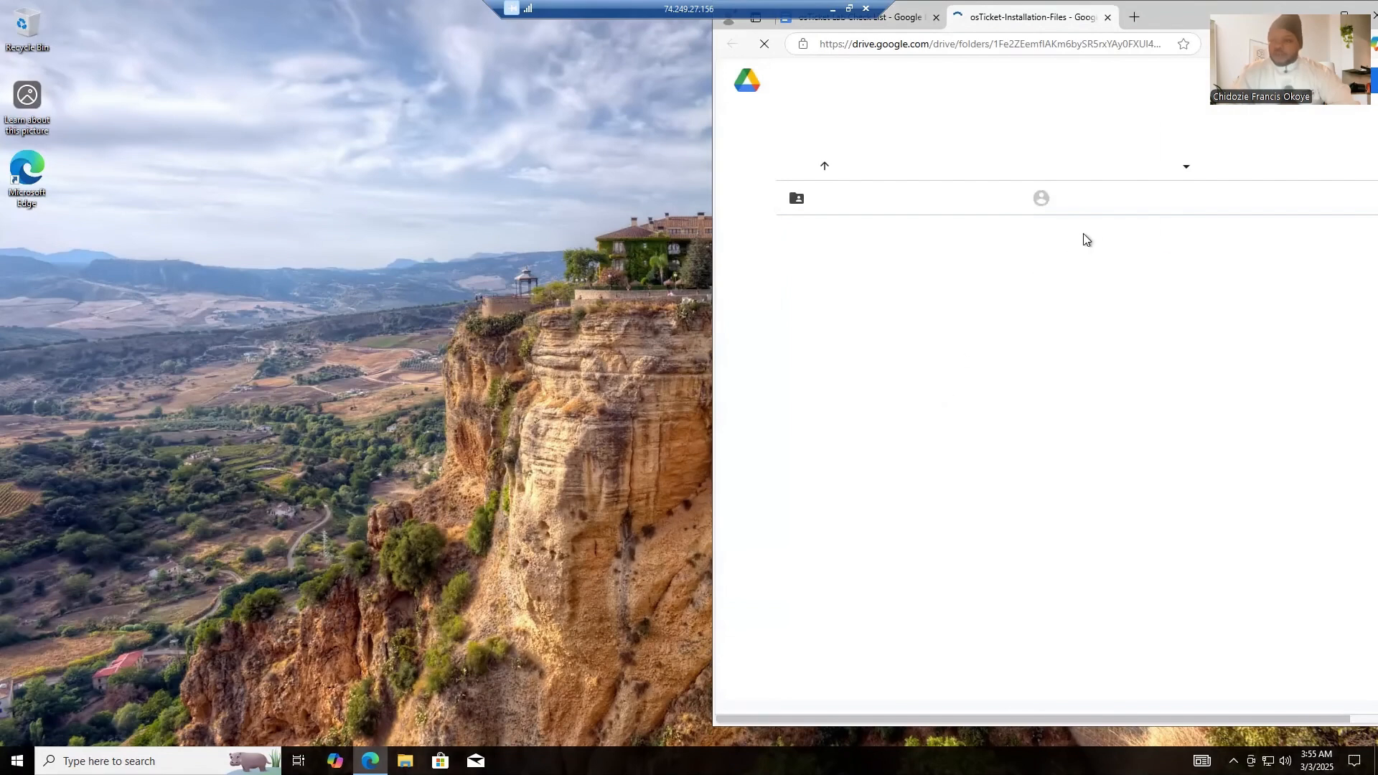
pyautogui.click(1309, 221)
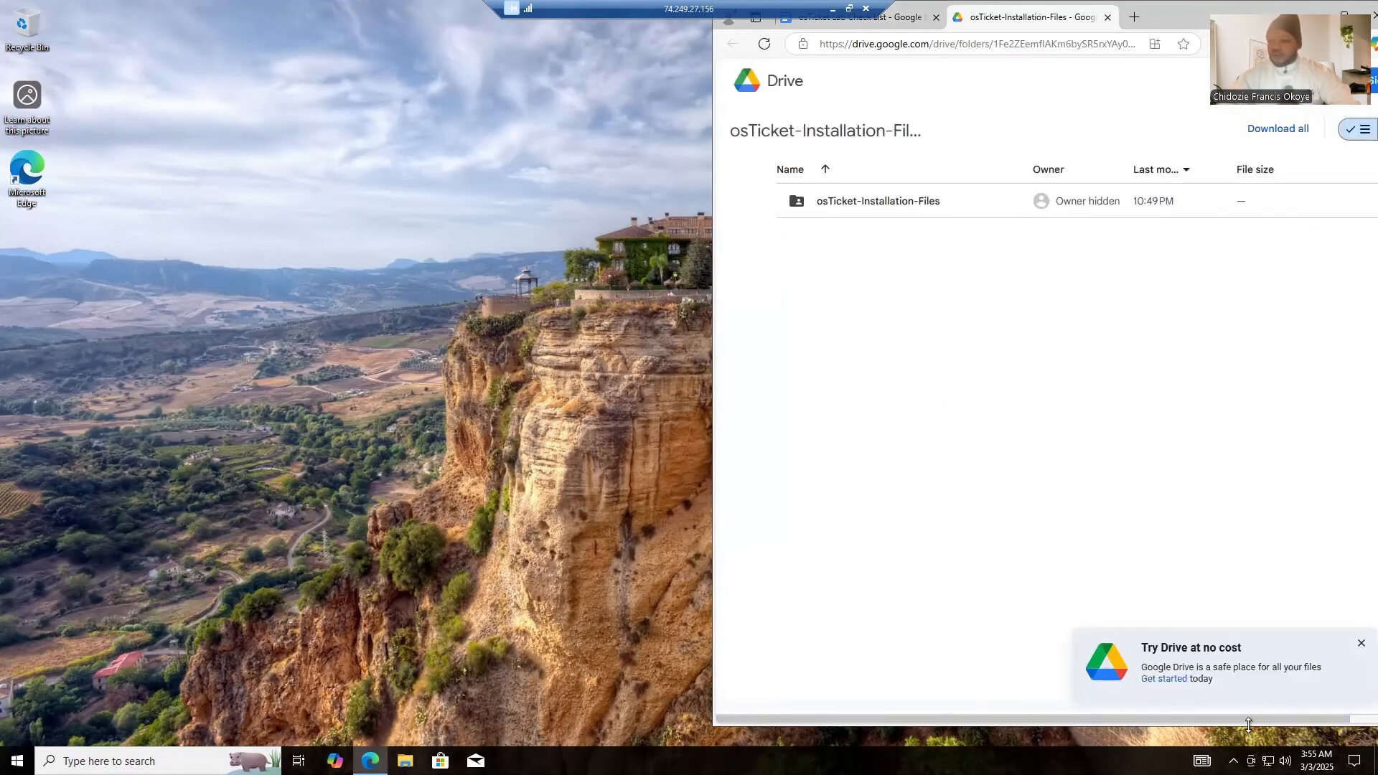
pyautogui.moveTo(1256, 720); pyautogui.dragTo(1341, 713)
pyautogui.moveTo(1216, 201)
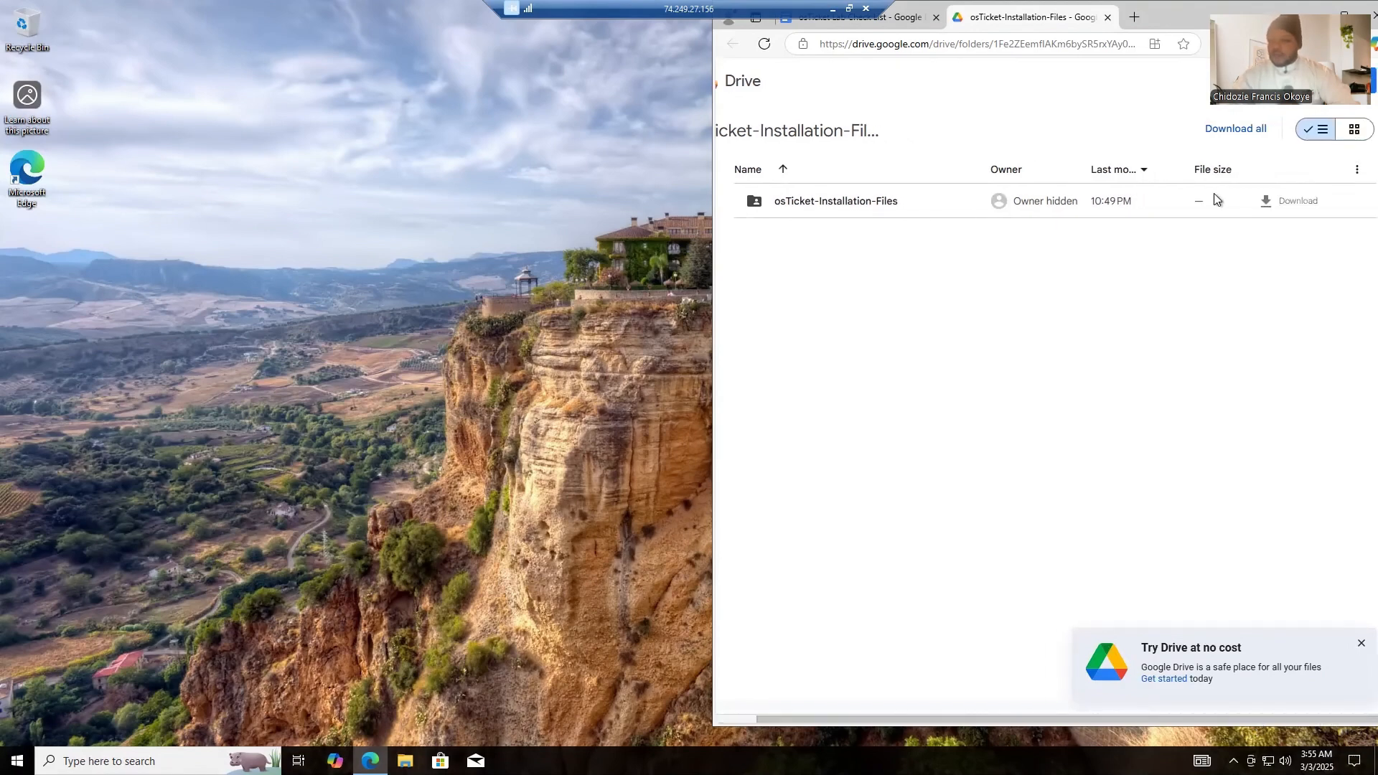
pyautogui.click(1287, 204)
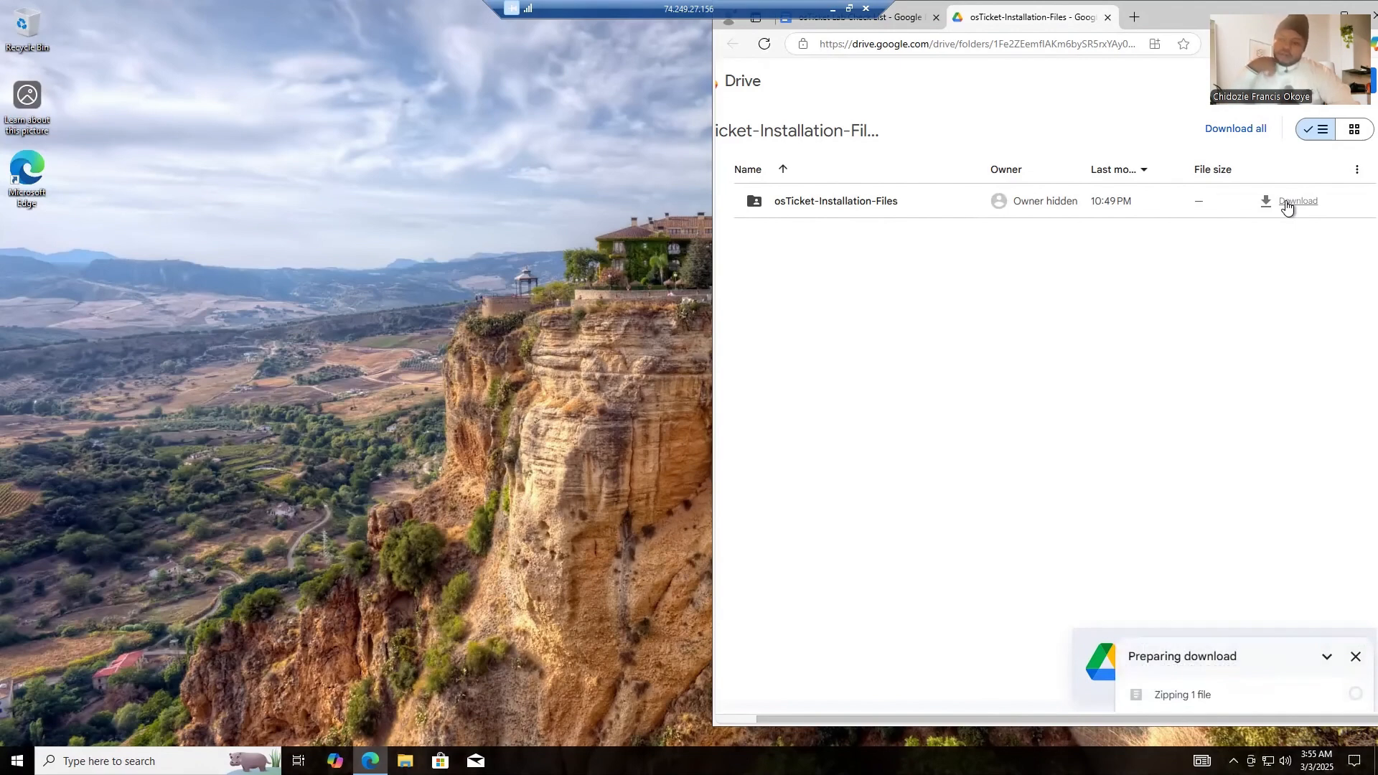
pyautogui.moveTo(1196, 707)
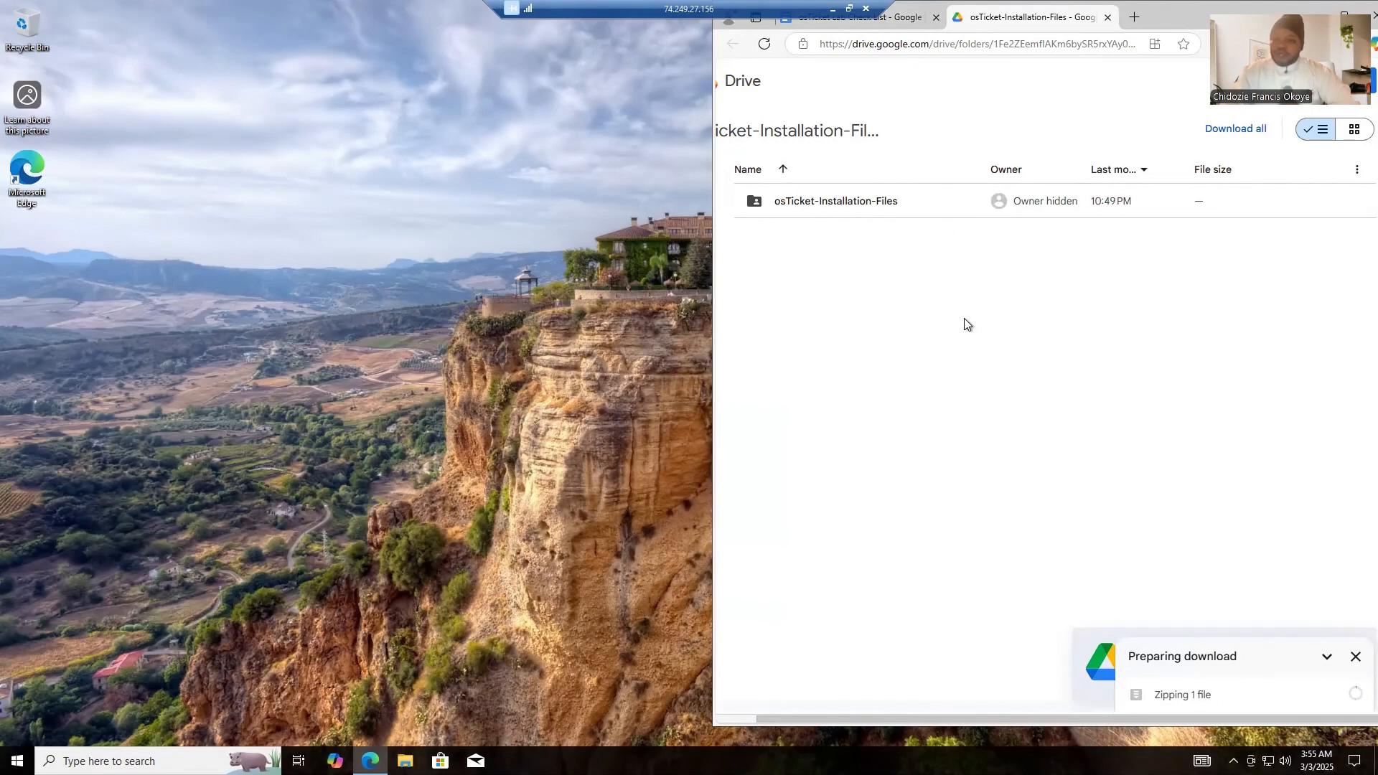
# - Return to the osTicket Lab Check List, bring its window fully into view, and review the listed installation steps
pyautogui.click(894, 23)
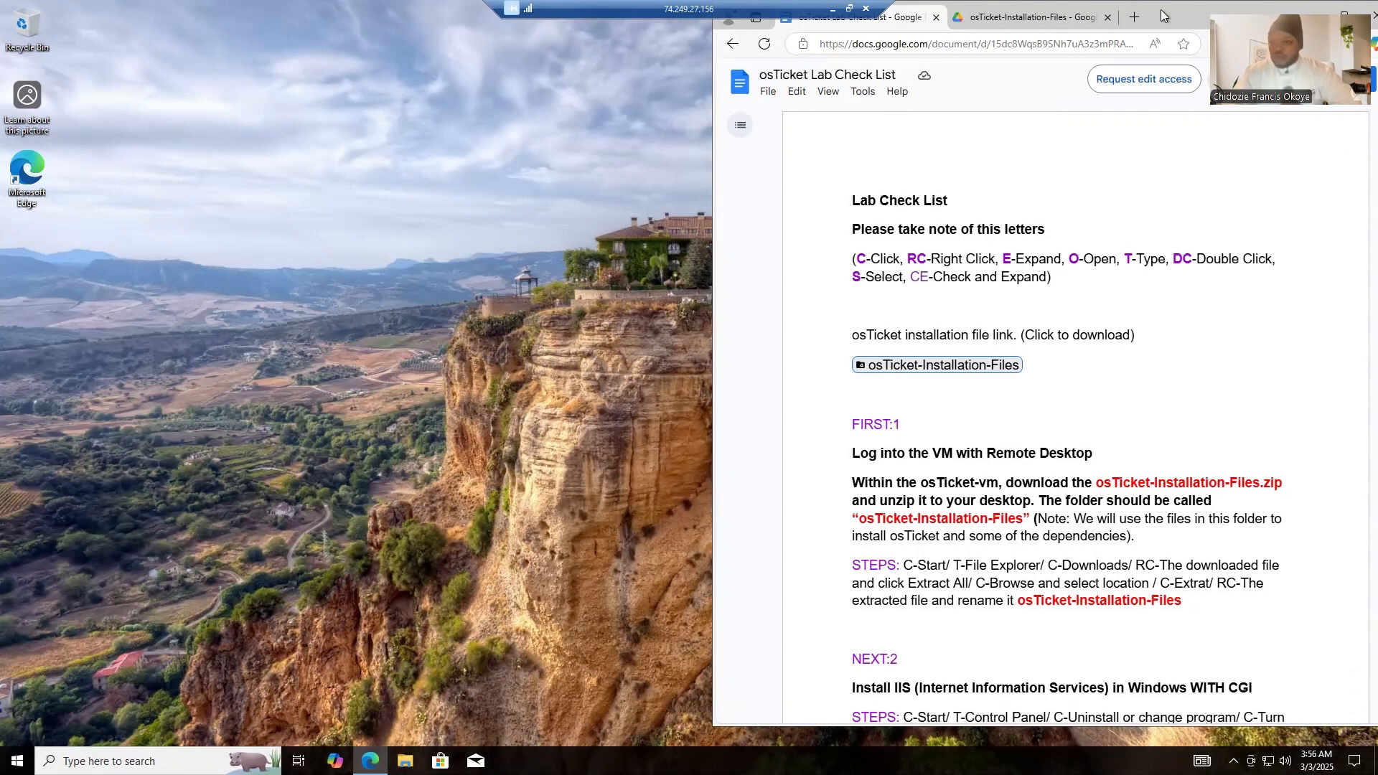
pyautogui.click(1031, 14)
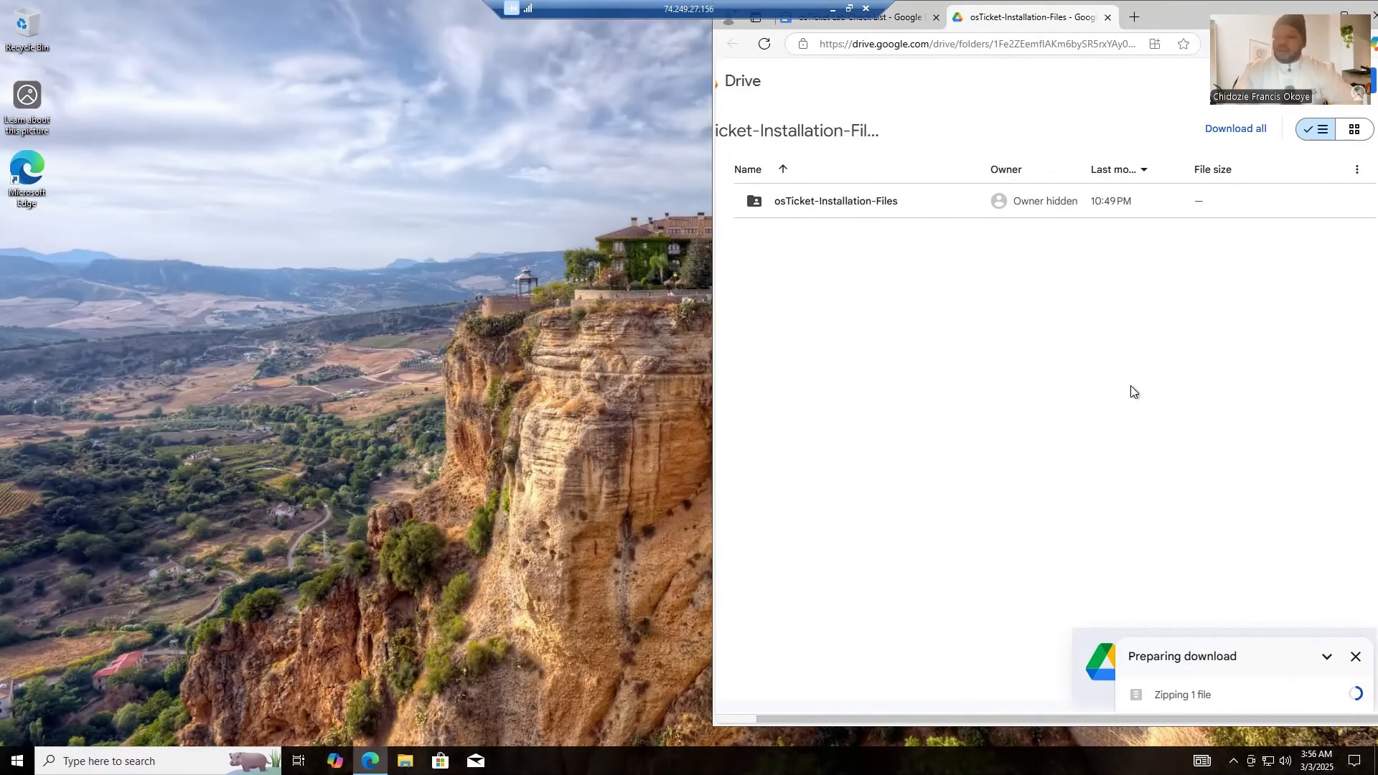
pyautogui.click(899, 21)
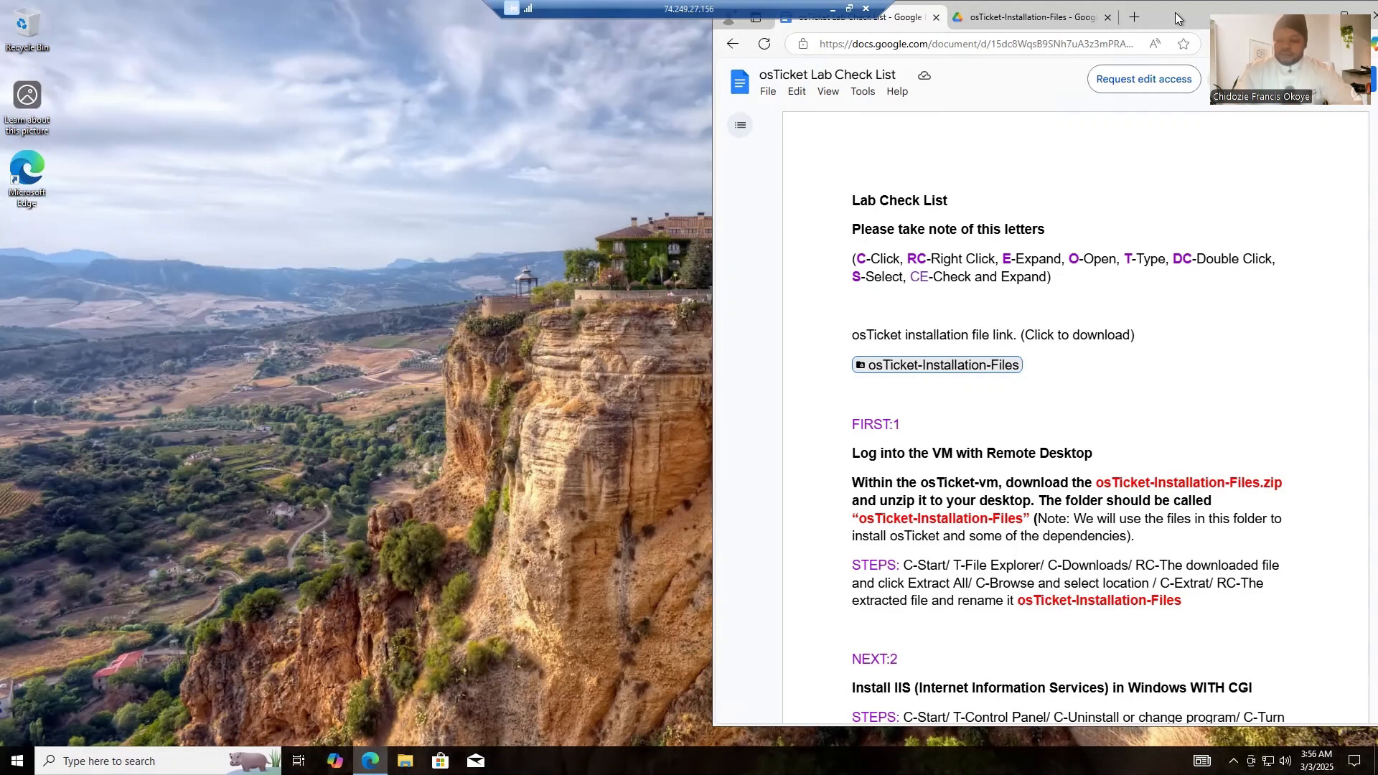
pyautogui.moveTo(1151, 18)
pyautogui.mouseDown()
pyautogui.moveTo(1131, 17)
pyautogui.moveTo(1153, 20)
pyautogui.mouseUp()
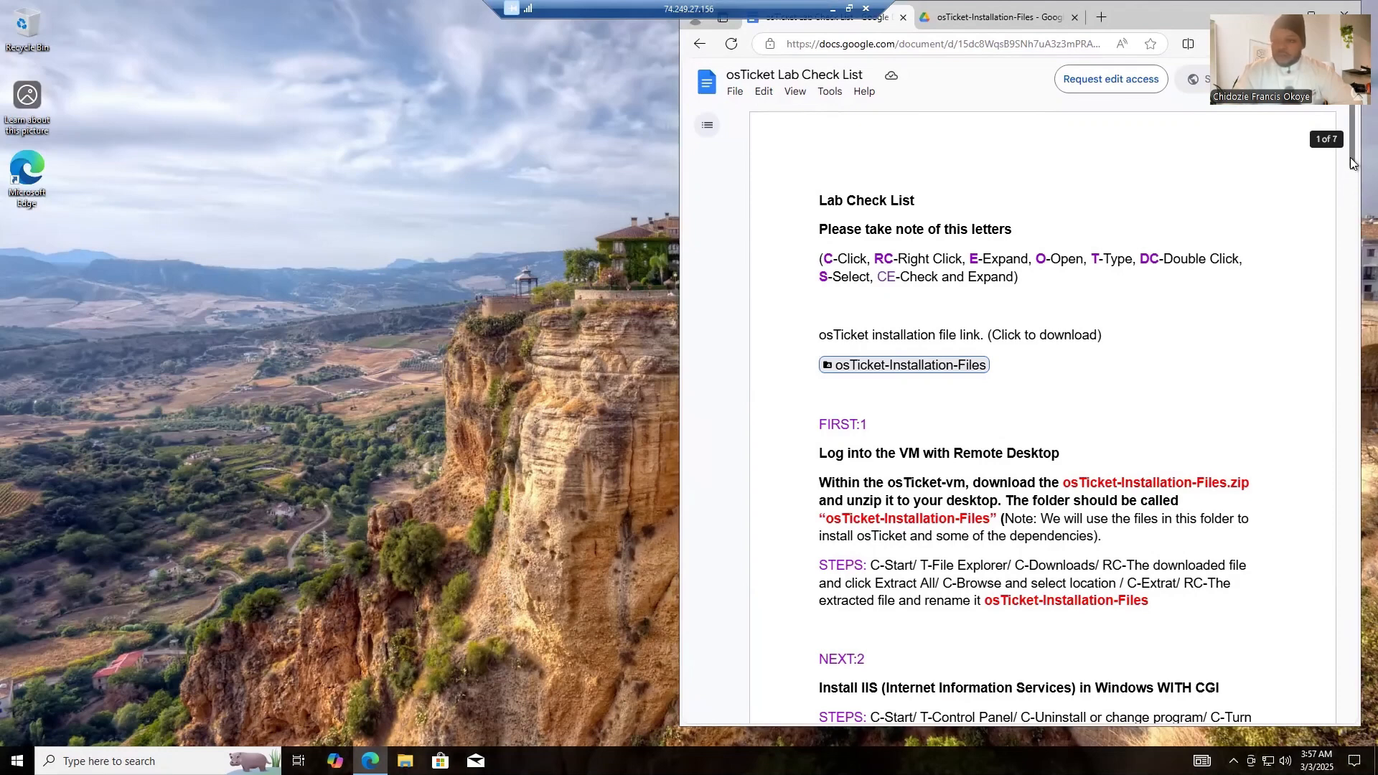
pyautogui.moveTo(1350, 164); pyautogui.dragTo(1336, 615)
pyautogui.scroll(20, 1331, 433)
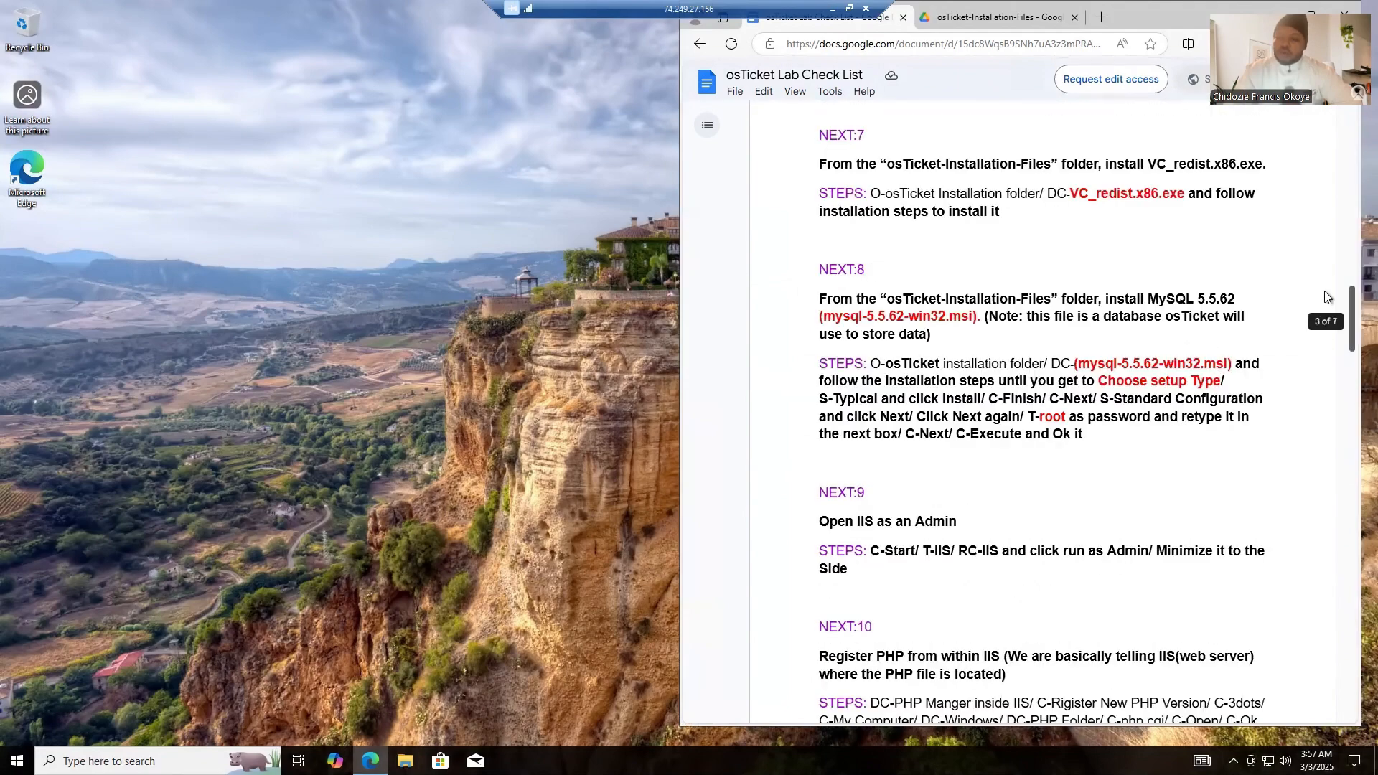
# - Go back to the beginning of the Lab Check List and return to the Google Drive page to check the download
pyautogui.scroll(15, 1328, 296)
pyautogui.scroll(5, 1321, 137)
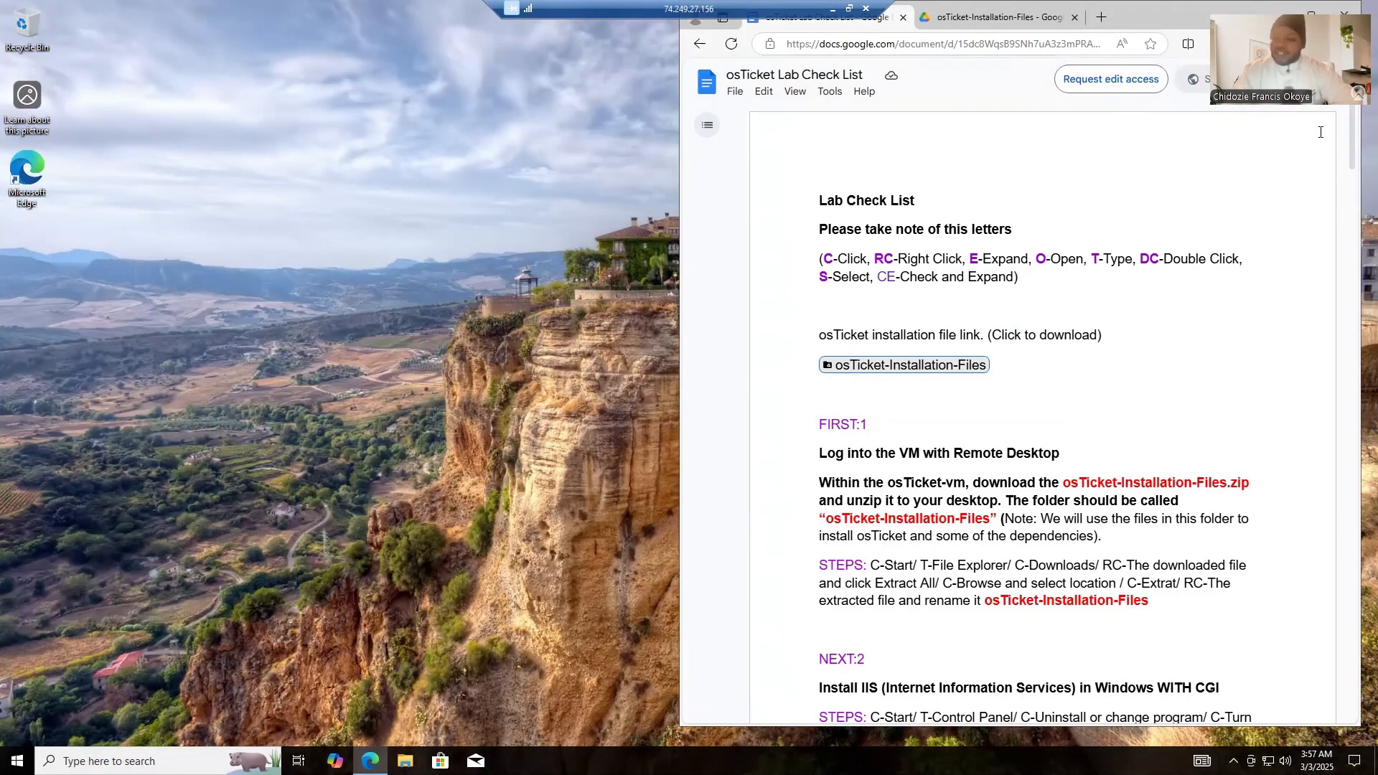
pyautogui.click(1010, 21)
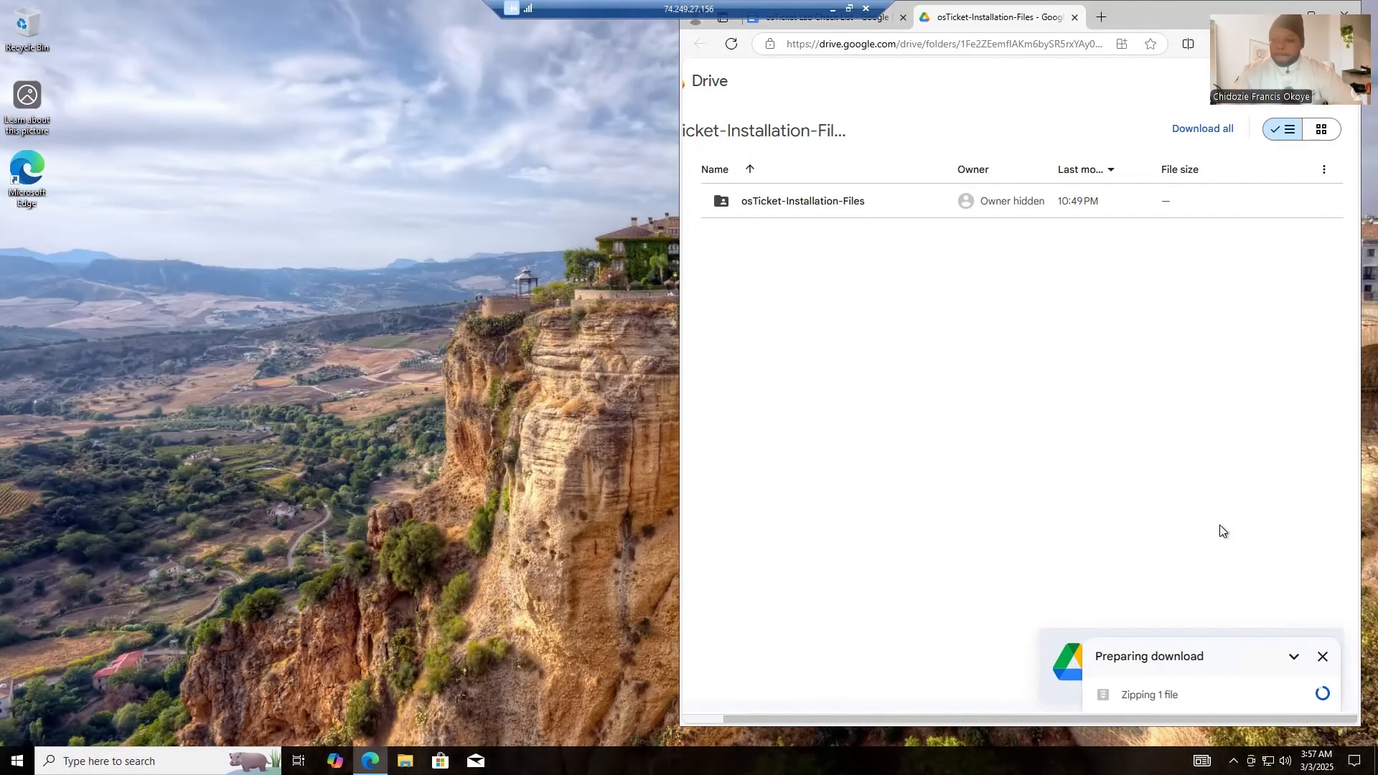
pyautogui.rightClick(510, 403)
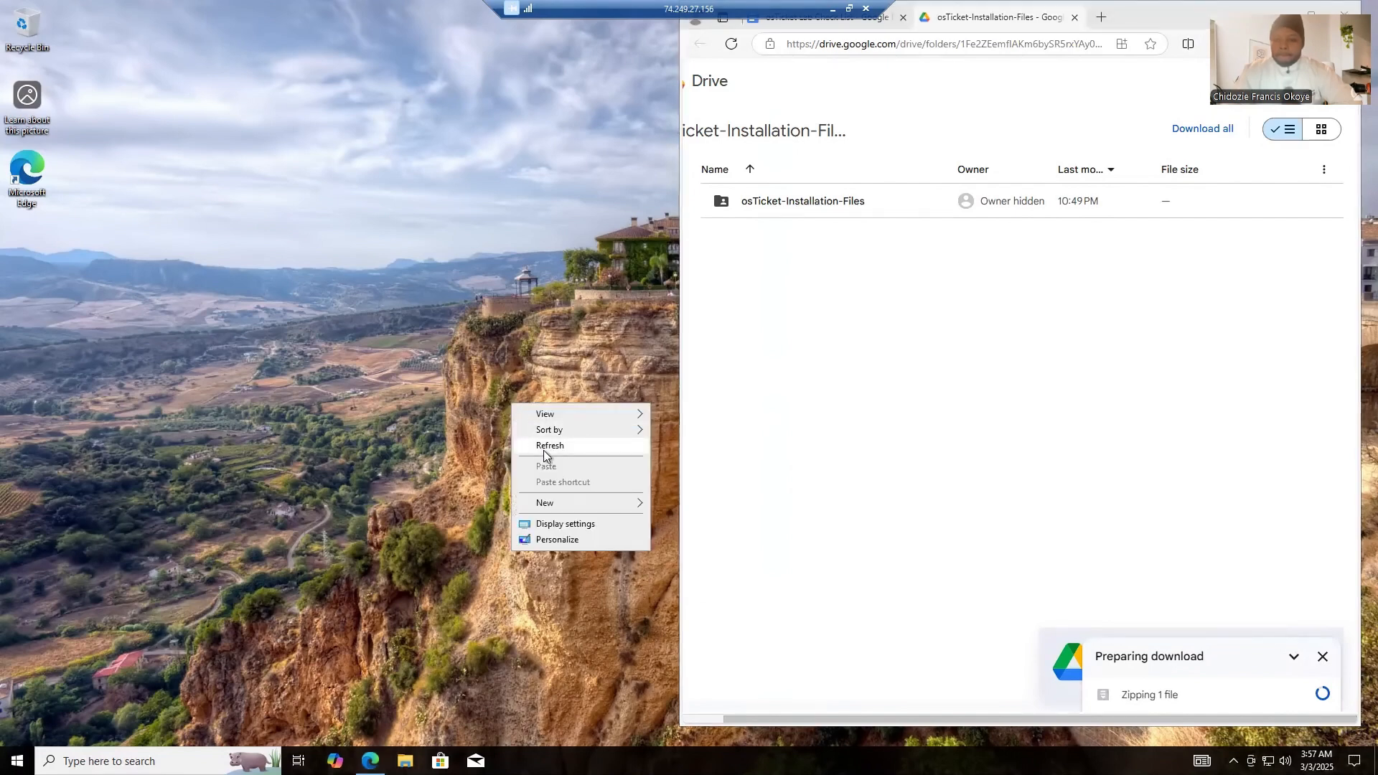
pyautogui.rightClick(543, 454)
pyautogui.click(574, 495)
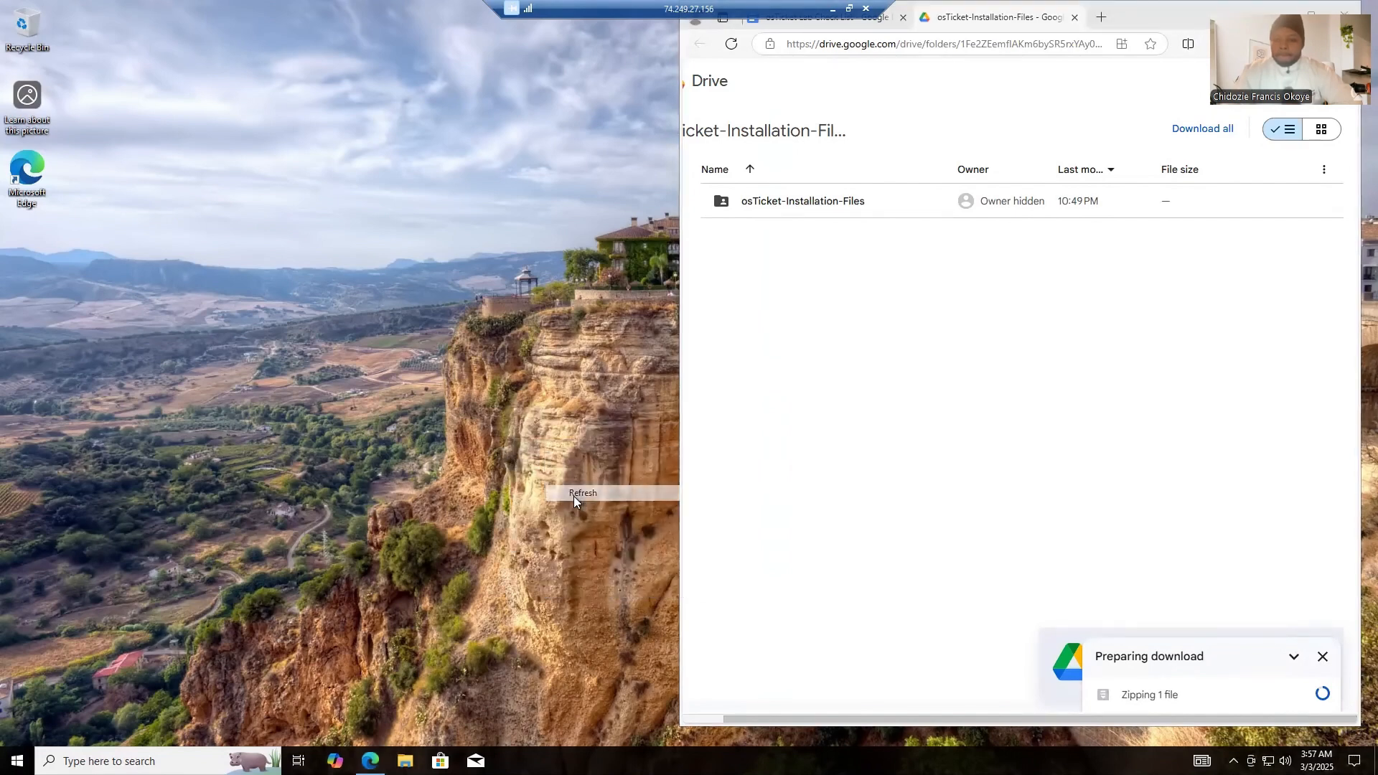
pyautogui.rightClick(456, 220)
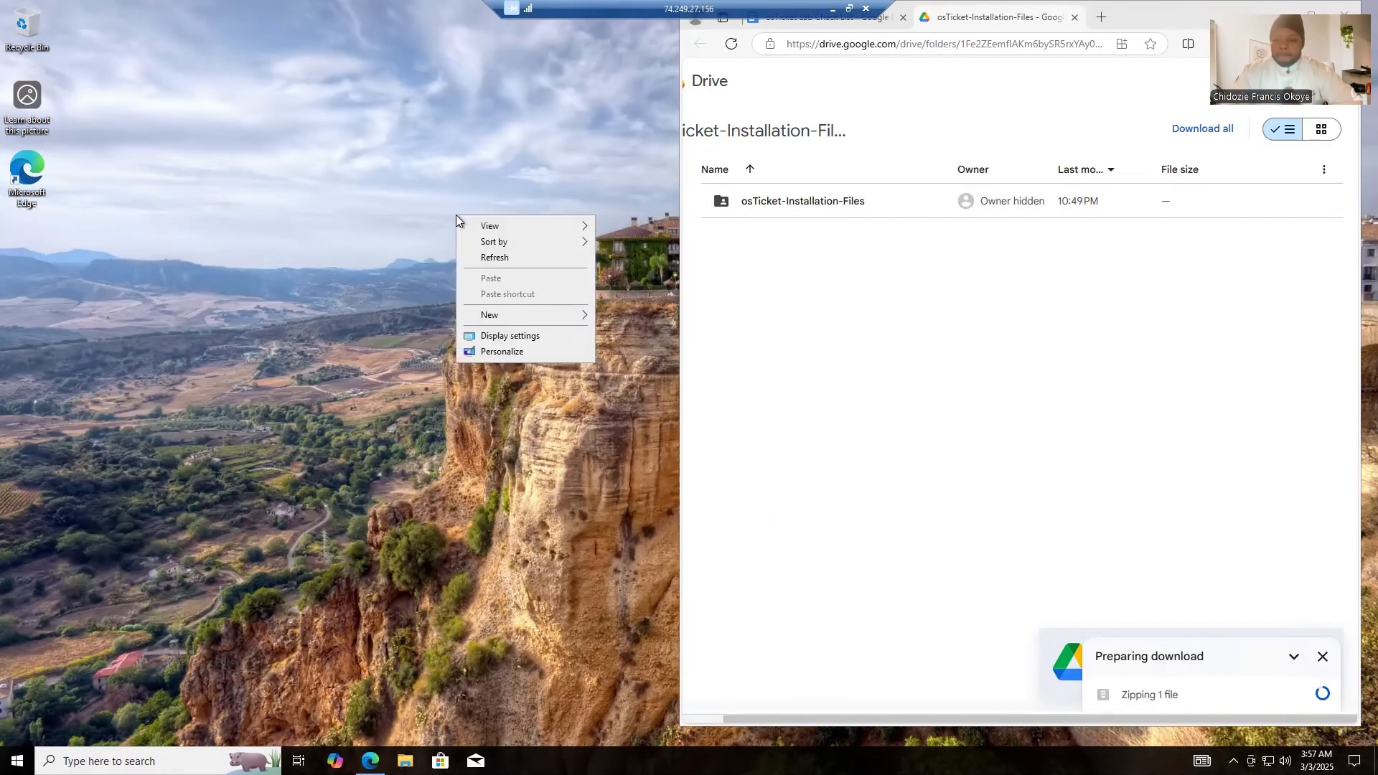
pyautogui.rightClick(505, 257)
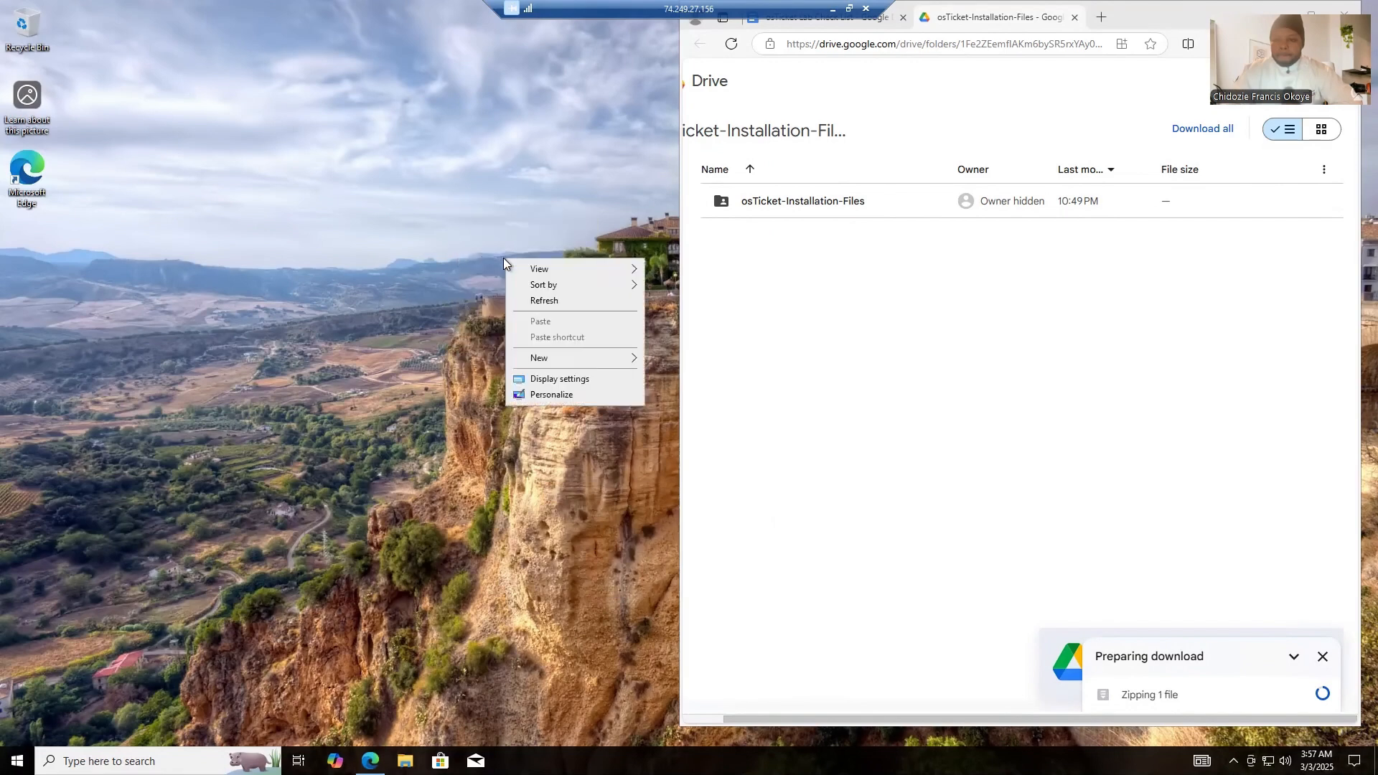
pyautogui.click(540, 303)
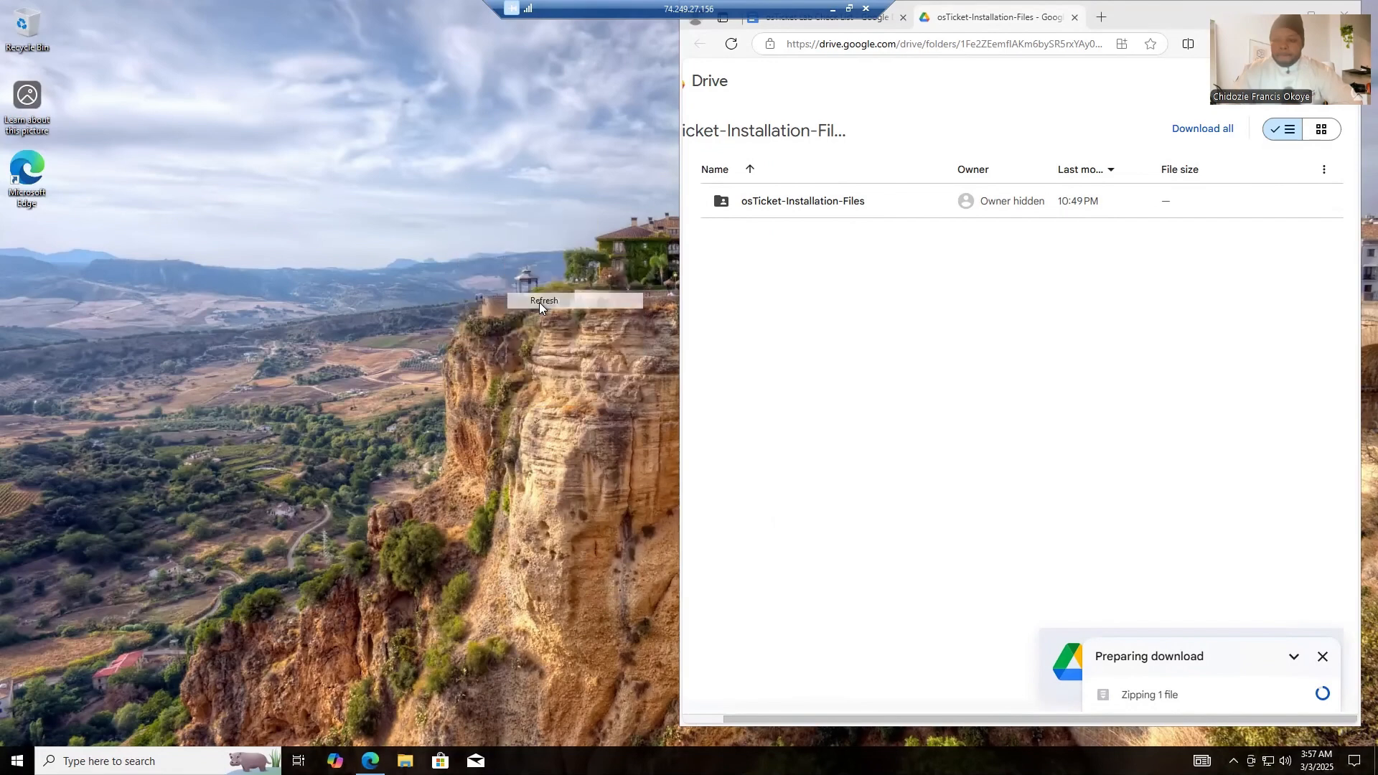
pyautogui.rightClick(492, 231)
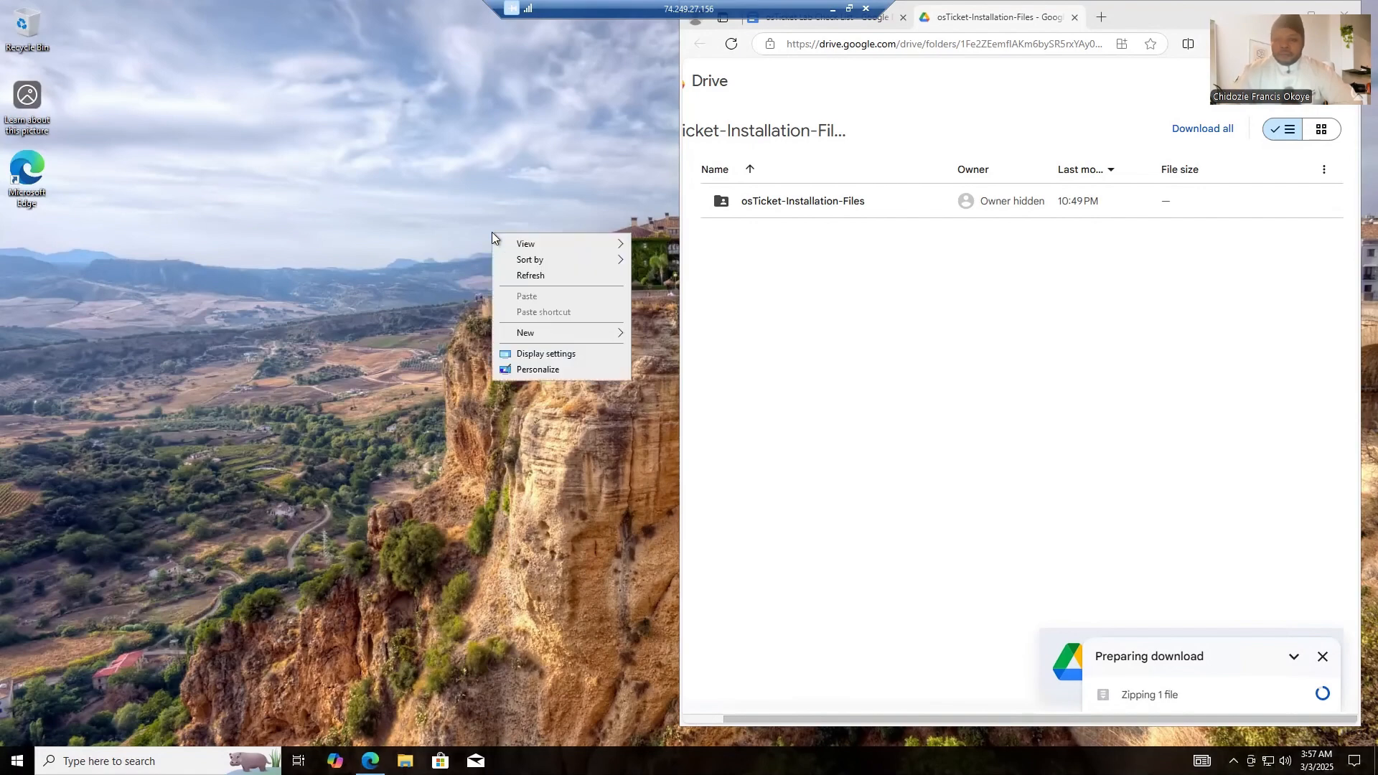
pyautogui.click(533, 278)
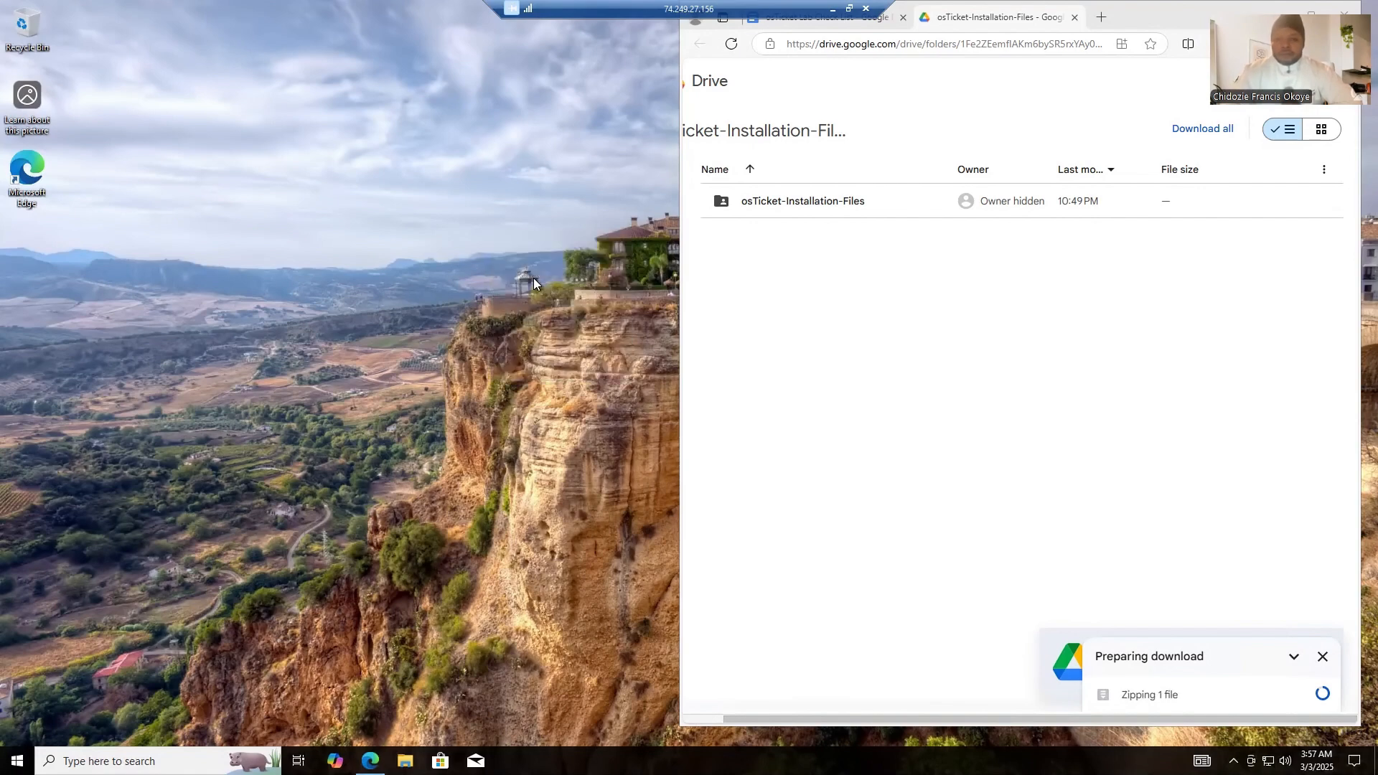
pyautogui.rightClick(480, 230)
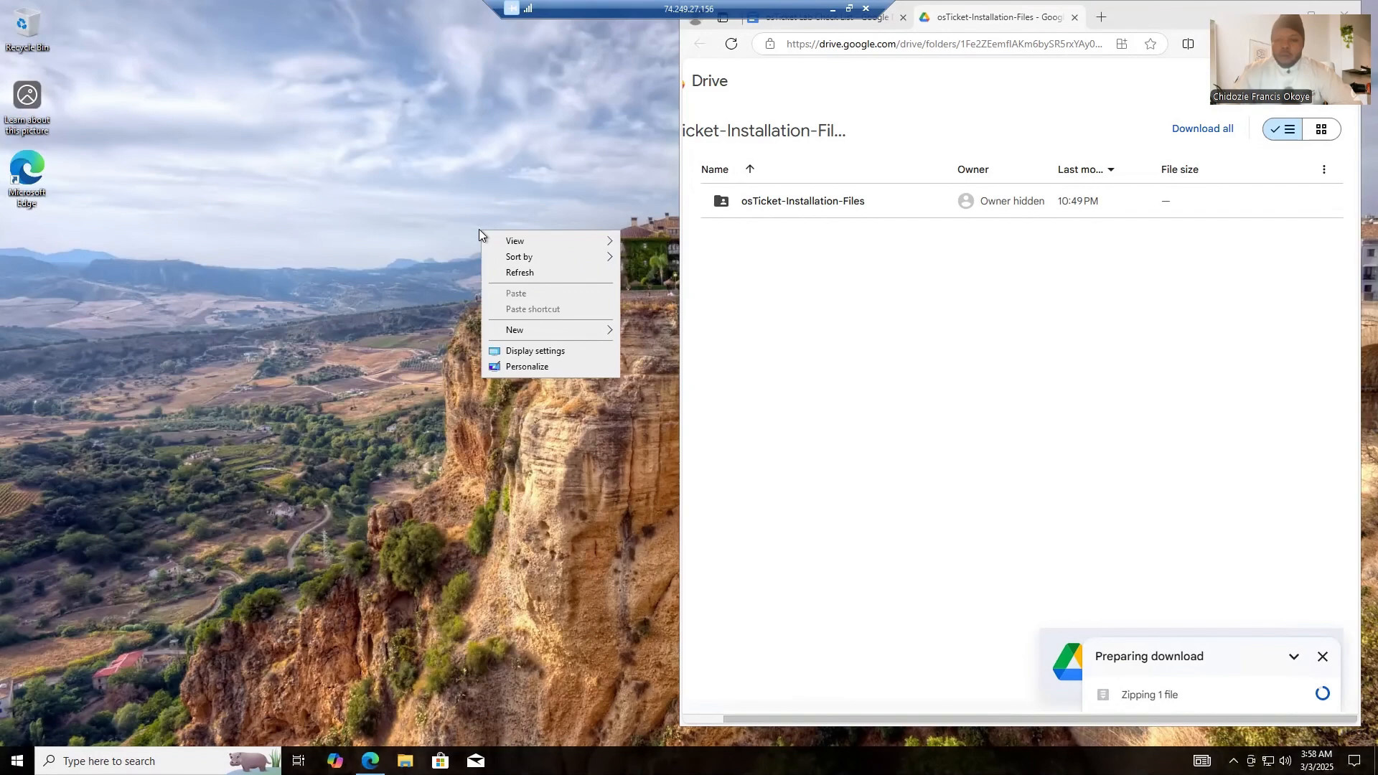
pyautogui.click(511, 272)
pyautogui.rightClick(460, 194)
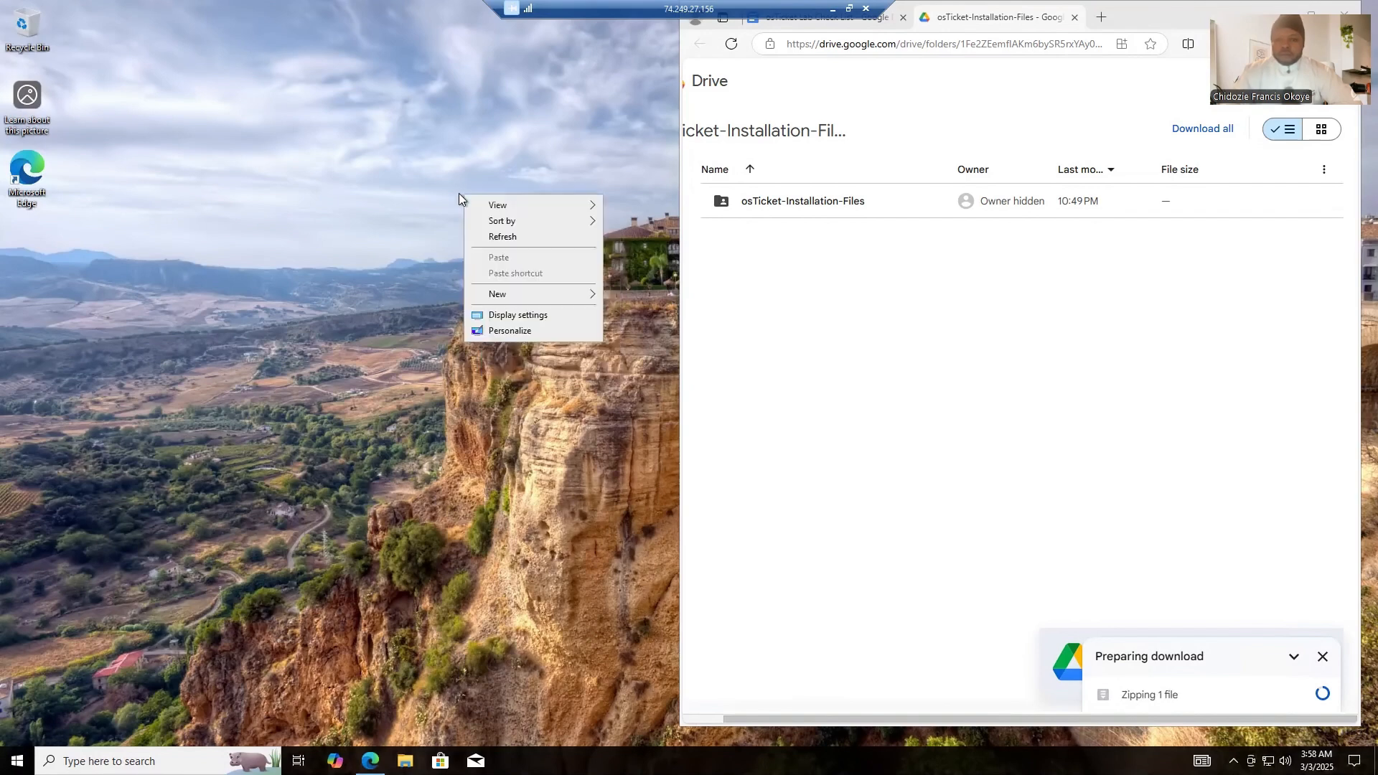
pyautogui.click(505, 237)
pyautogui.rightClick(458, 153)
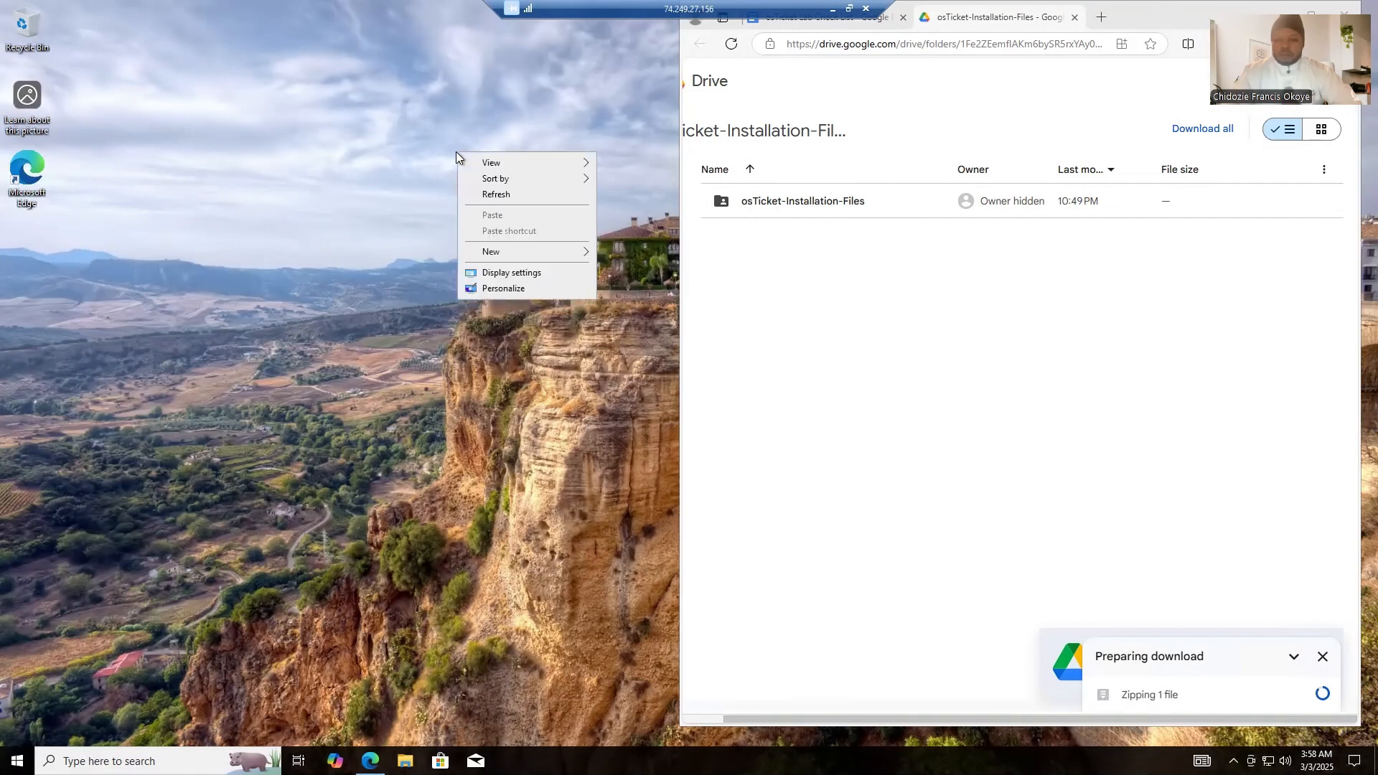
pyautogui.click(484, 195)
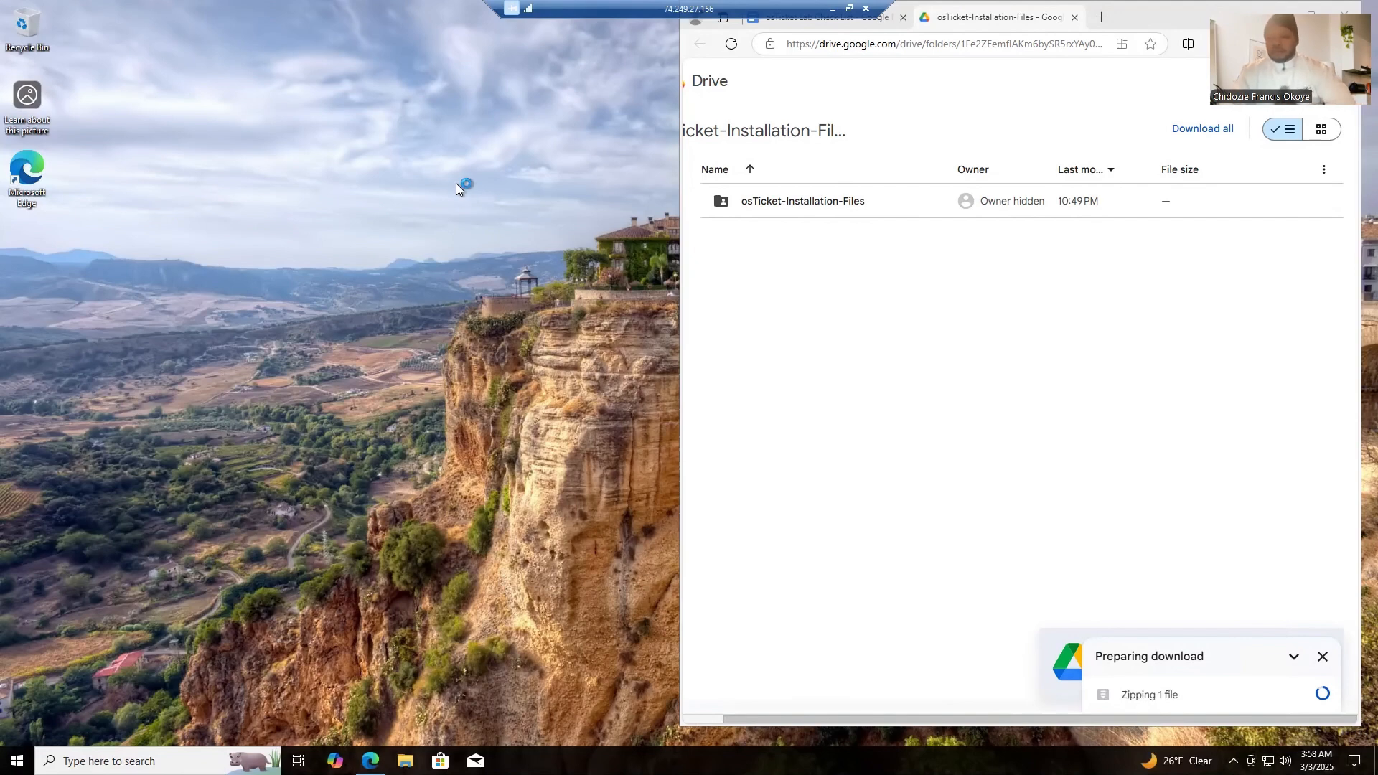
pyautogui.click(868, 28)
pyautogui.click(998, 17)
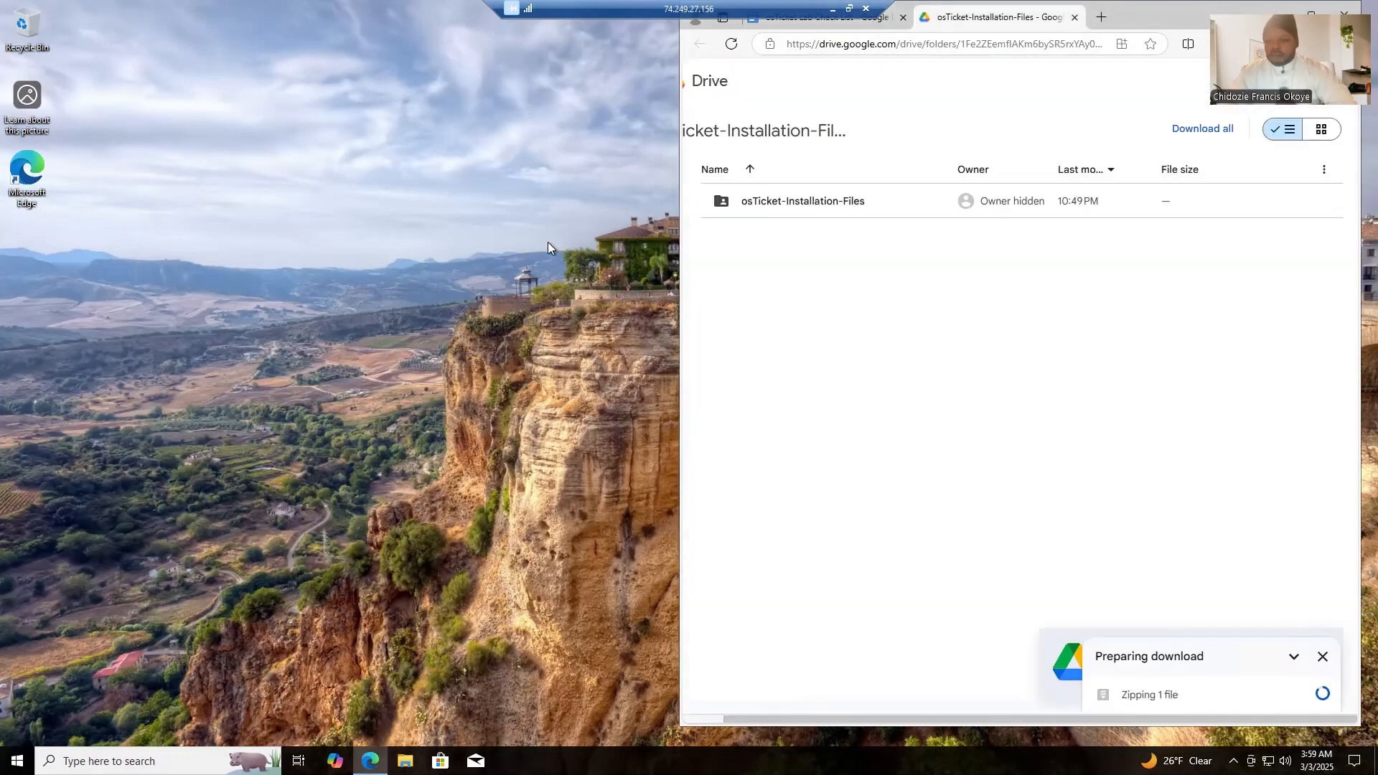
pyautogui.rightClick(393, 316)
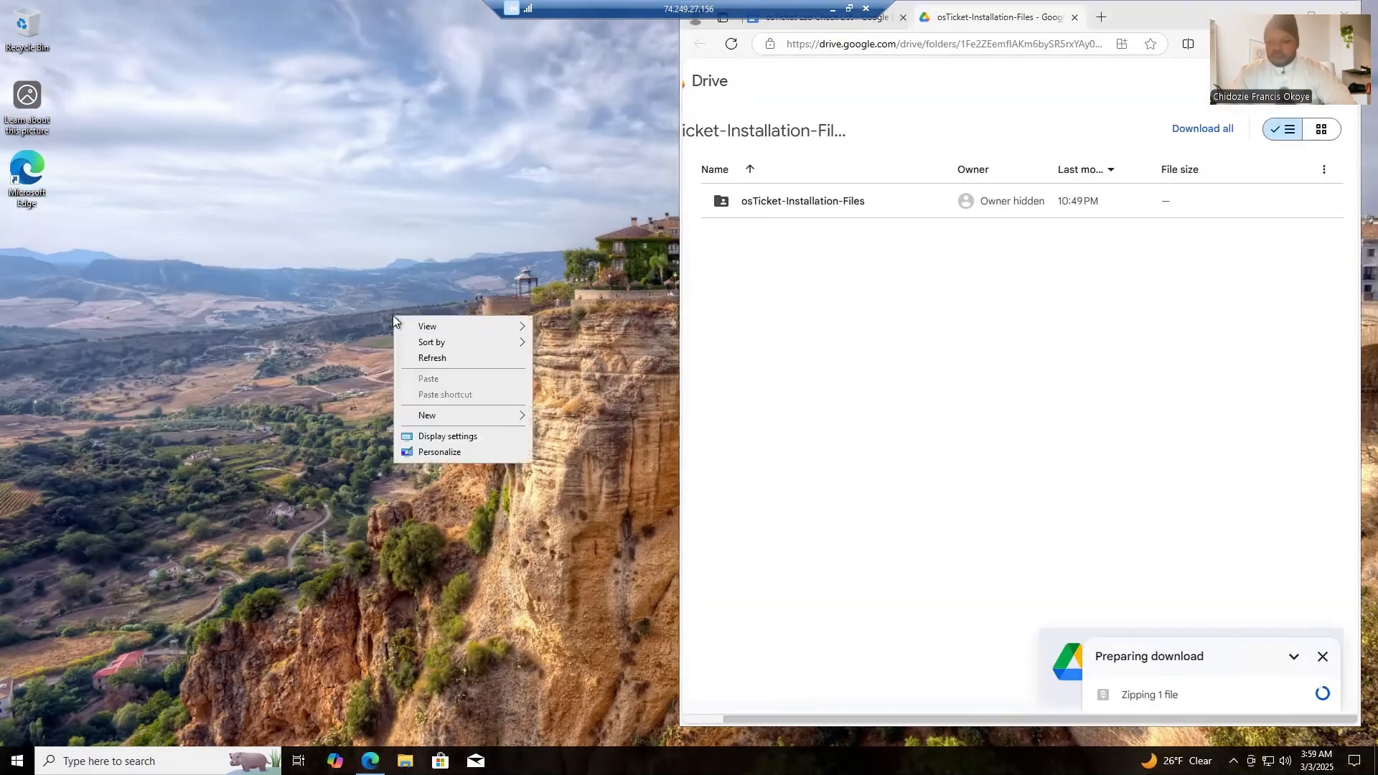
pyautogui.click(440, 359)
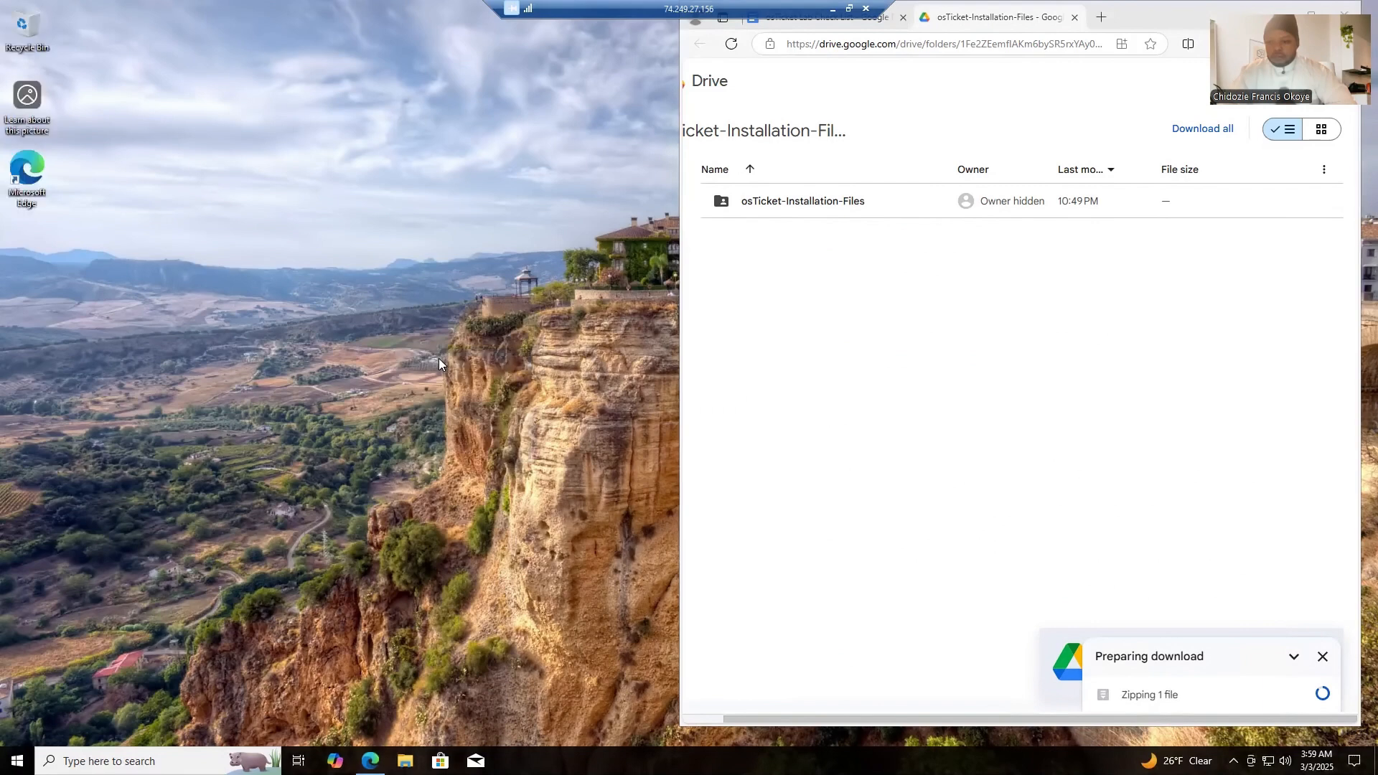
pyautogui.rightClick(438, 358)
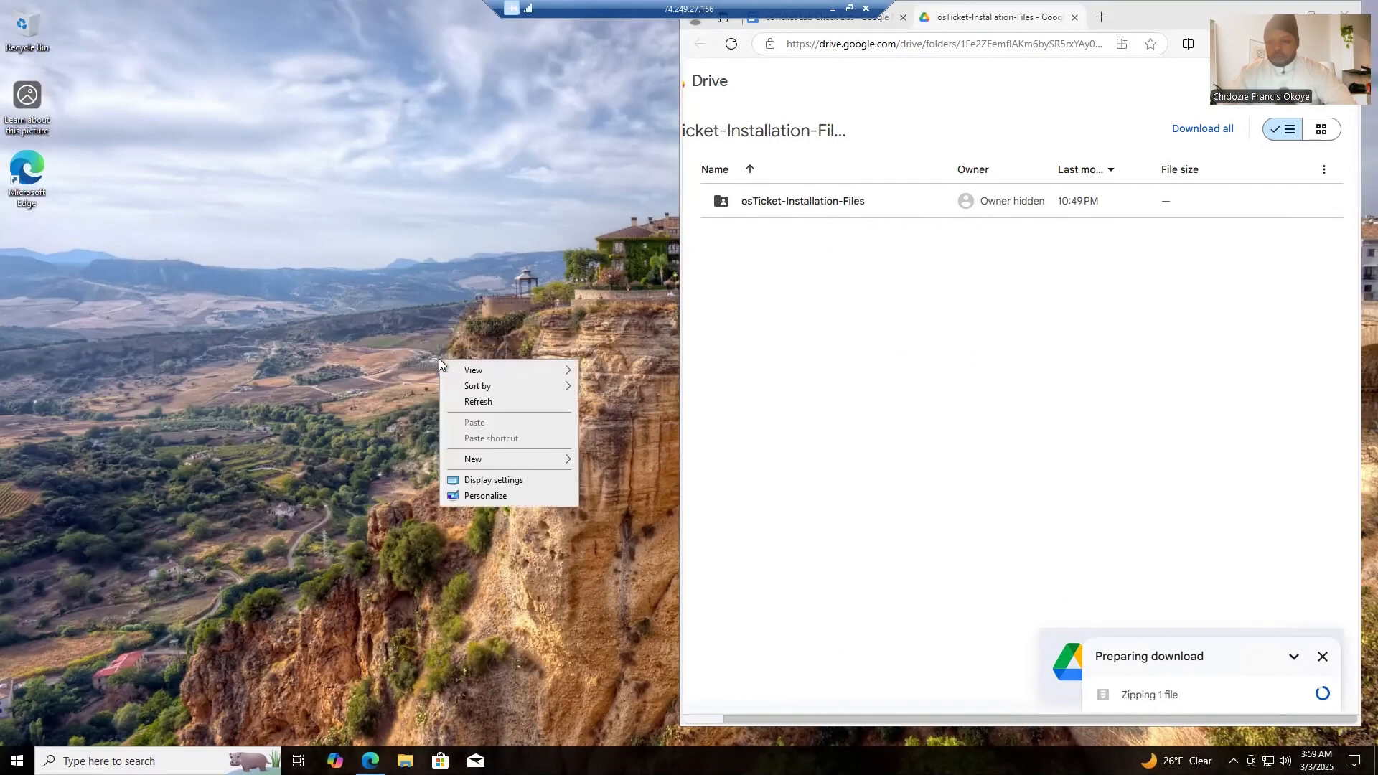
pyautogui.click(474, 404)
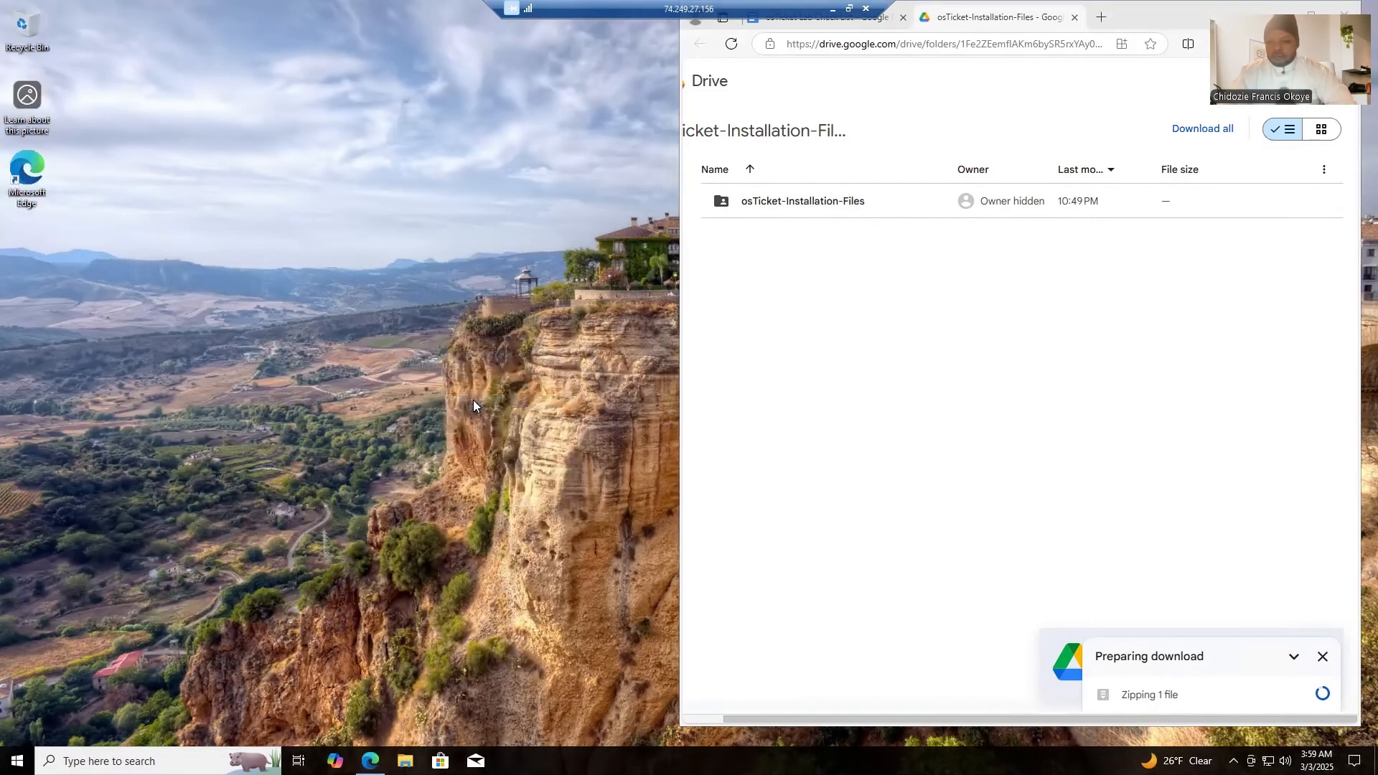
pyautogui.rightClick(473, 405)
pyautogui.click(512, 444)
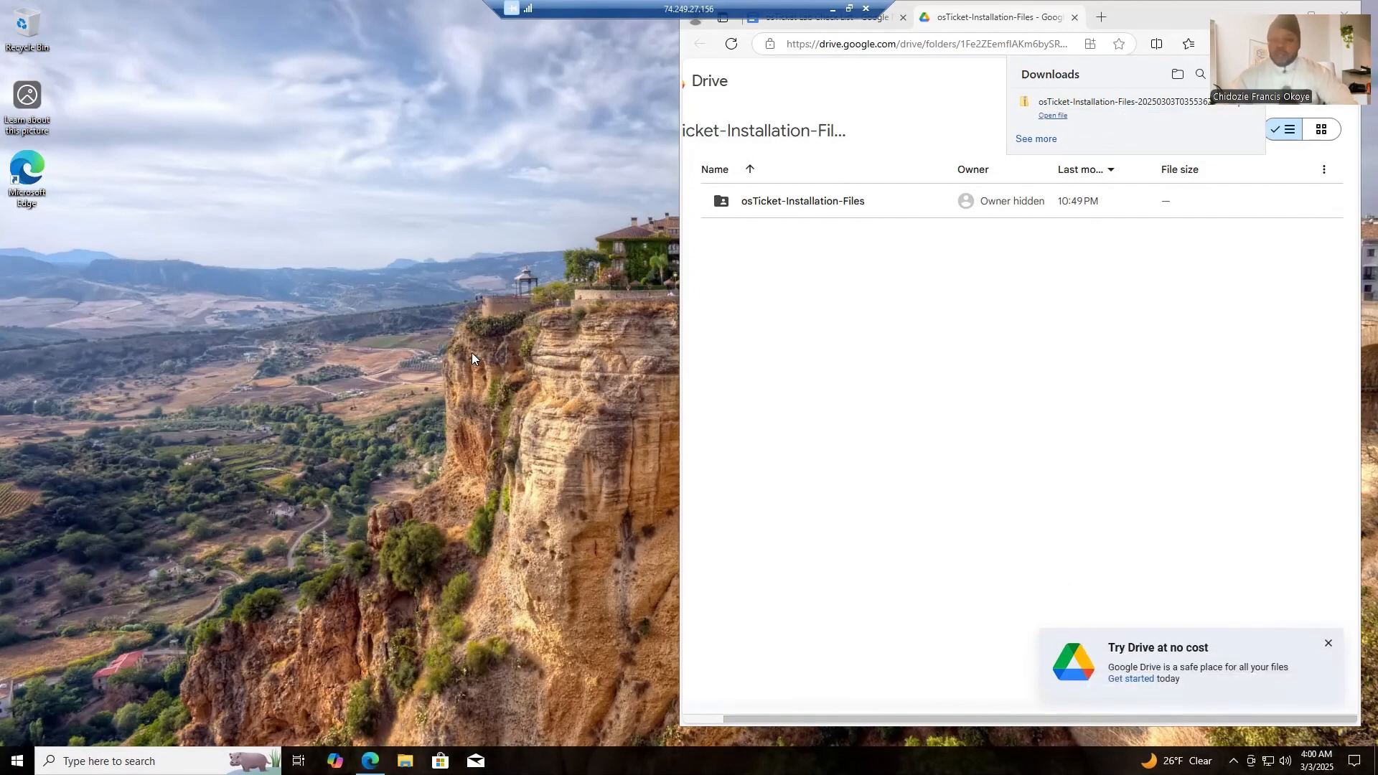
pyautogui.rightClick(480, 322)
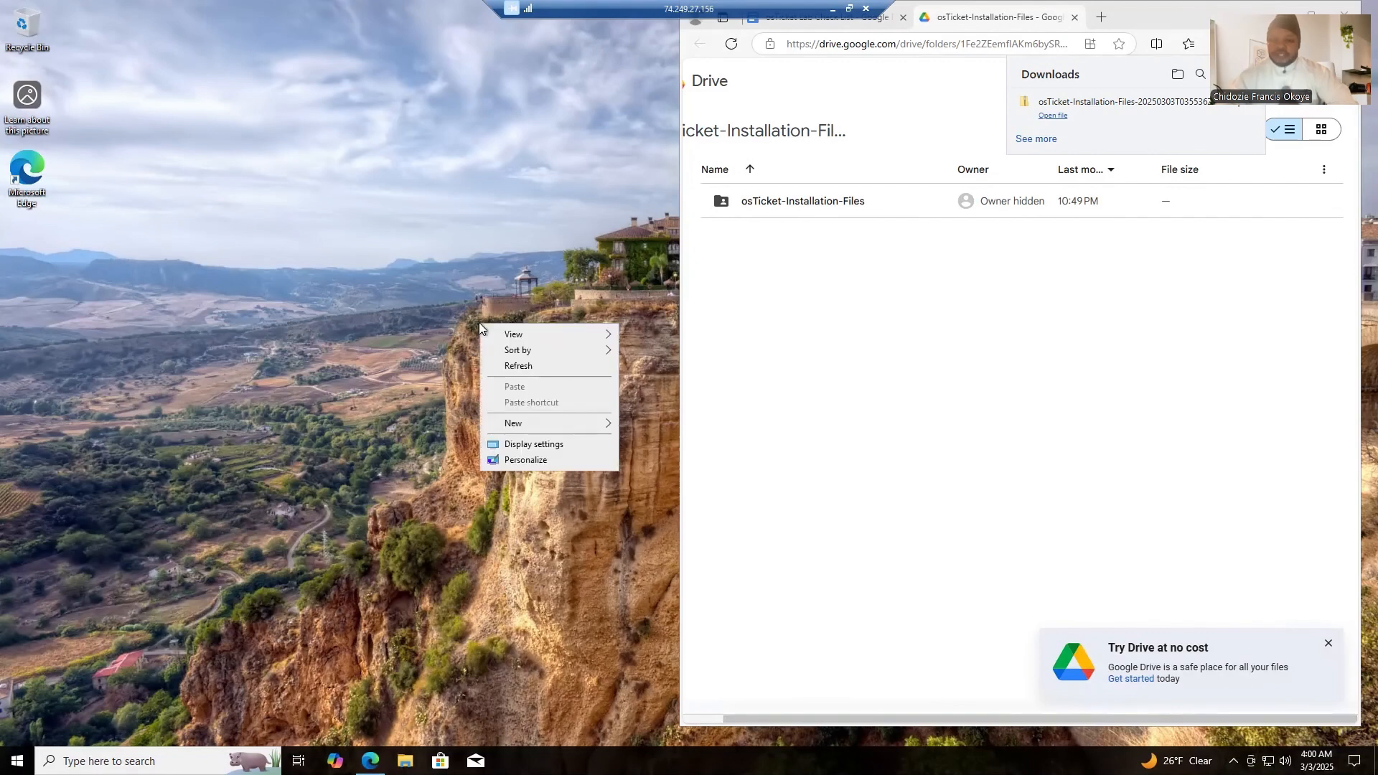
pyautogui.click(518, 368)
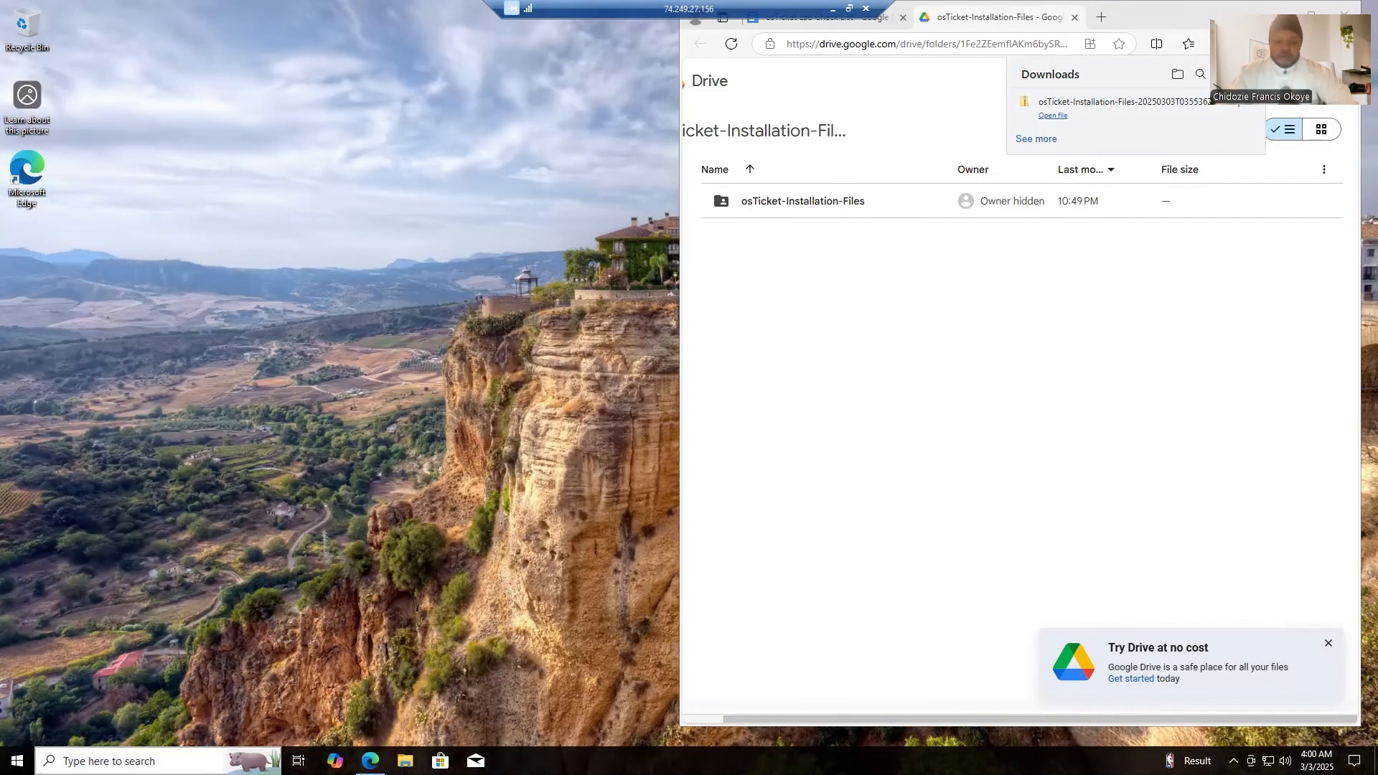
# - Find and open File Explorer, narrow its window and move it clear of the browser window
pyautogui.press('super+s')
pyautogui.write('fil')
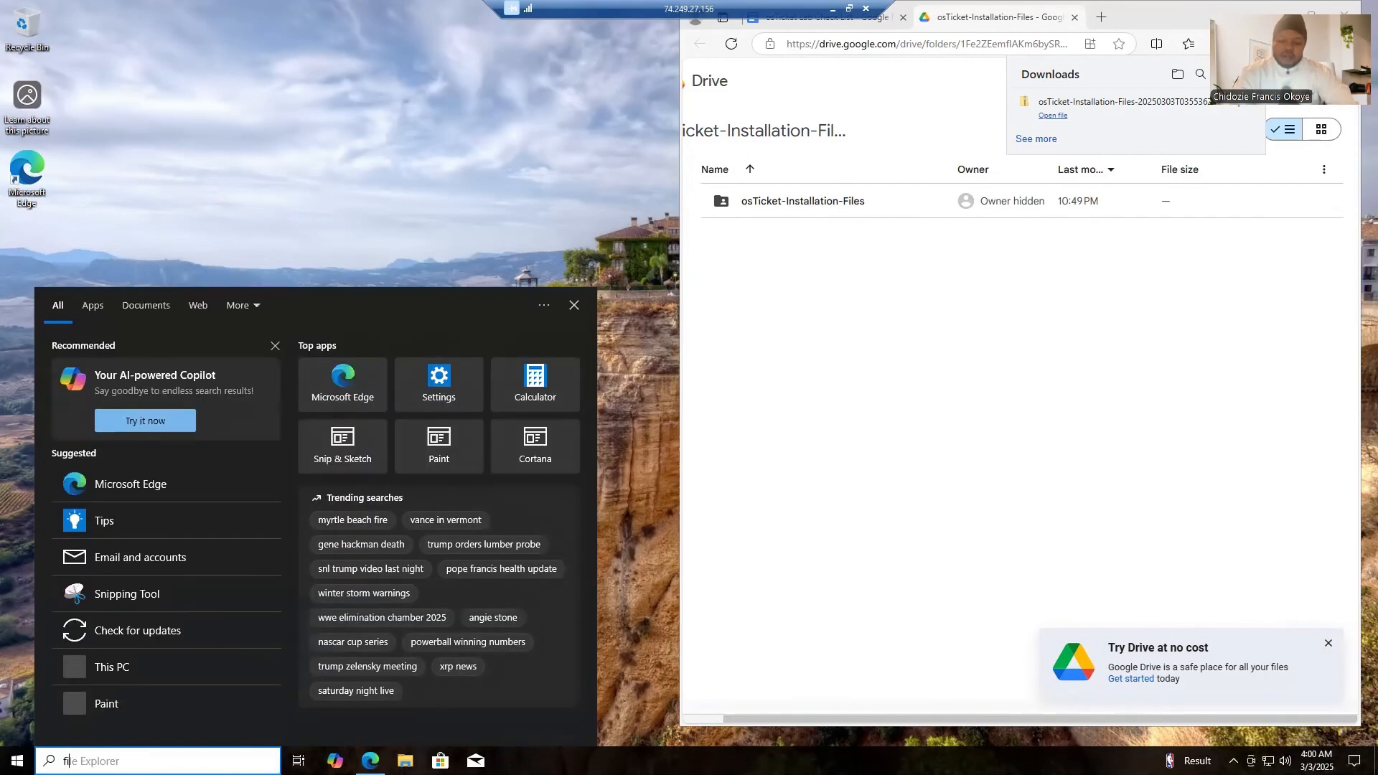
pyautogui.write('e')
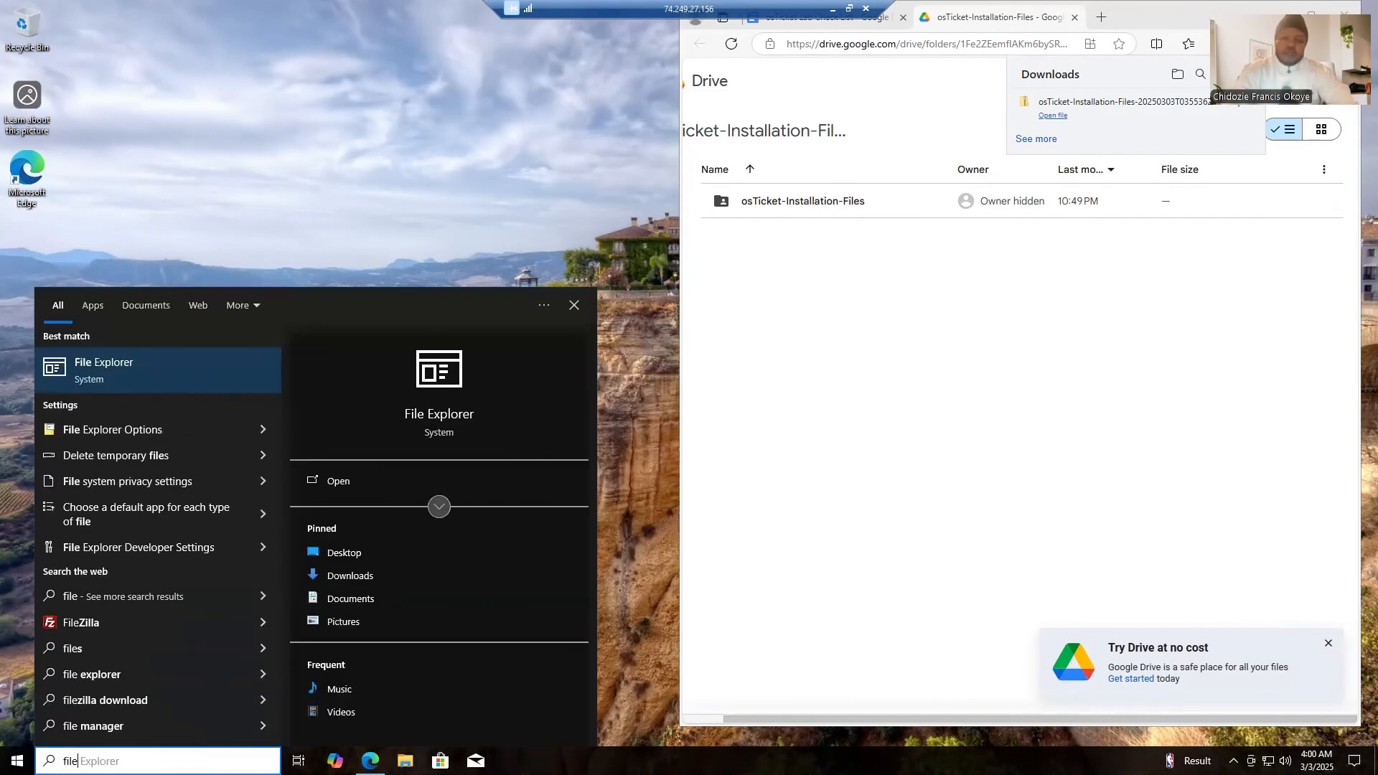
pyautogui.click(182, 384)
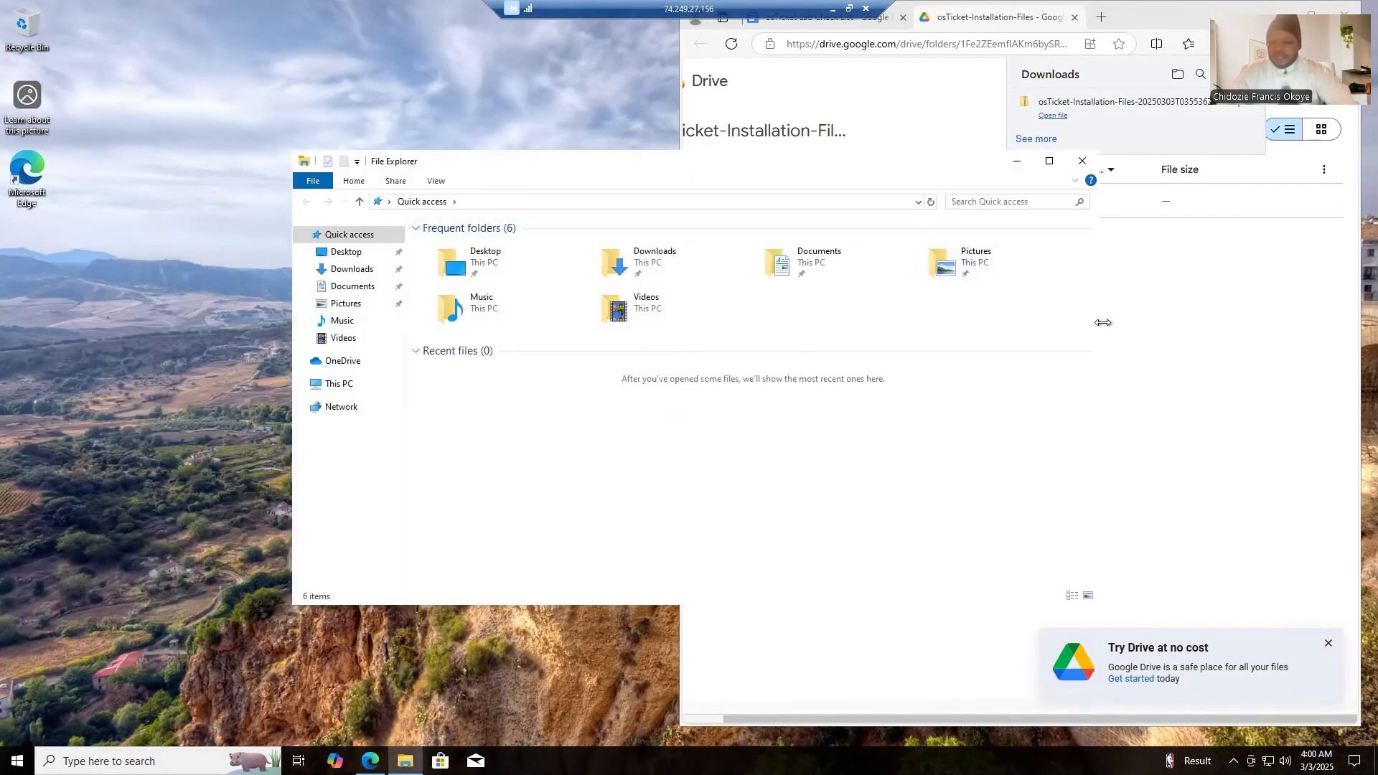
pyautogui.moveTo(1102, 323); pyautogui.dragTo(651, 345)
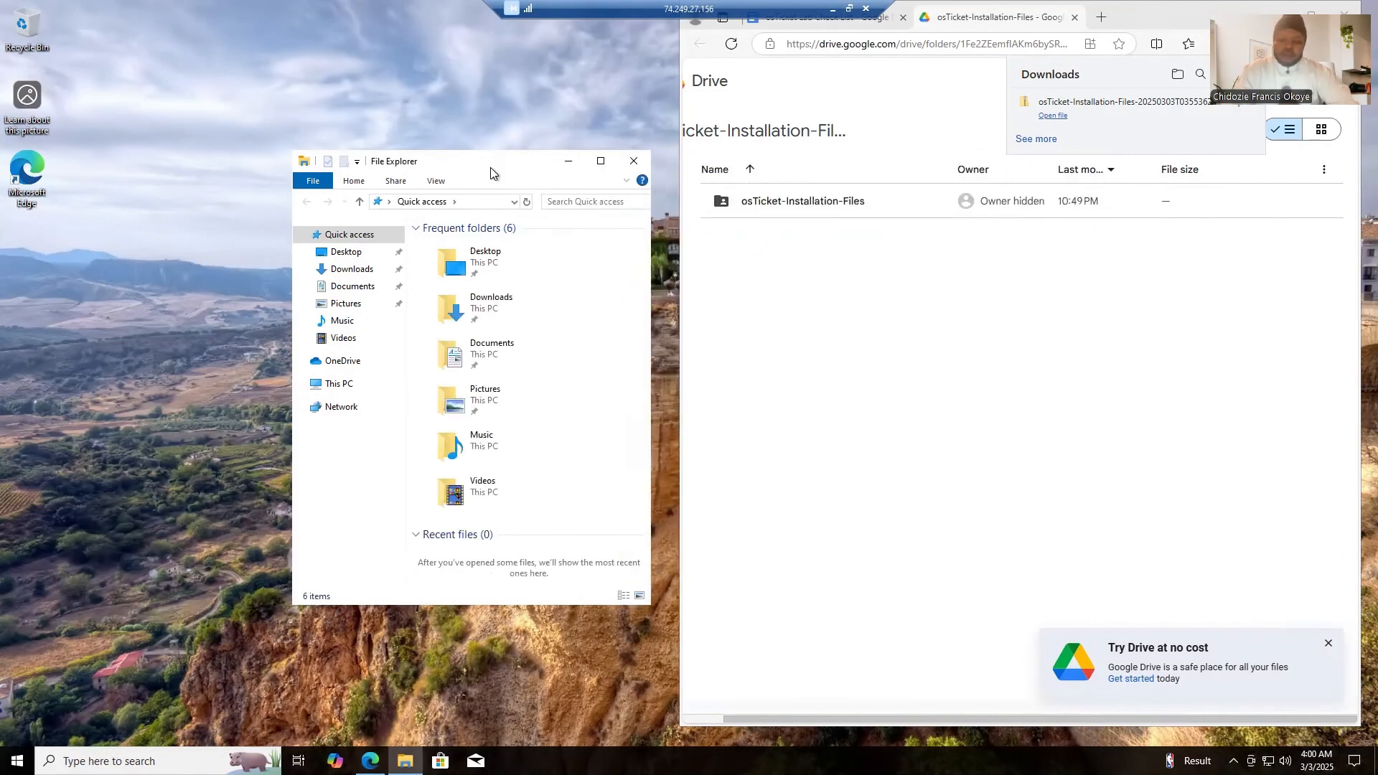
pyautogui.moveTo(490, 173); pyautogui.dragTo(373, 80)
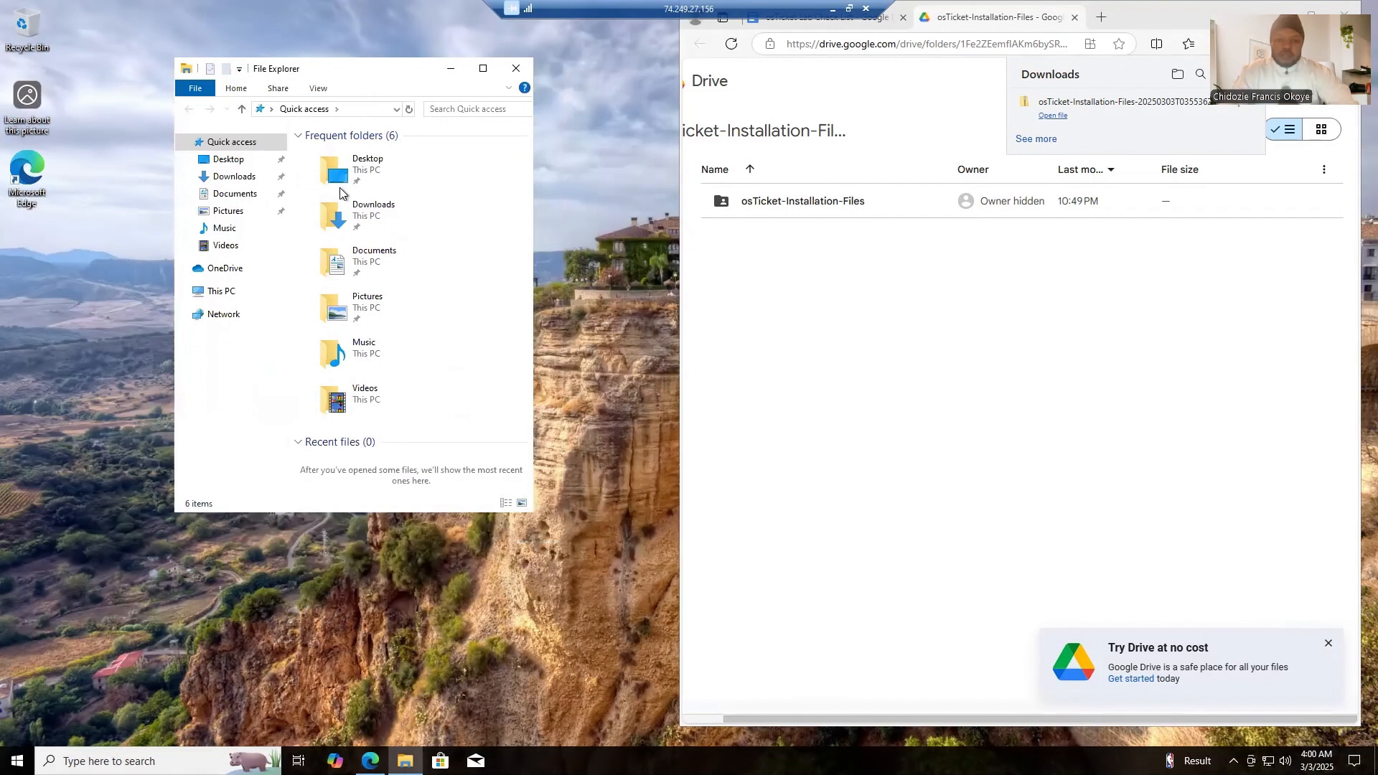
# - Open the Downloads folder and display the downloaded zip file as a large icon
pyautogui.click(222, 178)
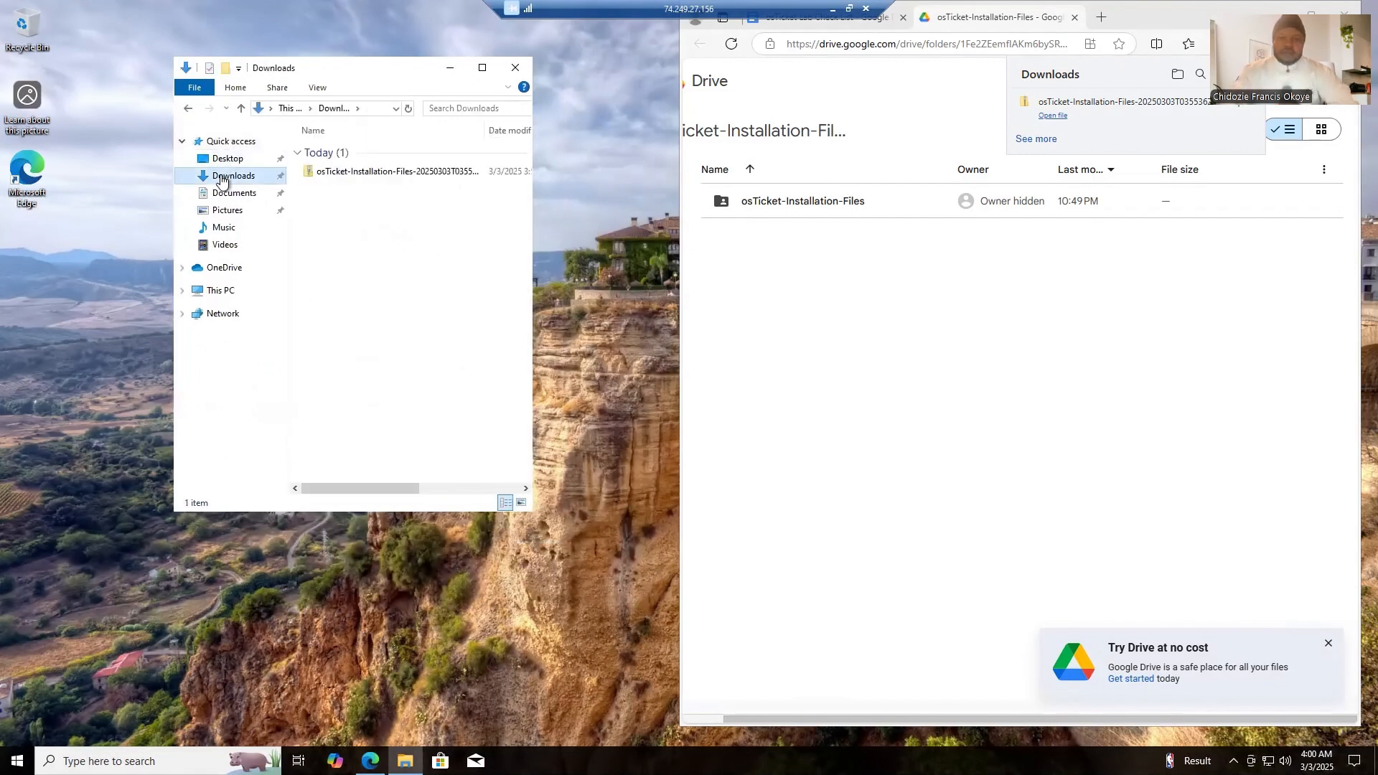
pyautogui.rightClick(338, 211)
pyautogui.moveTo(394, 233)
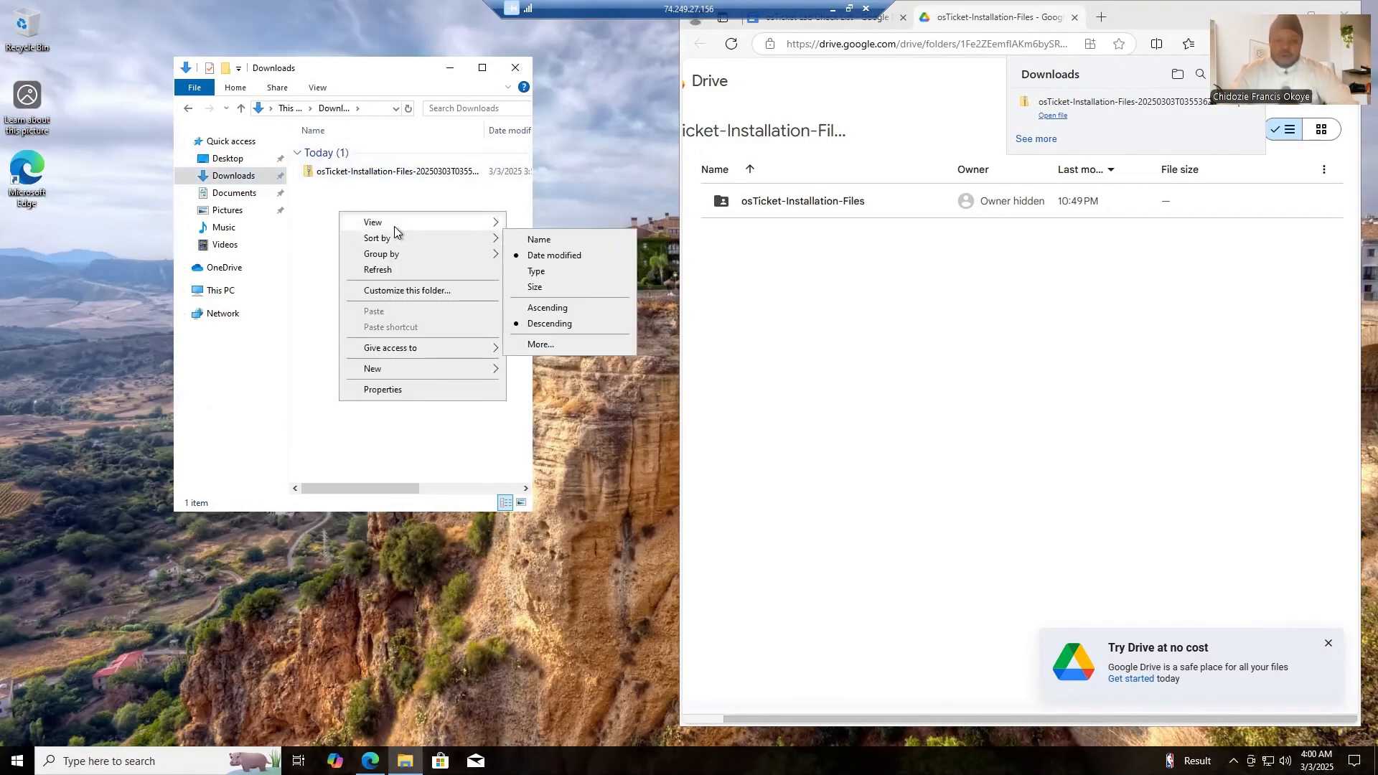
pyautogui.click(538, 241)
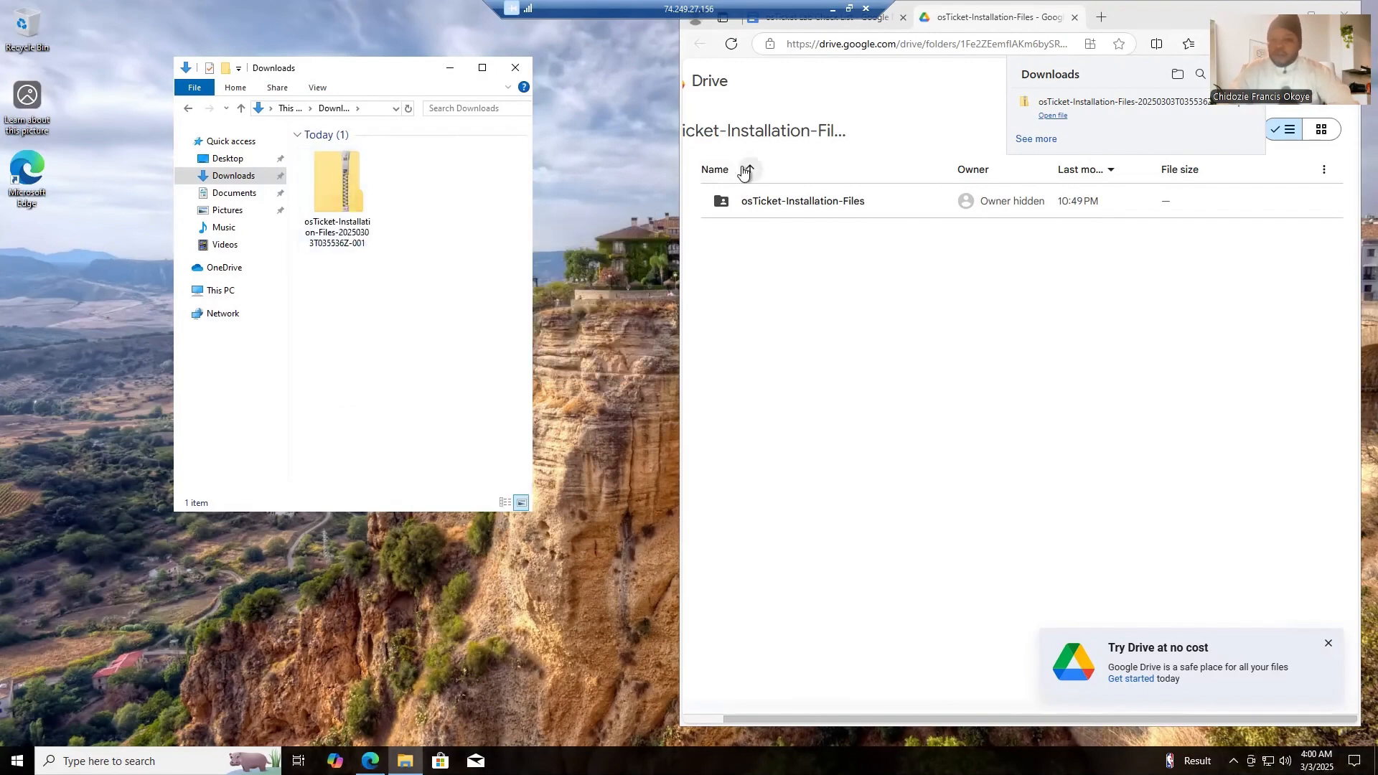
# - Extract the downloaded osTicket zip file to the Desktop and close both File Explorer windows
pyautogui.click(841, 24)
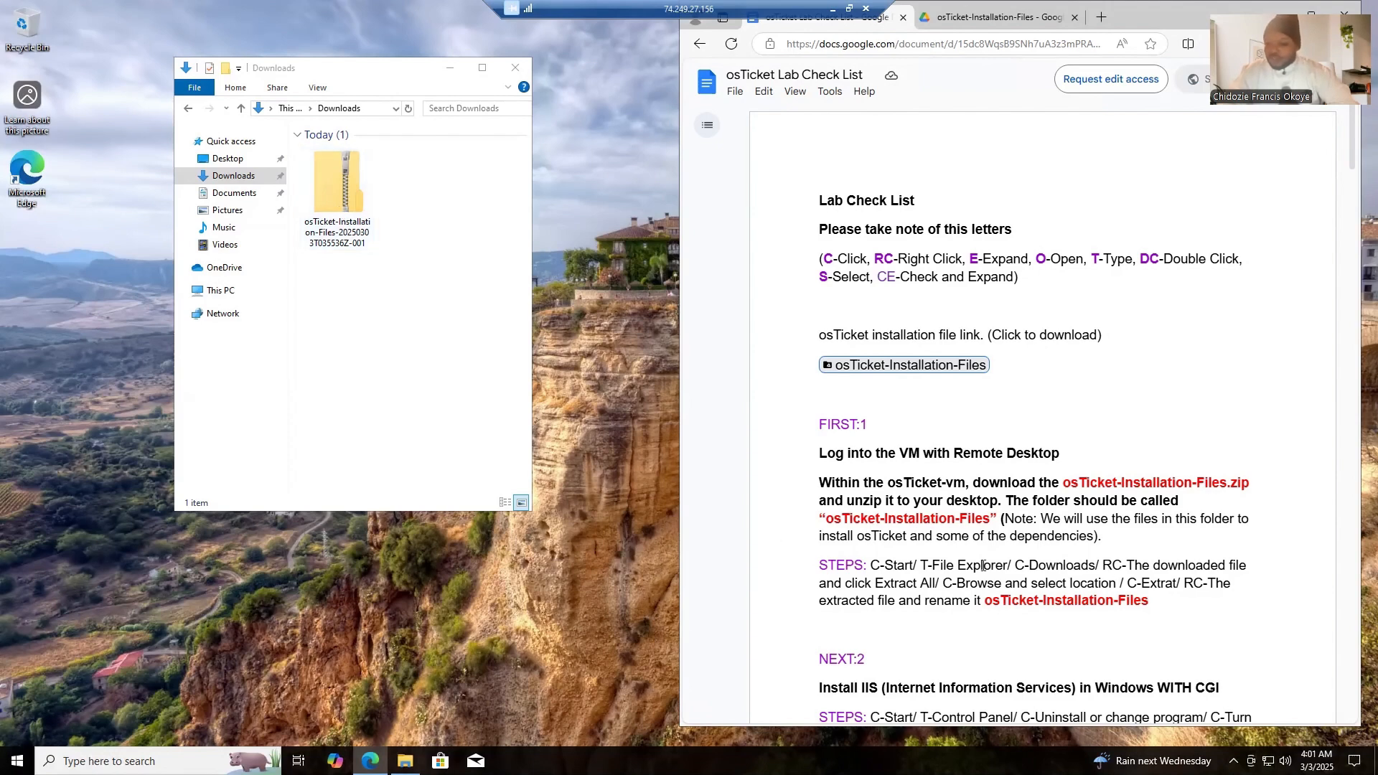
pyautogui.rightClick(340, 204)
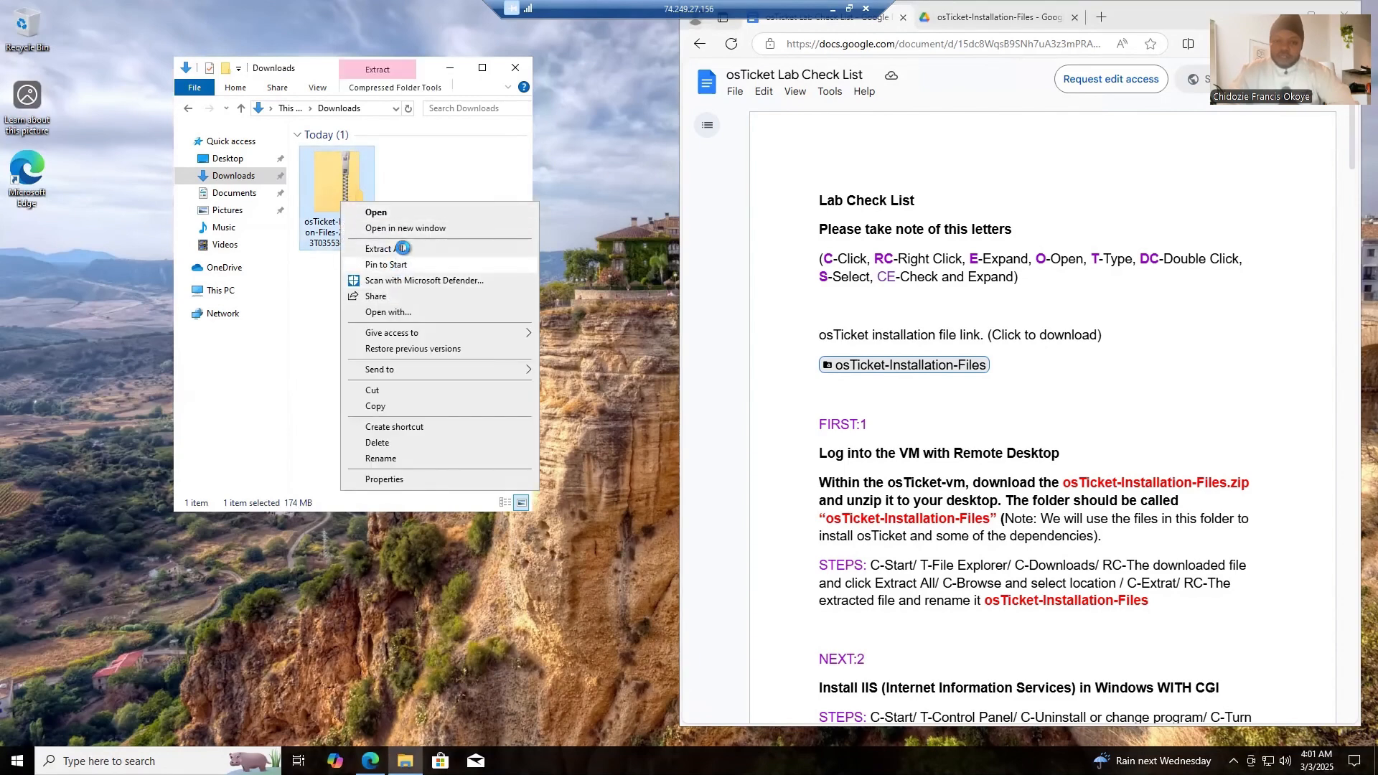
pyautogui.click(402, 249)
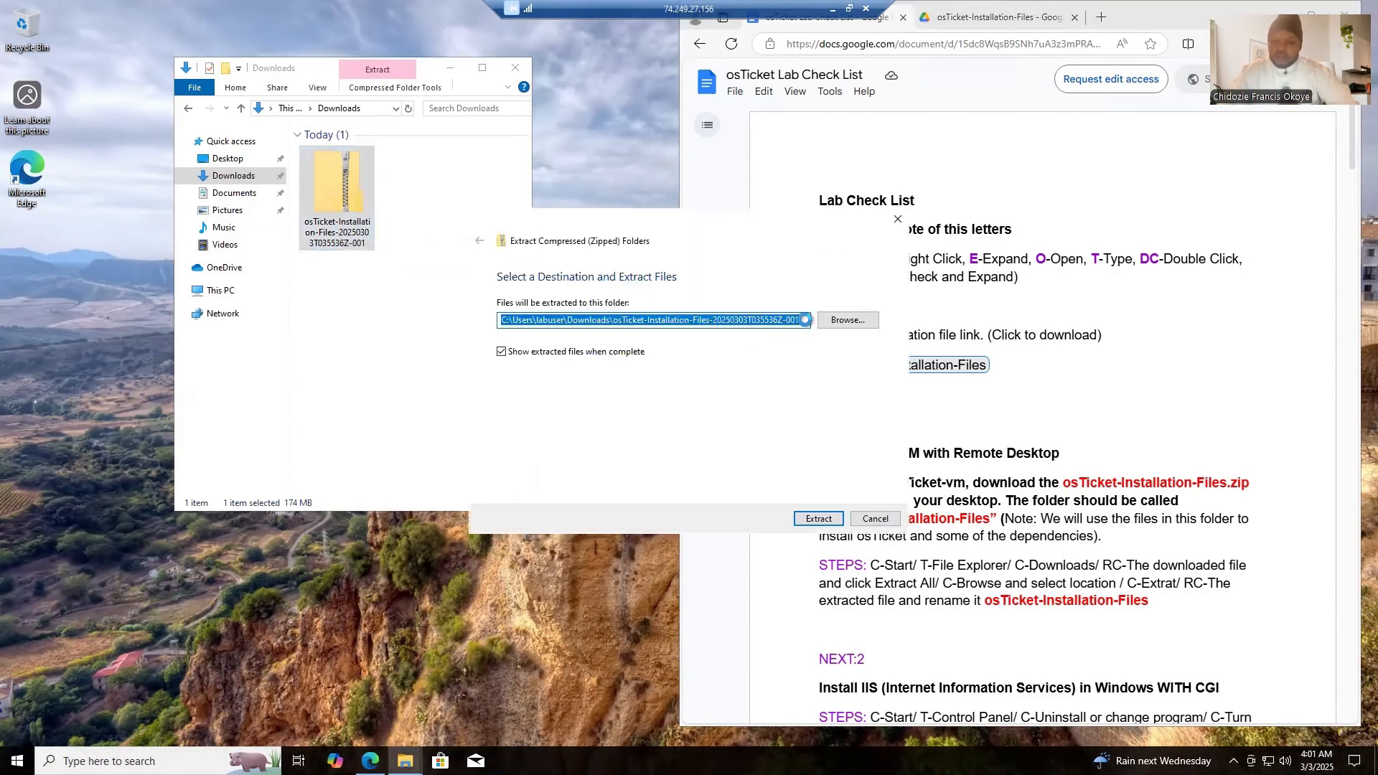
pyautogui.click(845, 320)
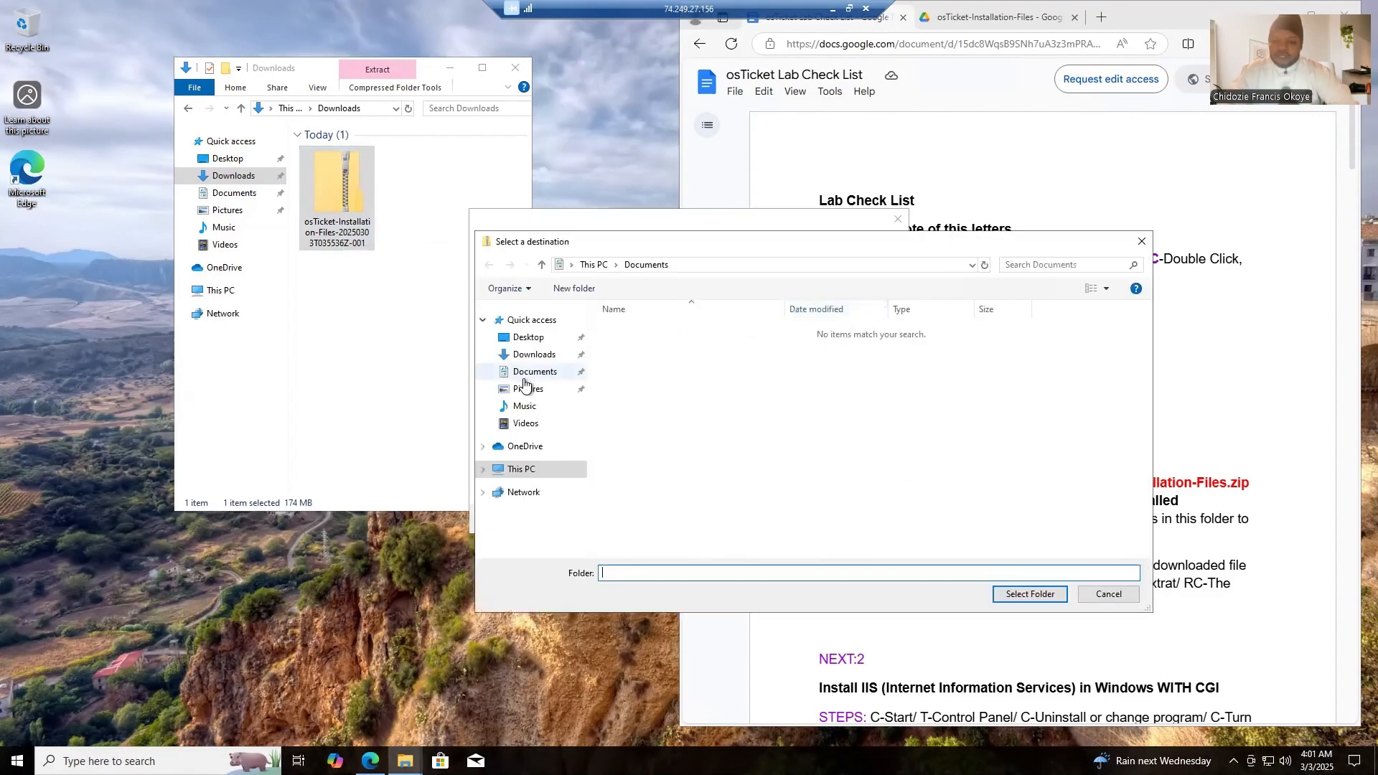
pyautogui.click(530, 341)
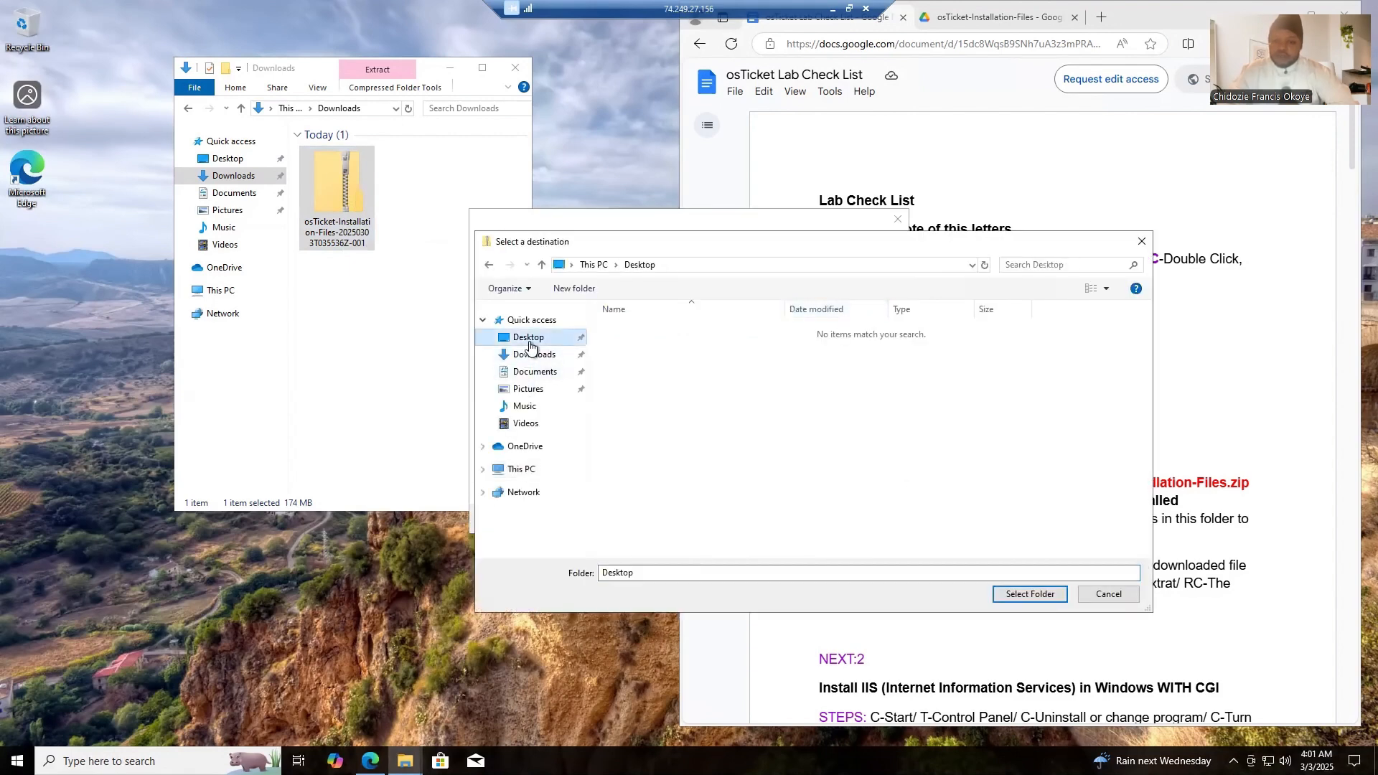
pyautogui.click(1019, 596)
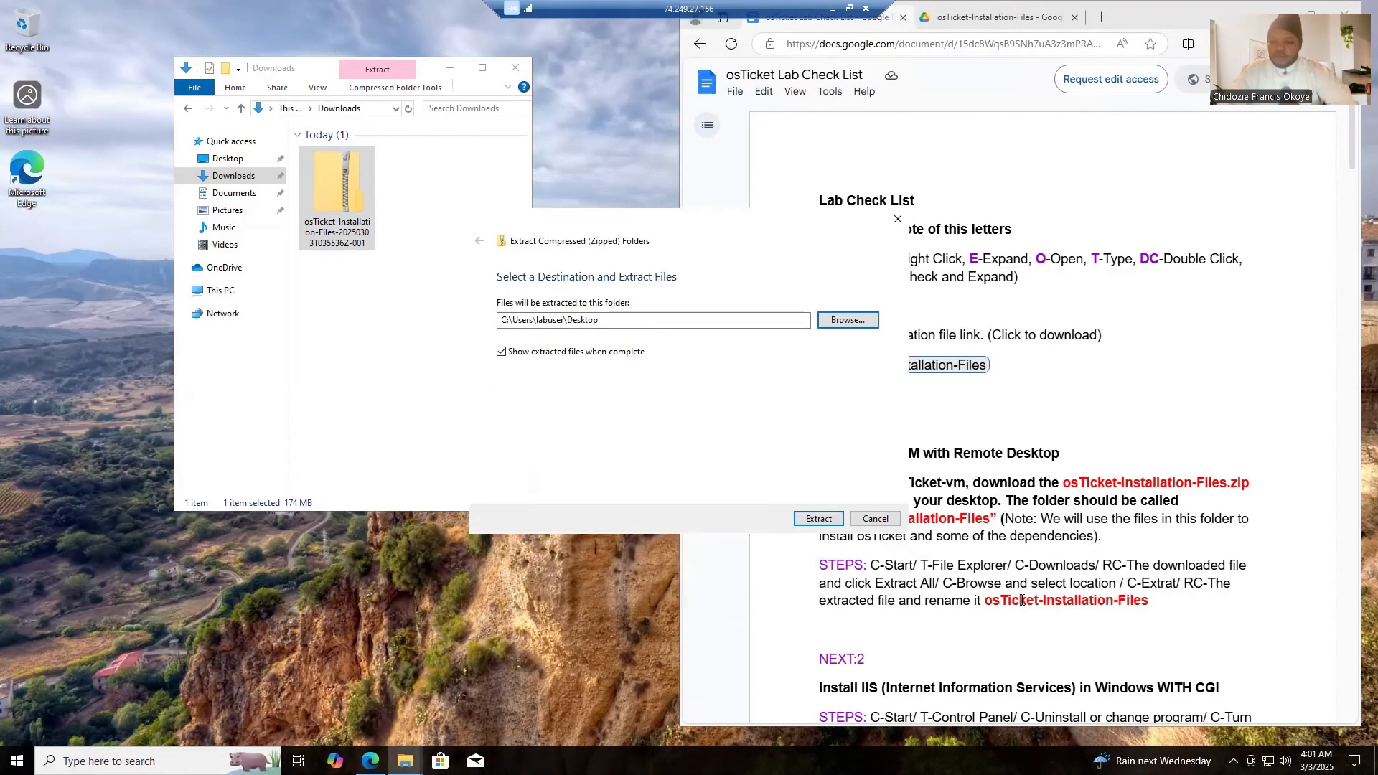
pyautogui.click(829, 517)
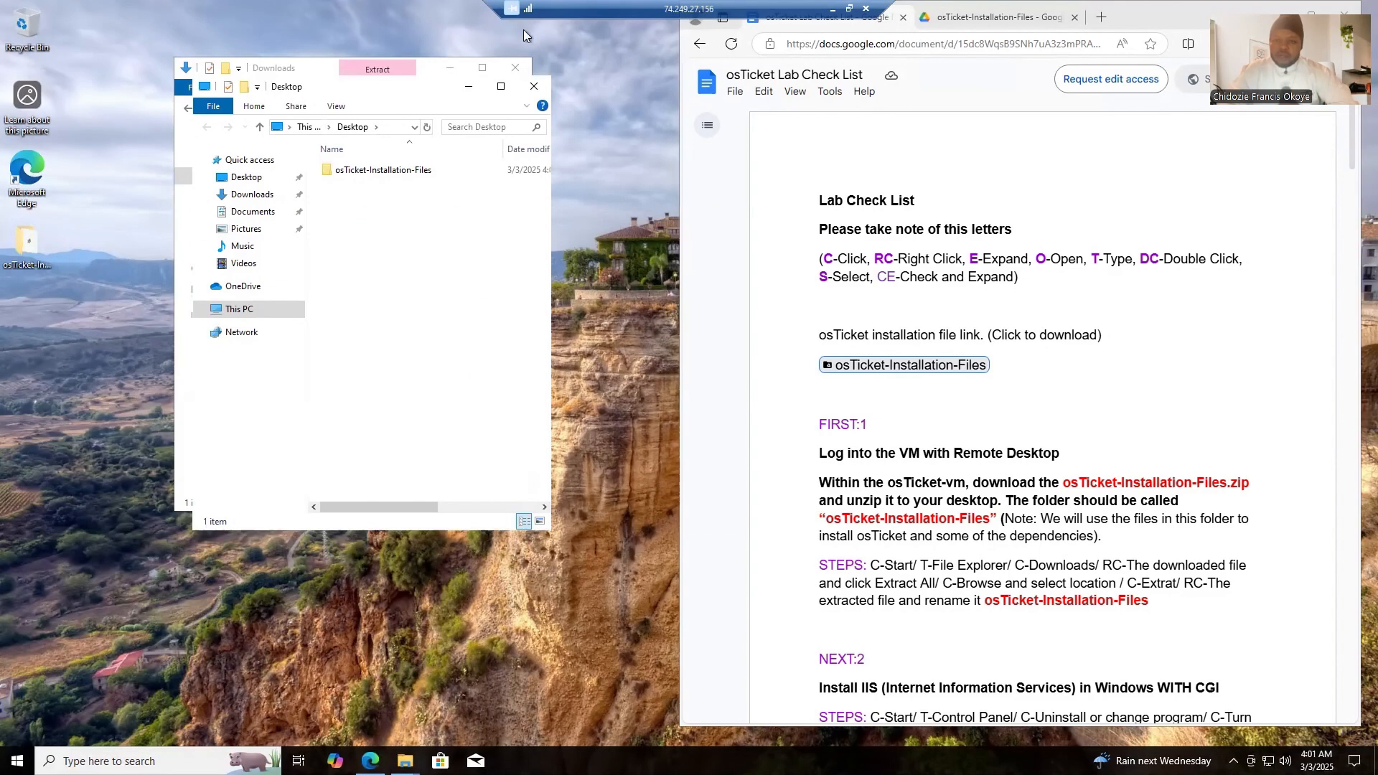
pyautogui.click(535, 88)
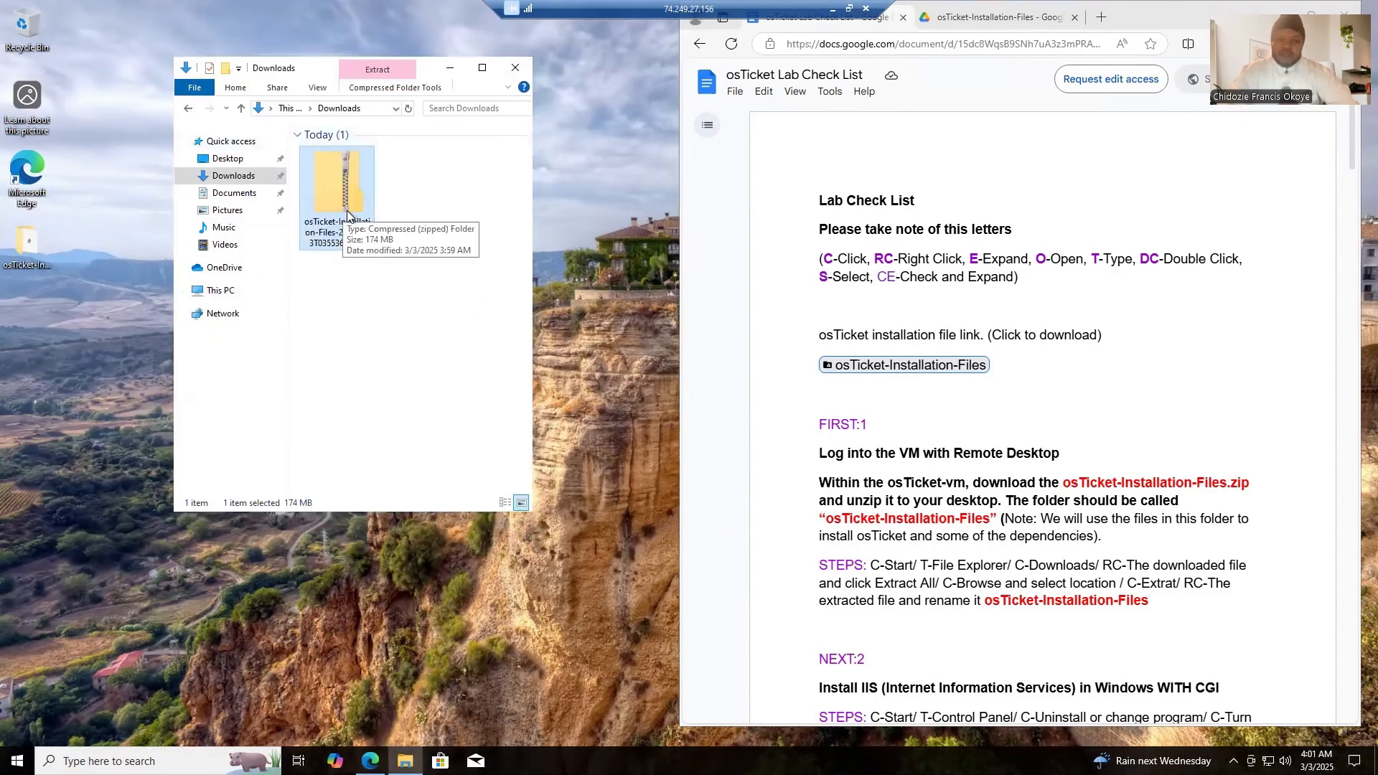
pyautogui.click(506, 66)
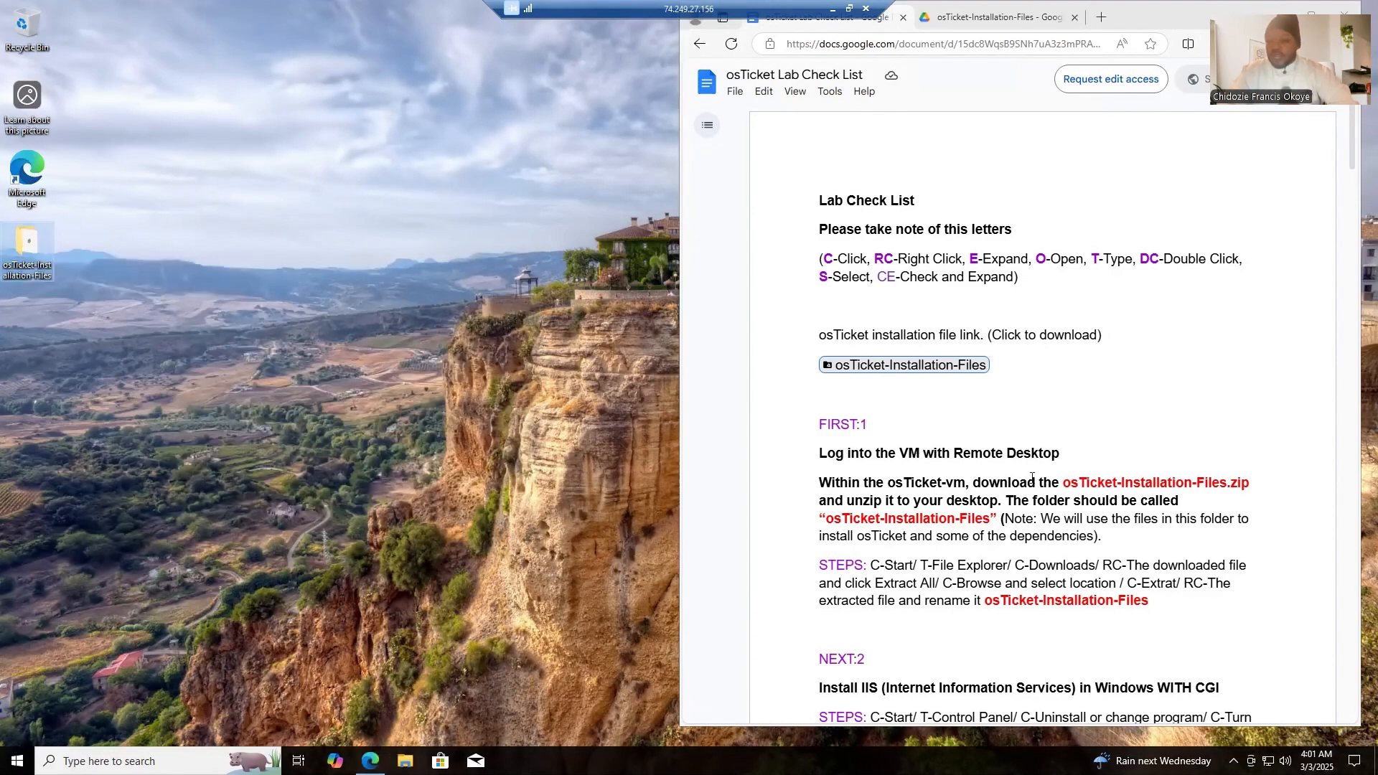
# - Copy the folder name from the Lab Check List and rename the extracted desktop folder as osTicket-Installation-Files
pyautogui.click(984, 524)
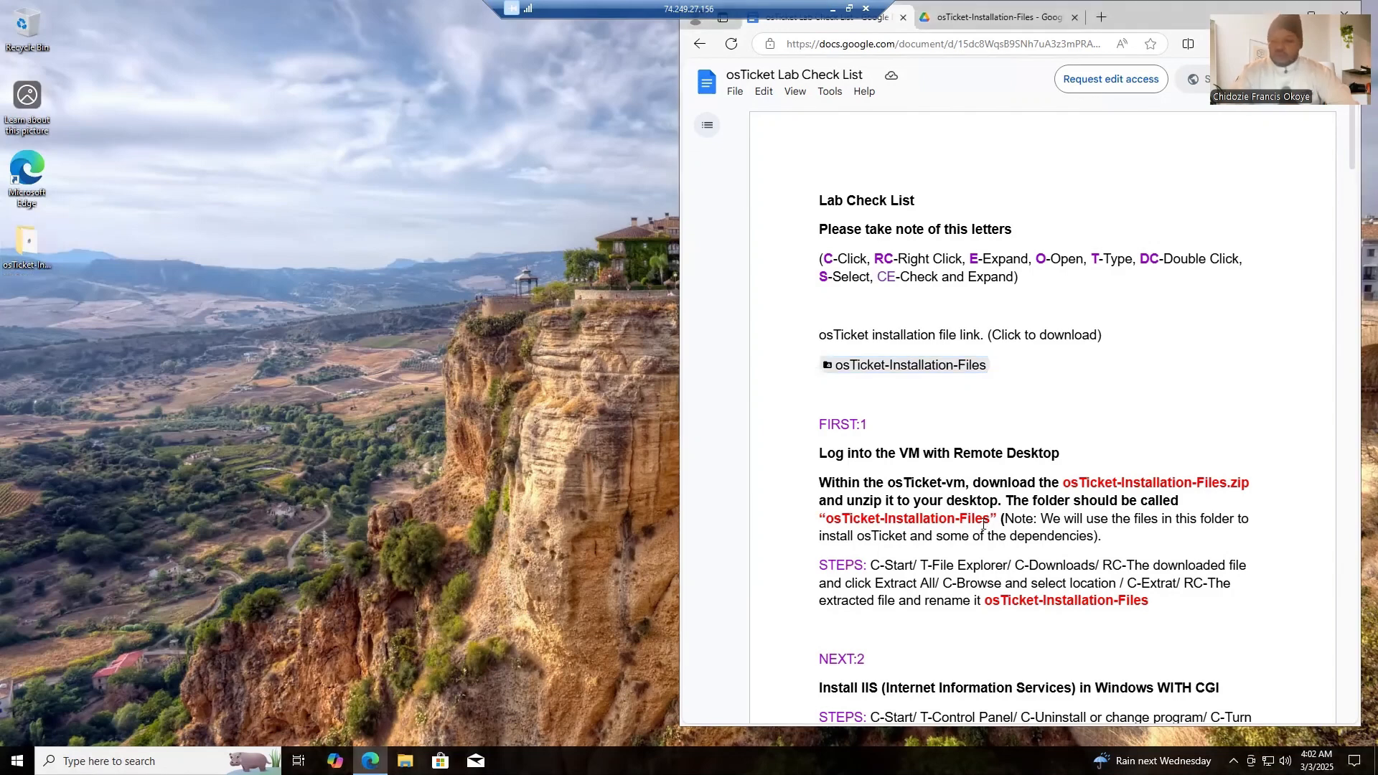
pyautogui.moveTo(989, 524); pyautogui.dragTo(828, 524)
pyautogui.rightClick(833, 524)
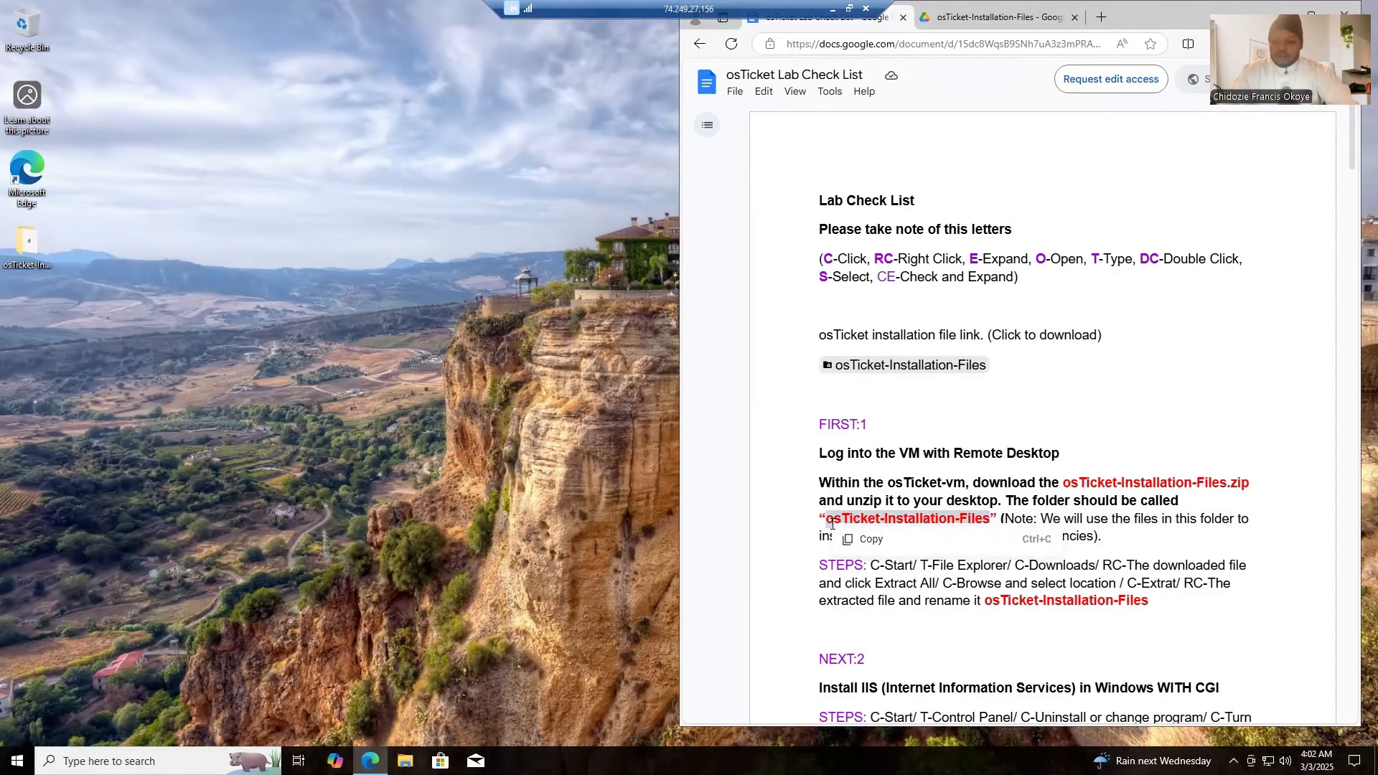
pyautogui.click(875, 543)
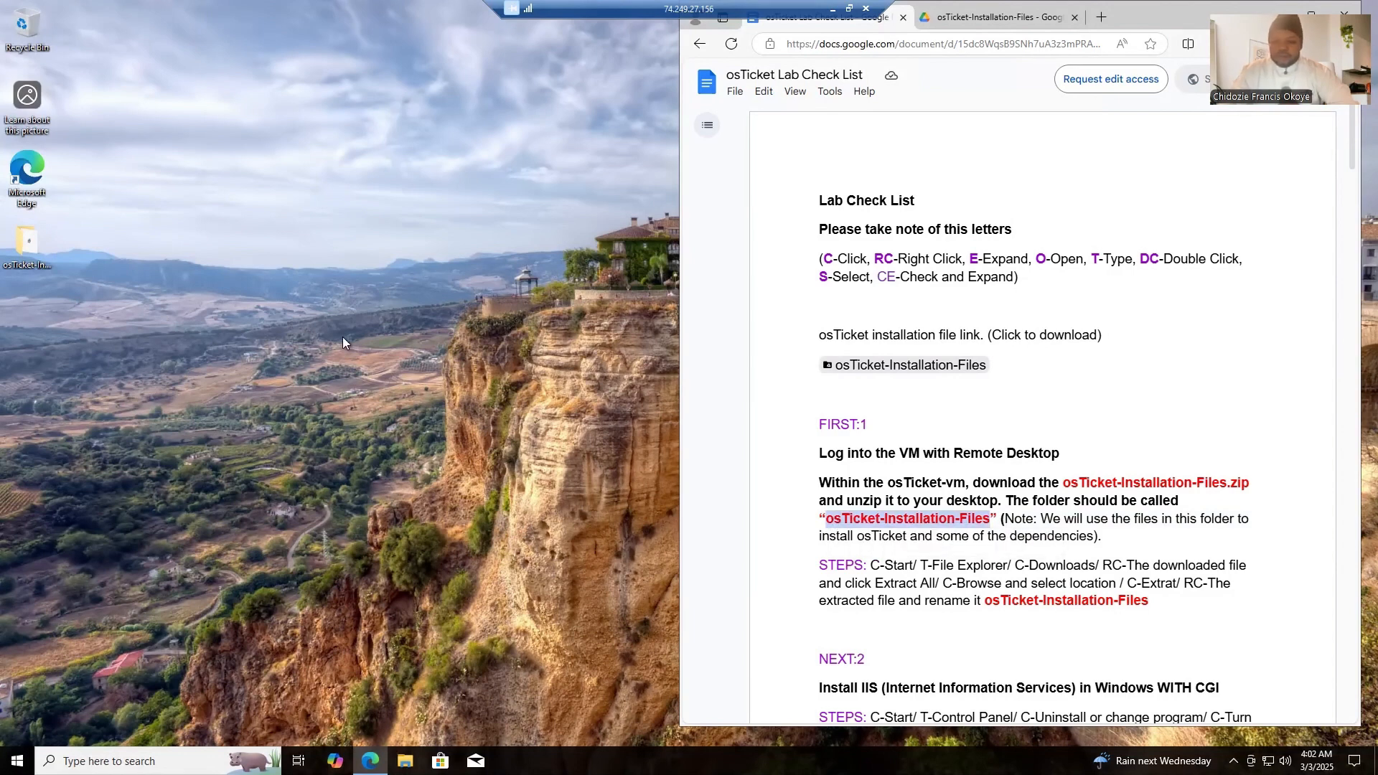
pyautogui.rightClick(23, 247)
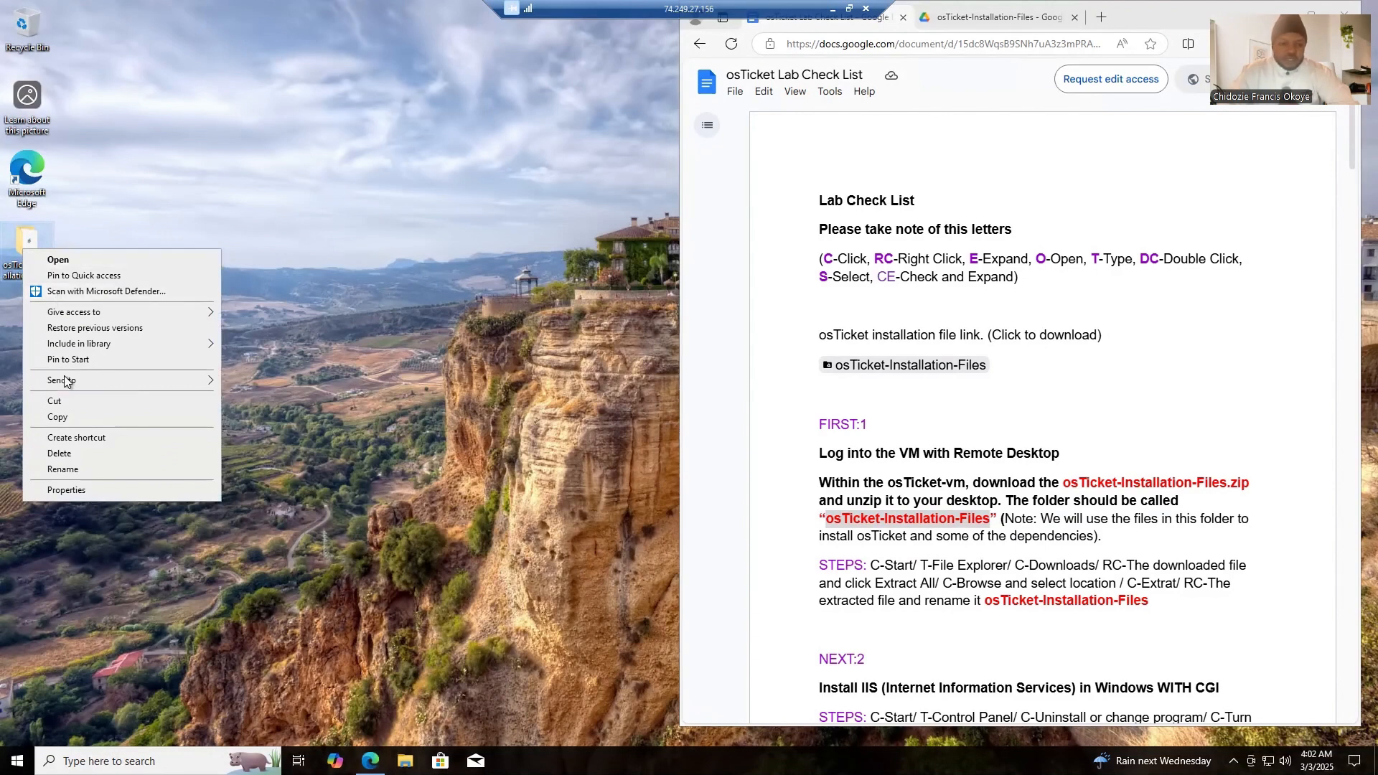
pyautogui.click(63, 470)
pyautogui.hotkey('ctrl', 'v')
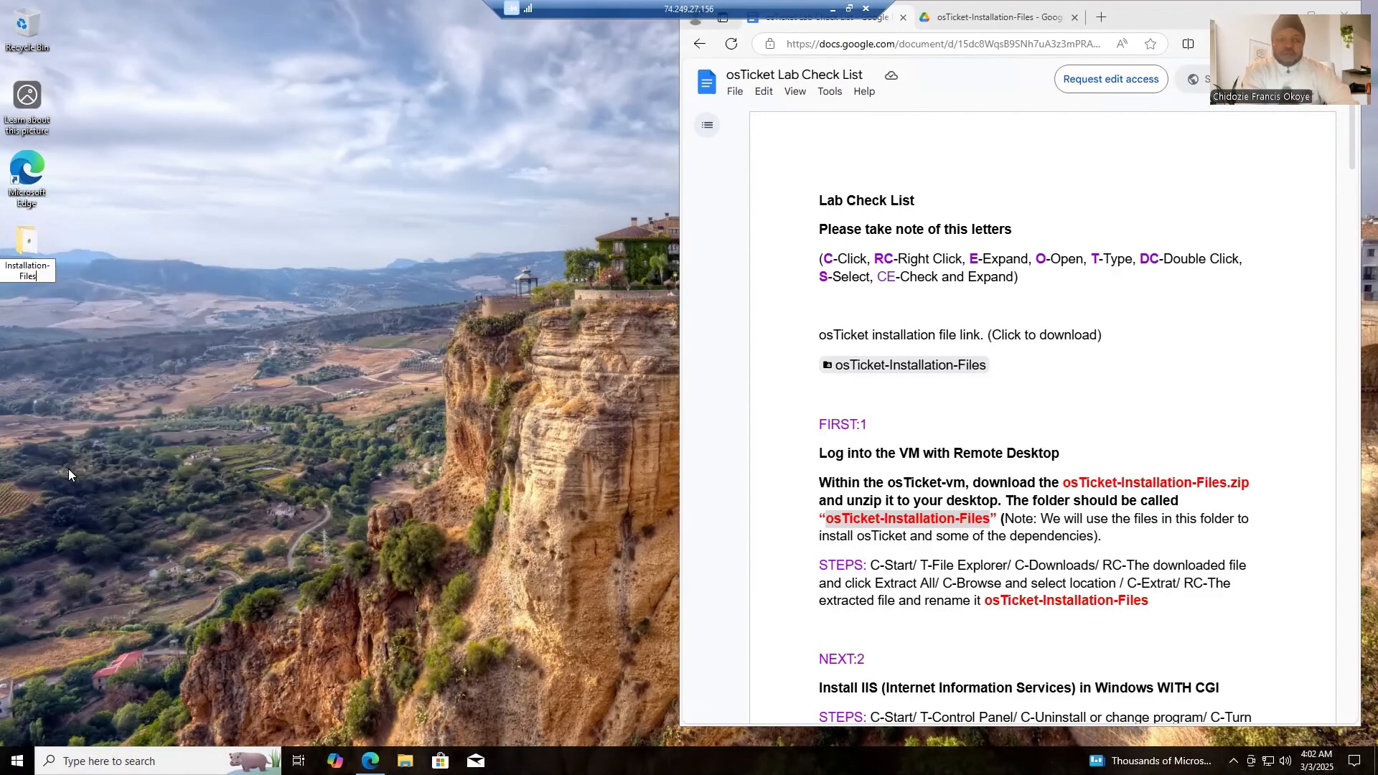
pyautogui.press('Return')
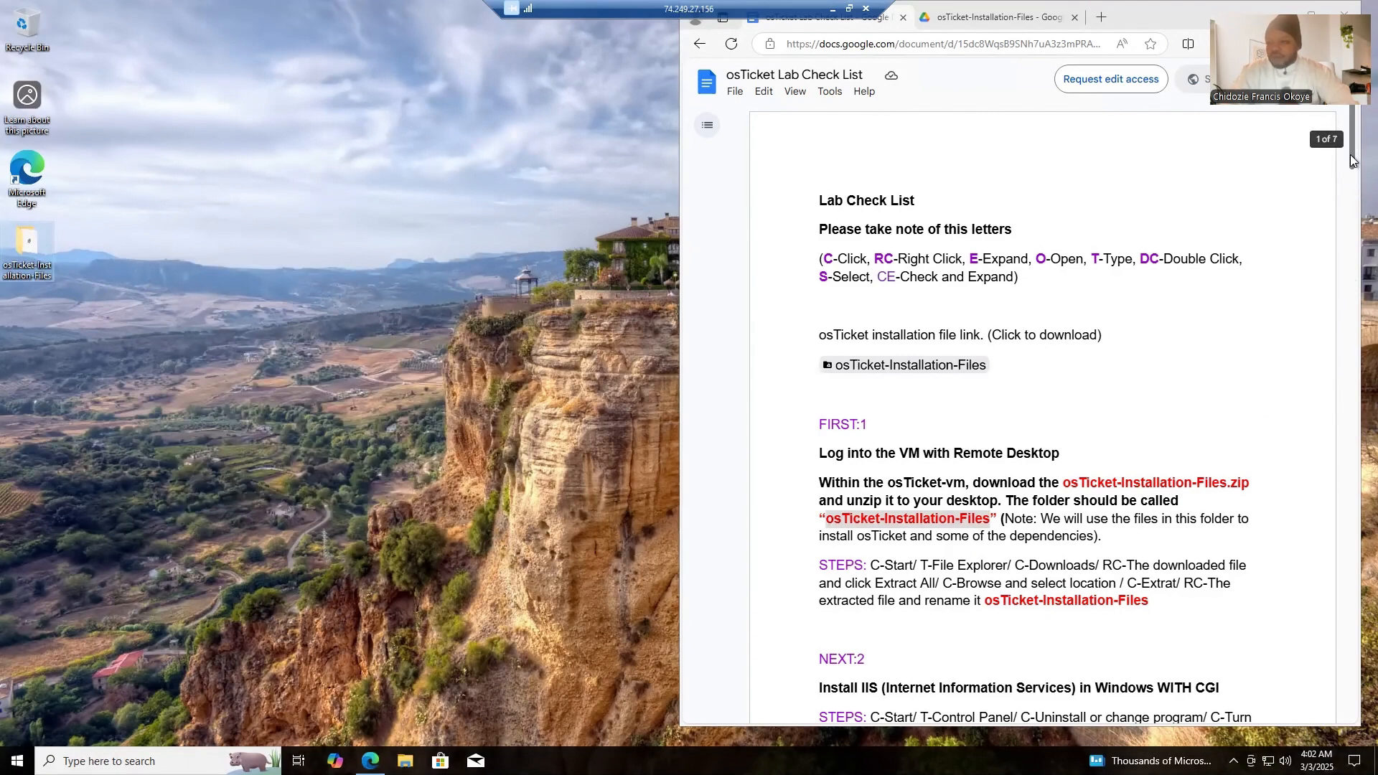
# - Go to the checklist's IIS installation instructions, open Control Panel and show its list of installed programs
pyautogui.moveTo(1351, 153); pyautogui.dragTo(1350, 214)
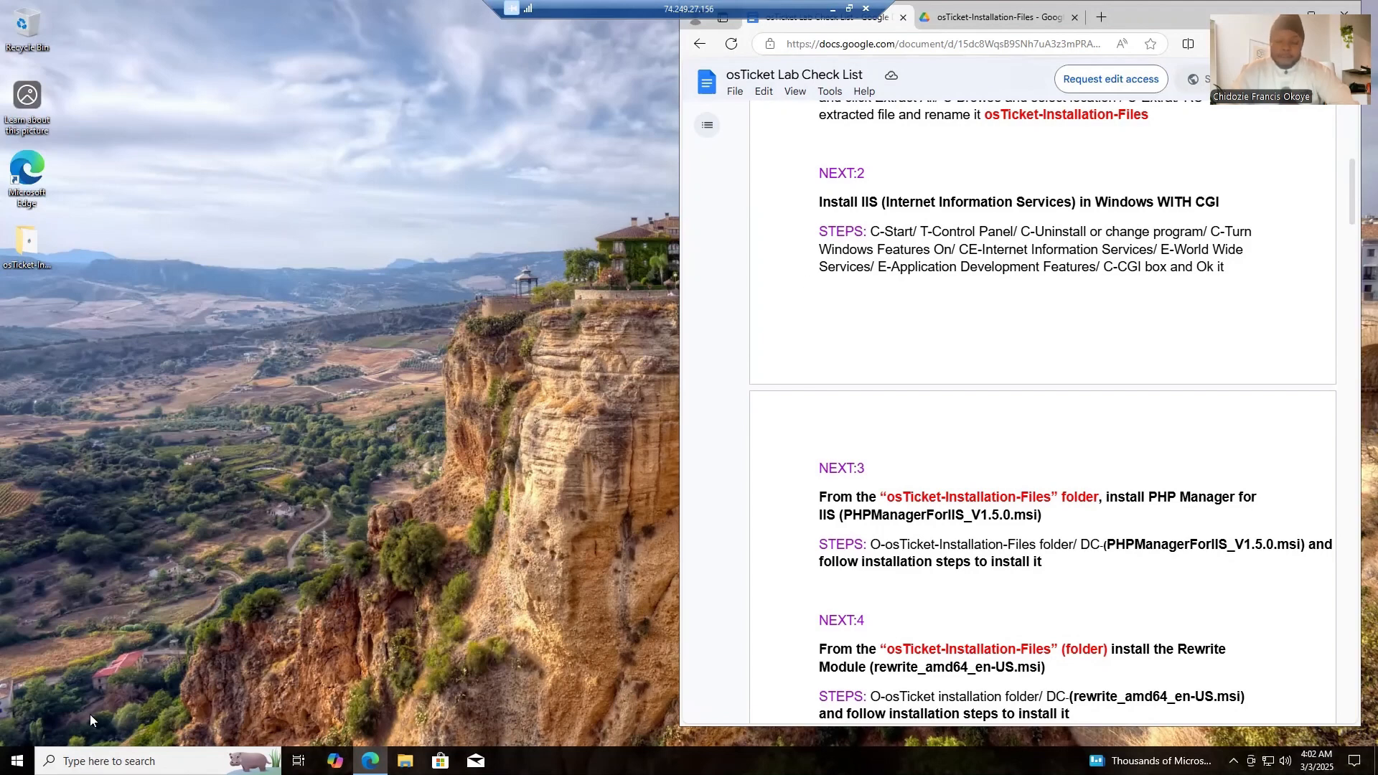
pyautogui.click(107, 761)
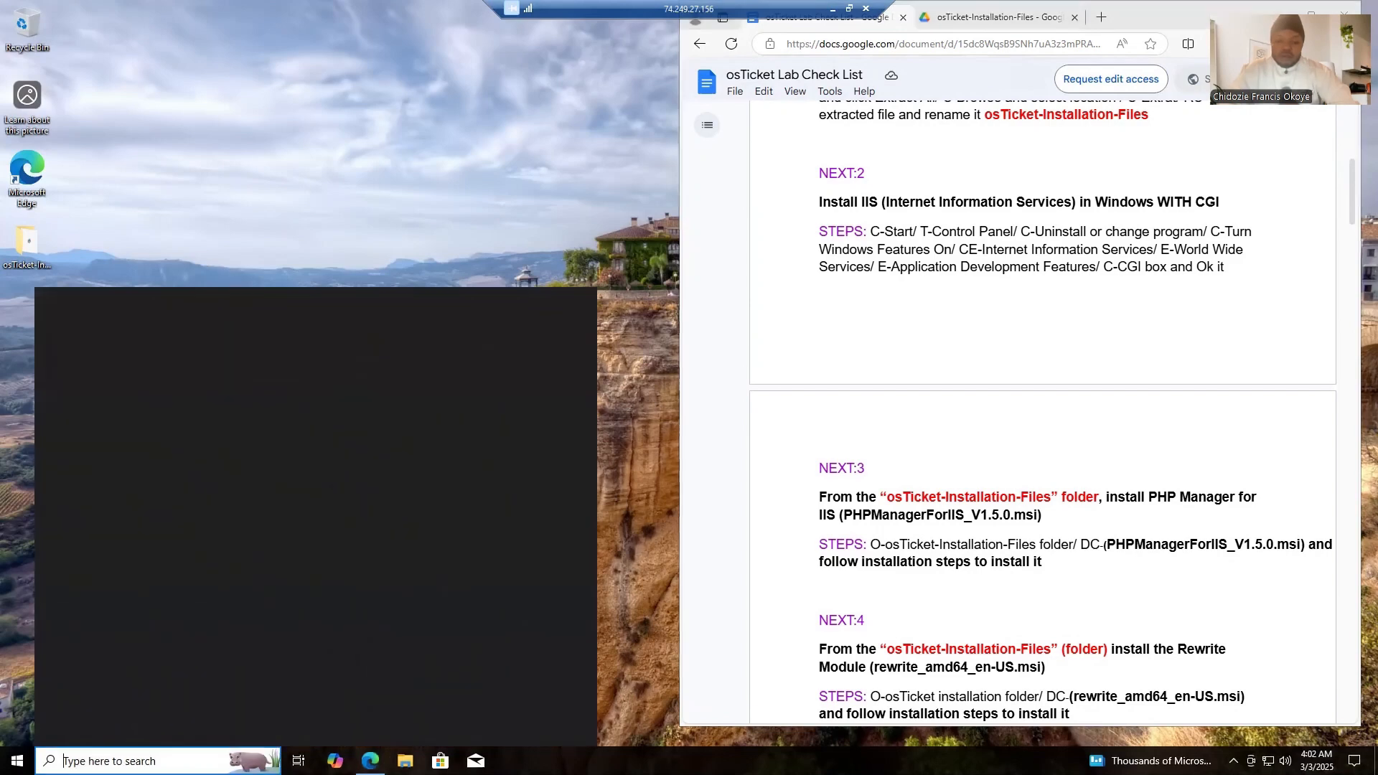
pyautogui.write('cont')
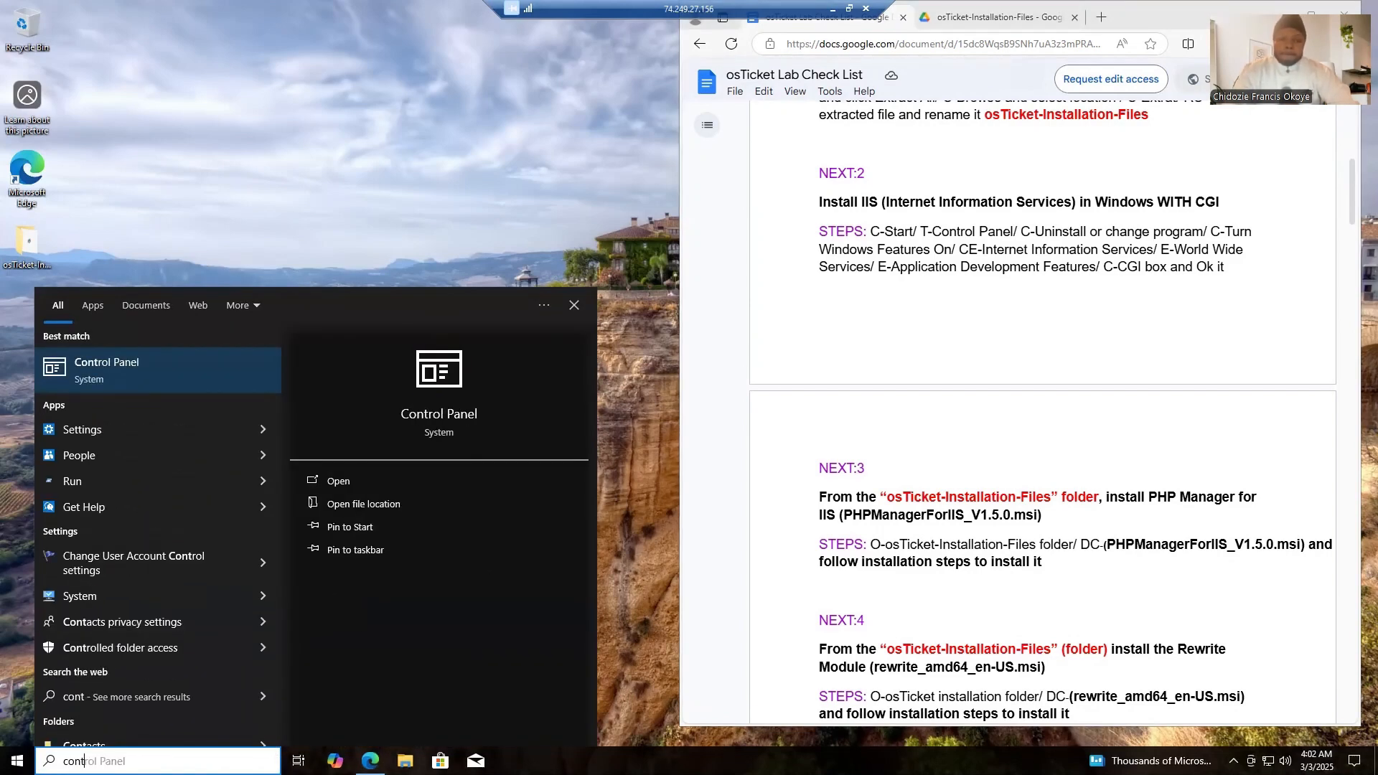
pyautogui.click(149, 377)
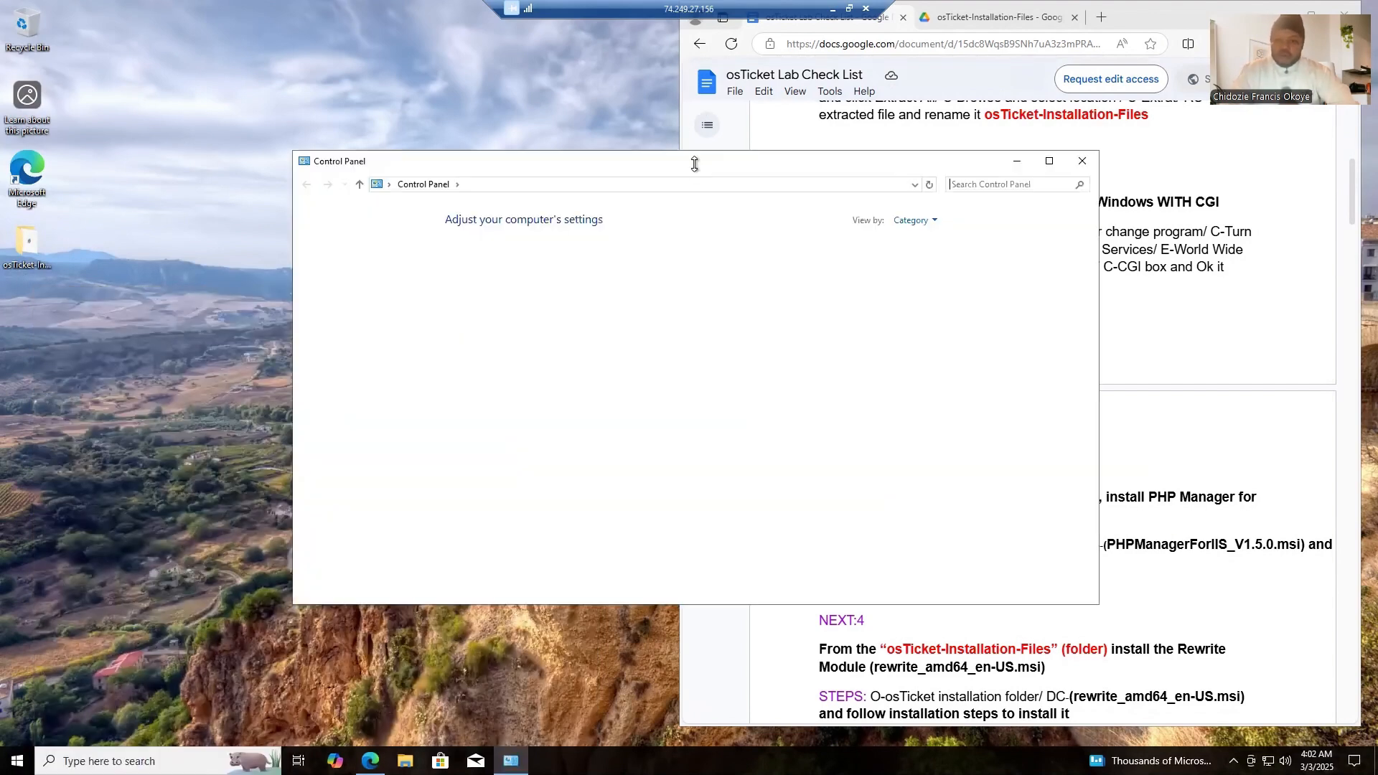
pyautogui.moveTo(692, 157); pyautogui.dragTo(566, 147)
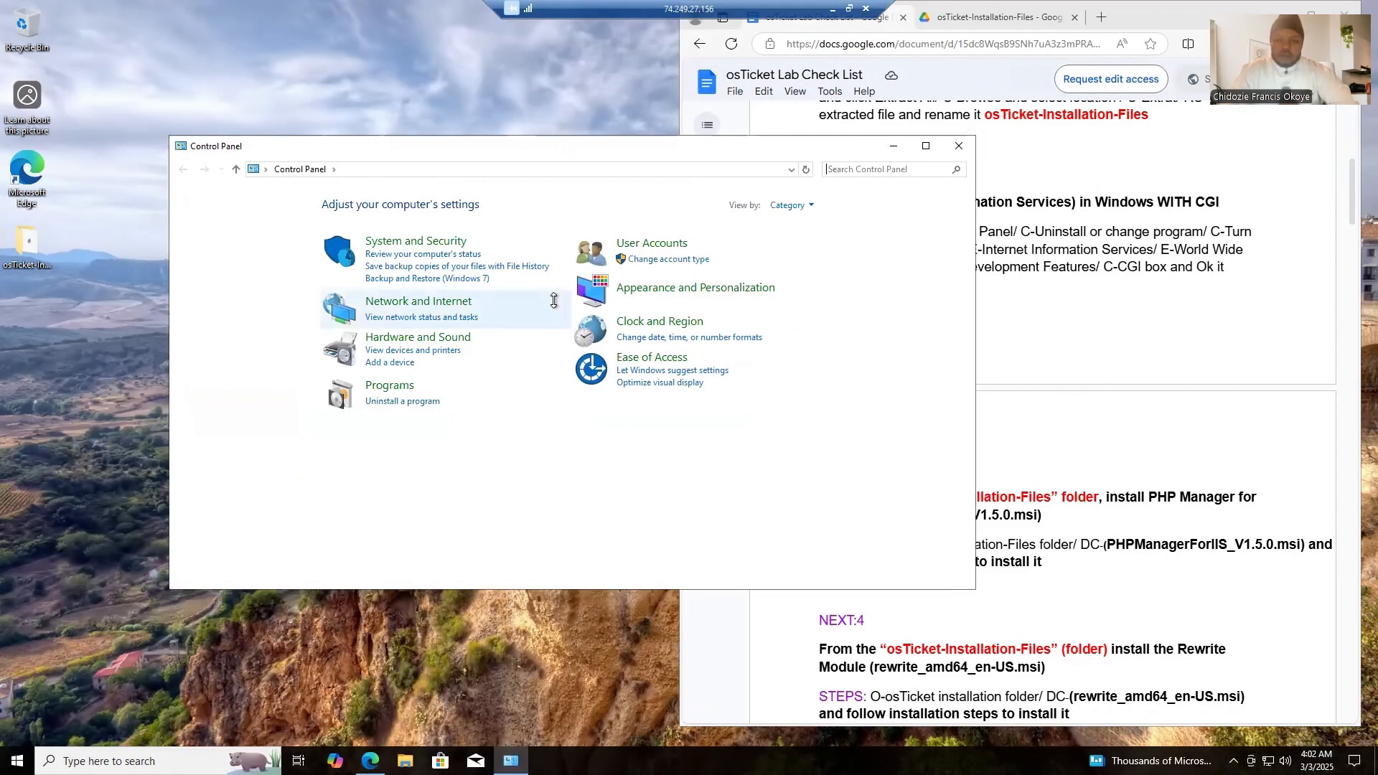
pyautogui.click(393, 403)
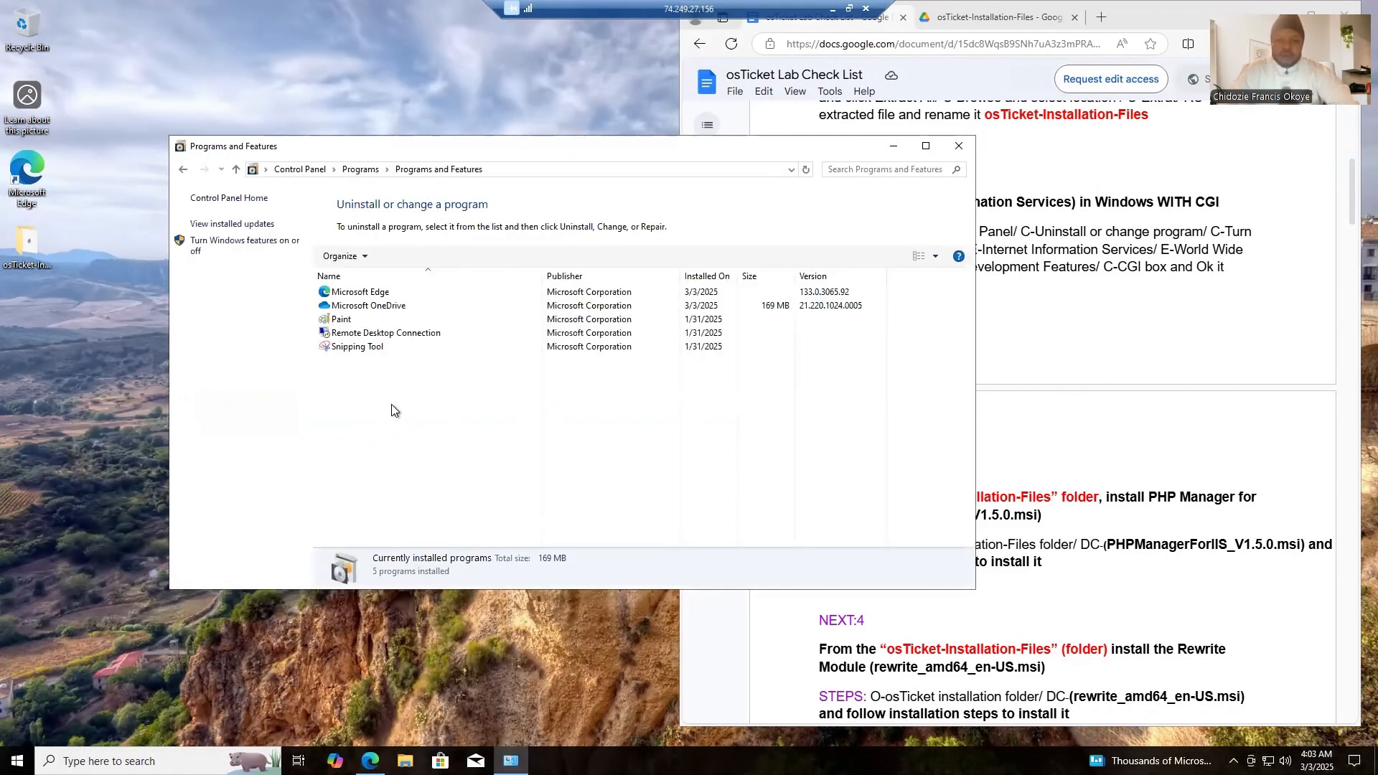
pyautogui.click(241, 247)
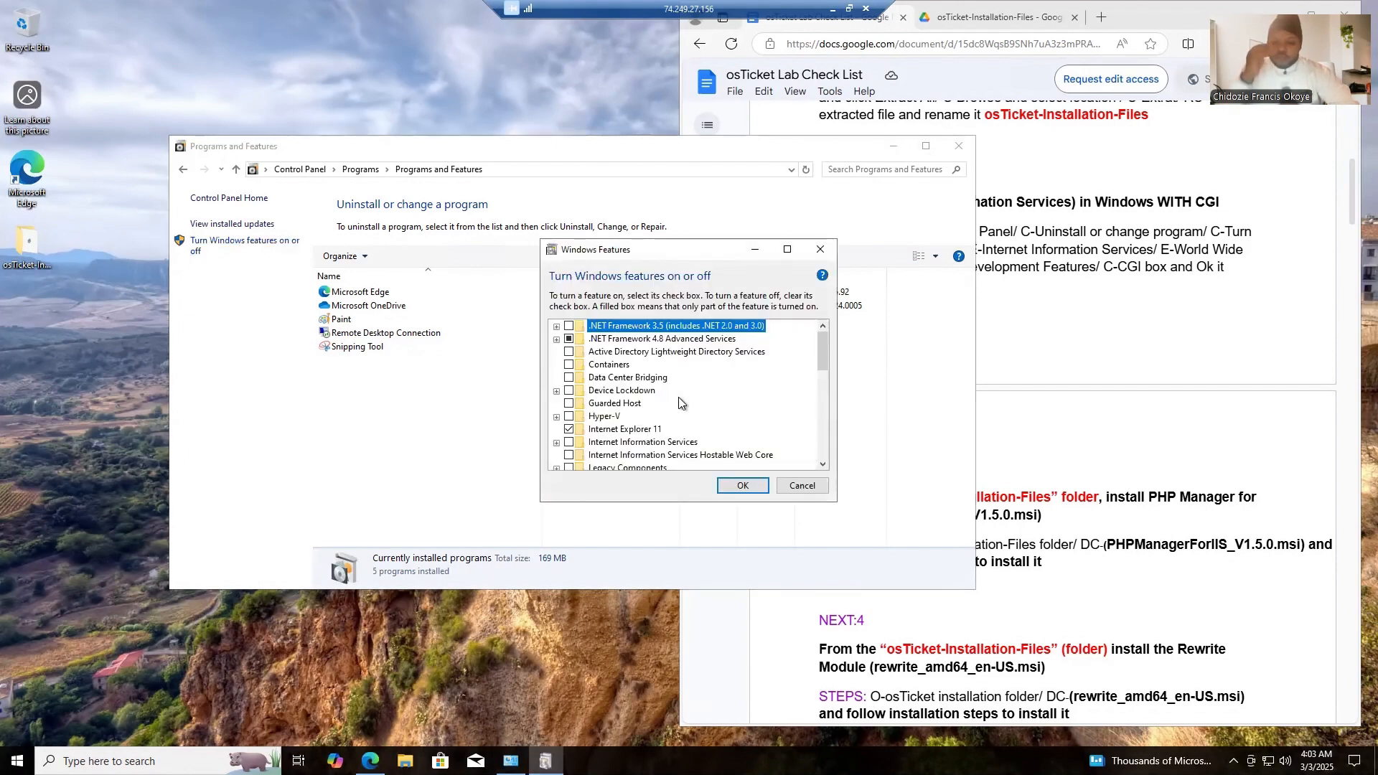
pyautogui.tripleClick(822, 465)
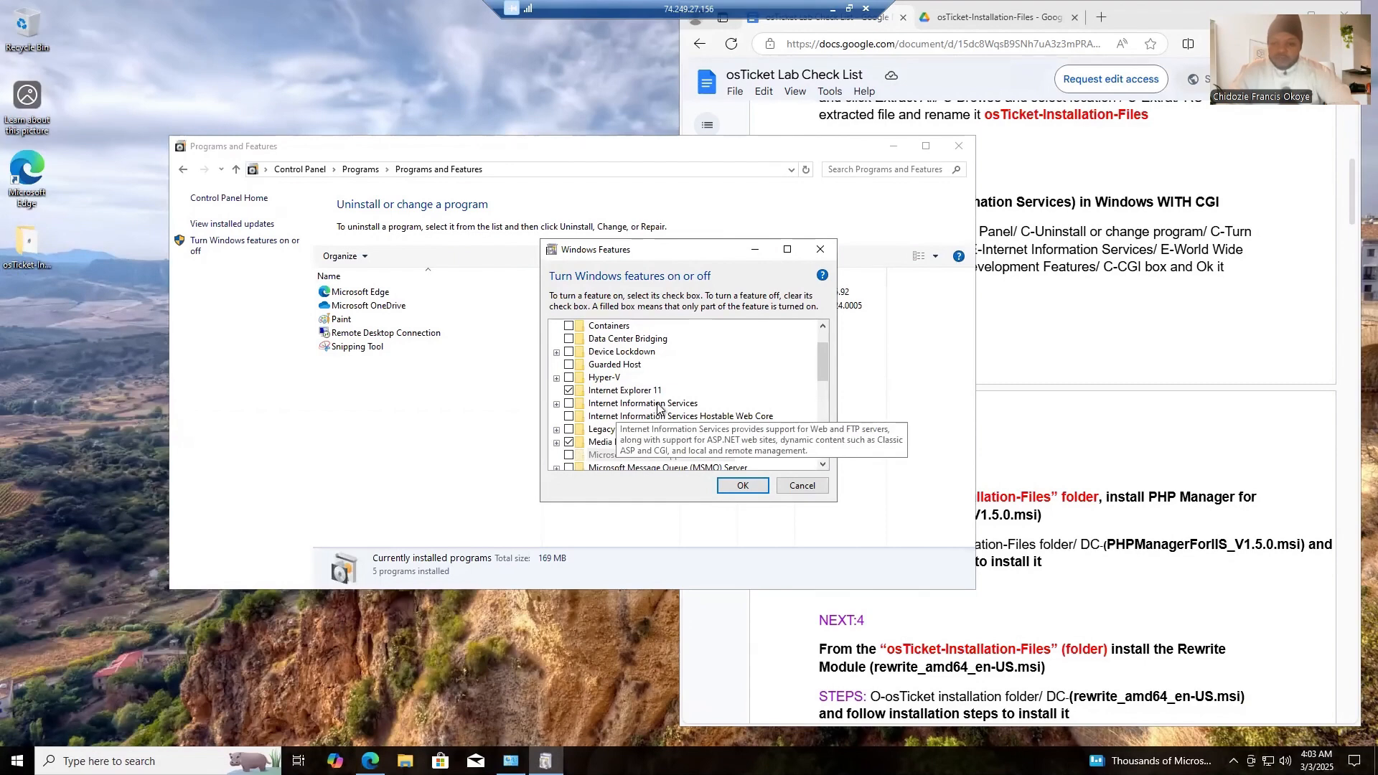
pyautogui.click(568, 405)
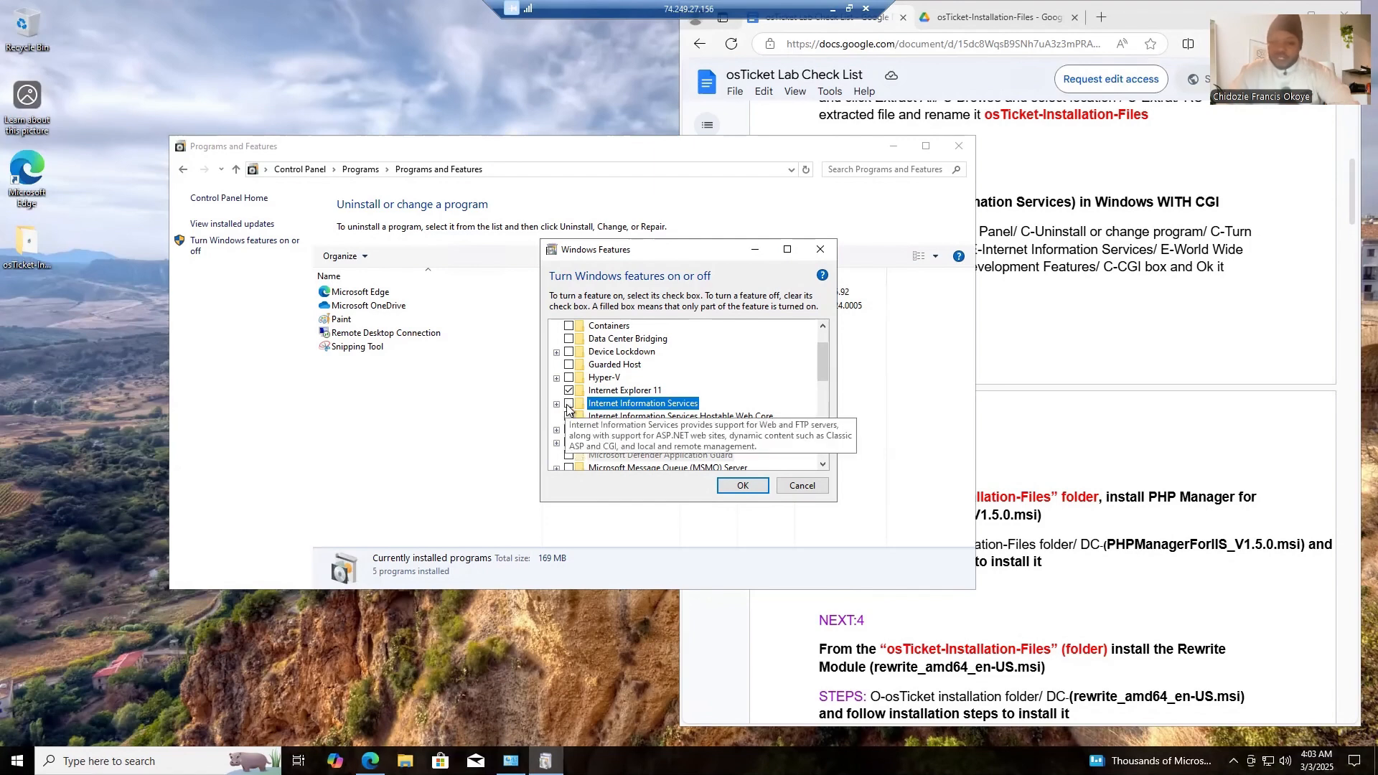
pyautogui.click(557, 404)
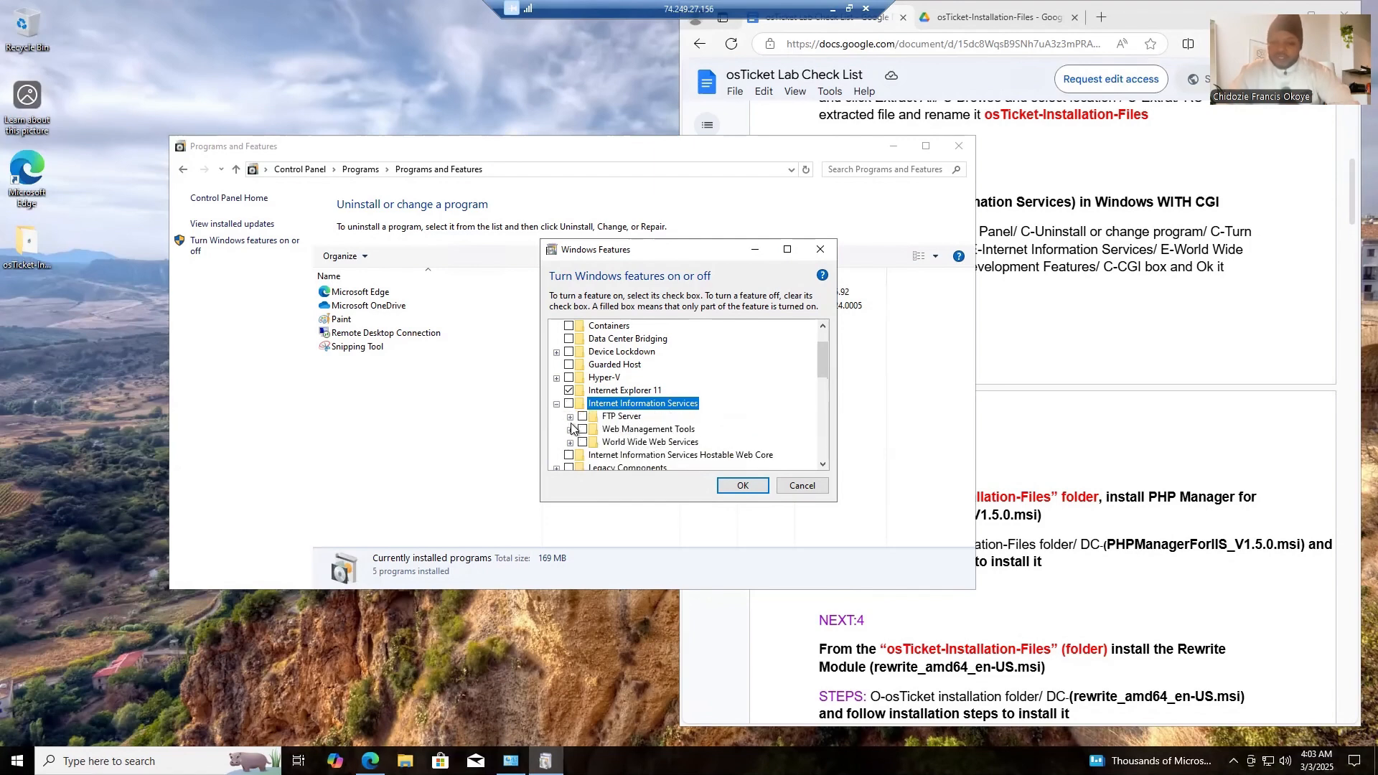
pyautogui.click(570, 430)
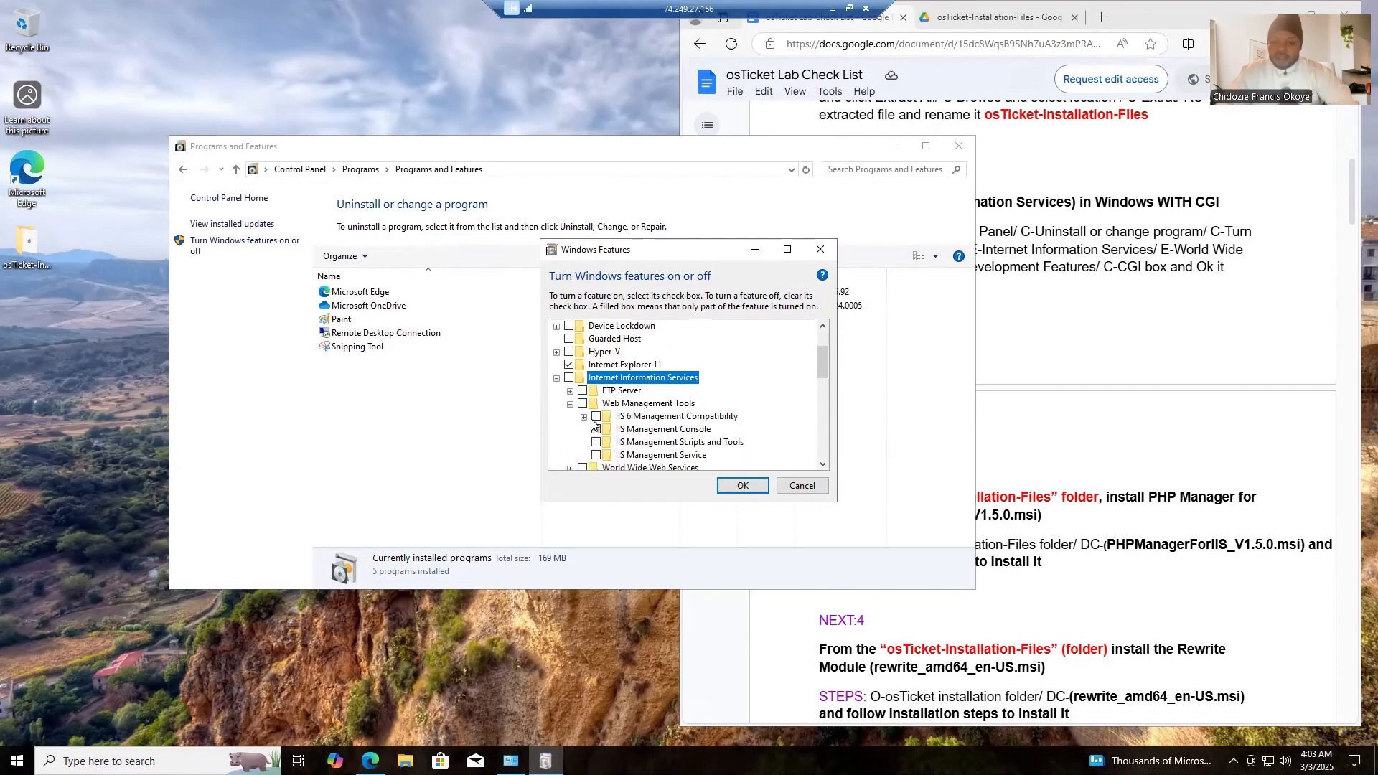
pyautogui.click(823, 466)
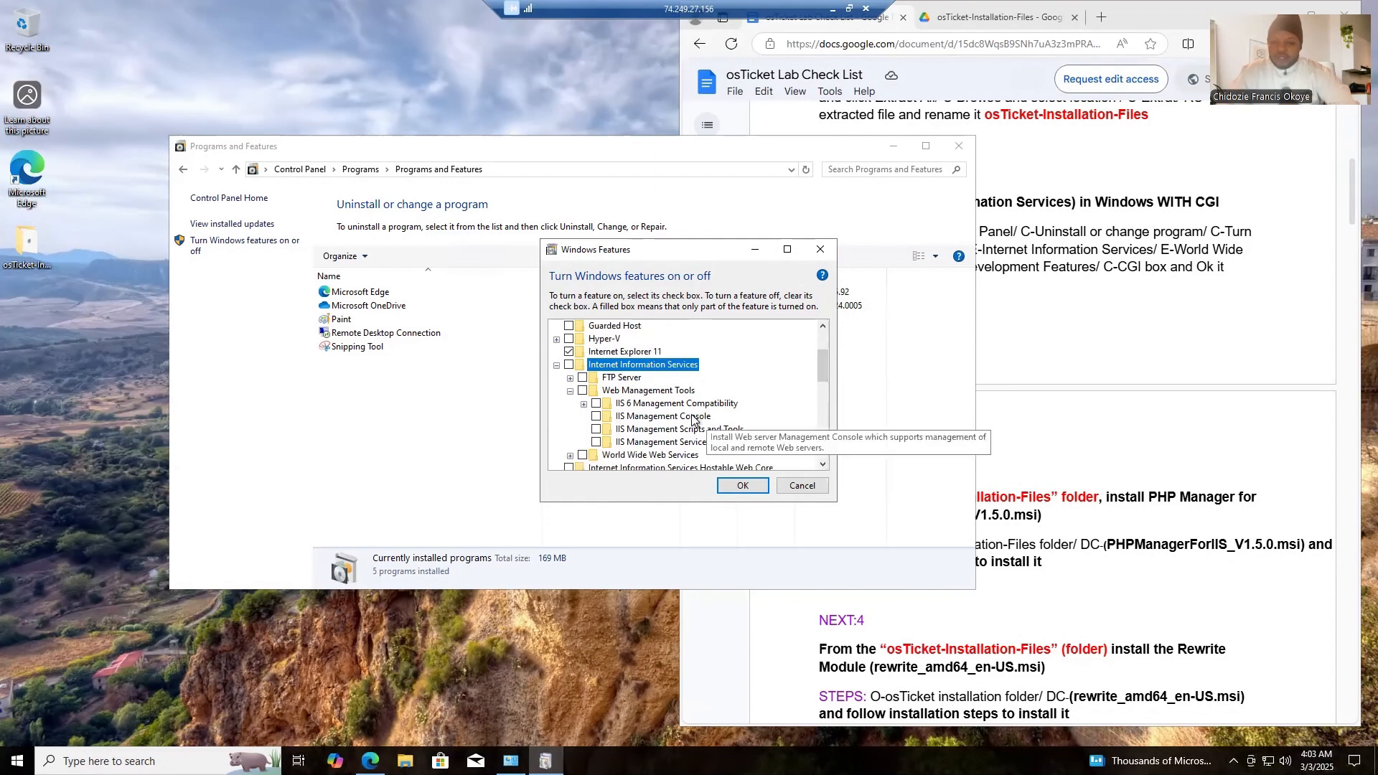
pyautogui.click(570, 392)
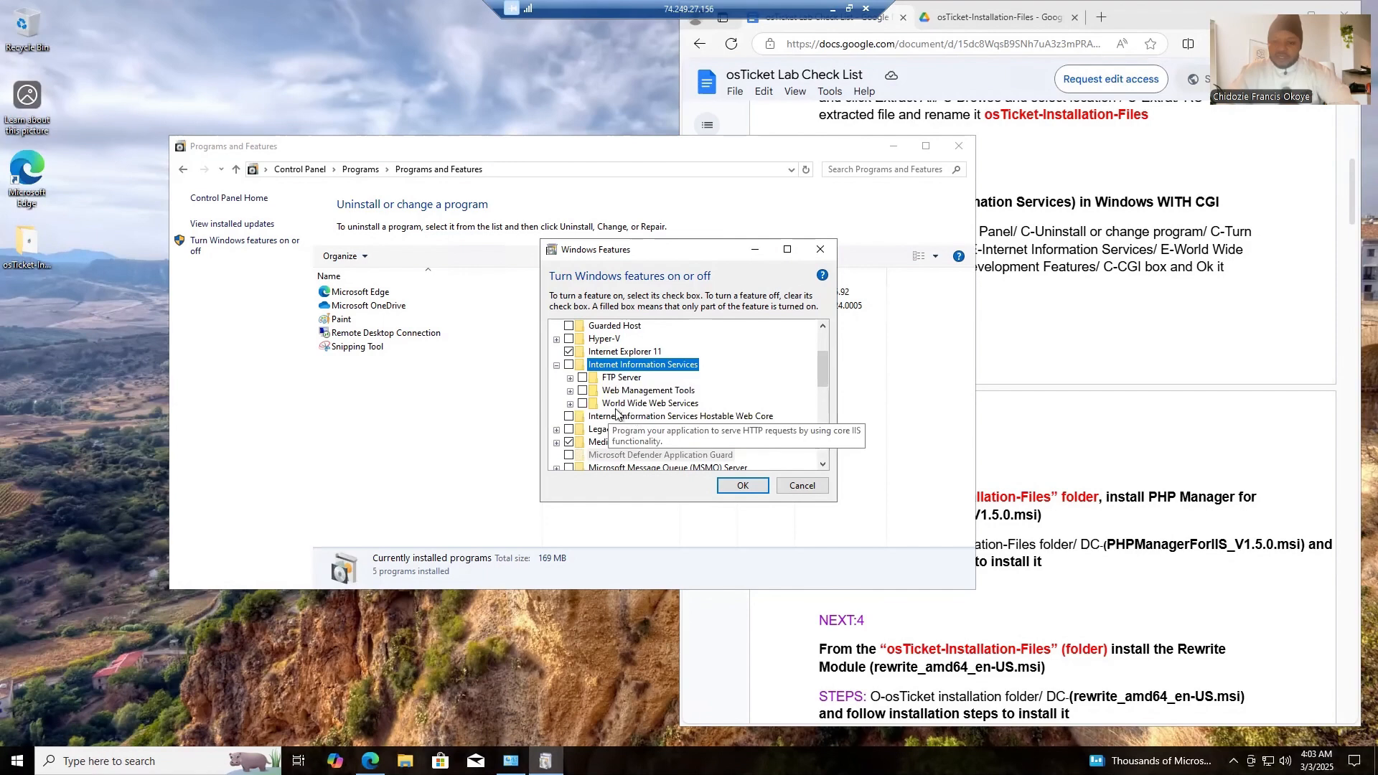
pyautogui.click(570, 403)
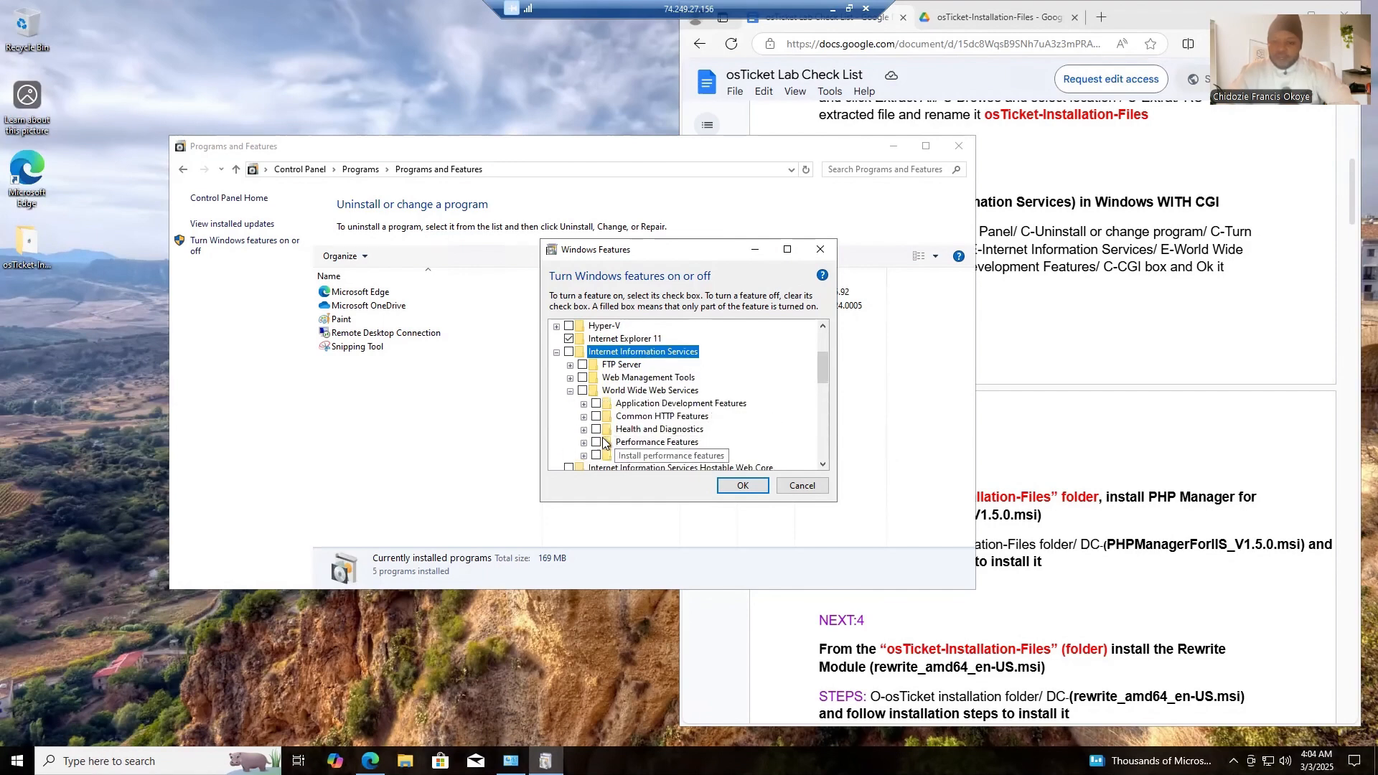
pyautogui.click(584, 404)
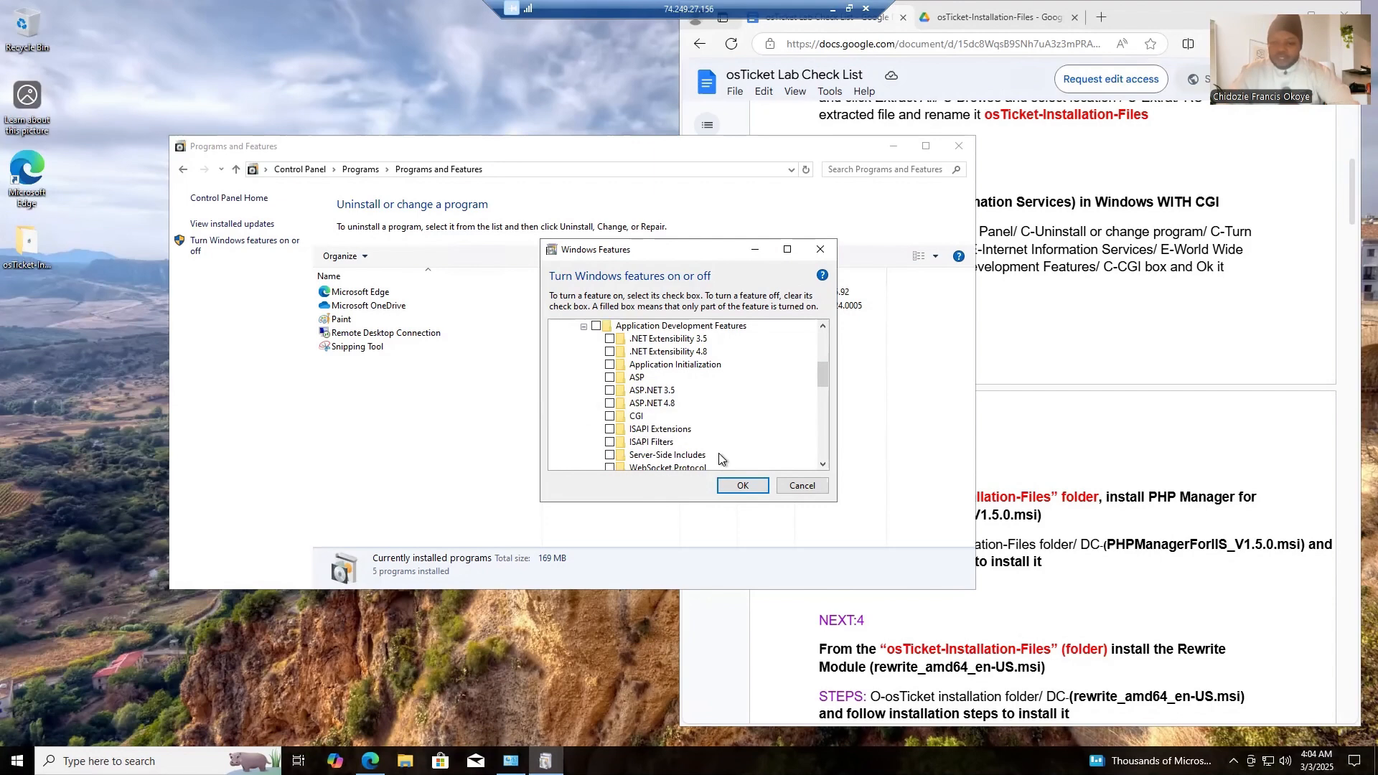
pyautogui.click(823, 326)
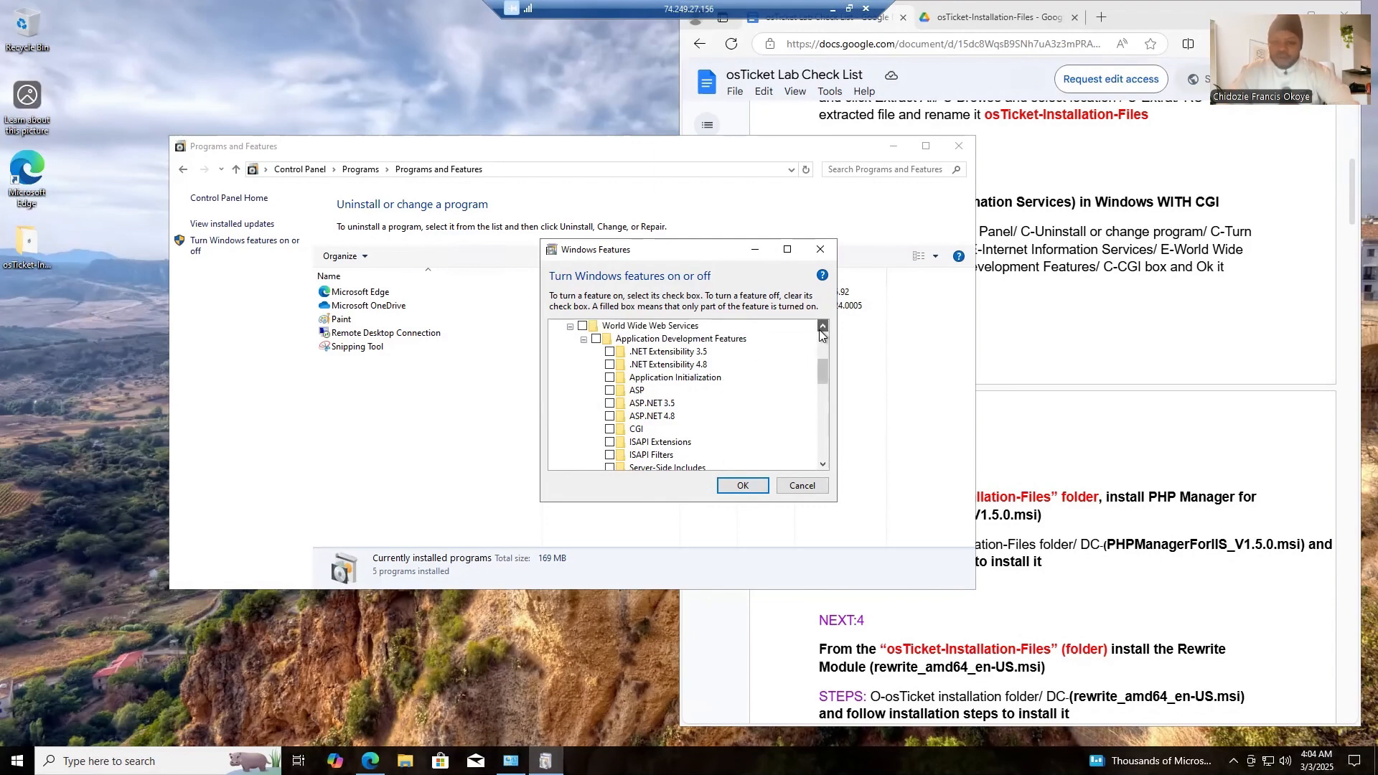
pyautogui.click(821, 251)
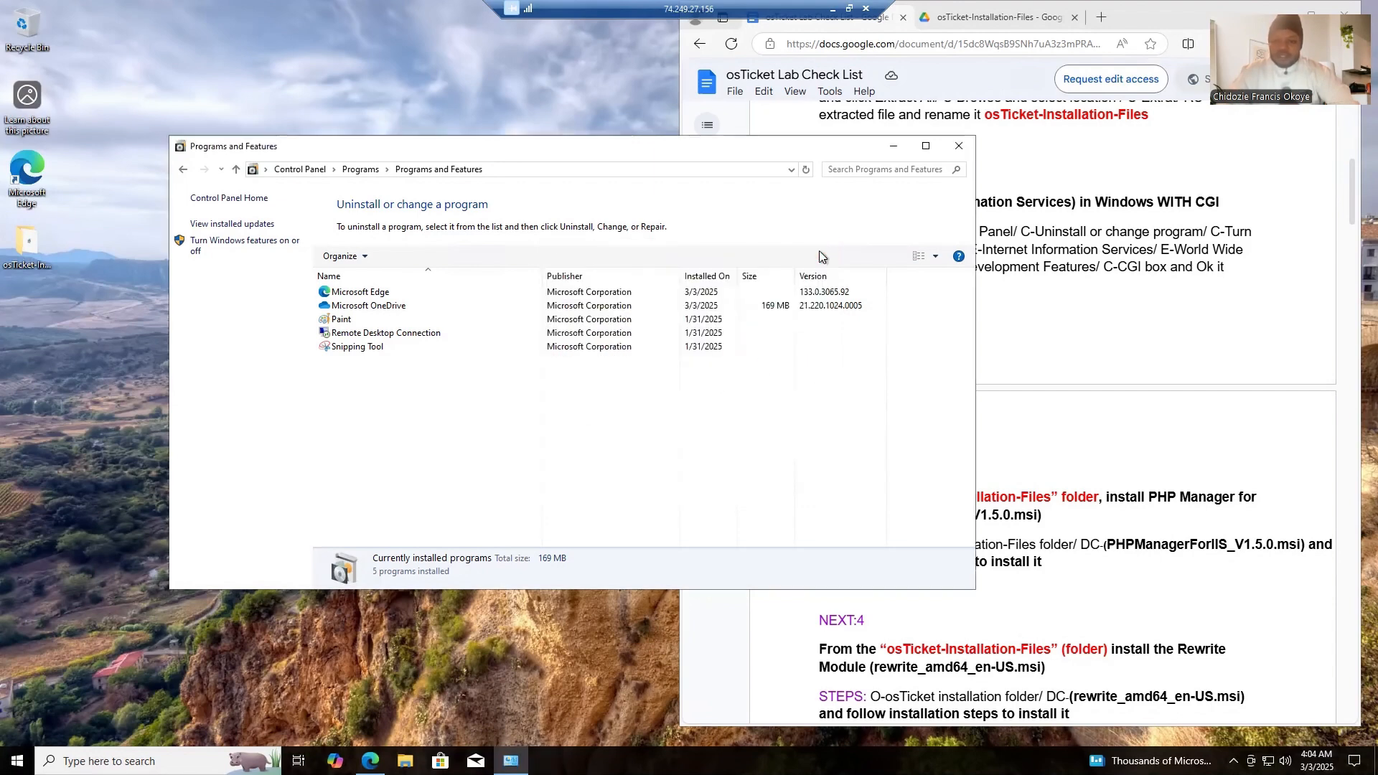
# - Open the Windows Features dialog and enable Internet Information Services
pyautogui.click(242, 248)
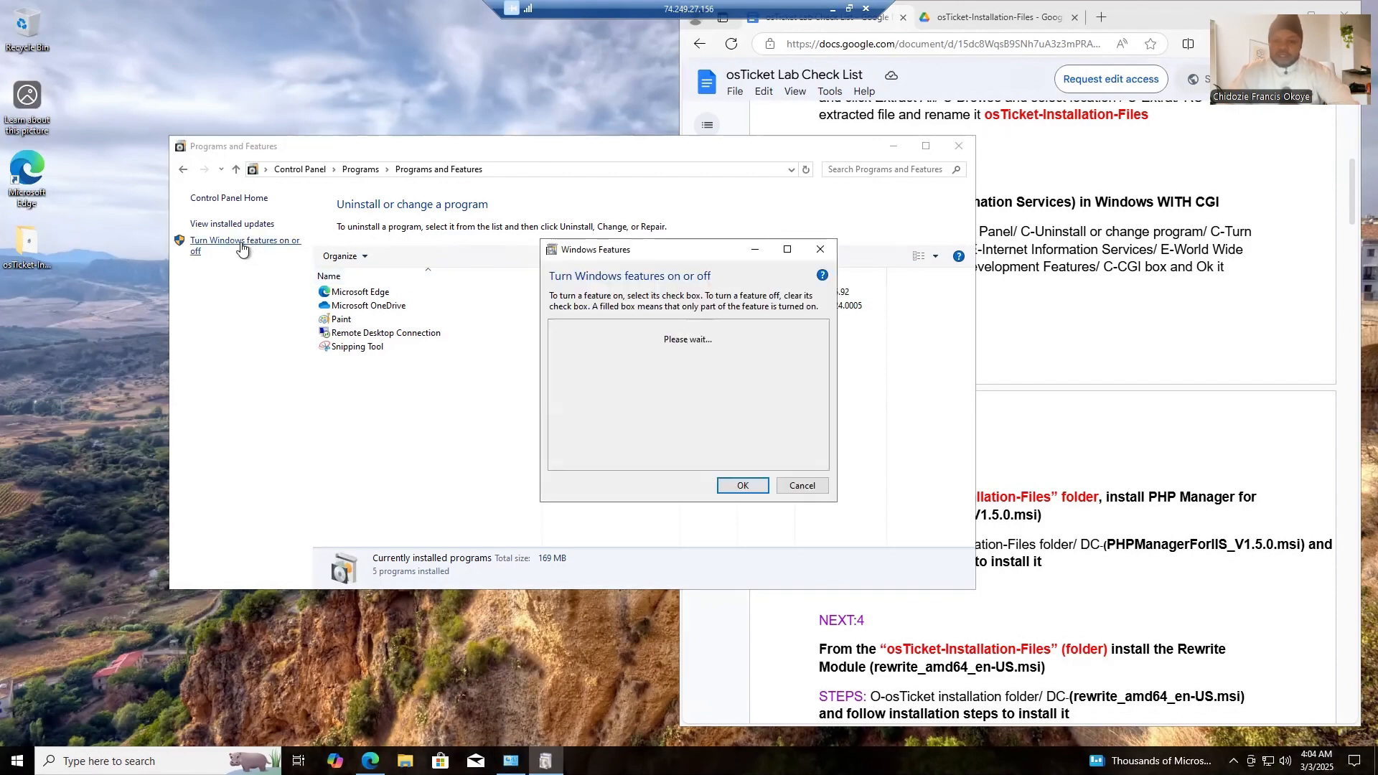
pyautogui.click(823, 464)
pyautogui.click(824, 465)
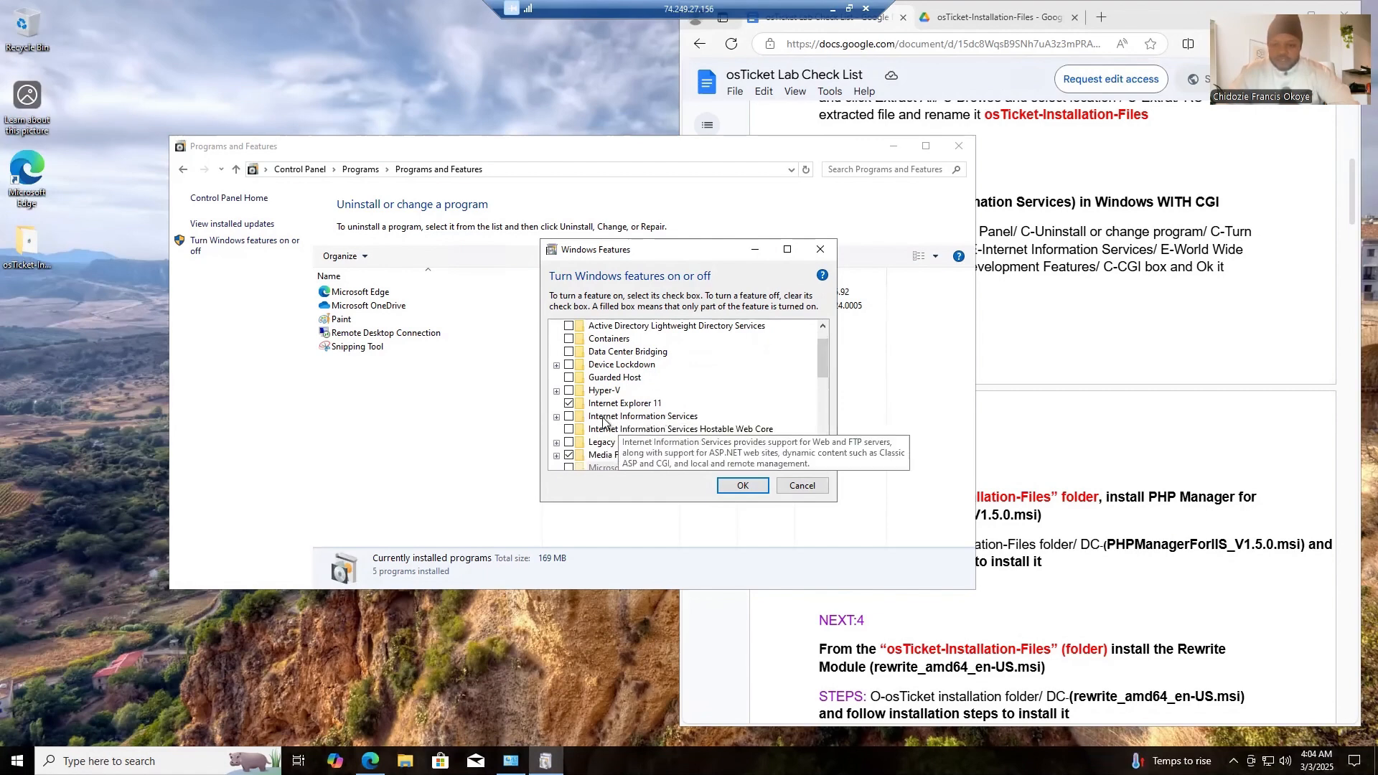
pyautogui.click(569, 418)
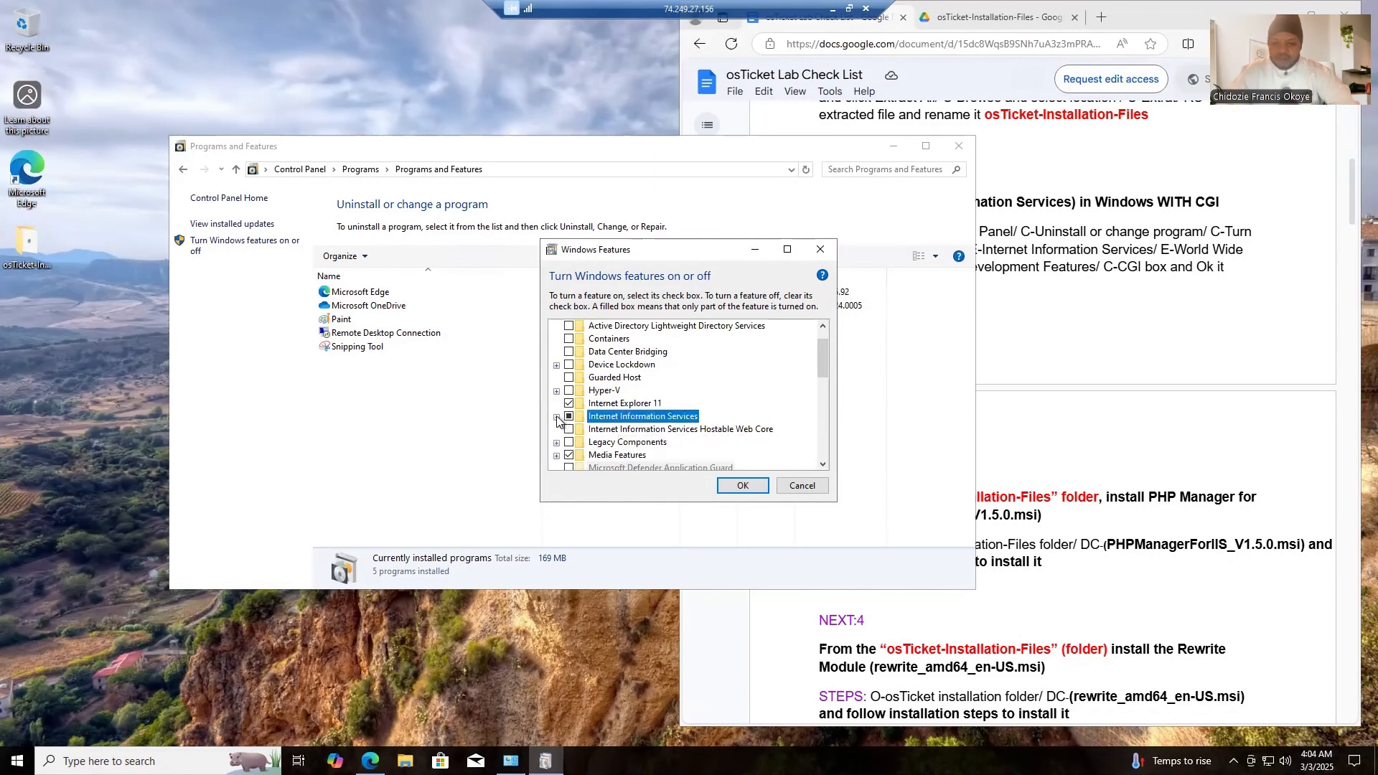
# - Enable CGI in the Application Development Features of World Wide Web Services under Internet Information Services and apply the feature changes
pyautogui.click(558, 417)
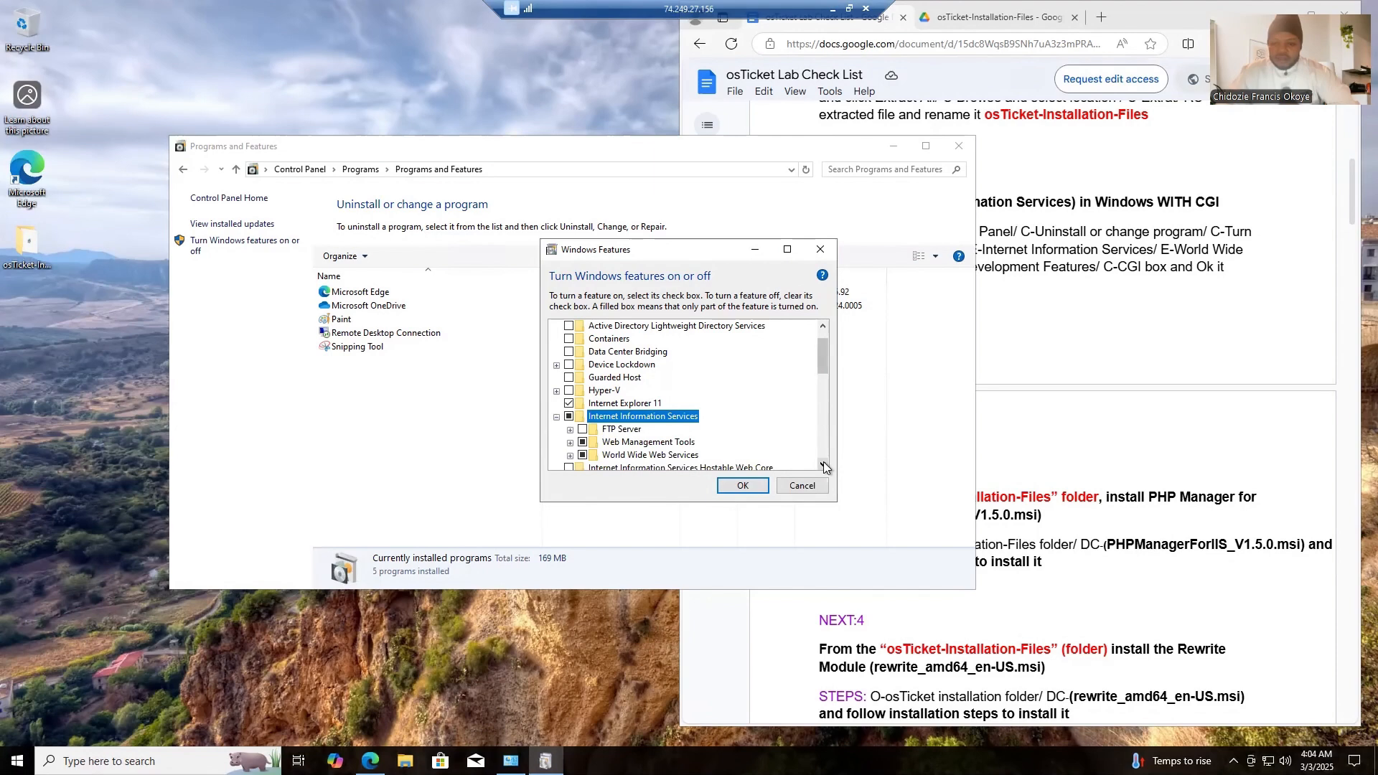
pyautogui.scroll(-3, 829, 461)
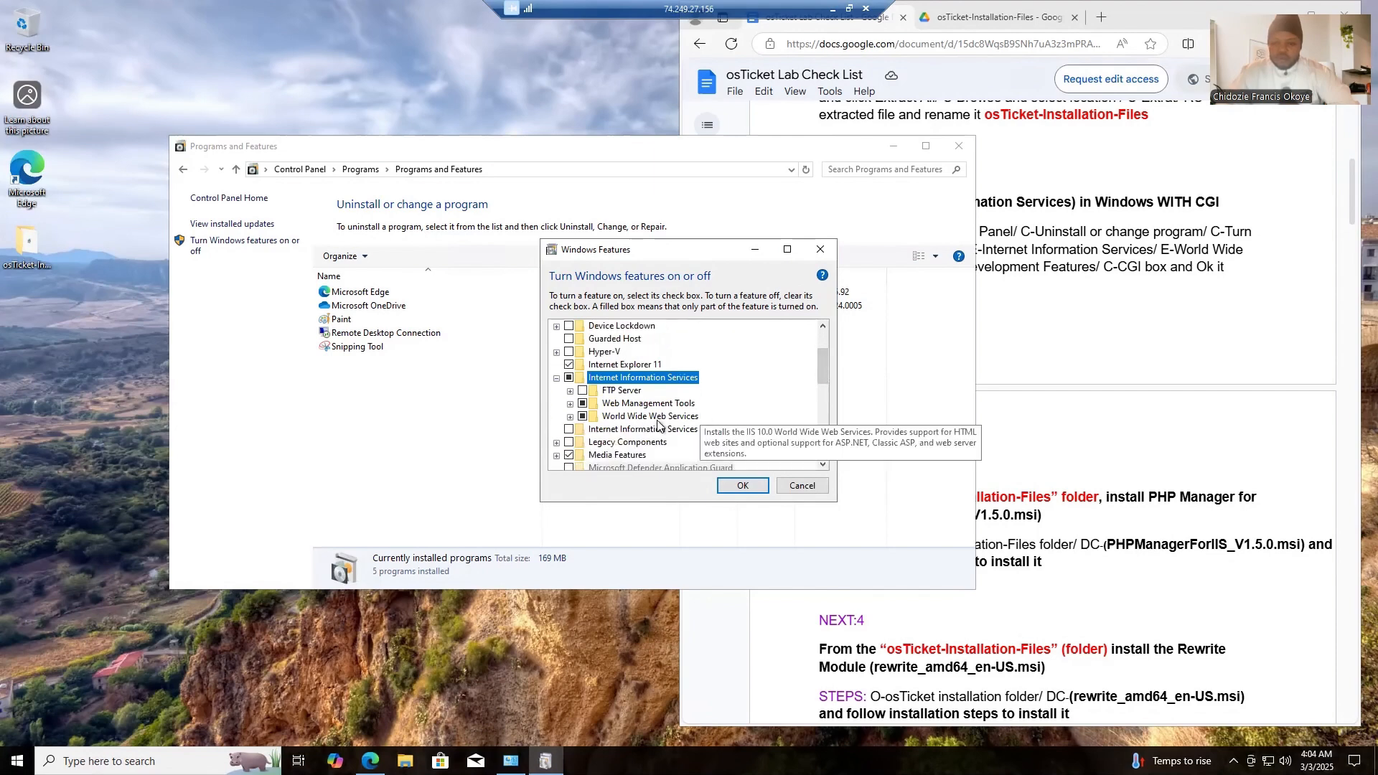
pyautogui.click(570, 417)
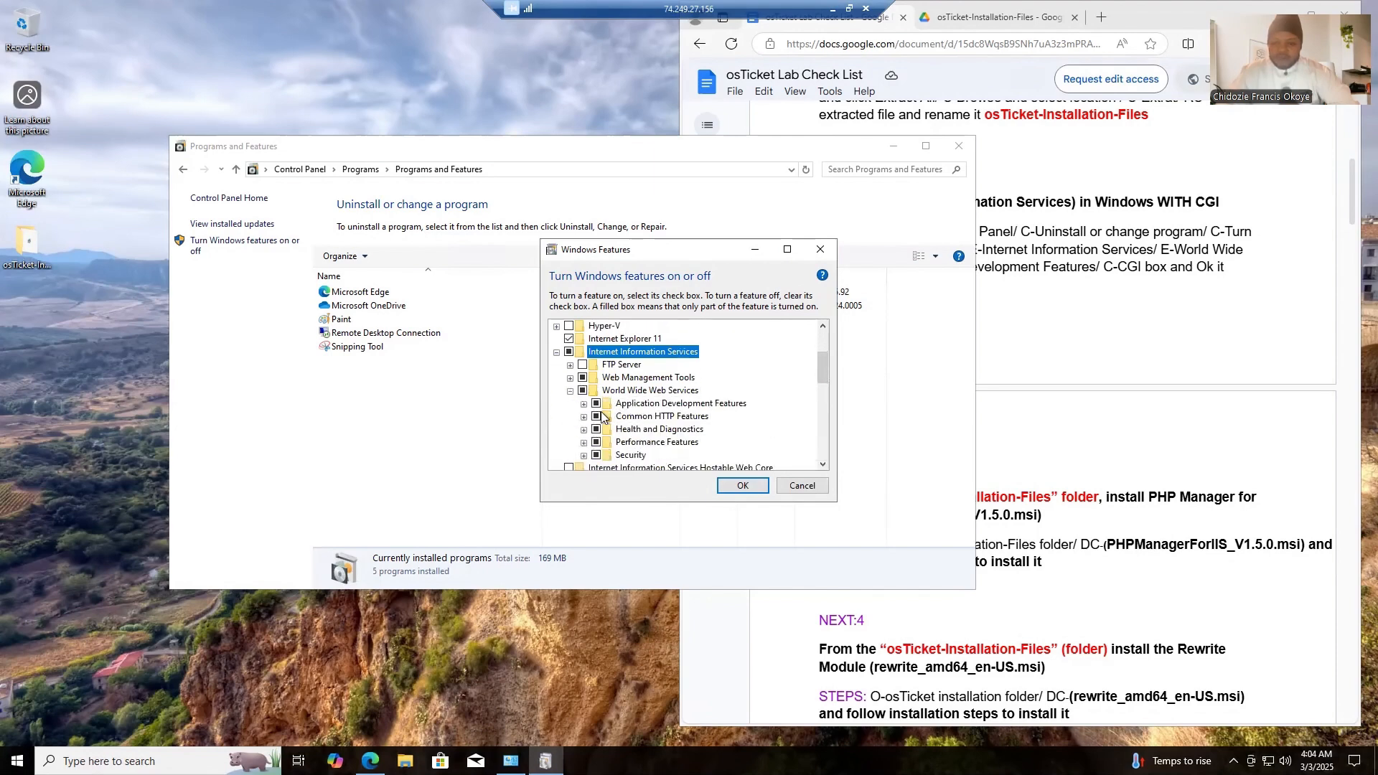
pyautogui.click(825, 463)
pyautogui.click(825, 464)
pyautogui.click(825, 463)
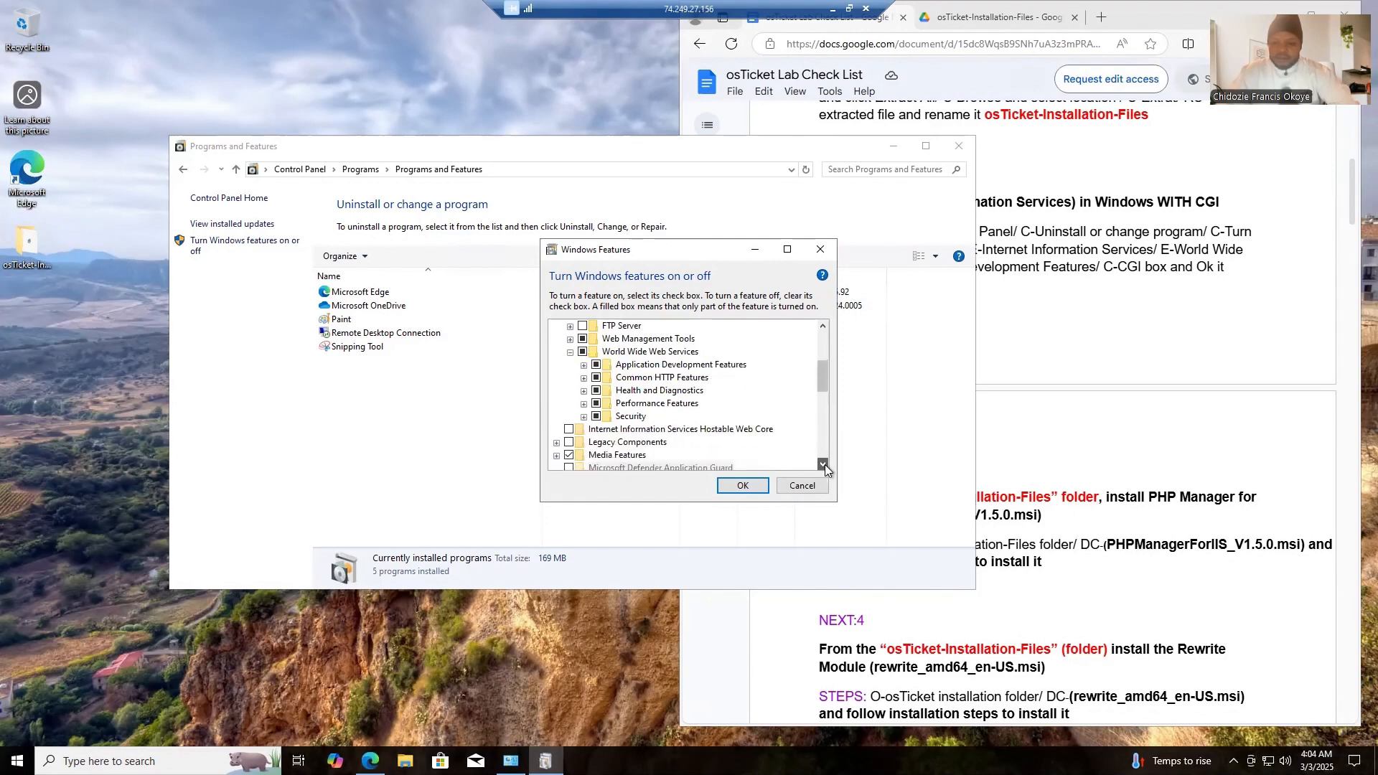
pyautogui.click(825, 464)
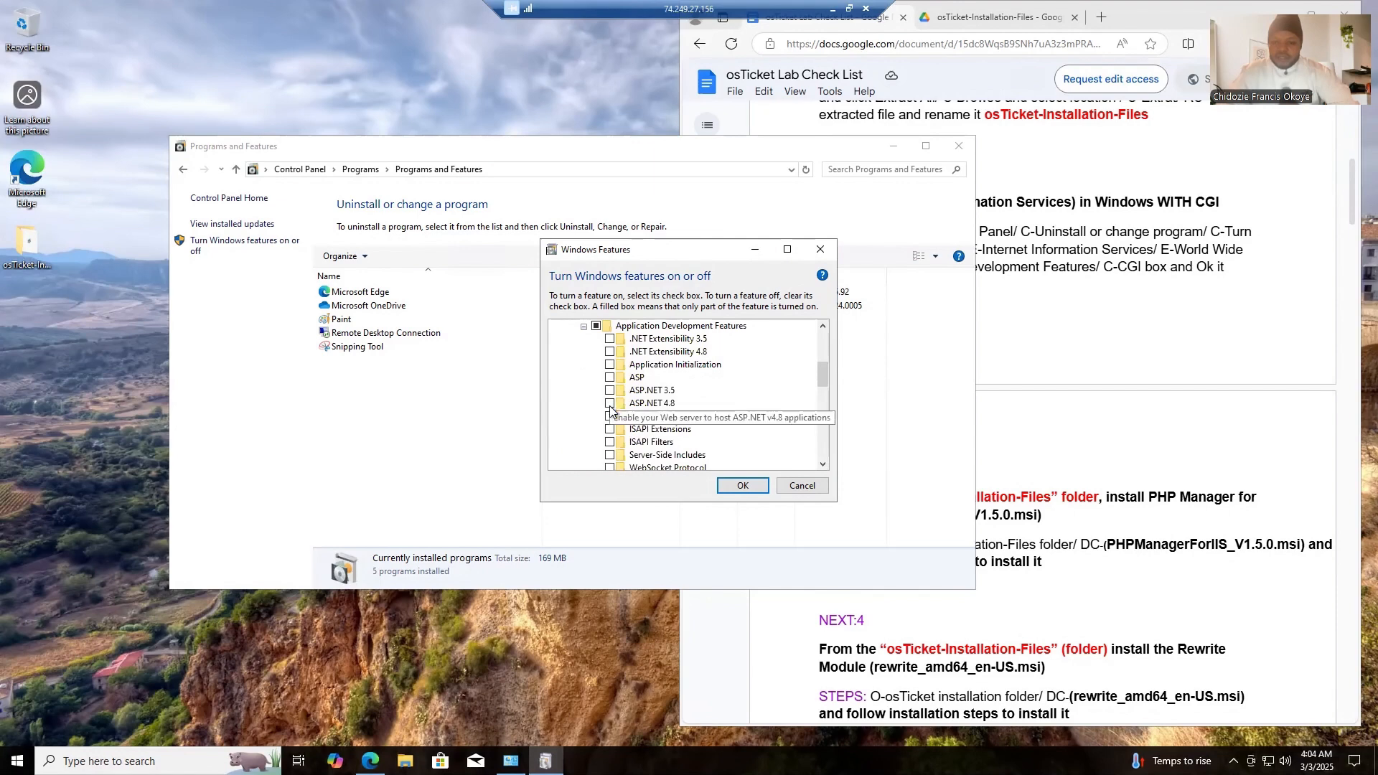
pyautogui.click(609, 418)
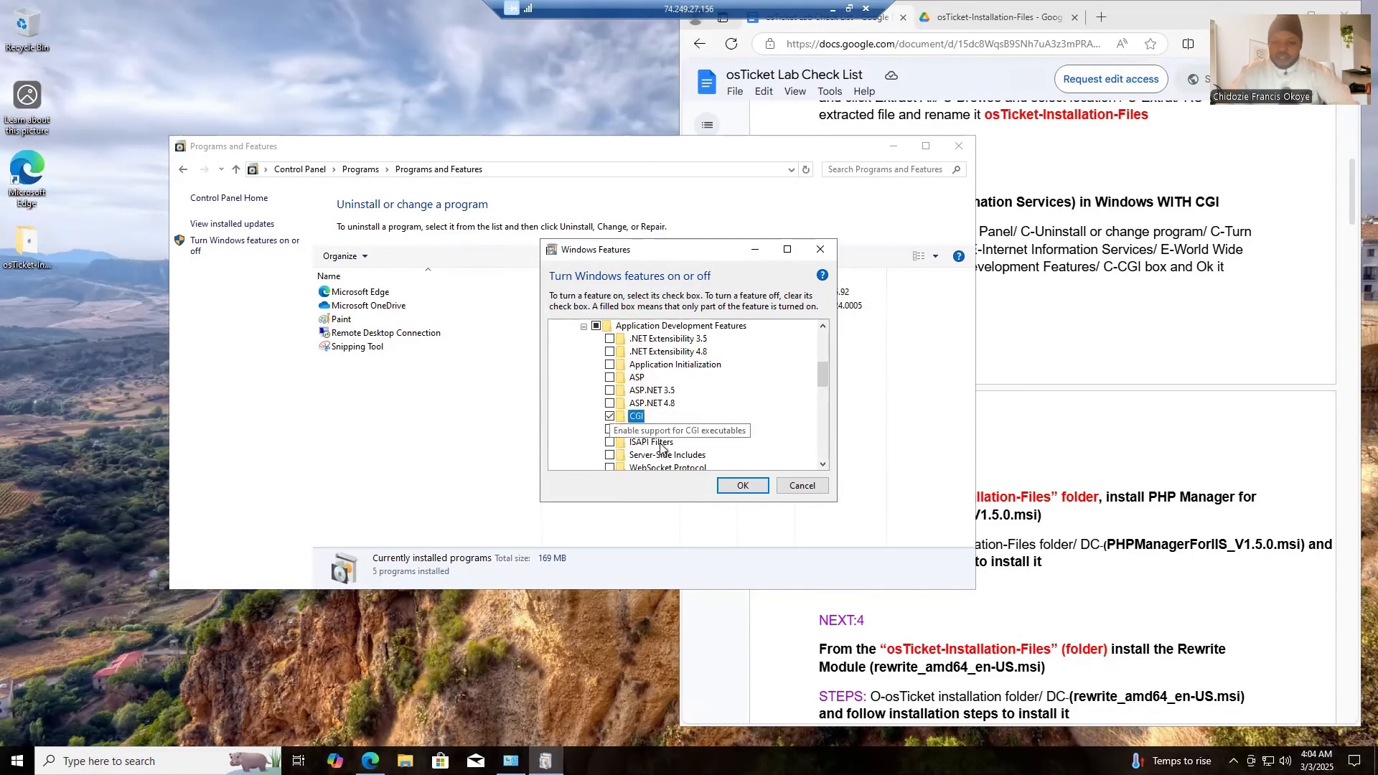
pyautogui.click(738, 486)
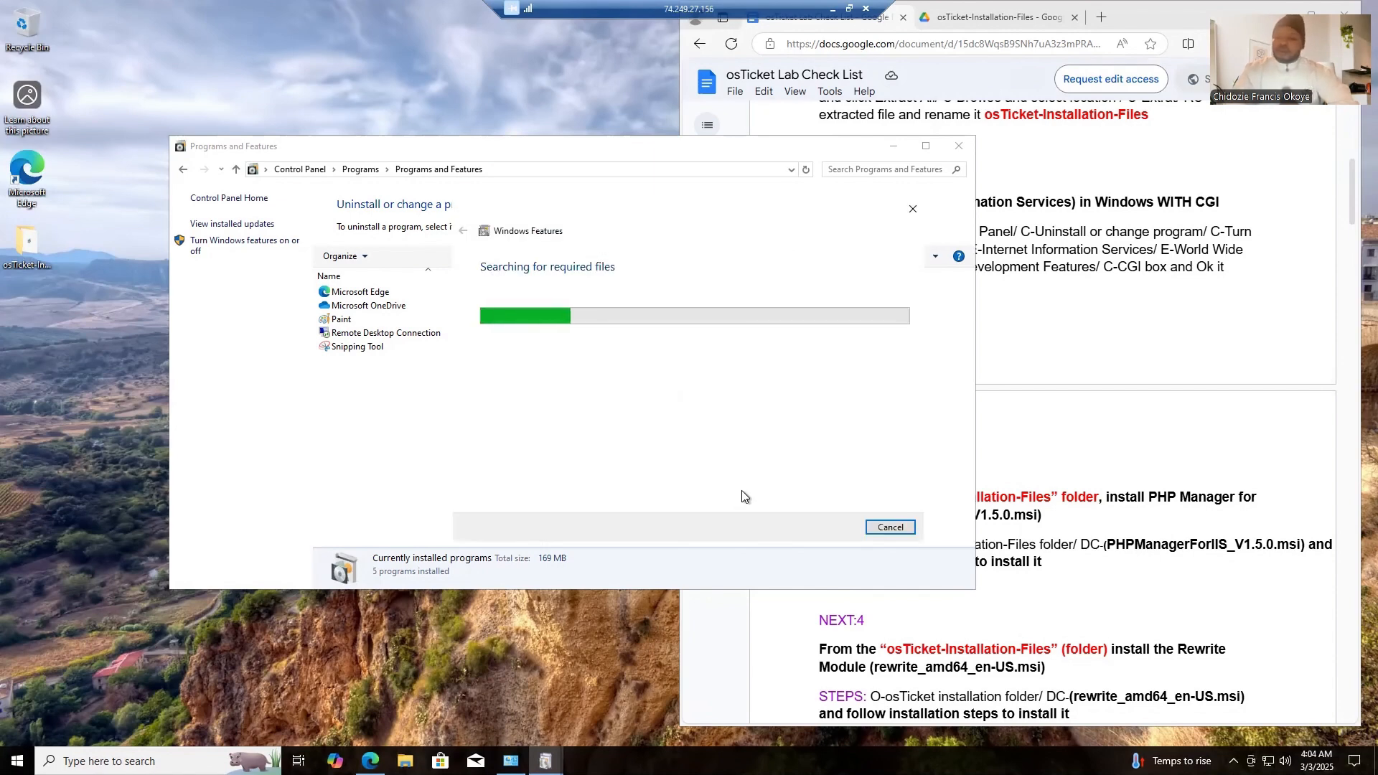
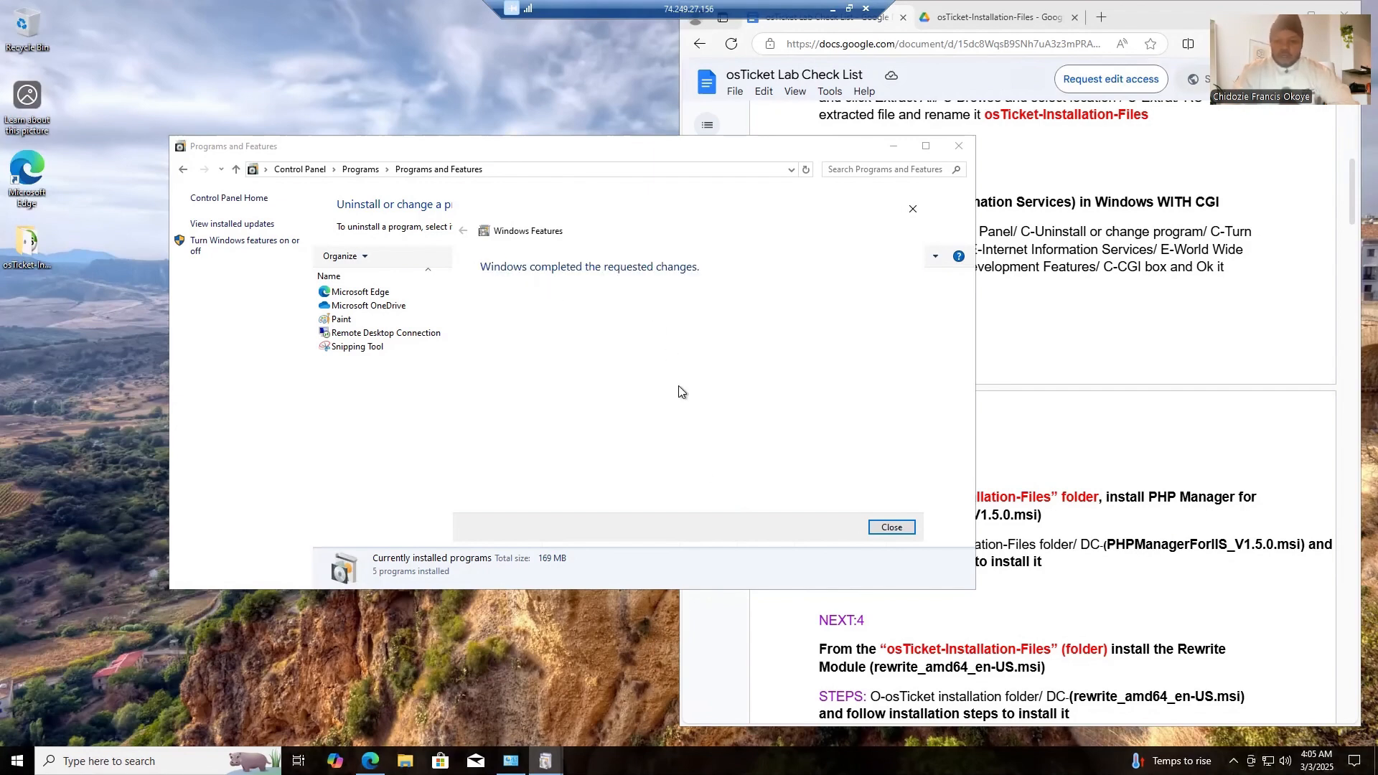
# - Close the Windows Features dialog and the Programs and Features window, and go to the checklist's PHP Manager instructions
pyautogui.click(890, 527)
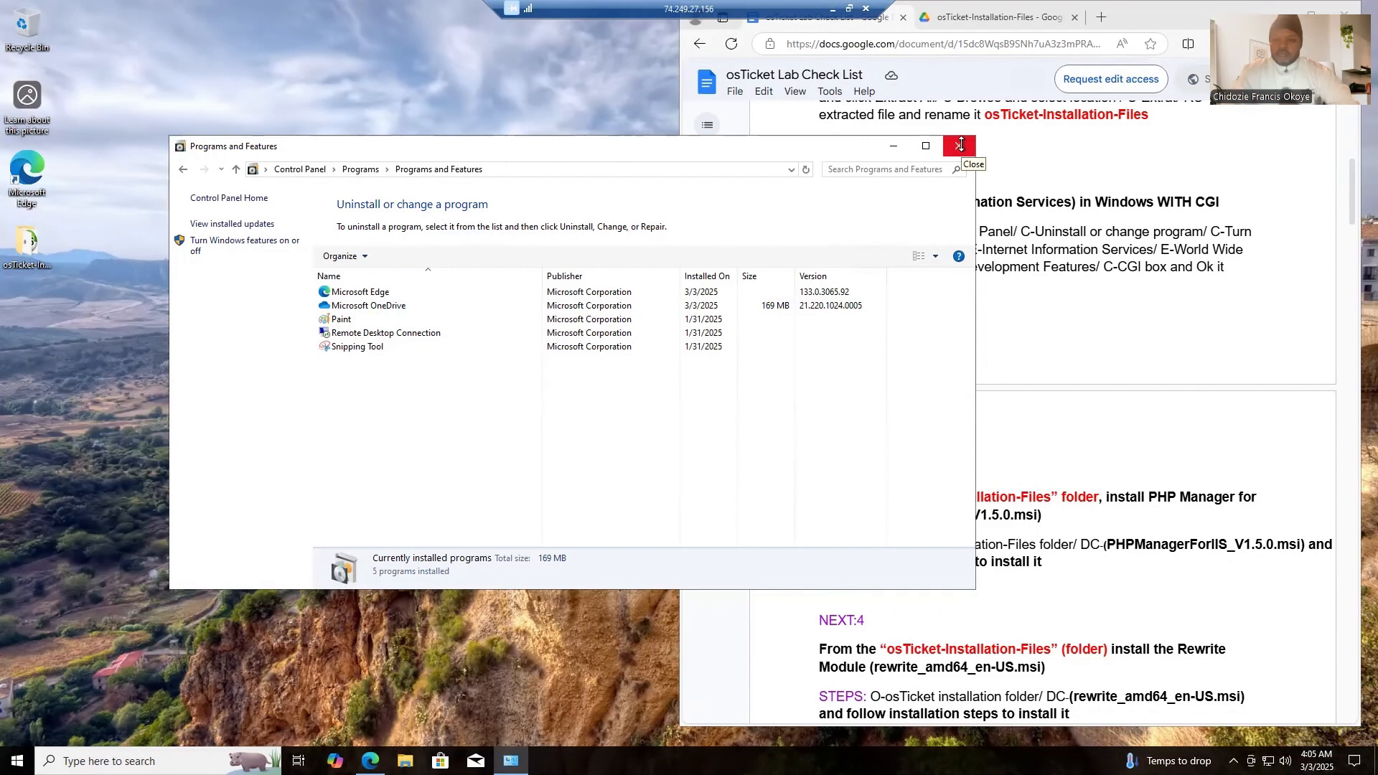
pyautogui.click(961, 145)
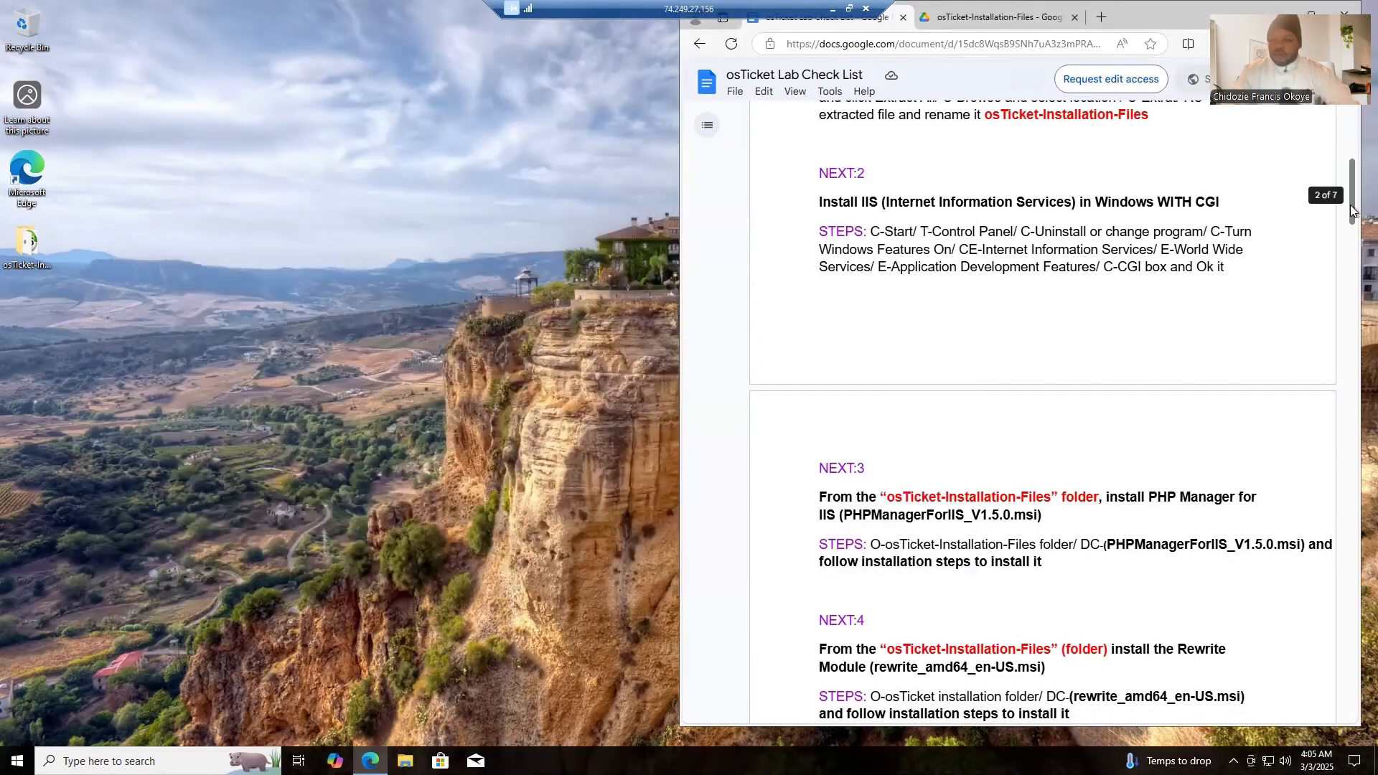
pyautogui.moveTo(1350, 208); pyautogui.dragTo(1350, 266)
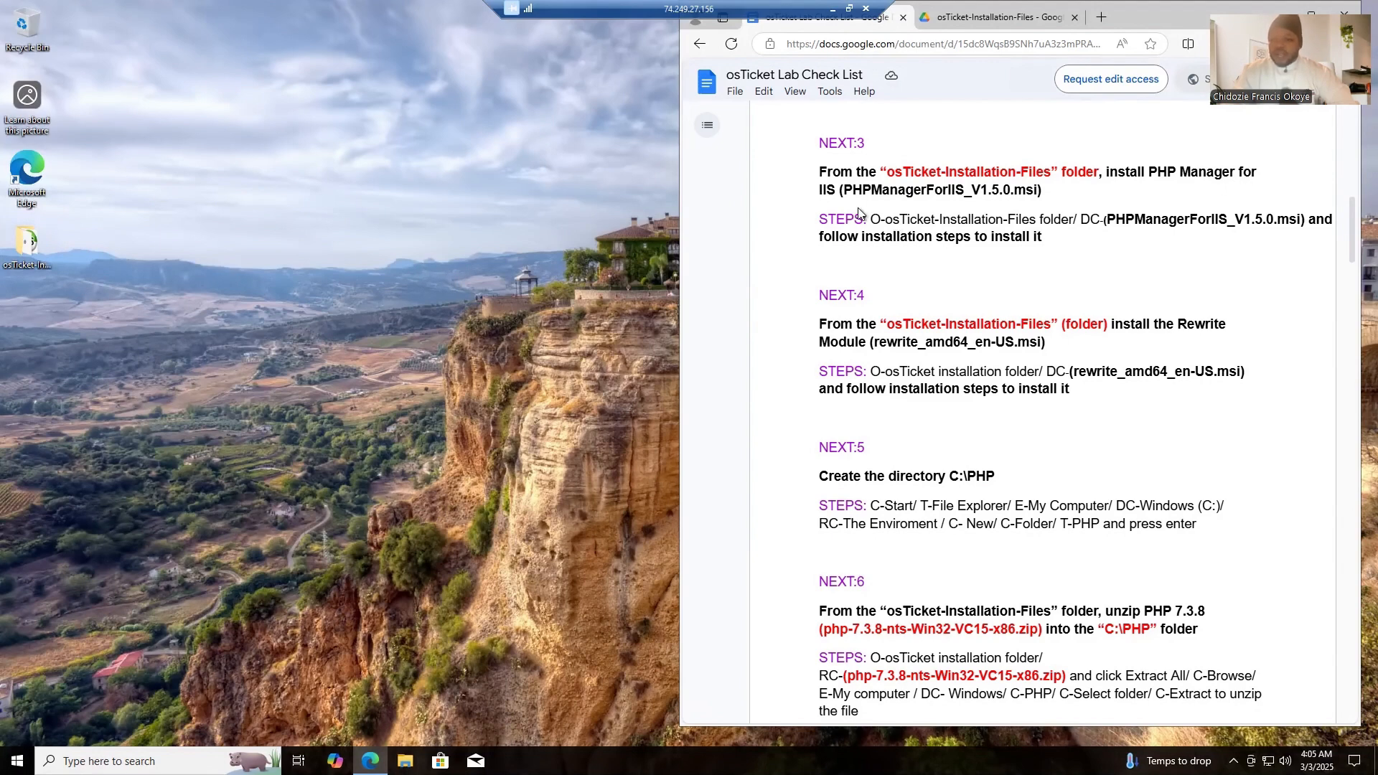
# - Install PHP Manager for IIS from PHPManagerForIIS_V1.5.0 in the osTicket-Installation-Files desktop folder, agreeing to the license
pyautogui.doubleClick(28, 244)
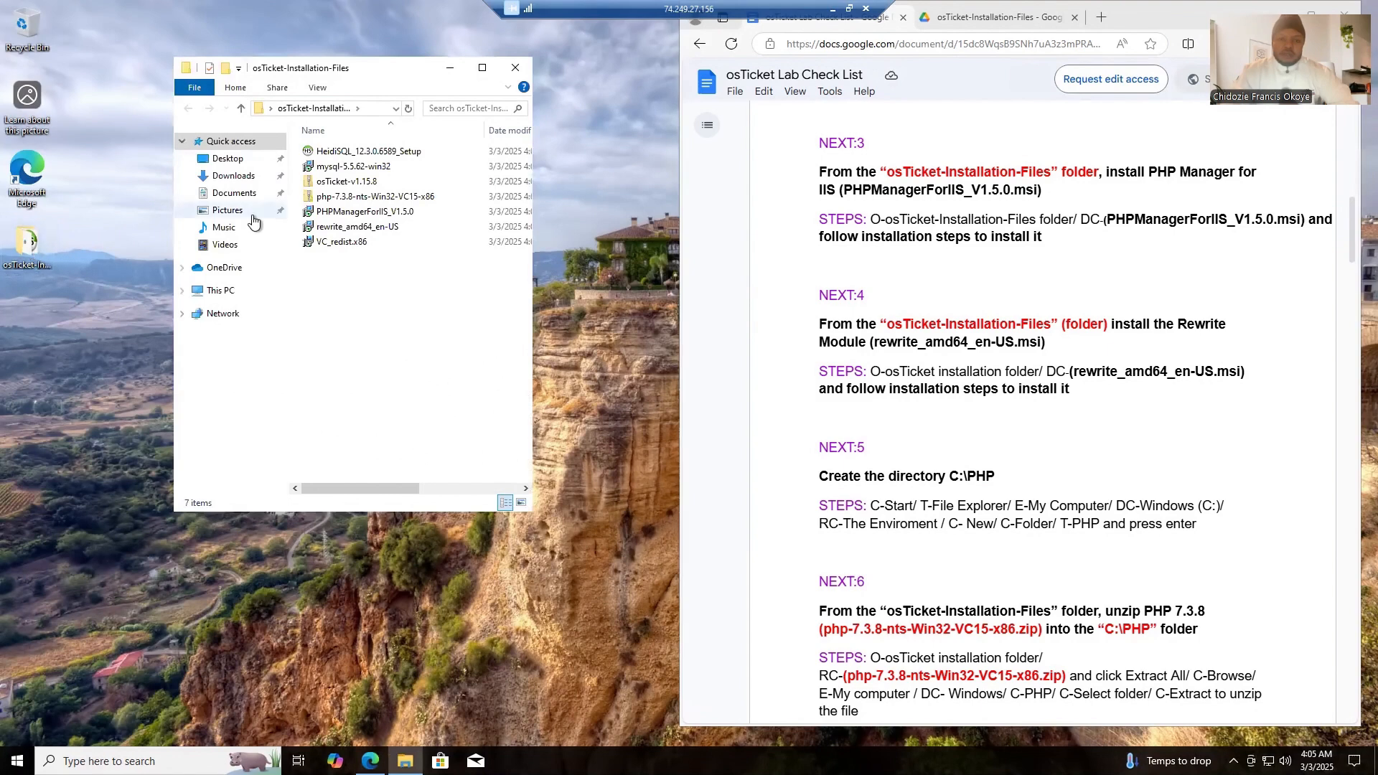
pyautogui.doubleClick(346, 213)
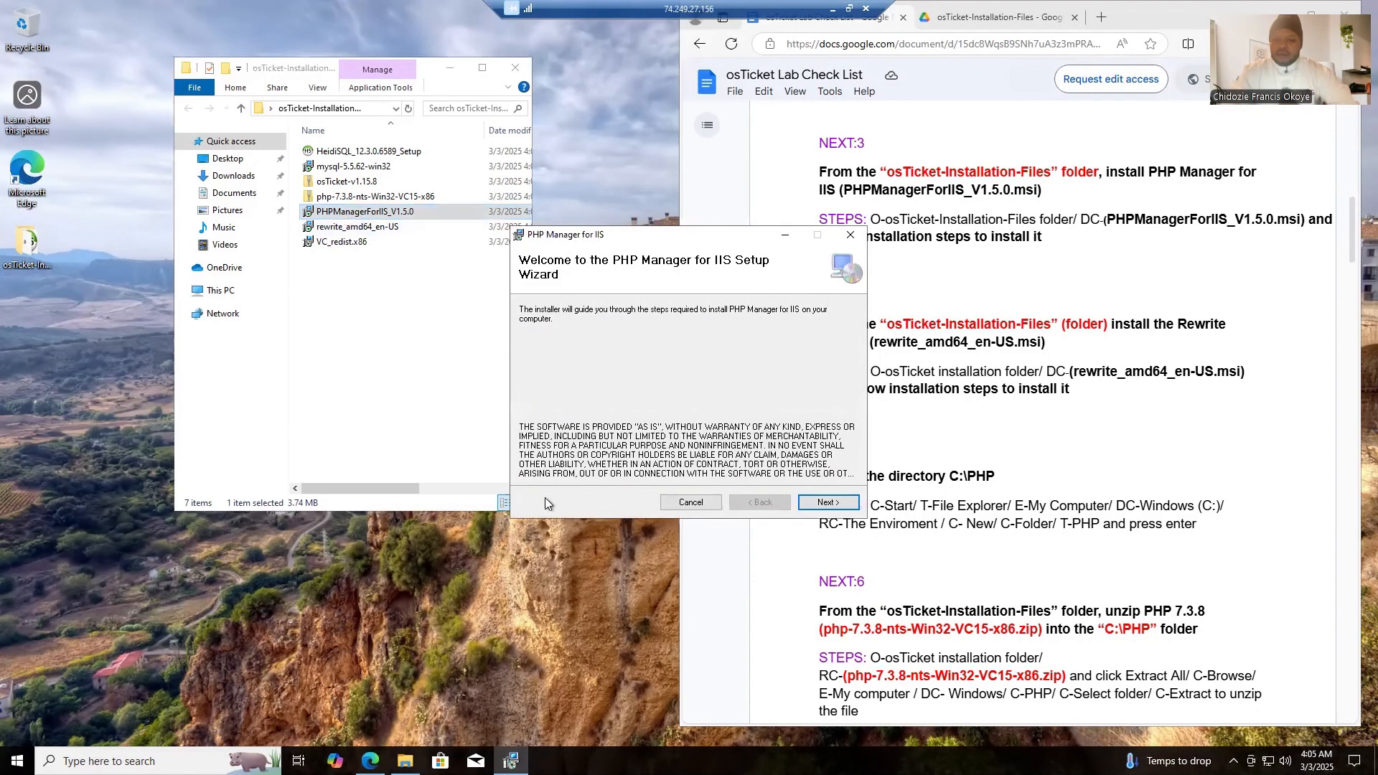
pyautogui.click(827, 503)
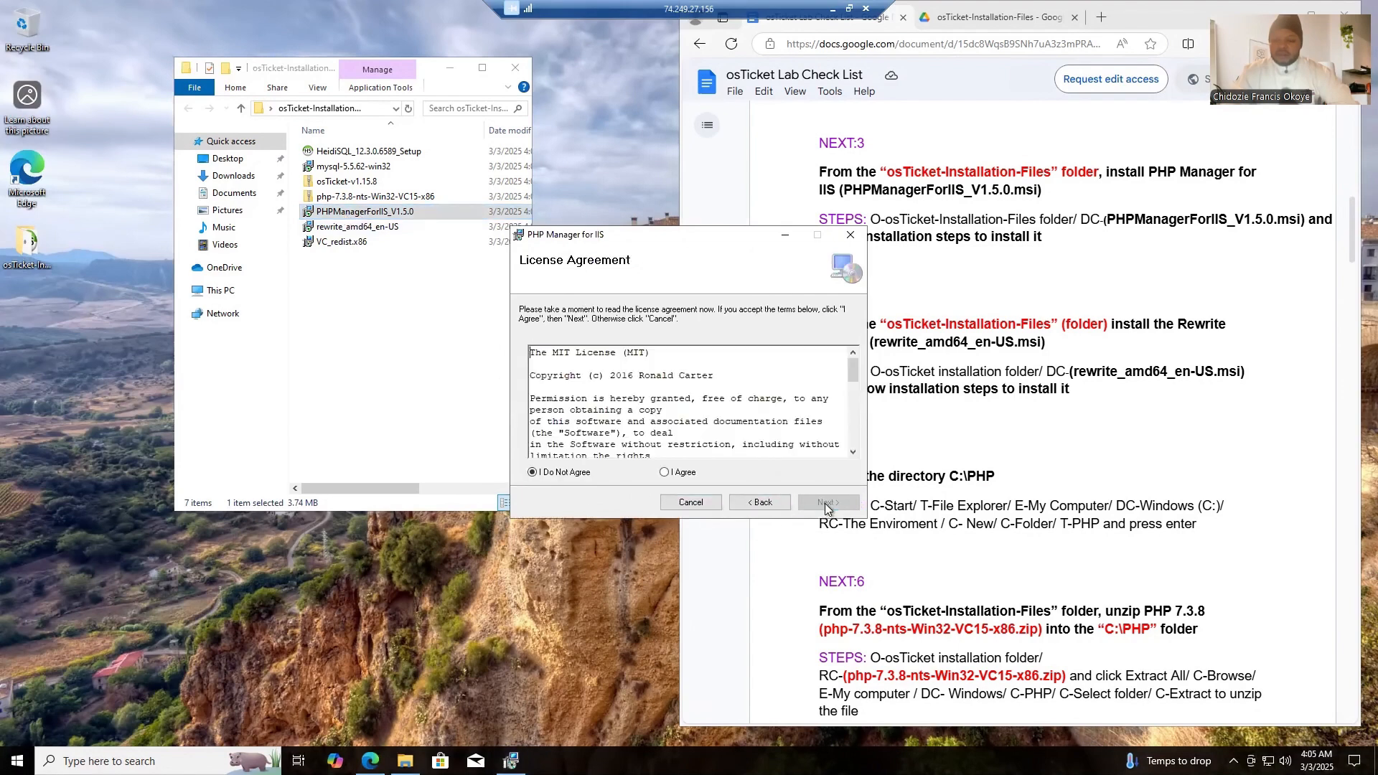
pyautogui.click(665, 473)
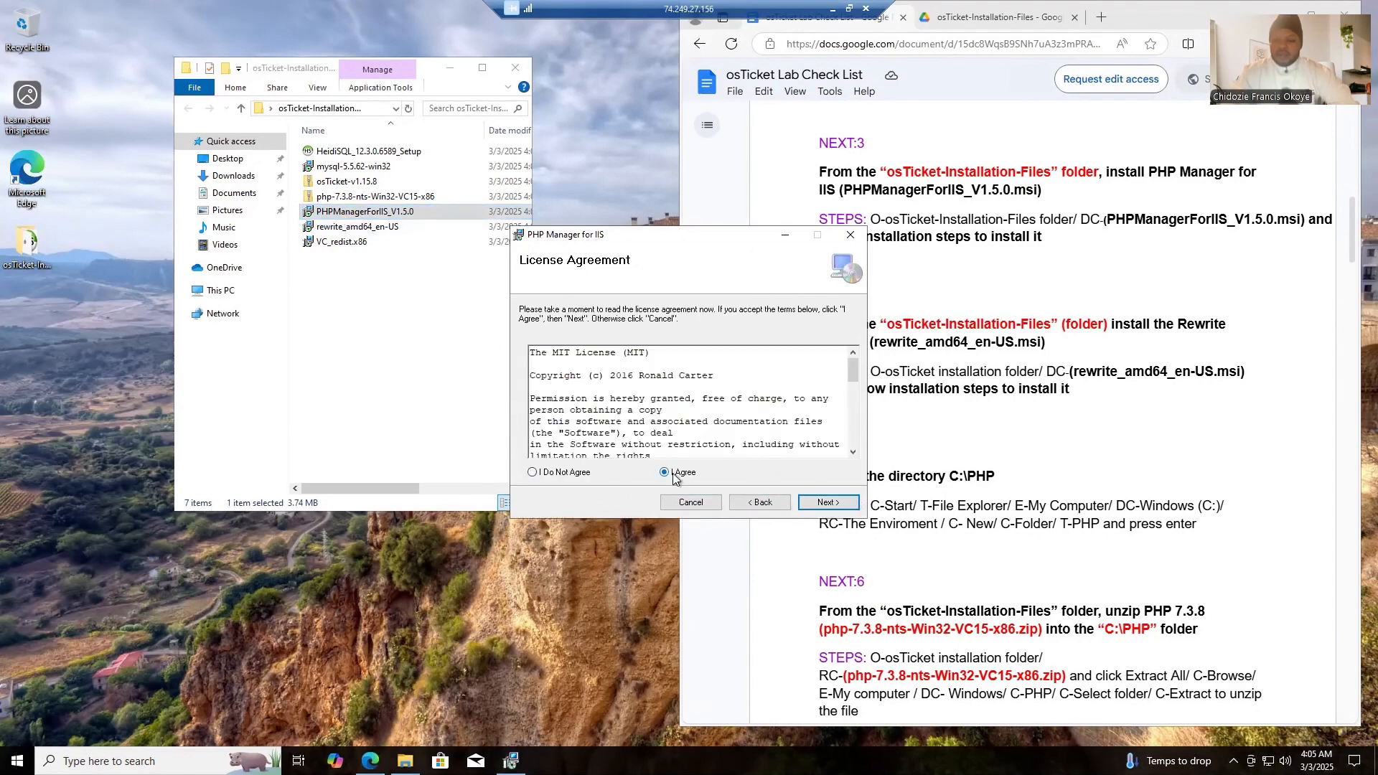
pyautogui.click(827, 503)
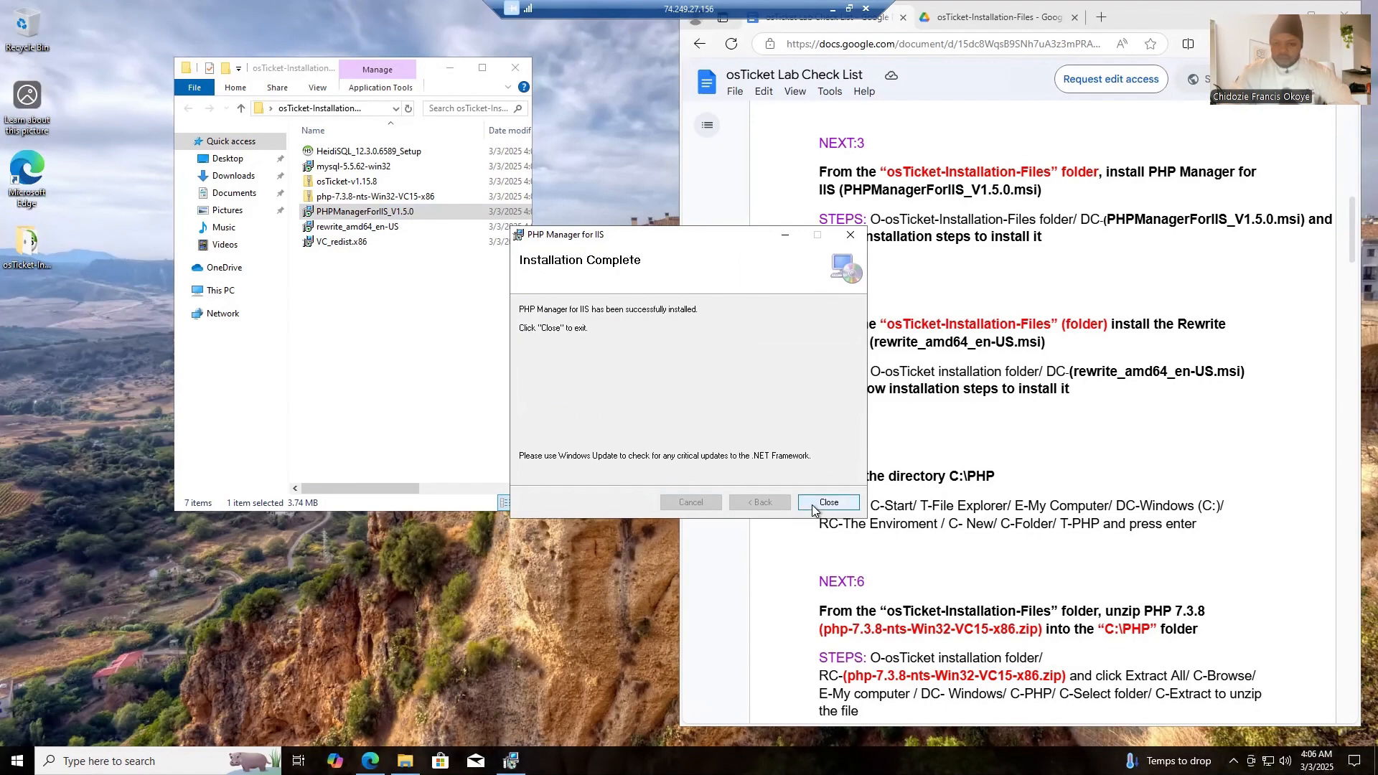
pyautogui.click(827, 503)
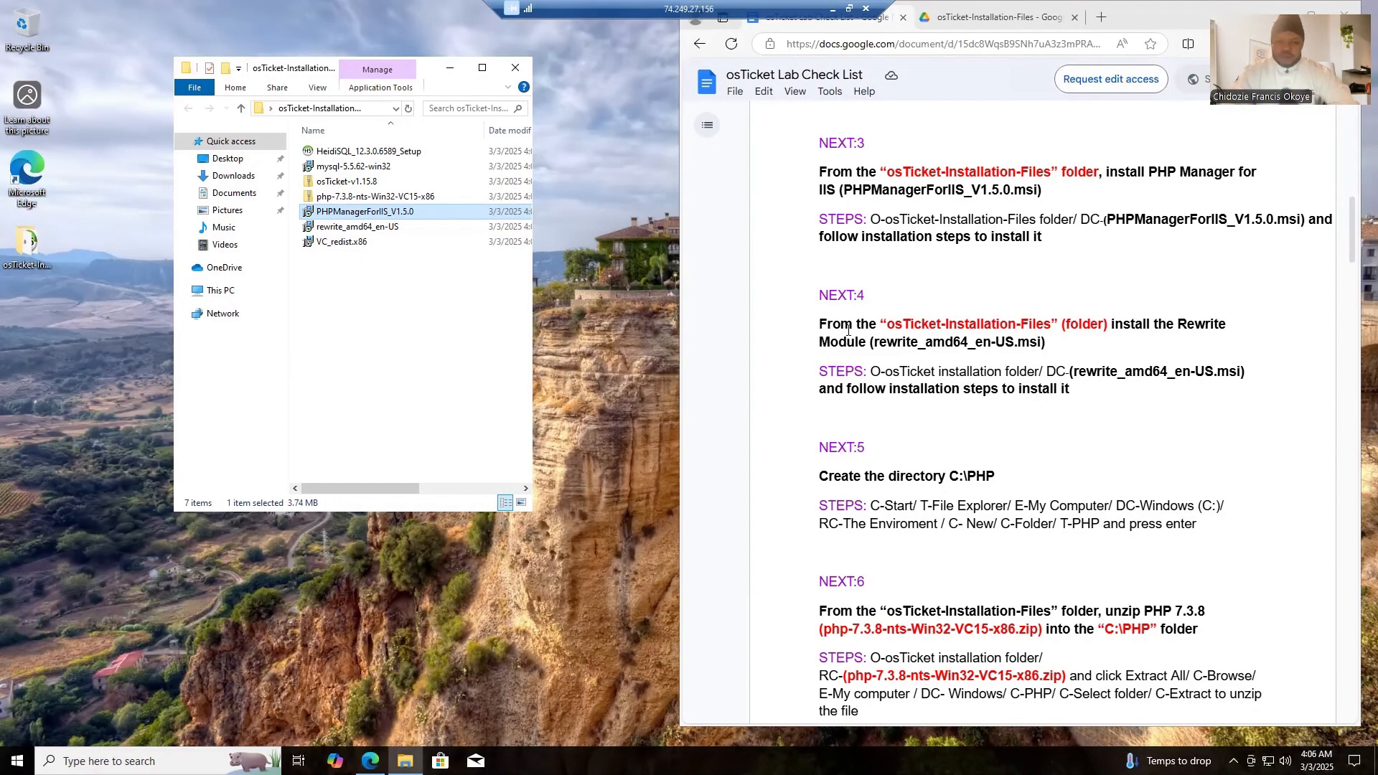
# - Install IIS URL Rewrite Module 2 from rewrite_amd64_en-US, accepting the license terms, and finish the setup wizard
pyautogui.click(363, 227)
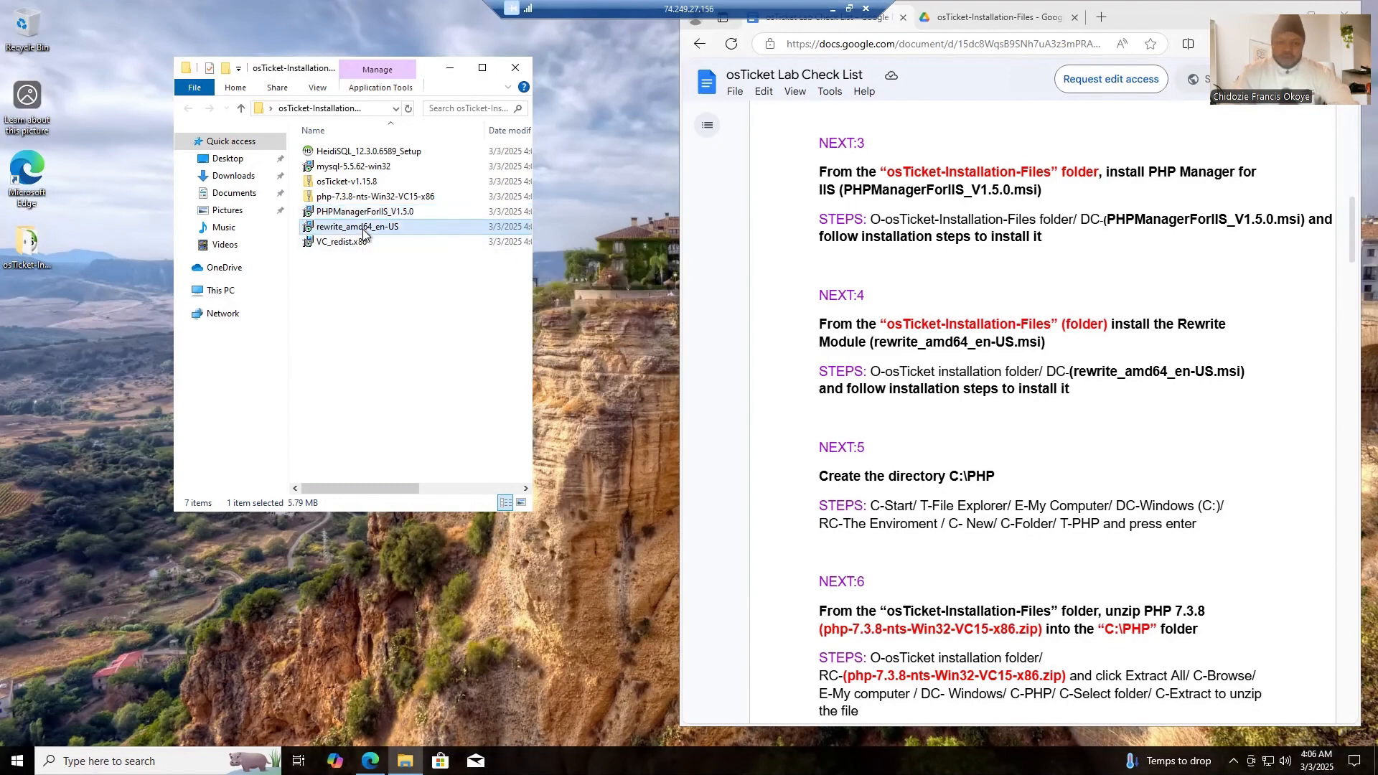
pyautogui.doubleClick(363, 229)
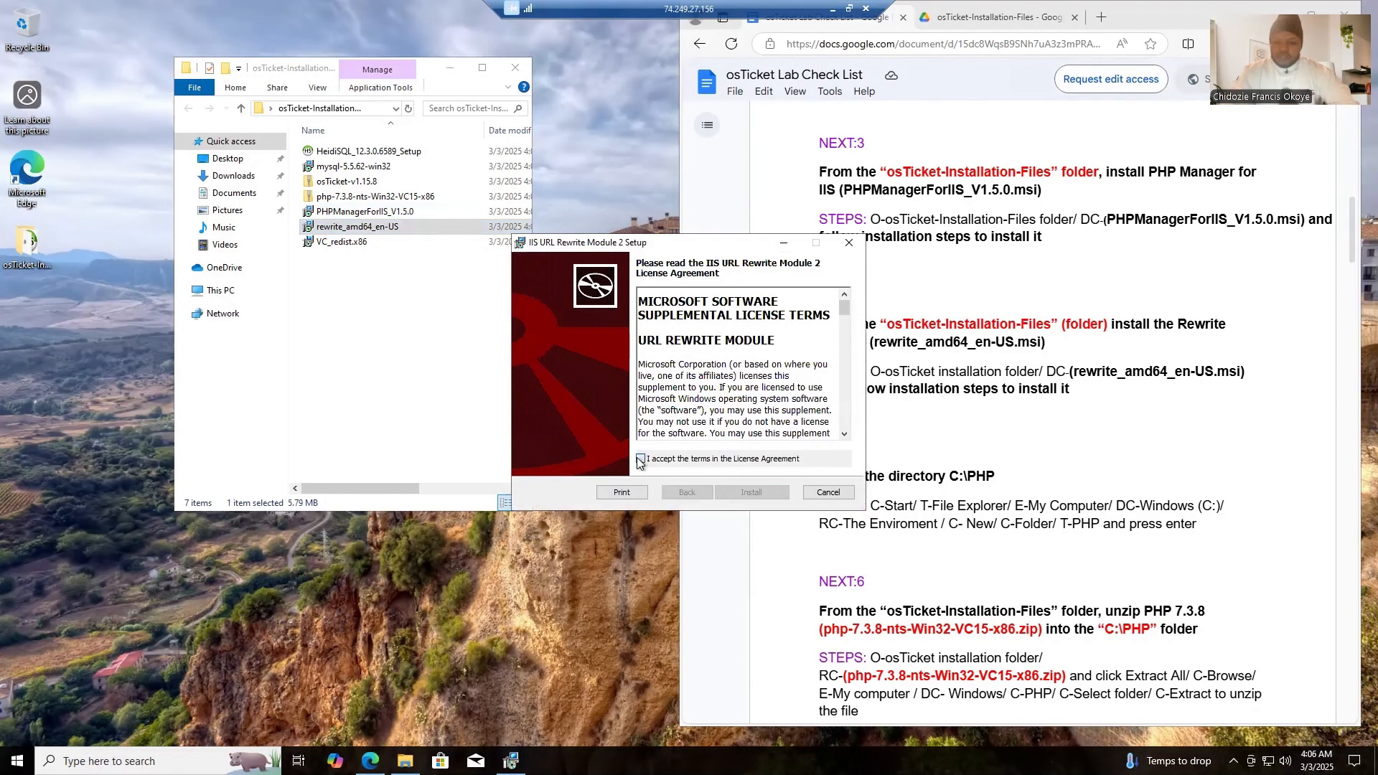
pyautogui.click(641, 459)
pyautogui.click(760, 496)
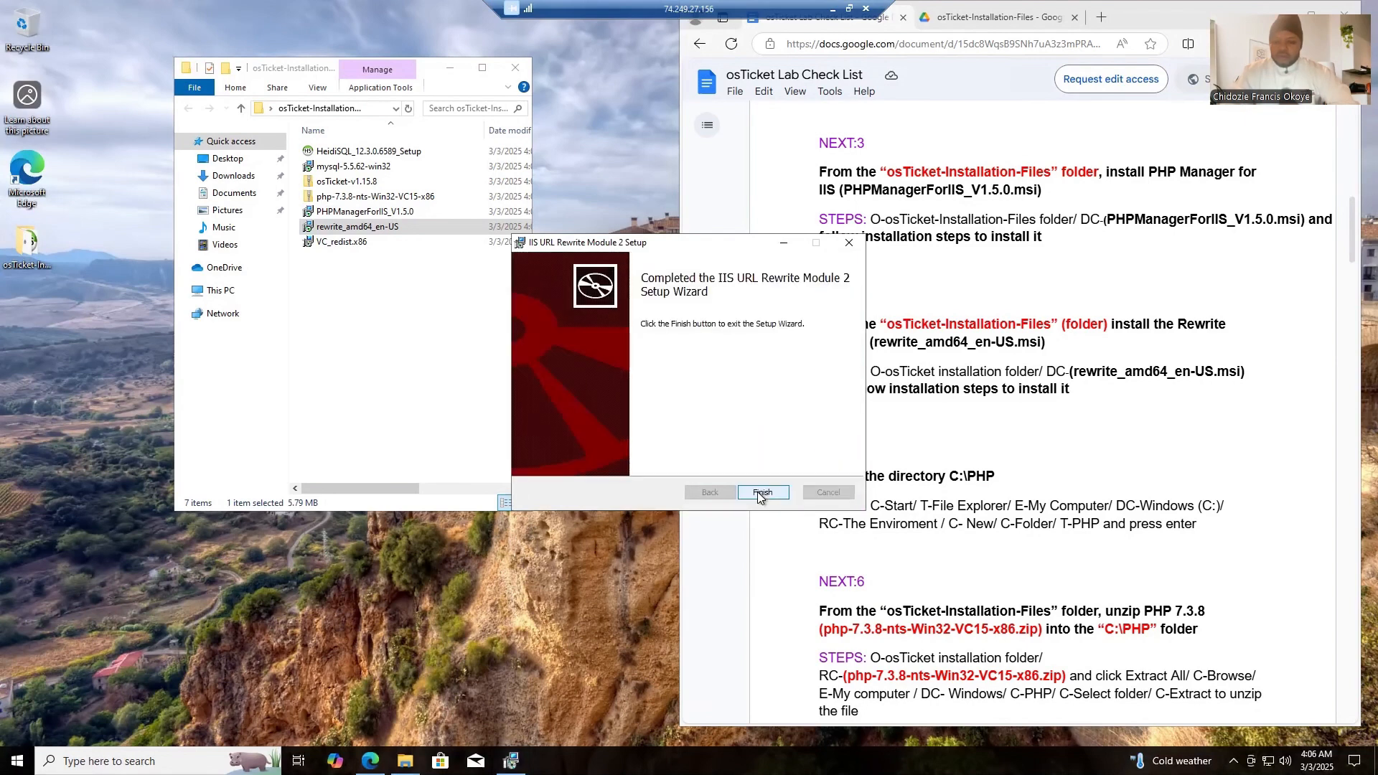
pyautogui.click(760, 495)
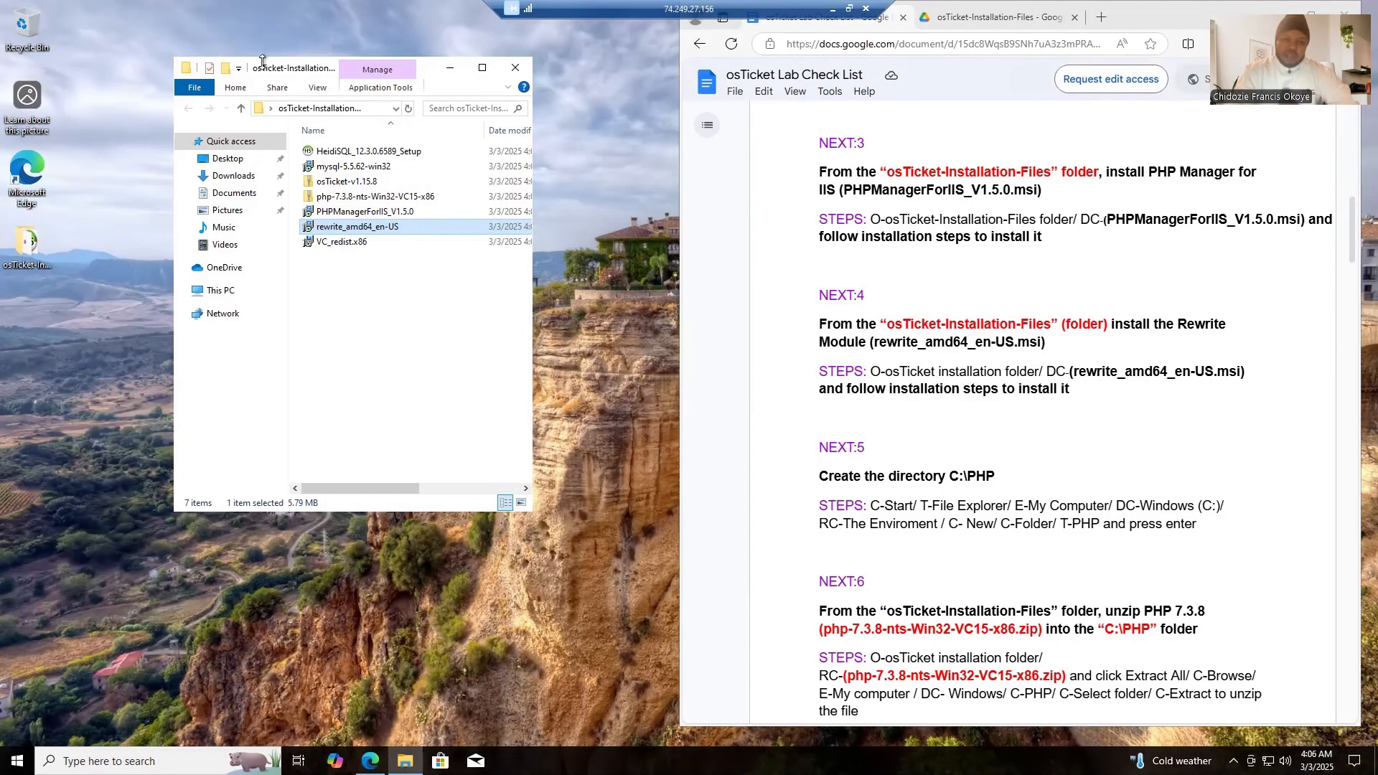
# - Move the installation files window aside and open the Windows (C:) drive in a new File Explorer window
pyautogui.moveTo(260, 69); pyautogui.dragTo(157, 28)
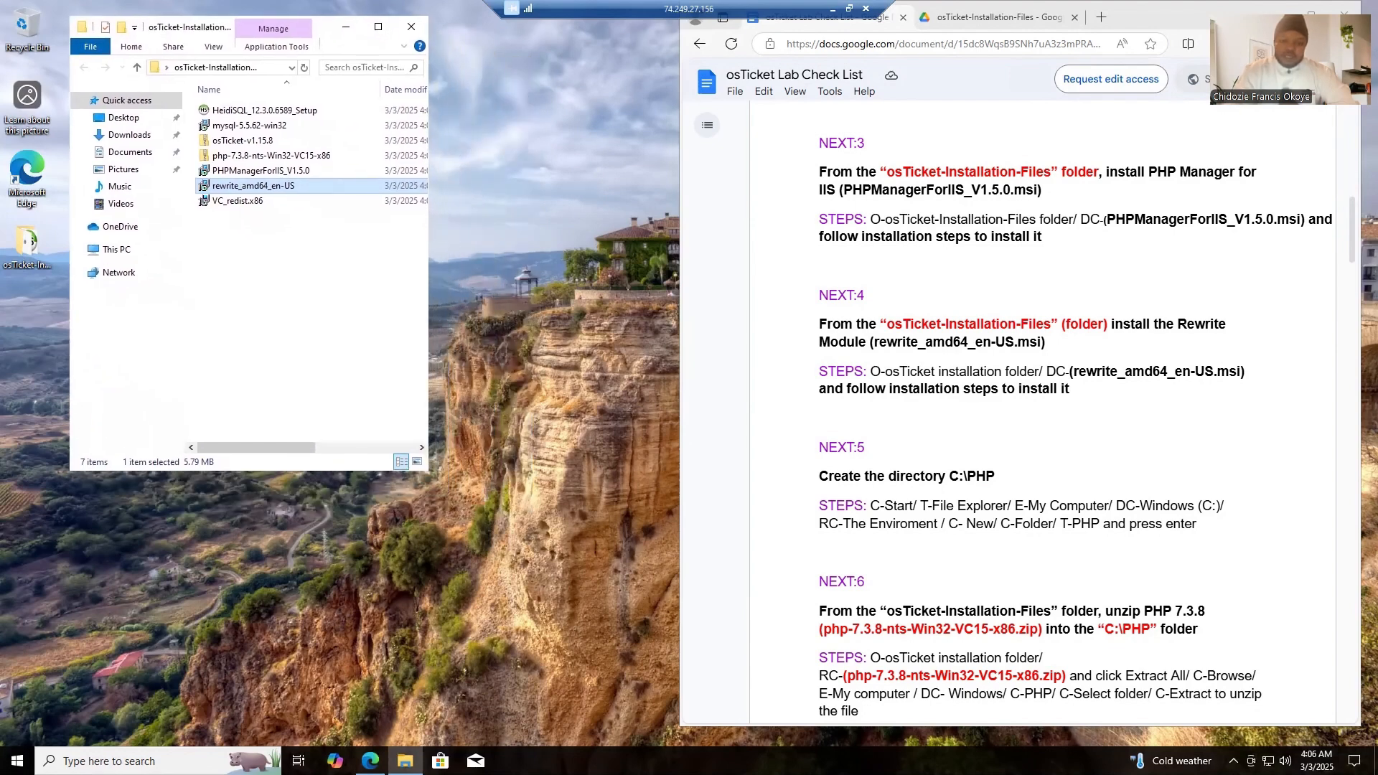
pyautogui.click(108, 761)
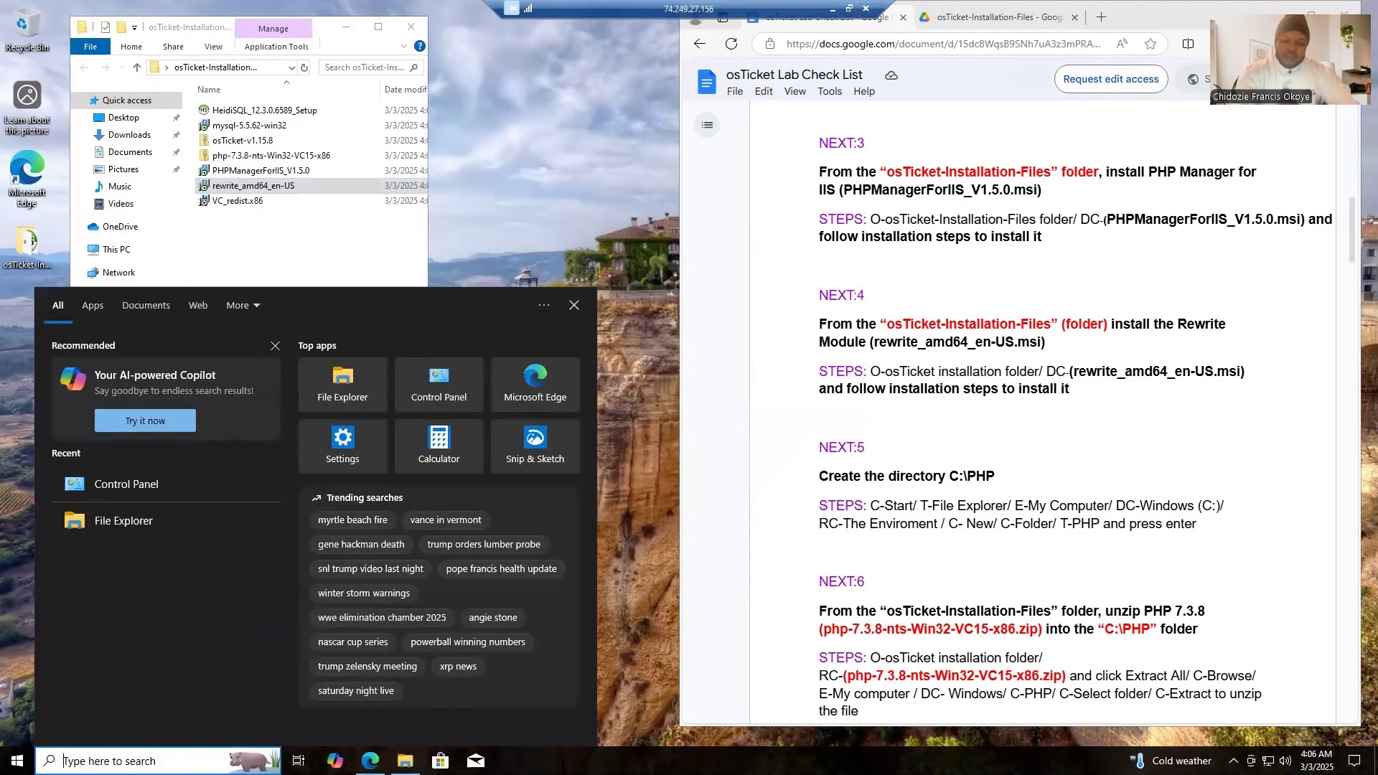
pyautogui.write('fi')
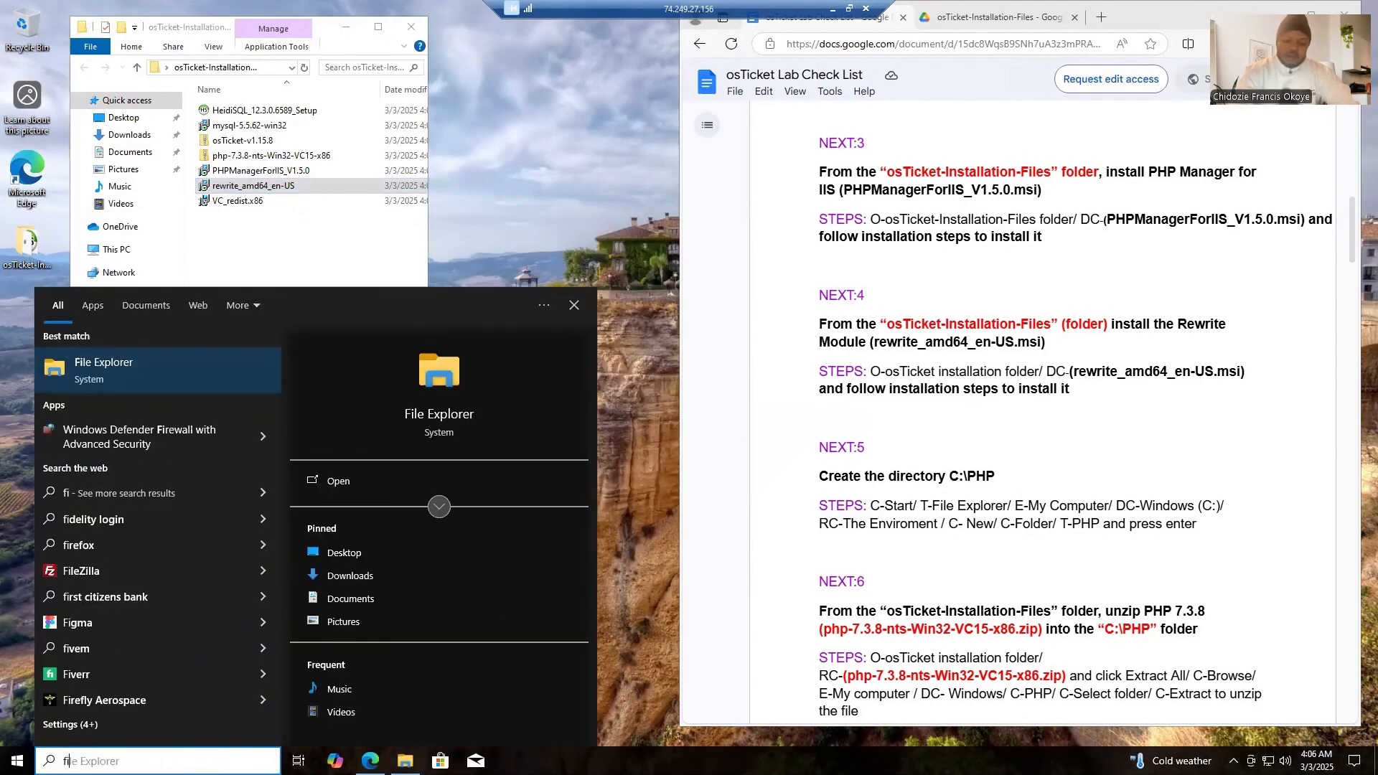
pyautogui.write('le')
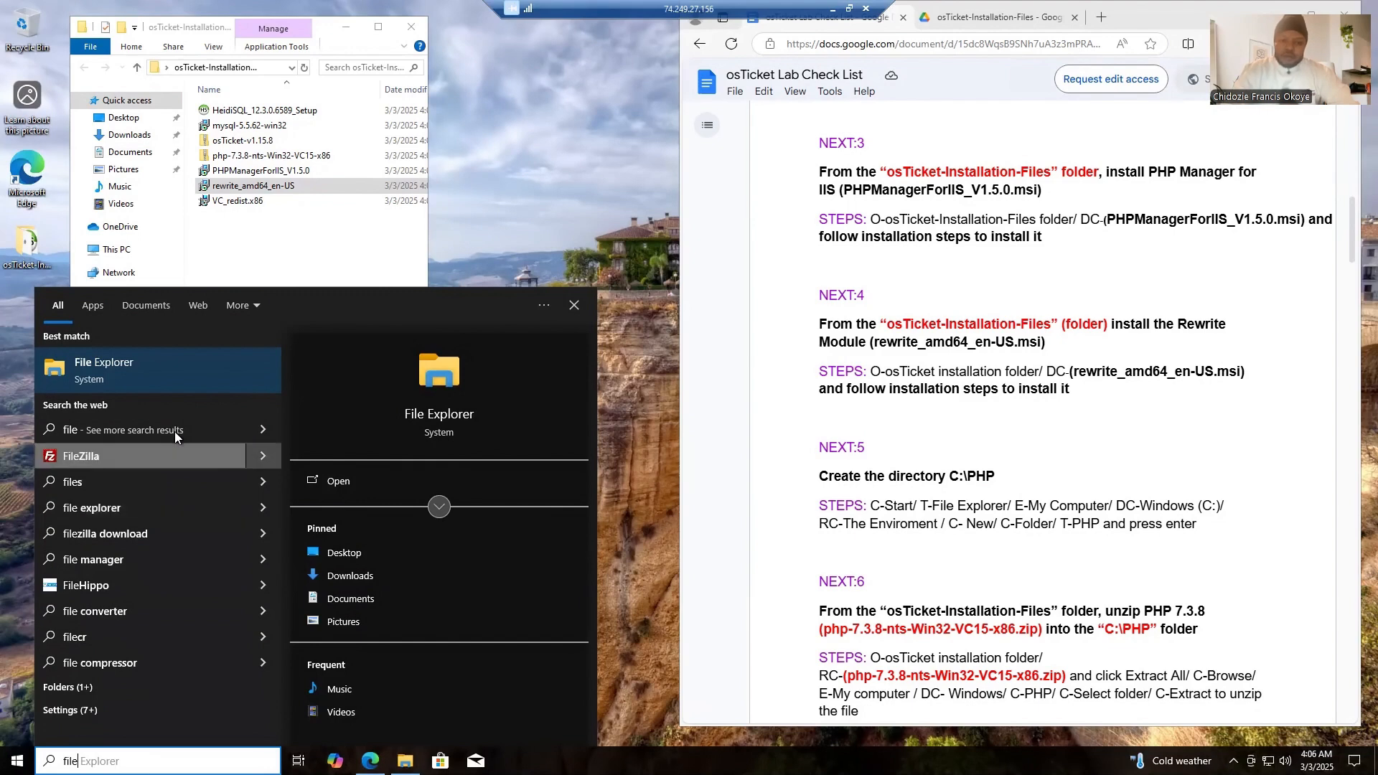
pyautogui.click(182, 372)
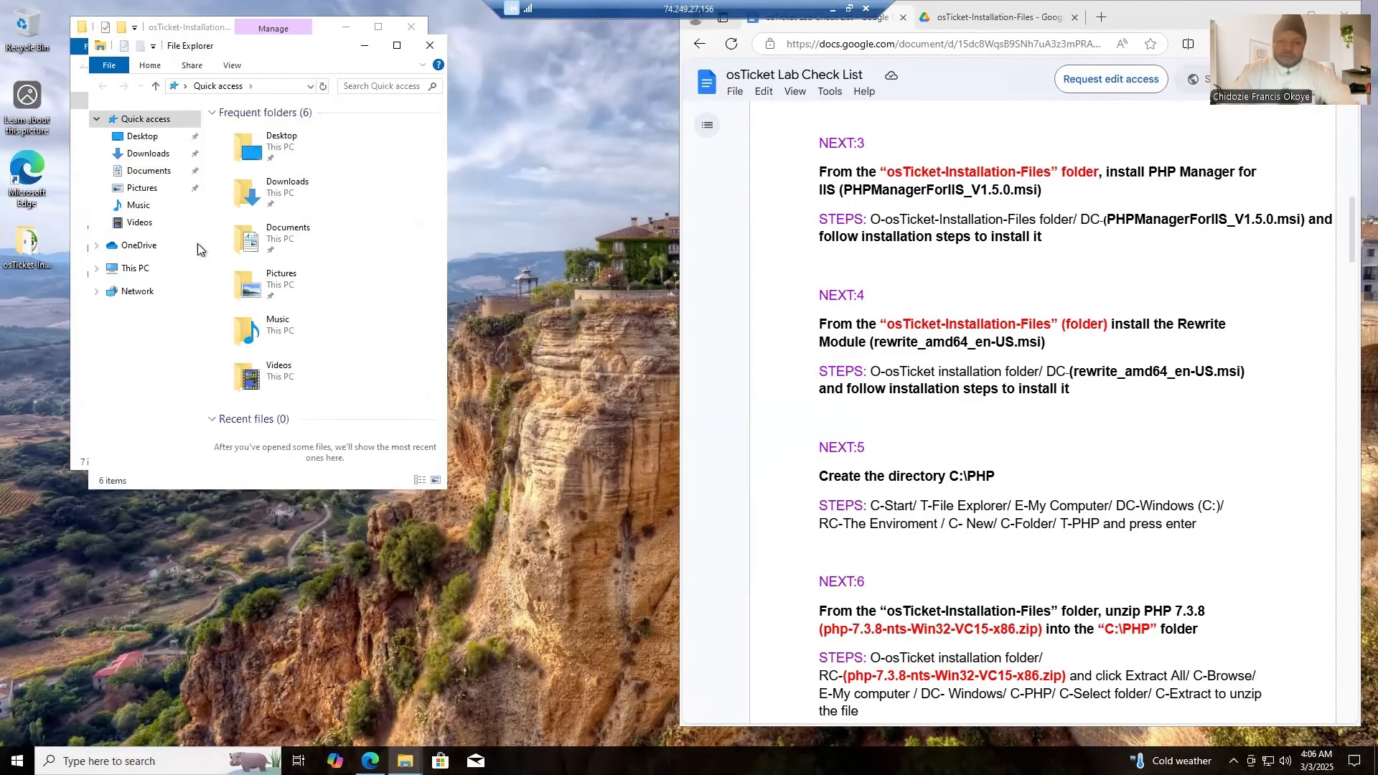
pyautogui.click(120, 271)
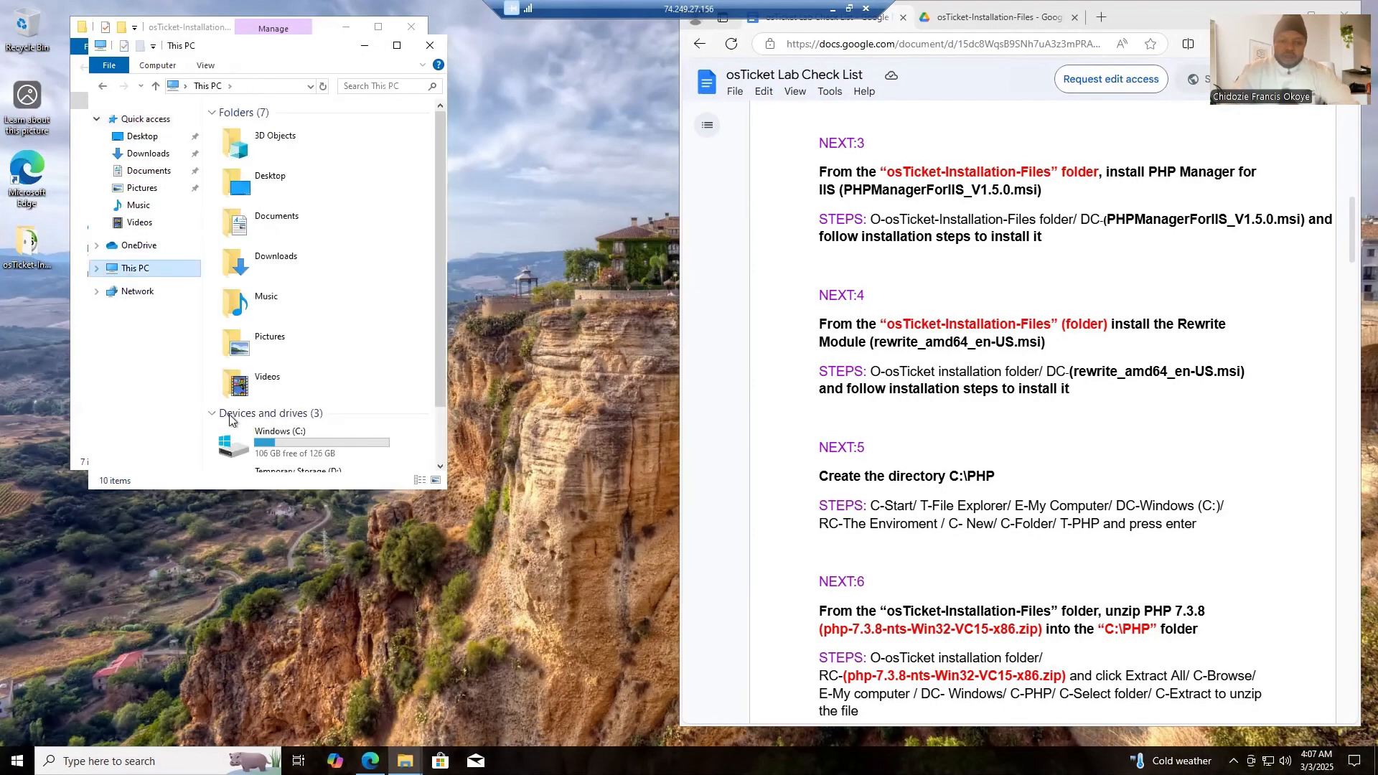
pyautogui.doubleClick(303, 444)
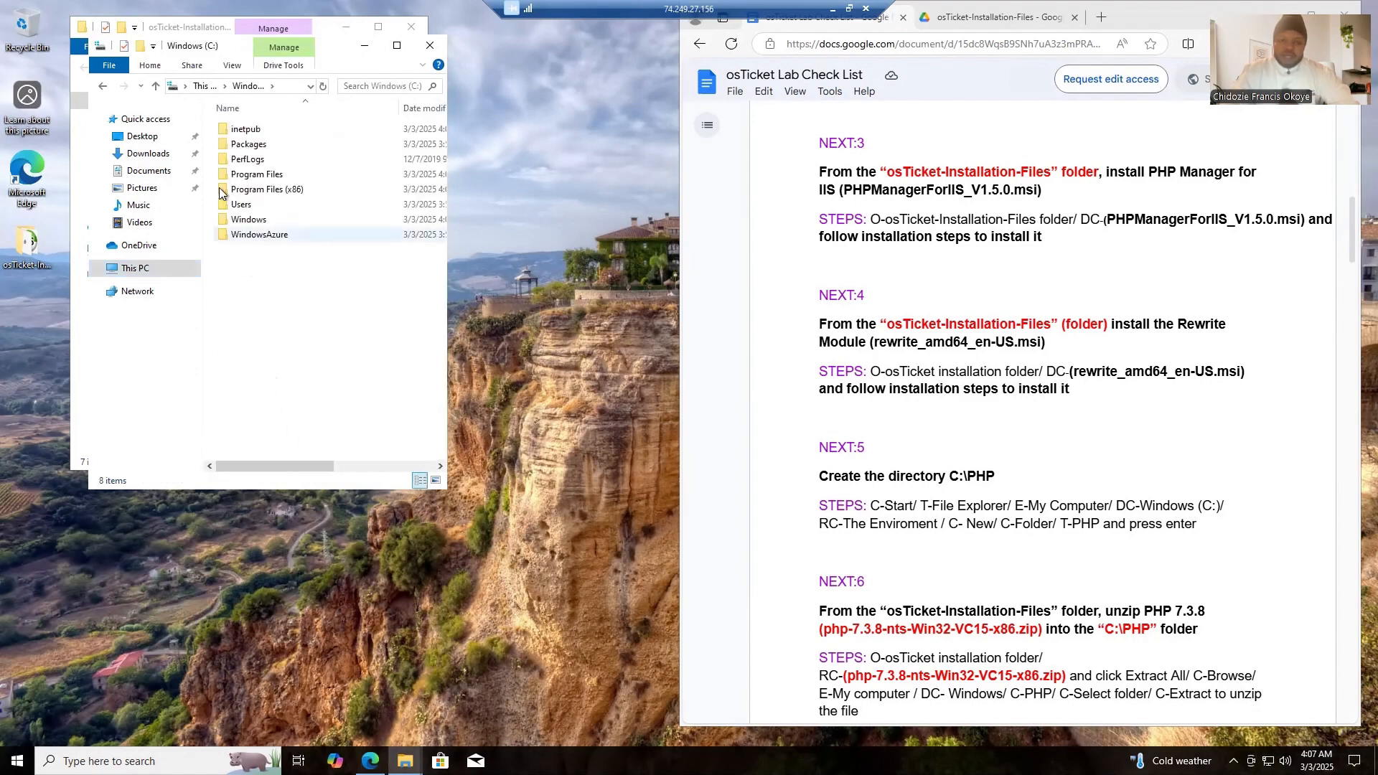
# - Create a folder named PHP in the root of the C: drive and close that File Explorer window
pyautogui.rightClick(297, 295)
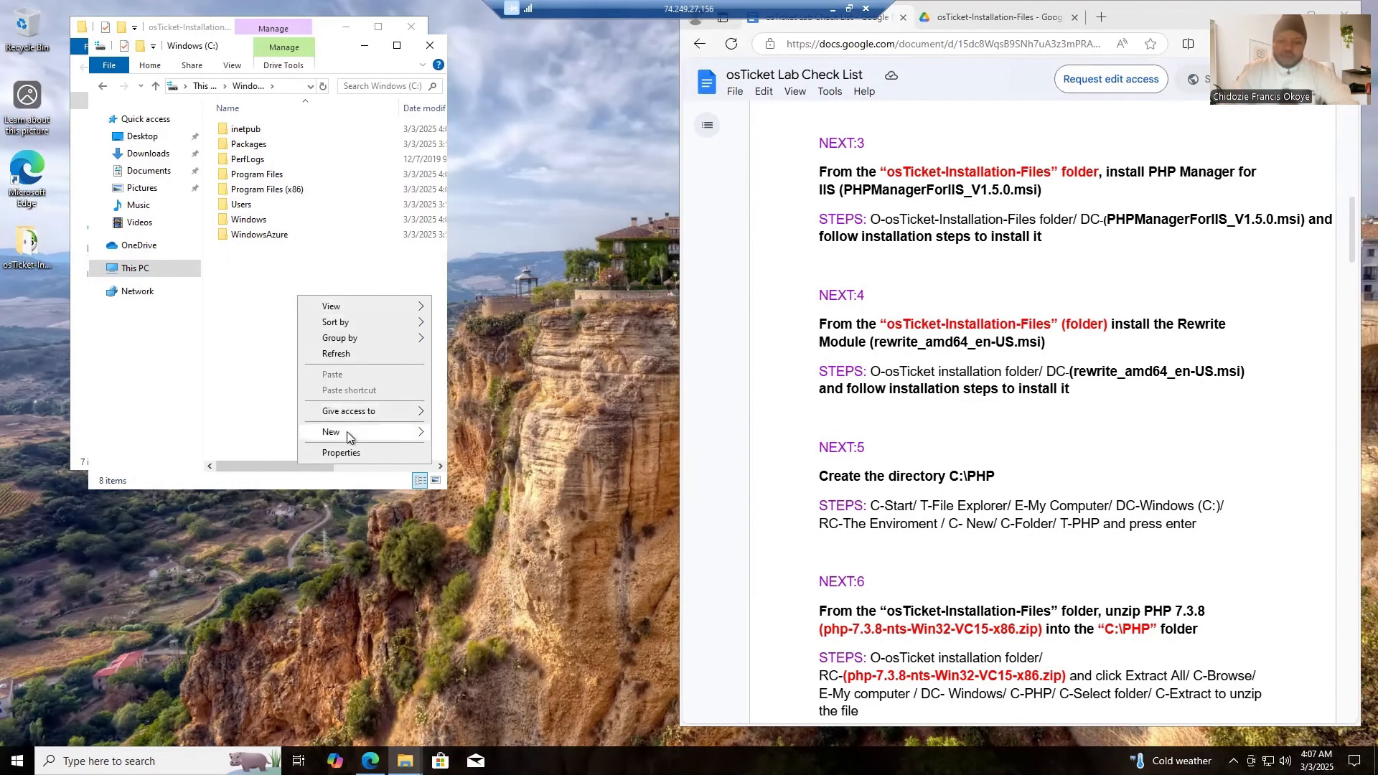
pyautogui.moveTo(347, 432)
pyautogui.click(478, 434)
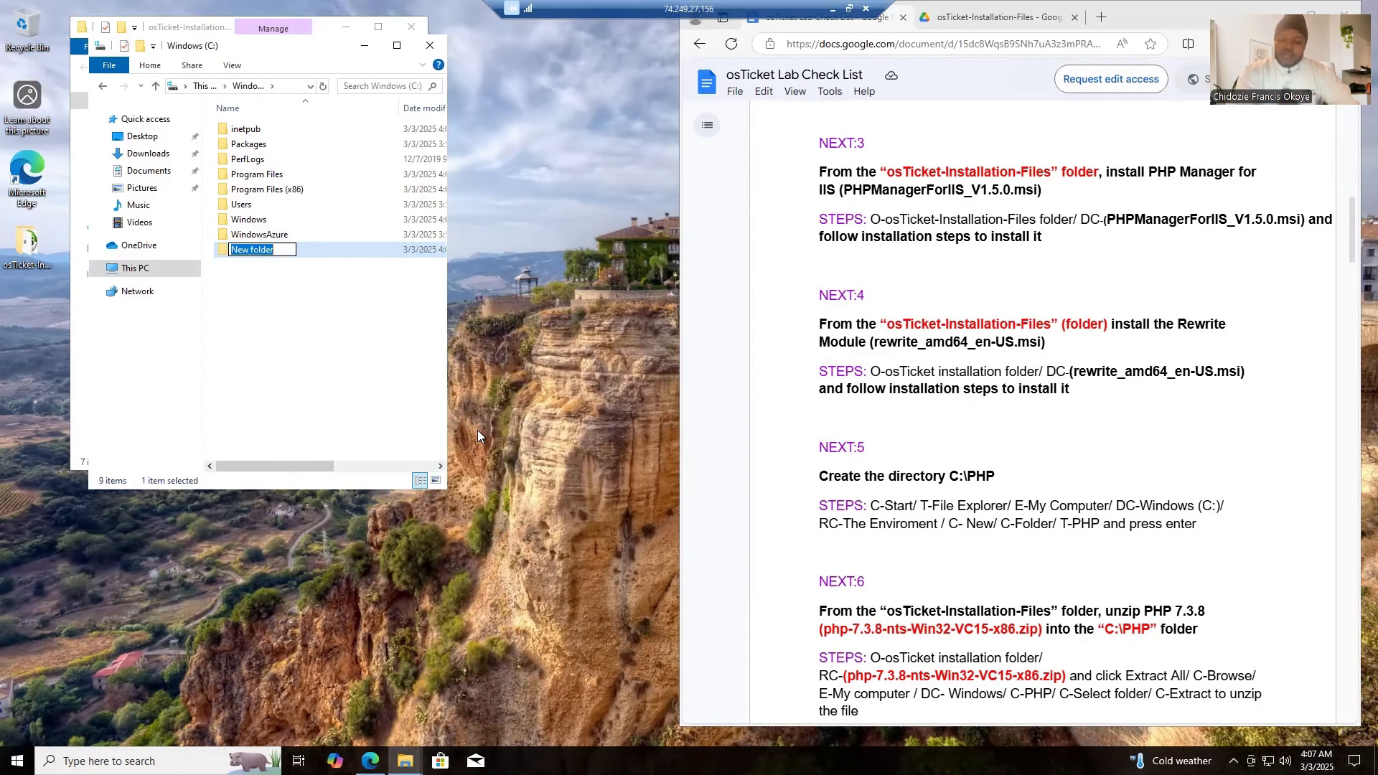
pyautogui.write('PHP')
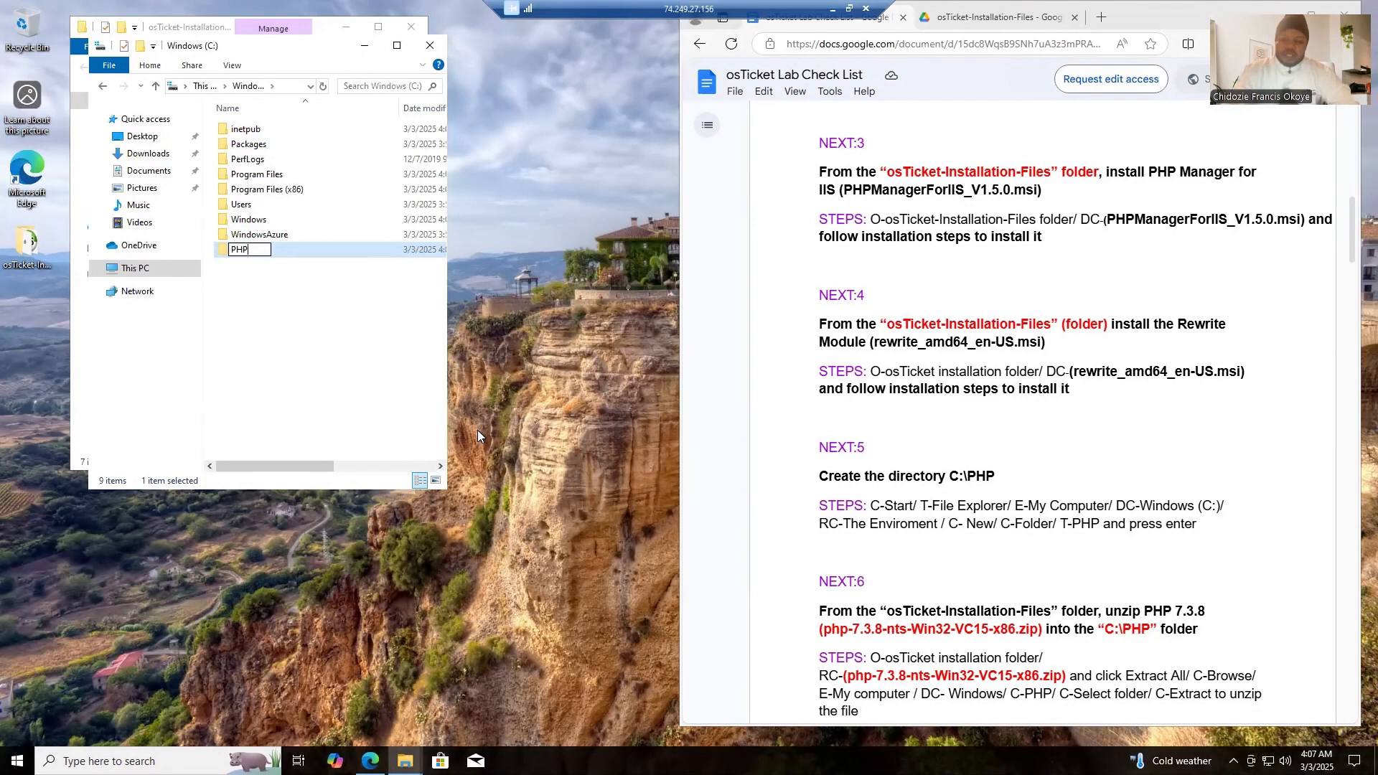
pyautogui.press('Return')
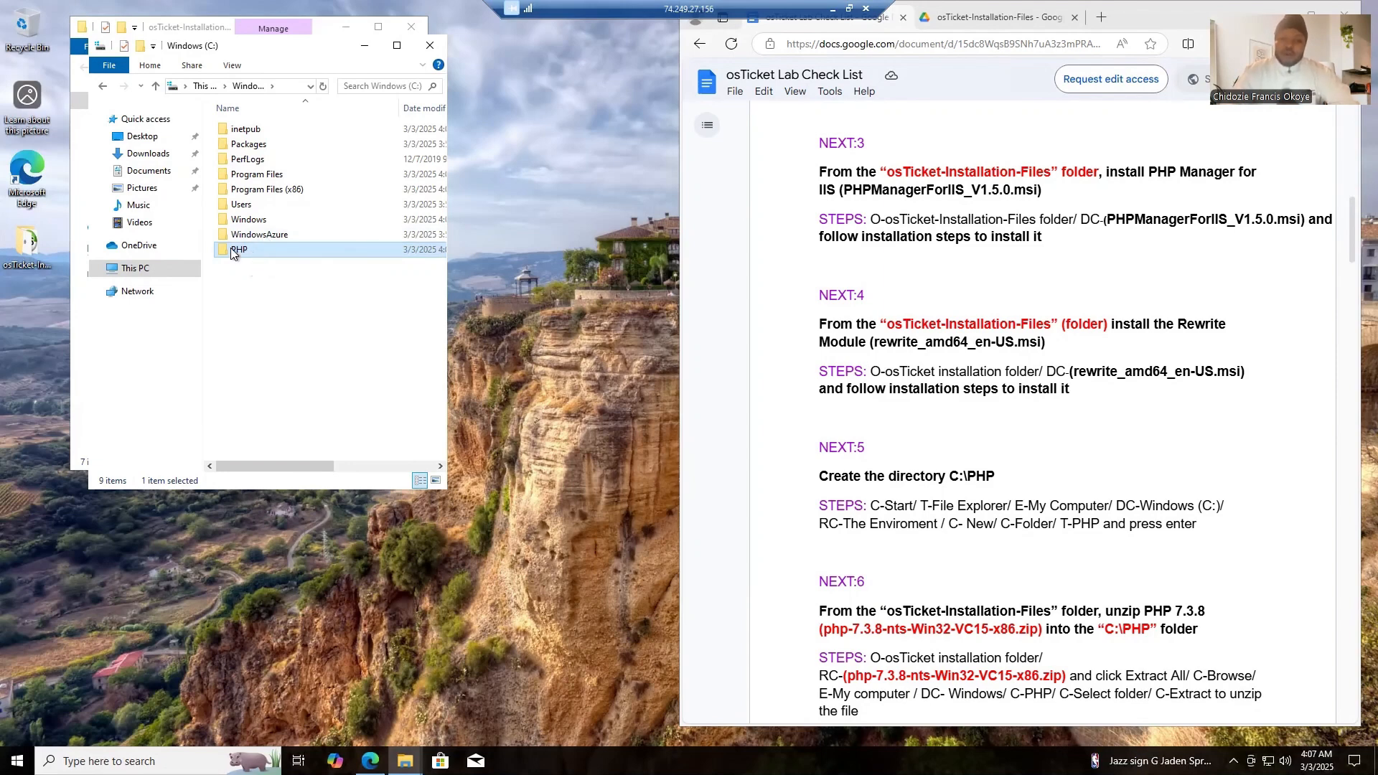
pyautogui.click(428, 48)
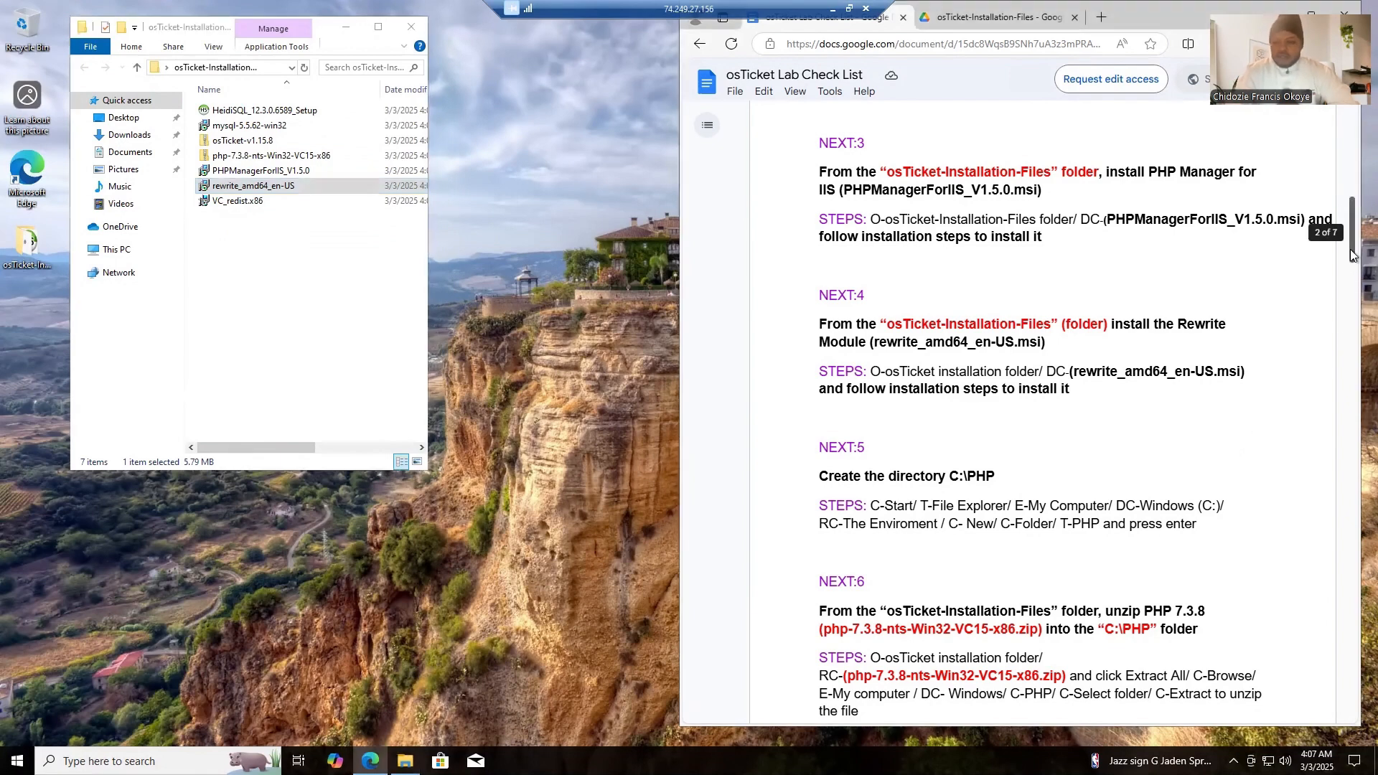
# - Go to the checklist's PHP 7.3.8 unzip instructions, then reopen the osTicket-Installation-Files folder with medium icons
pyautogui.moveTo(1352, 251); pyautogui.dragTo(1350, 291)
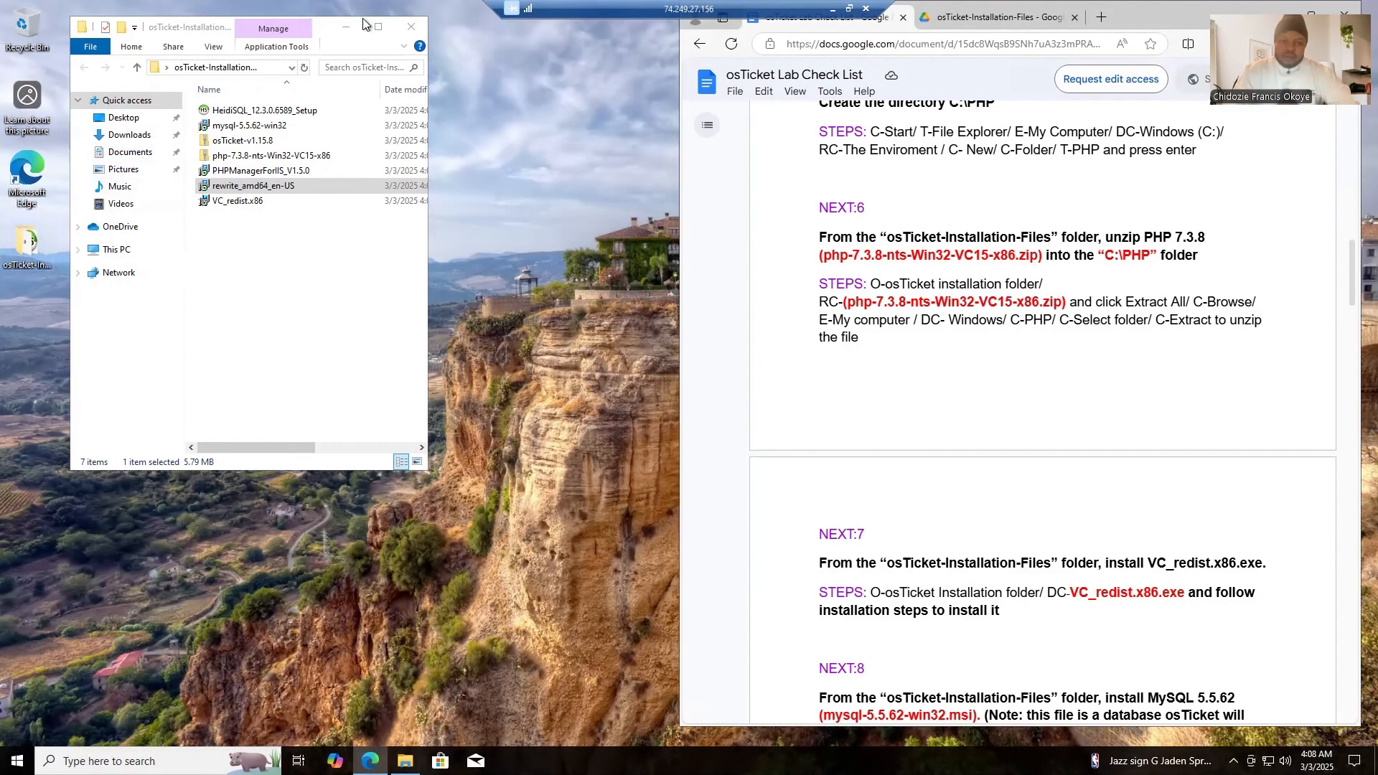
pyautogui.click(407, 29)
pyautogui.click(406, 28)
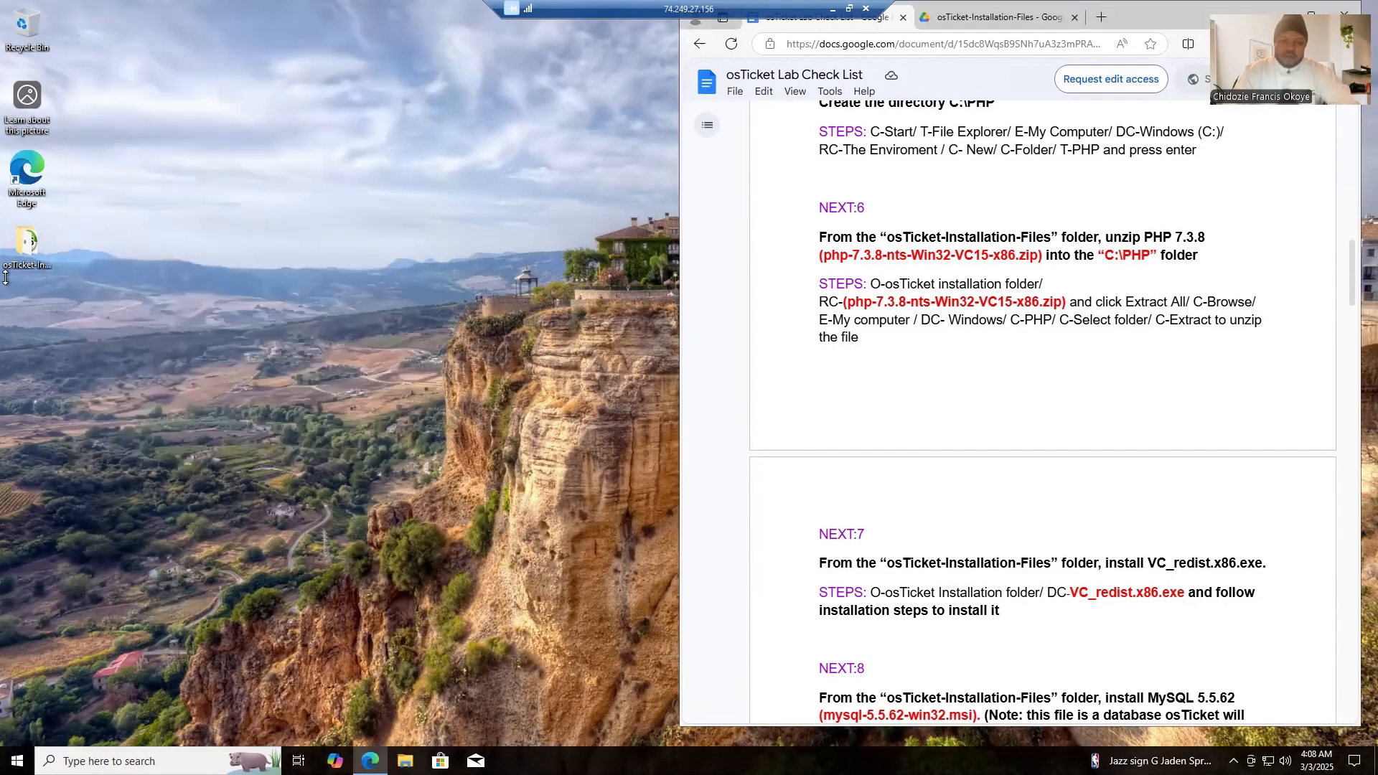
pyautogui.doubleClick(27, 244)
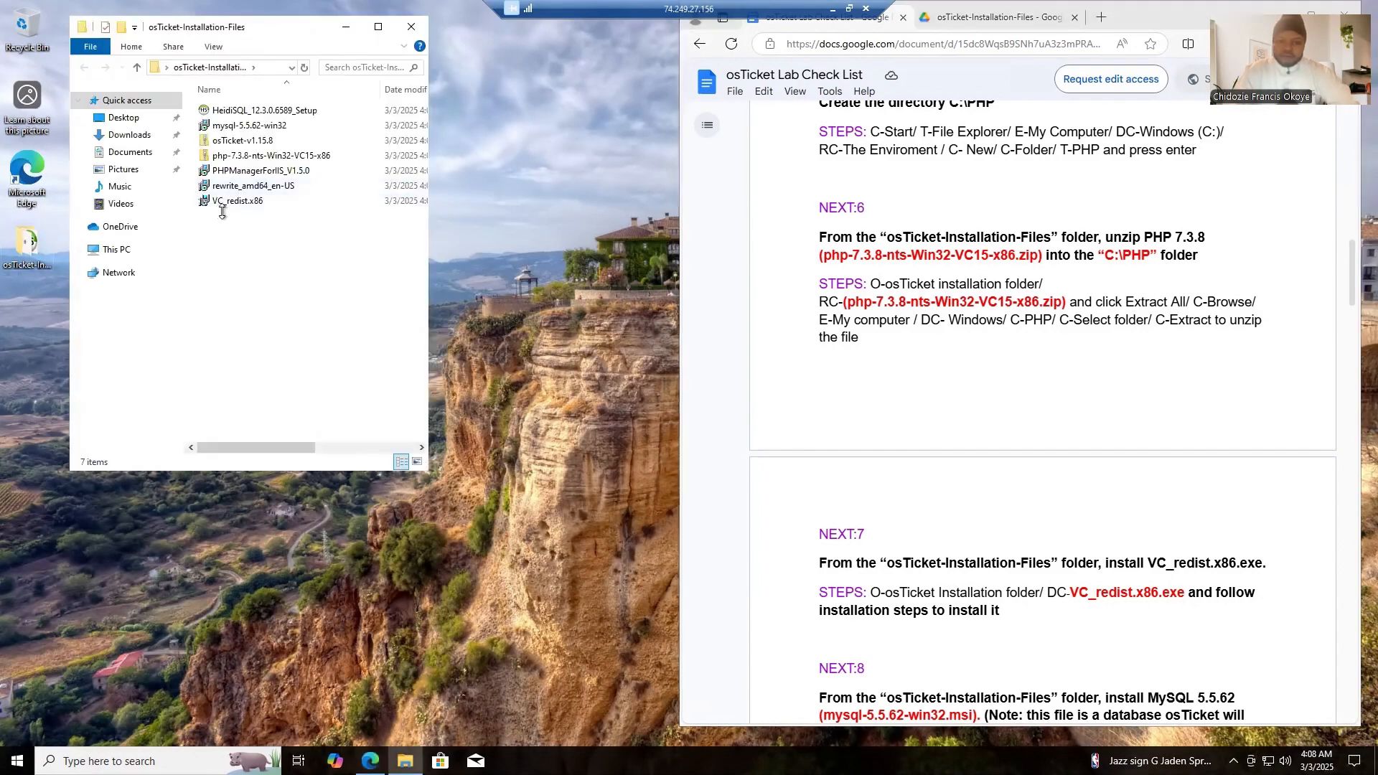
pyautogui.click(248, 157)
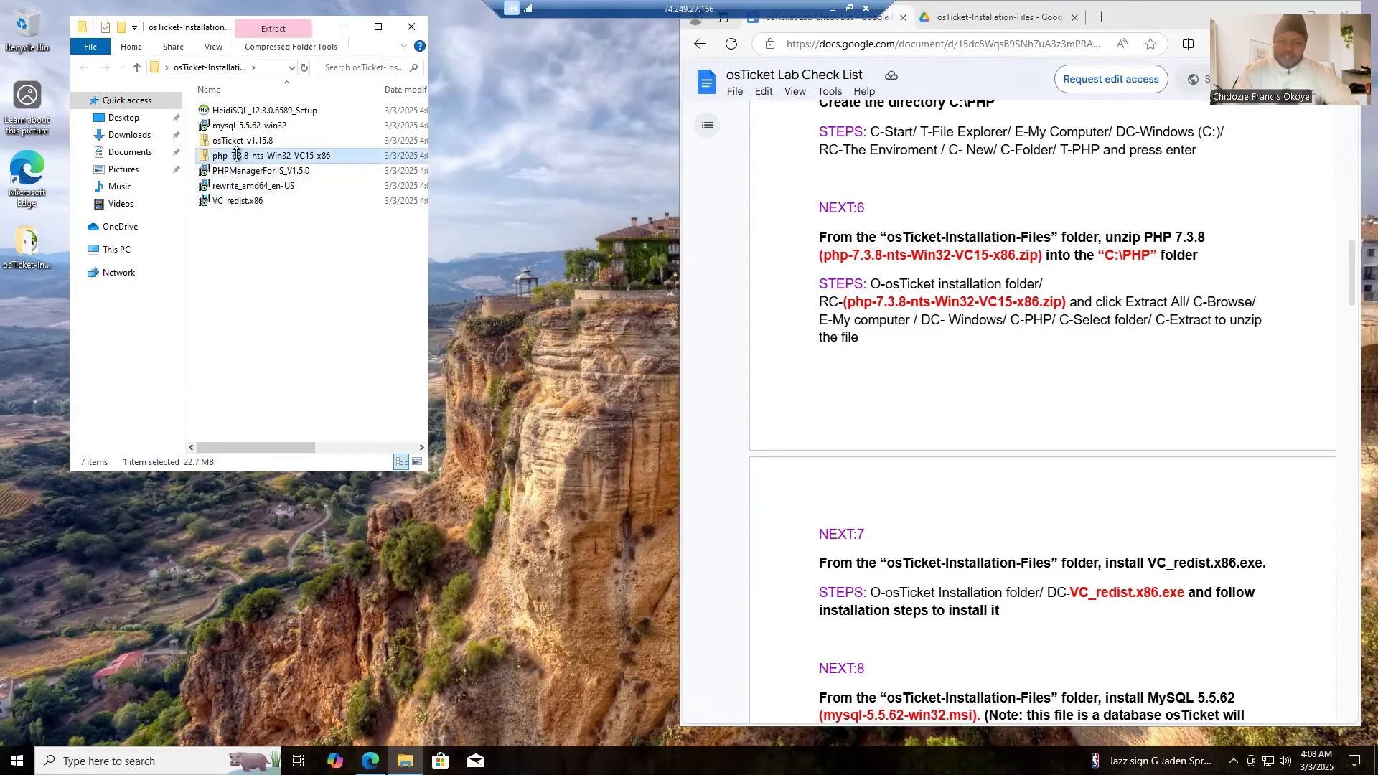
pyautogui.rightClick(260, 255)
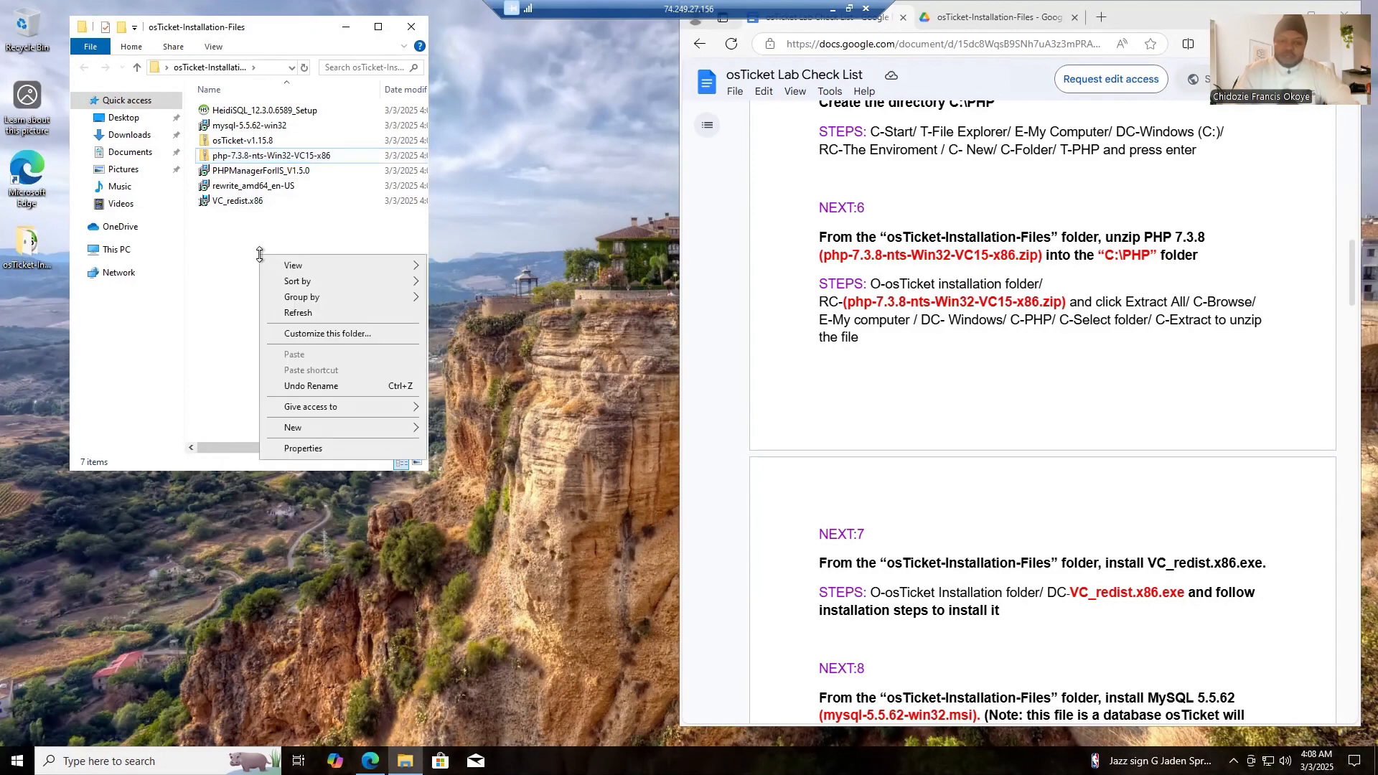
pyautogui.moveTo(321, 268)
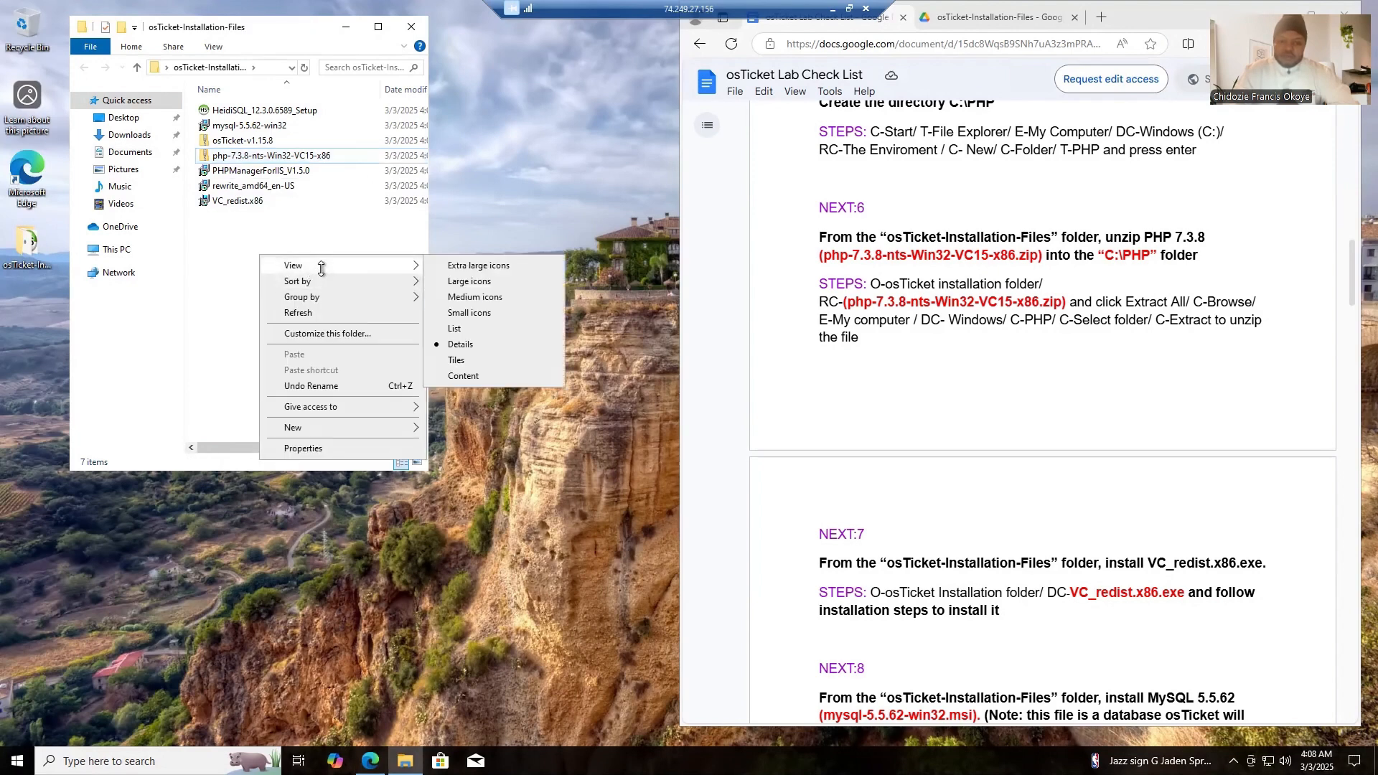
pyautogui.click(479, 297)
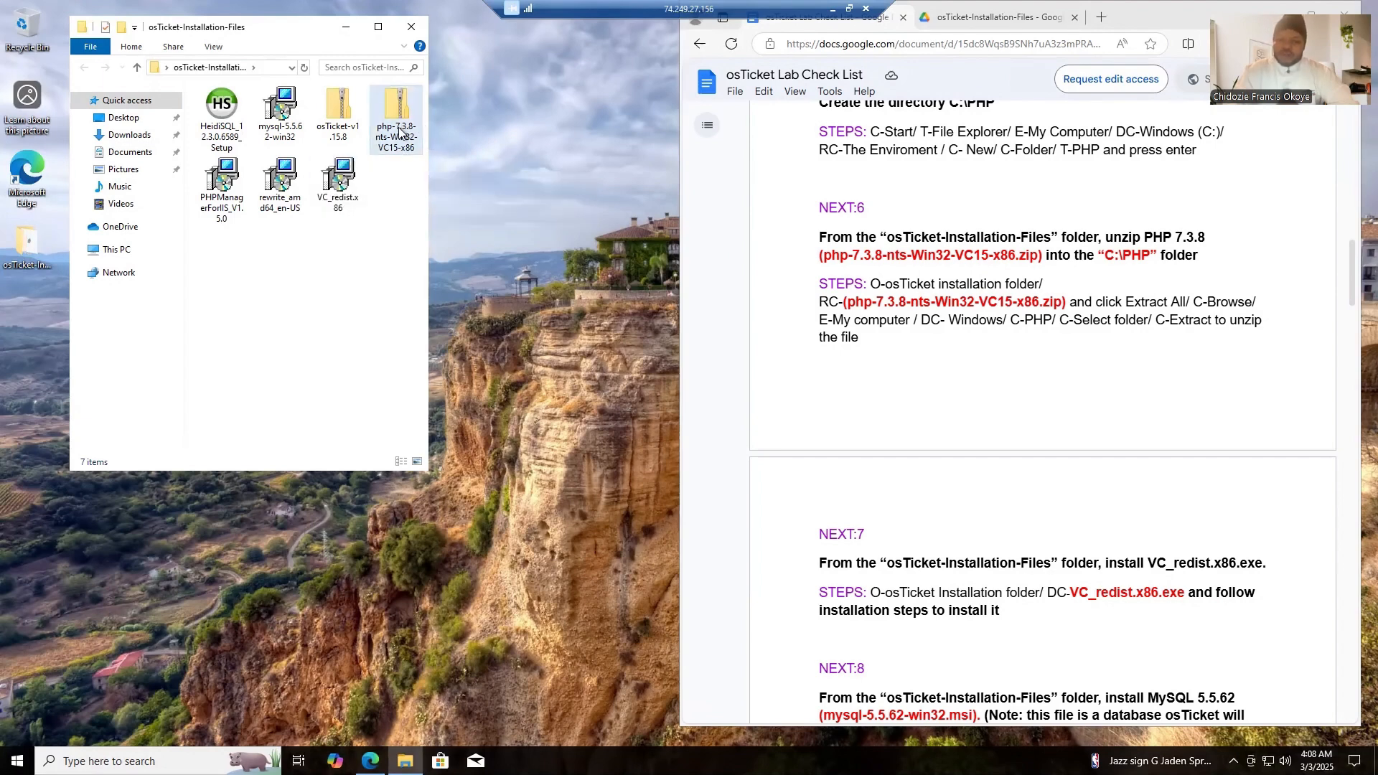
# - Start extracting the php-7.3.8-nts-Win32-VC15-x86 archive and choose C:\PHP as the destination folder
pyautogui.click(352, 128)
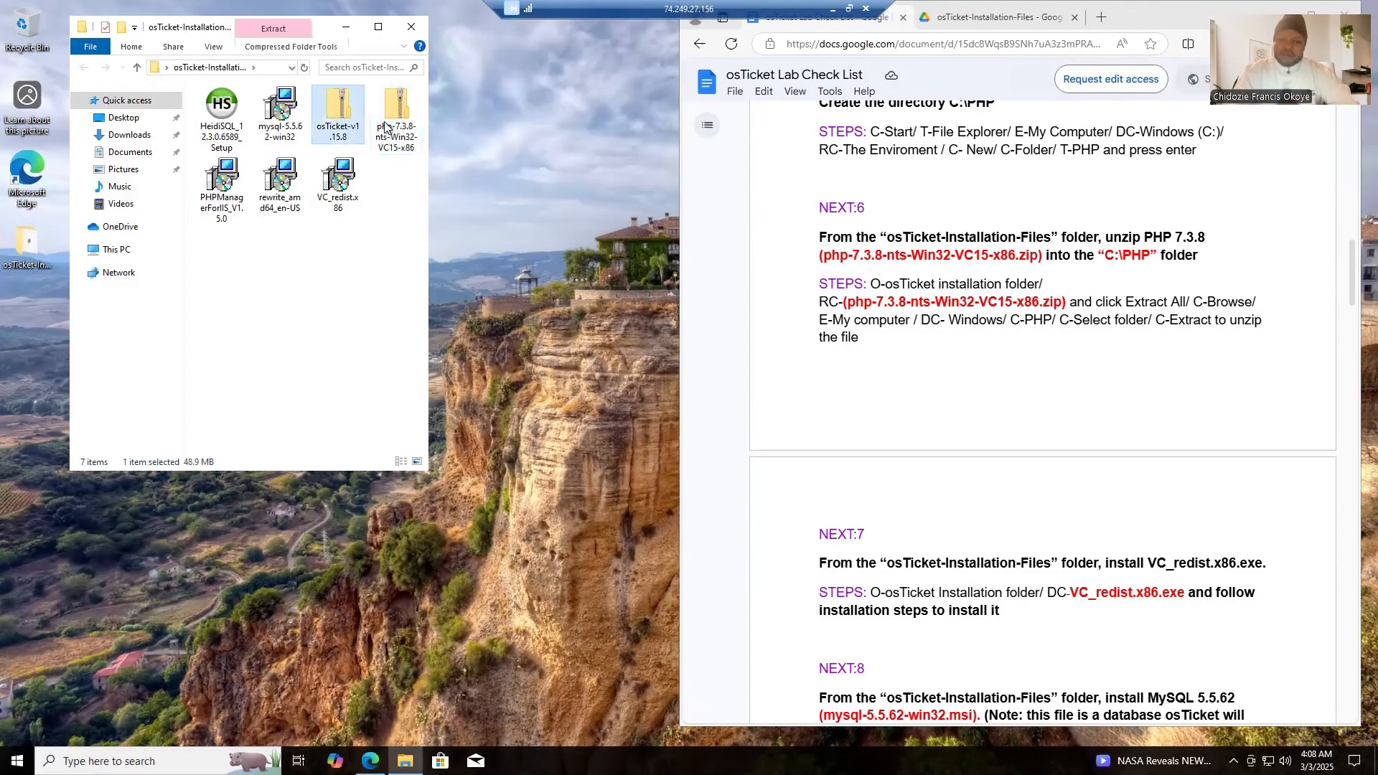
pyautogui.click(397, 128)
pyautogui.rightClick(397, 126)
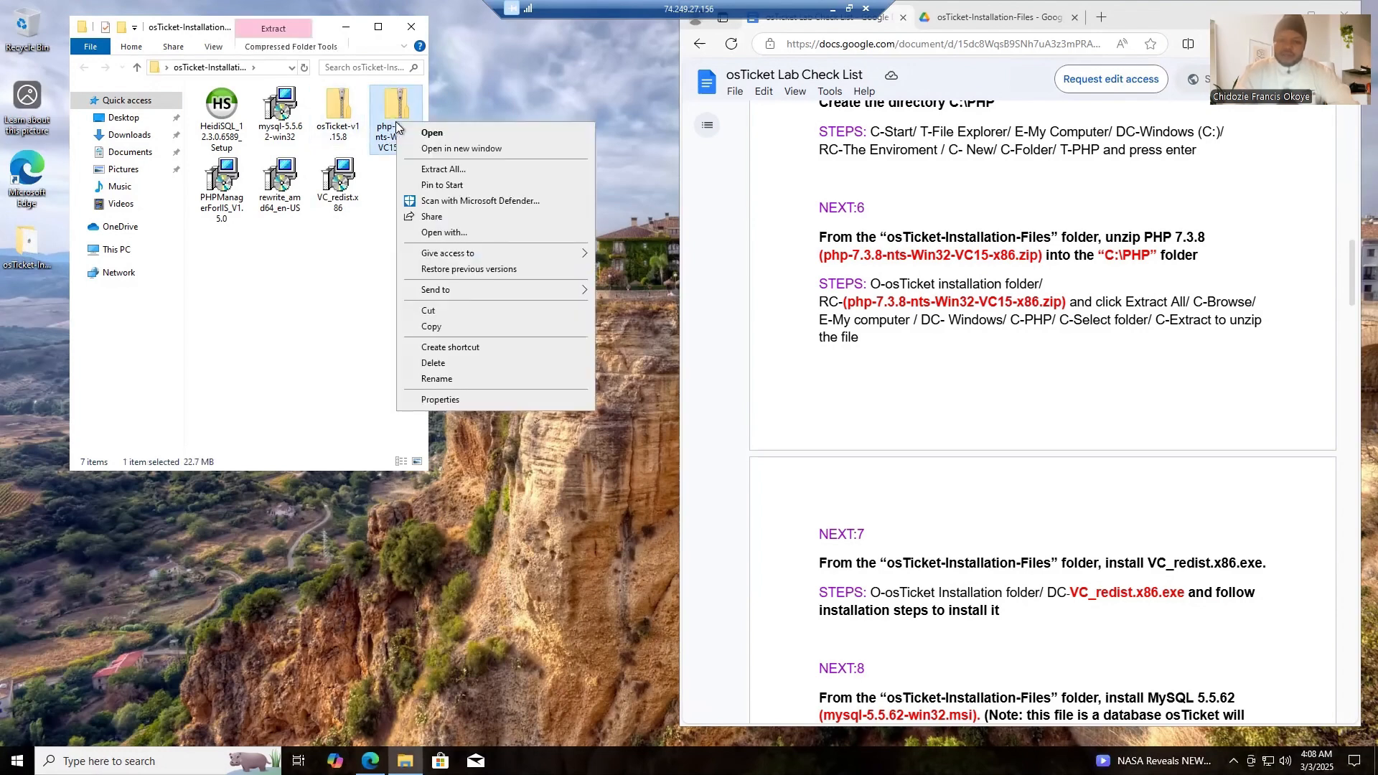
pyautogui.click(443, 169)
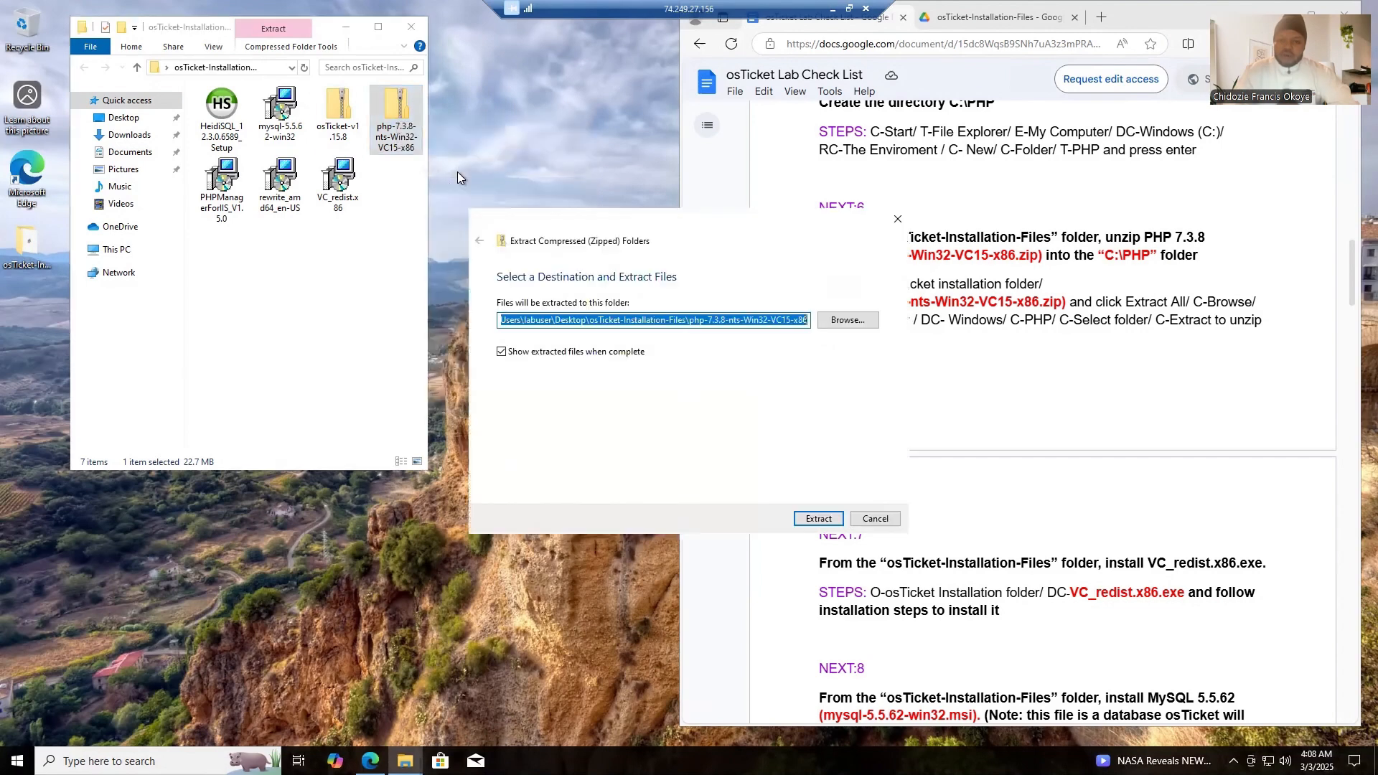
pyautogui.click(847, 320)
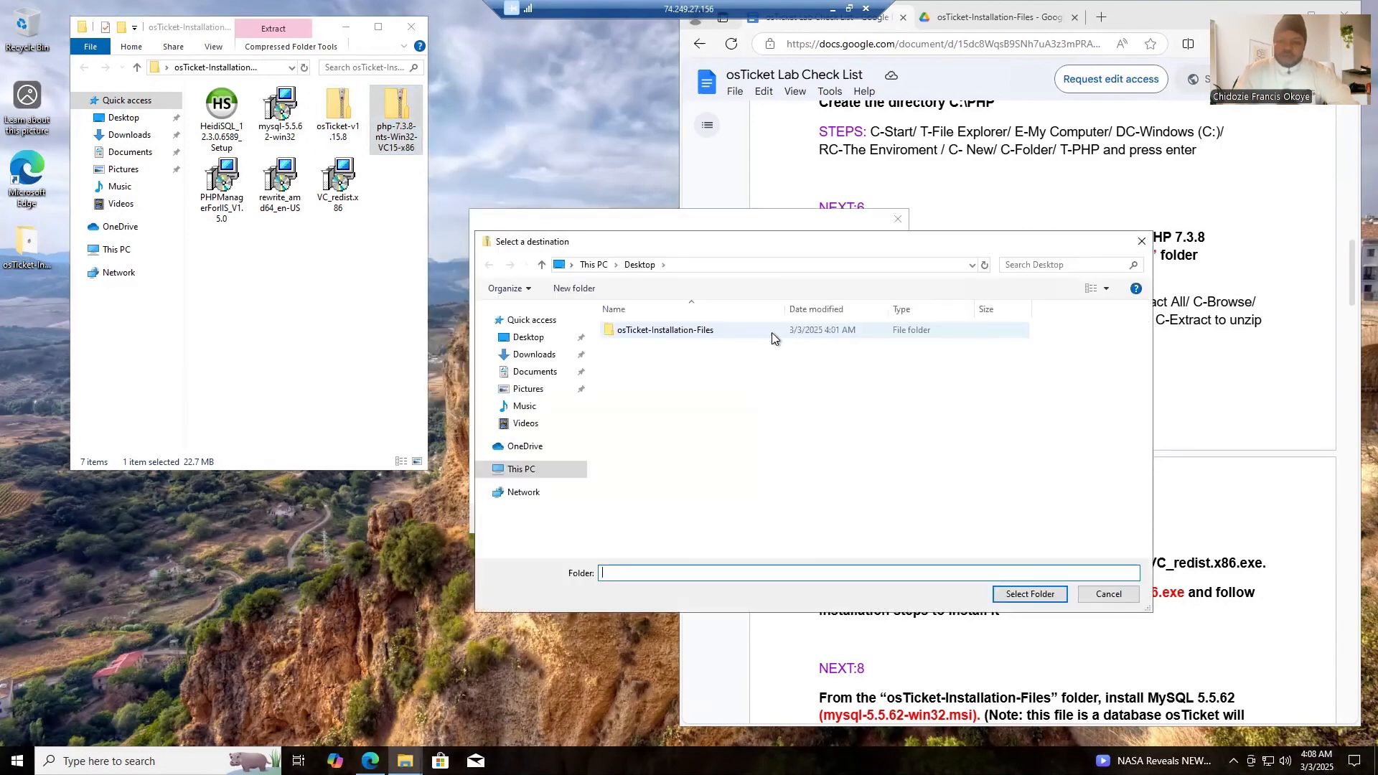
pyautogui.click(529, 472)
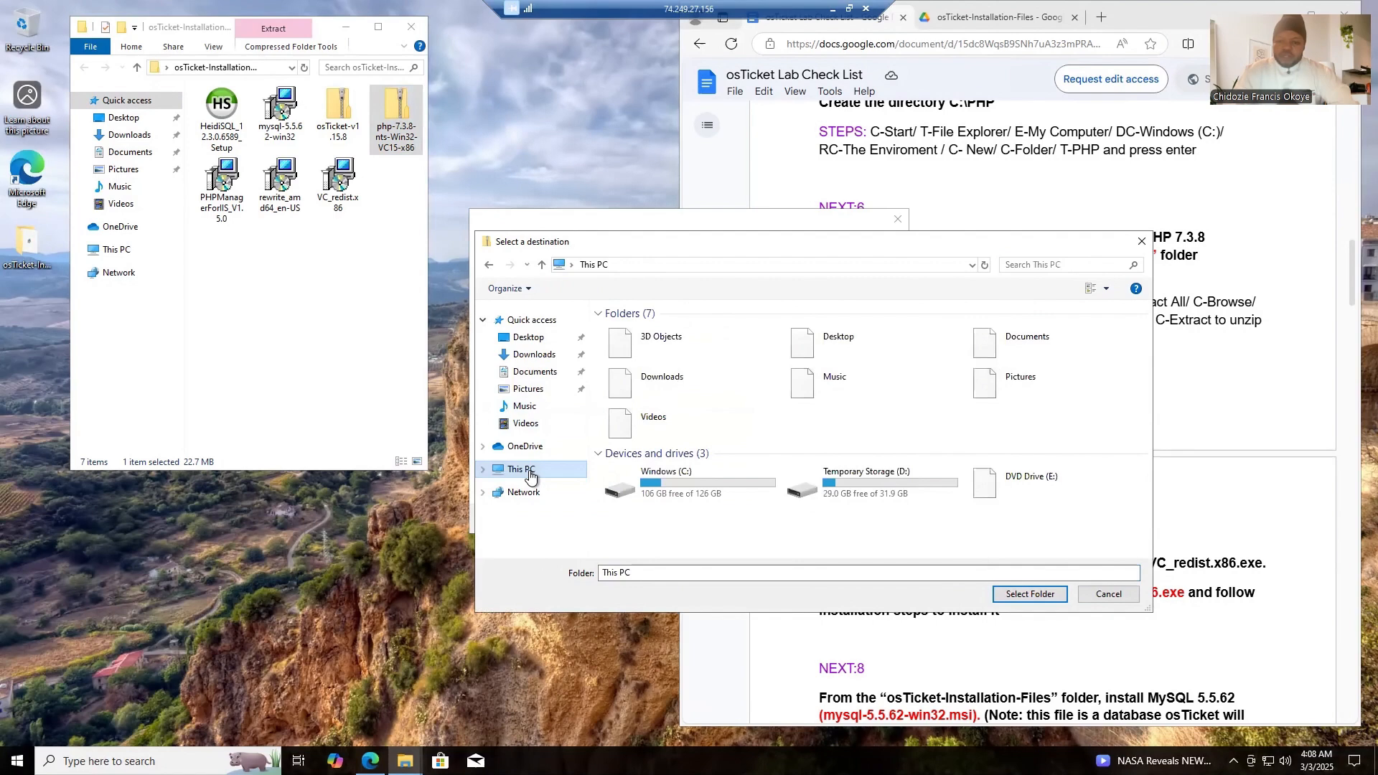
pyautogui.doubleClick(682, 483)
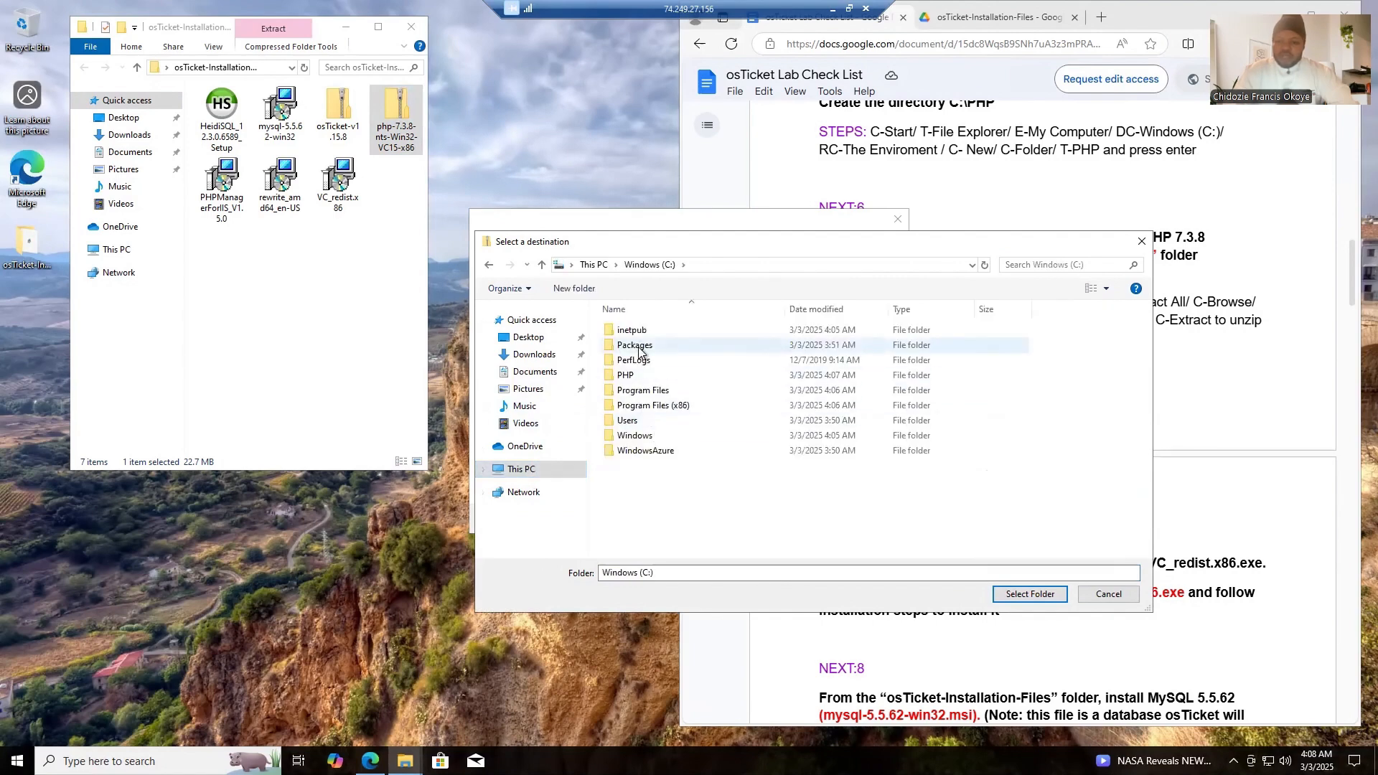
pyautogui.click(629, 375)
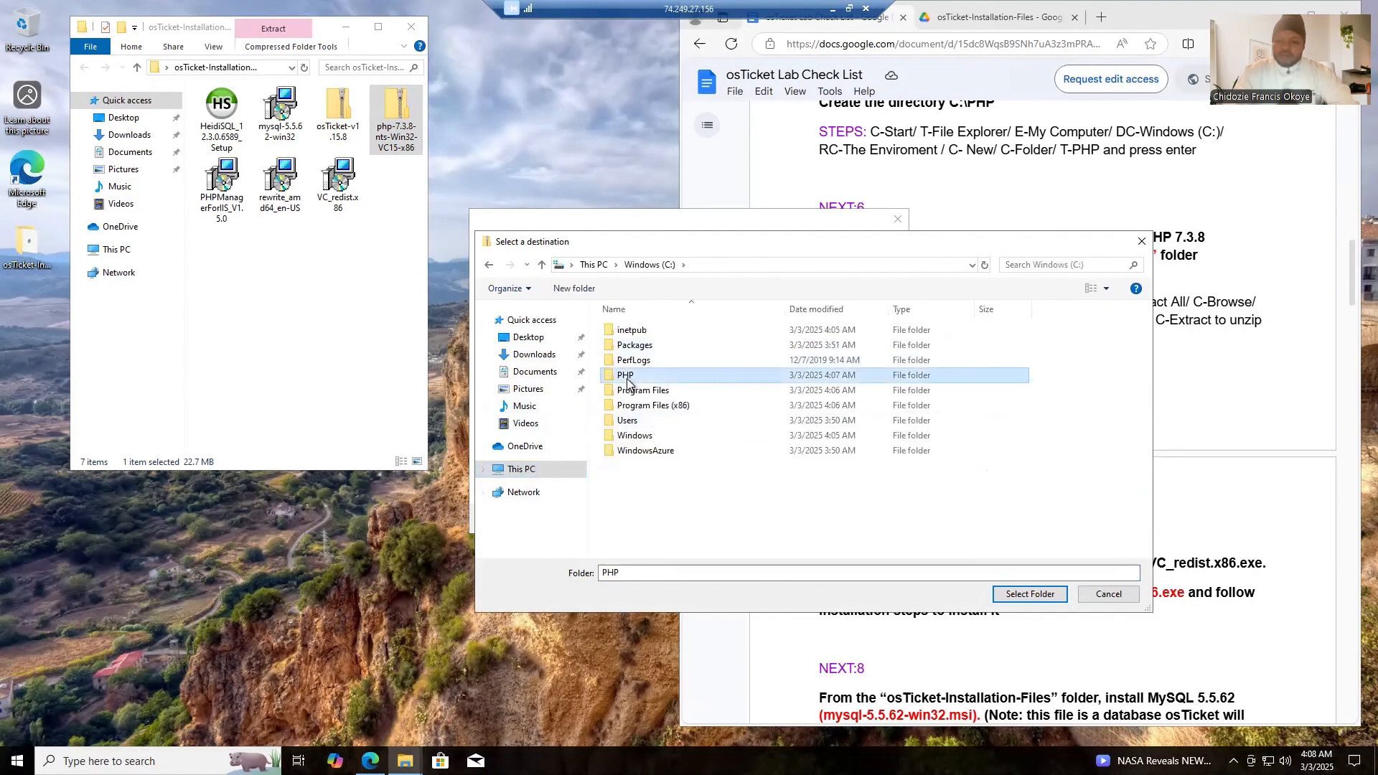
pyautogui.click(1038, 594)
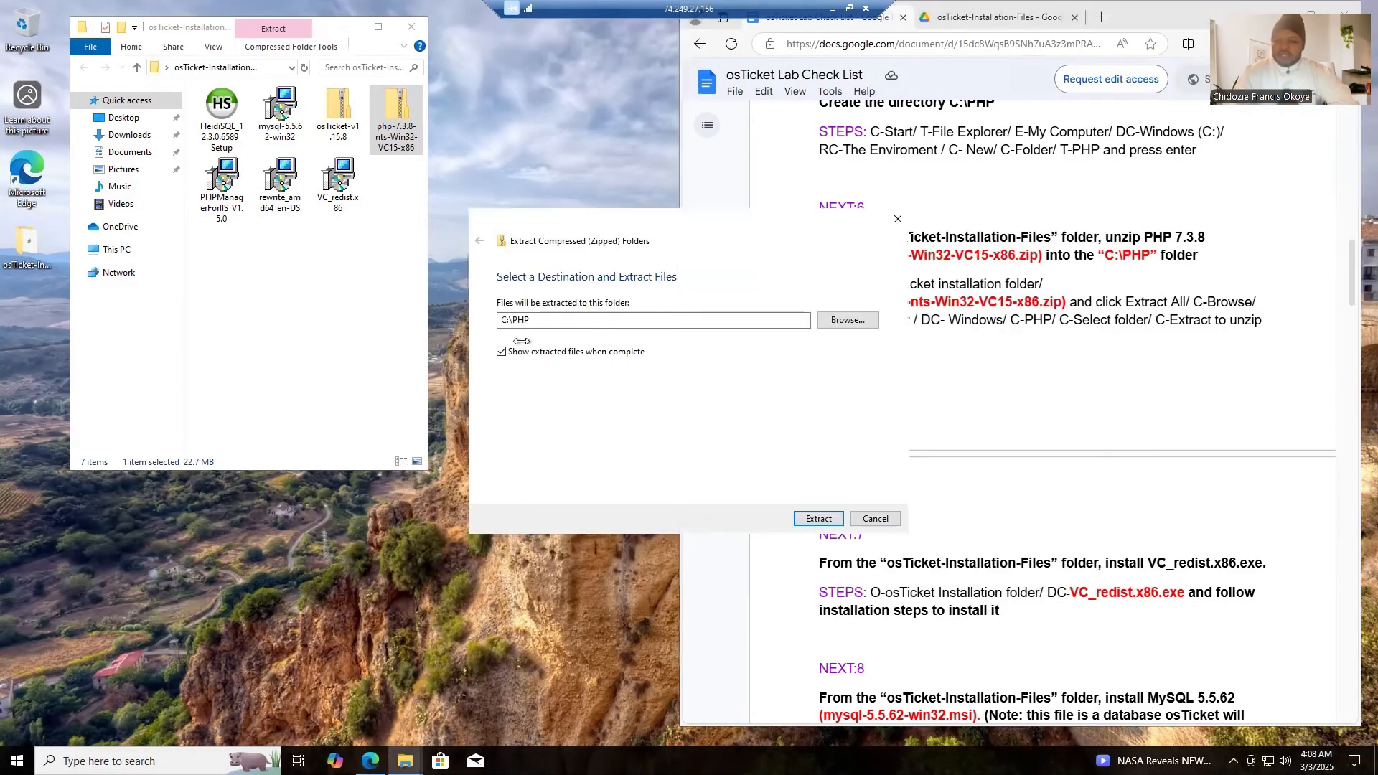
# - Extract the PHP files, close the resulting PHP folder window, and dismiss the PC gaming suggestion
pyautogui.click(818, 518)
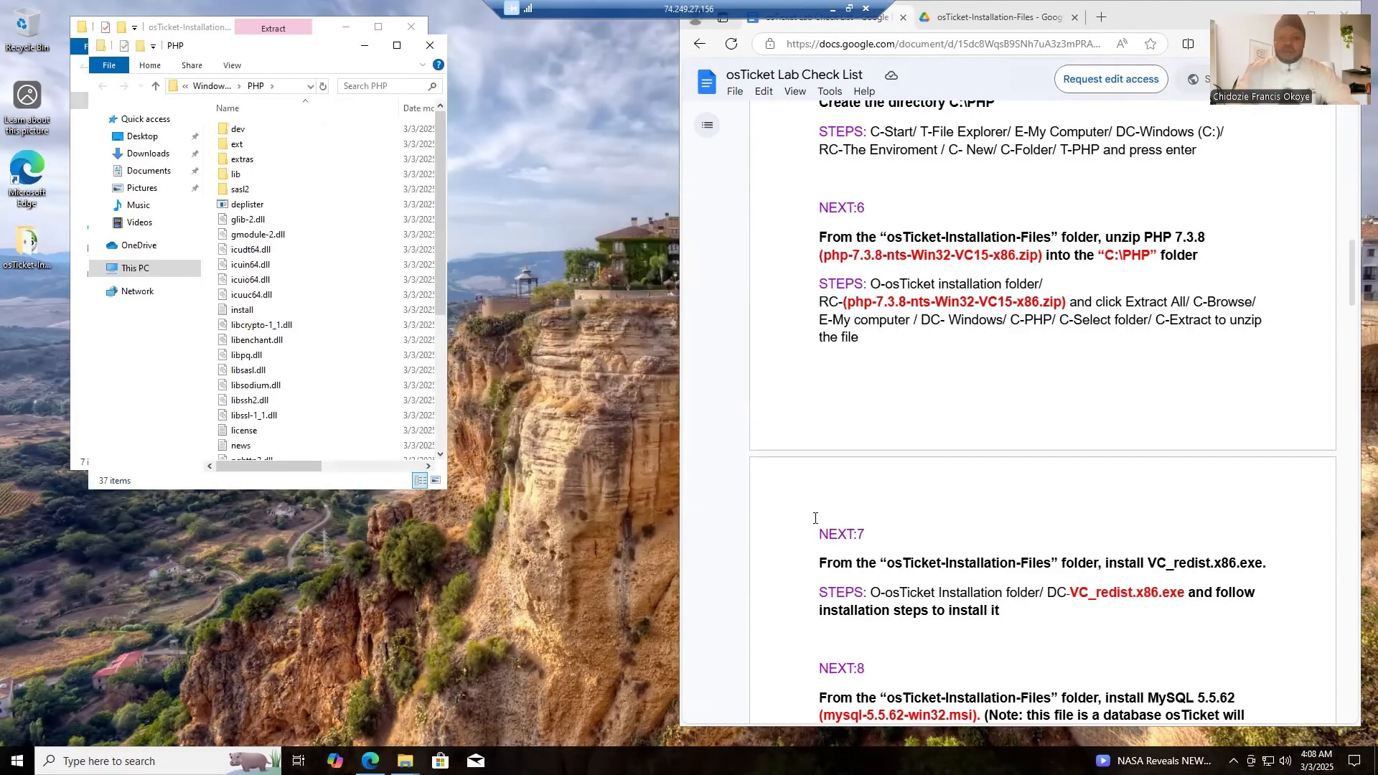
pyautogui.click(430, 44)
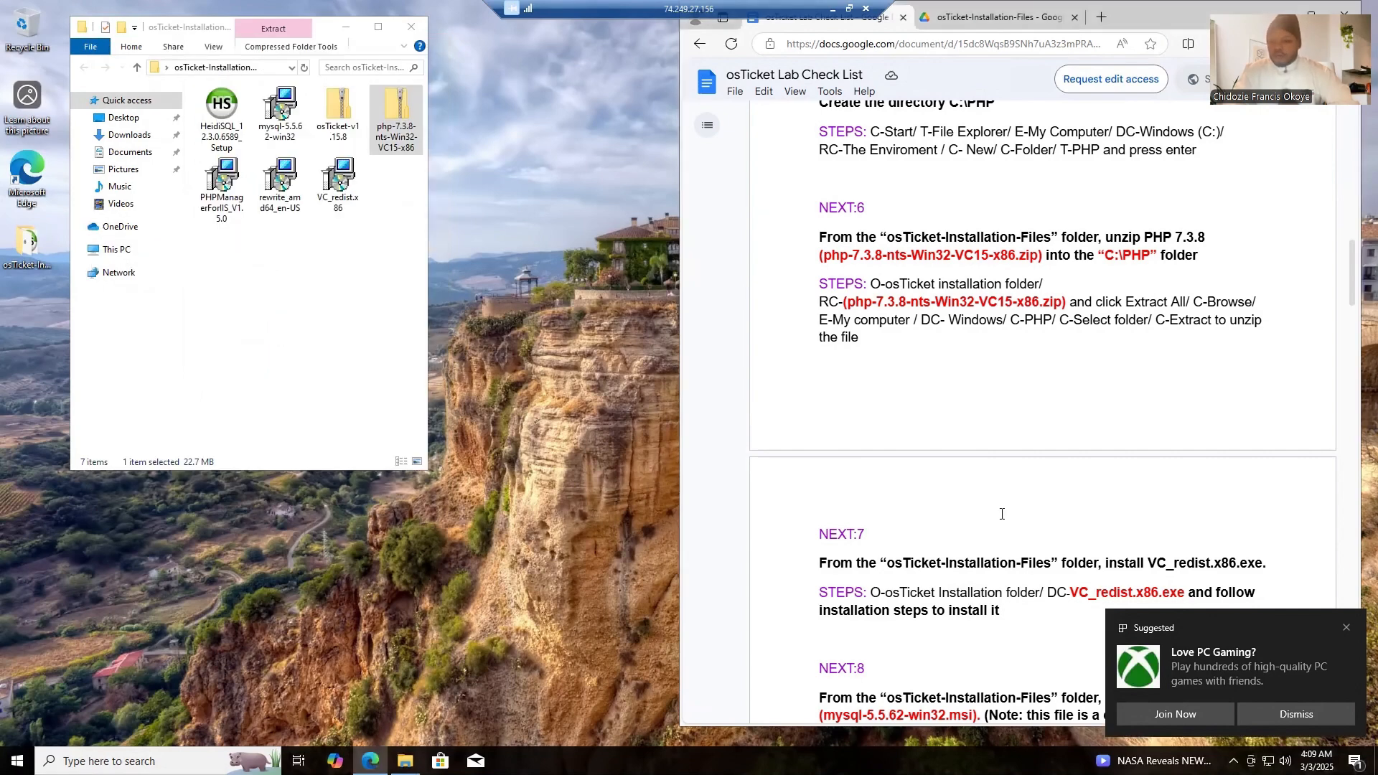
pyautogui.click(1343, 629)
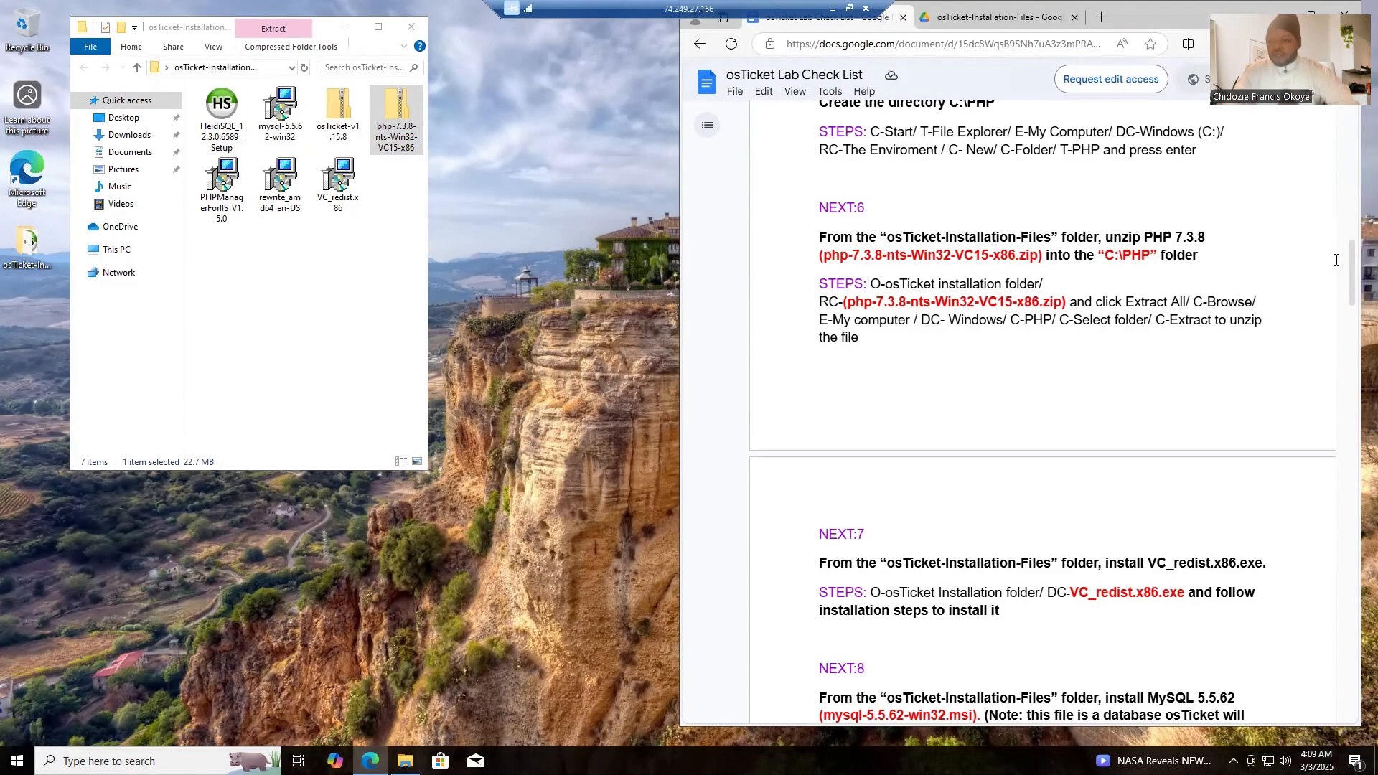
# - Install the Visual C++ 2015-2022 Redistributable from VC_redist.x86, agreeing to the license terms, and close the setup
pyautogui.moveTo(1351, 272); pyautogui.dragTo(1347, 321)
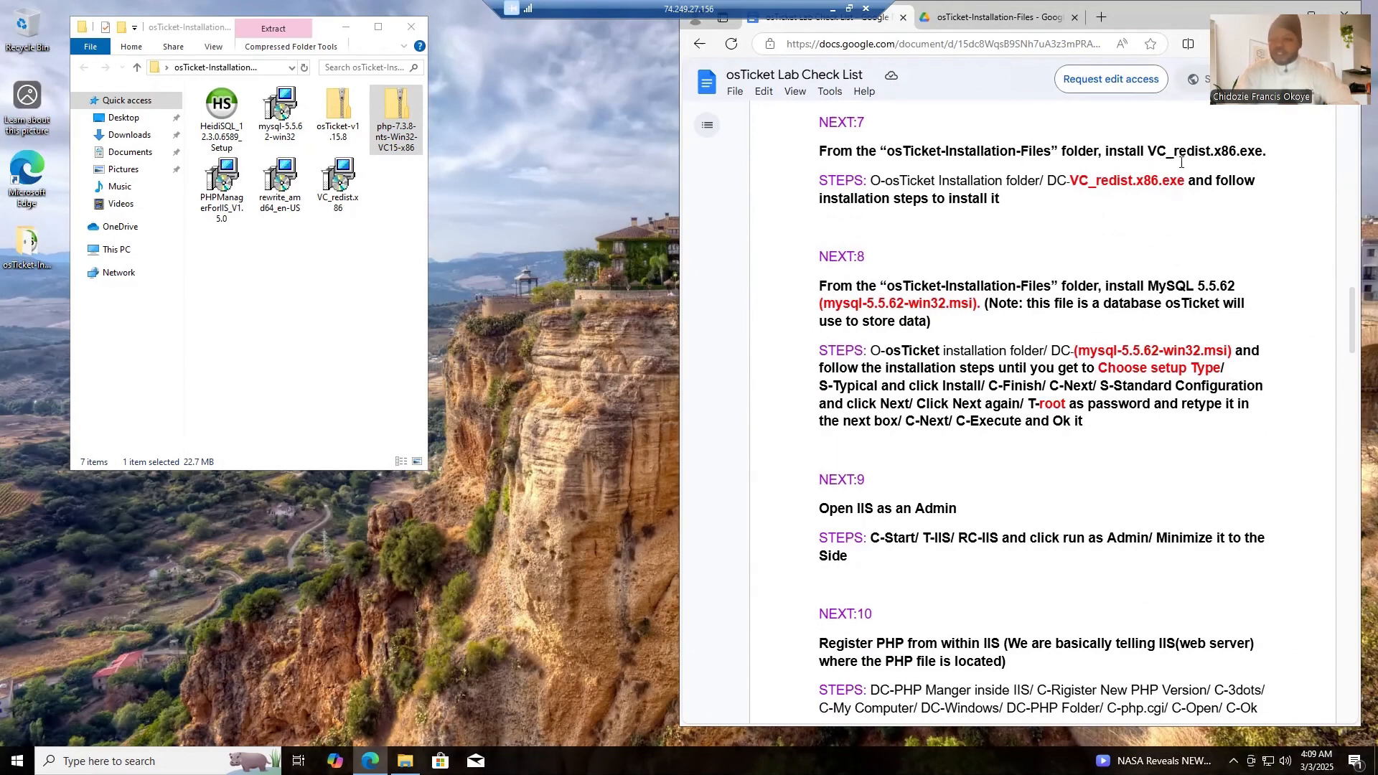
pyautogui.click(335, 201)
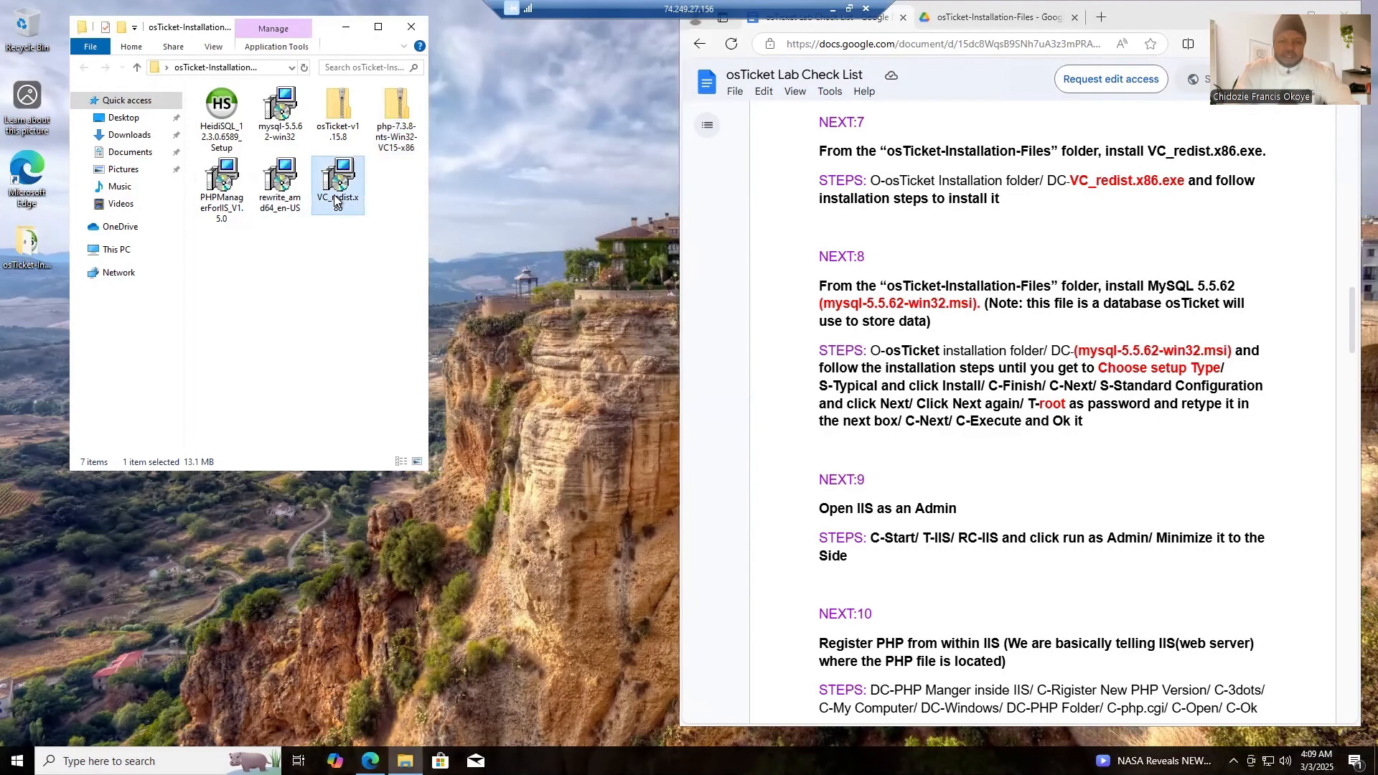
pyautogui.doubleClick(335, 201)
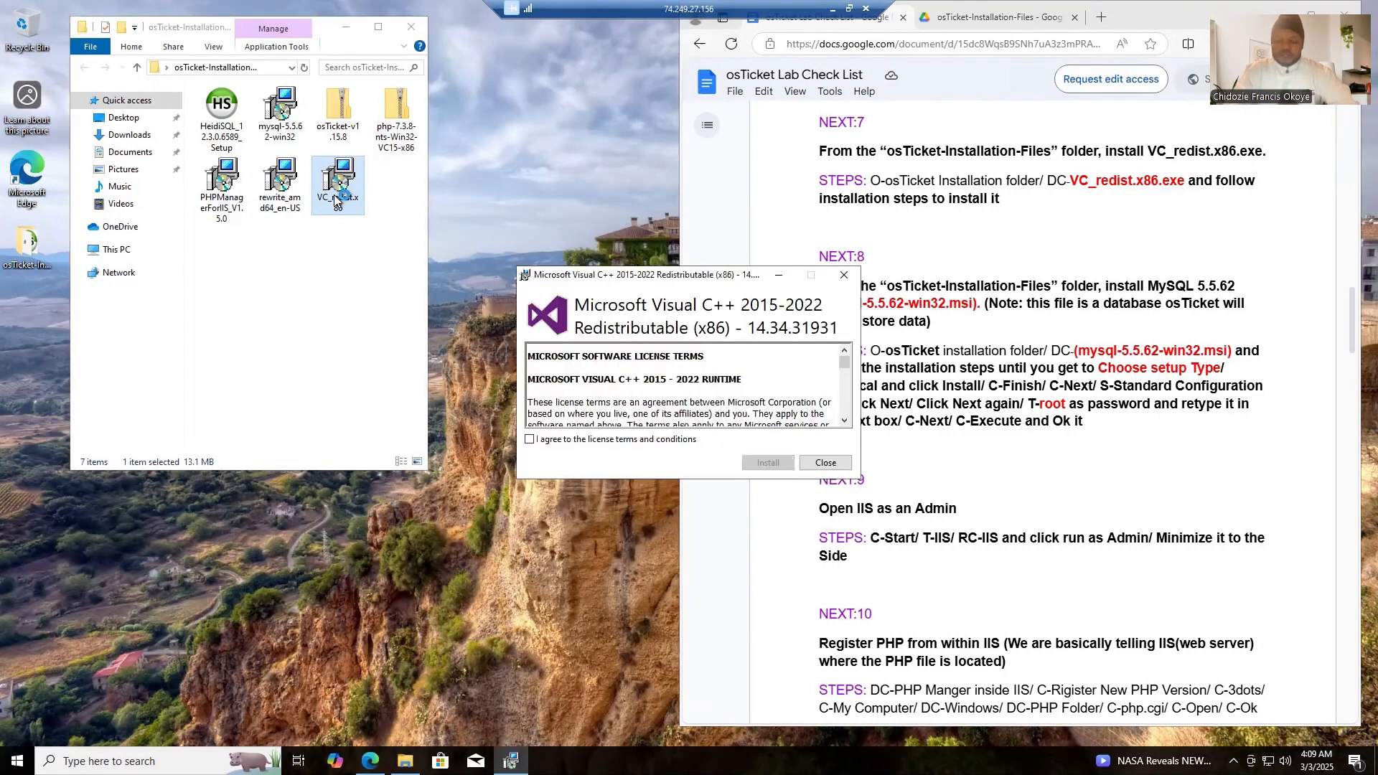
pyautogui.click(529, 439)
pyautogui.click(767, 463)
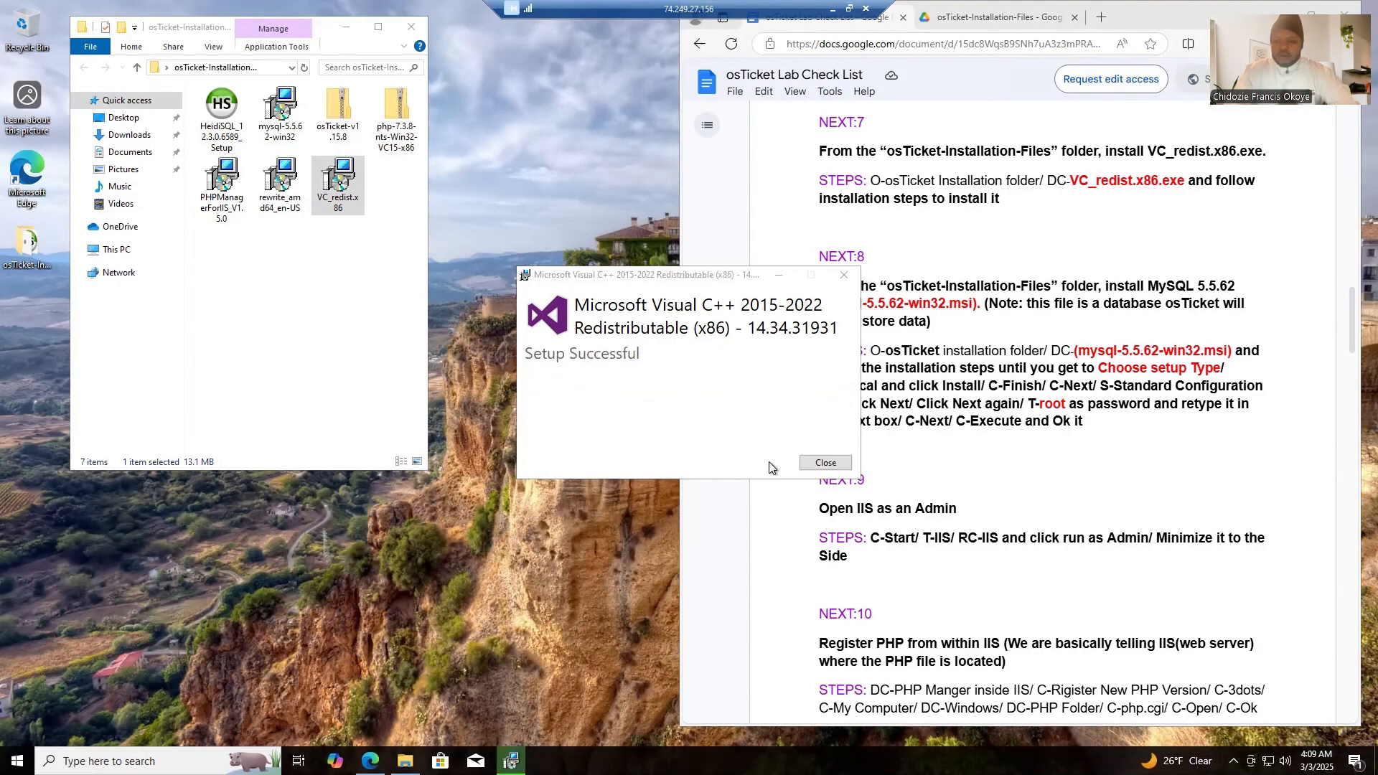
pyautogui.click(826, 464)
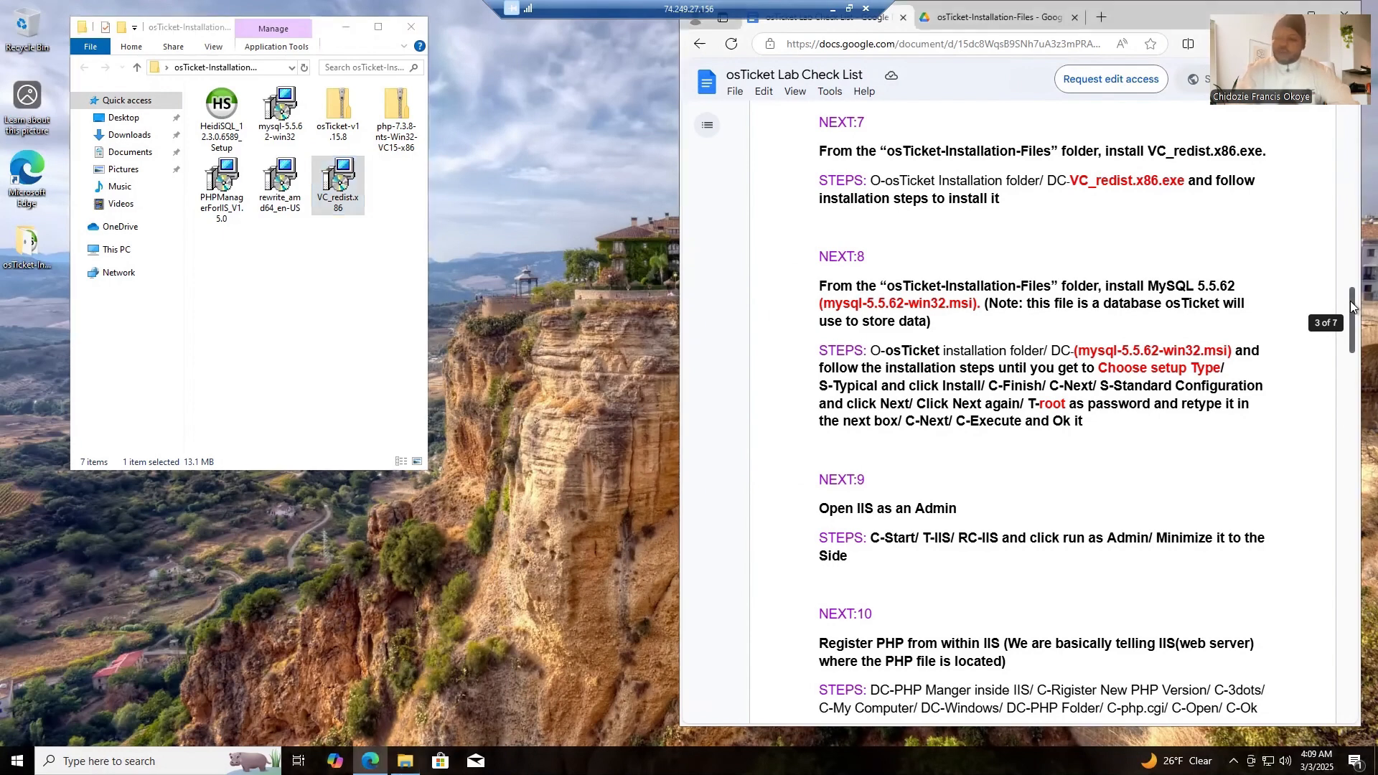
# - Install MySQL Server 5.5 from mysql-5.5.62-win32 with the Typical setup, accepting the license, and launch the Instance Configuration Wizard on finishing
pyautogui.moveTo(1350, 300); pyautogui.dragTo(1350, 313)
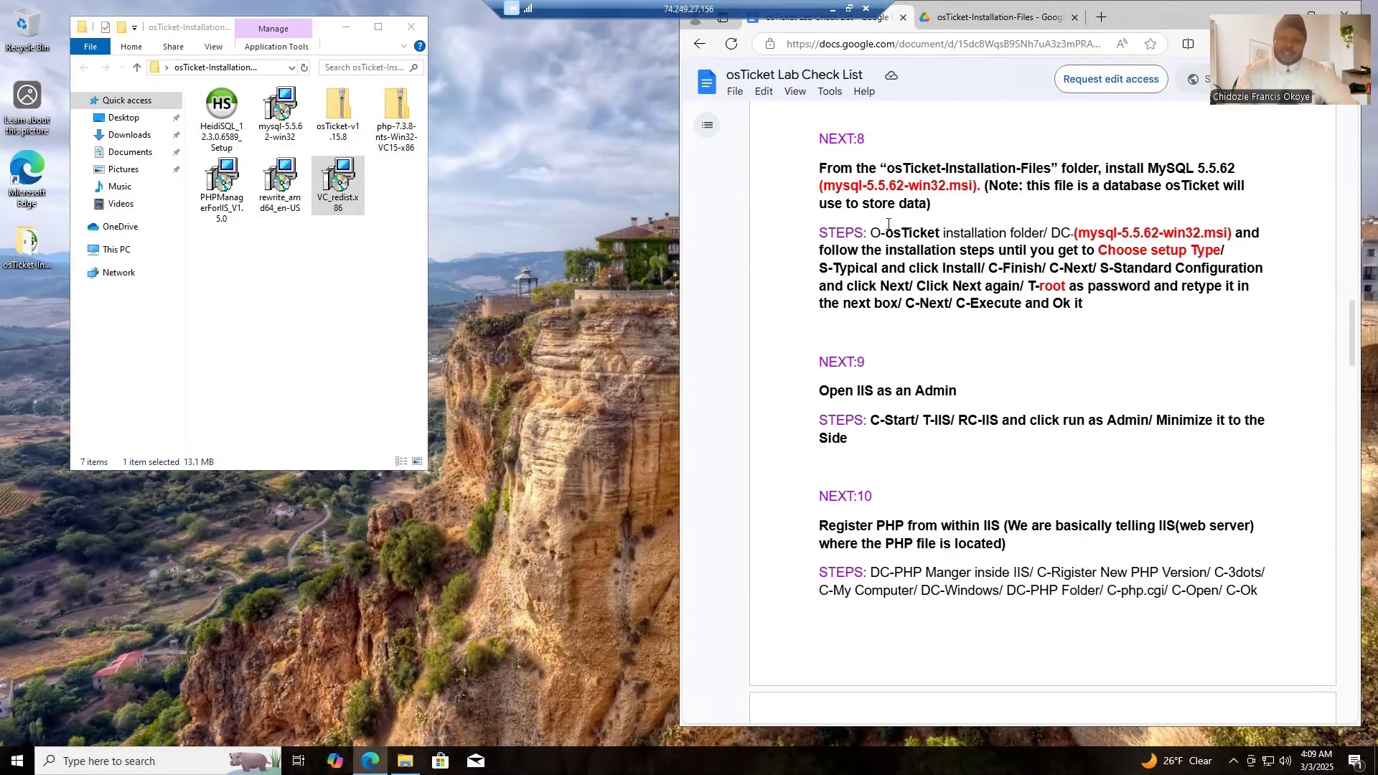
pyautogui.click(273, 127)
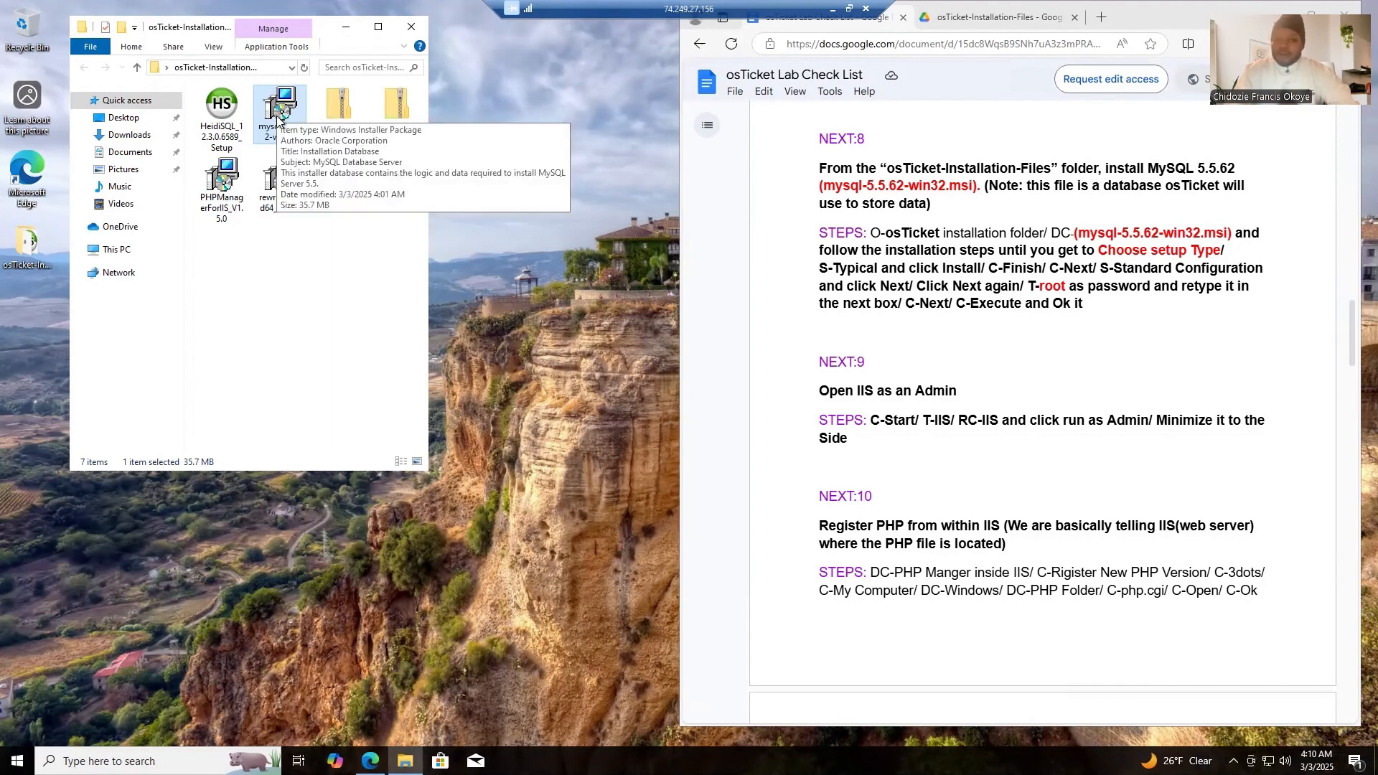
pyautogui.doubleClick(278, 115)
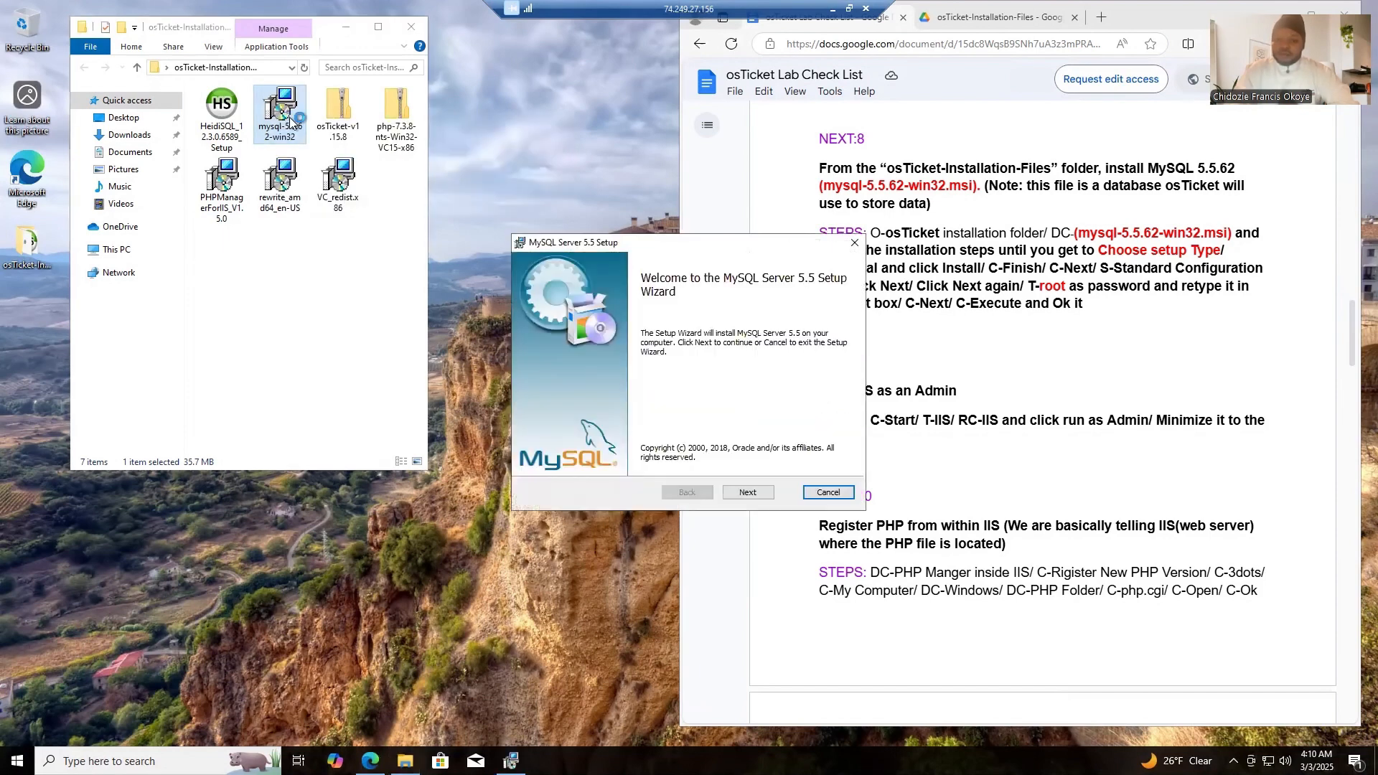
pyautogui.click(757, 496)
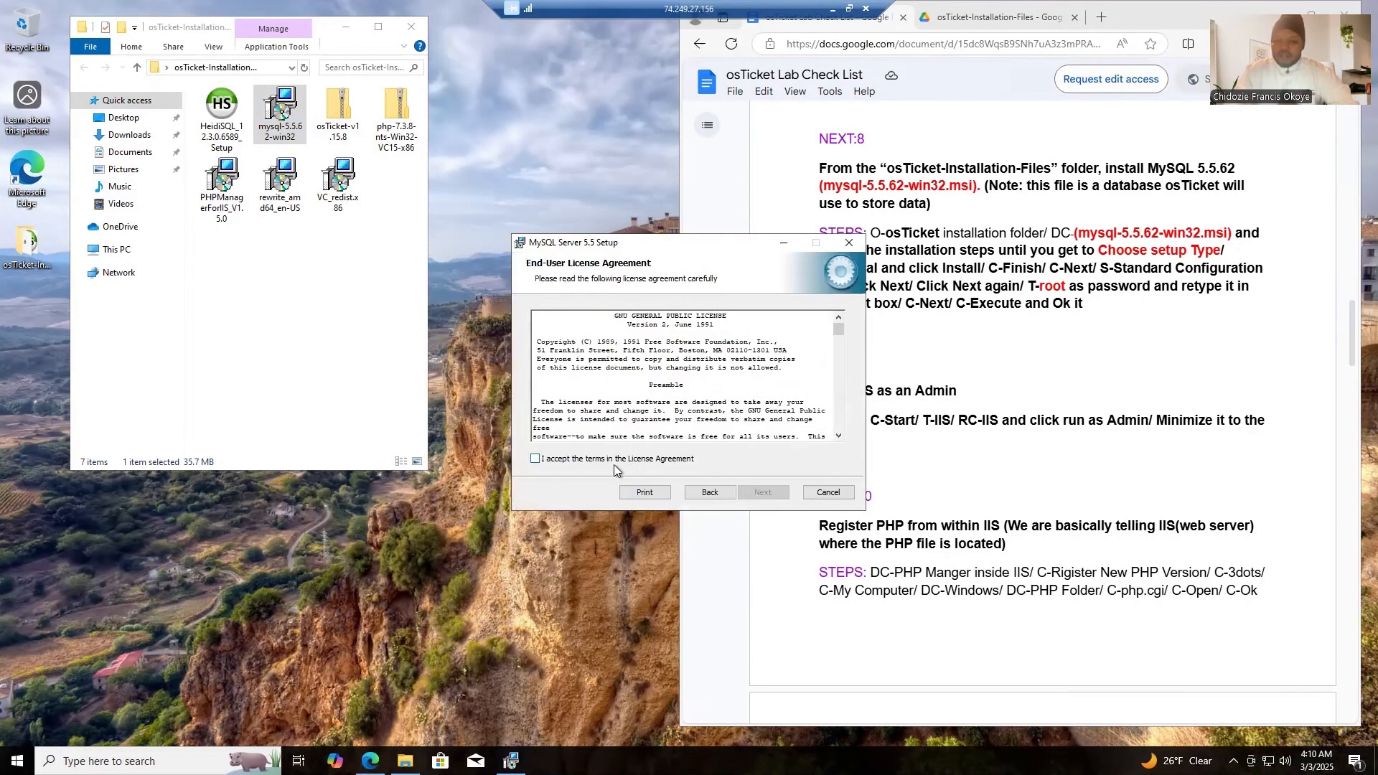
pyautogui.click(599, 460)
pyautogui.click(775, 493)
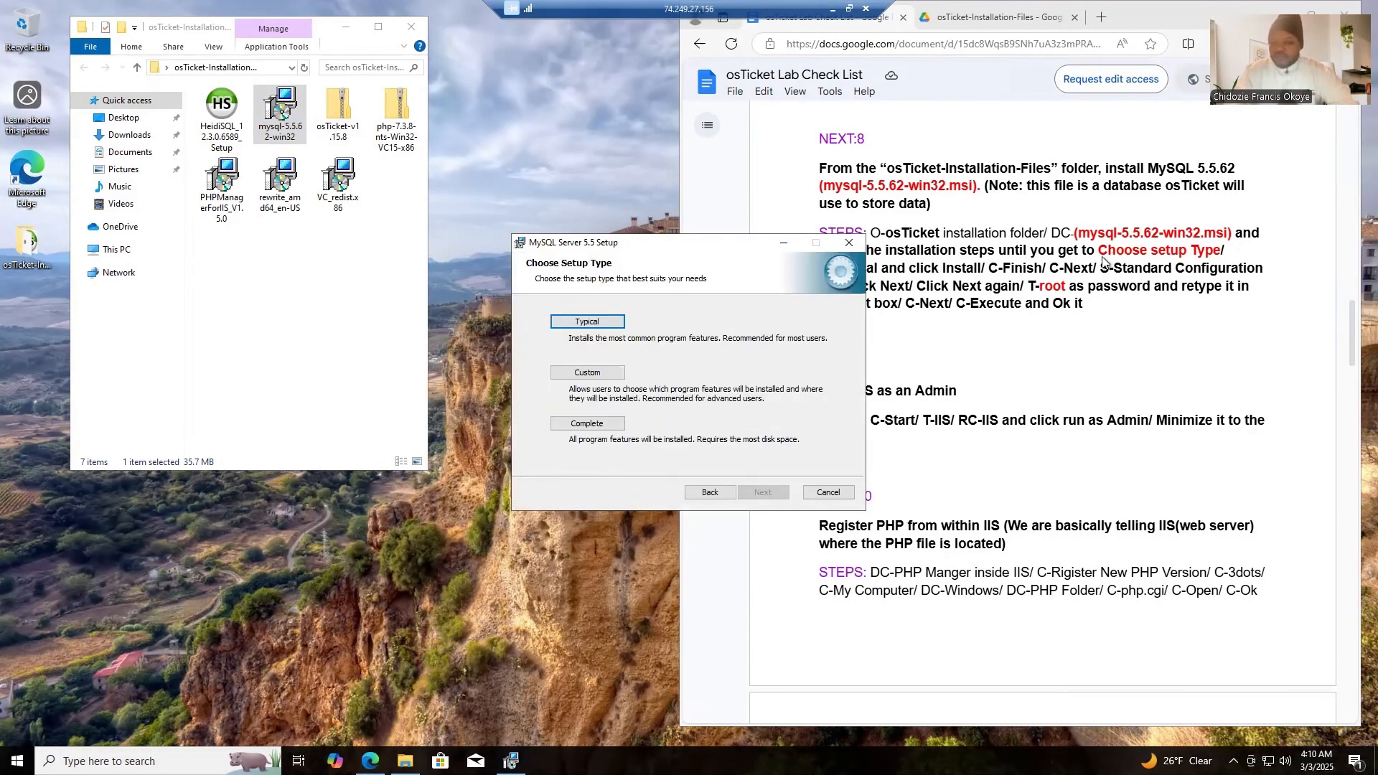
pyautogui.click(592, 322)
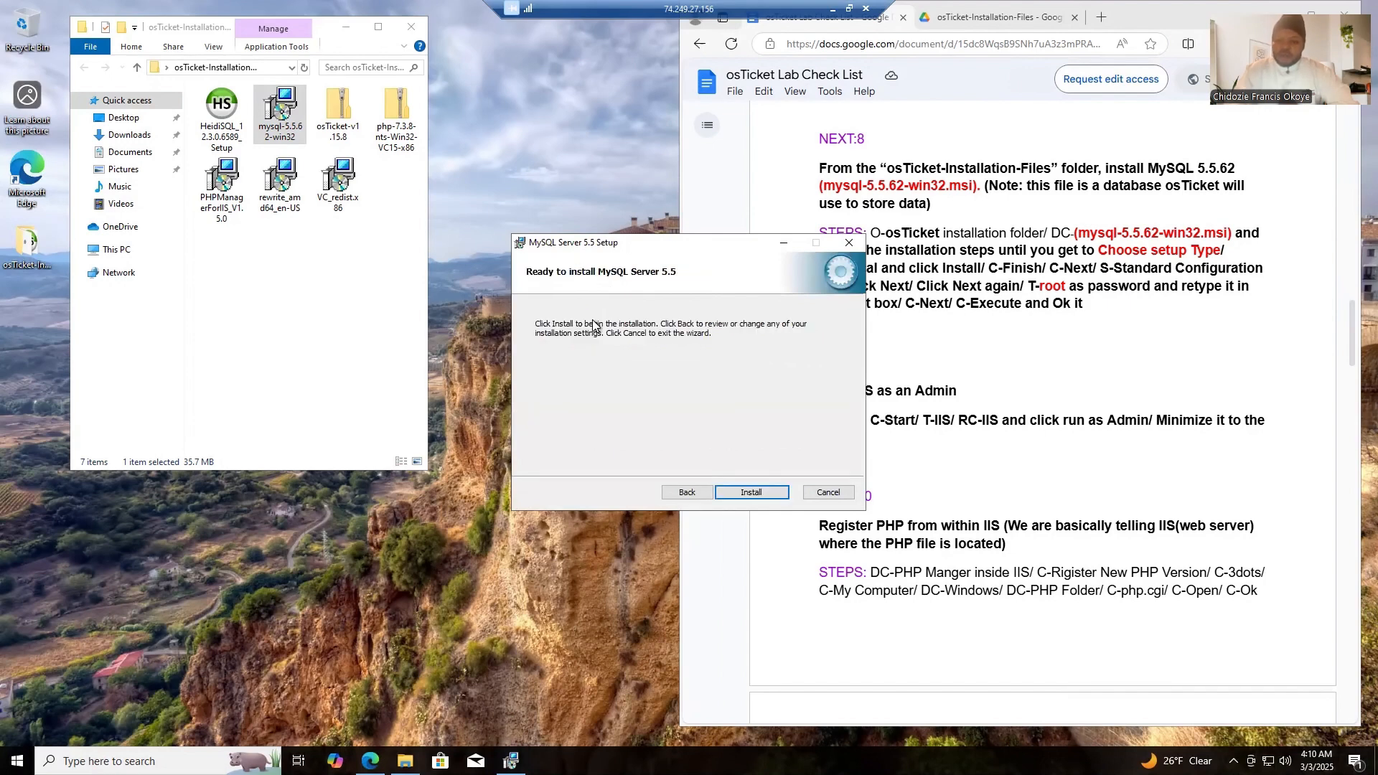
pyautogui.click(750, 492)
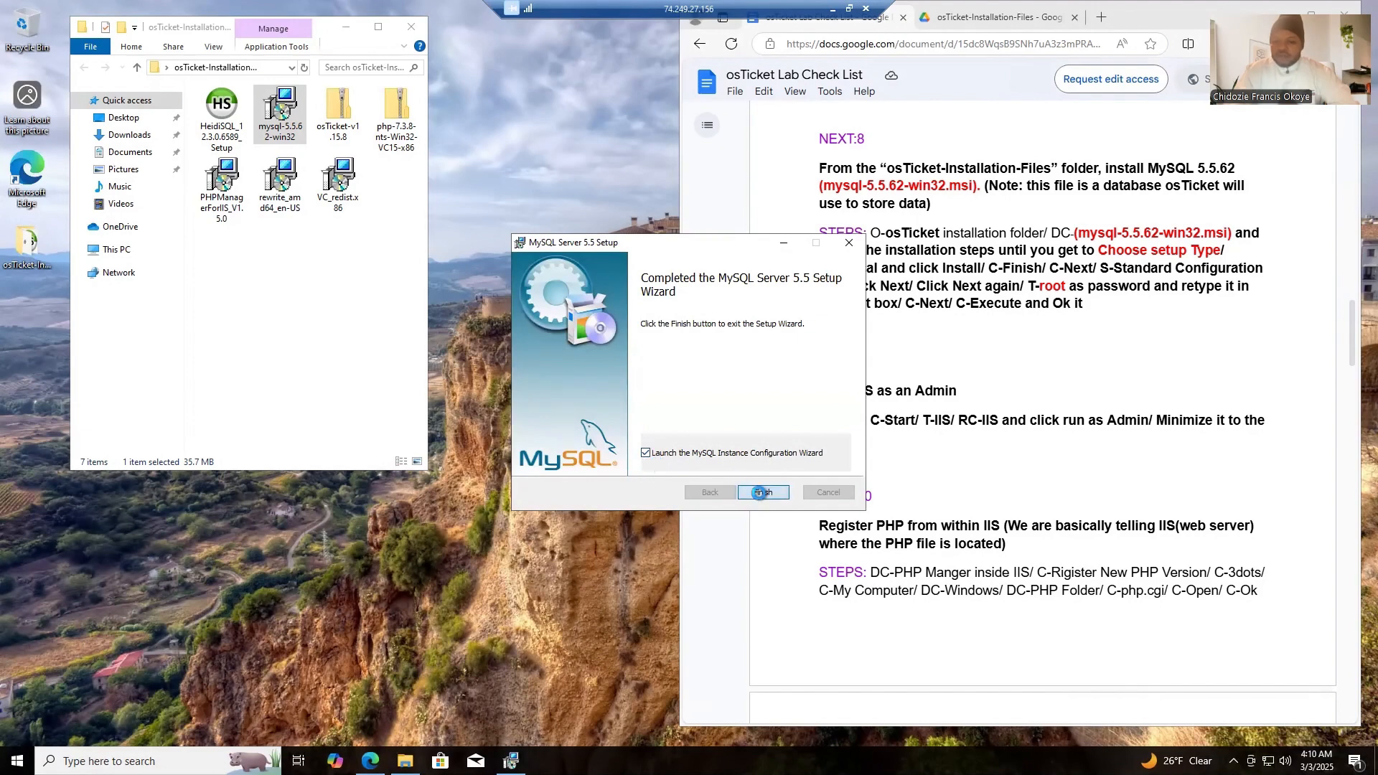
pyautogui.click(760, 493)
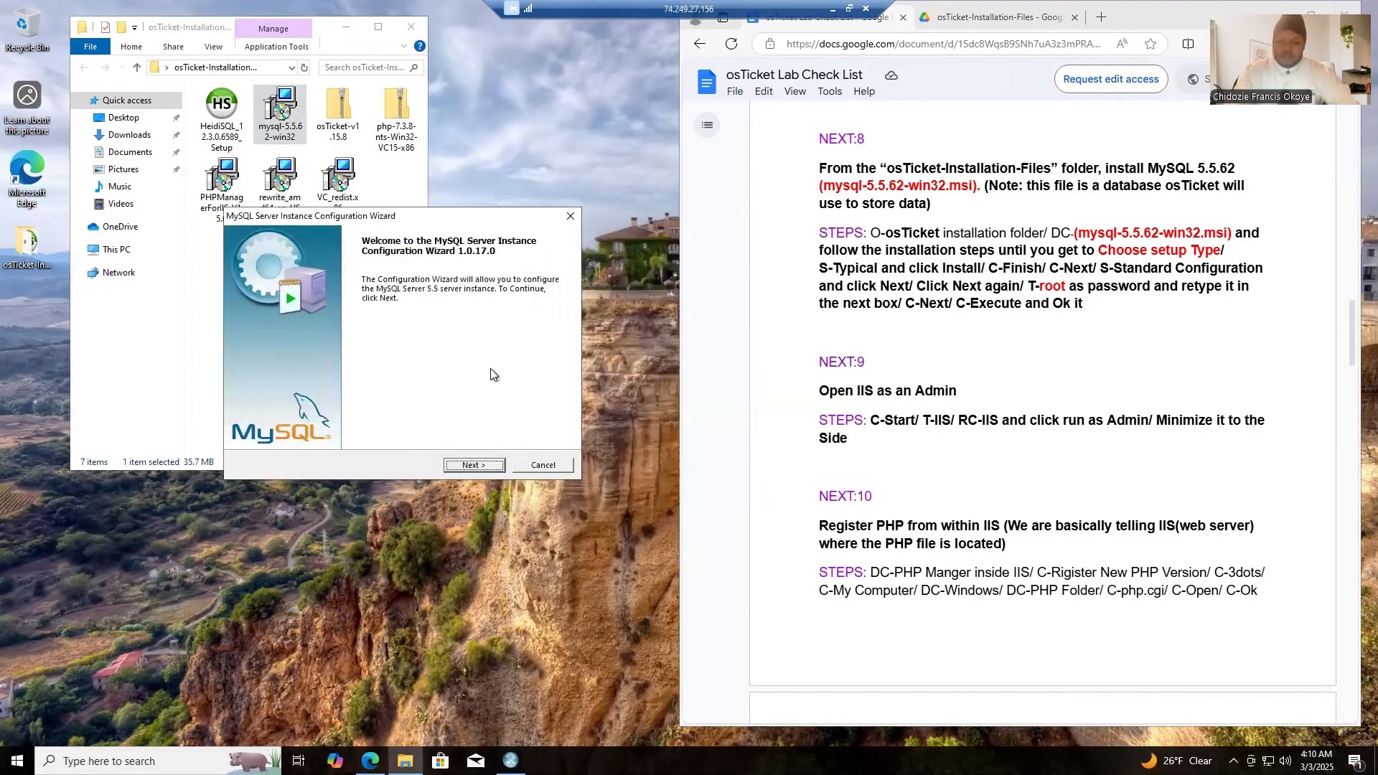
# - Choose Standard Configuration for the MySQL server instance and accept the default Windows service options
pyautogui.click(471, 466)
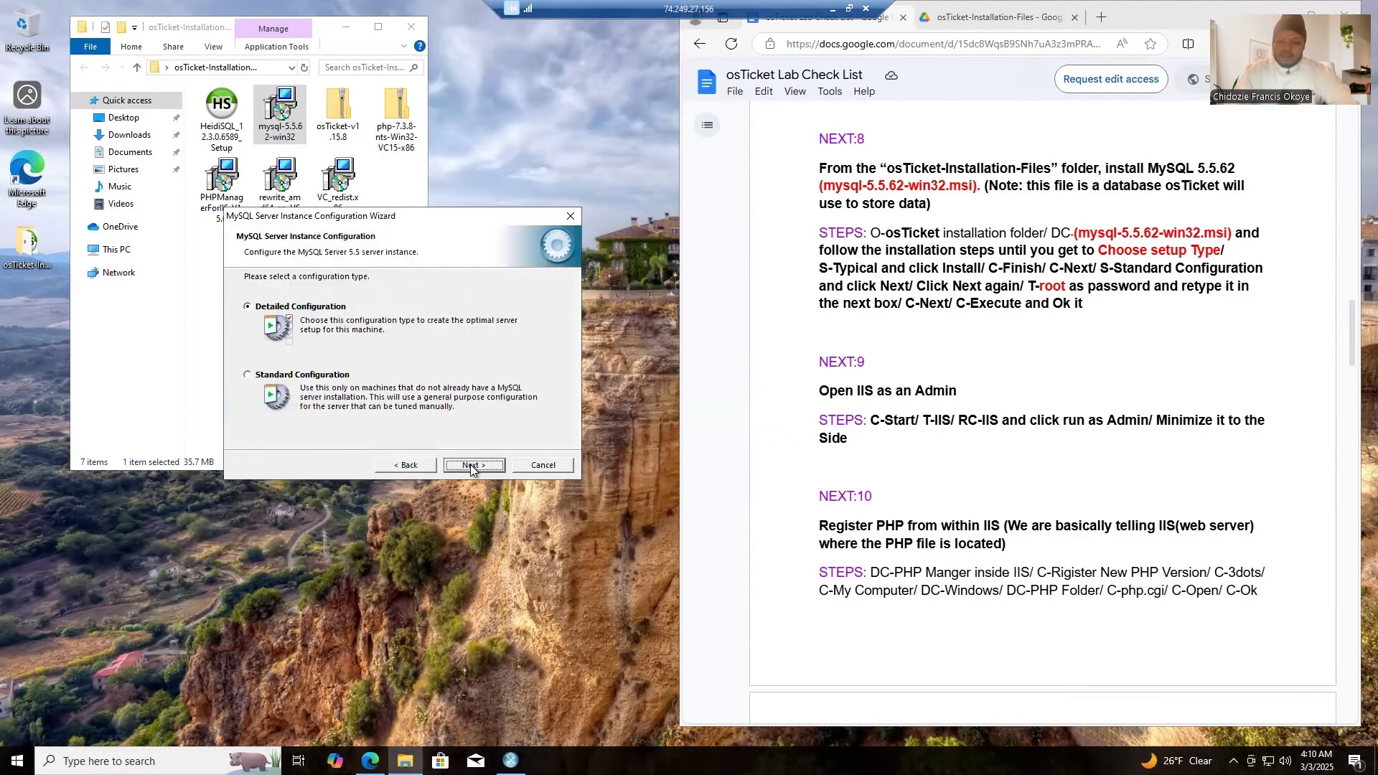
pyautogui.click(276, 376)
pyautogui.click(480, 467)
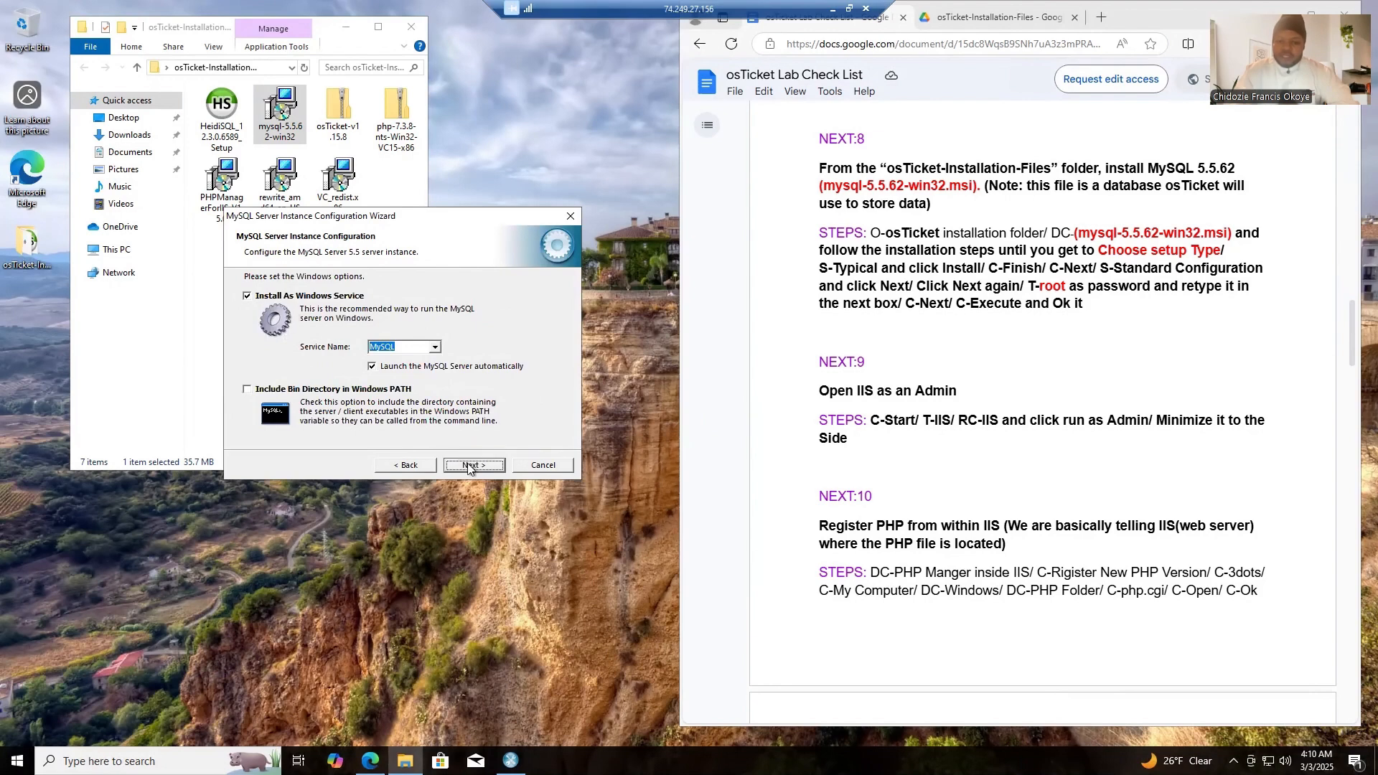
pyautogui.click(468, 465)
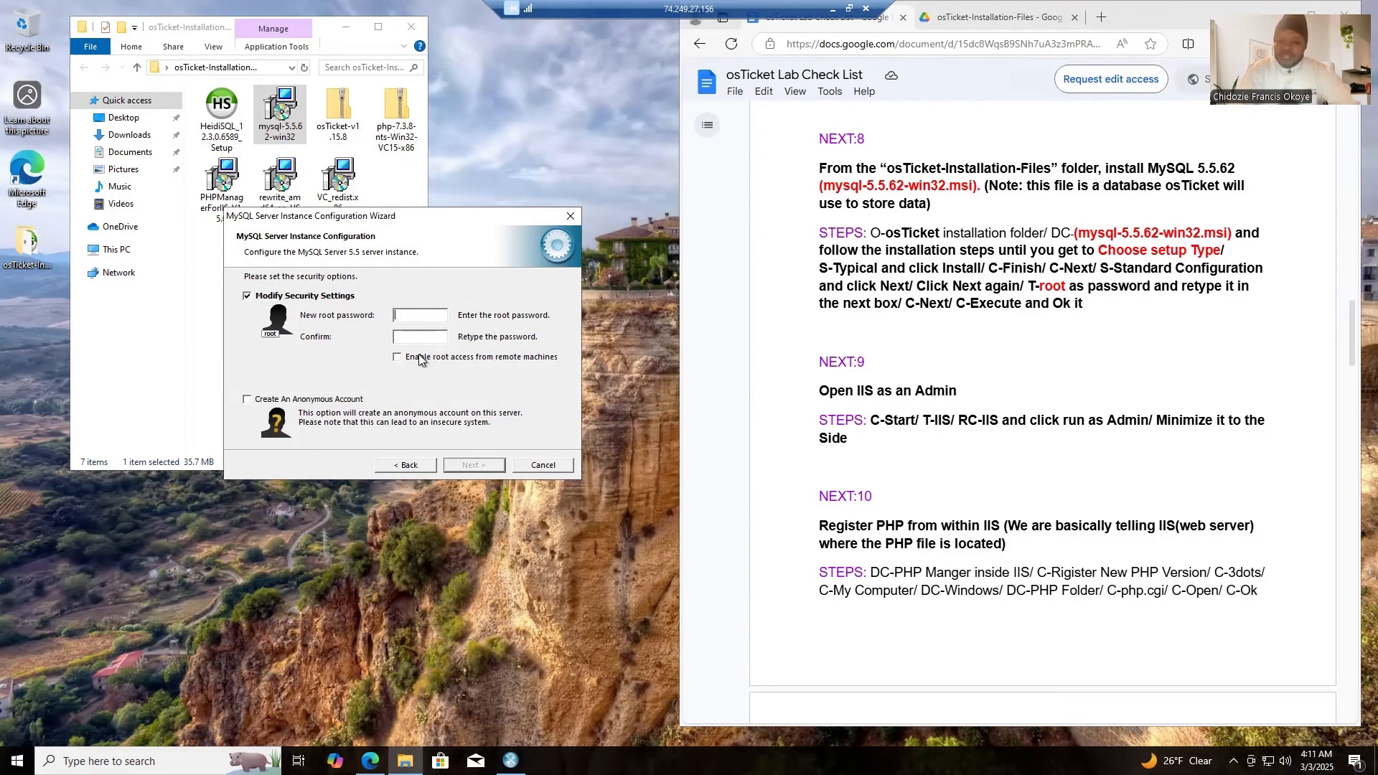
# - Enter and confirm the new MySQL root password in the security settings, and proceed to the execution page
pyautogui.write('r')
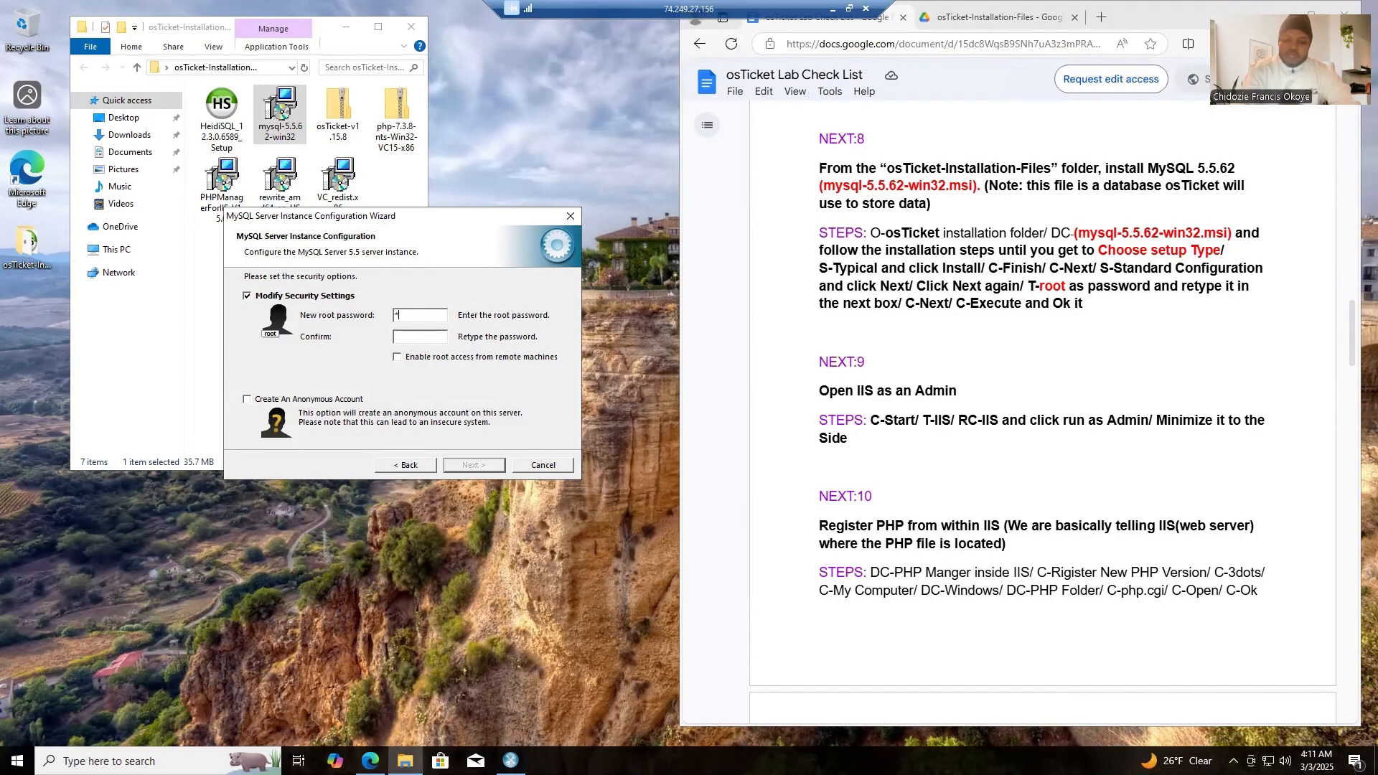
pyautogui.press('BackSpace')
pyautogui.click(421, 335)
pyautogui.write('root')
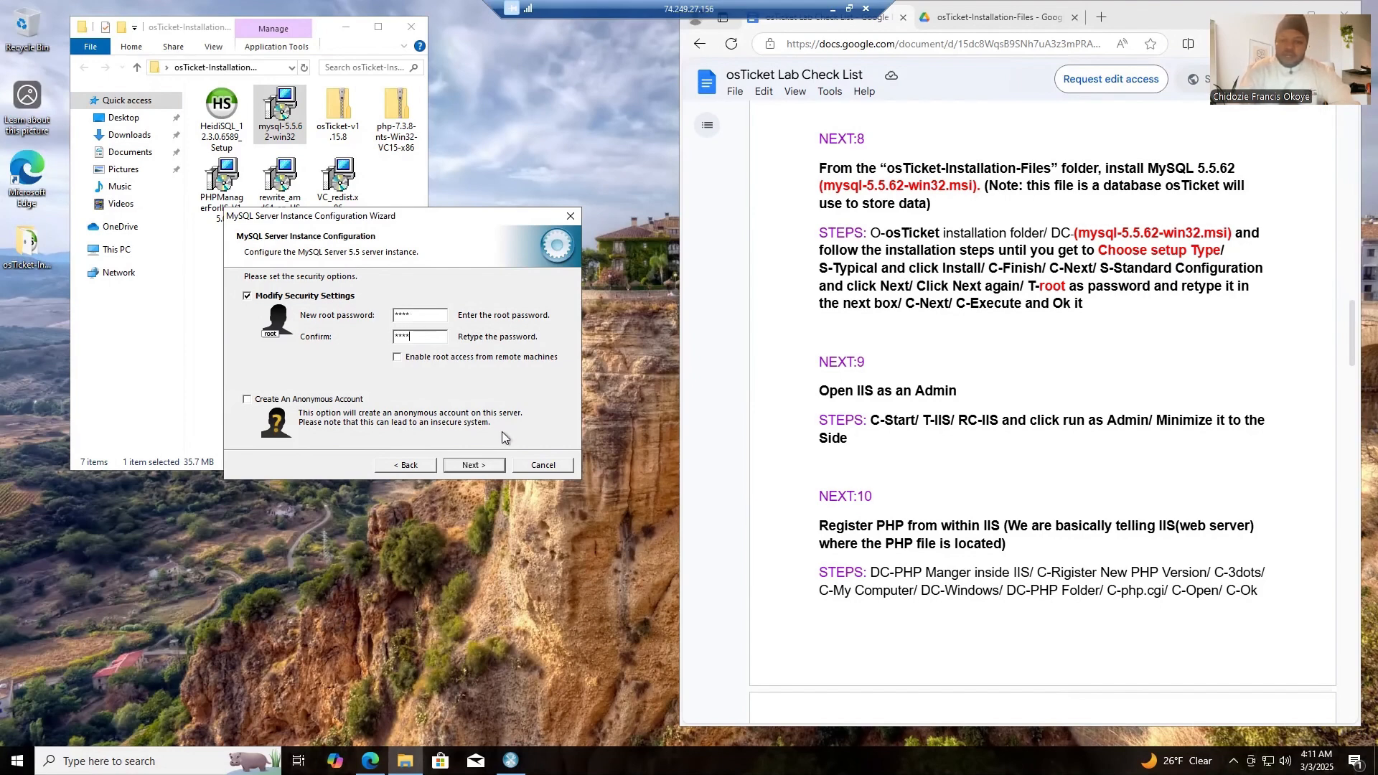
pyautogui.click(473, 465)
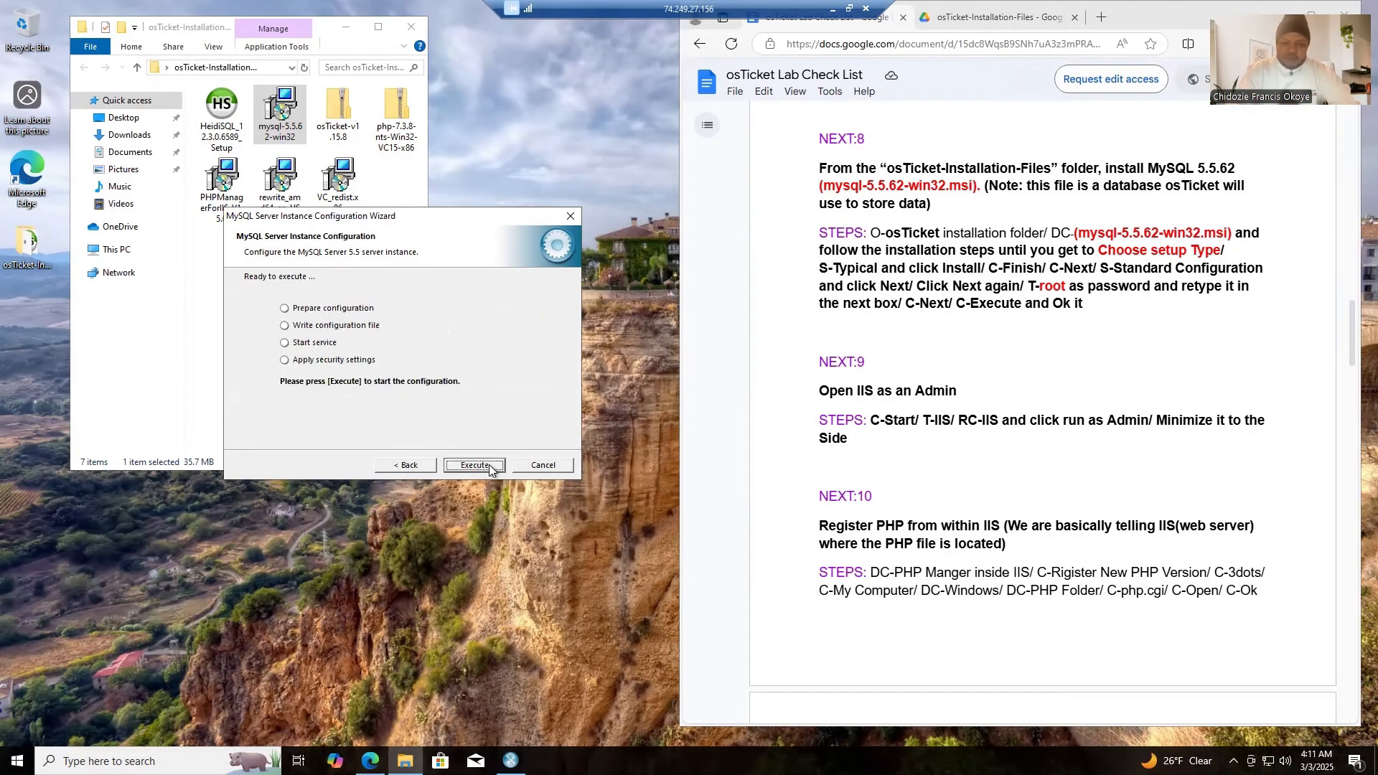
# - Execute the MySQL server instance configuration, refresh the desktop while it processes, and finish the wizard
pyautogui.click(490, 466)
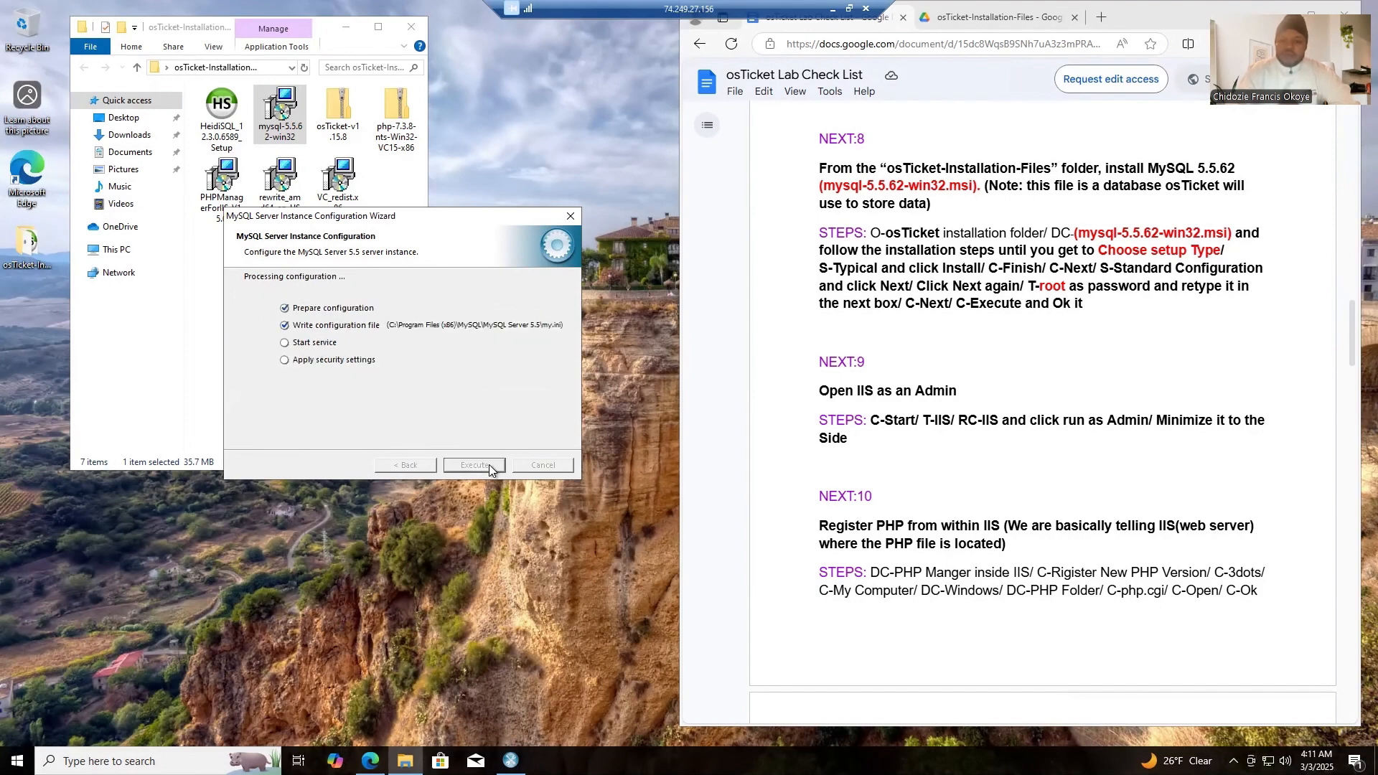
pyautogui.rightClick(545, 88)
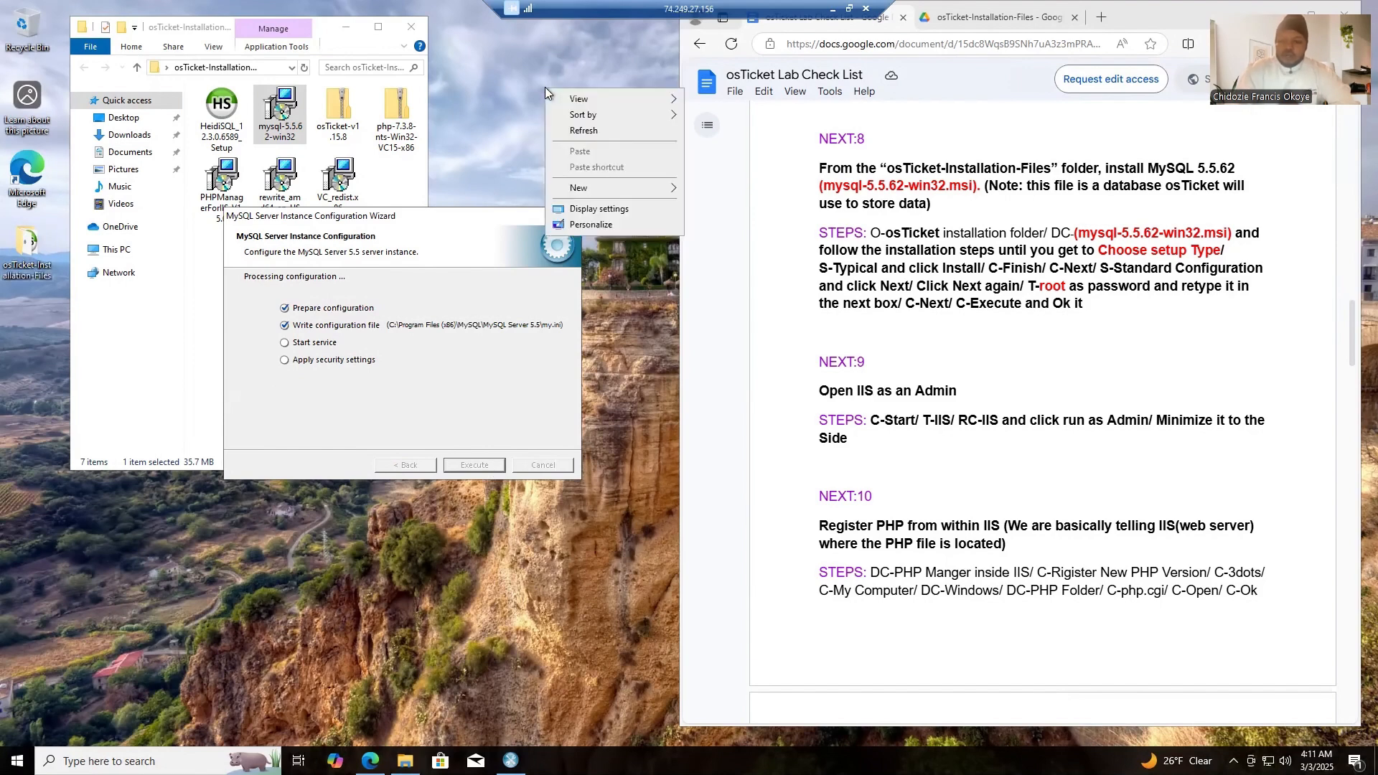
pyautogui.click(583, 130)
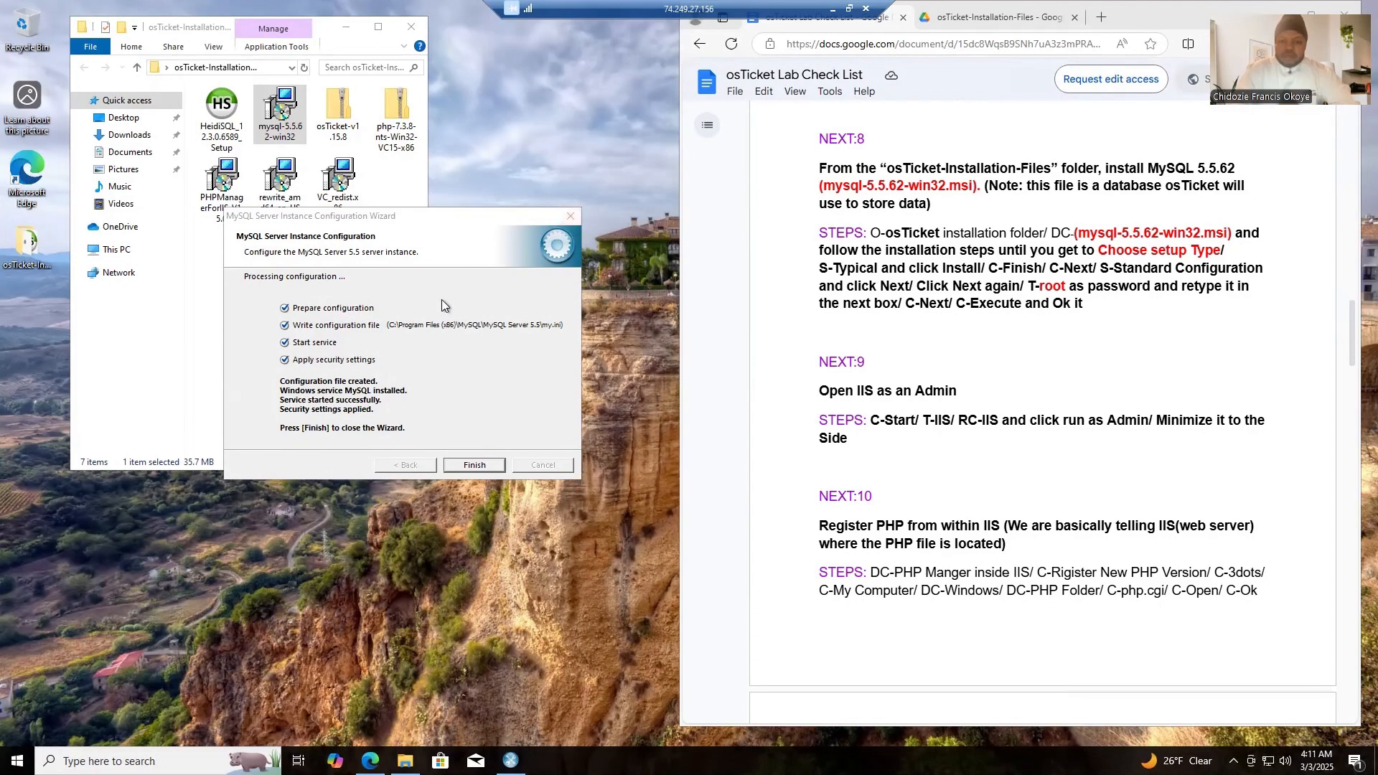
pyautogui.click(475, 465)
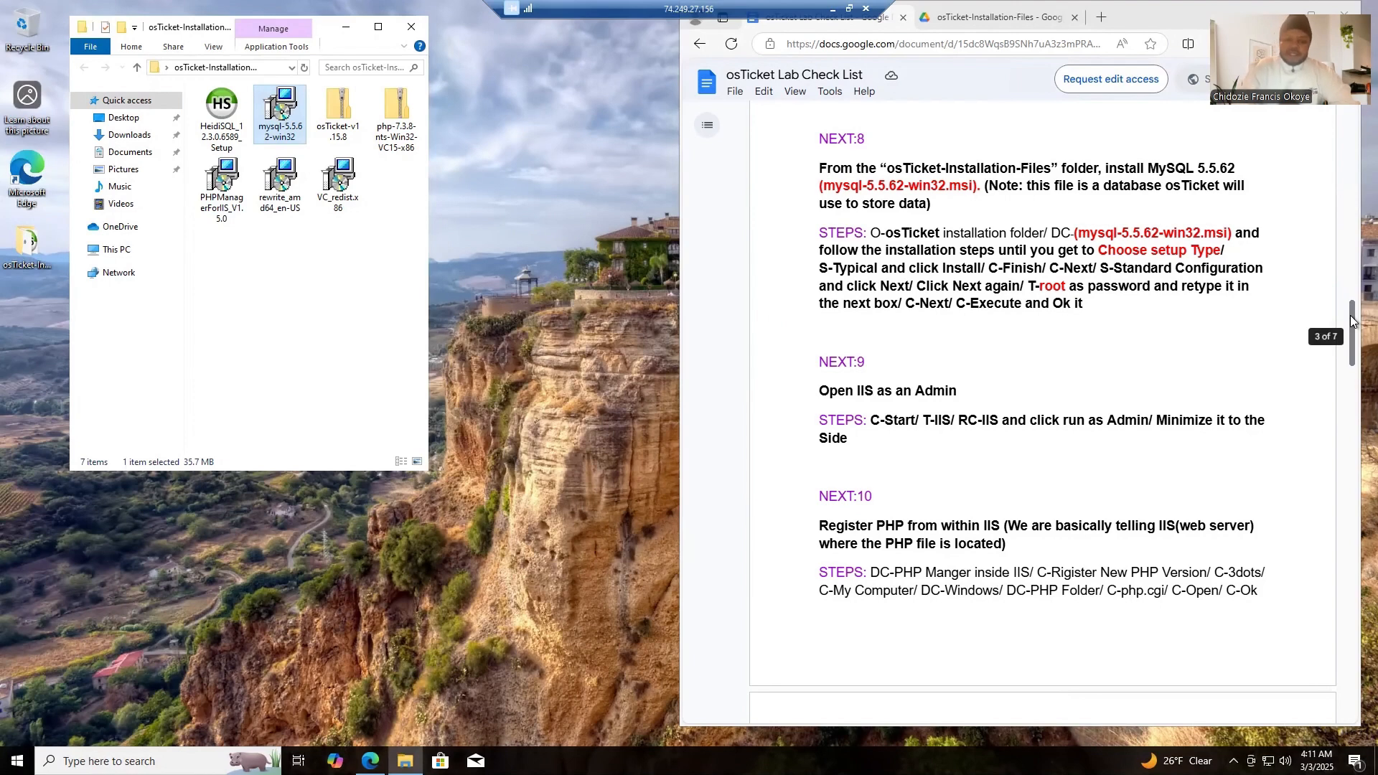
# - Search Windows for iis and run Internet Information Services (IIS) Manager as administrator
pyautogui.scroll(-2, 1351, 342)
pyautogui.scroll(-2, 1351, 342)
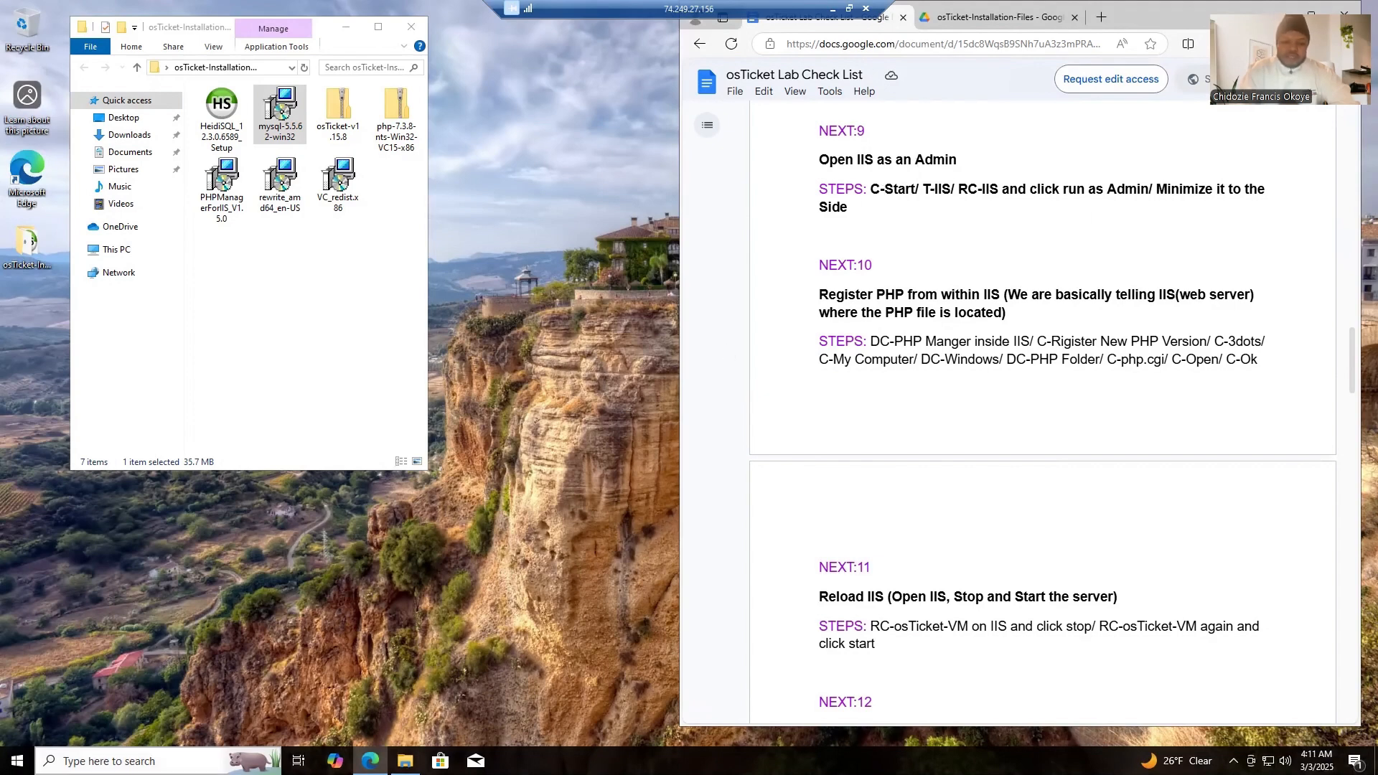
pyautogui.click(108, 761)
pyautogui.write('iis')
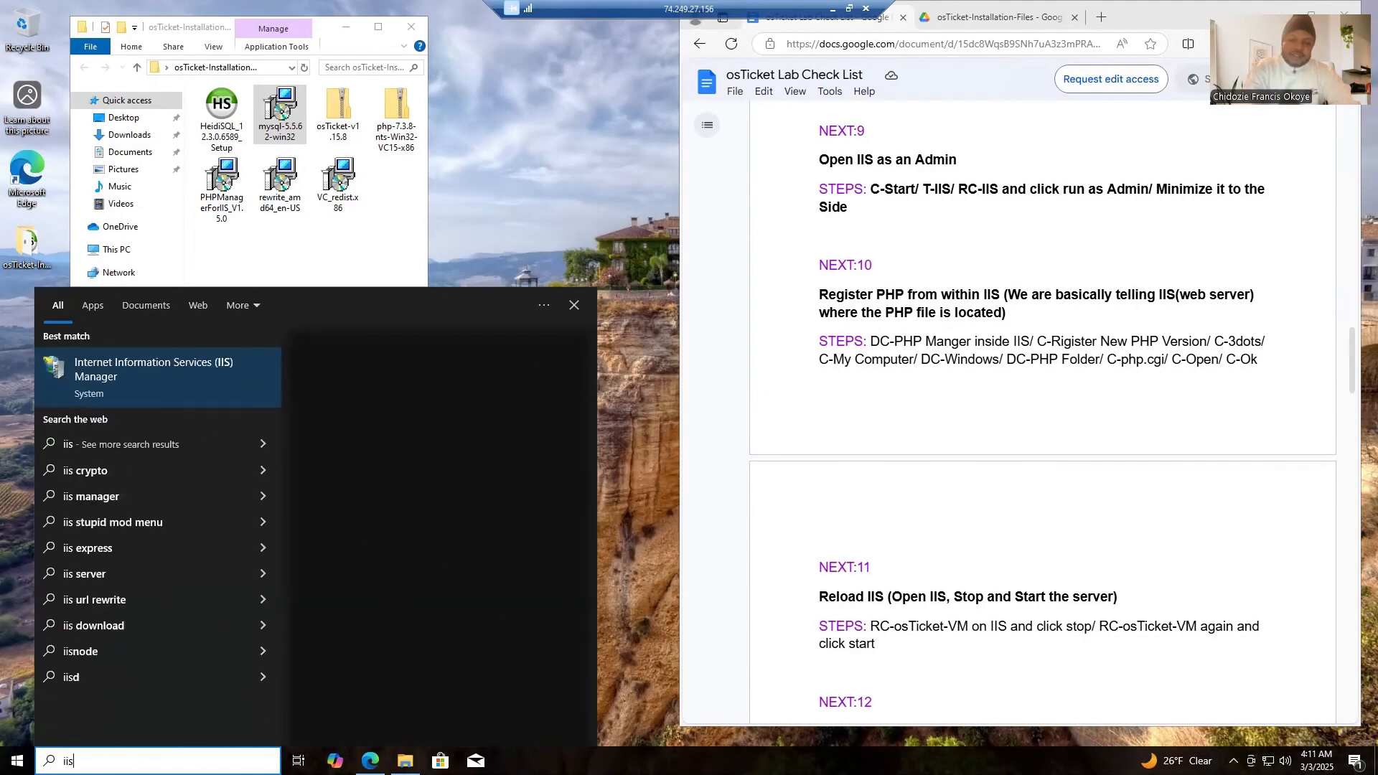
pyautogui.rightClick(148, 376)
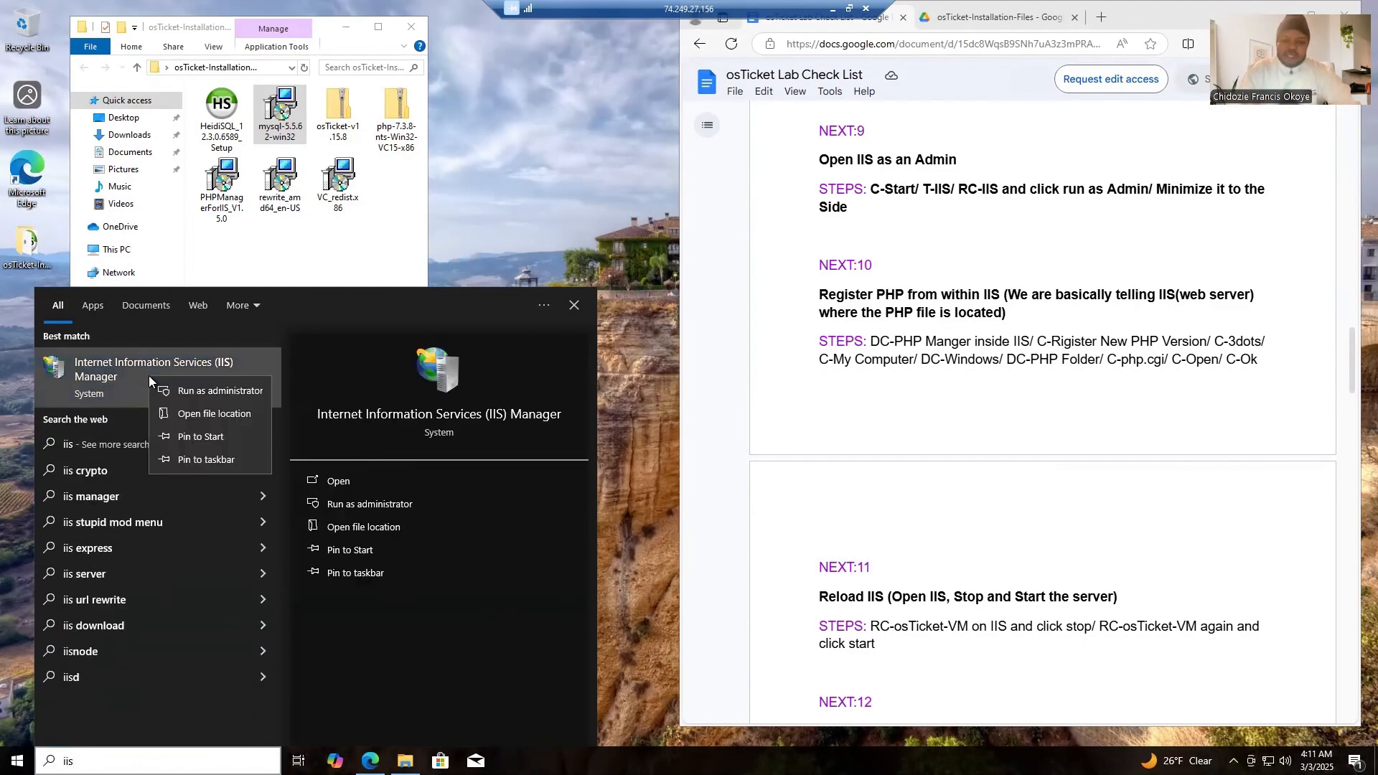
pyautogui.click(197, 396)
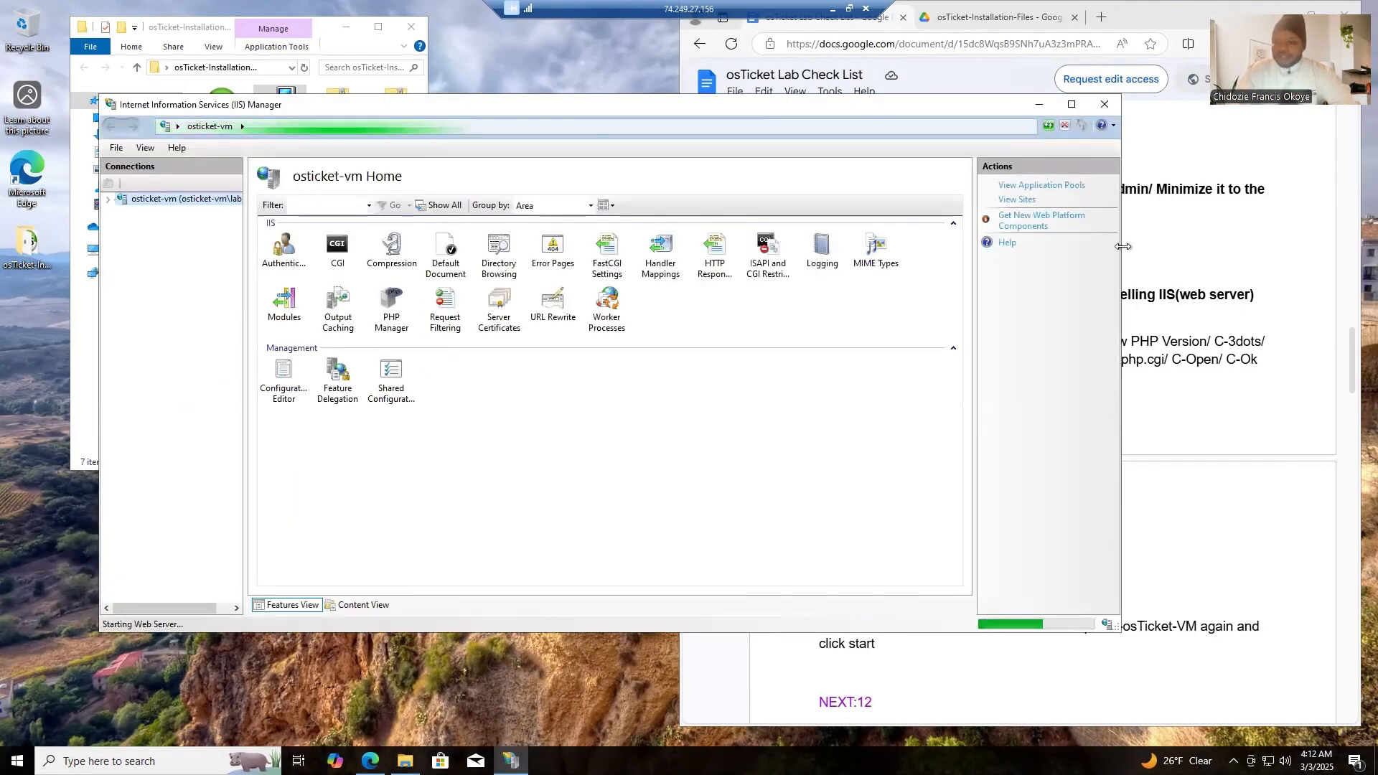
# - Narrow the IIS Manager window, place it beside the checklist, and minimize the osTicket-Installation-Files folder window
pyautogui.moveTo(1124, 246); pyautogui.dragTo(682, 261)
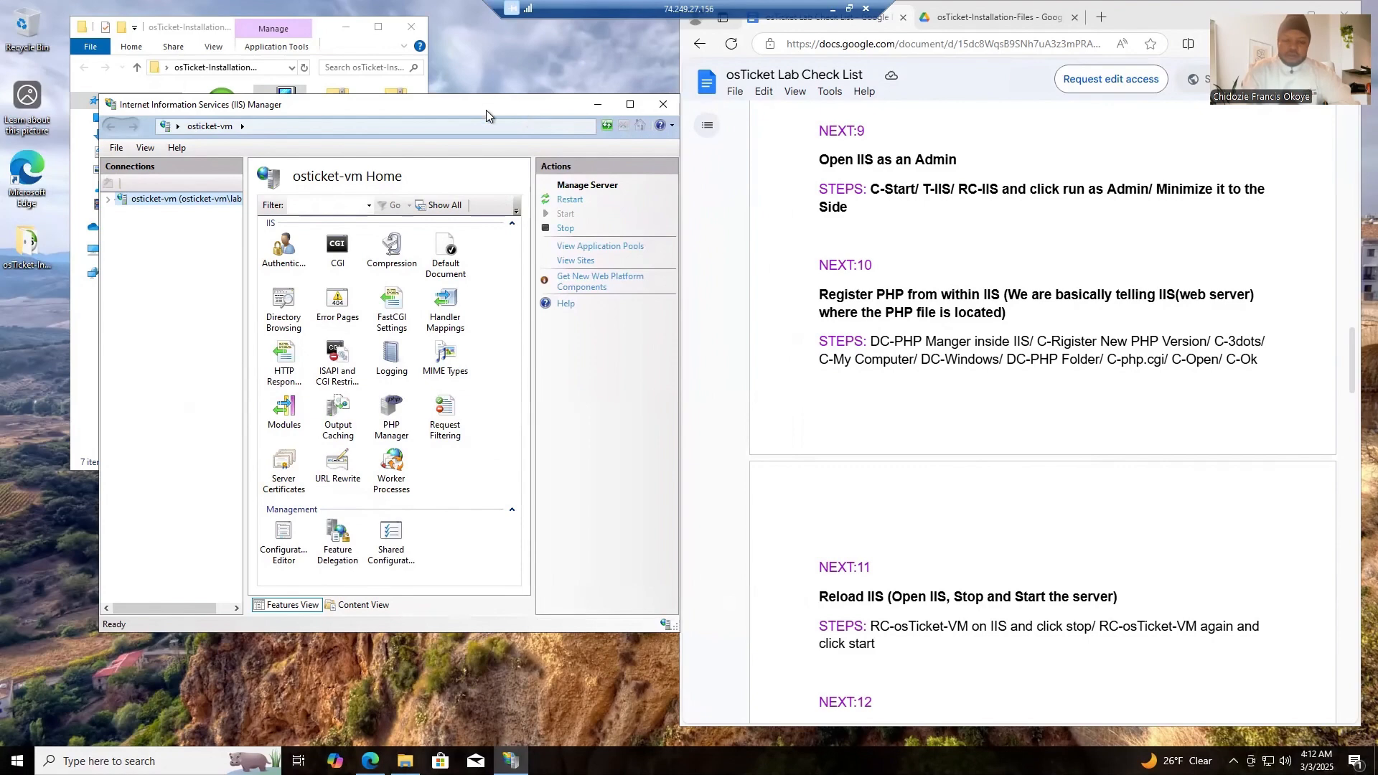
pyautogui.moveTo(523, 107); pyautogui.dragTo(407, 132)
pyautogui.moveTo(446, 178); pyautogui.dragTo(446, 200)
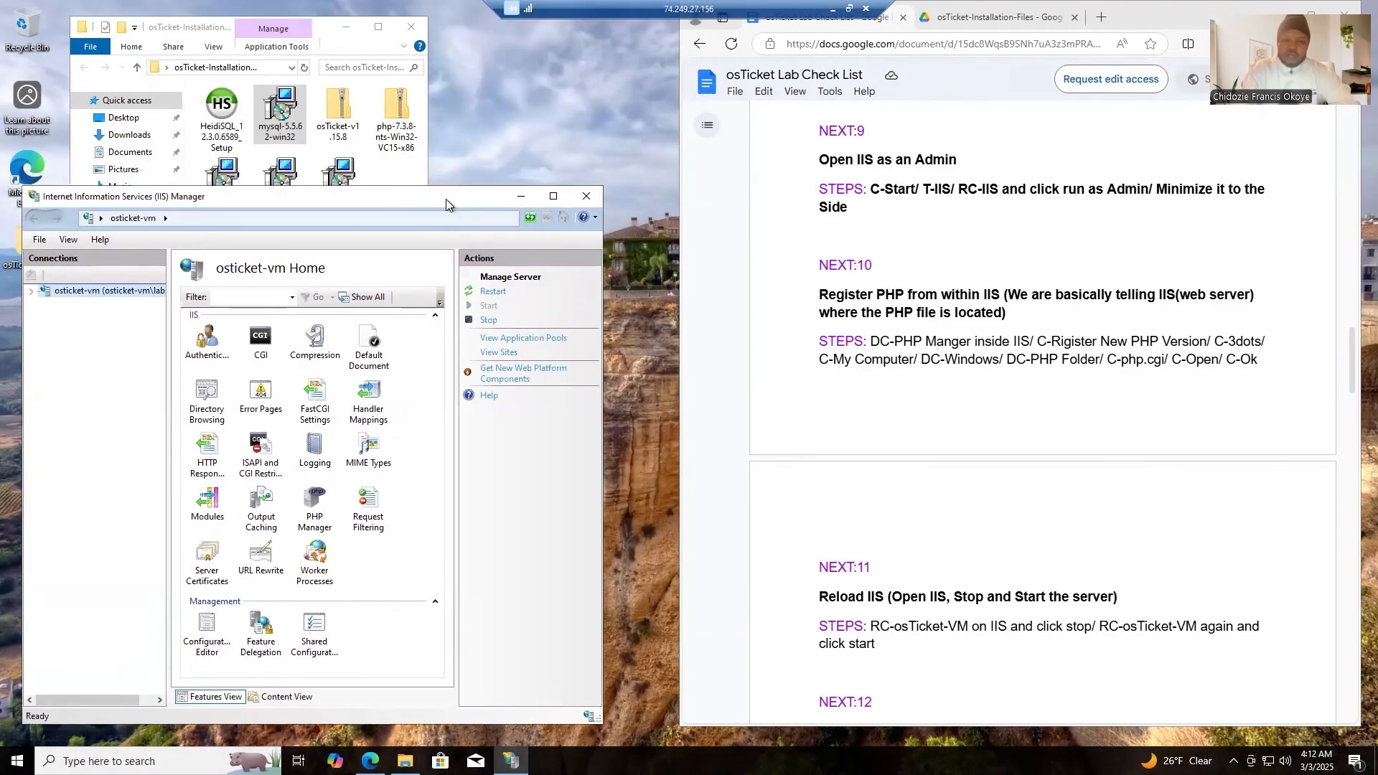
pyautogui.click(347, 27)
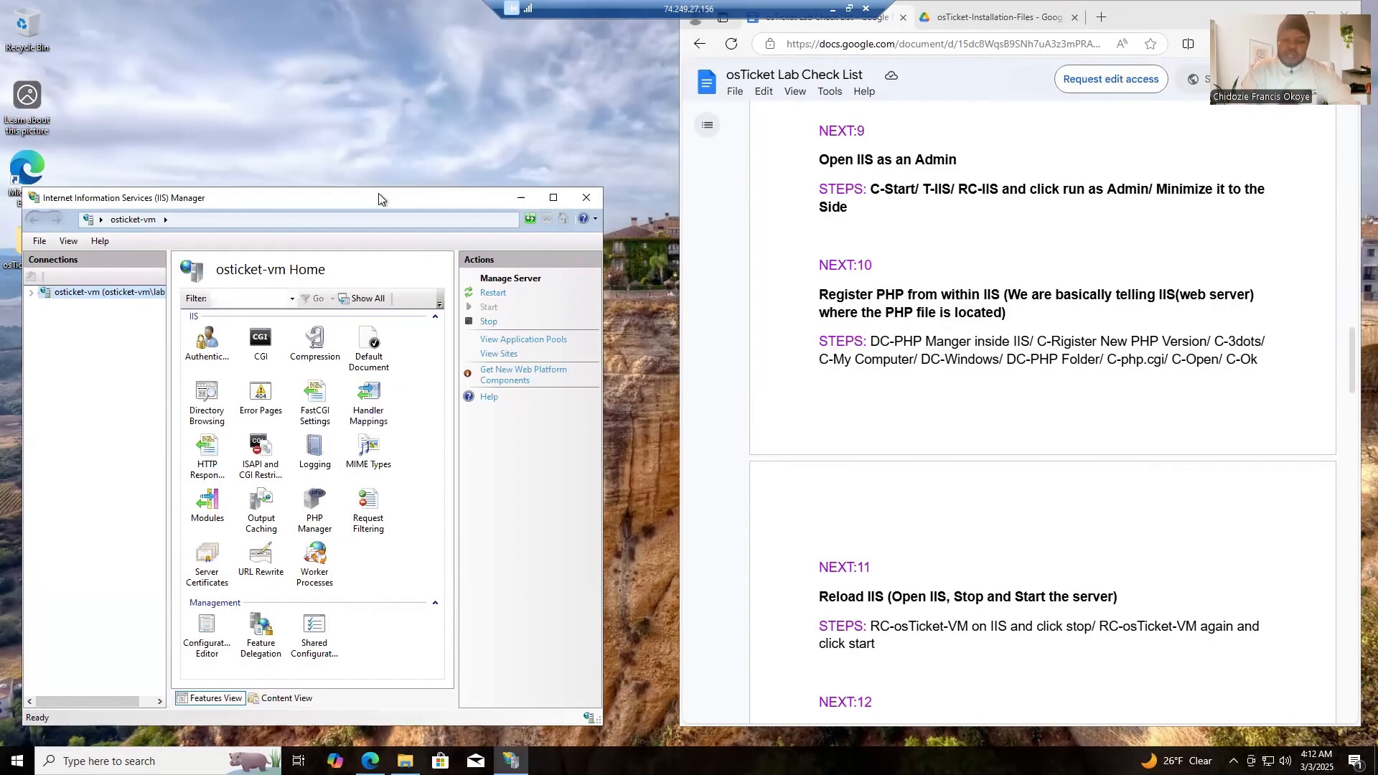
pyautogui.moveTo(379, 199); pyautogui.dragTo(386, 86)
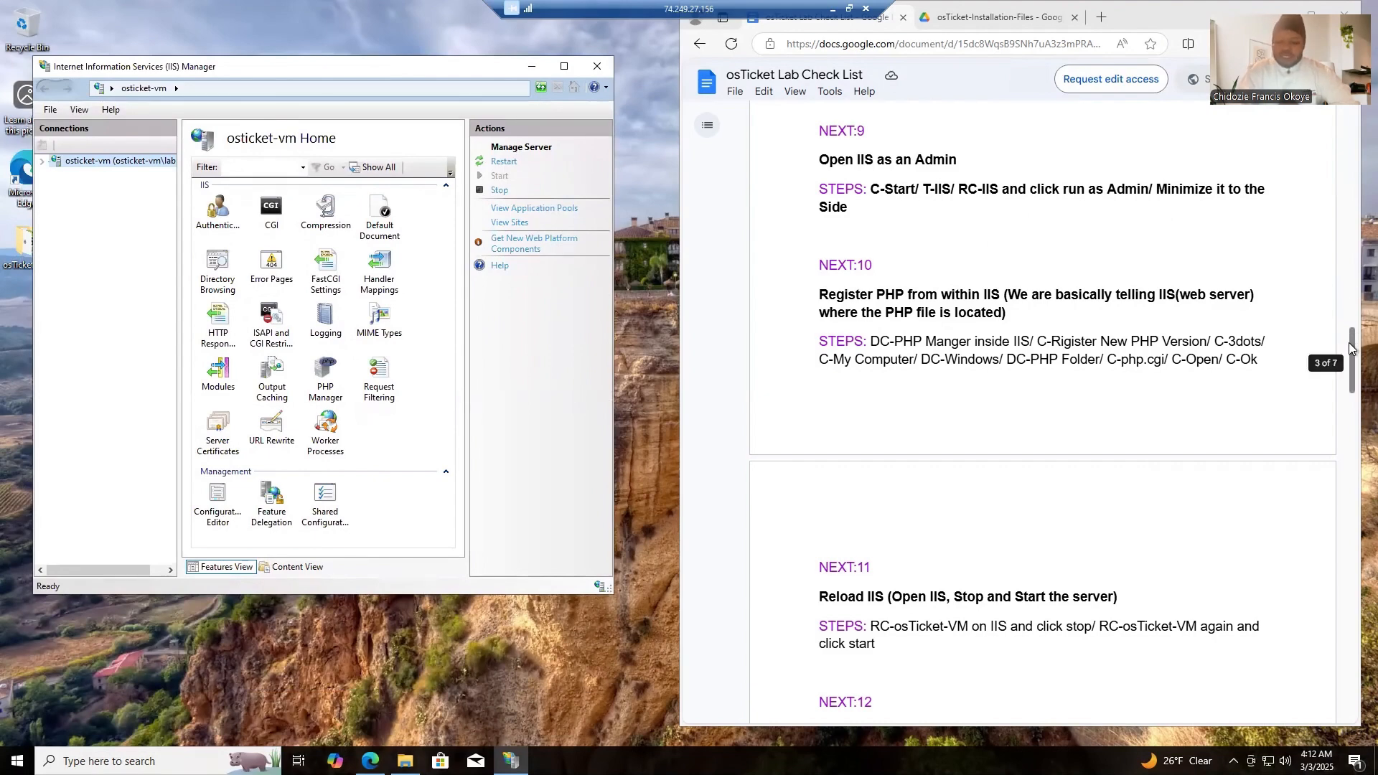
# - Open PHP Manager for osticket-vm and start registering a new PHP version by browsing for its executable
pyautogui.moveTo(1349, 349); pyautogui.dragTo(1353, 361)
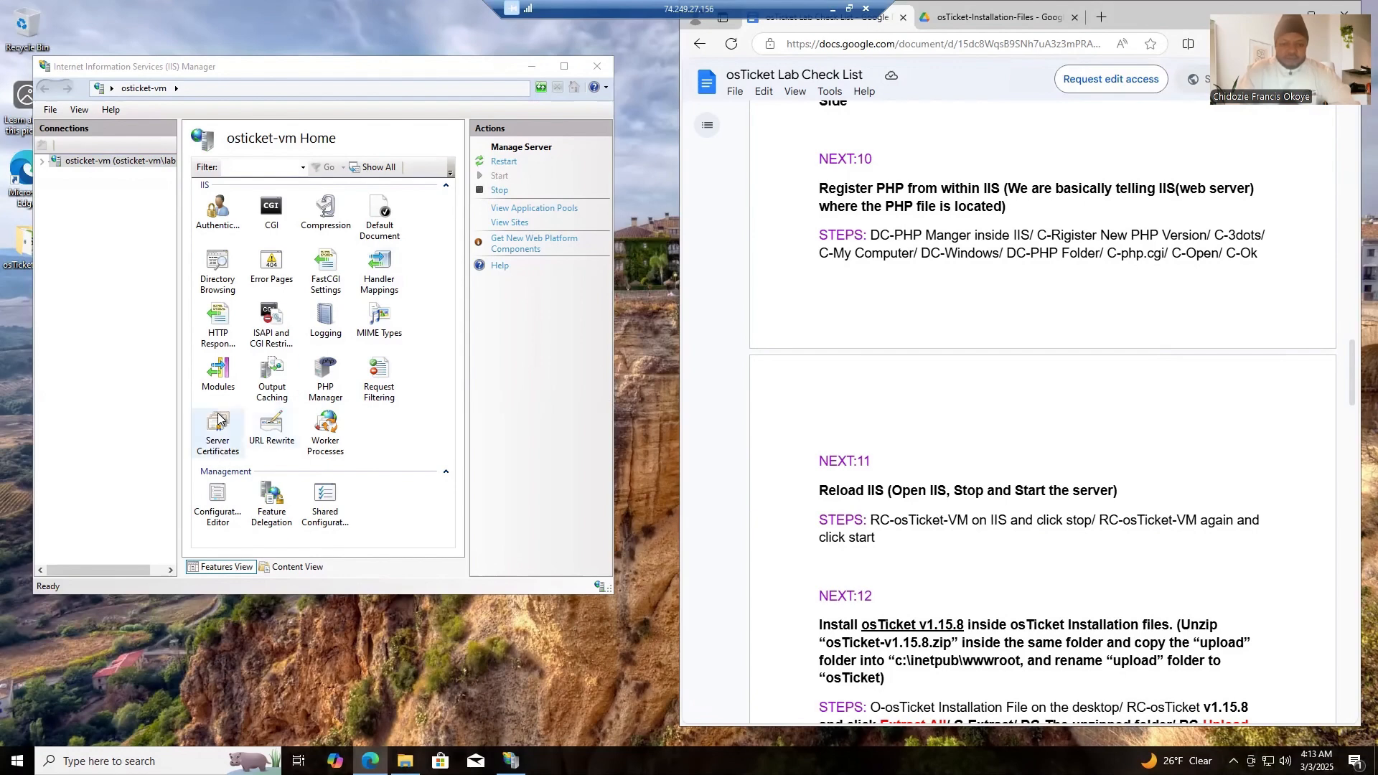
pyautogui.doubleClick(322, 389)
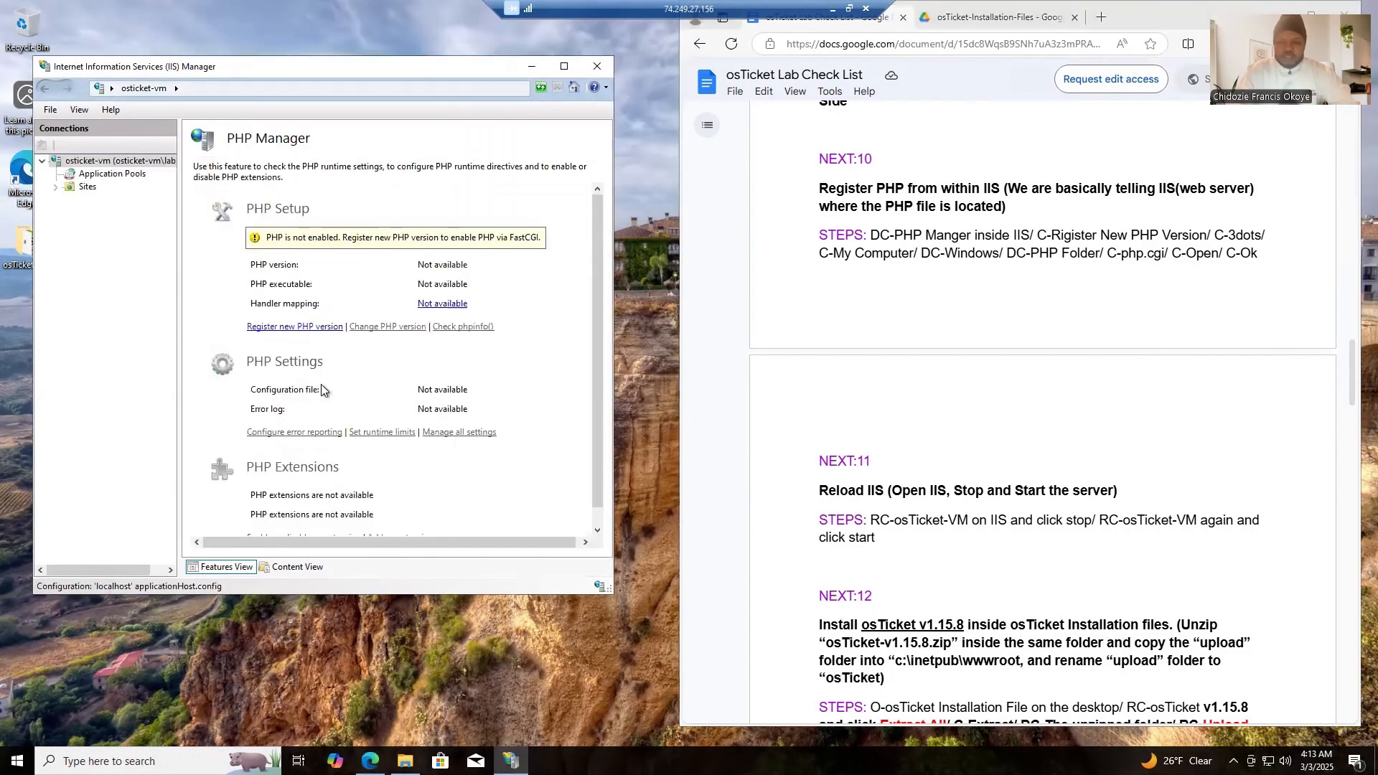
pyautogui.click(309, 327)
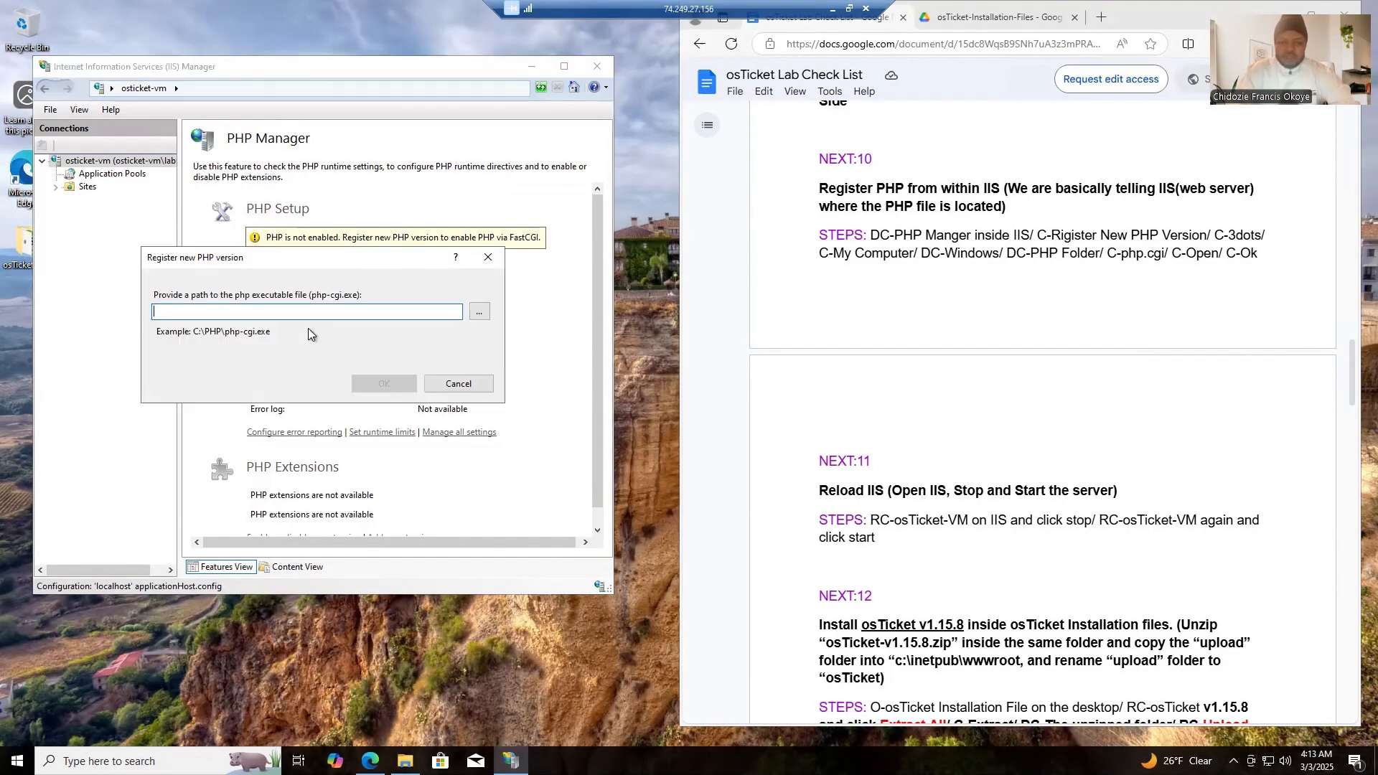
pyautogui.click(478, 313)
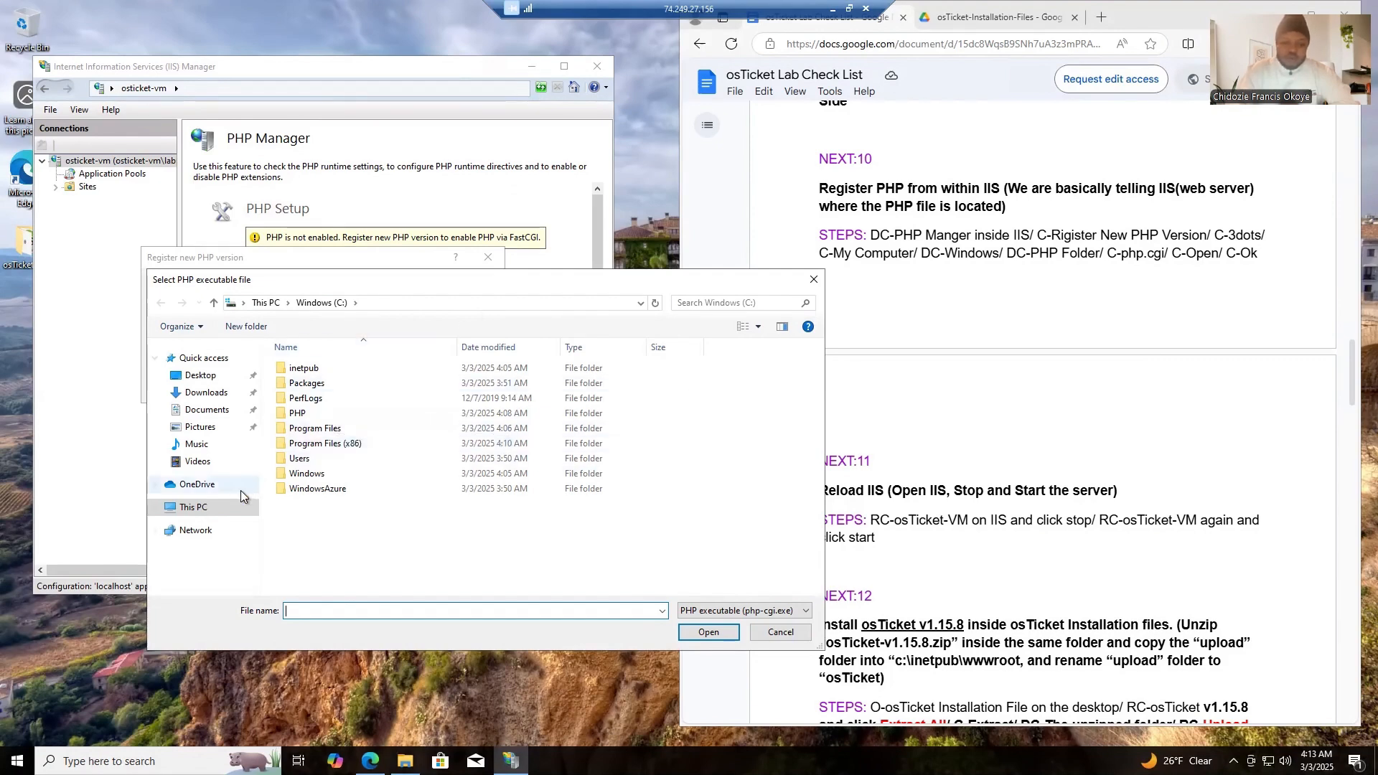
# - Select php-cgi from the PHP folder on the Windows (C:) drive and register it as the new PHP version
pyautogui.click(229, 512)
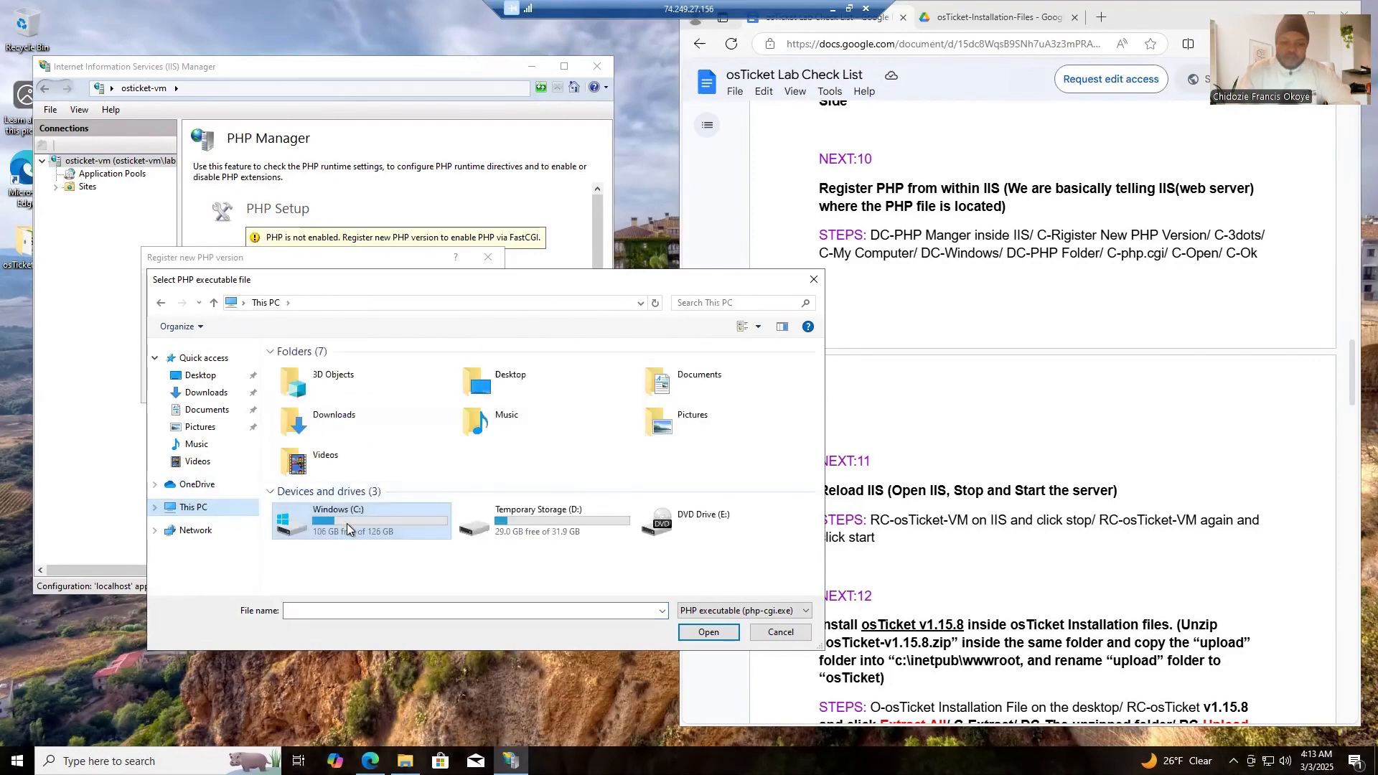
pyautogui.doubleClick(346, 523)
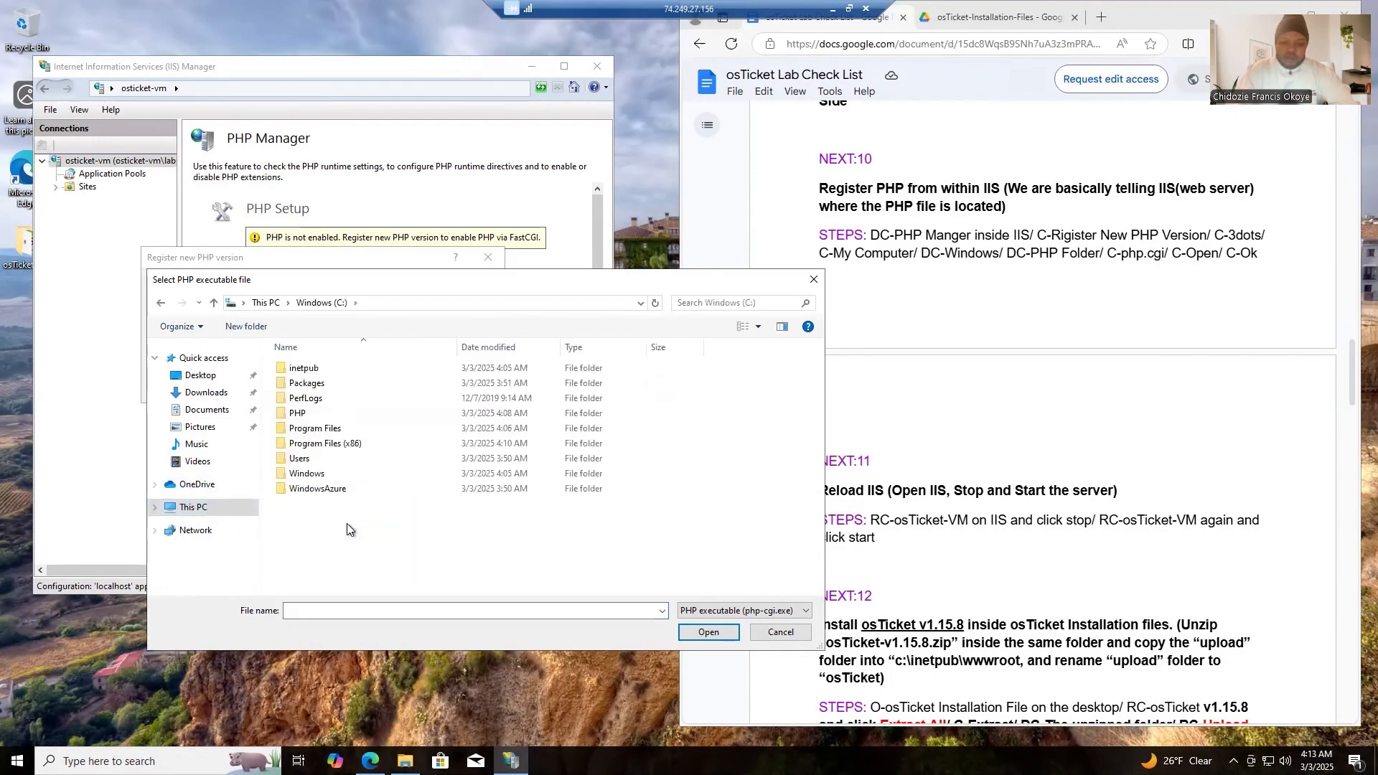
pyautogui.click(291, 417)
pyautogui.doubleClick(291, 417)
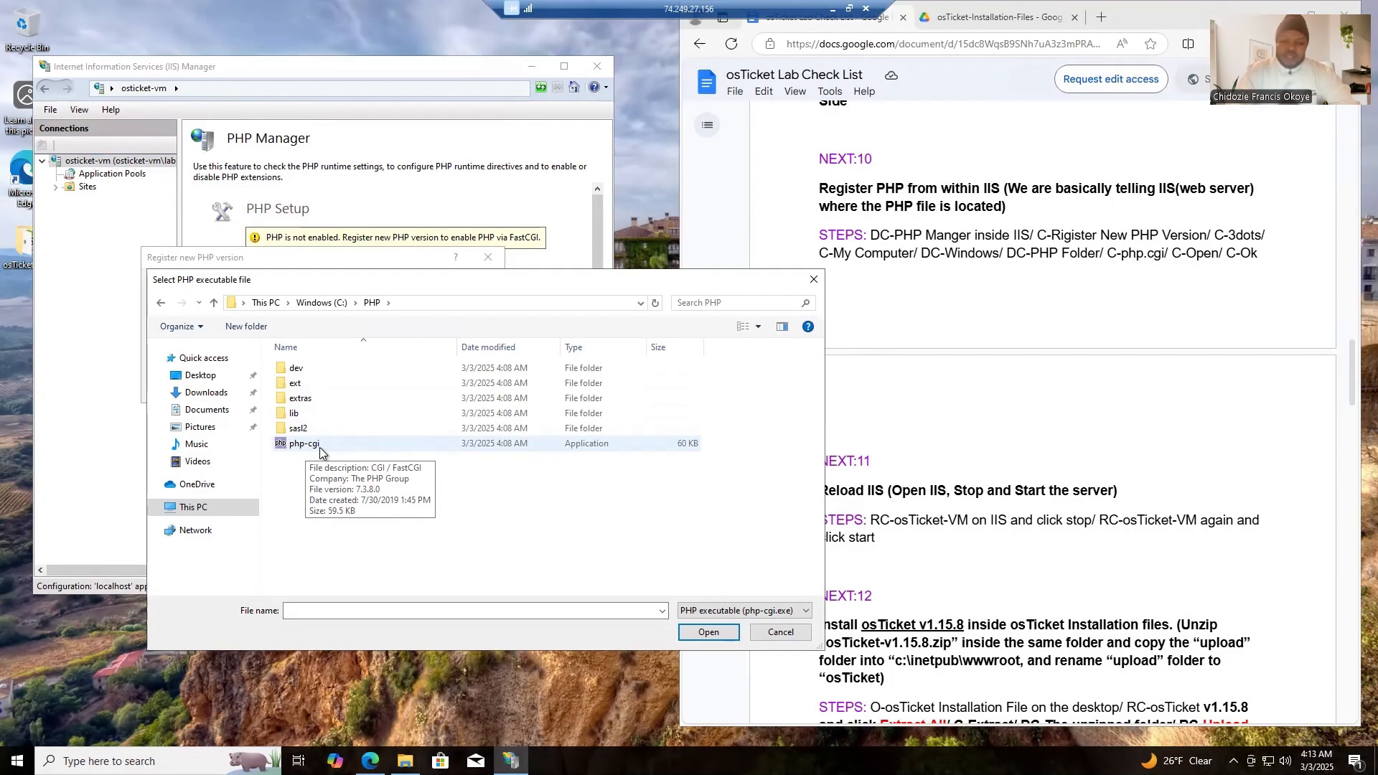
pyautogui.click(319, 444)
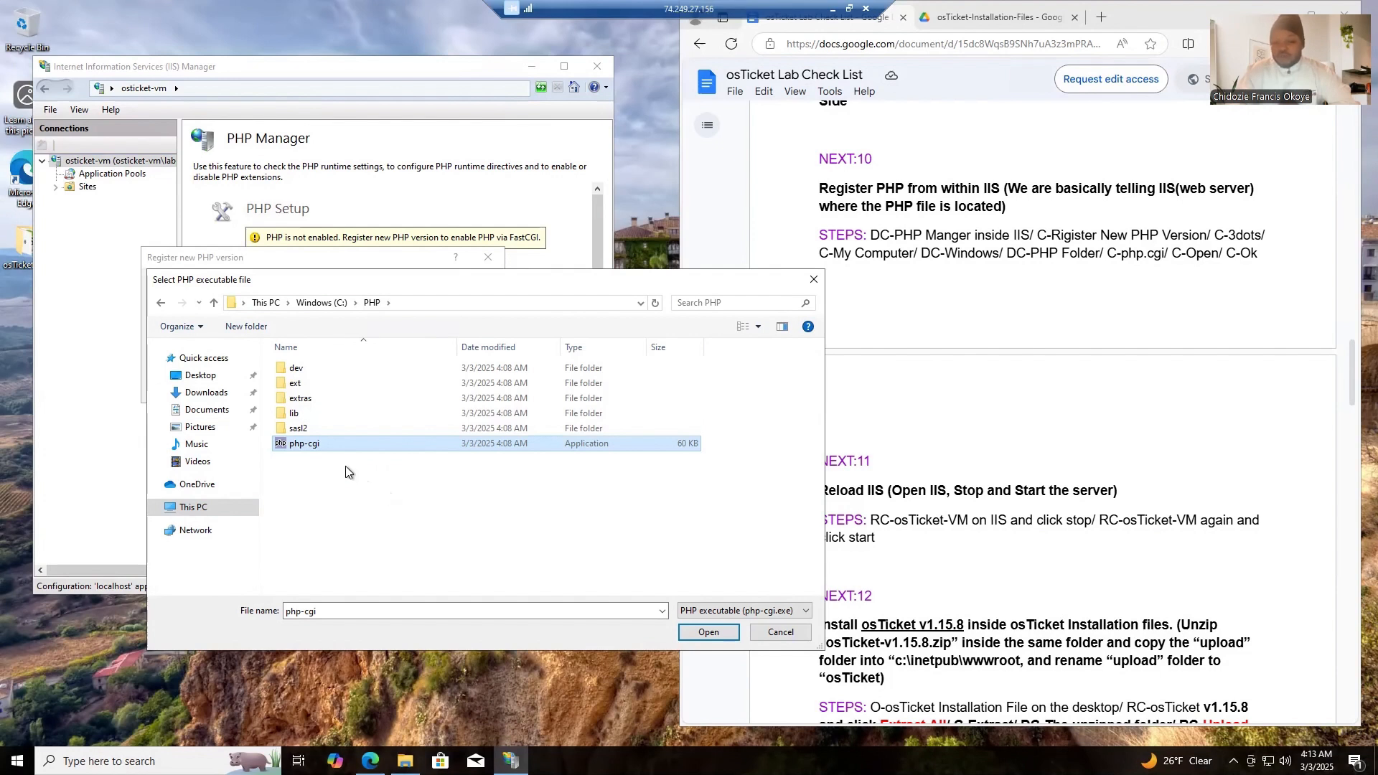
pyautogui.click(335, 442)
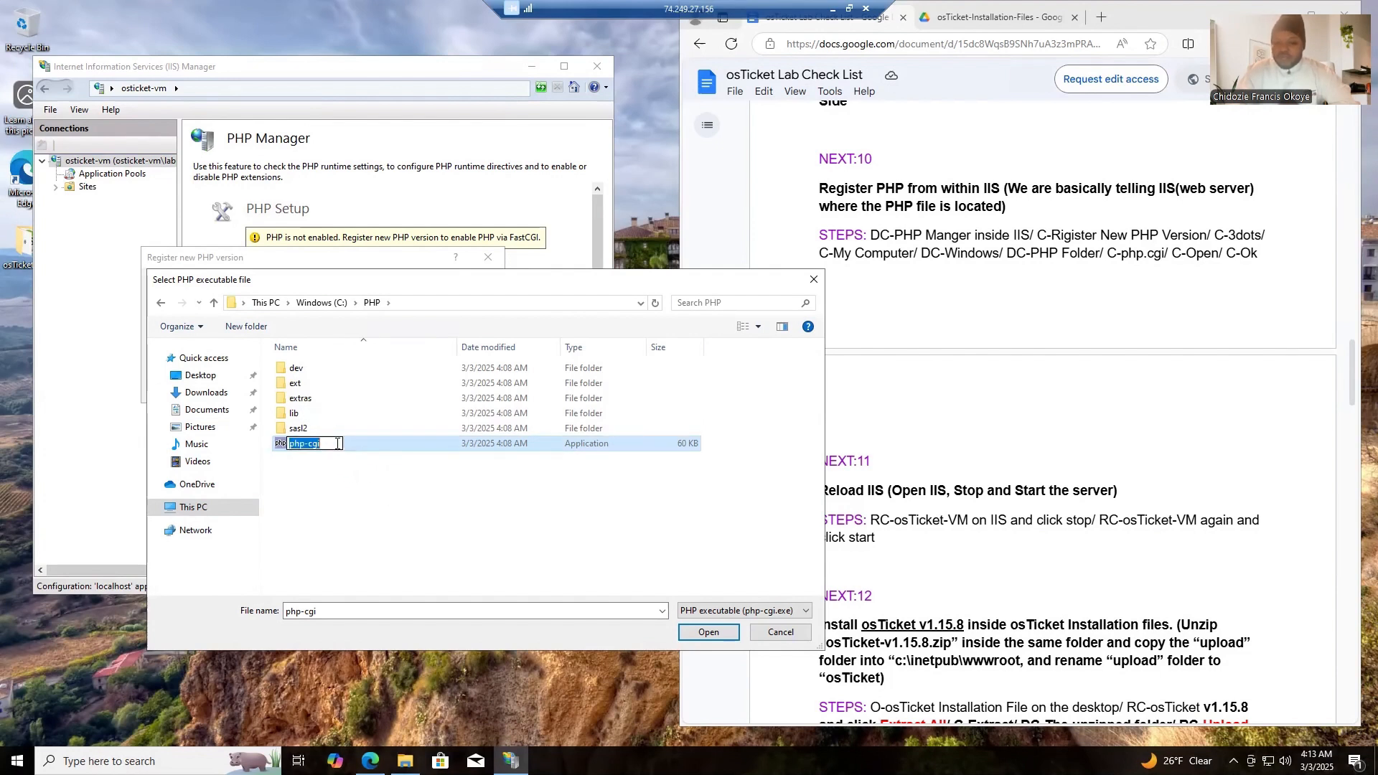
pyautogui.click(361, 463)
pyautogui.click(361, 445)
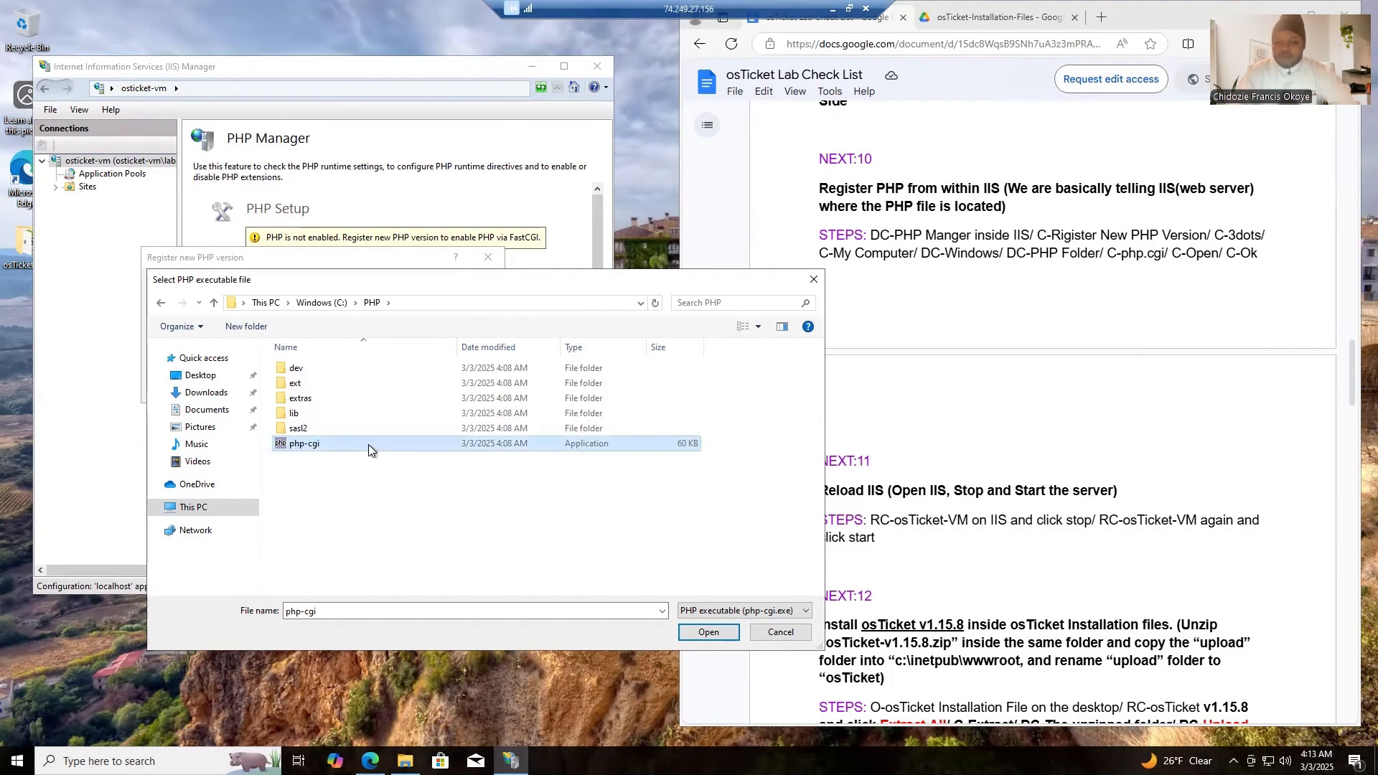
pyautogui.click(717, 634)
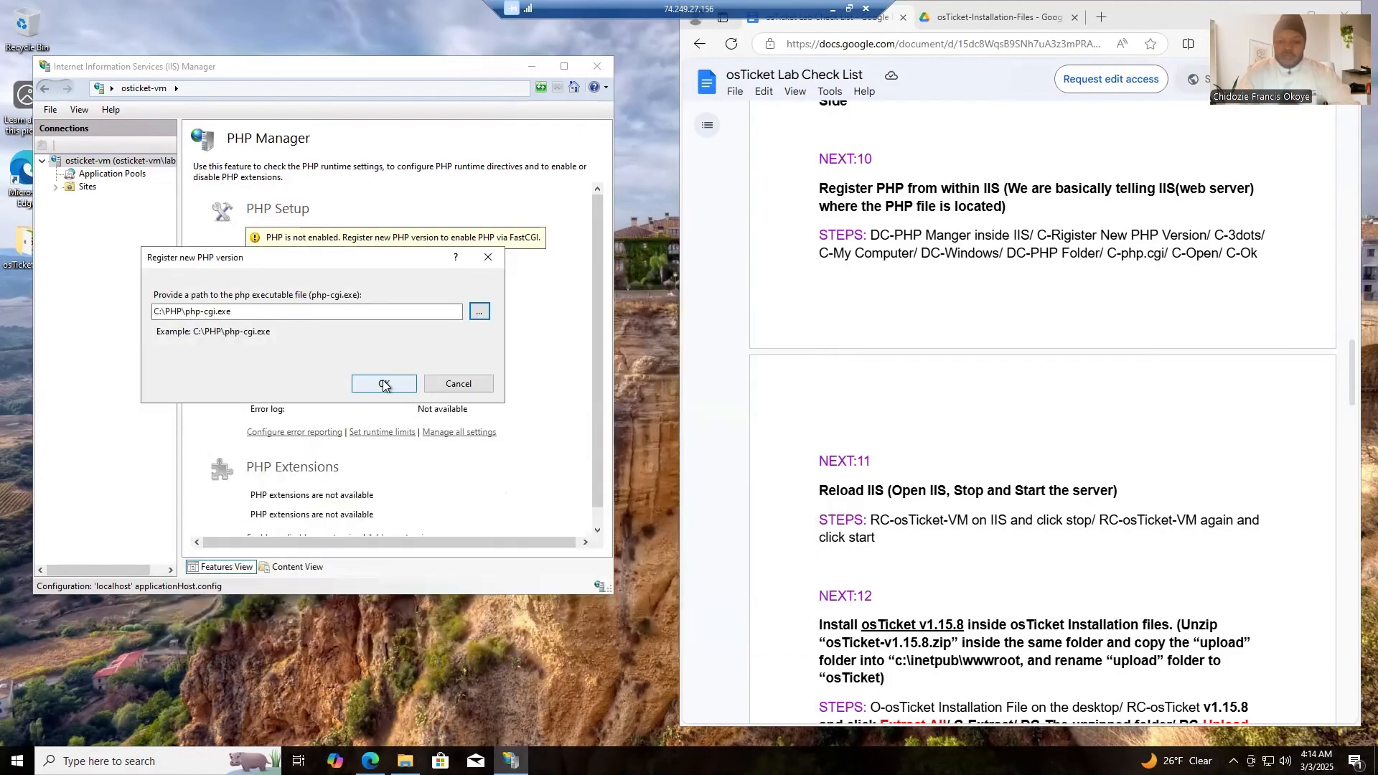
pyautogui.click(383, 384)
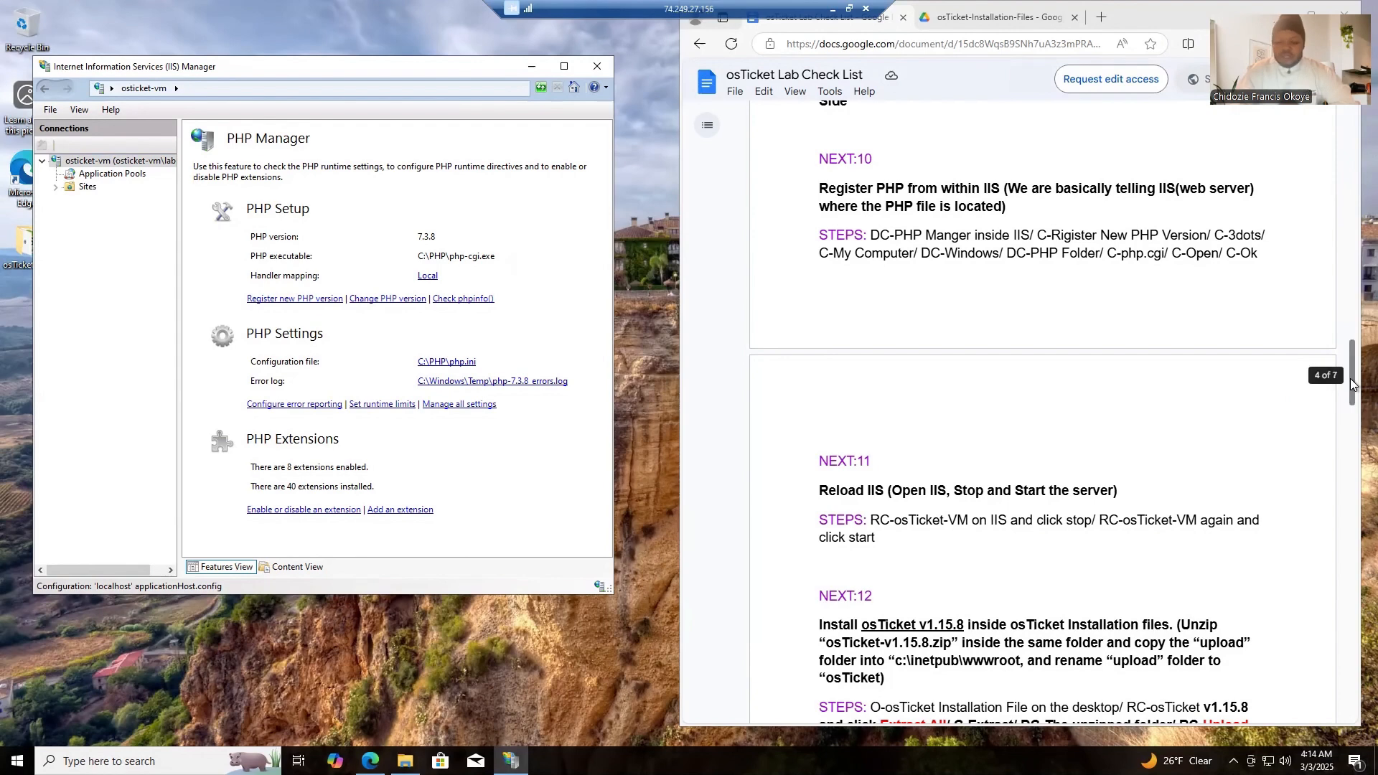
# - Reload IIS by stopping and restarting the osticket-vm server
pyautogui.scroll(-1, 1352, 392)
pyautogui.moveTo(1352, 391); pyautogui.dragTo(1350, 416)
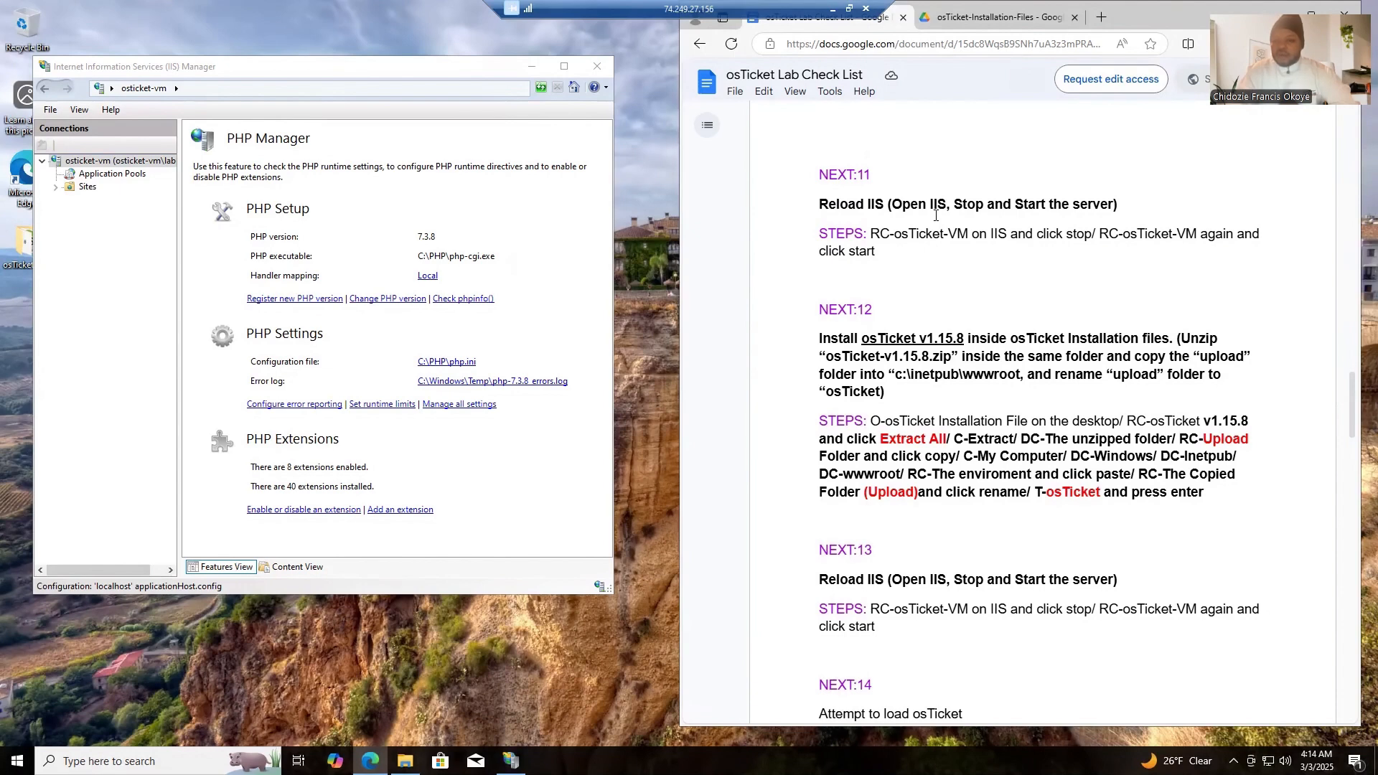
pyautogui.rightClick(107, 165)
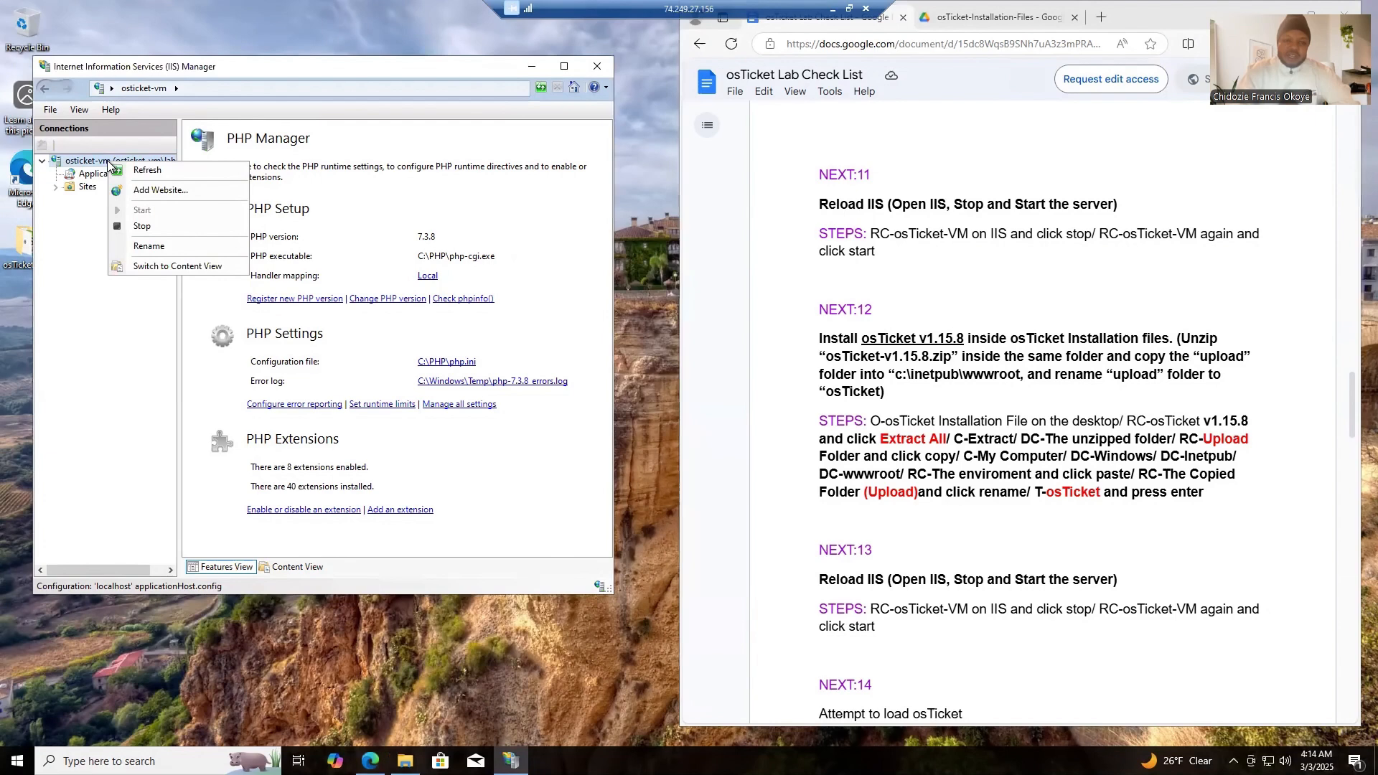
pyautogui.click(142, 228)
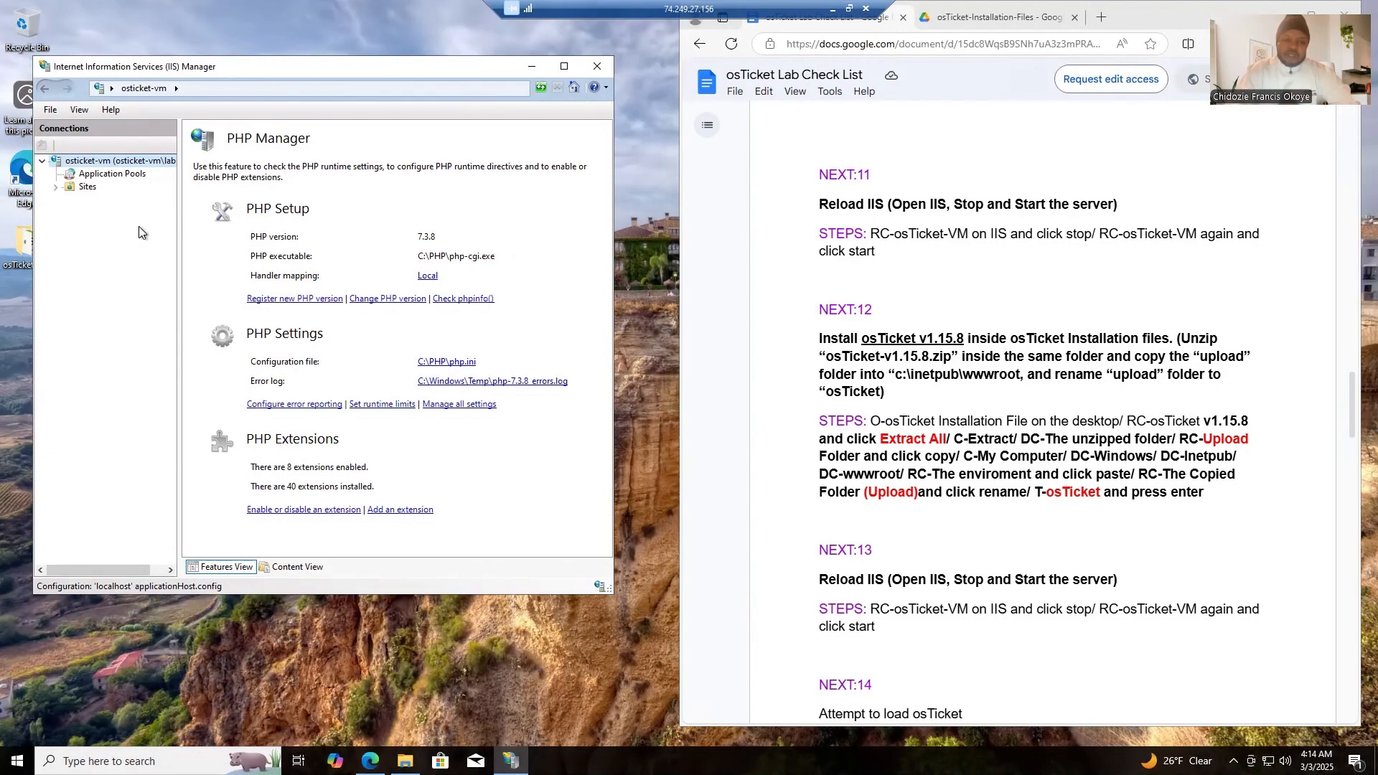
pyautogui.rightClick(115, 164)
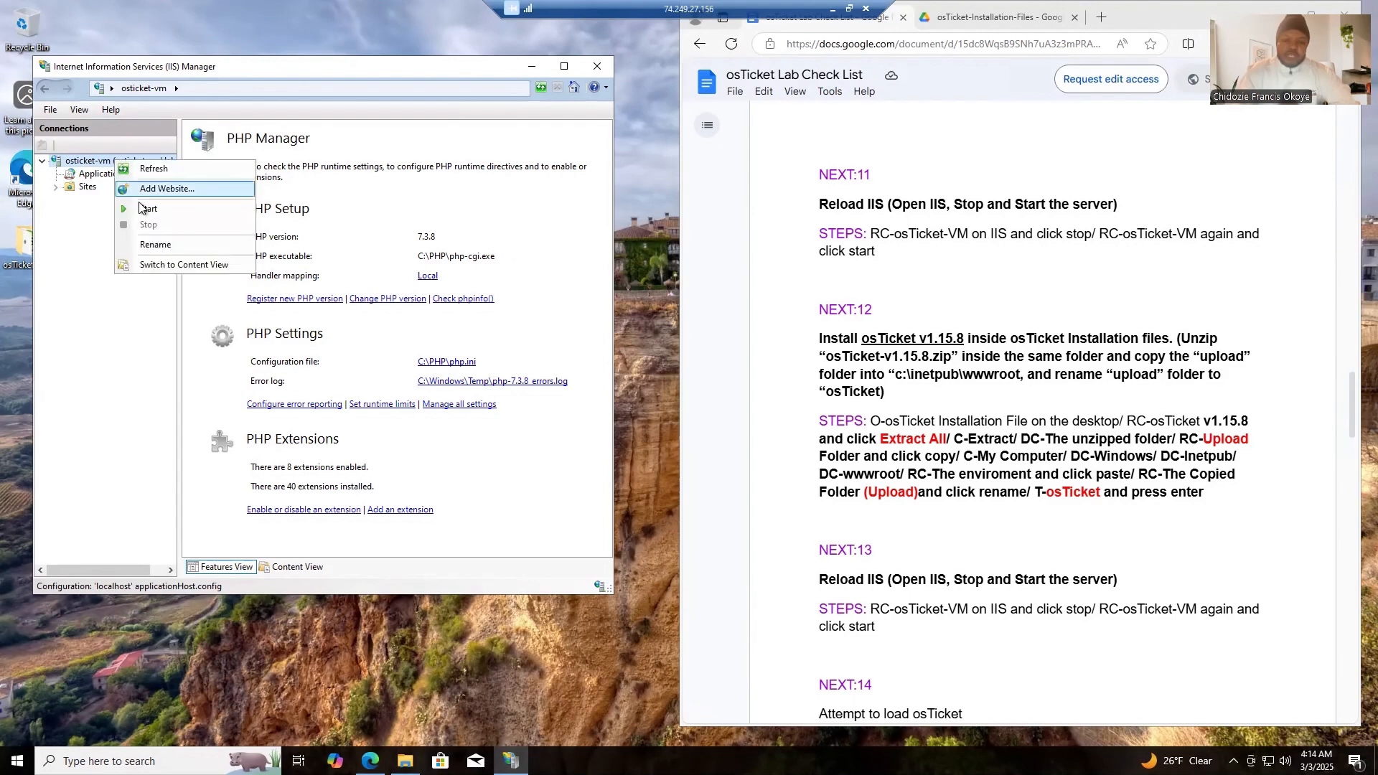
pyautogui.click(141, 209)
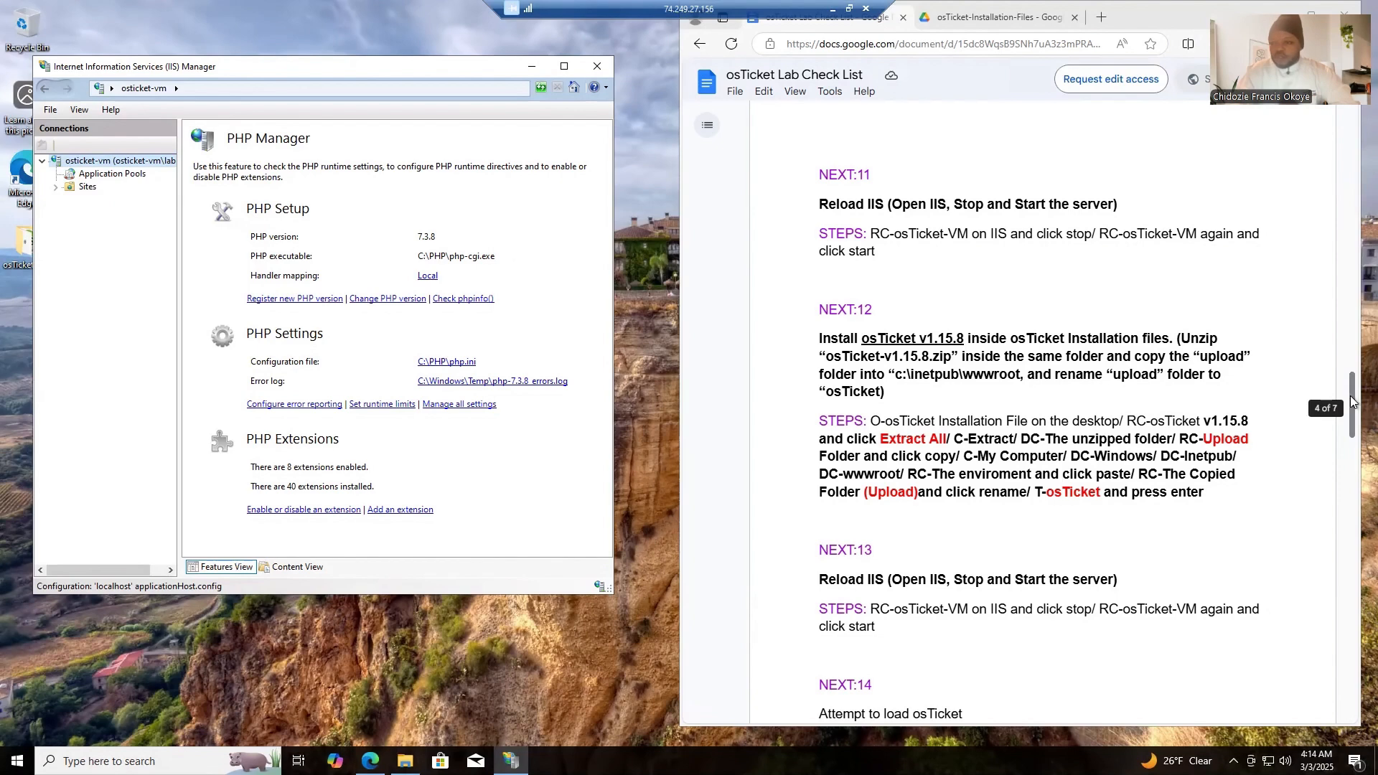
# - Minimize IIS Manager and open the osTicket-Installation-Files folder from the desktop for checklist item 12
pyautogui.moveTo(1353, 402); pyautogui.dragTo(1353, 424)
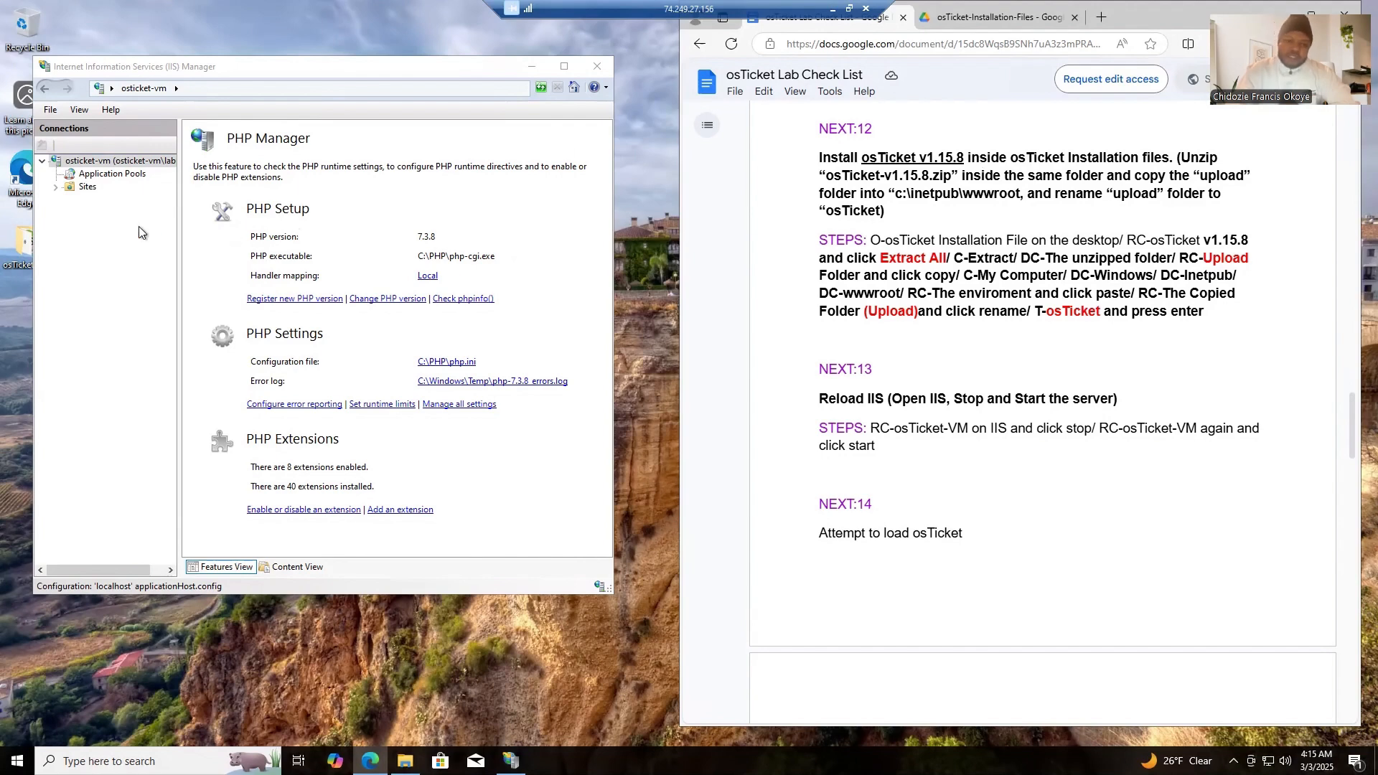
pyautogui.click(532, 67)
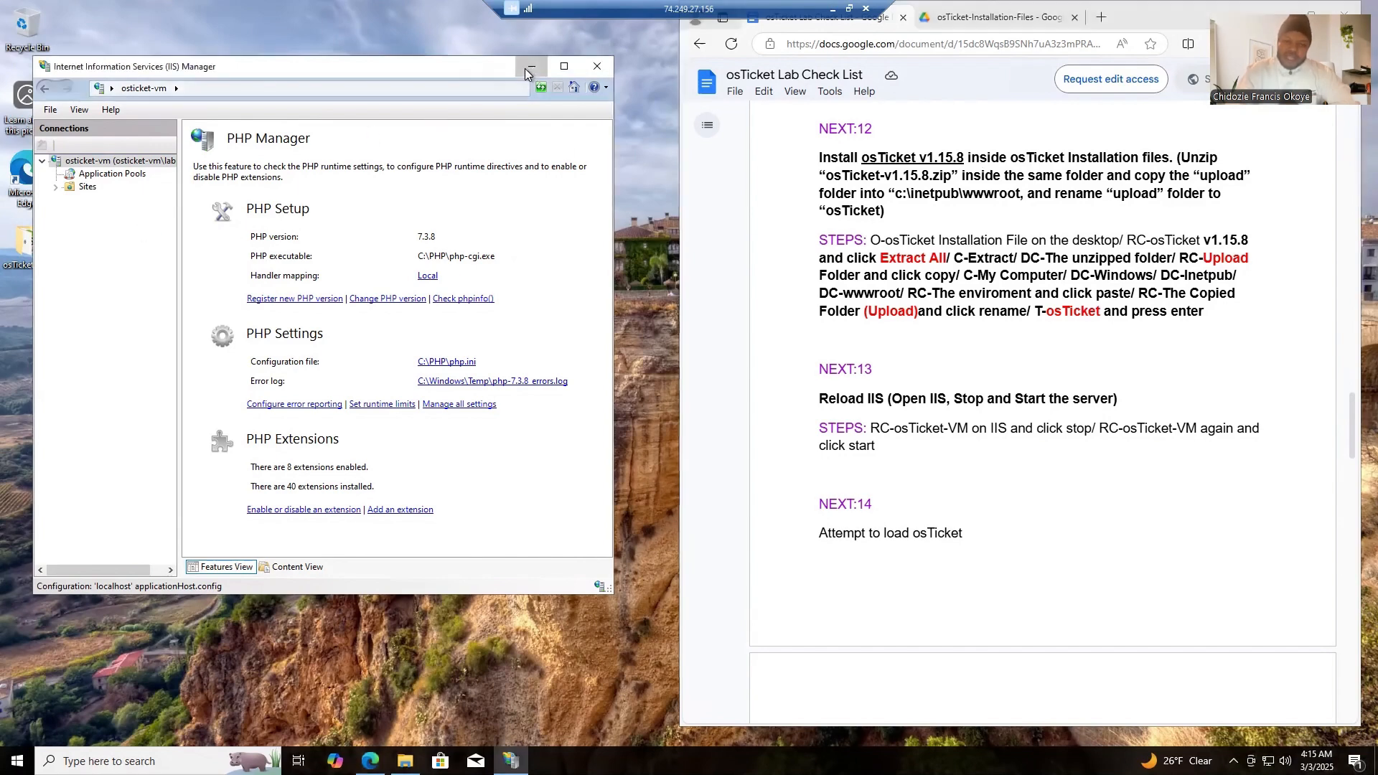
pyautogui.doubleClick(24, 244)
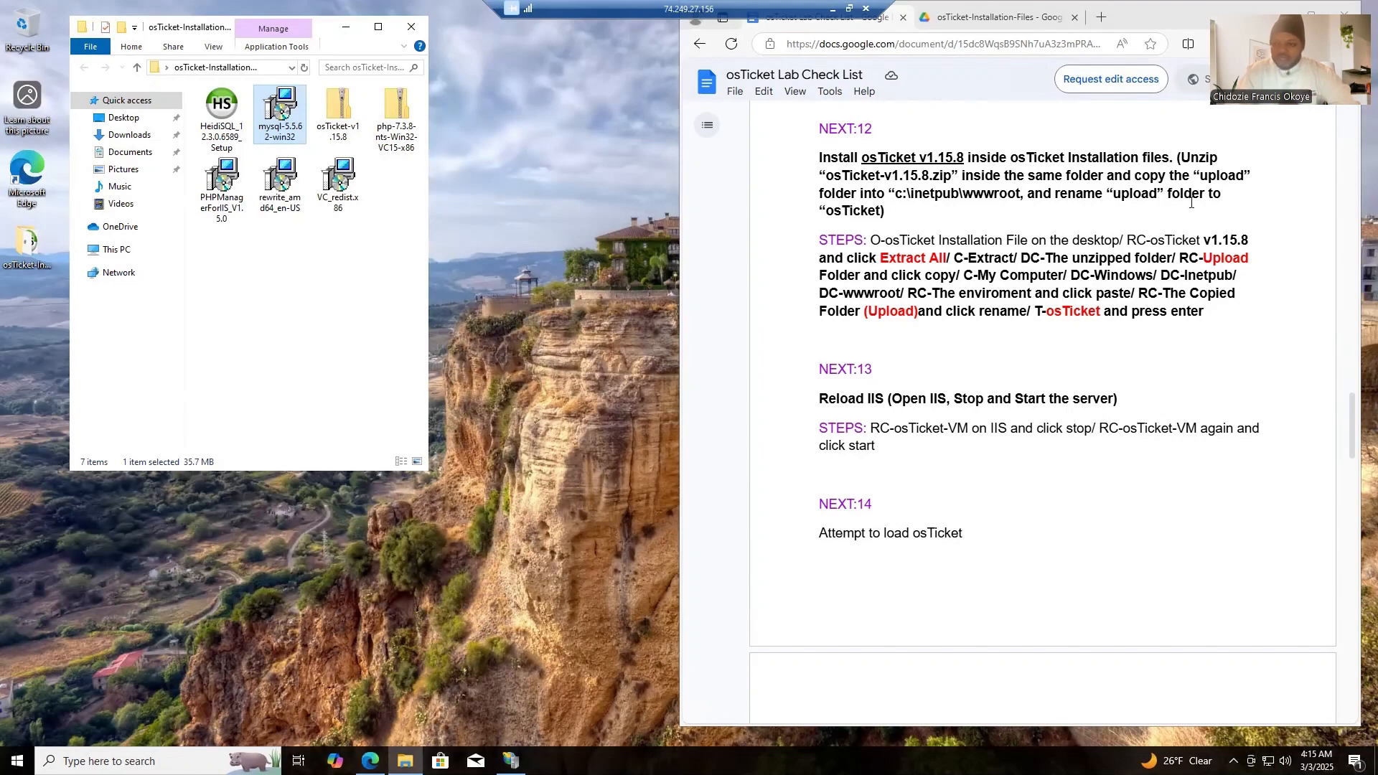
pyautogui.click(376, 229)
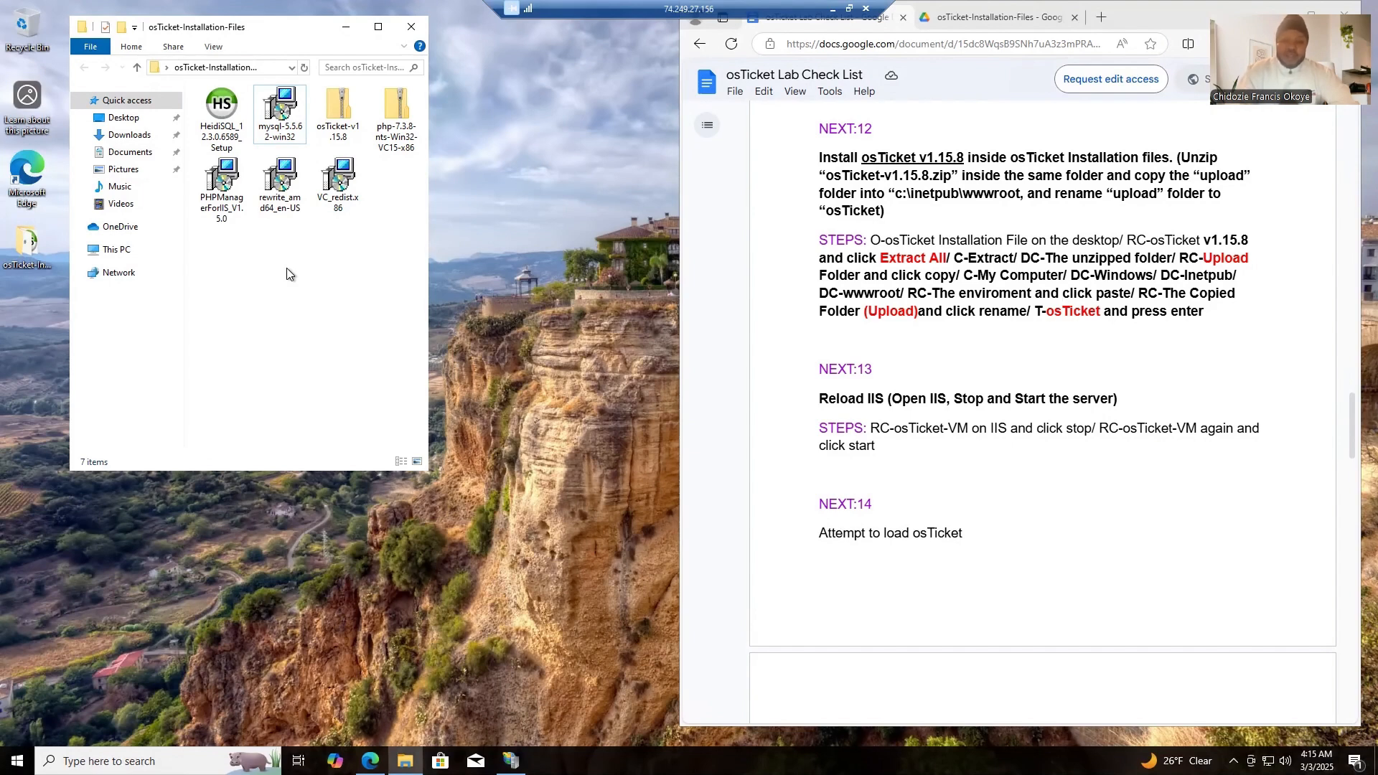
# - Extract the osTicket-v1.15.8 zip to the suggested folder inside osTicket-Installation-Files, refreshing the desktop while it copies
pyautogui.click(336, 122)
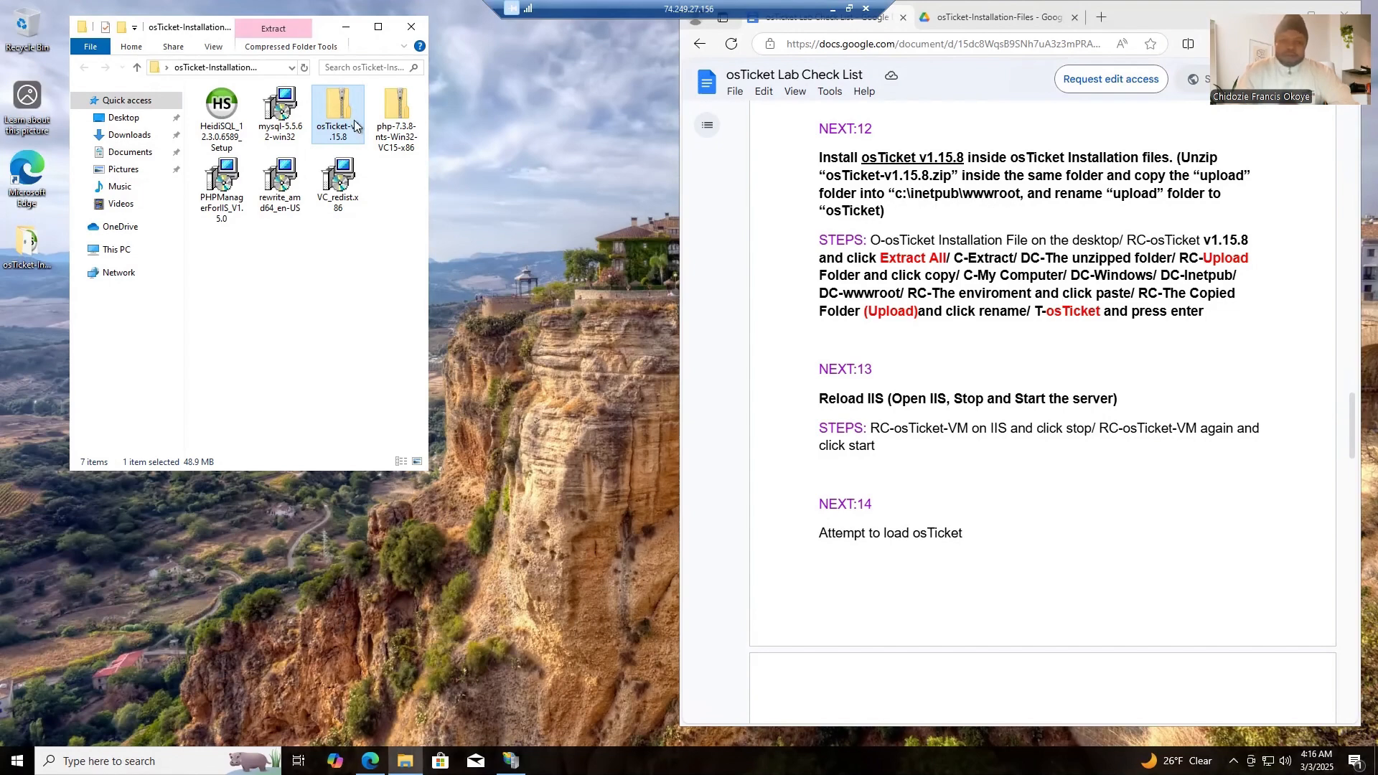
pyautogui.rightClick(346, 121)
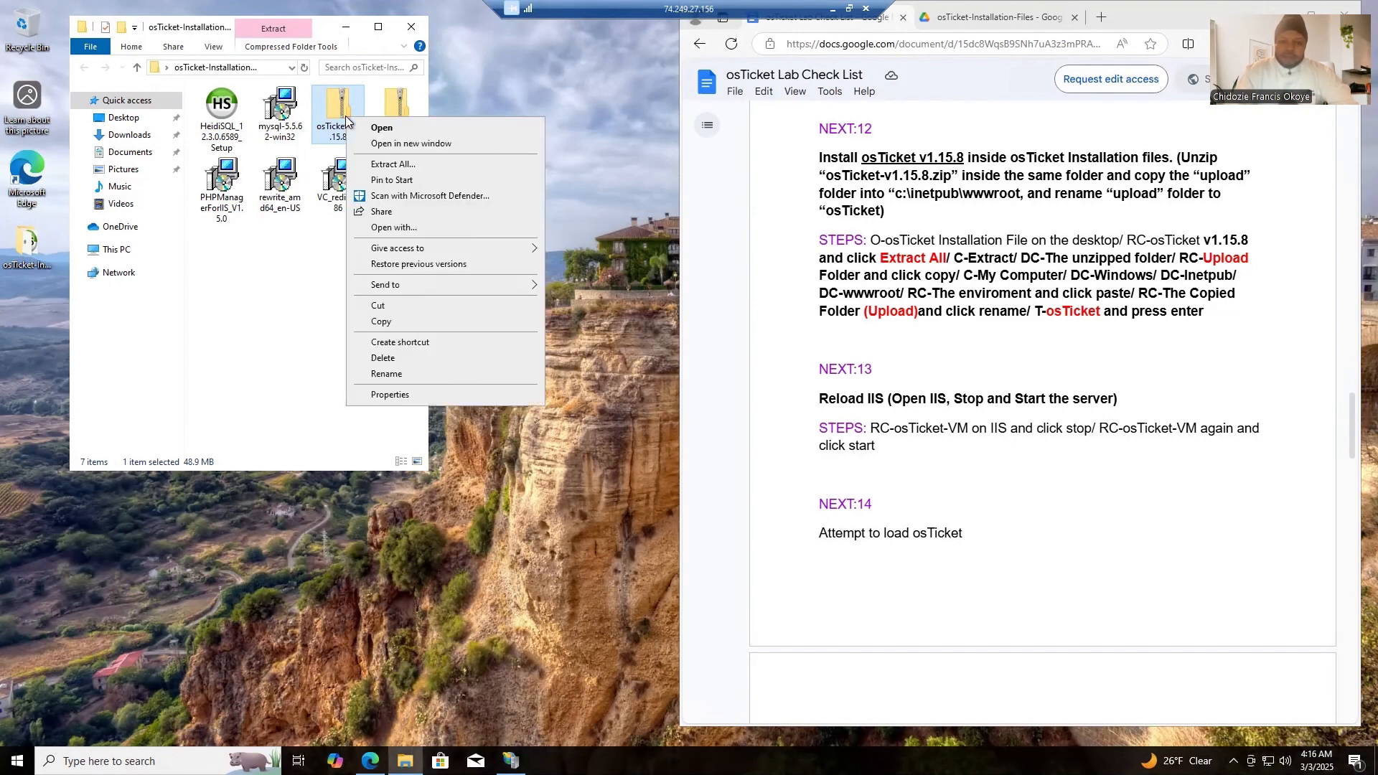
pyautogui.click(394, 165)
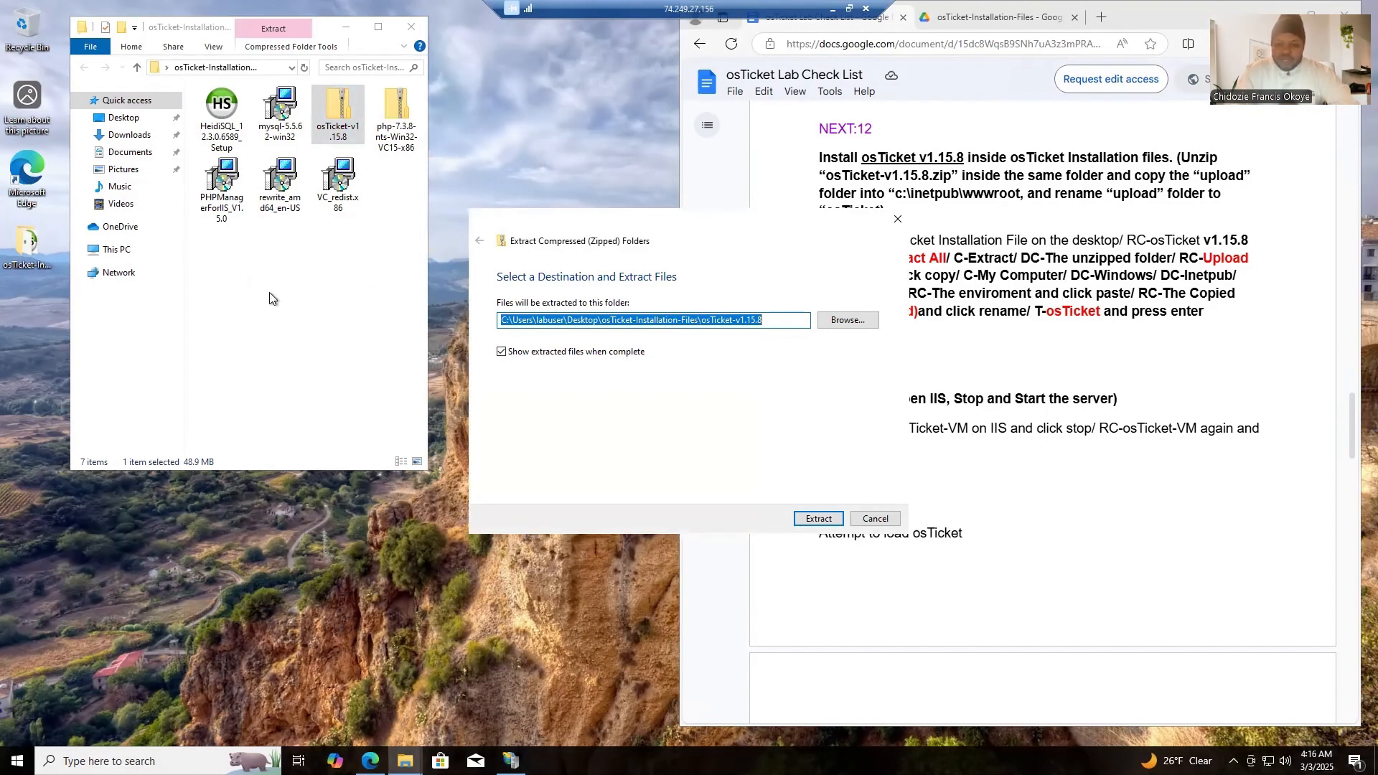
pyautogui.click(822, 519)
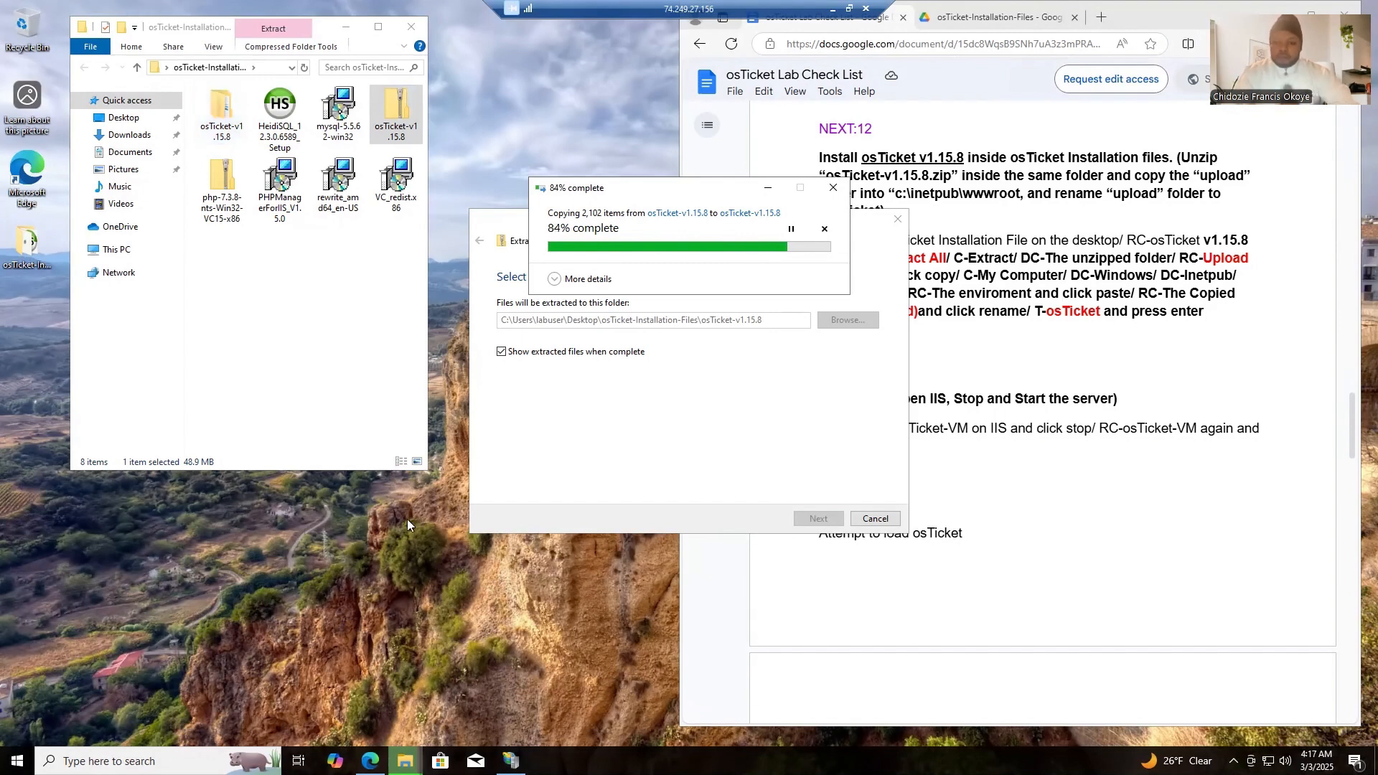
pyautogui.rightClick(381, 601)
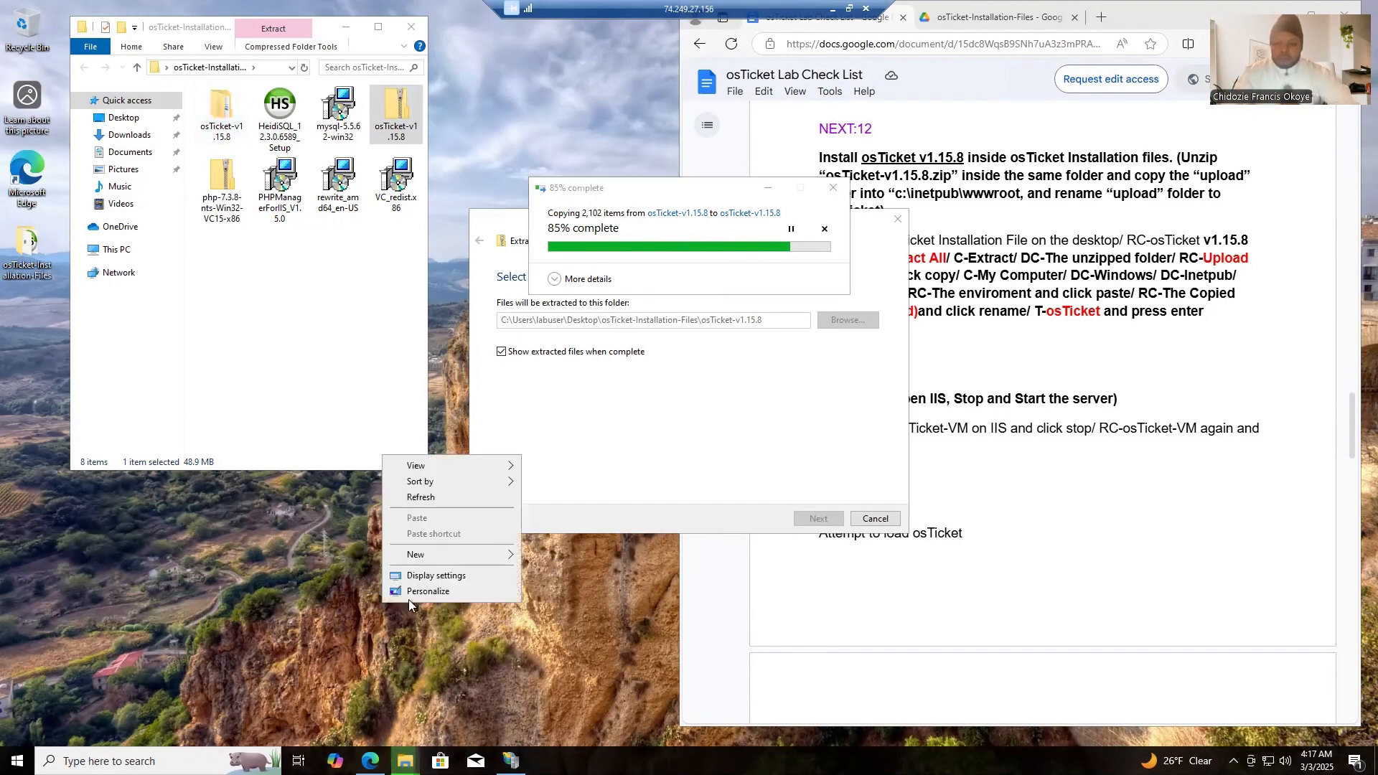
pyautogui.click(425, 499)
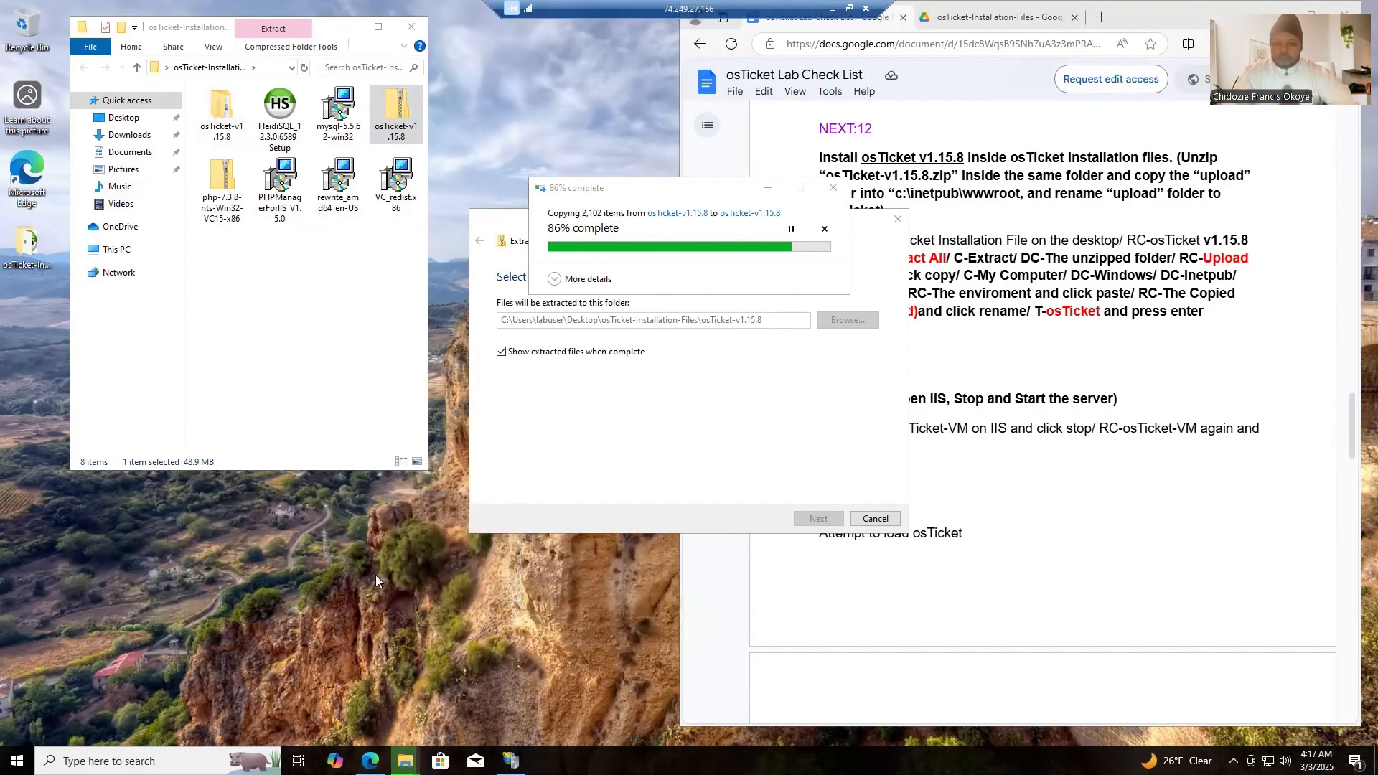
pyautogui.rightClick(376, 575)
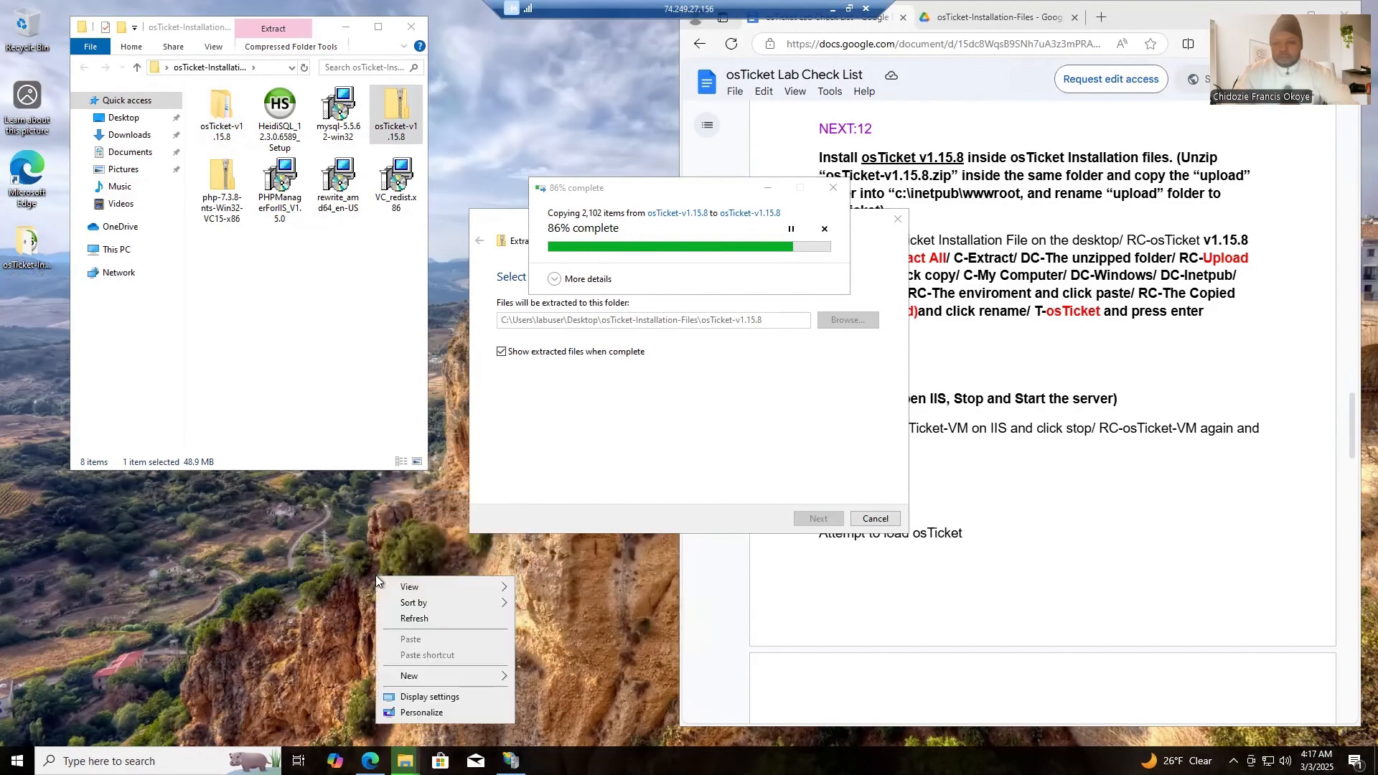
pyautogui.click(428, 621)
pyautogui.rightClick(428, 622)
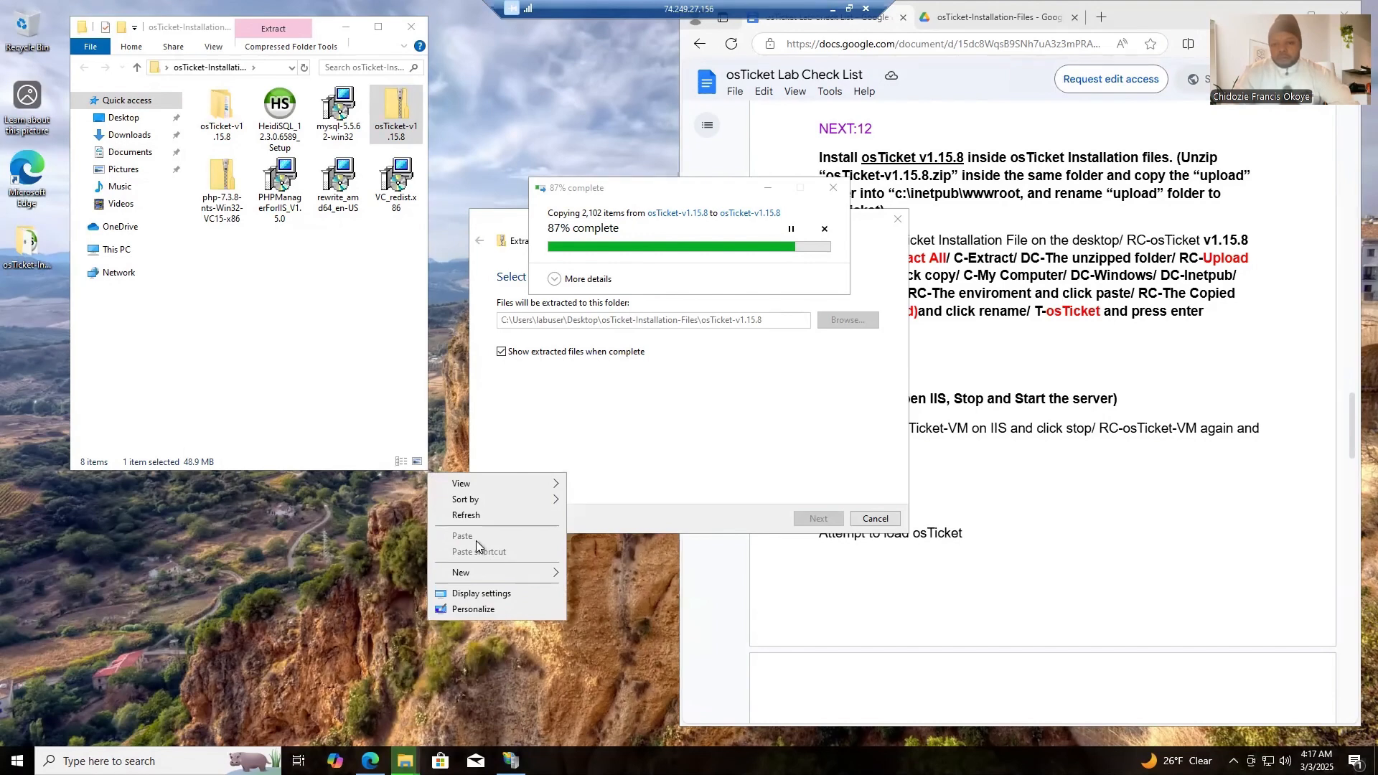
pyautogui.click(487, 518)
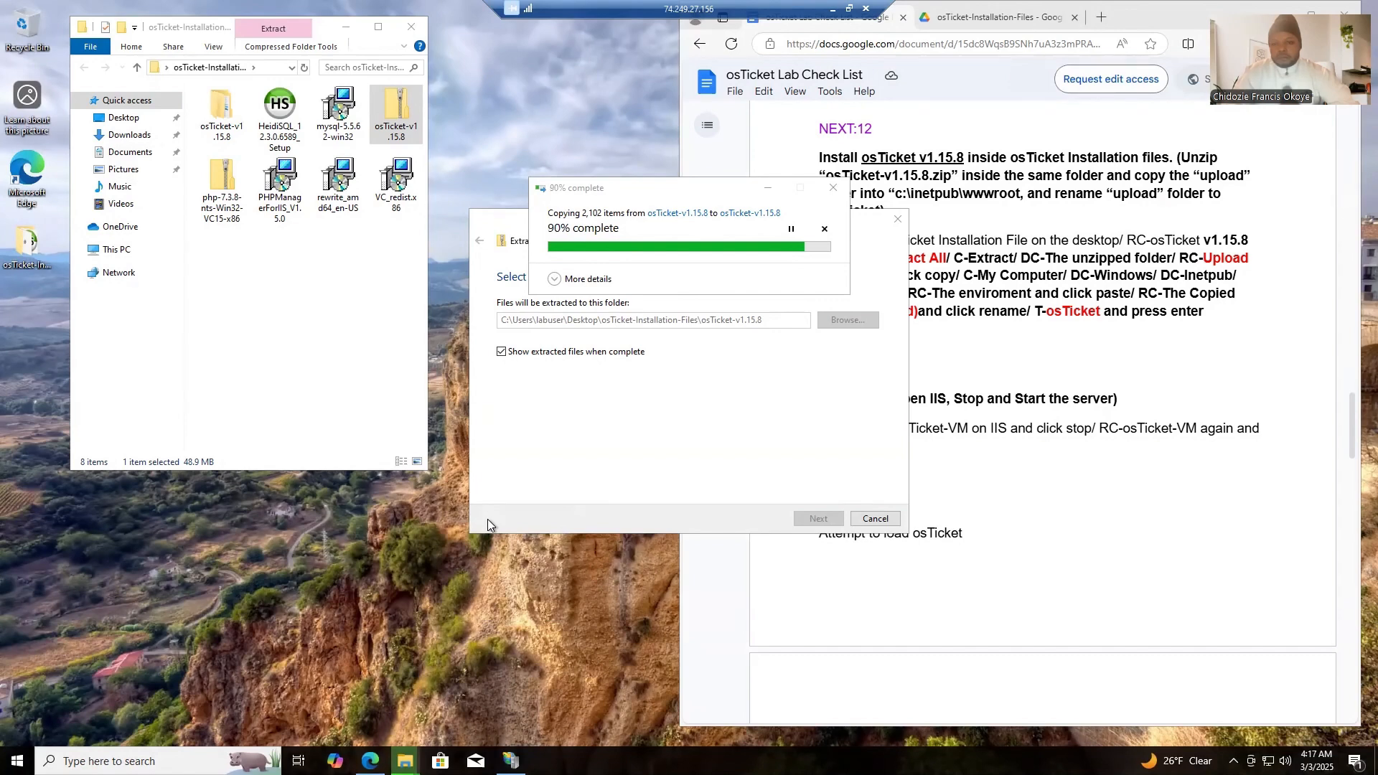
pyautogui.rightClick(432, 560)
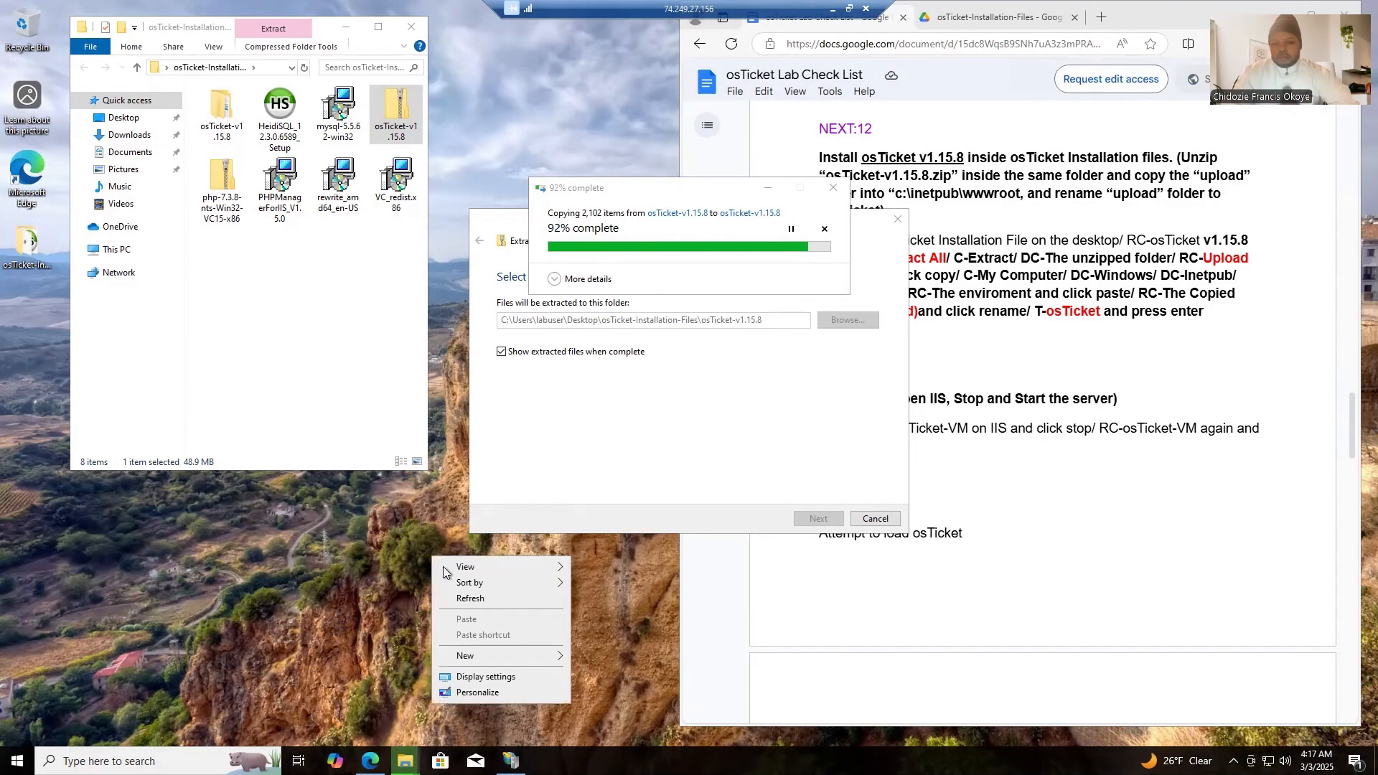
pyautogui.click(470, 600)
pyautogui.rightClick(468, 597)
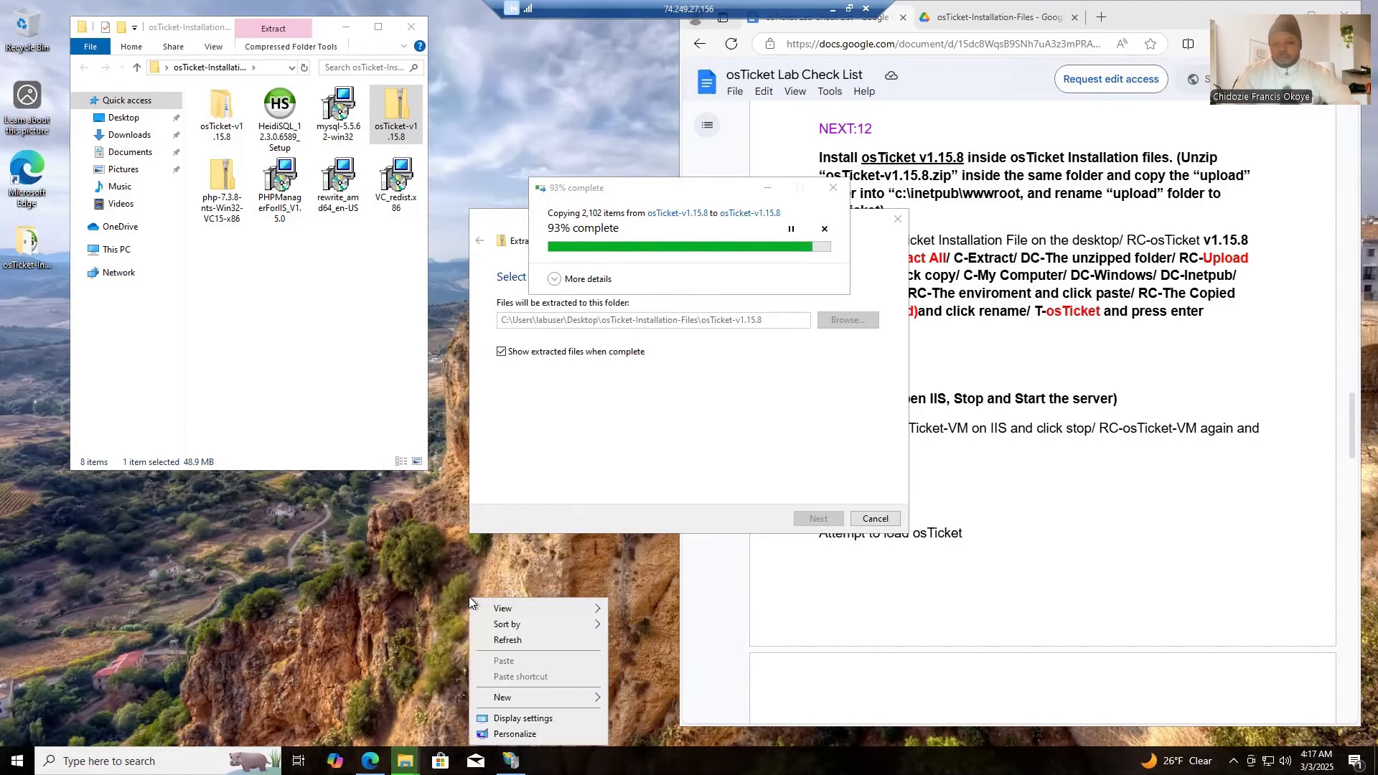
pyautogui.click(514, 641)
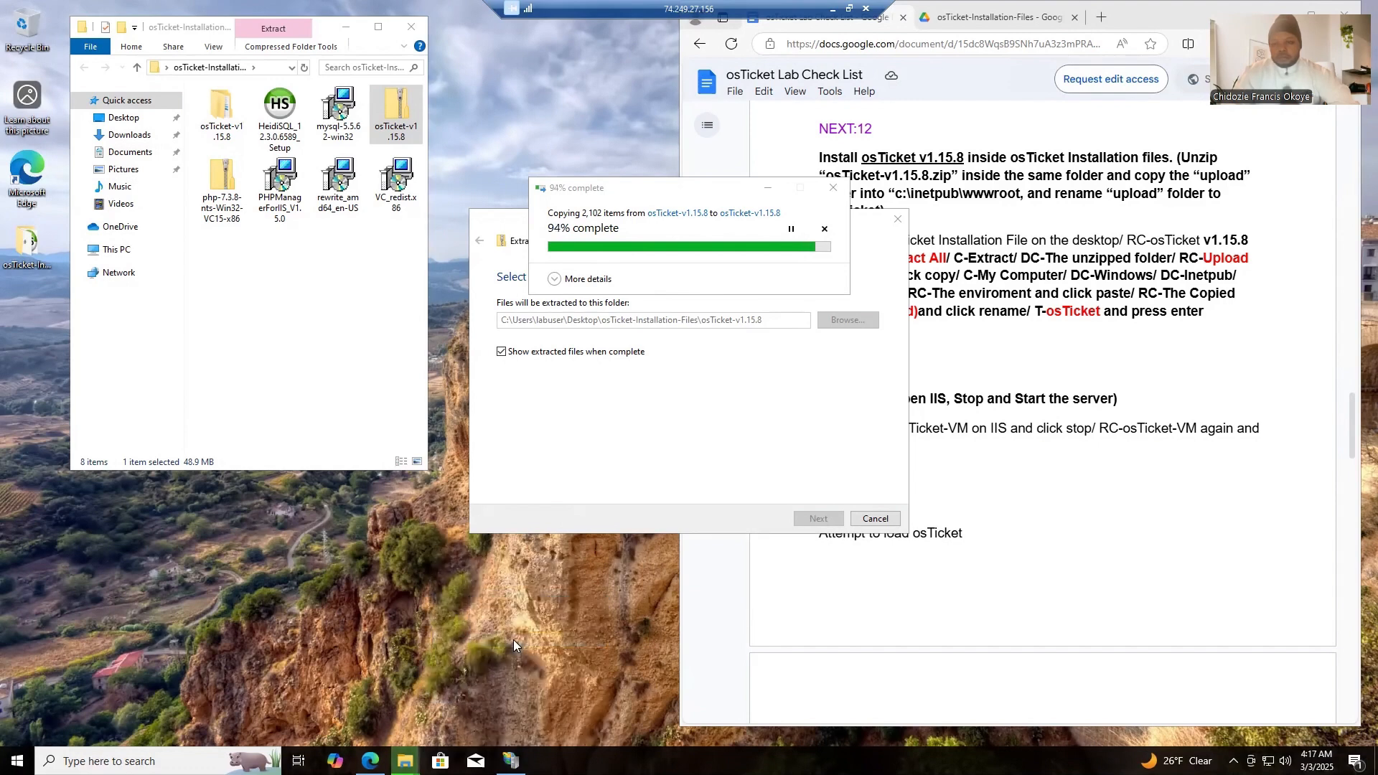
pyautogui.rightClick(514, 640)
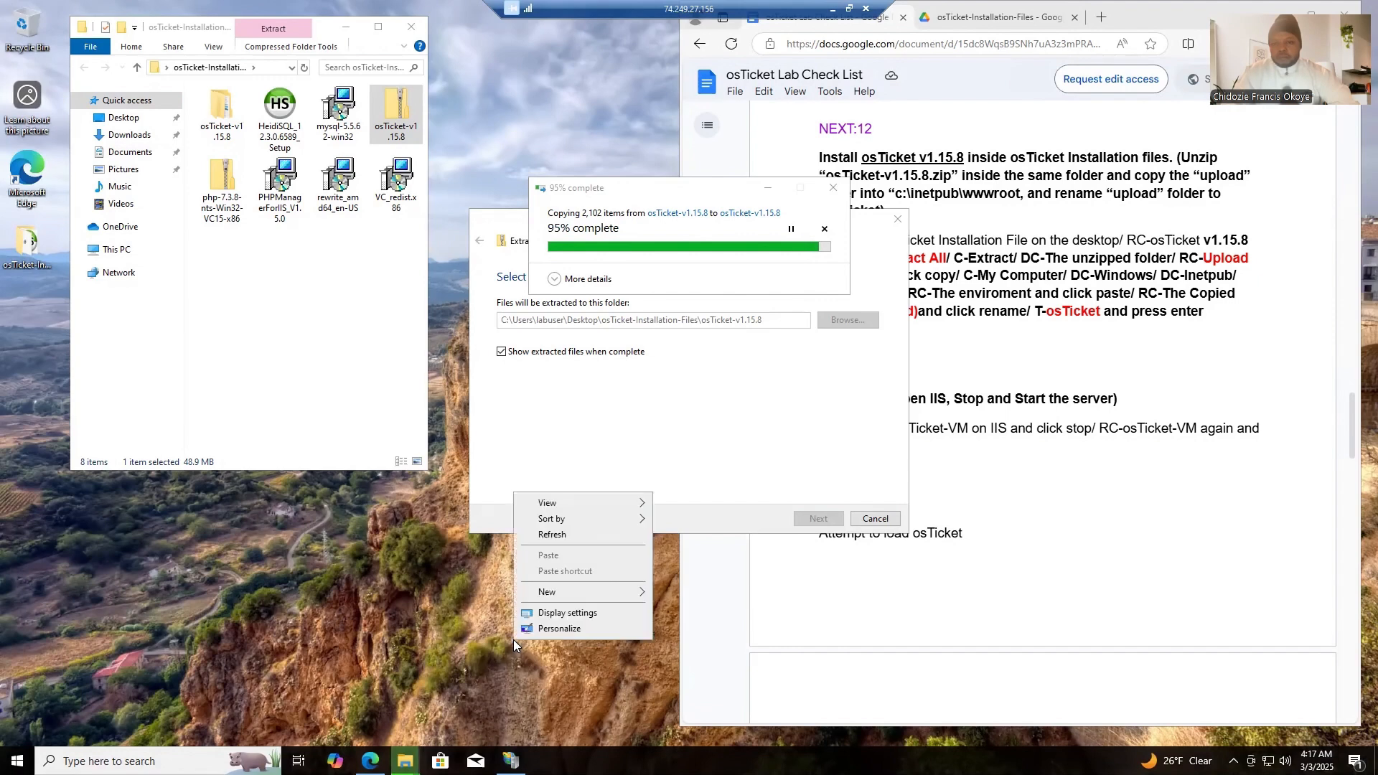
pyautogui.click(569, 540)
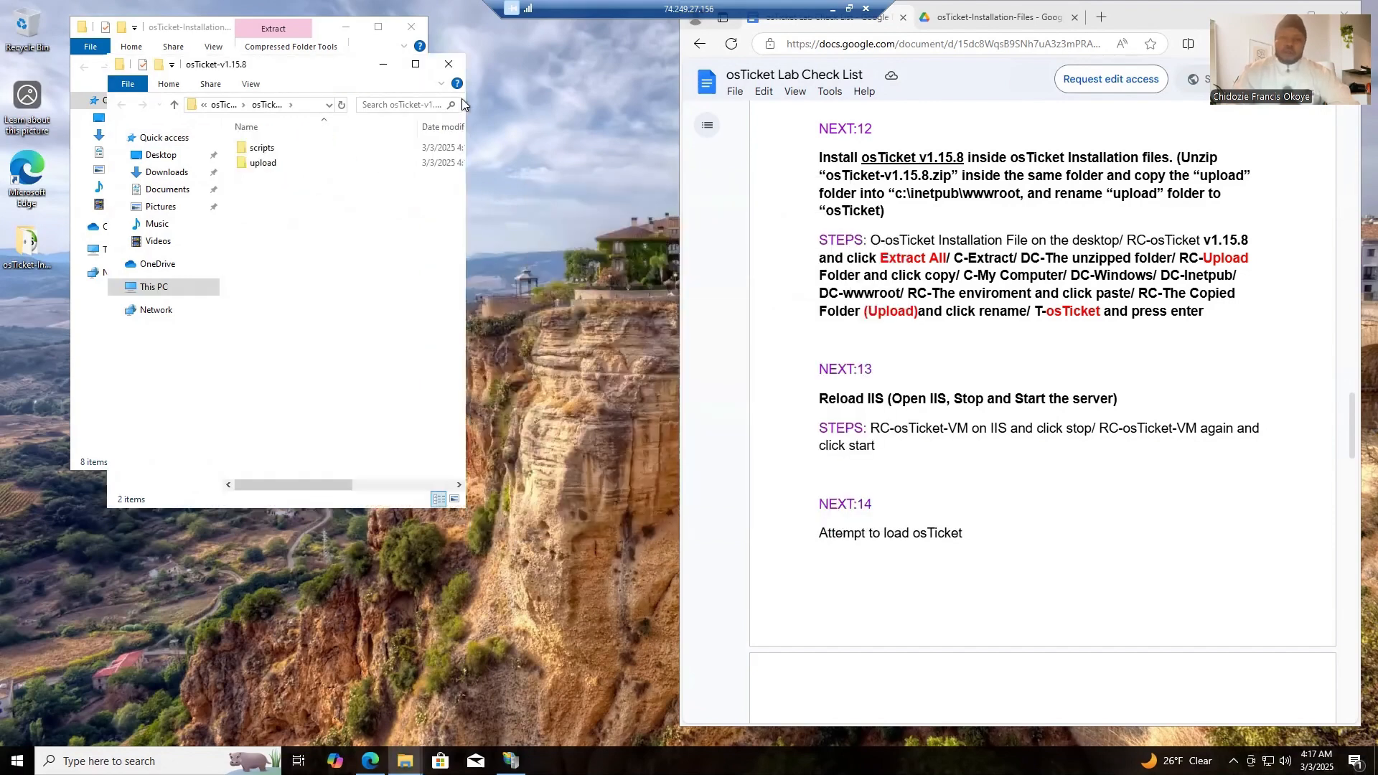
# - Close the extra extraction window, open the extracted osTicket-v1.15.8 folder in osTicket-Installation-Files, and copy its upload folder
pyautogui.click(448, 65)
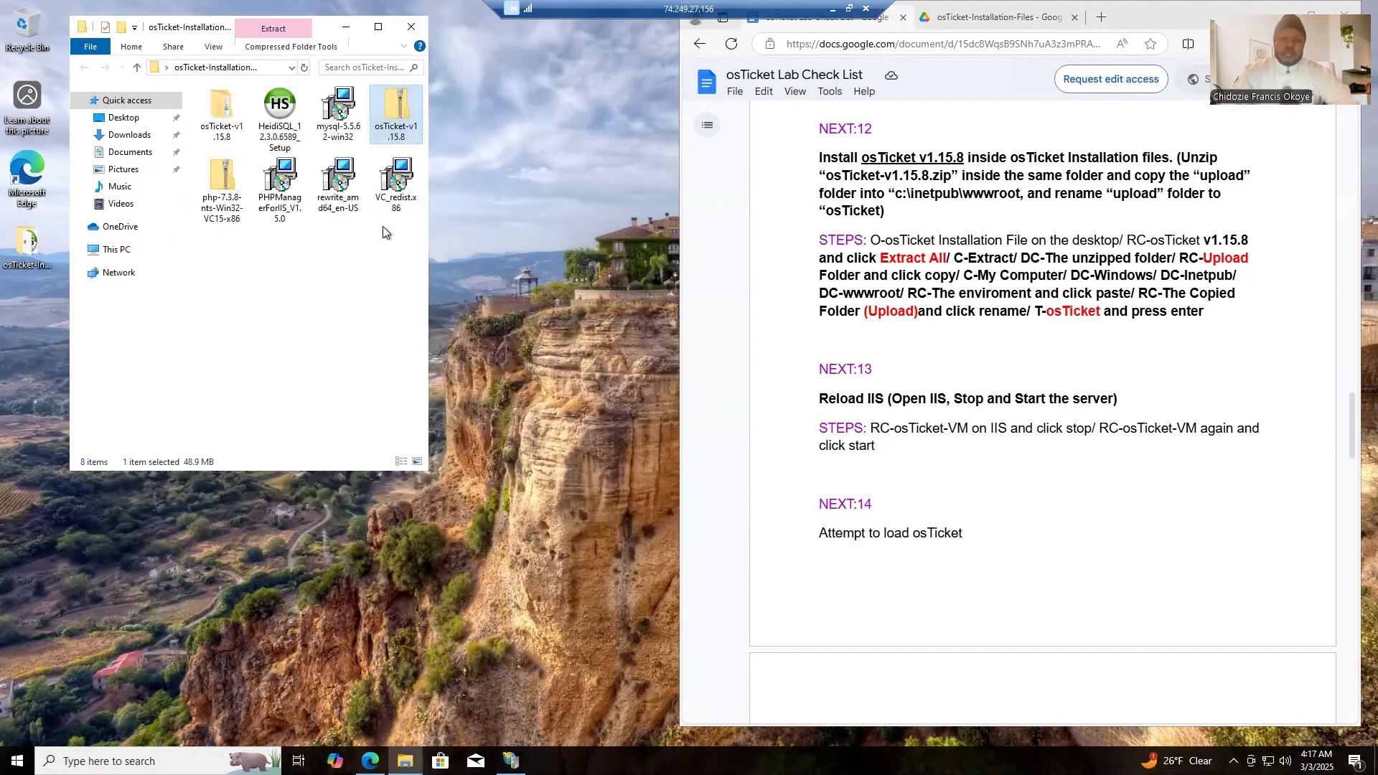
pyautogui.doubleClick(227, 114)
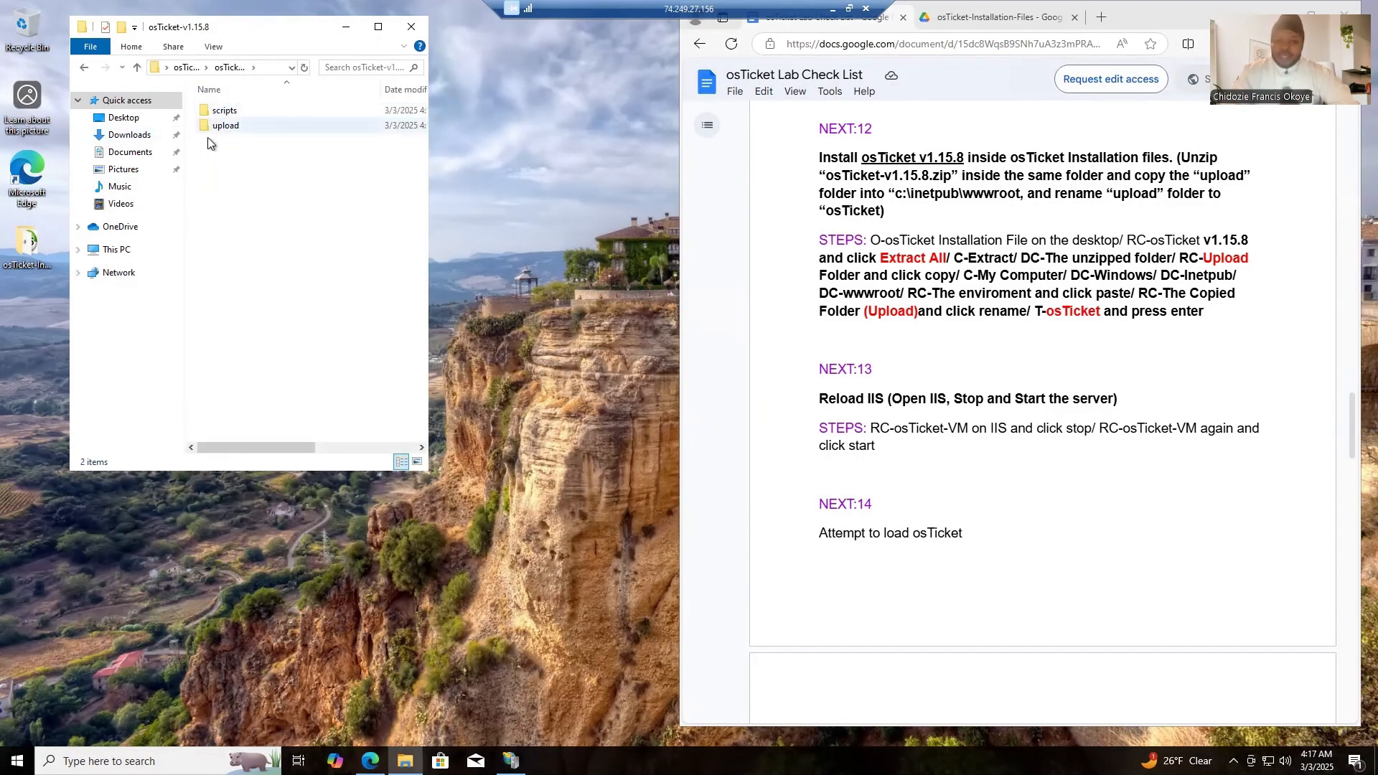
pyautogui.click(226, 126)
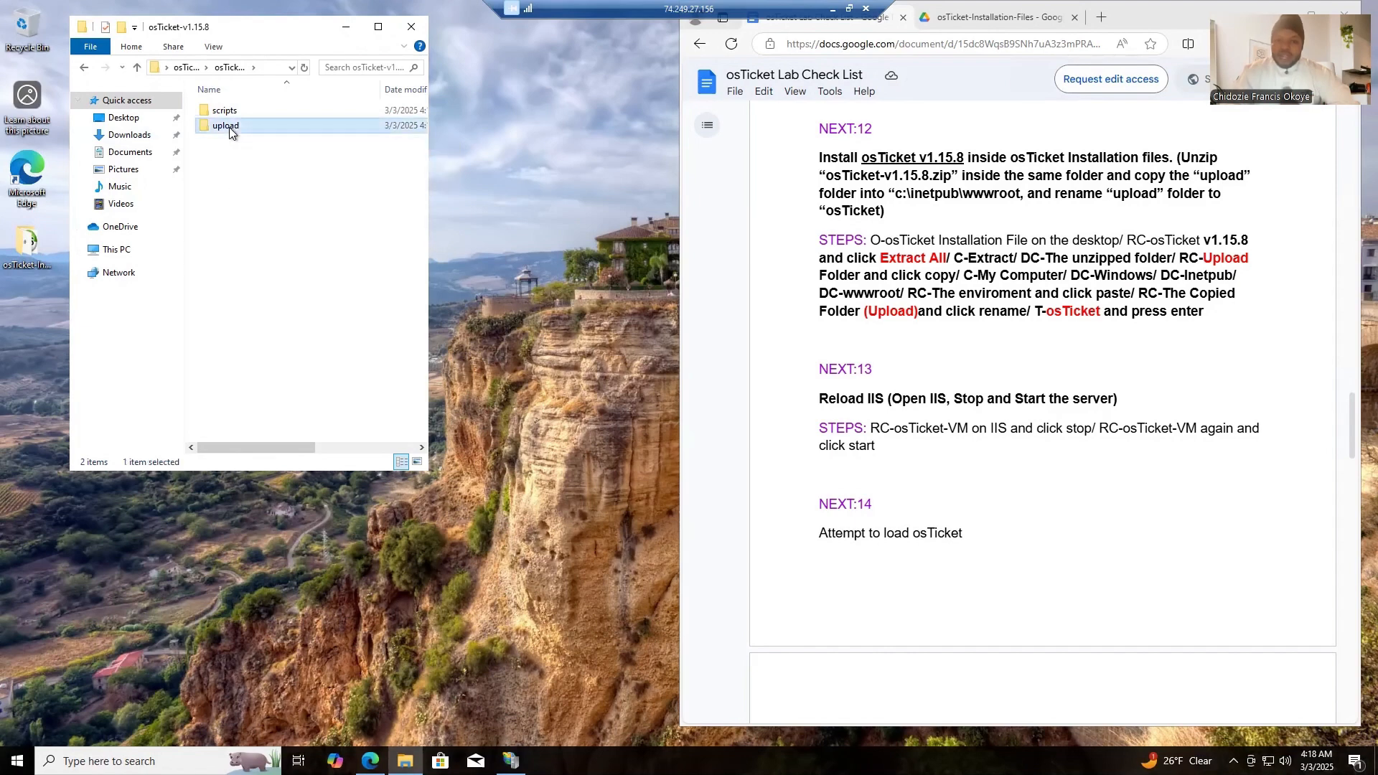
pyautogui.rightClick(230, 129)
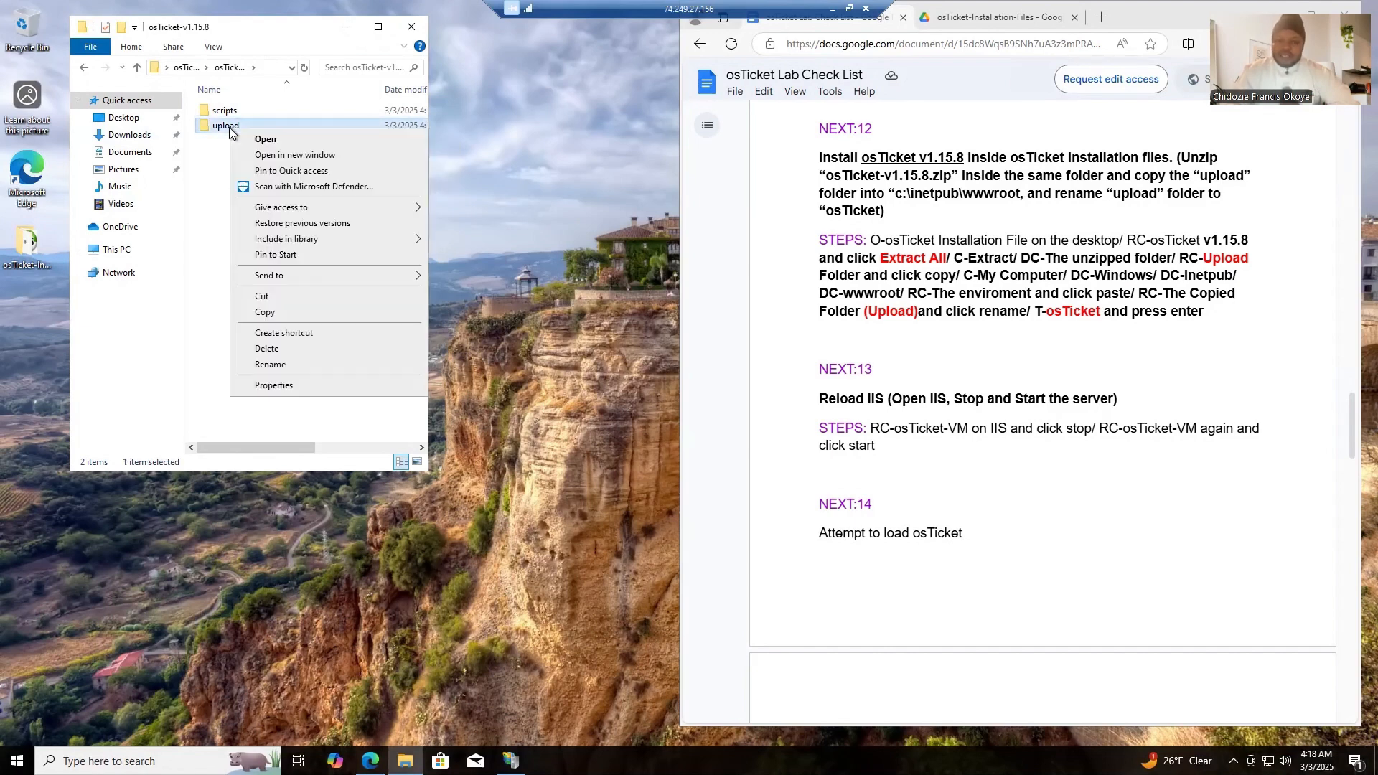
pyautogui.click(270, 312)
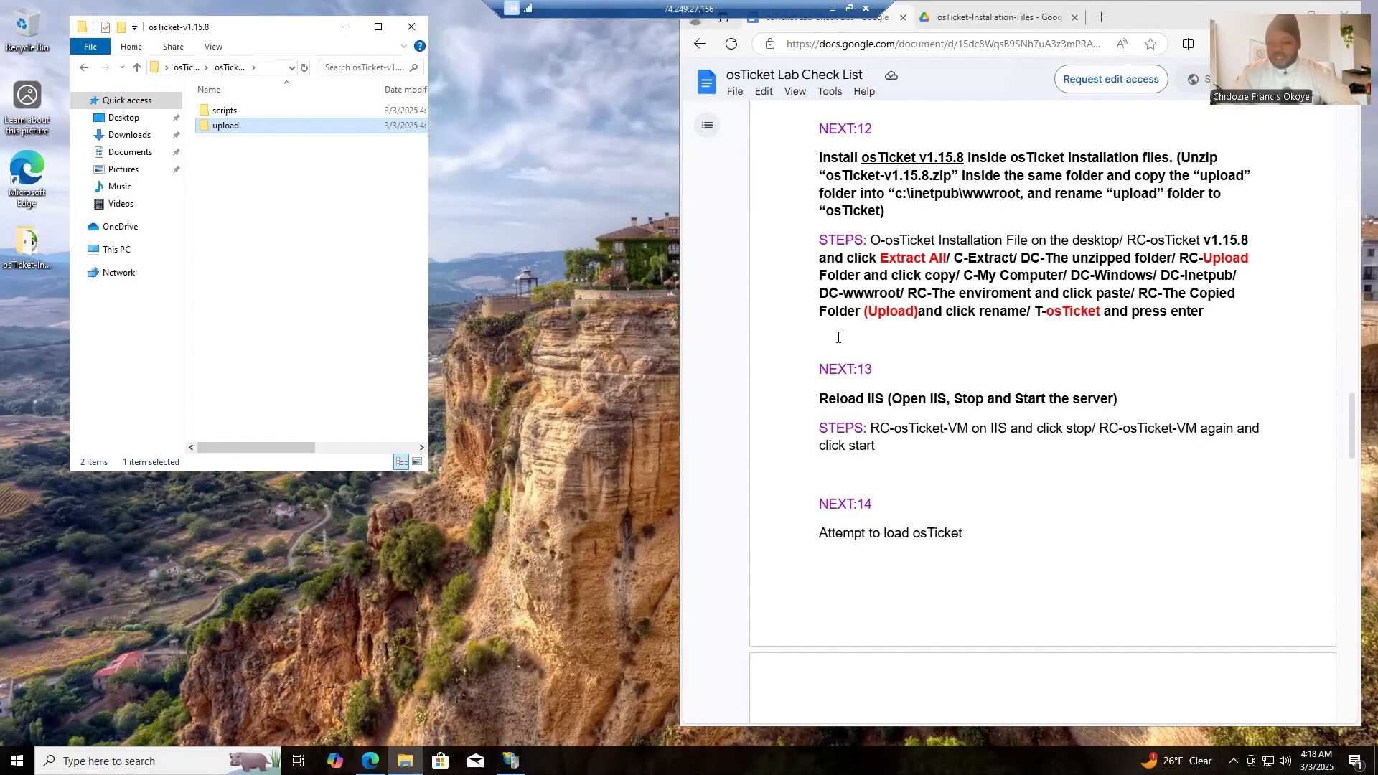
# - Open a new File Explorer window and browse to inetpub\wwwroot on the Windows (C:) drive
pyautogui.click(144, 761)
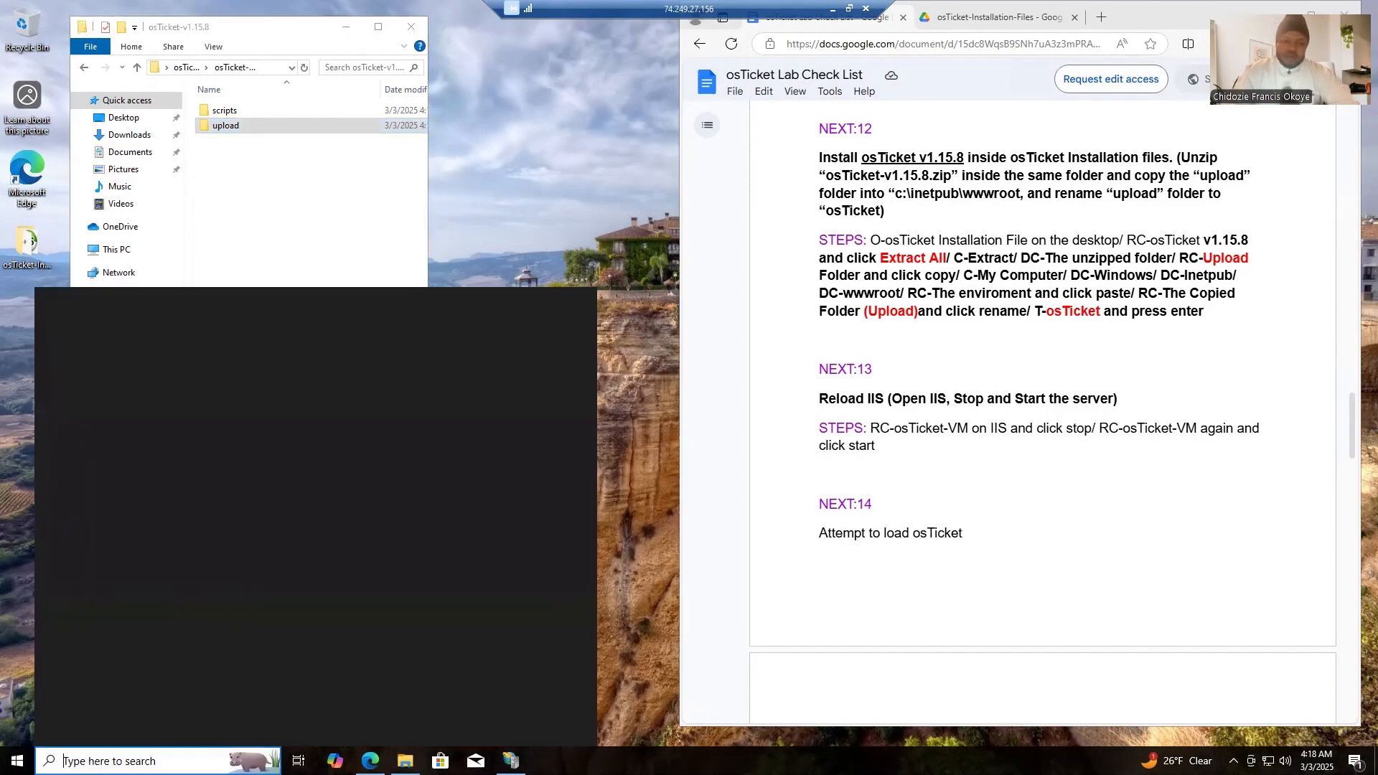
pyautogui.write('fi')
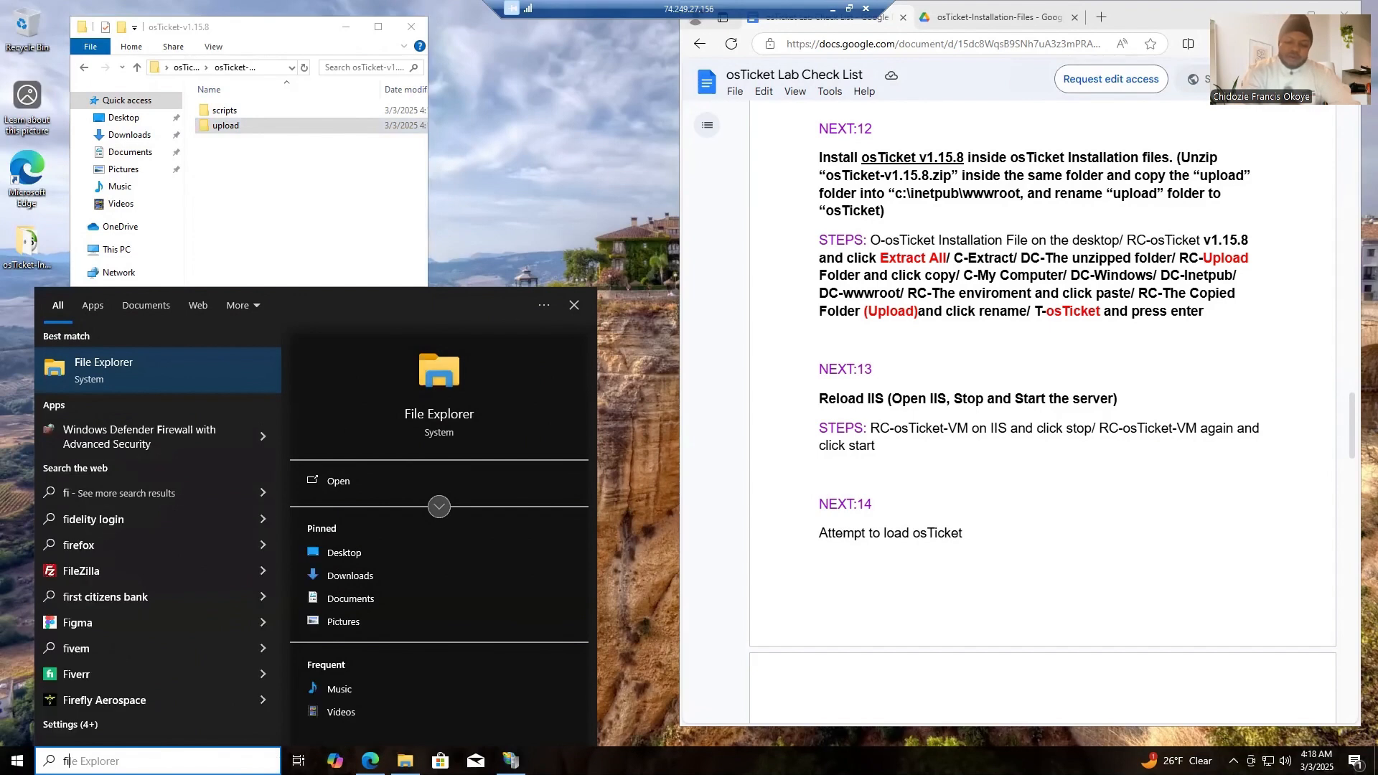
pyautogui.write('le')
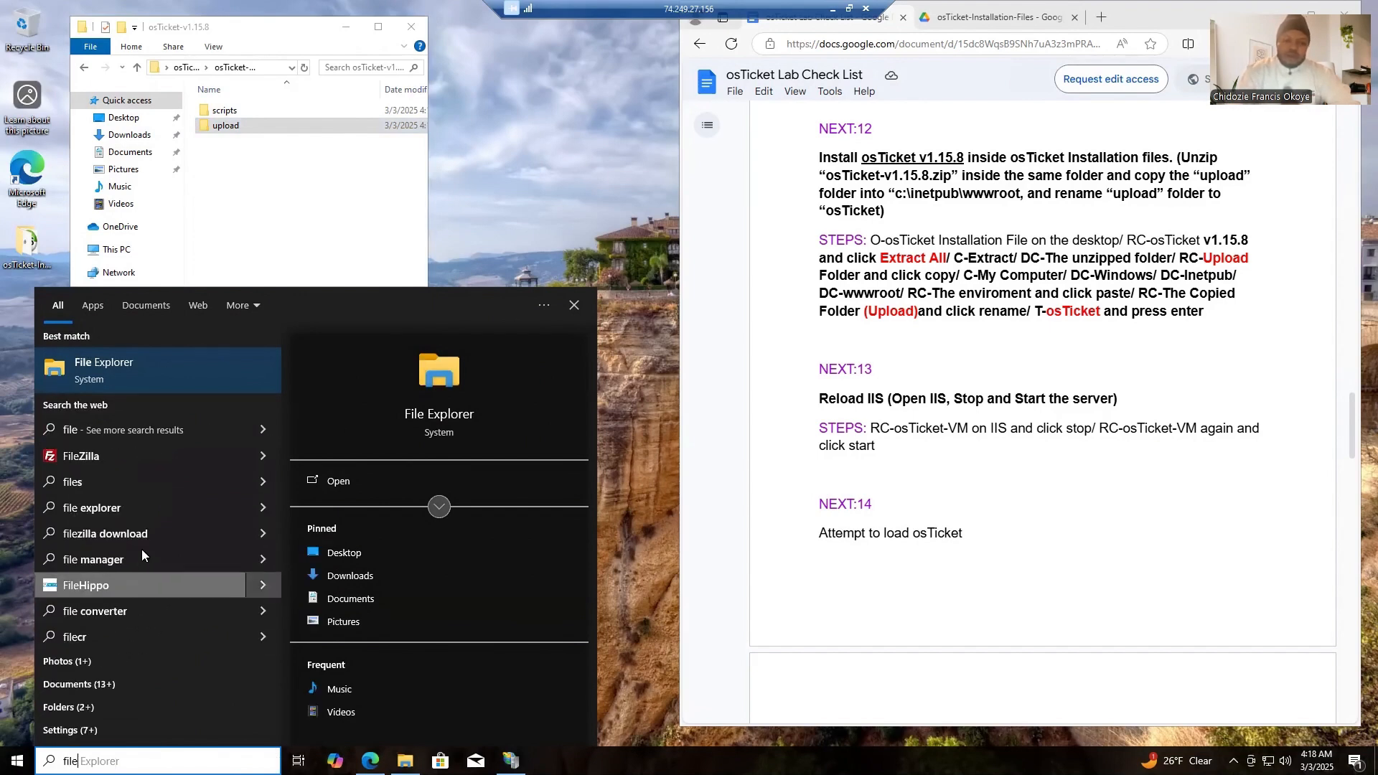
pyautogui.click(140, 380)
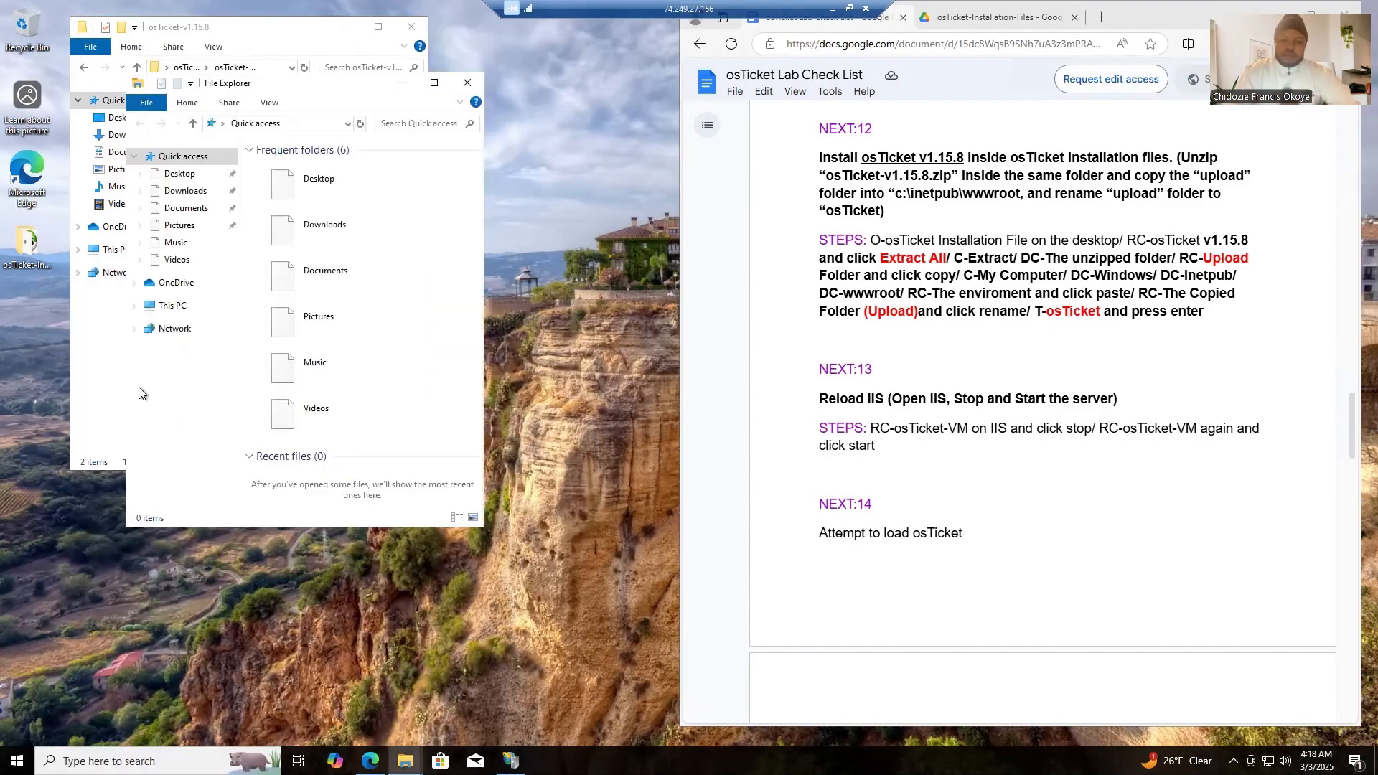
pyautogui.click(172, 306)
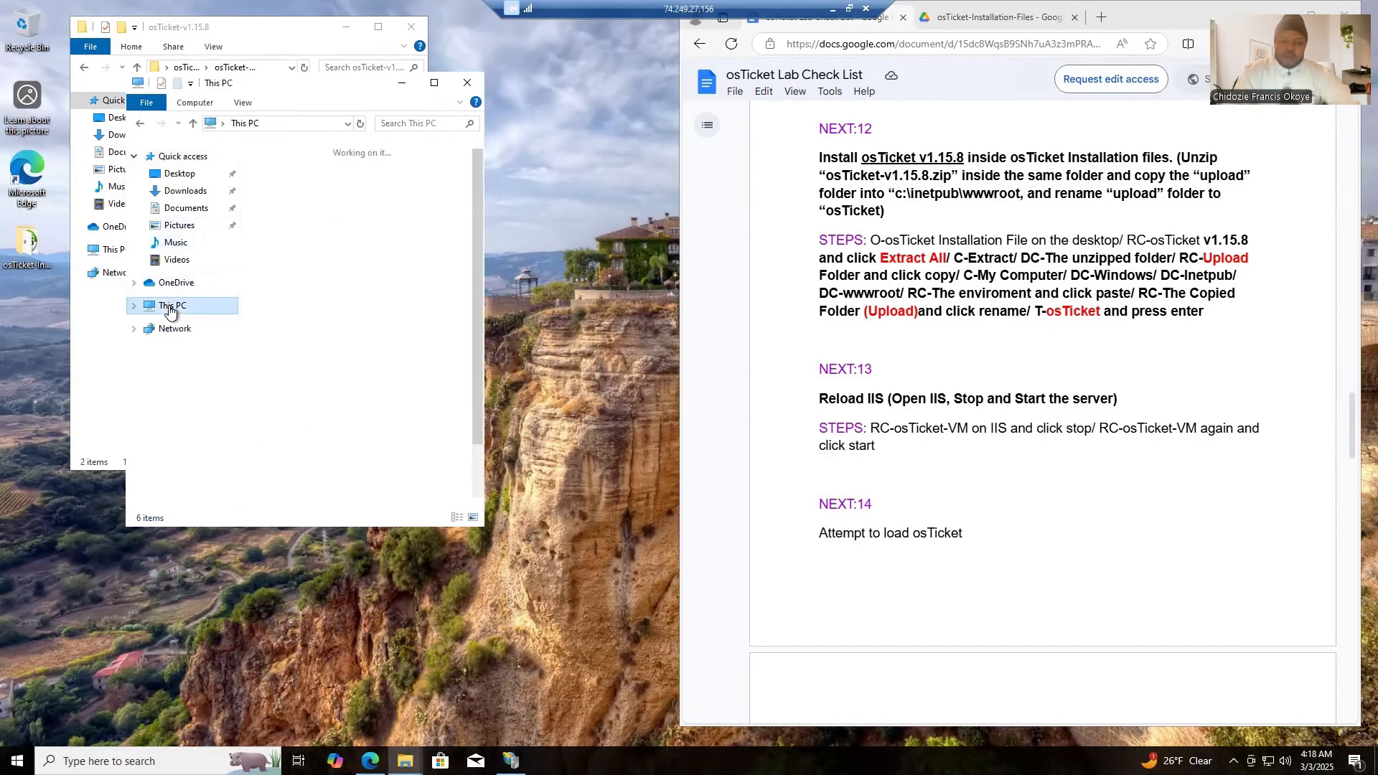
pyautogui.doubleClick(317, 475)
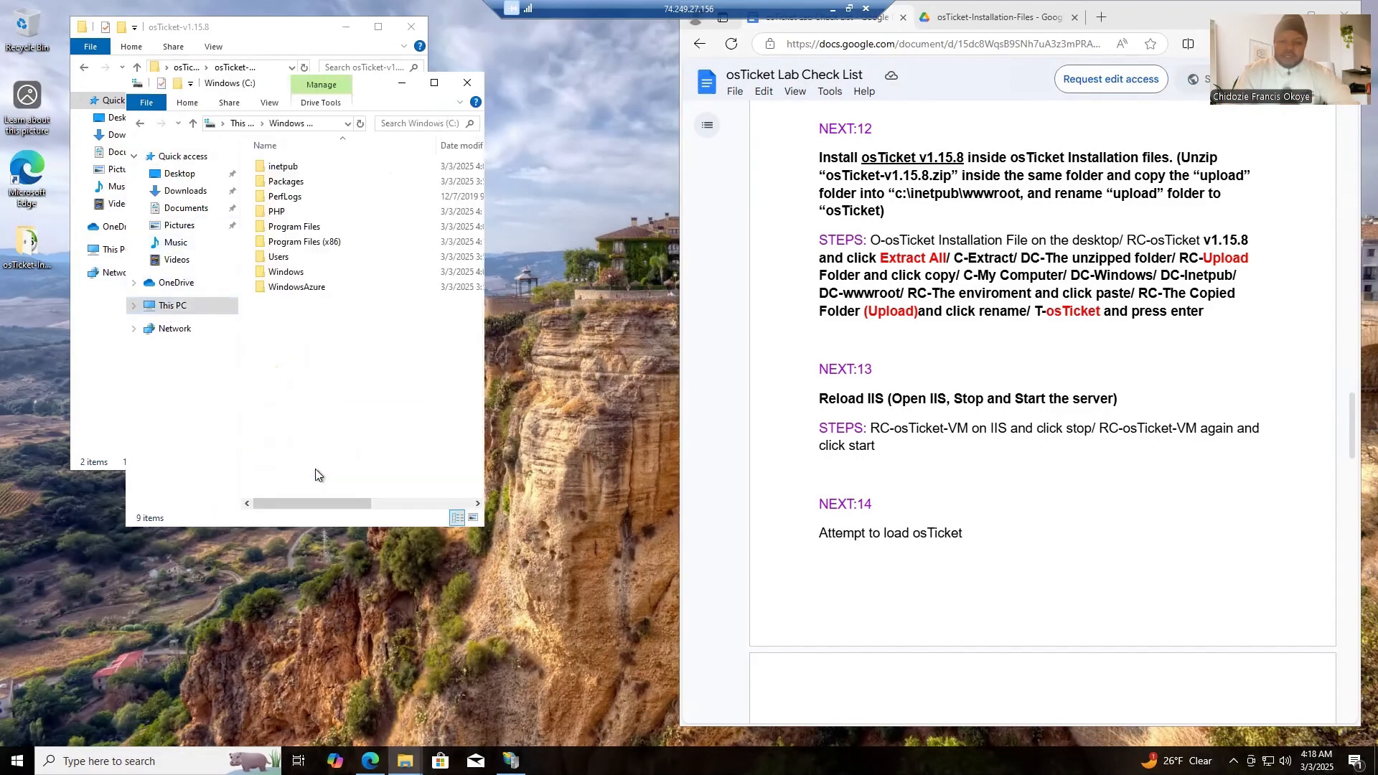
pyautogui.click(291, 169)
pyautogui.doubleClick(292, 169)
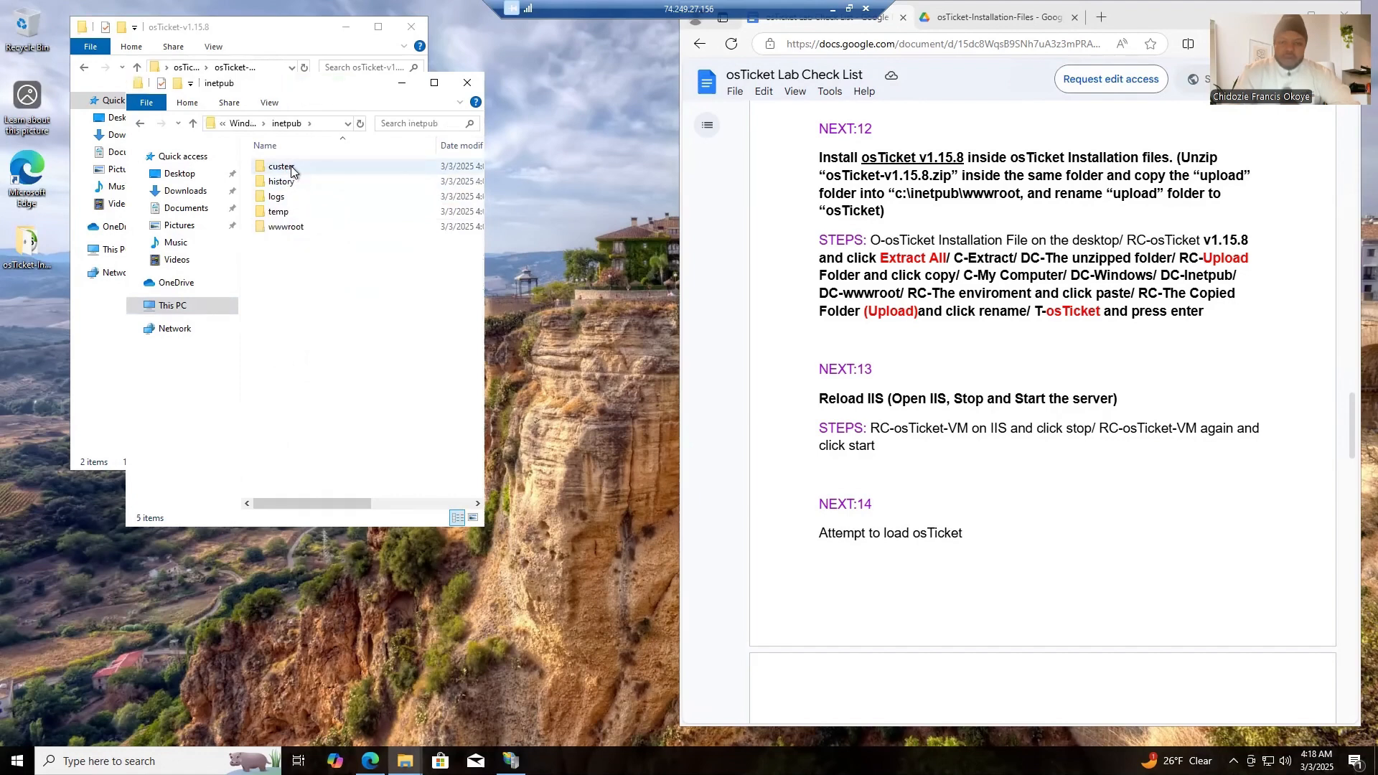
pyautogui.doubleClick(288, 227)
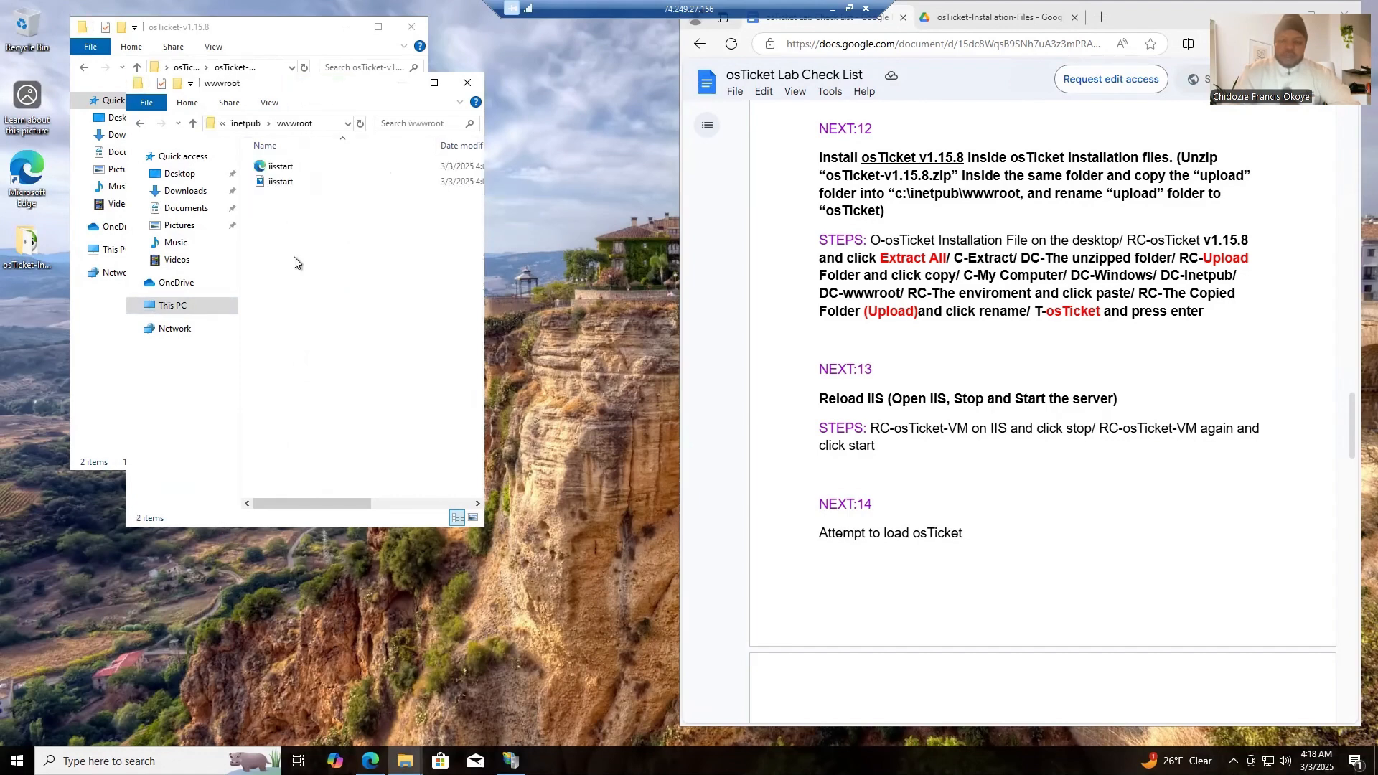
# - Paste the copied upload folder into wwwroot
pyautogui.rightClick(294, 222)
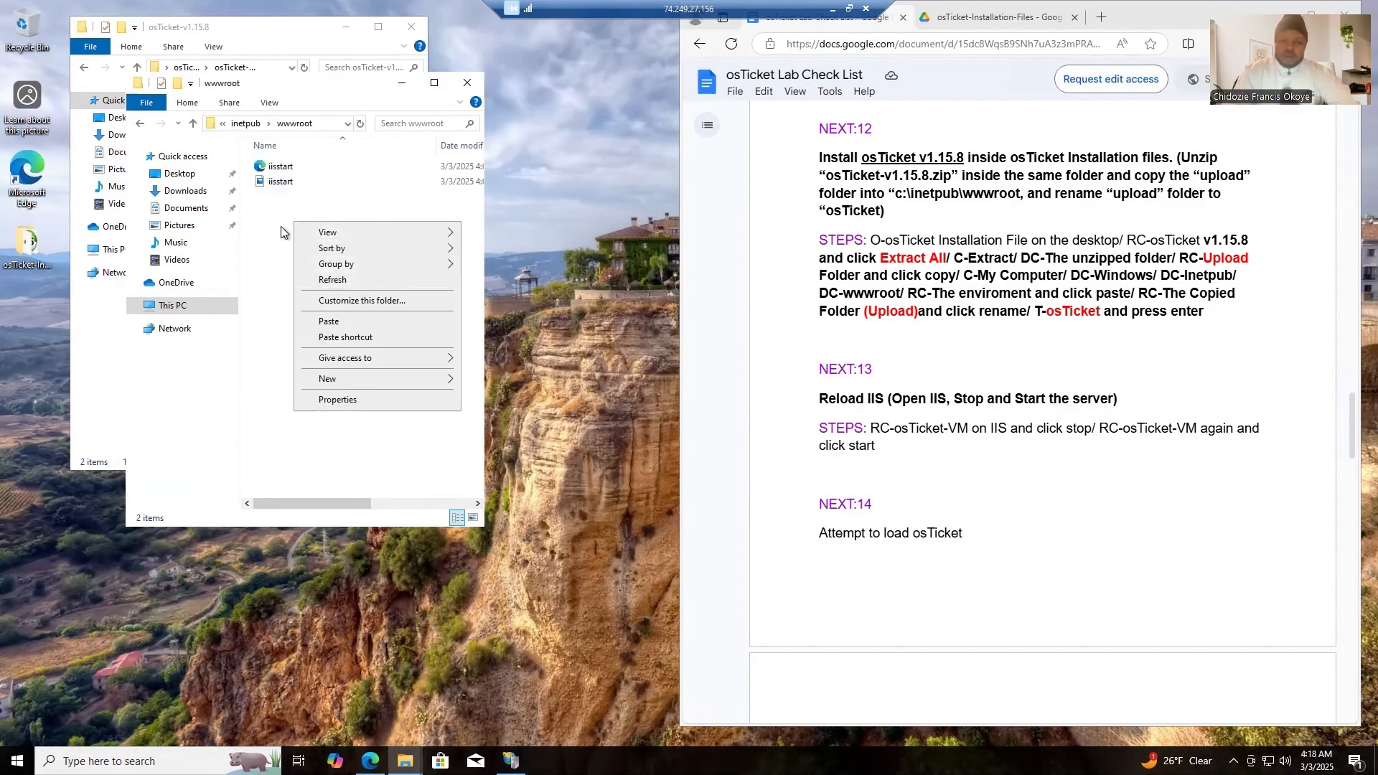
pyautogui.click(280, 226)
pyautogui.rightClick(280, 229)
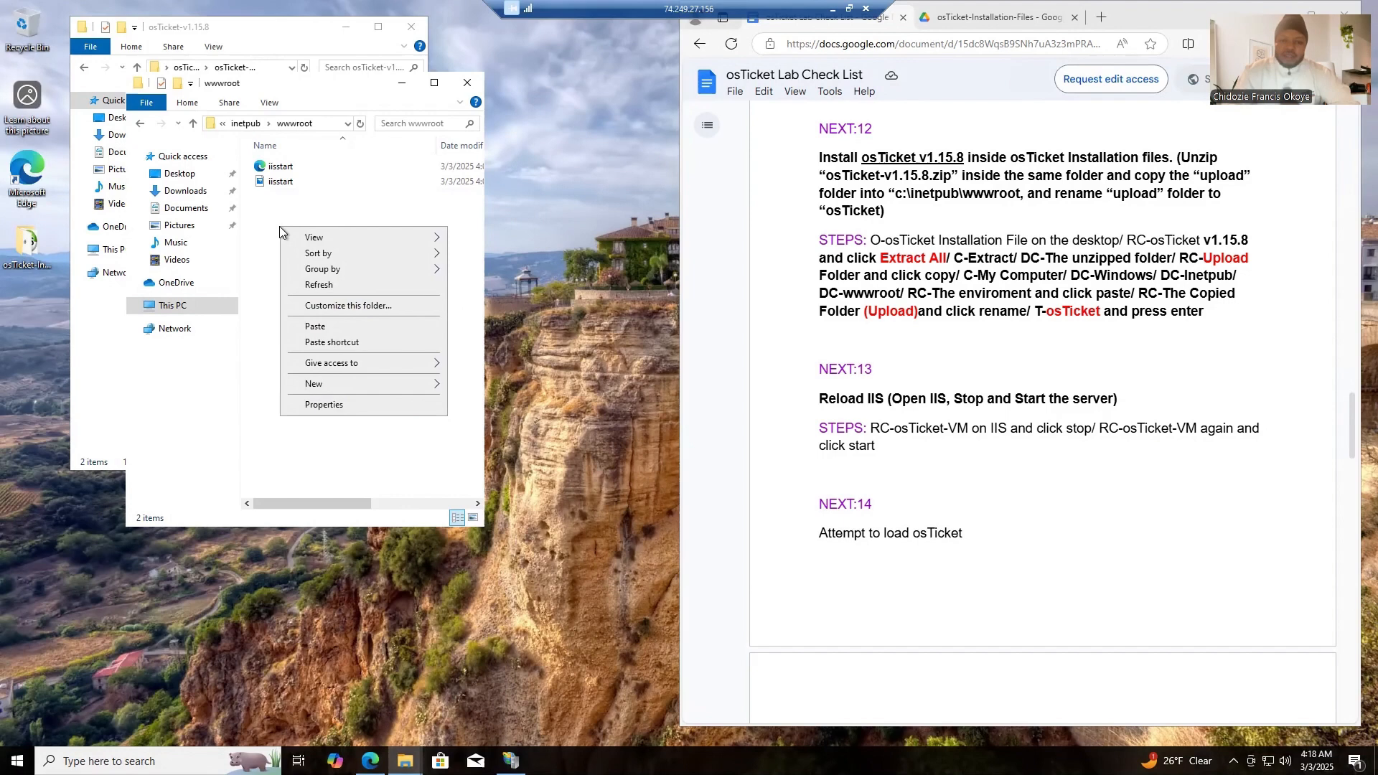
pyautogui.click(322, 327)
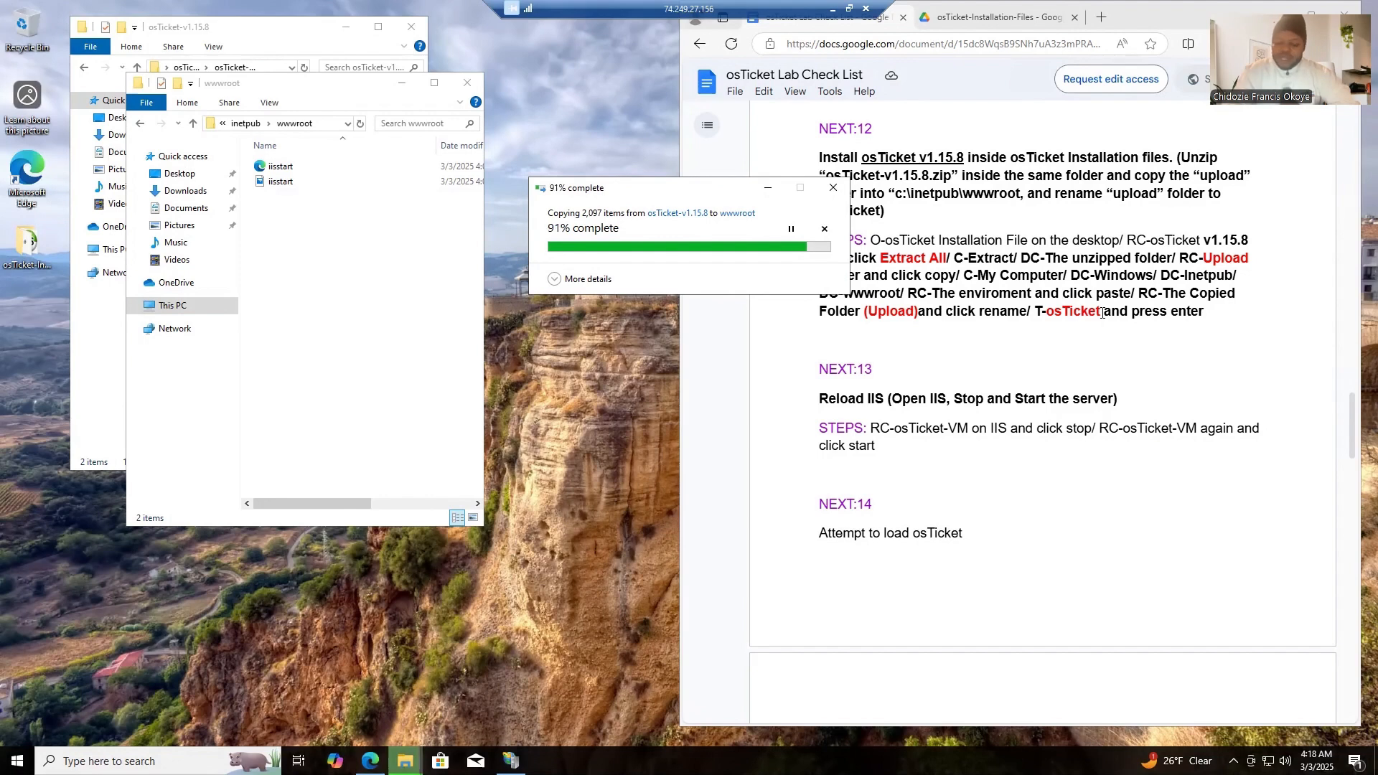
# - Rename the upload folder in wwwroot to osTicket, using the name copied from the checklist, and close the wwwroot window
pyautogui.moveTo(1103, 314); pyautogui.dragTo(1046, 315)
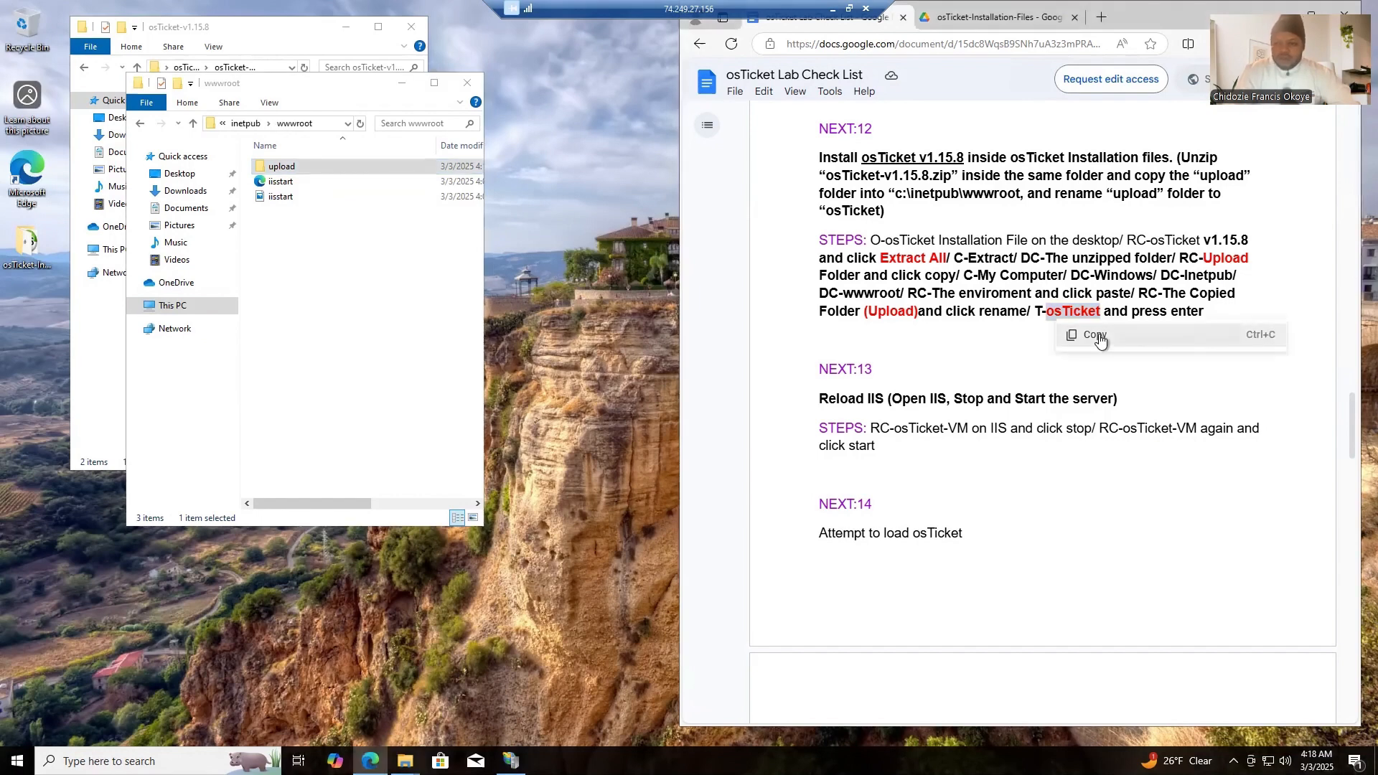
pyautogui.click(1098, 336)
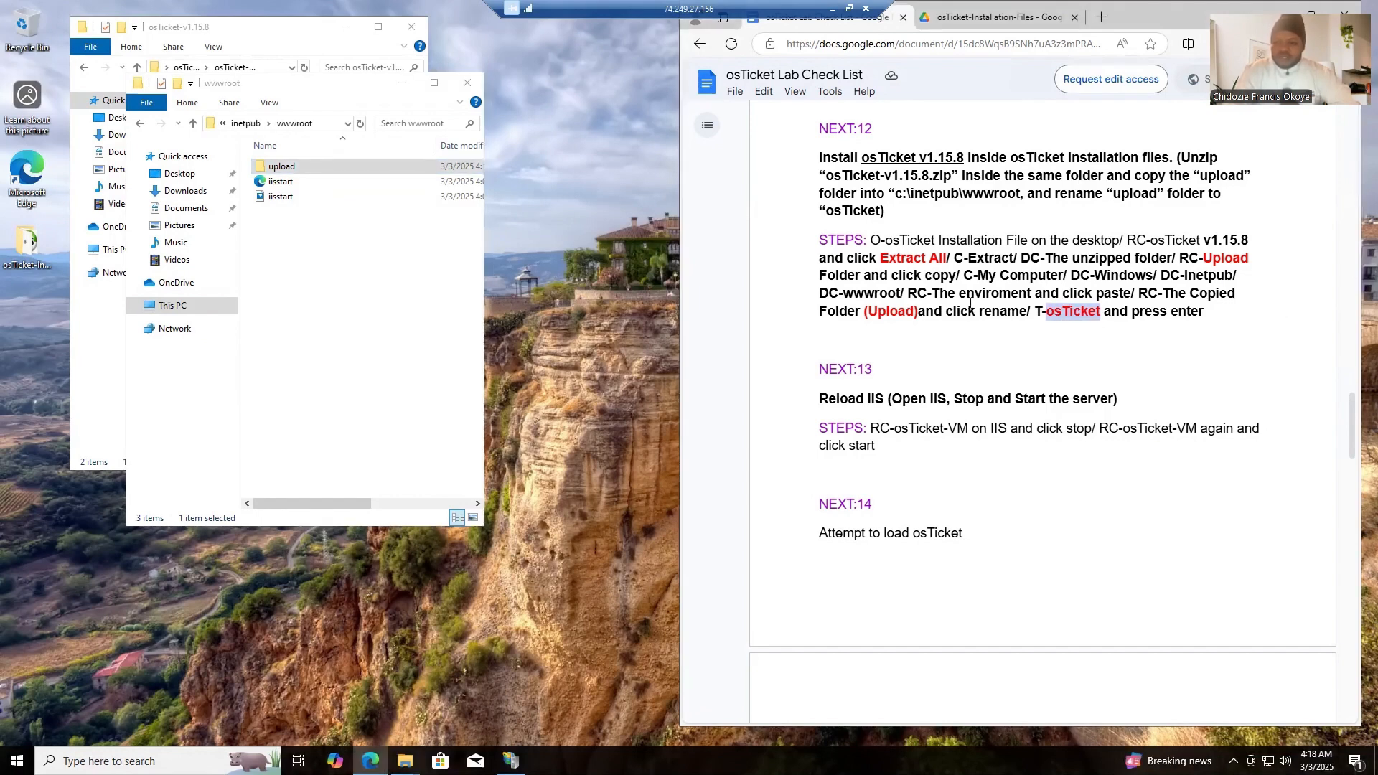
pyautogui.click(361, 227)
pyautogui.click(300, 167)
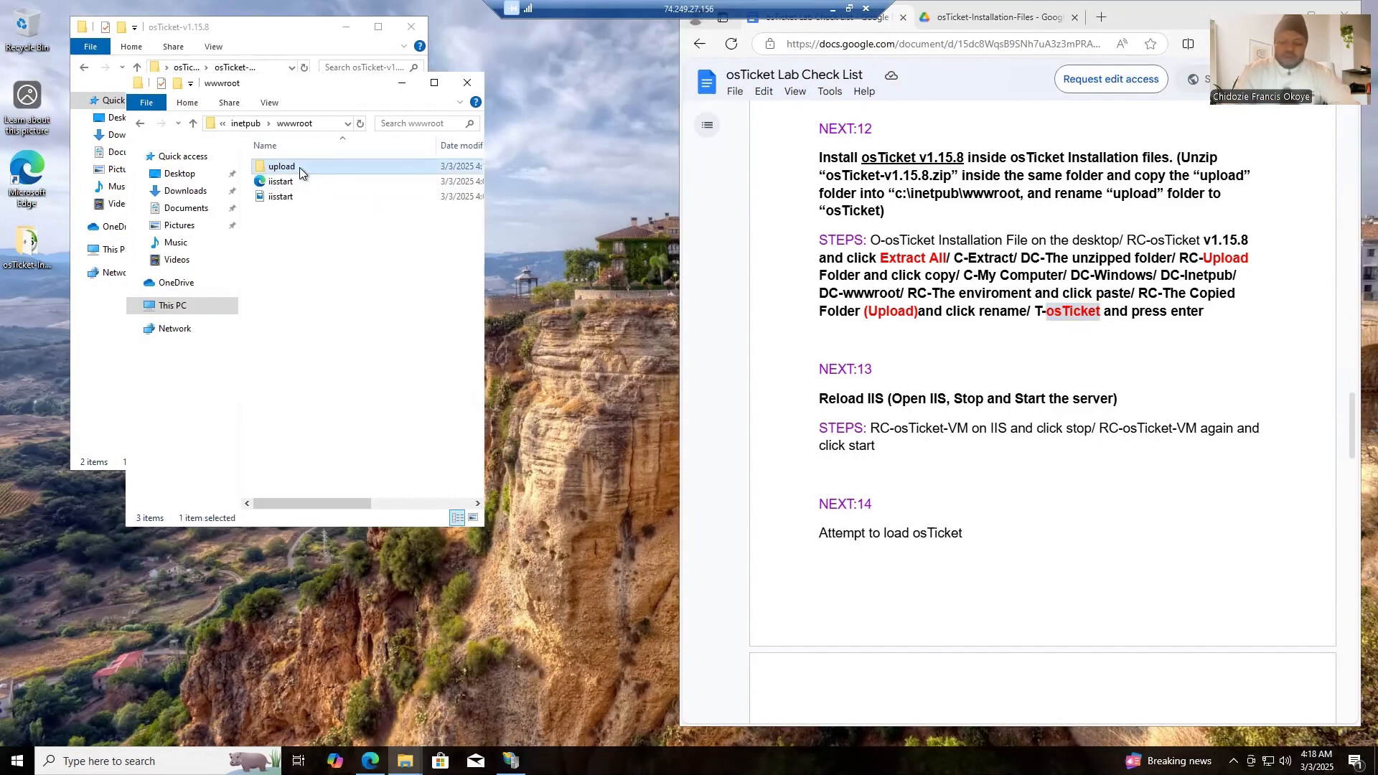
pyautogui.rightClick(299, 167)
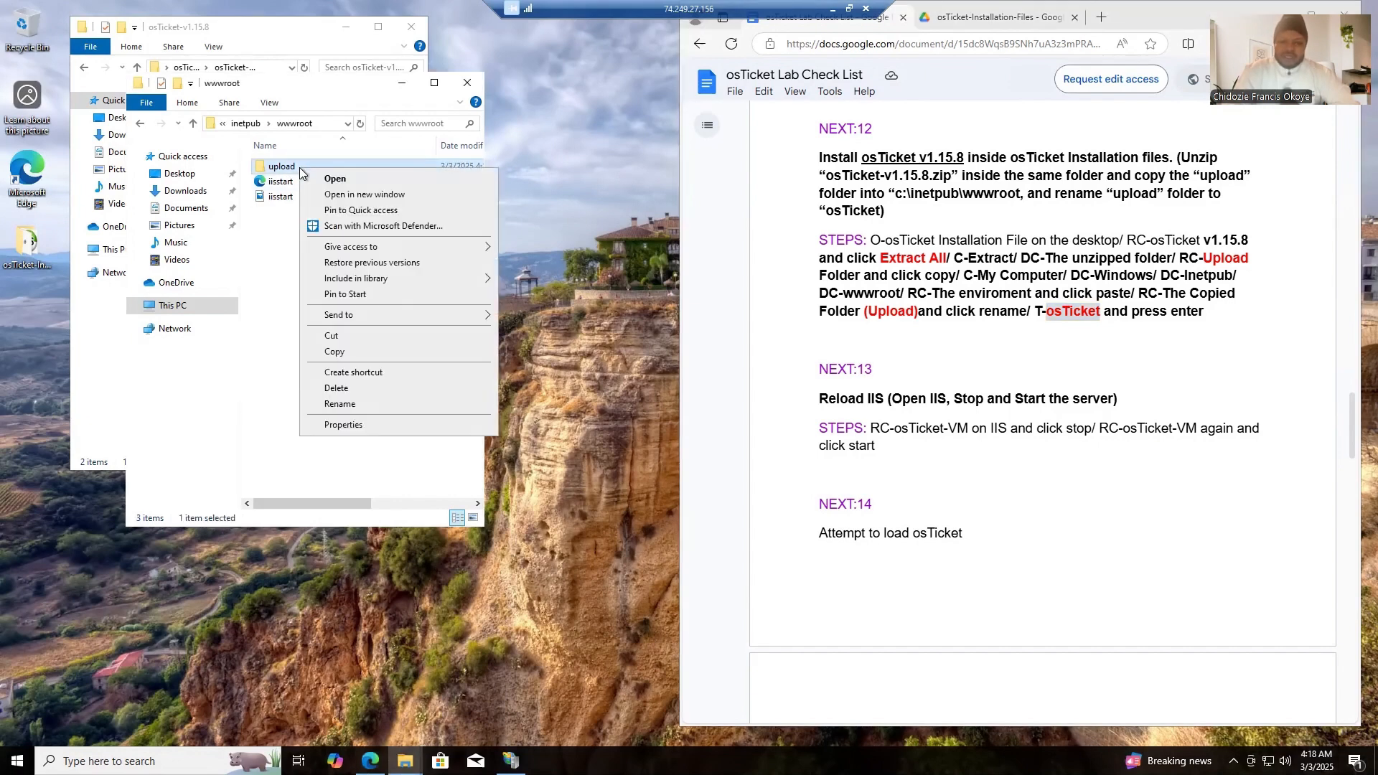
pyautogui.click(359, 400)
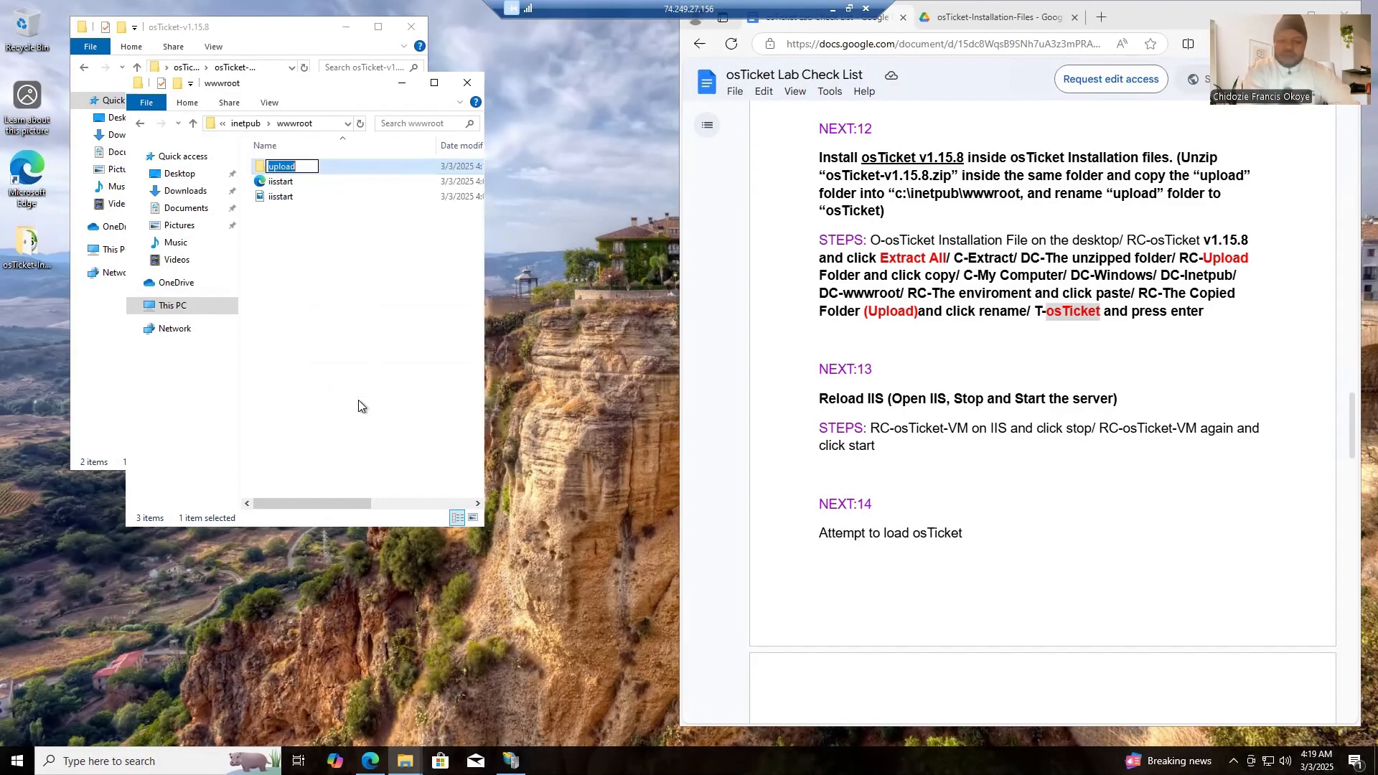
pyautogui.write('osTicket')
pyautogui.click(329, 361)
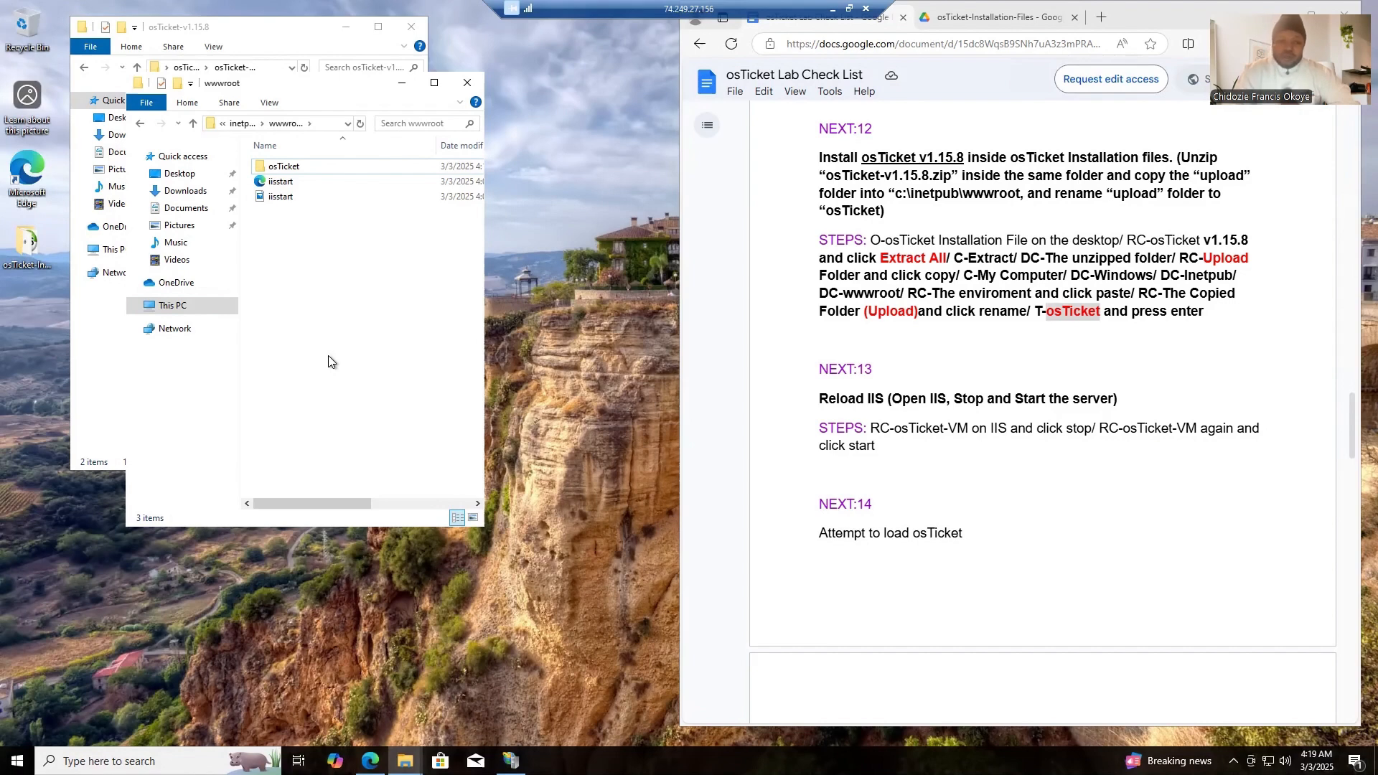
pyautogui.click(468, 85)
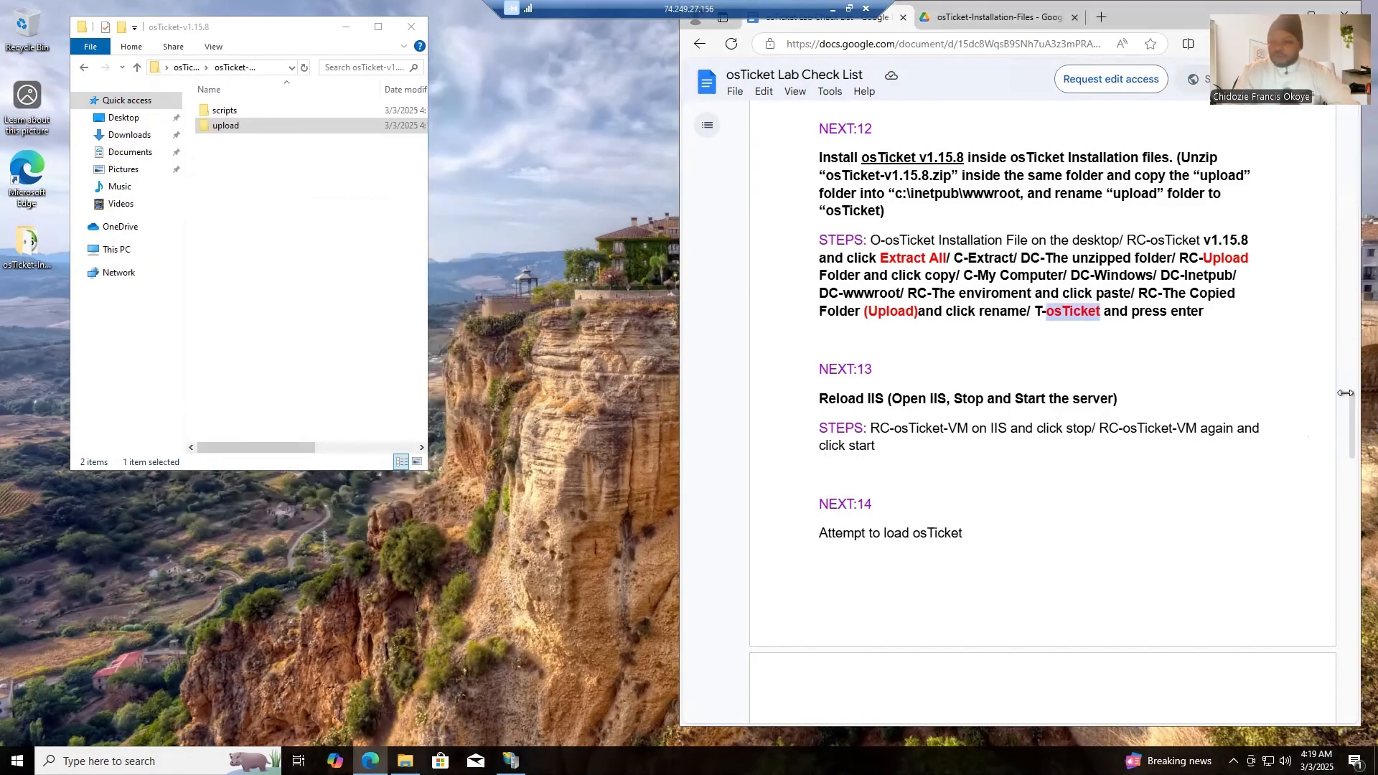
# - Reload IIS by stopping and restarting the osticket-vm server in IIS Manager
pyautogui.moveTo(1351, 421); pyautogui.dragTo(1352, 446)
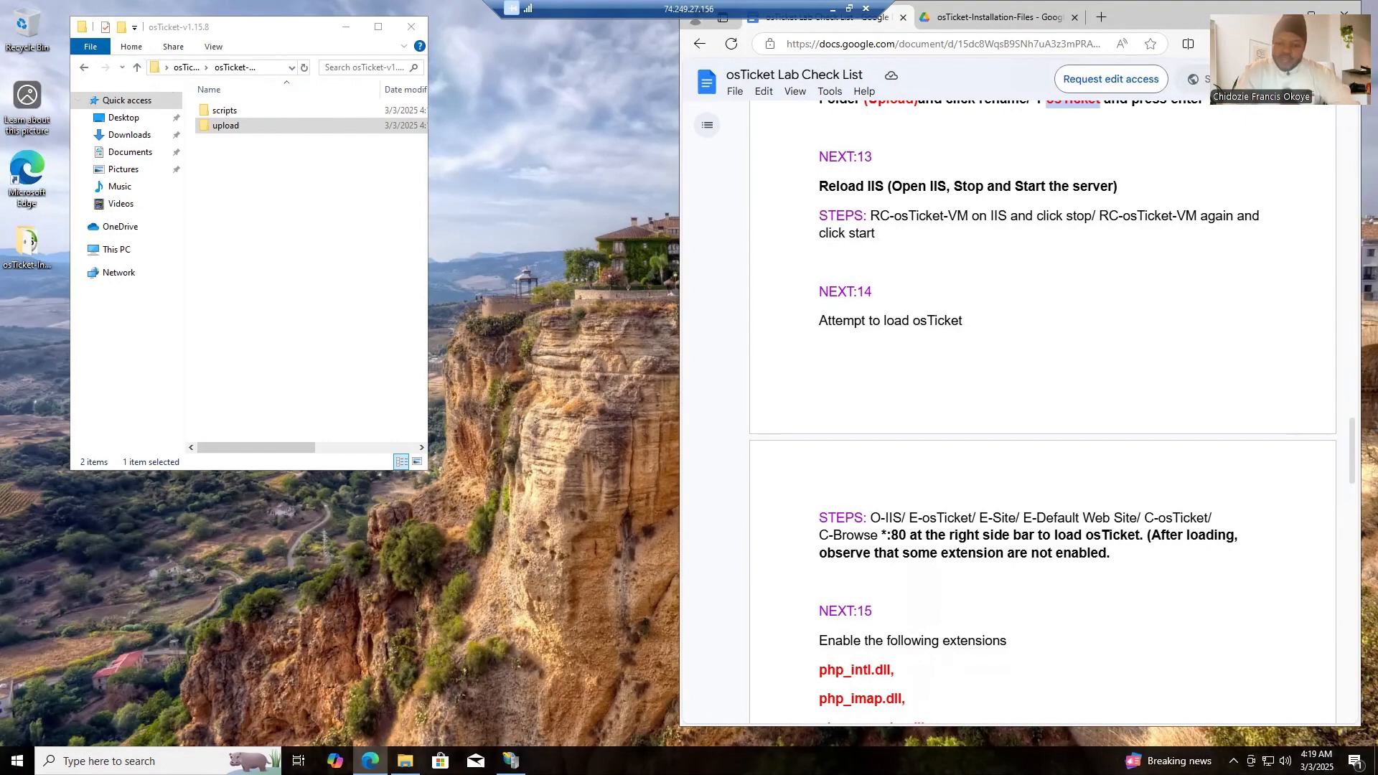
pyautogui.click(511, 761)
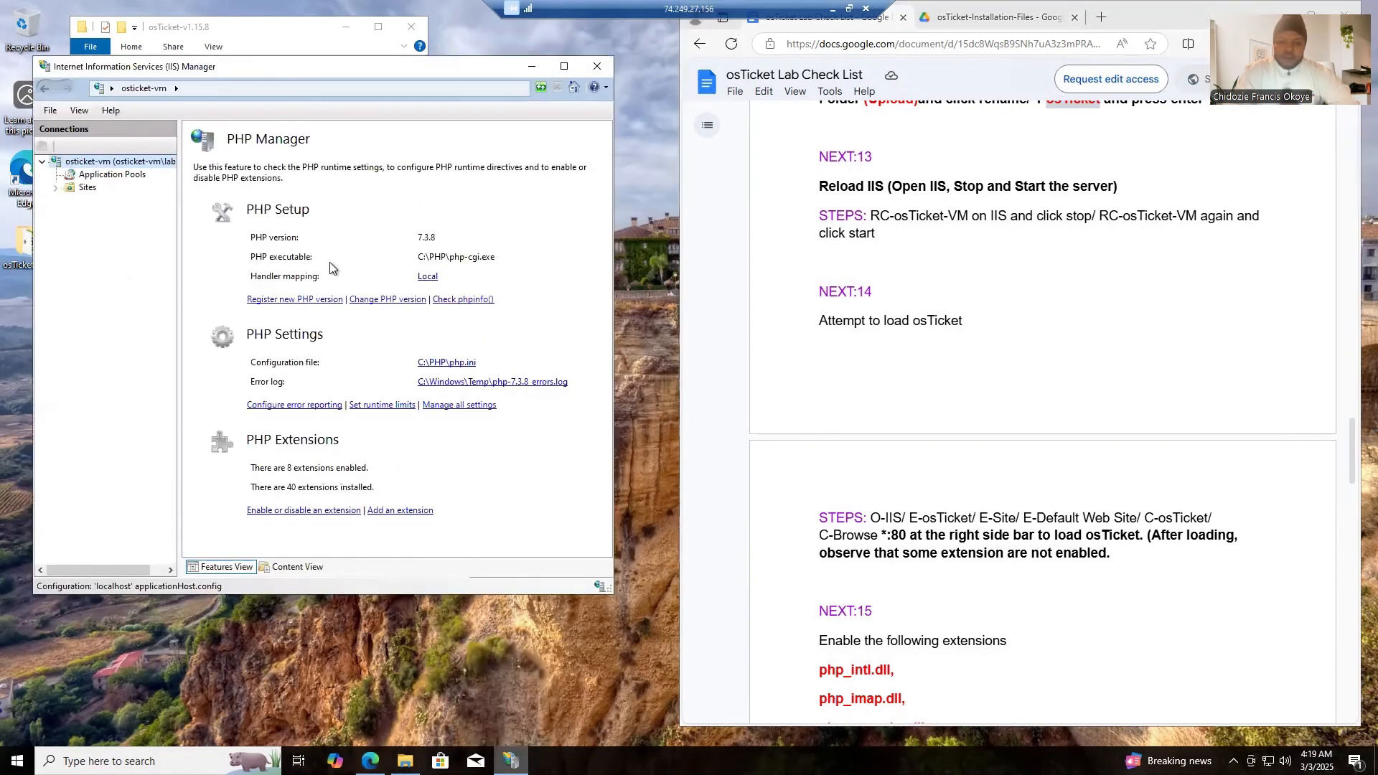
pyautogui.rightClick(121, 168)
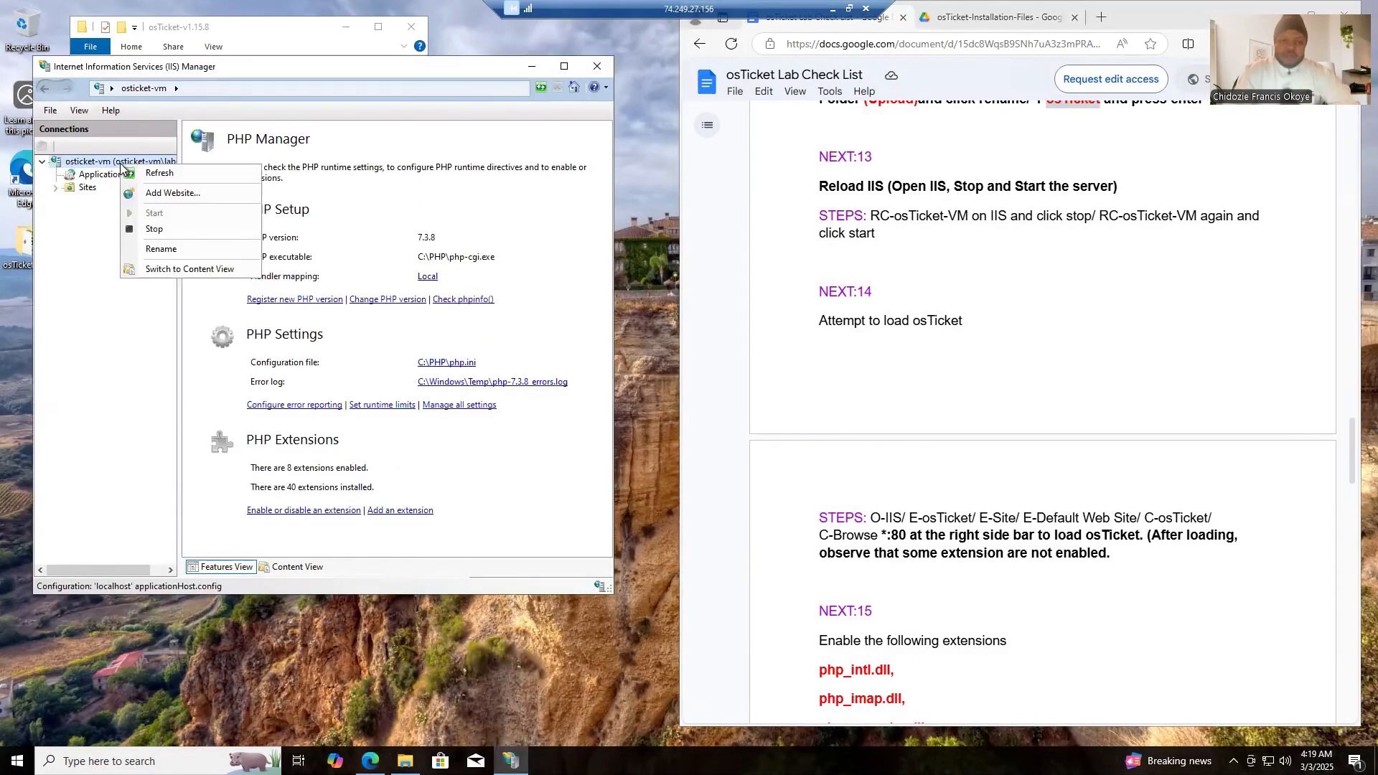
pyautogui.click(153, 230)
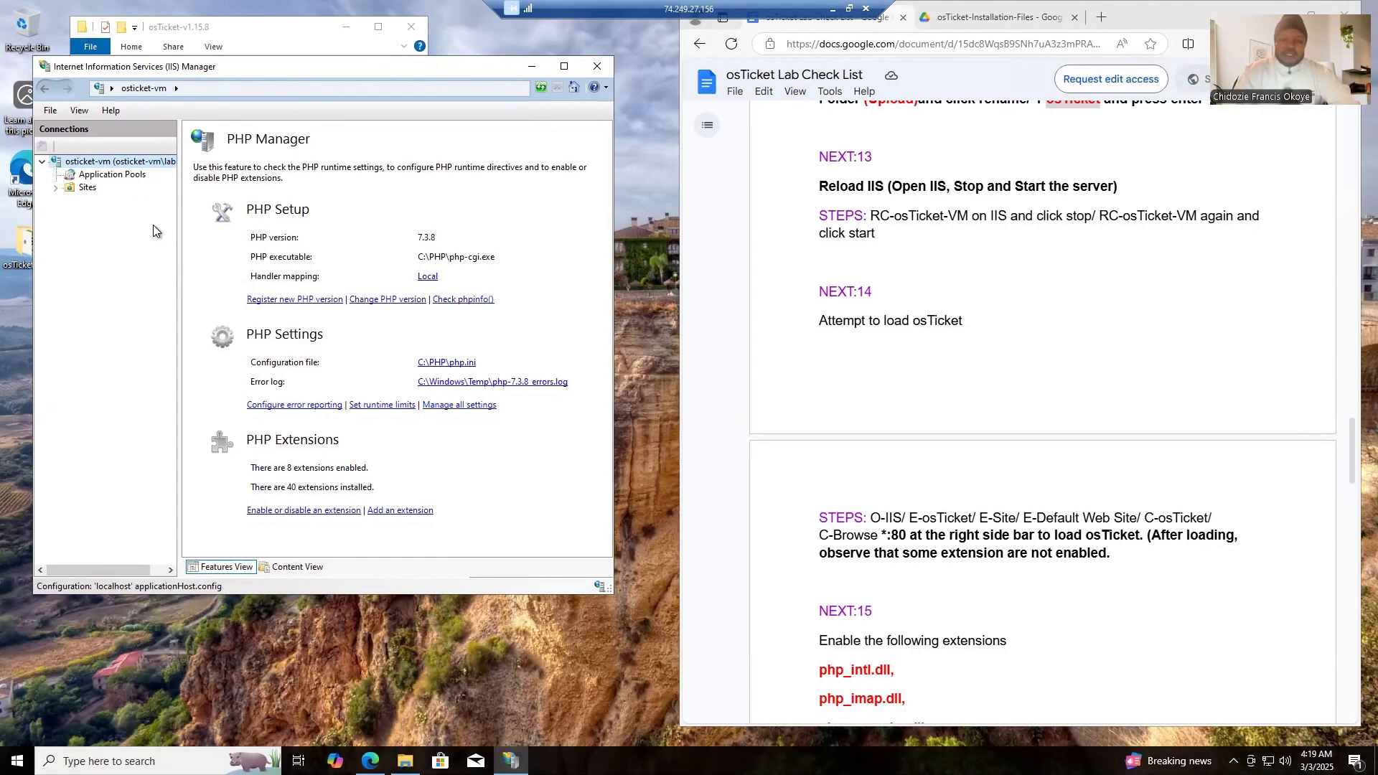
pyautogui.rightClick(111, 165)
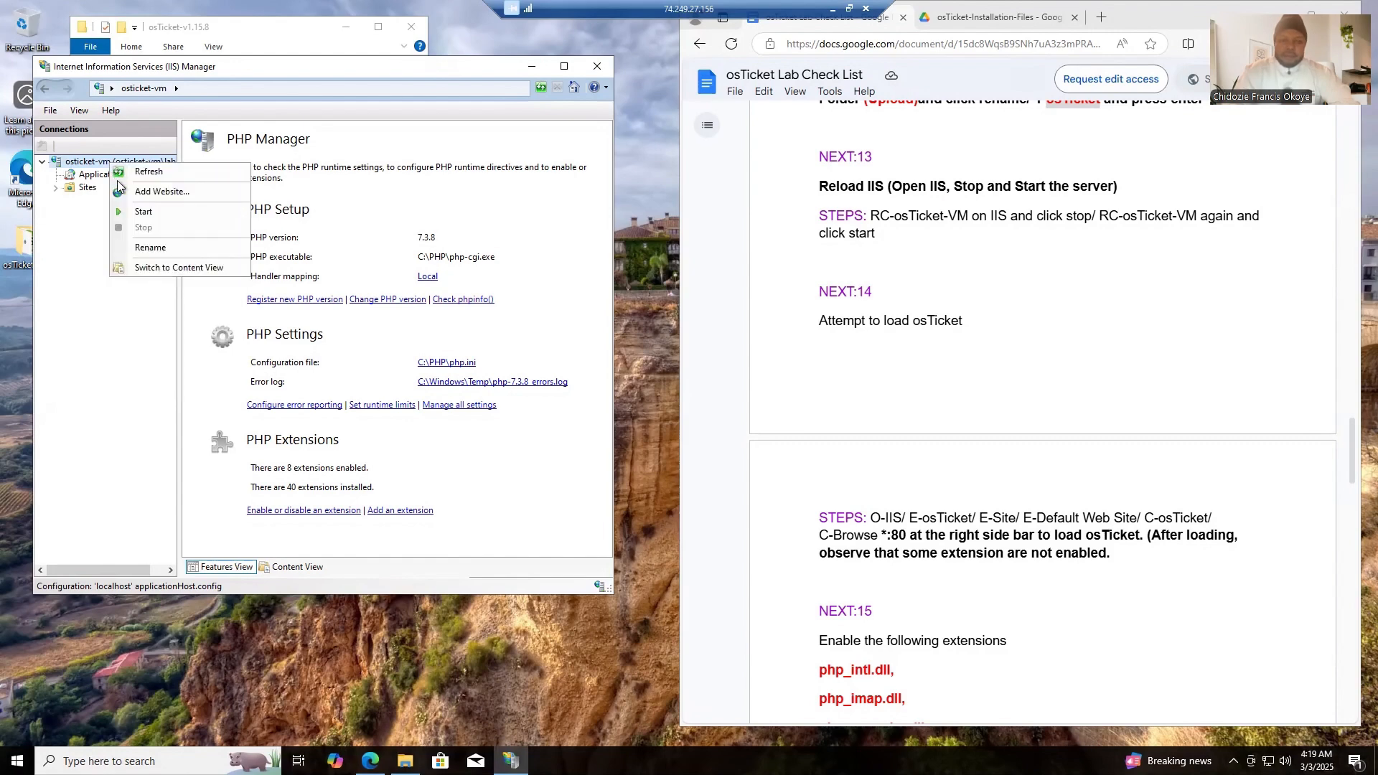
pyautogui.click(143, 212)
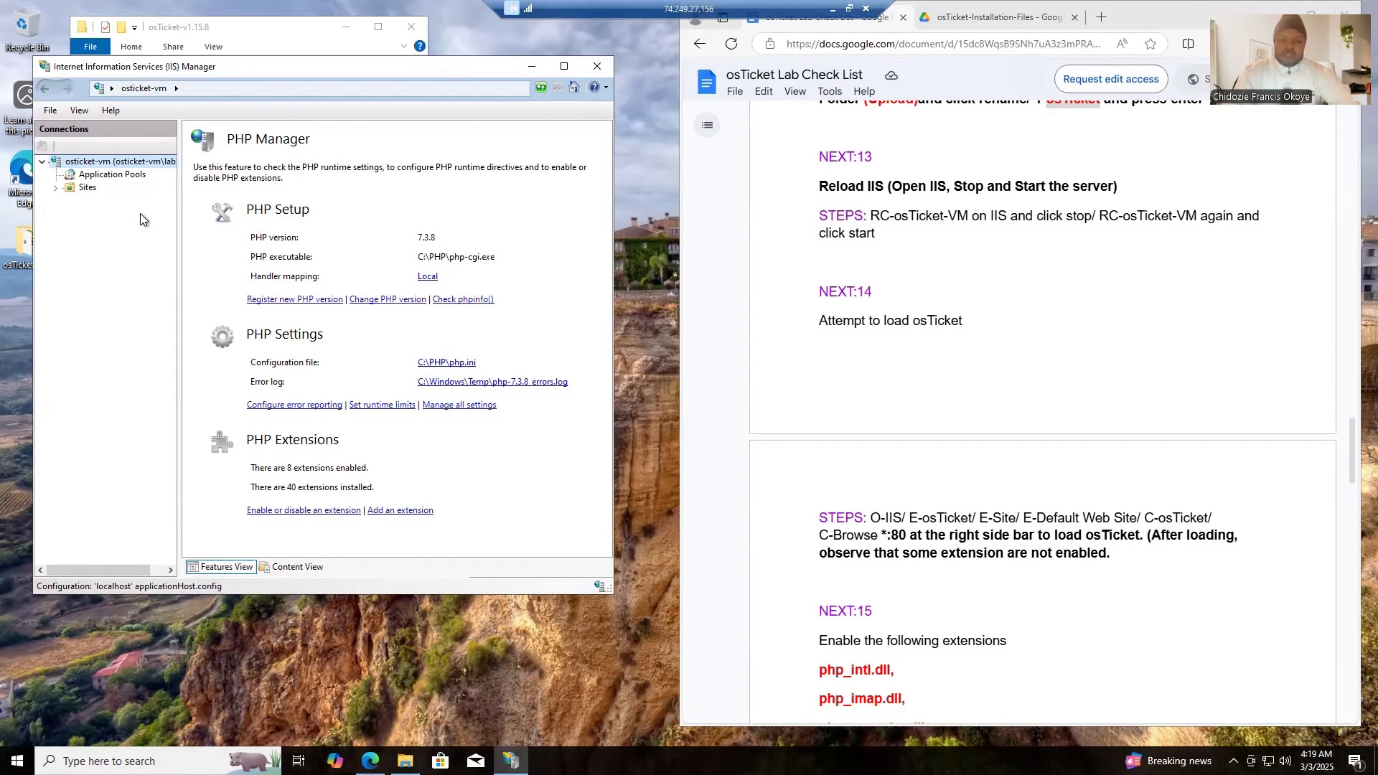
pyautogui.click(628, 195)
pyautogui.rightClick(627, 195)
pyautogui.click(650, 238)
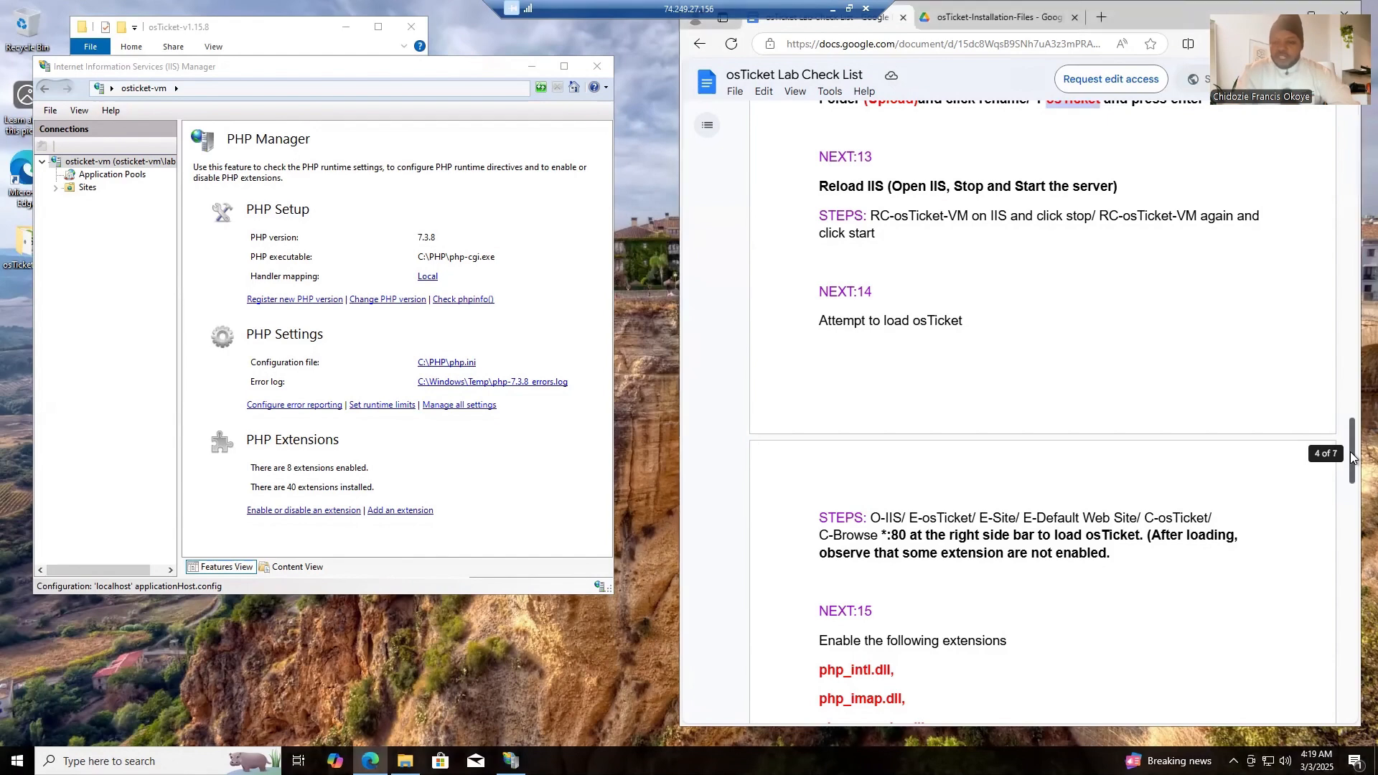
# - Close IIS Manager, minimize the osTicket-v1.15.8 folder window, and reopen IIS Manager as administrator
pyautogui.moveTo(1351, 456); pyautogui.dragTo(1353, 472)
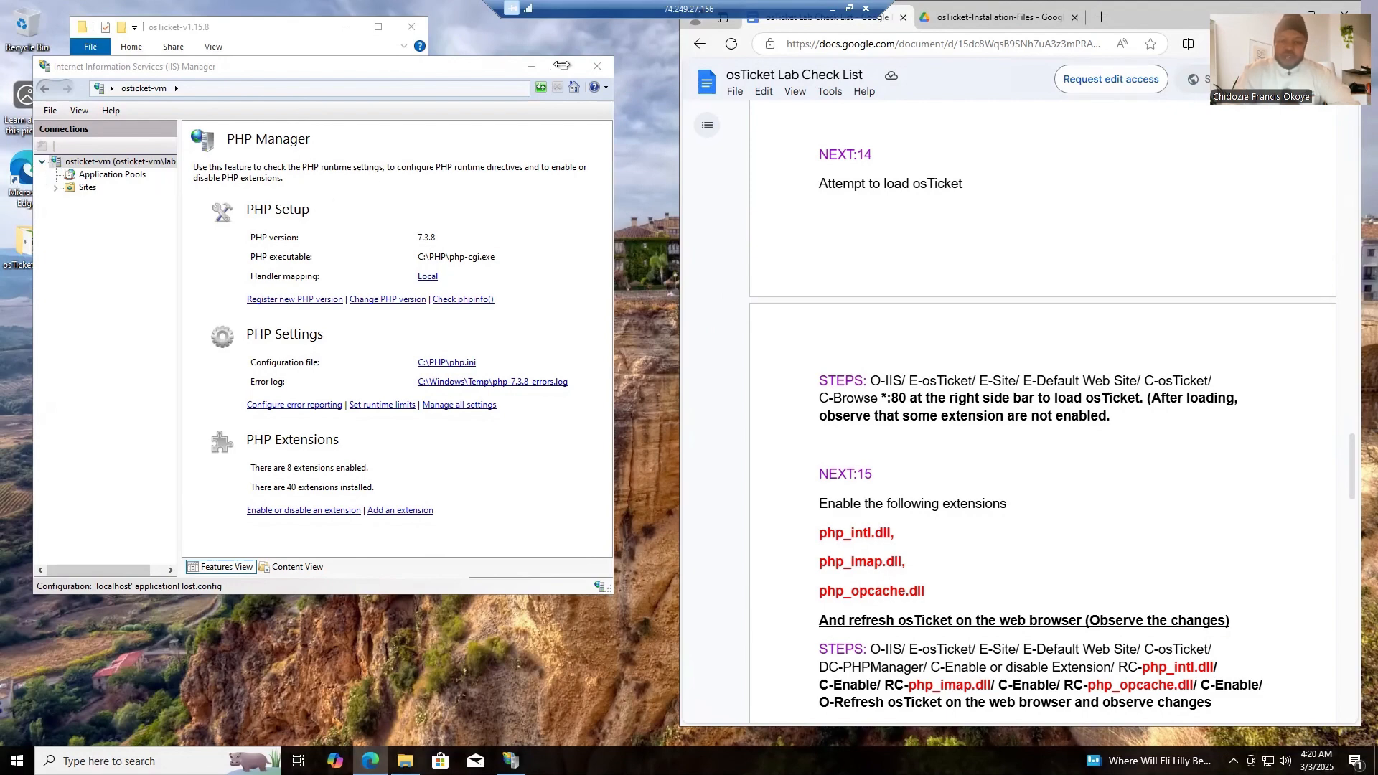
pyautogui.click(599, 69)
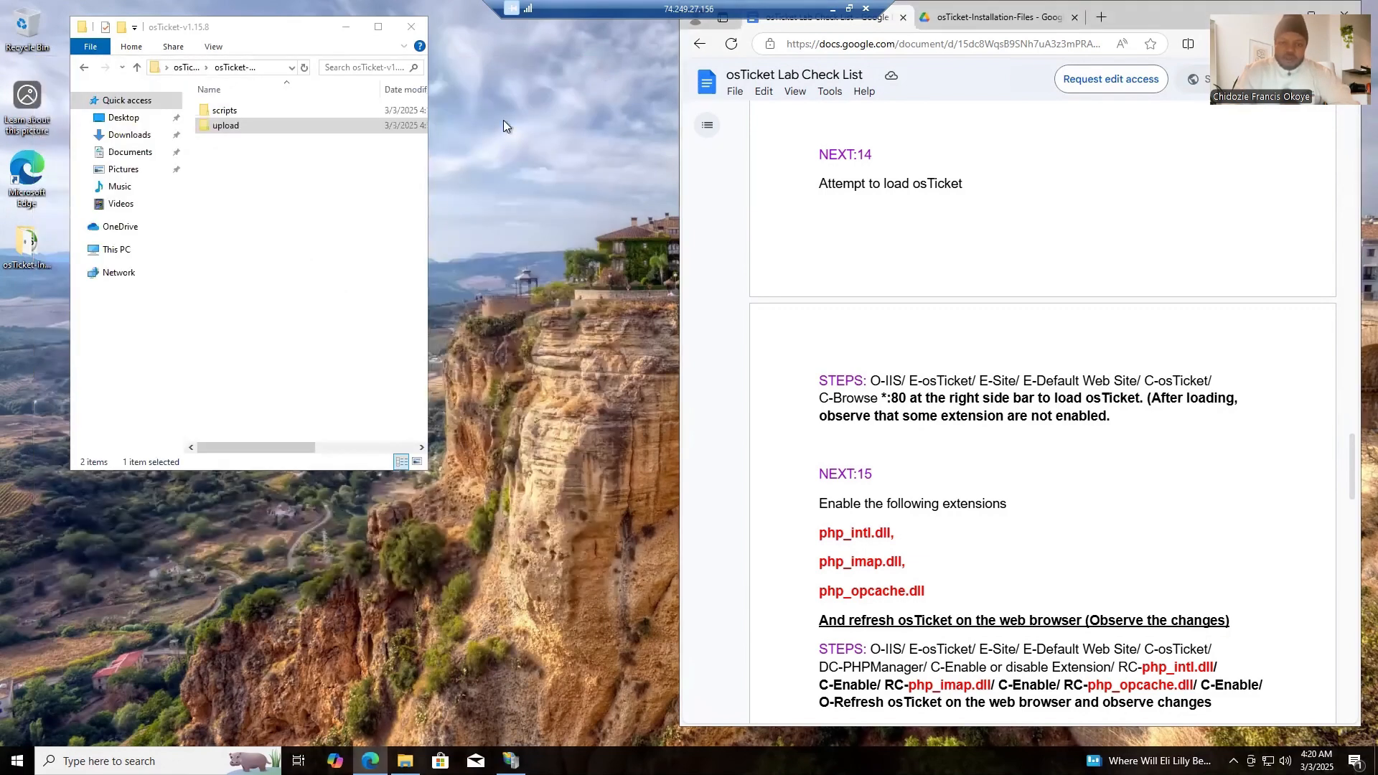
pyautogui.click(347, 28)
pyautogui.click(144, 761)
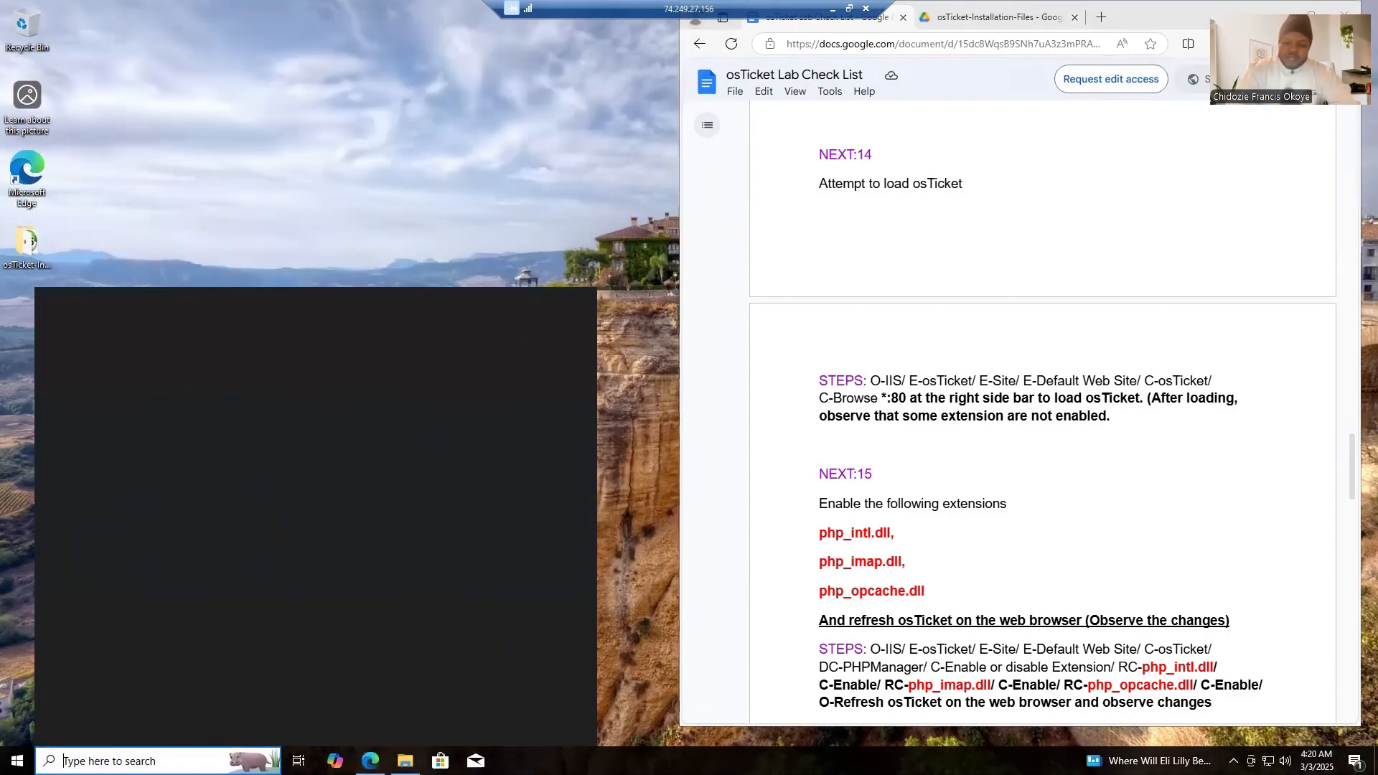
pyautogui.write('ii')
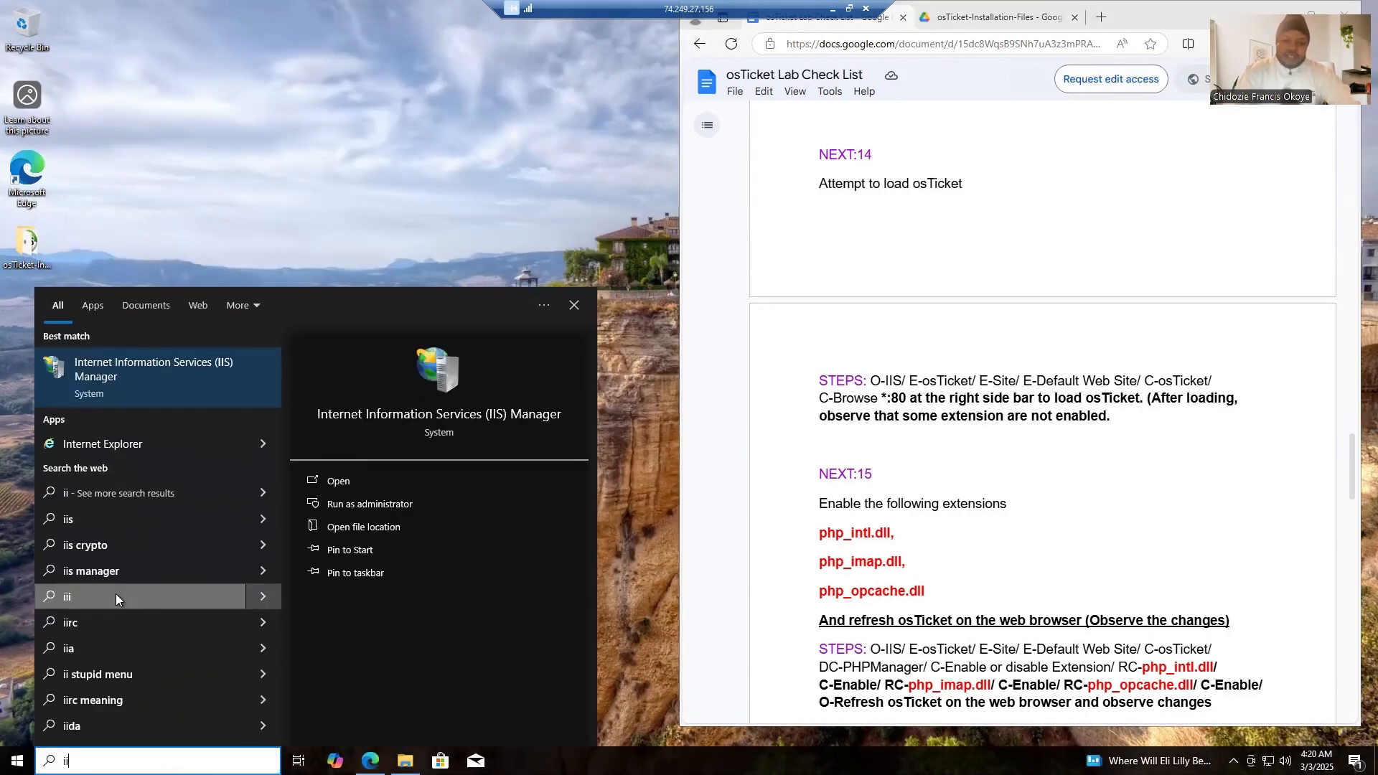
pyautogui.rightClick(170, 395)
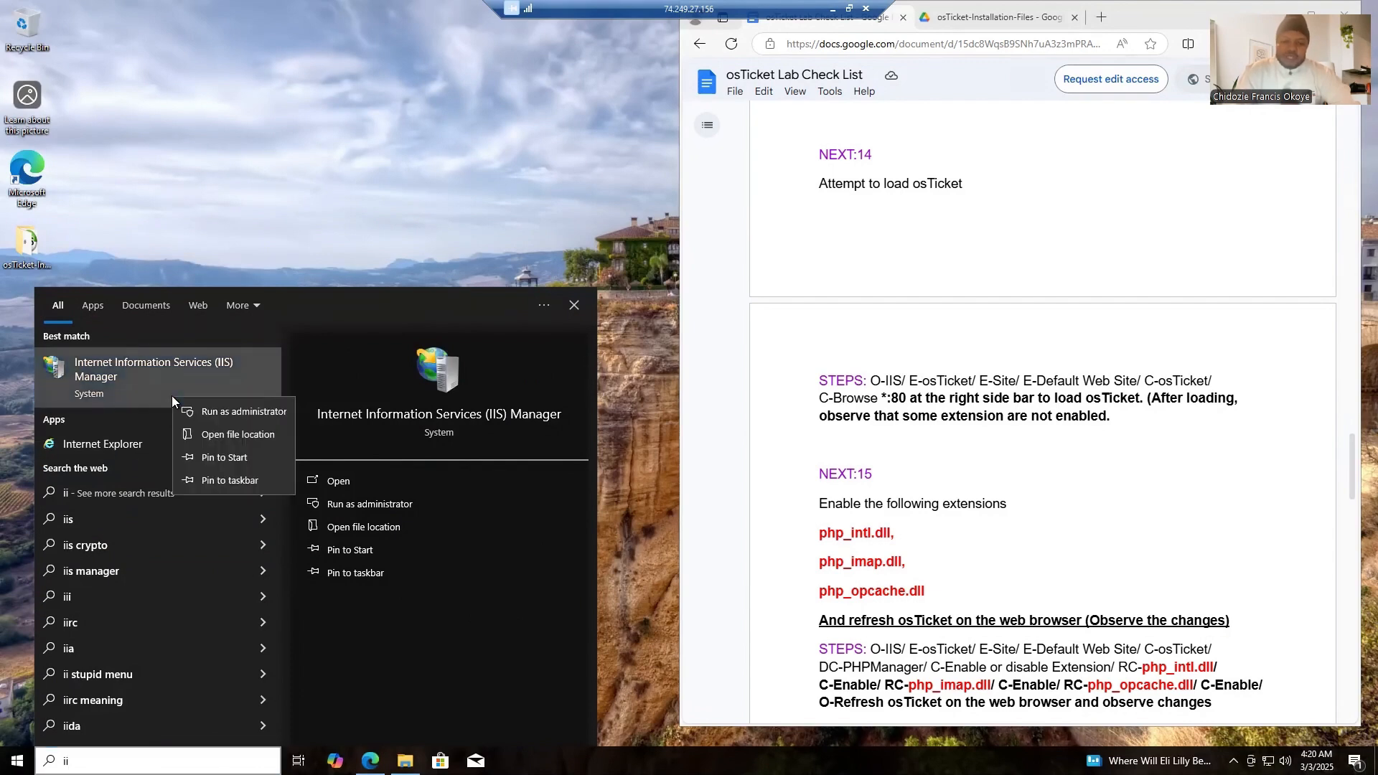
pyautogui.click(218, 411)
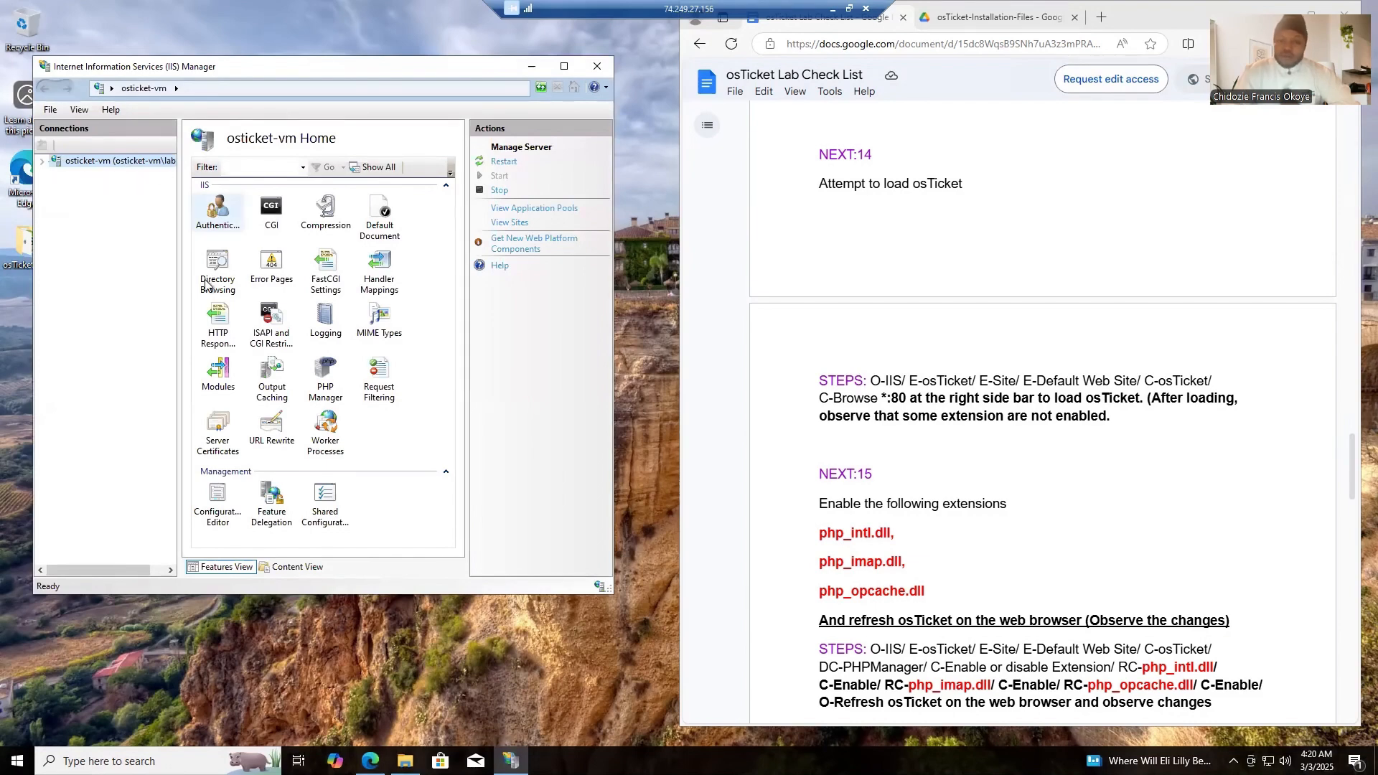
# - Select the osTicket folder under Sites > Default Web Site on osticket-vm and browse it on *:80 (http)
pyautogui.click(42, 162)
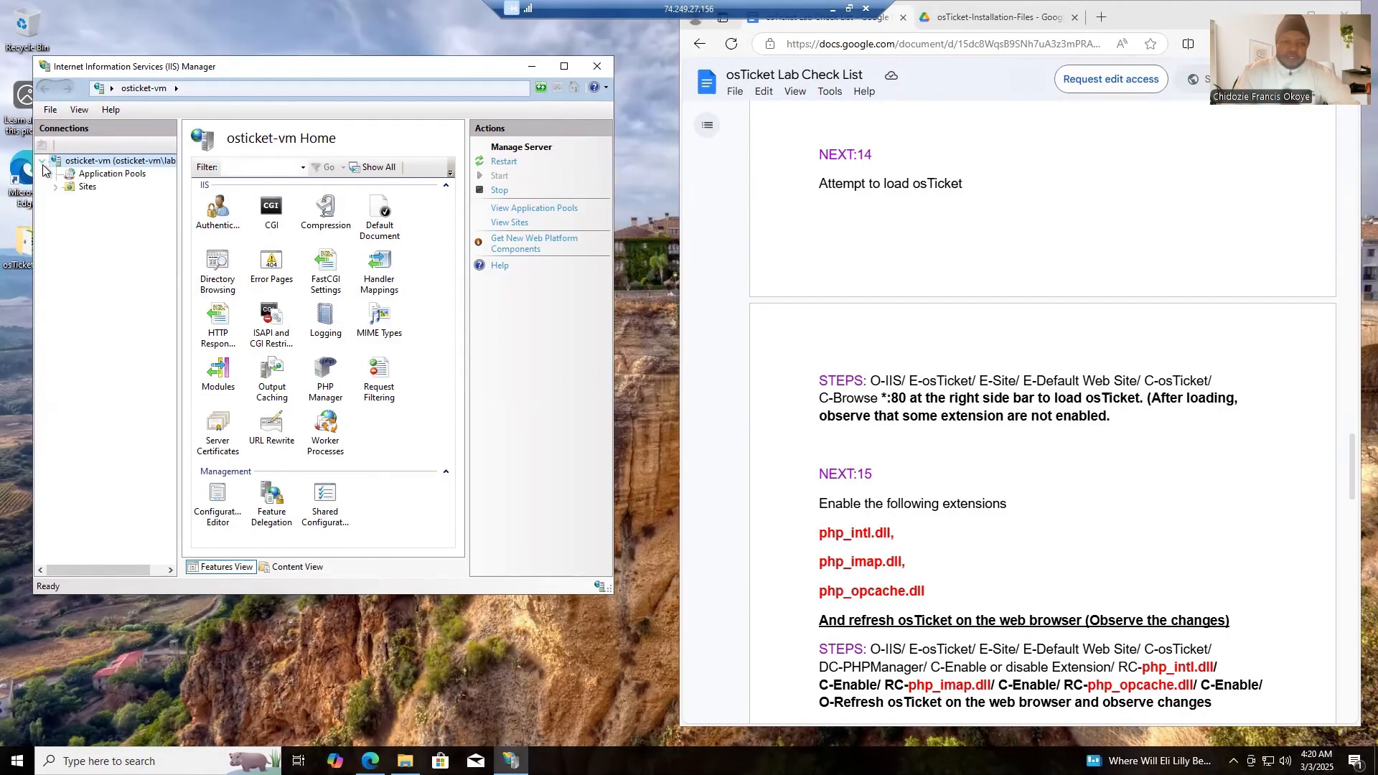
pyautogui.click(56, 190)
pyautogui.click(70, 201)
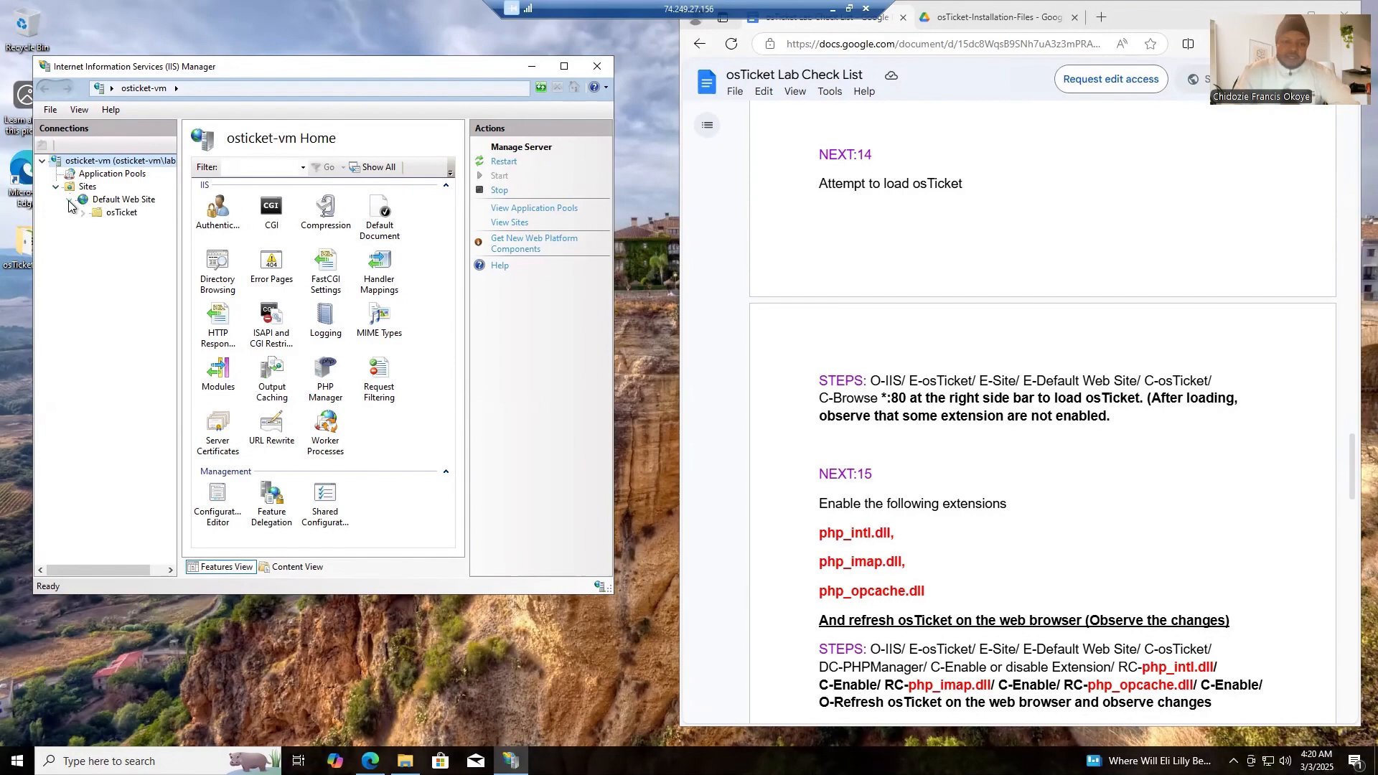
pyautogui.click(111, 217)
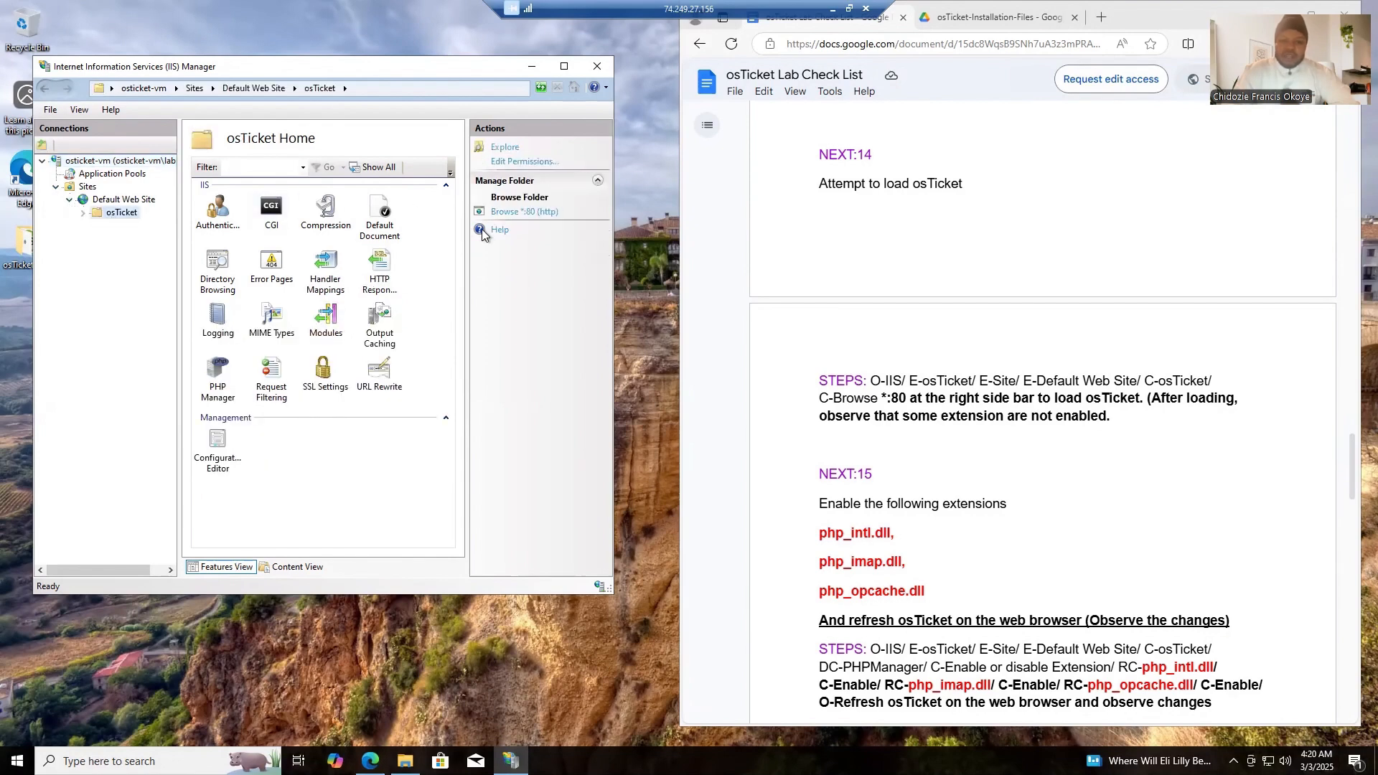
pyautogui.click(526, 213)
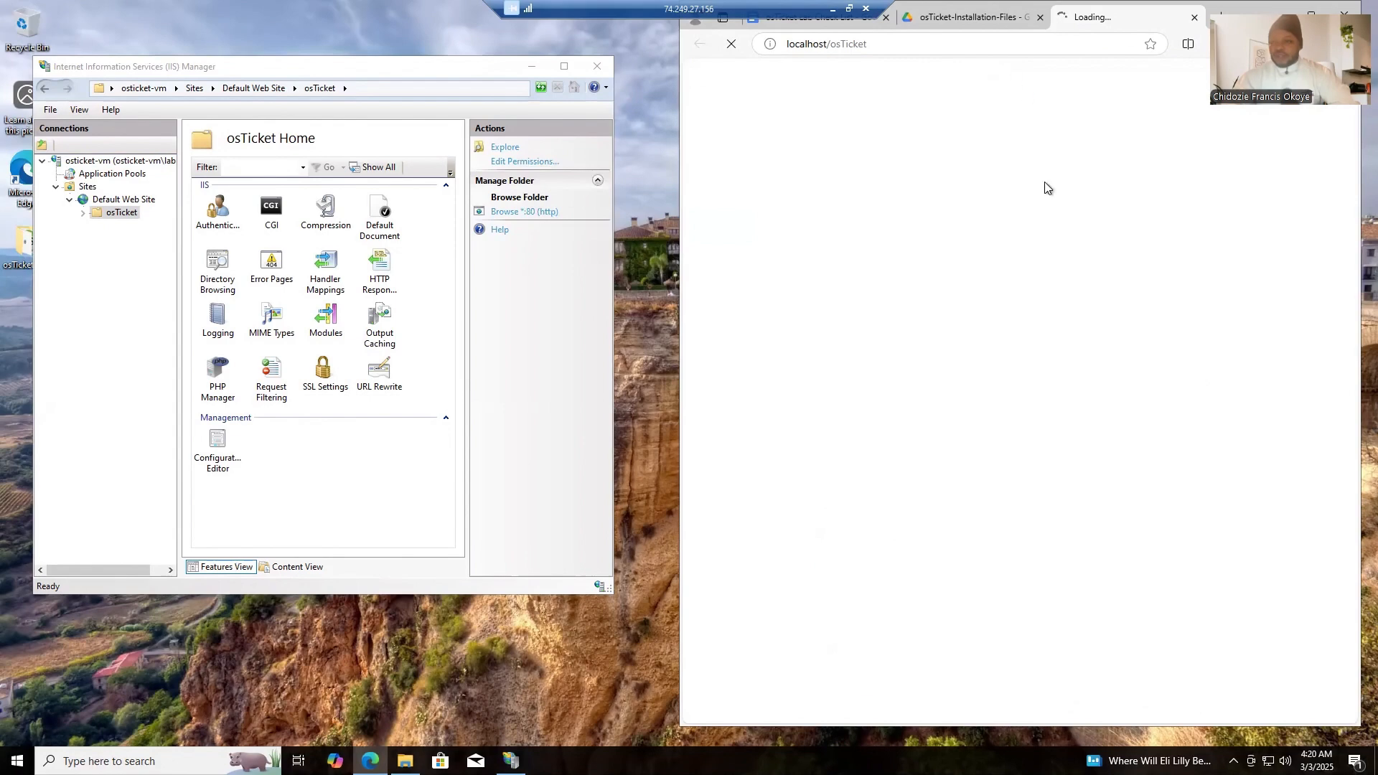
# - Close the osTicket-Installation-Files page in the browser and return to the checklist at NEXT:15 and NEXT:16
pyautogui.click(974, 23)
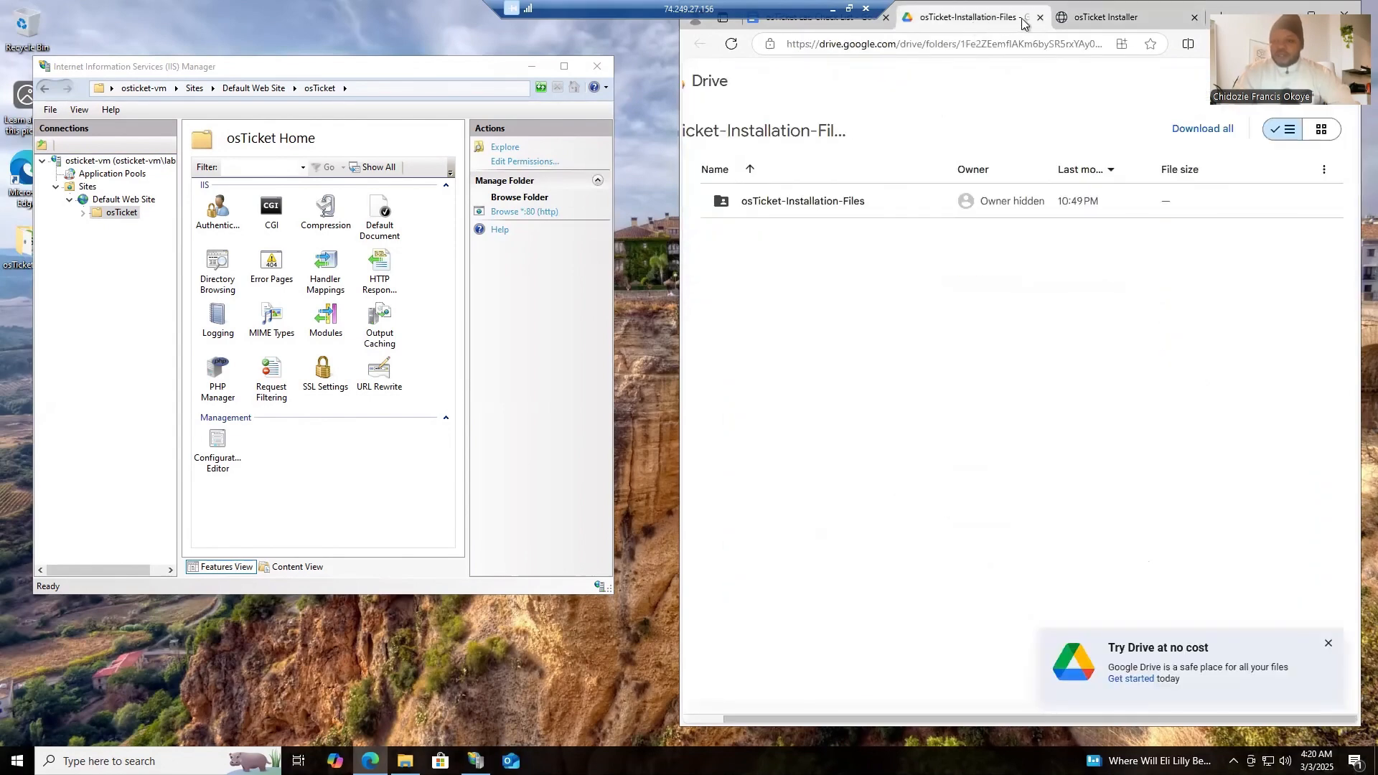
pyautogui.click(1039, 18)
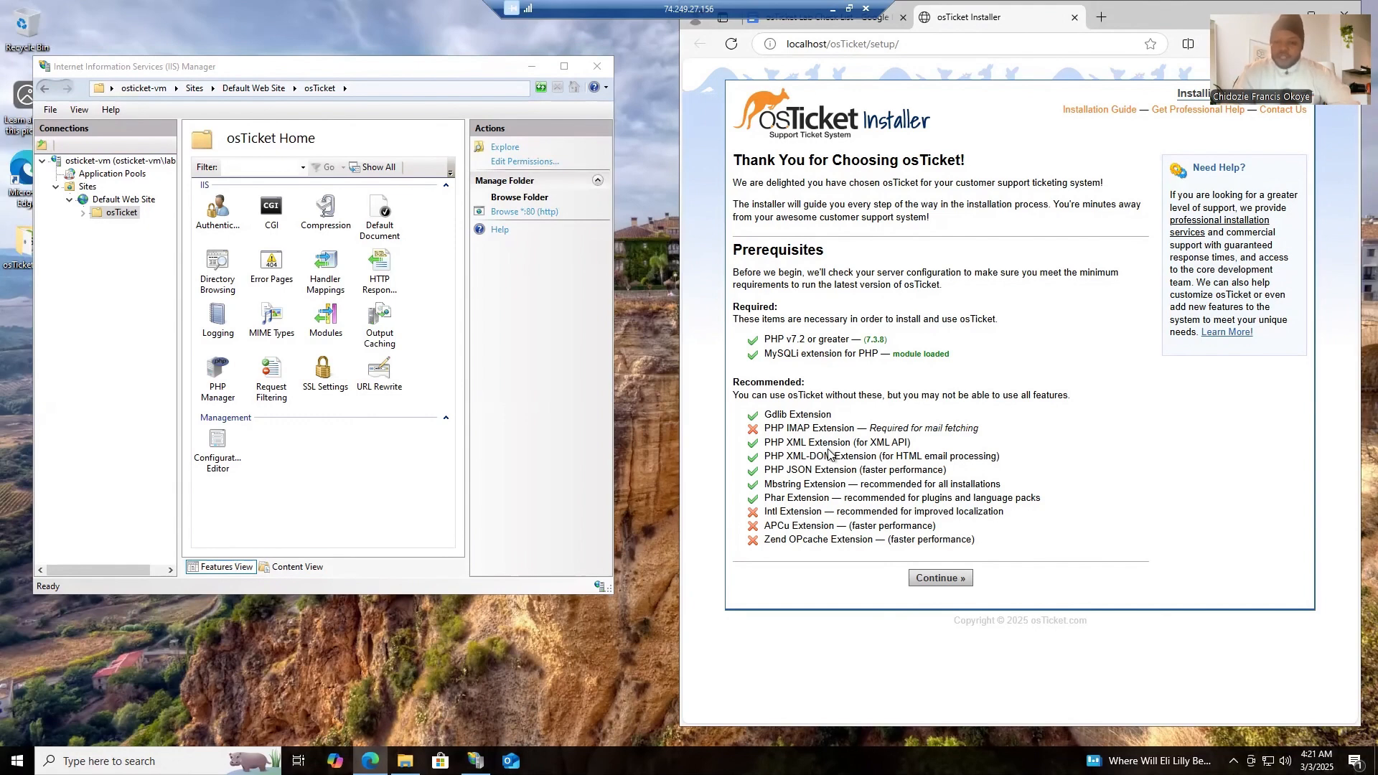
pyautogui.click(833, 19)
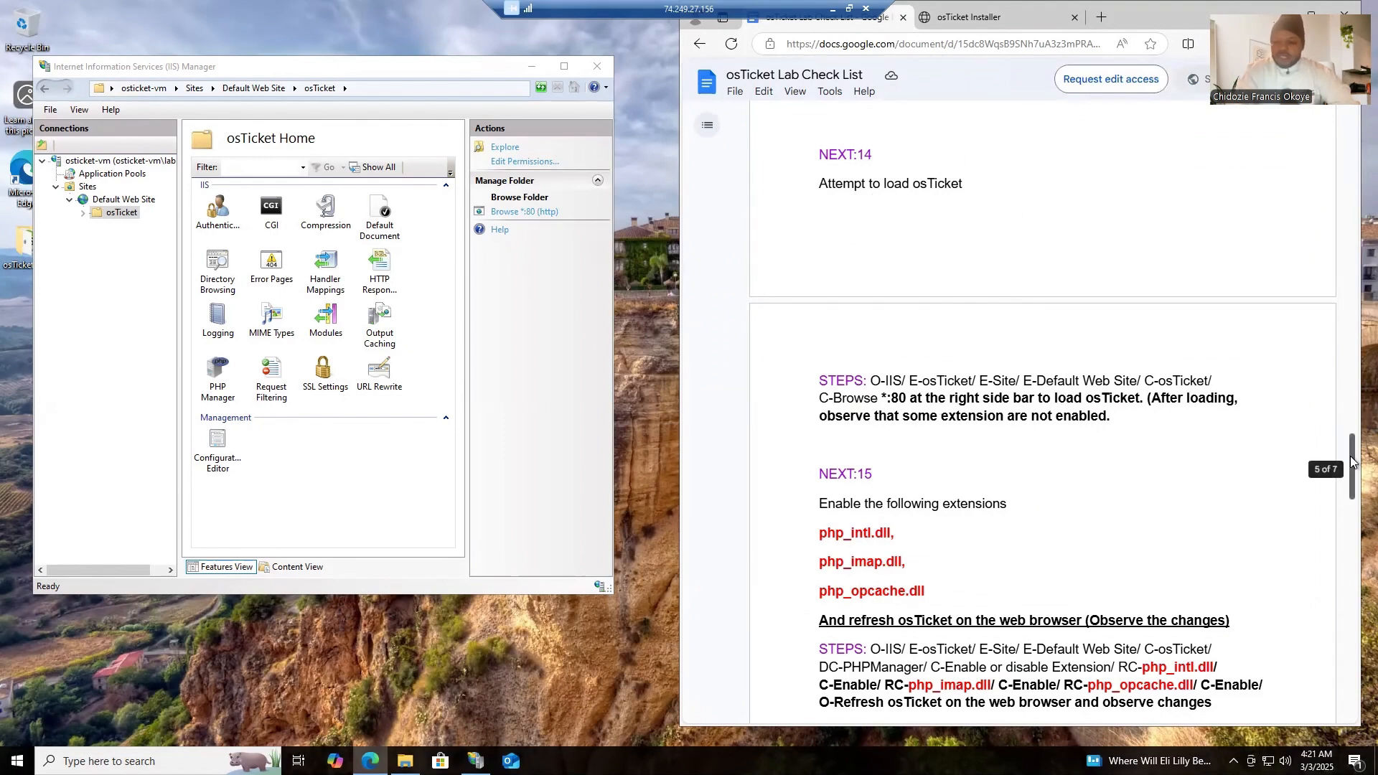
pyautogui.moveTo(1352, 462); pyautogui.dragTo(1353, 498)
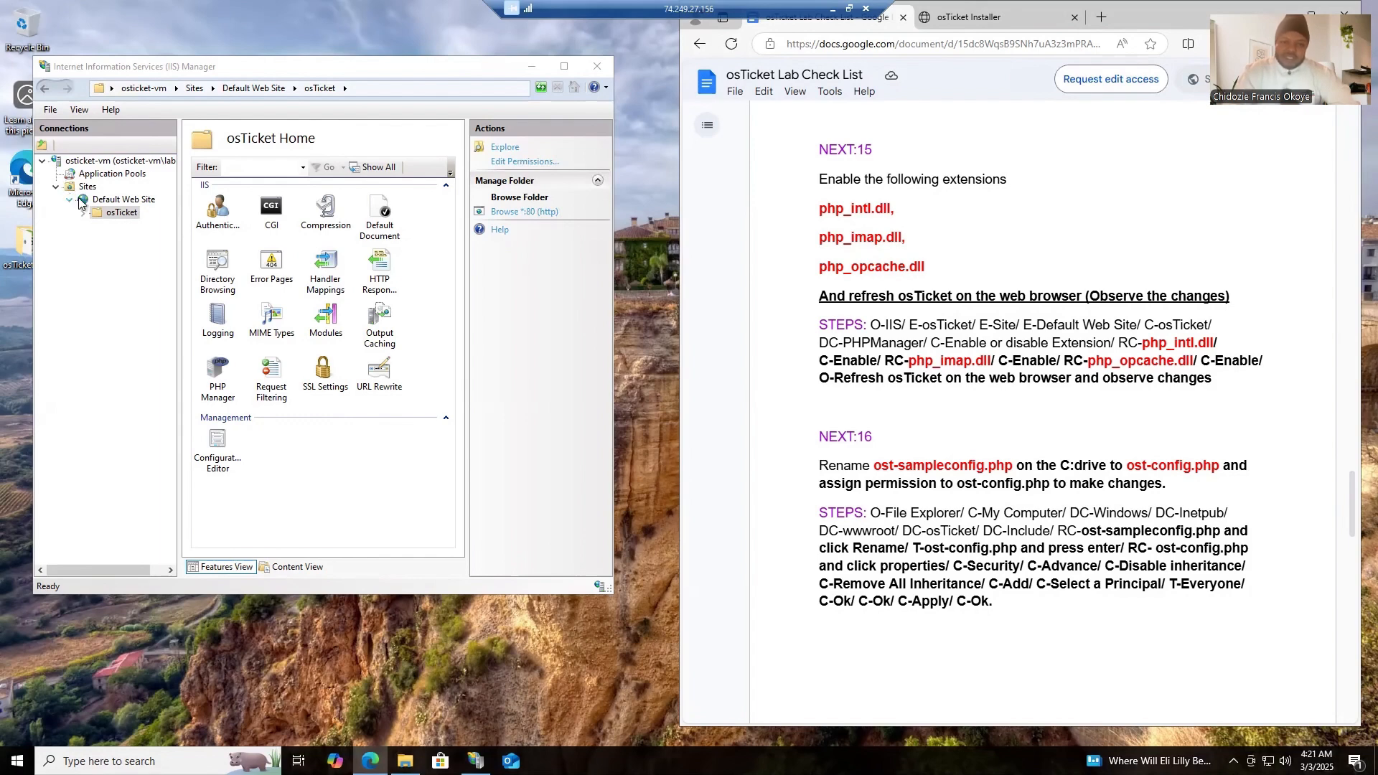
# - Open PHP Manager for the osTicket folder and bring up its list for enabling or disabling PHP extensions
pyautogui.click(122, 214)
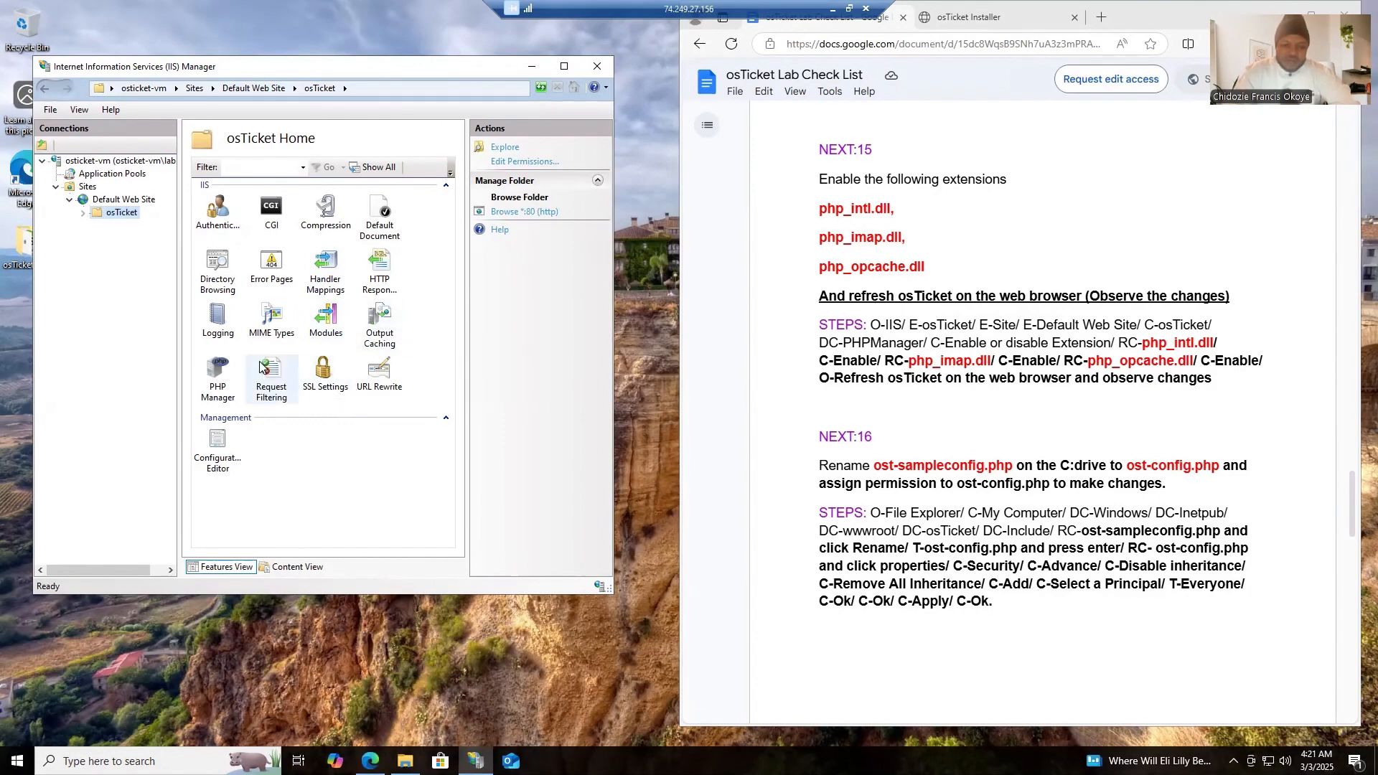
pyautogui.doubleClick(223, 377)
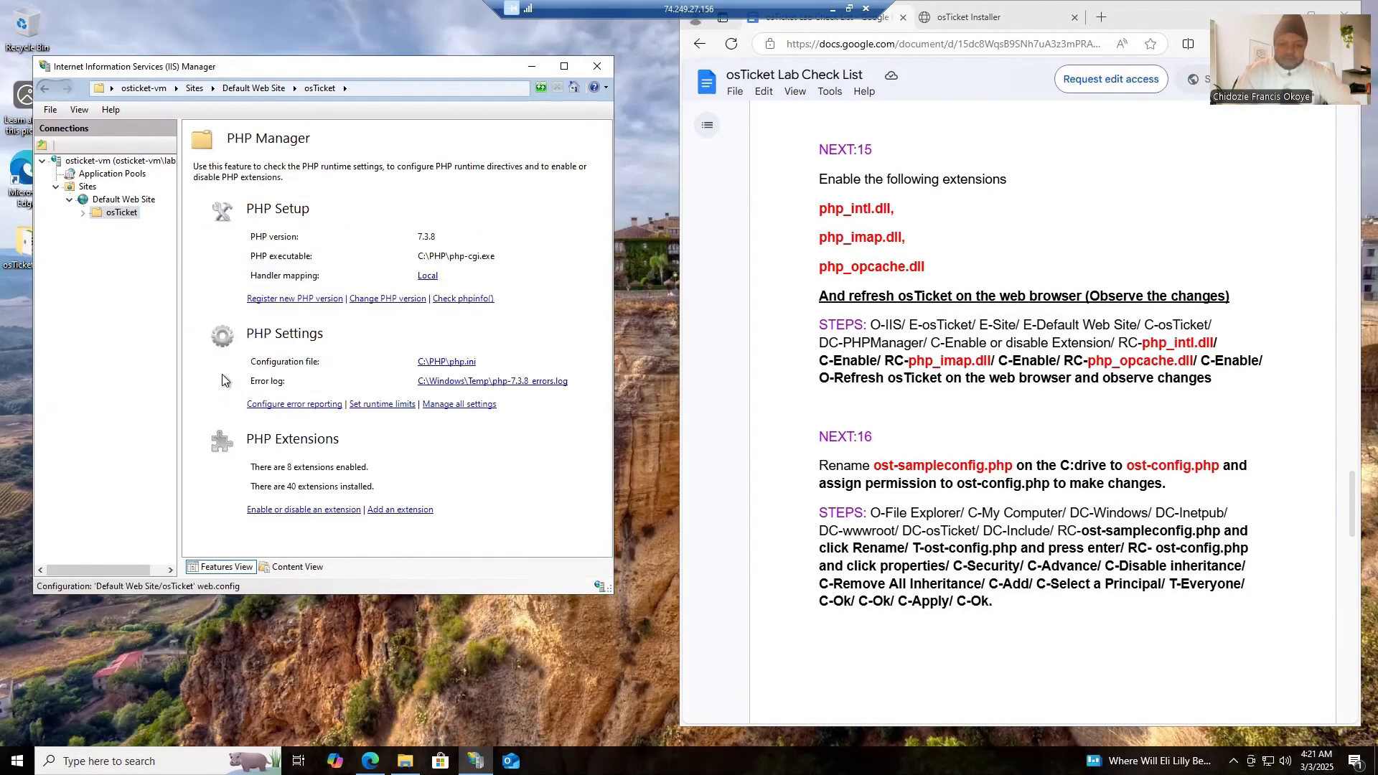
pyautogui.click(297, 510)
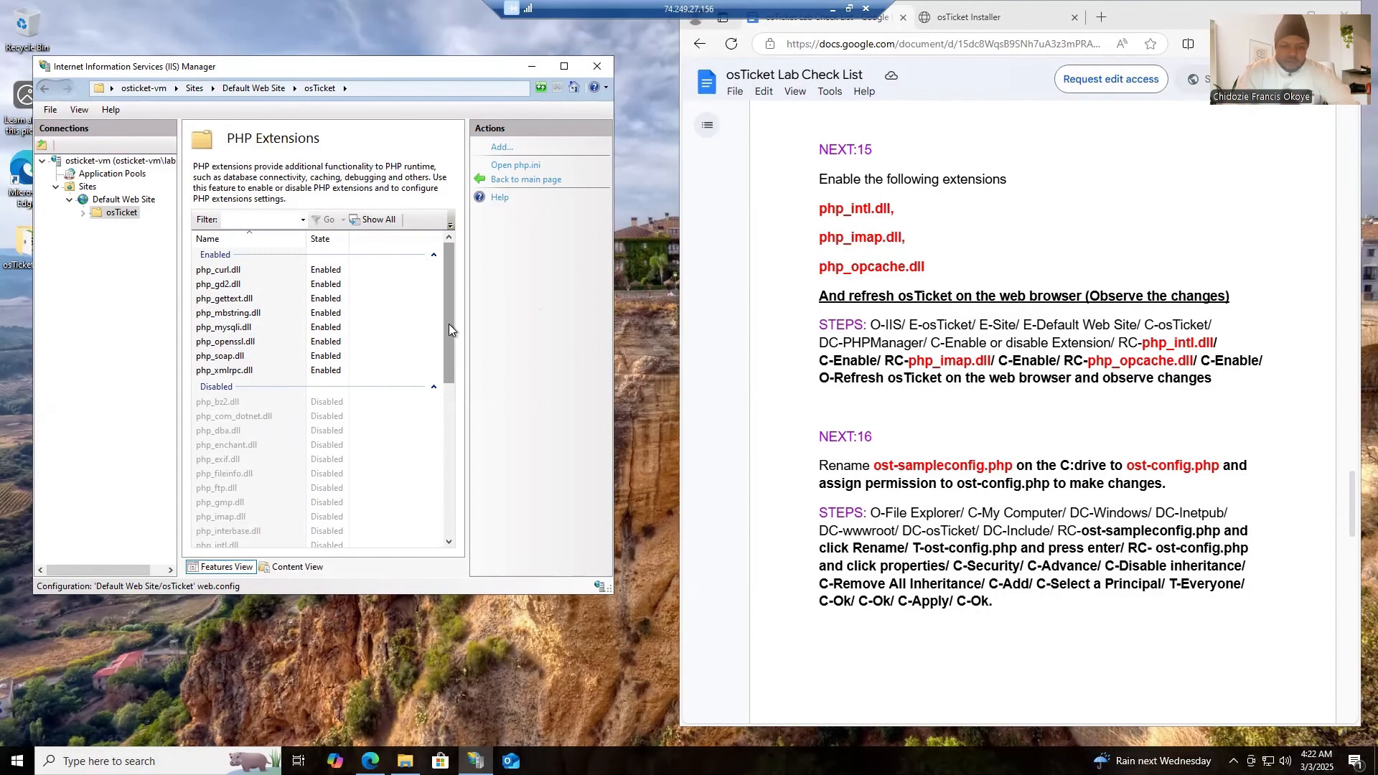
# - Enable the php_intl.dll, php_imap.dll and php_opcache.dll extensions for the osTicket folder
pyautogui.moveTo(449, 325); pyautogui.dragTo(451, 377)
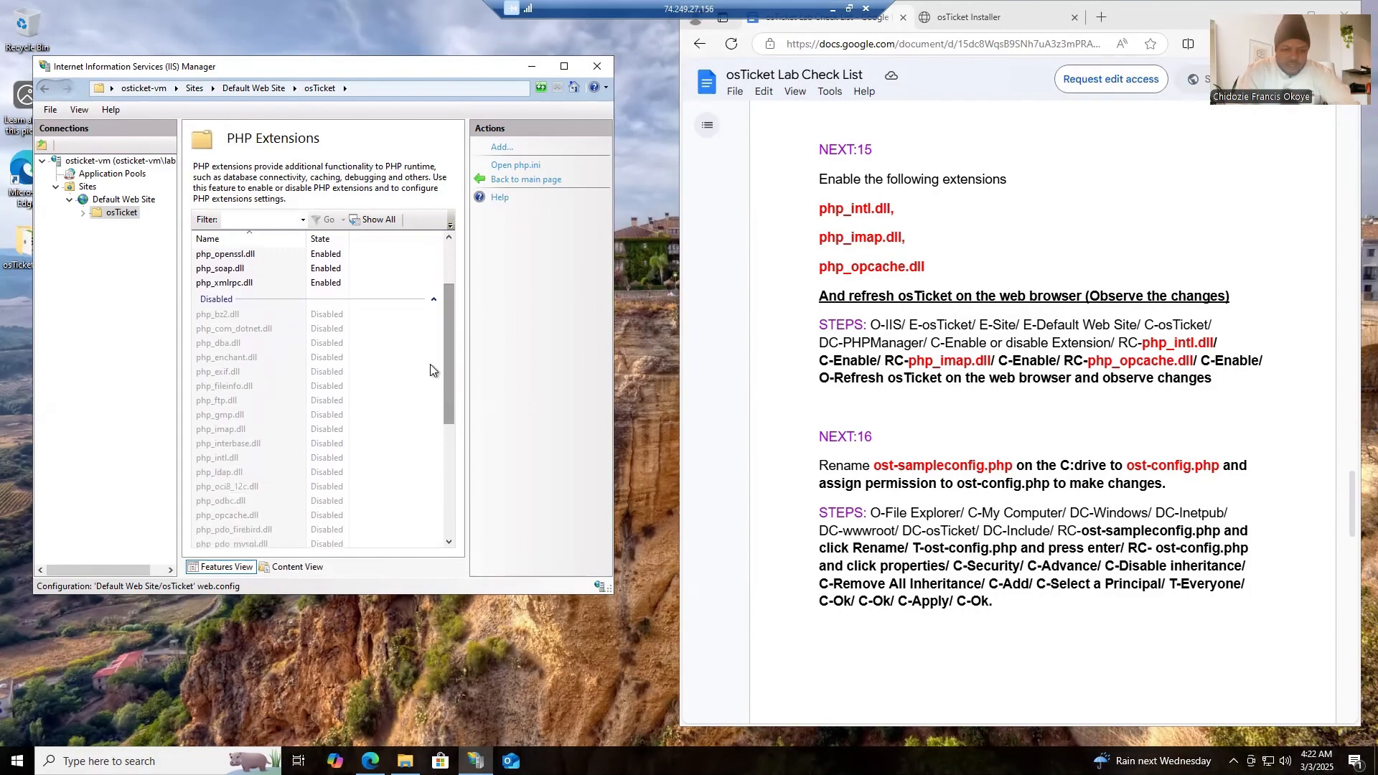
pyautogui.click(227, 458)
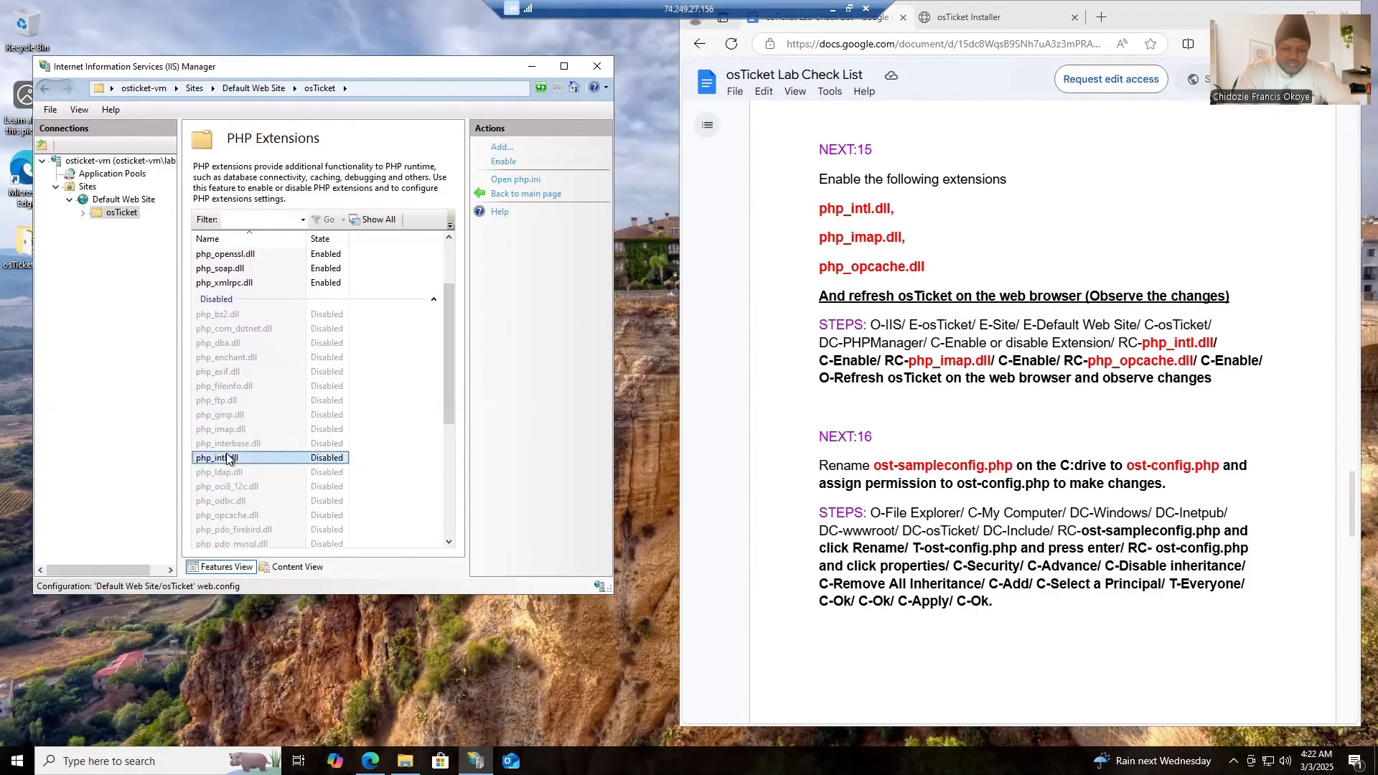
pyautogui.rightClick(227, 458)
pyautogui.click(255, 479)
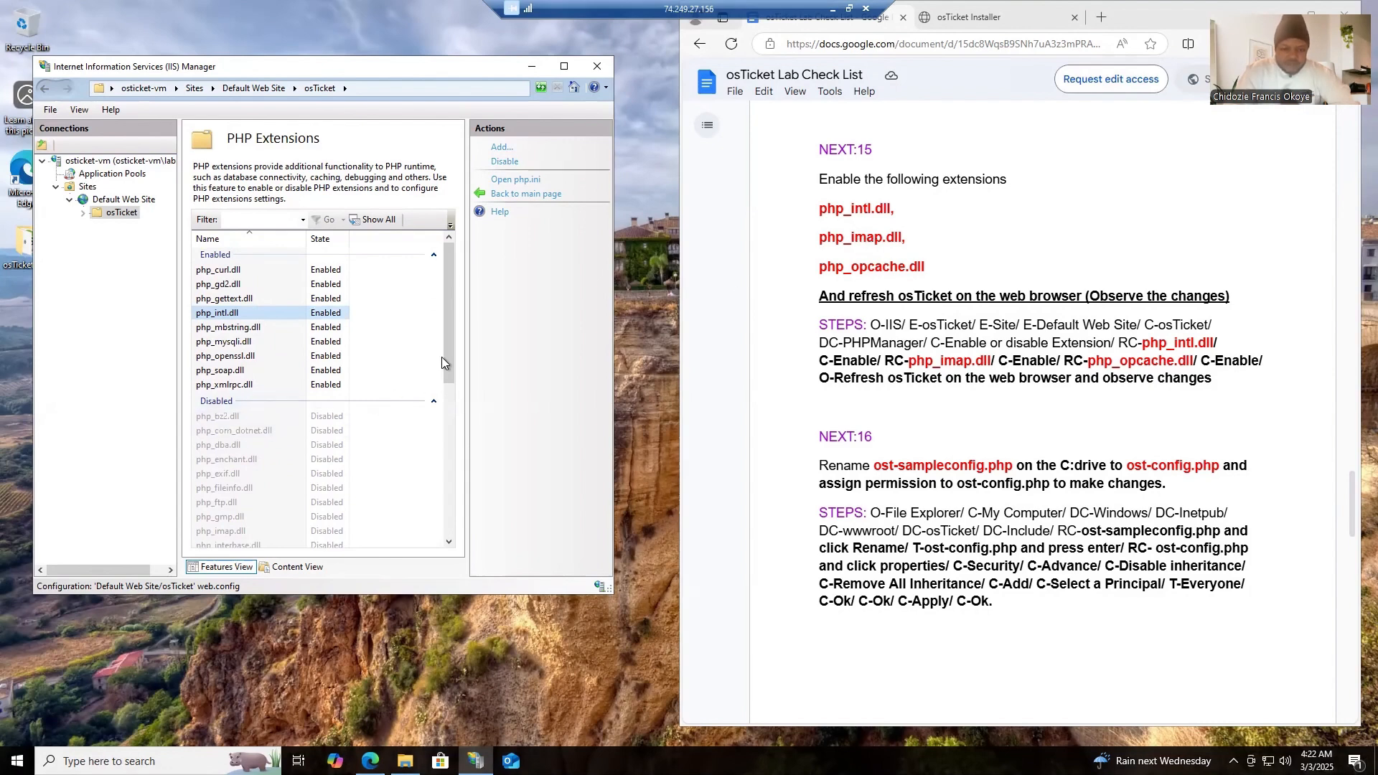
pyautogui.moveTo(446, 364); pyautogui.dragTo(446, 366)
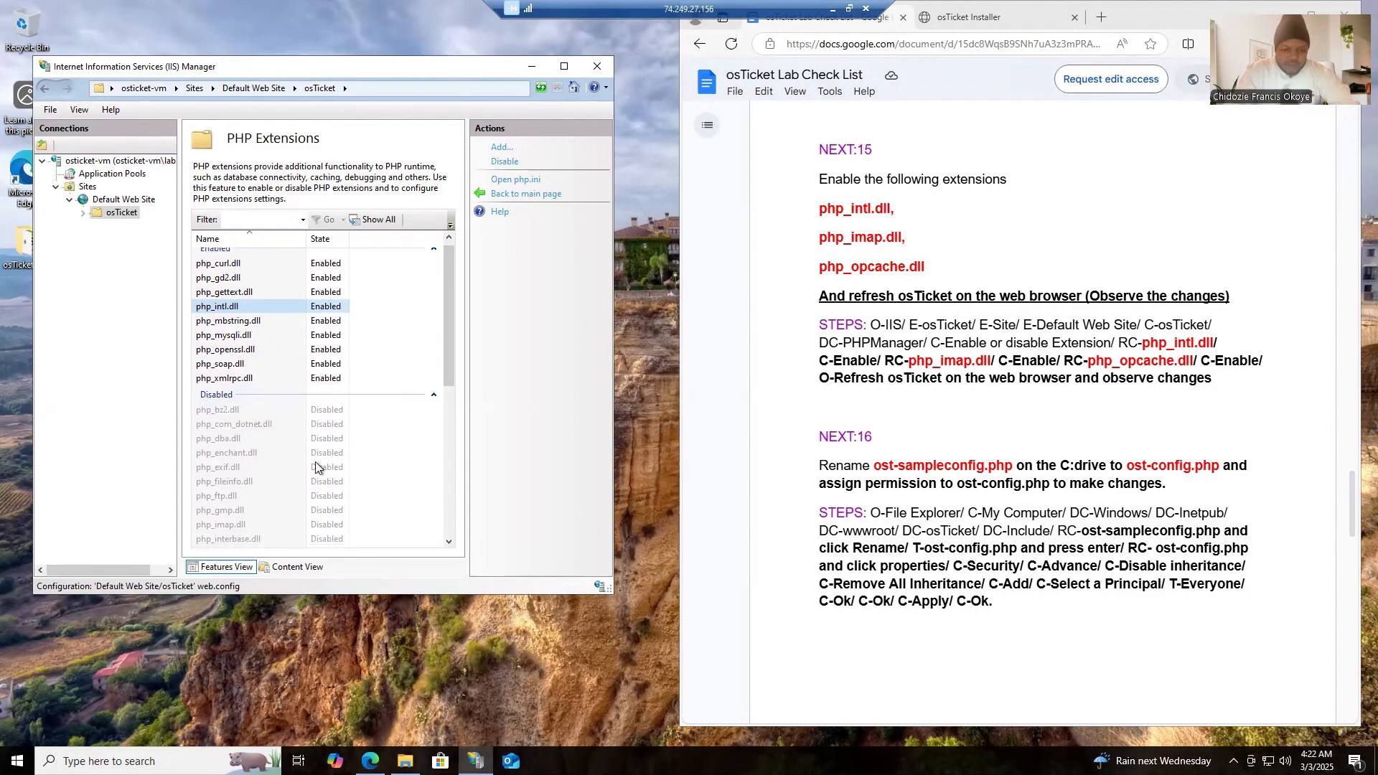
pyautogui.rightClick(234, 523)
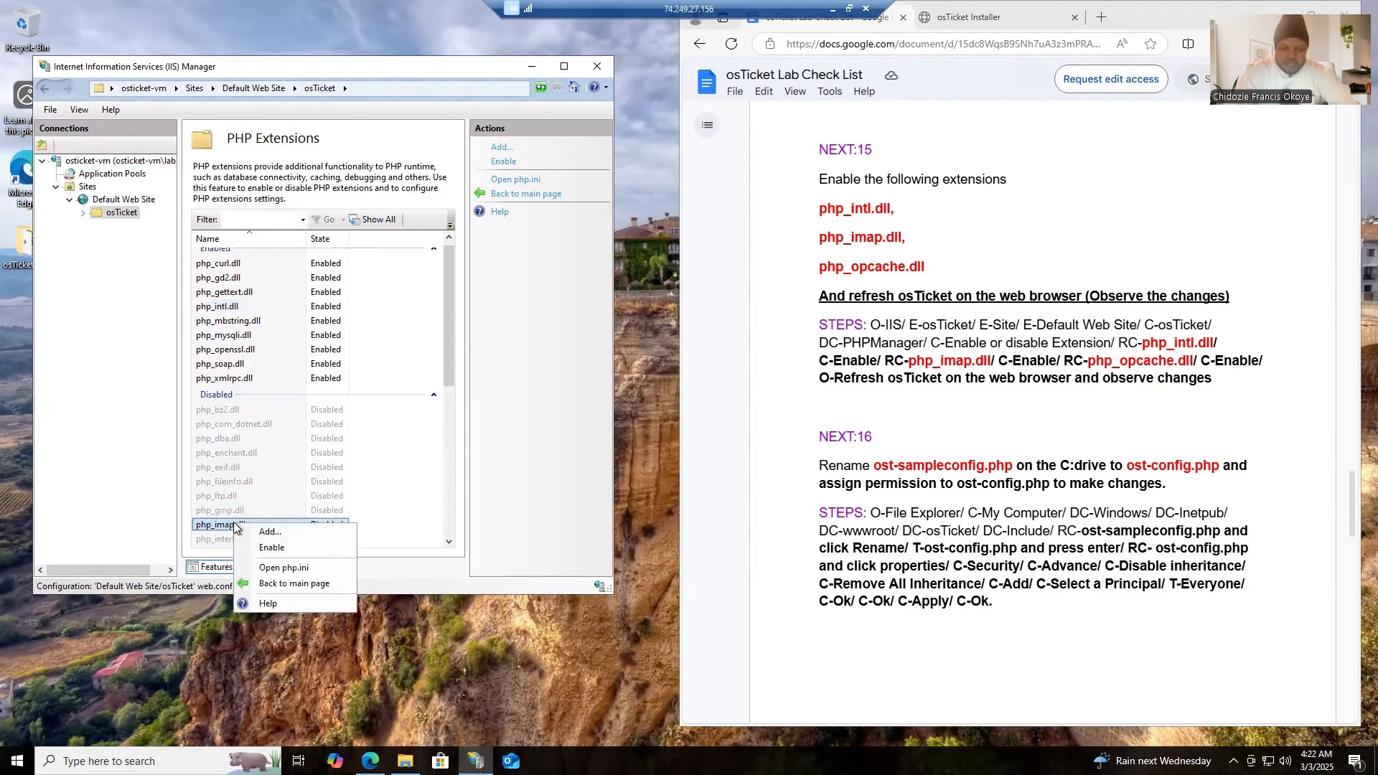
pyautogui.click(269, 549)
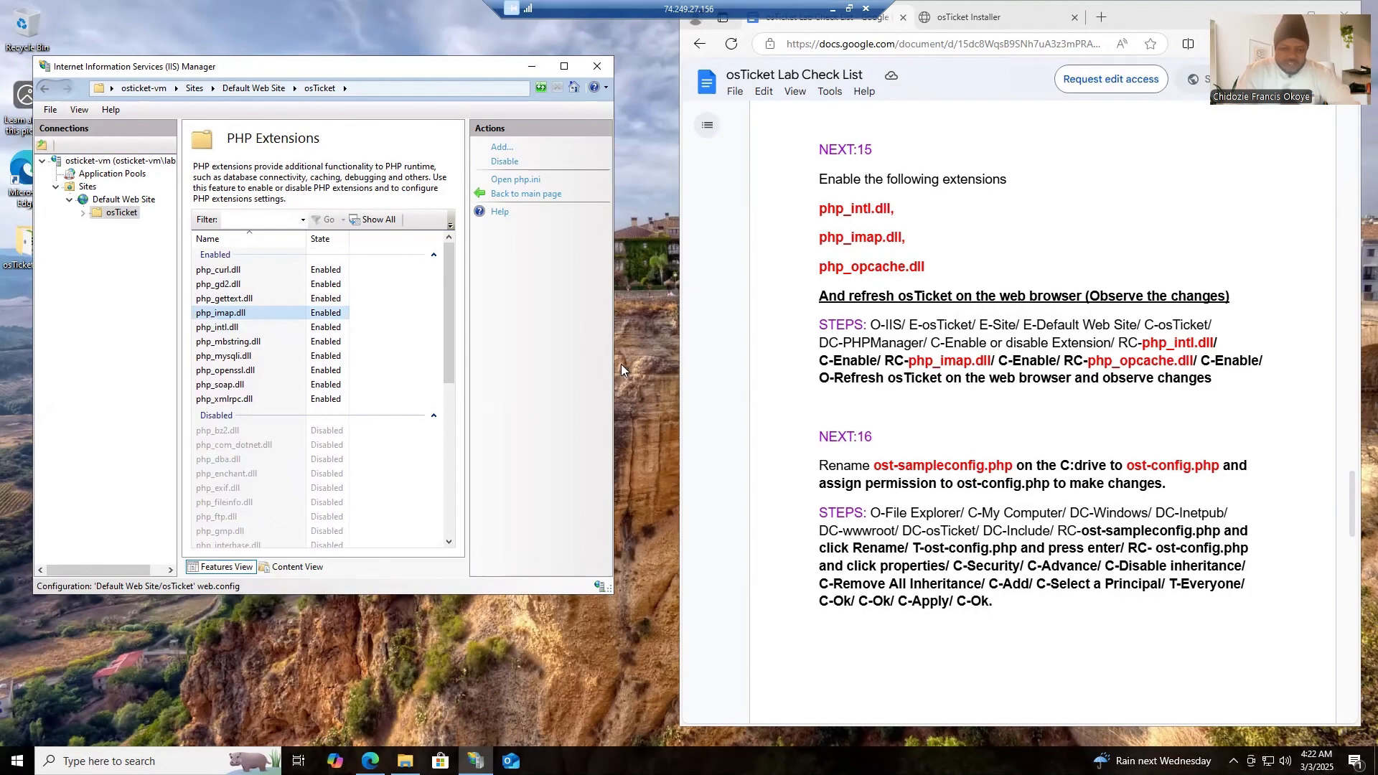
pyautogui.moveTo(450, 369); pyautogui.dragTo(450, 425)
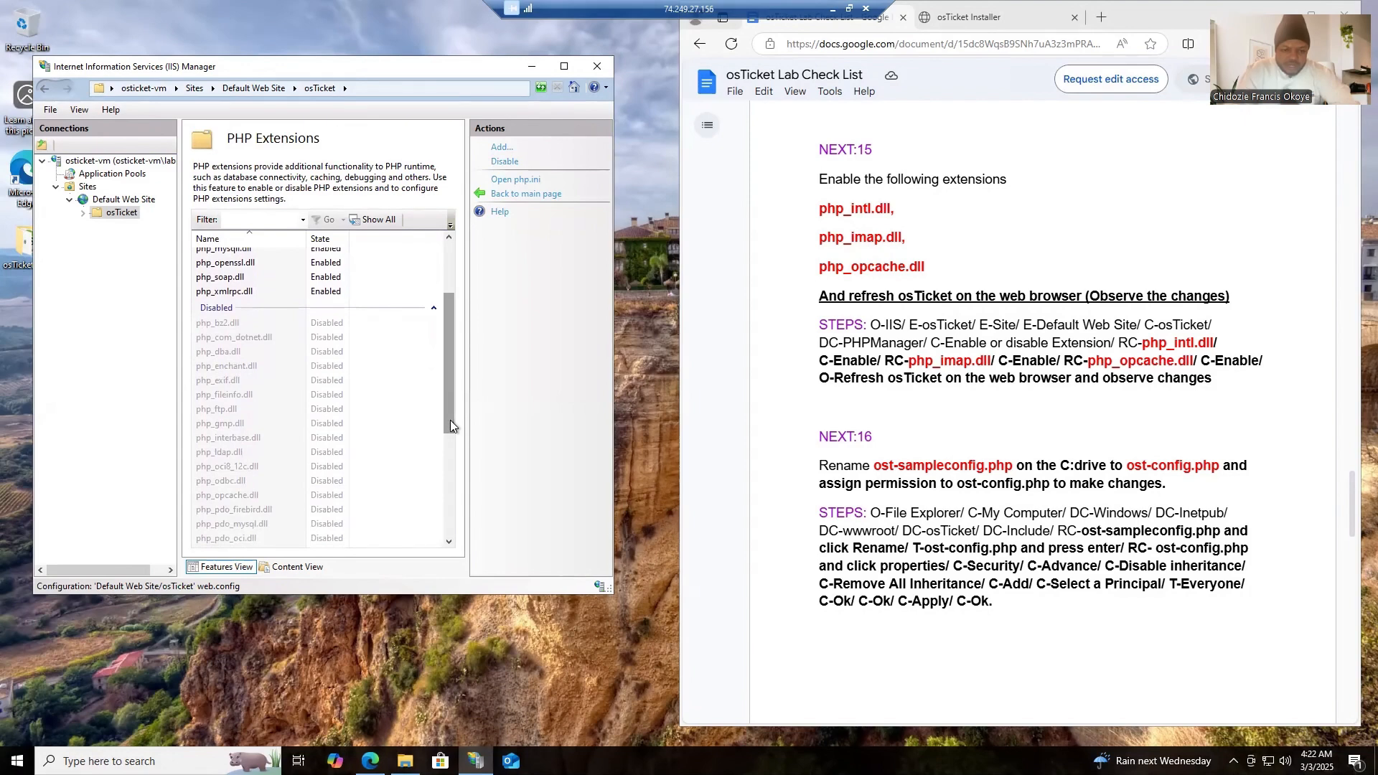
pyautogui.rightClick(226, 501)
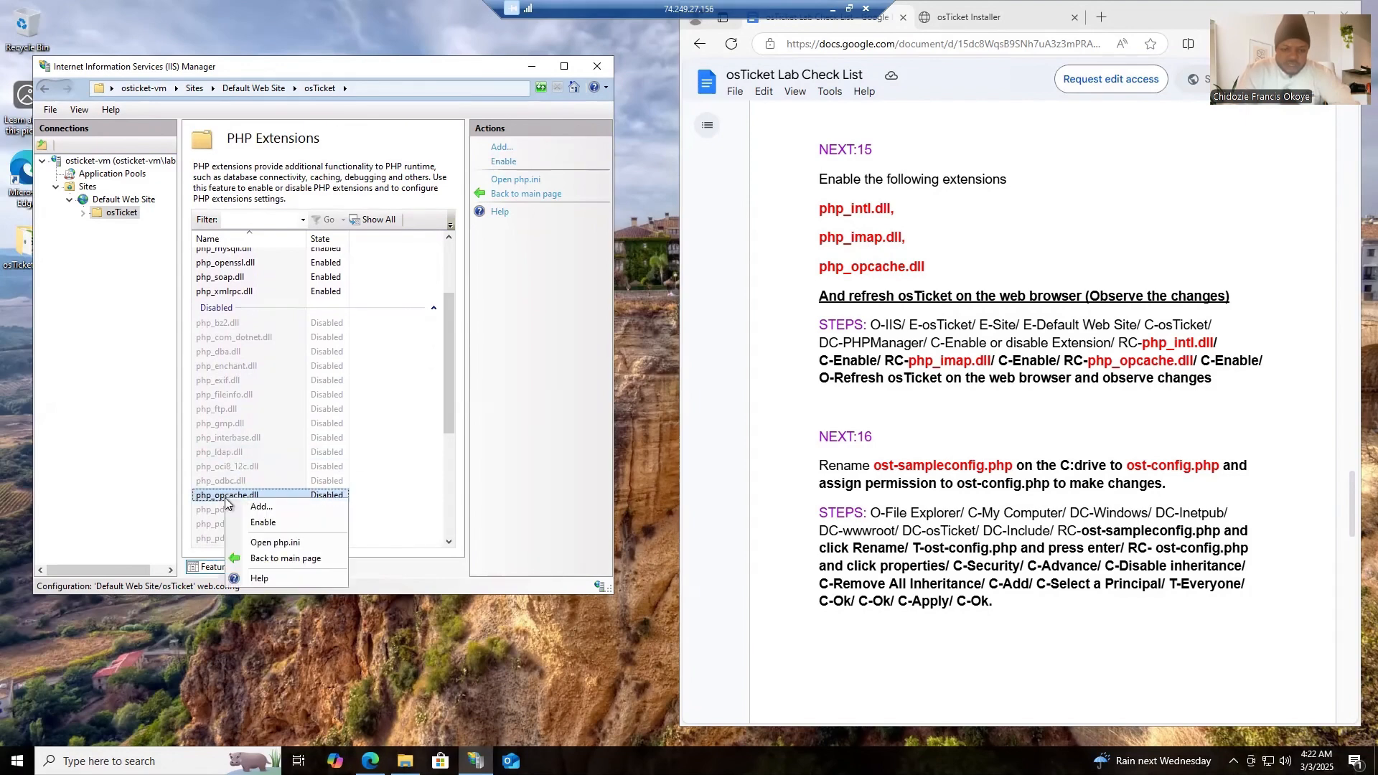
pyautogui.click(256, 519)
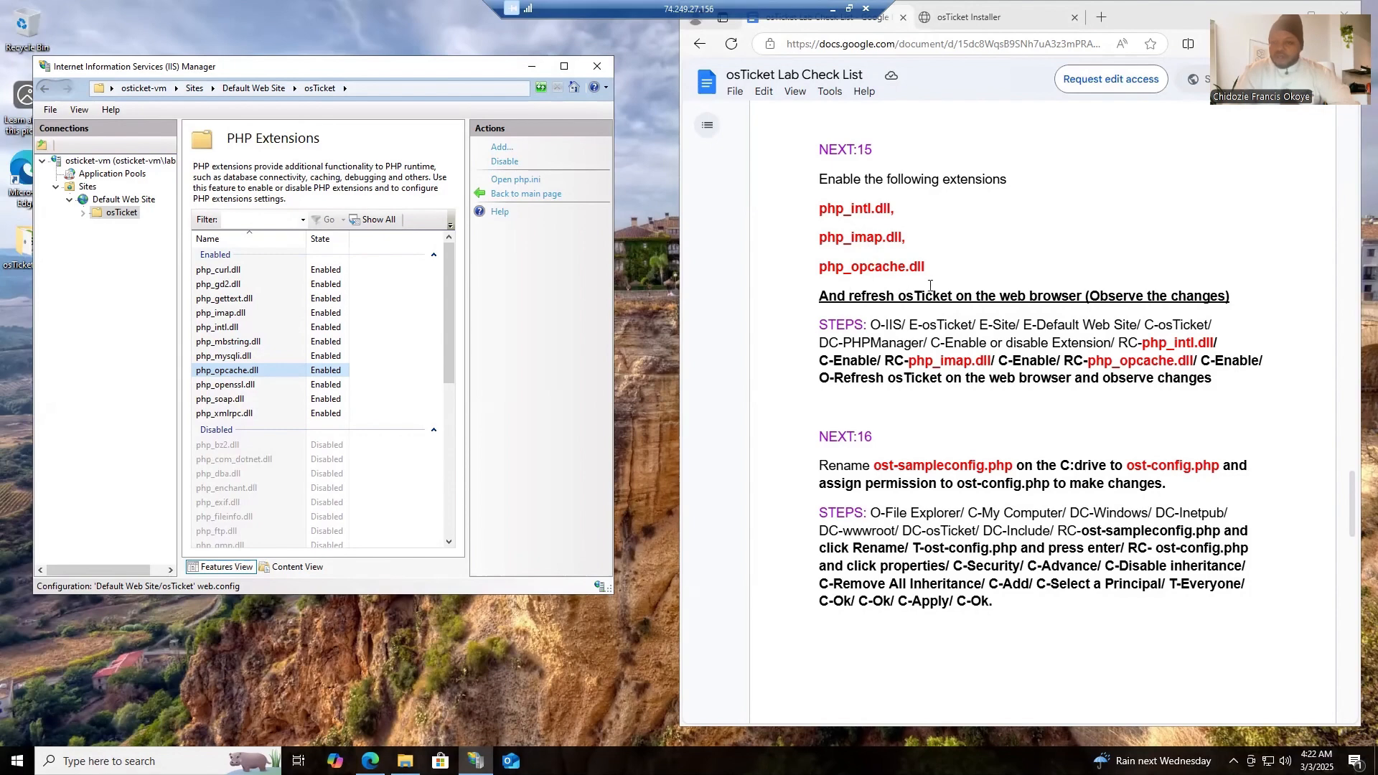
# - Reload the osTicket Installer page at localhost/osTicket/setup/ to recheck its prerequisites
pyautogui.click(976, 17)
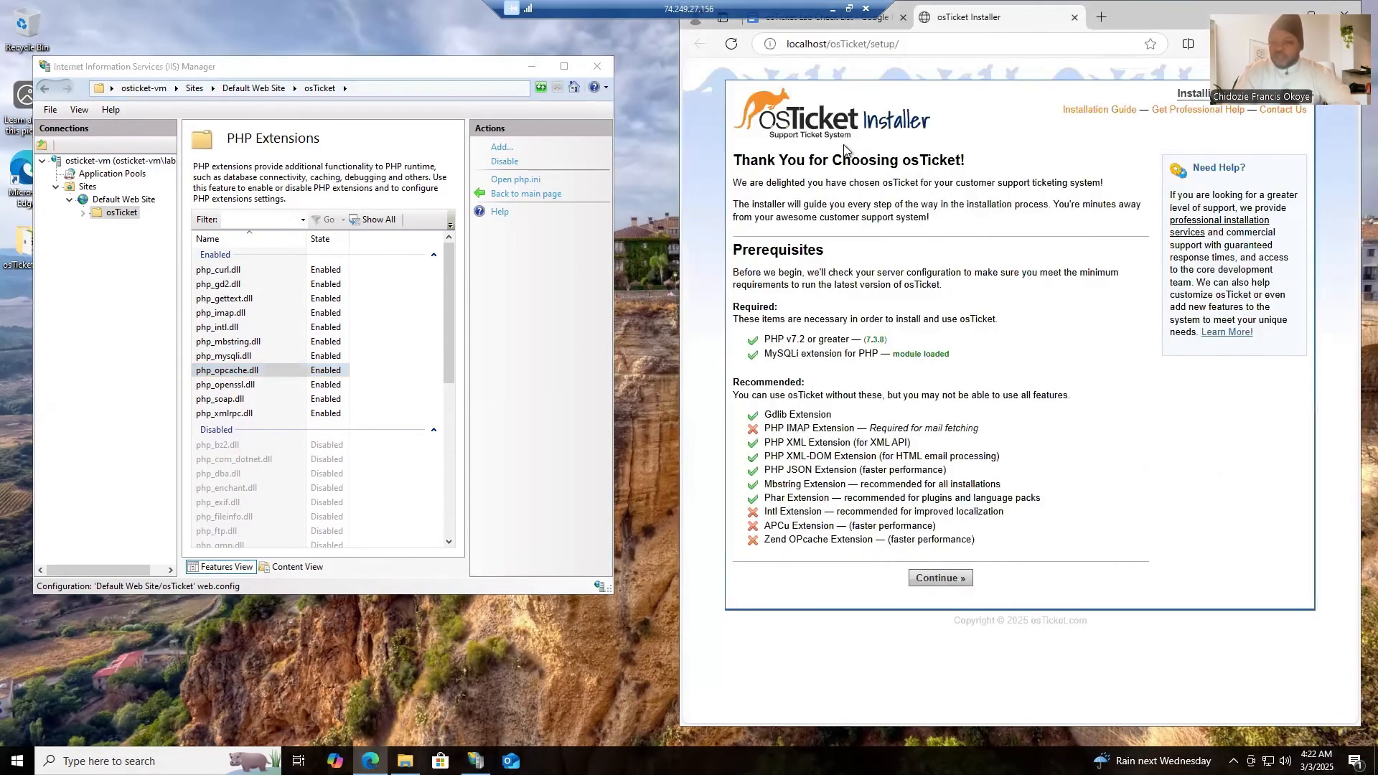
pyautogui.click(727, 52)
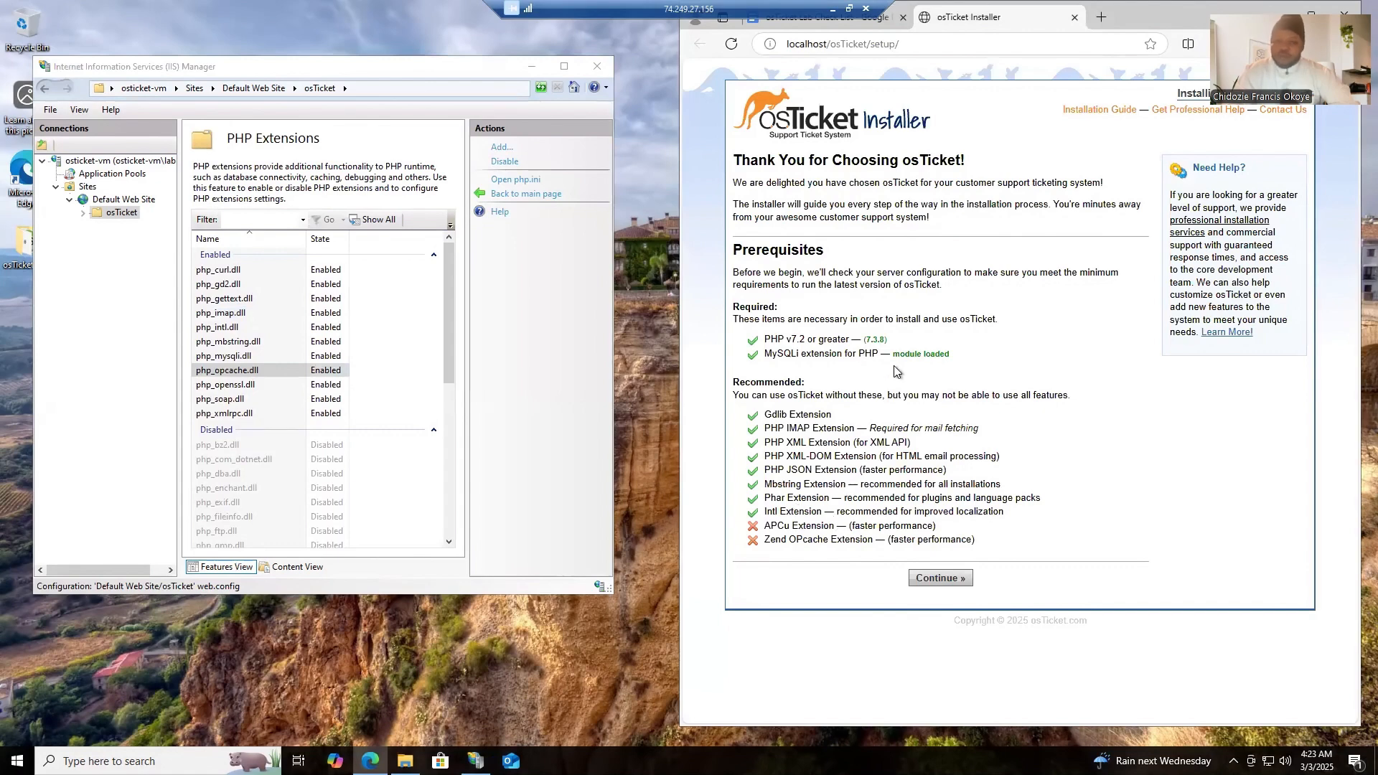
# - Return to the osTicket Lab Check List at NEXT:16 and open File Explorer
pyautogui.click(851, 18)
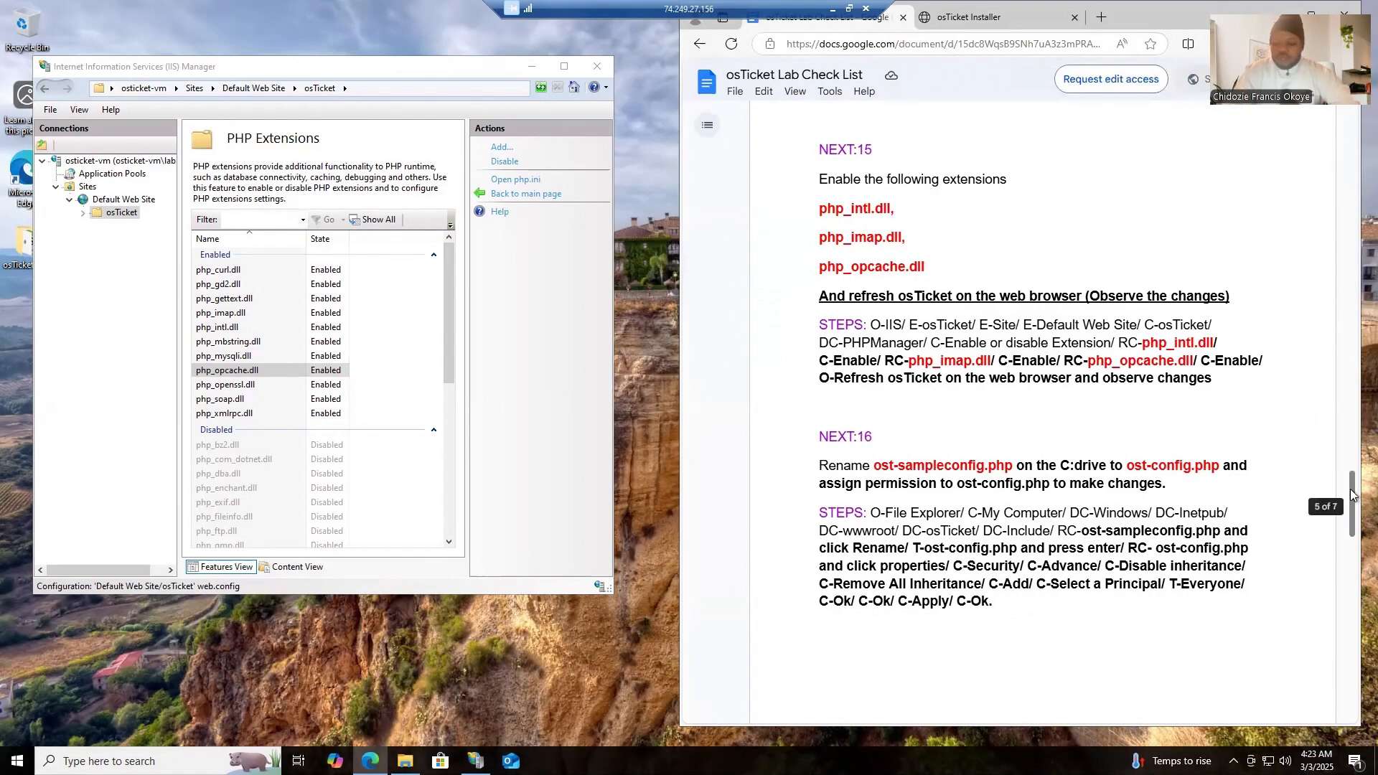
pyautogui.moveTo(1353, 496); pyautogui.dragTo(1352, 529)
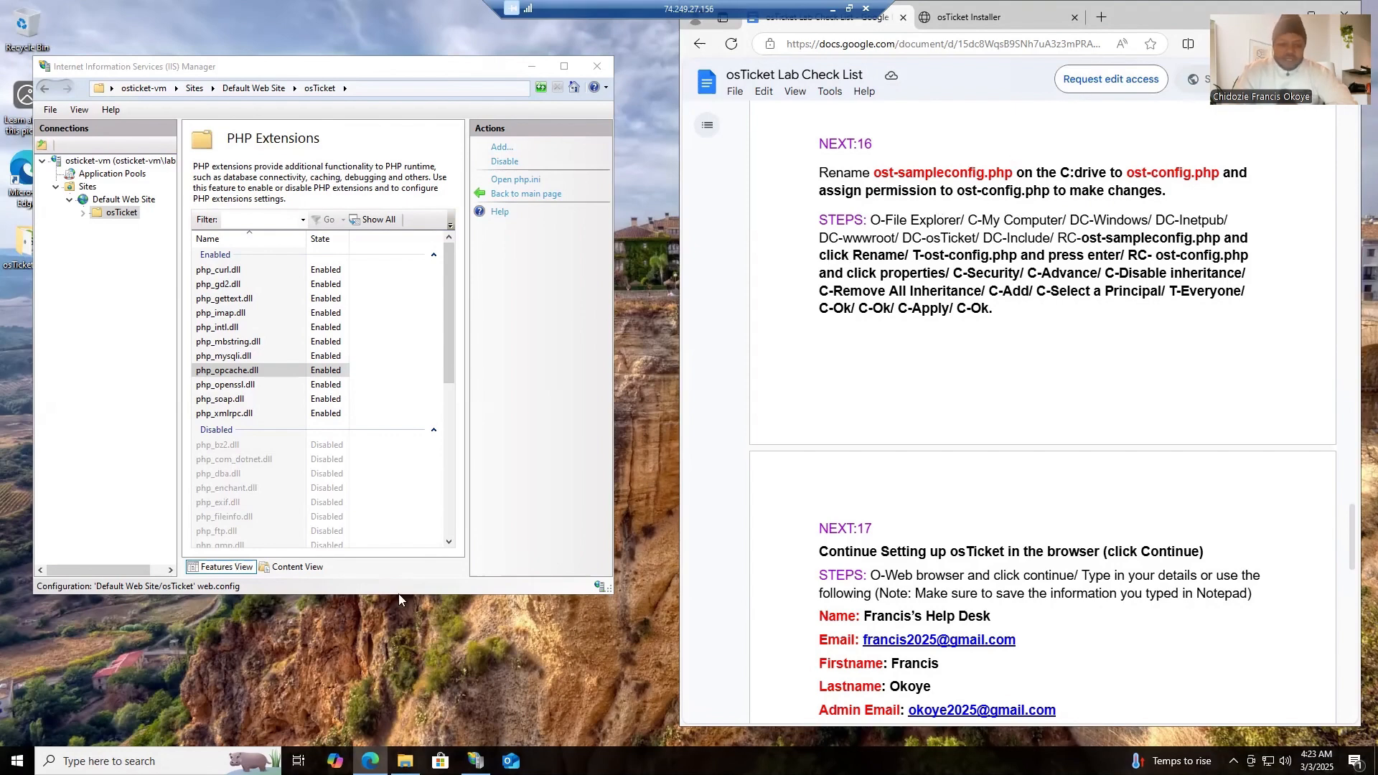
pyautogui.press('super+s')
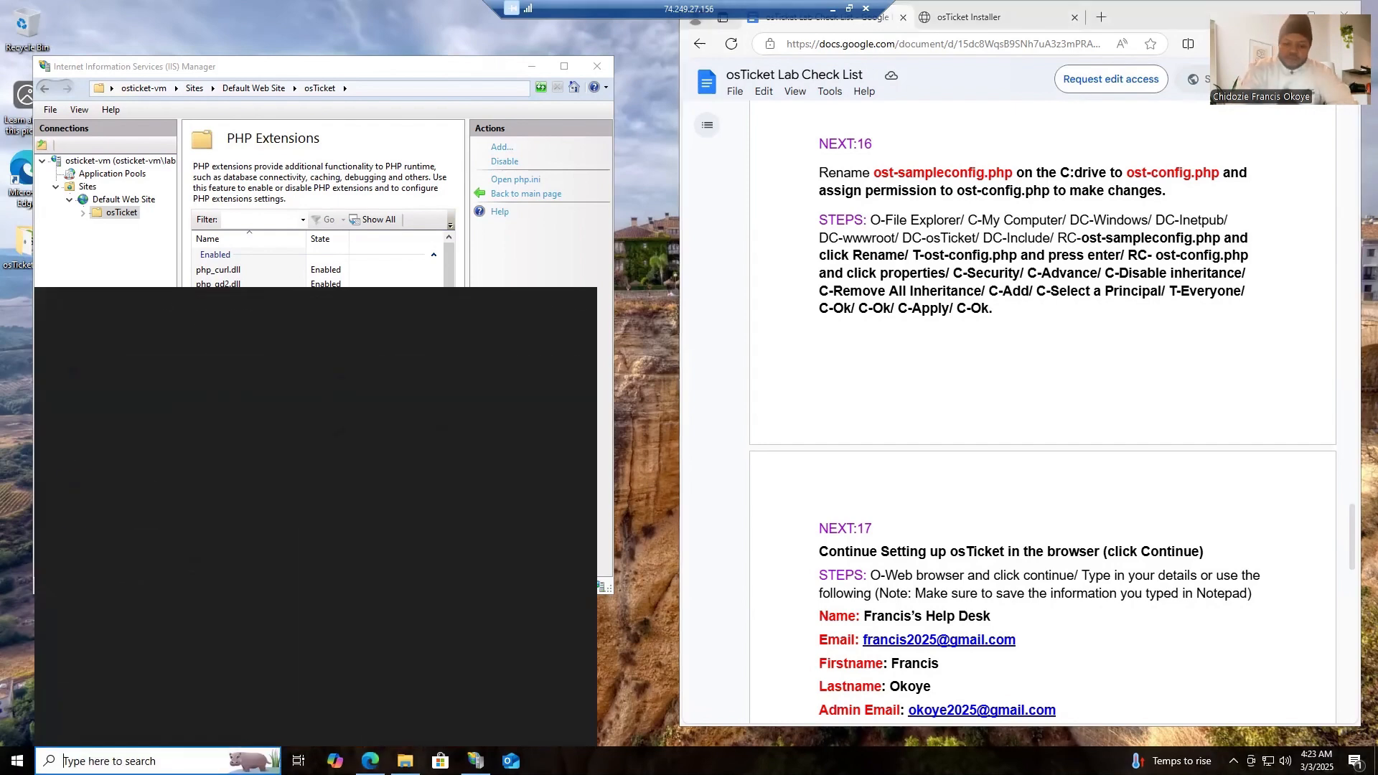
pyautogui.write('file')
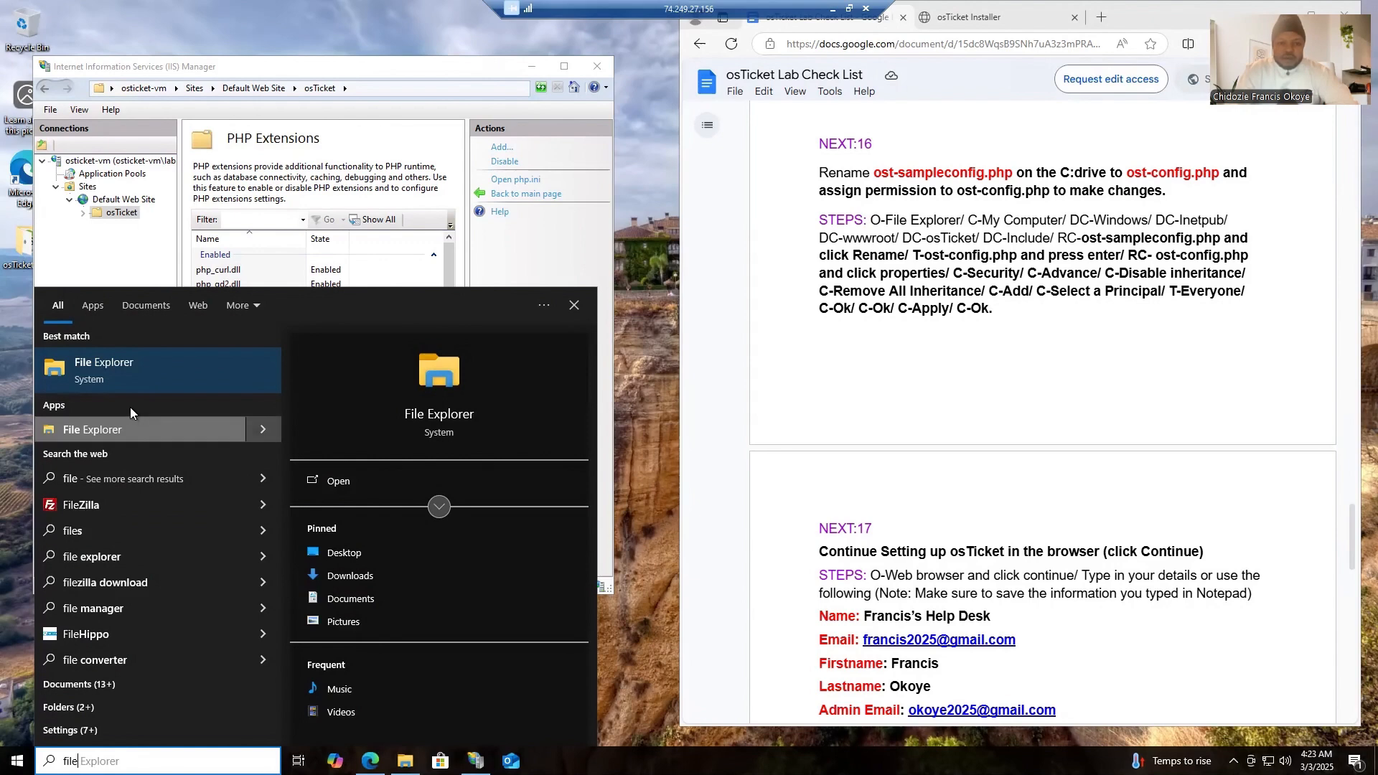
pyautogui.click(131, 381)
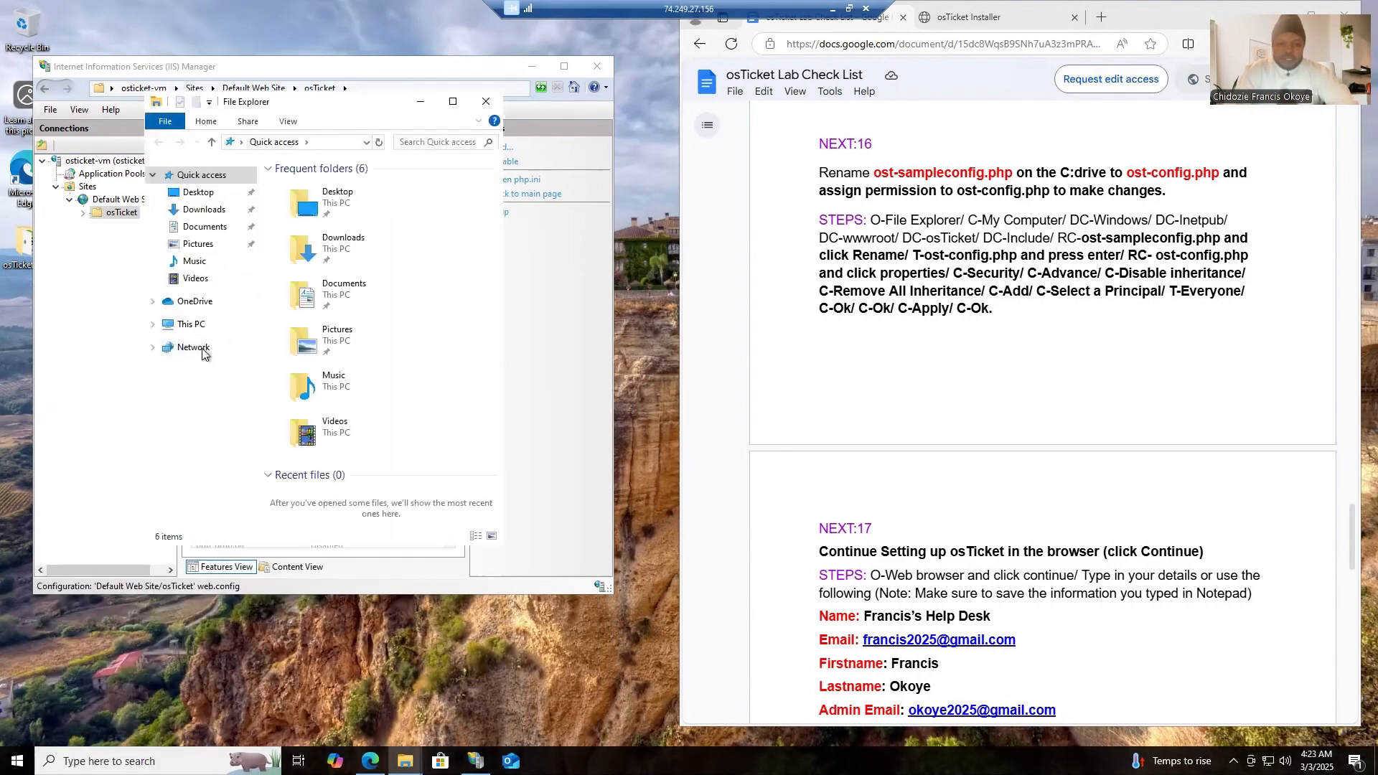
pyautogui.click(188, 324)
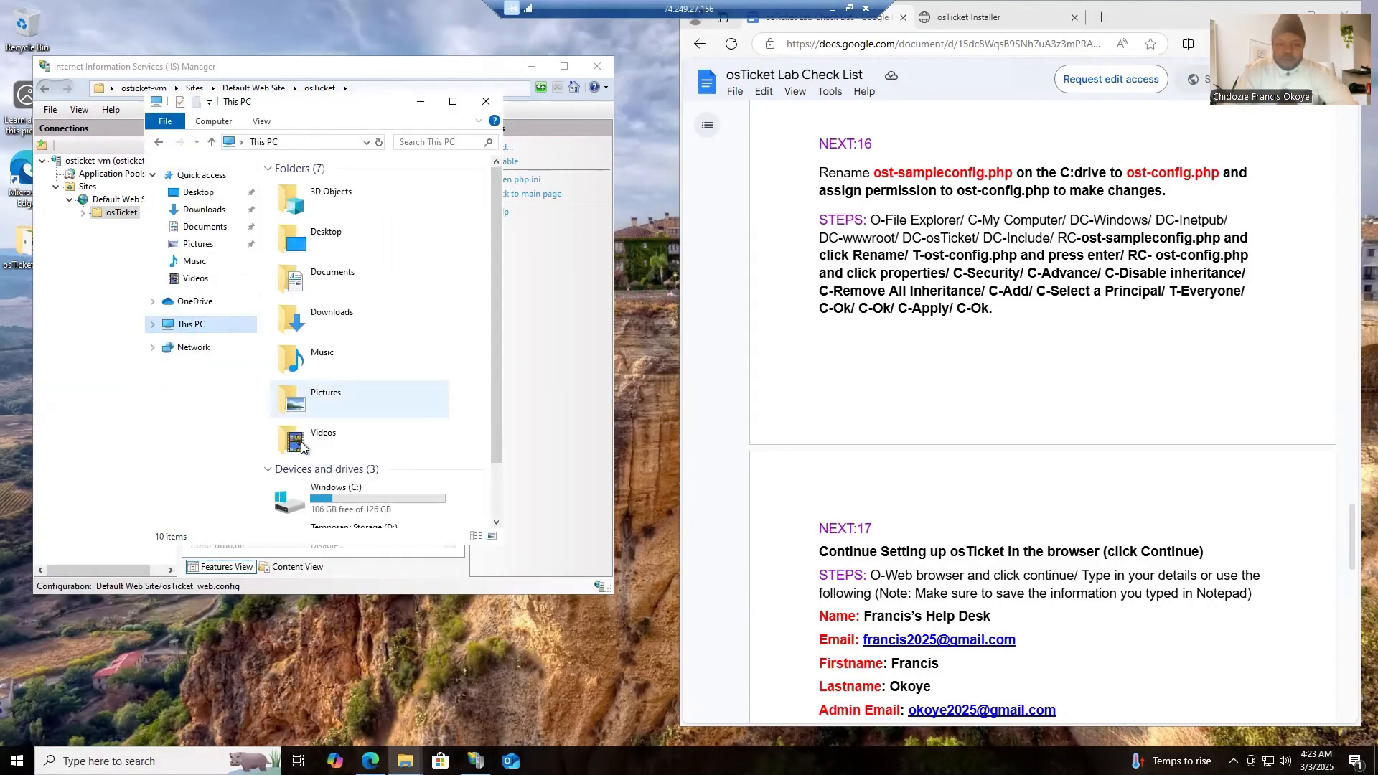
pyautogui.doubleClick(330, 497)
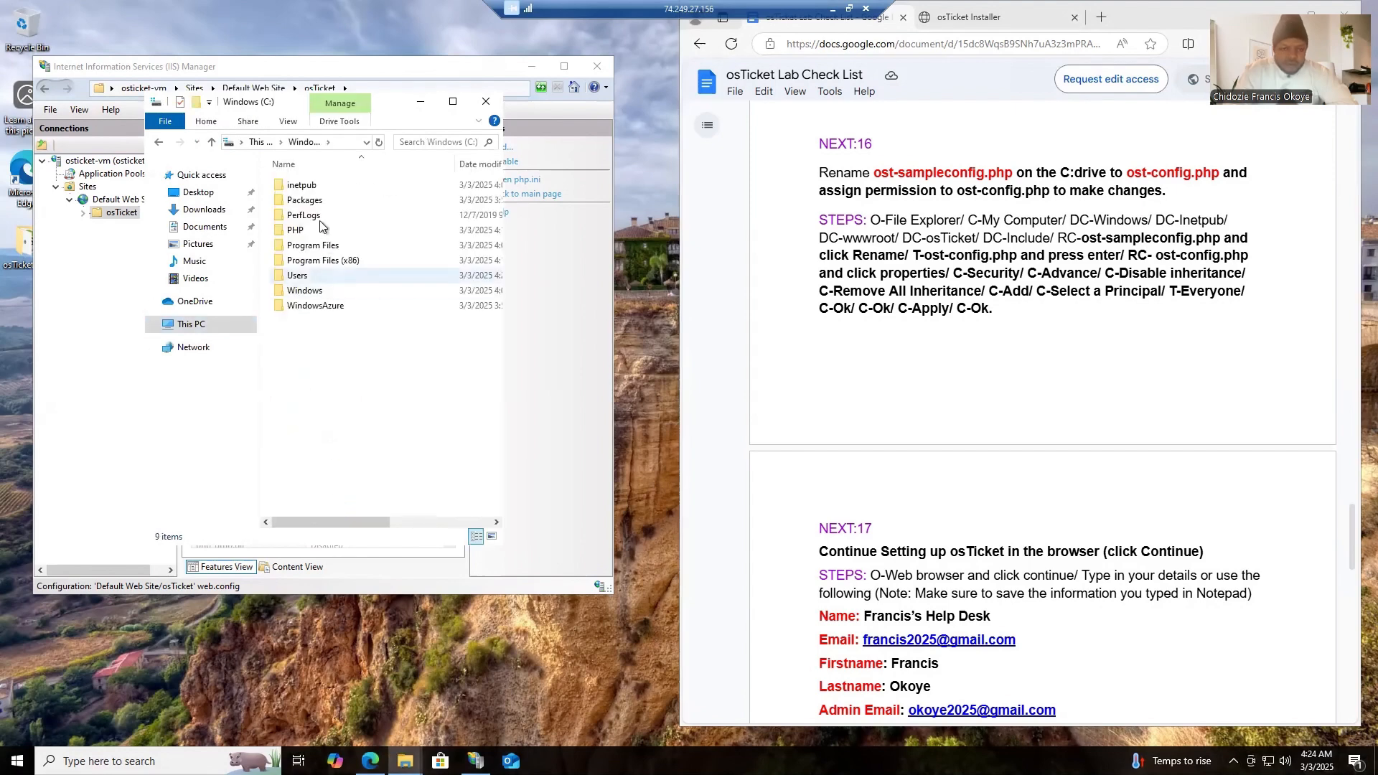
pyautogui.doubleClick(308, 188)
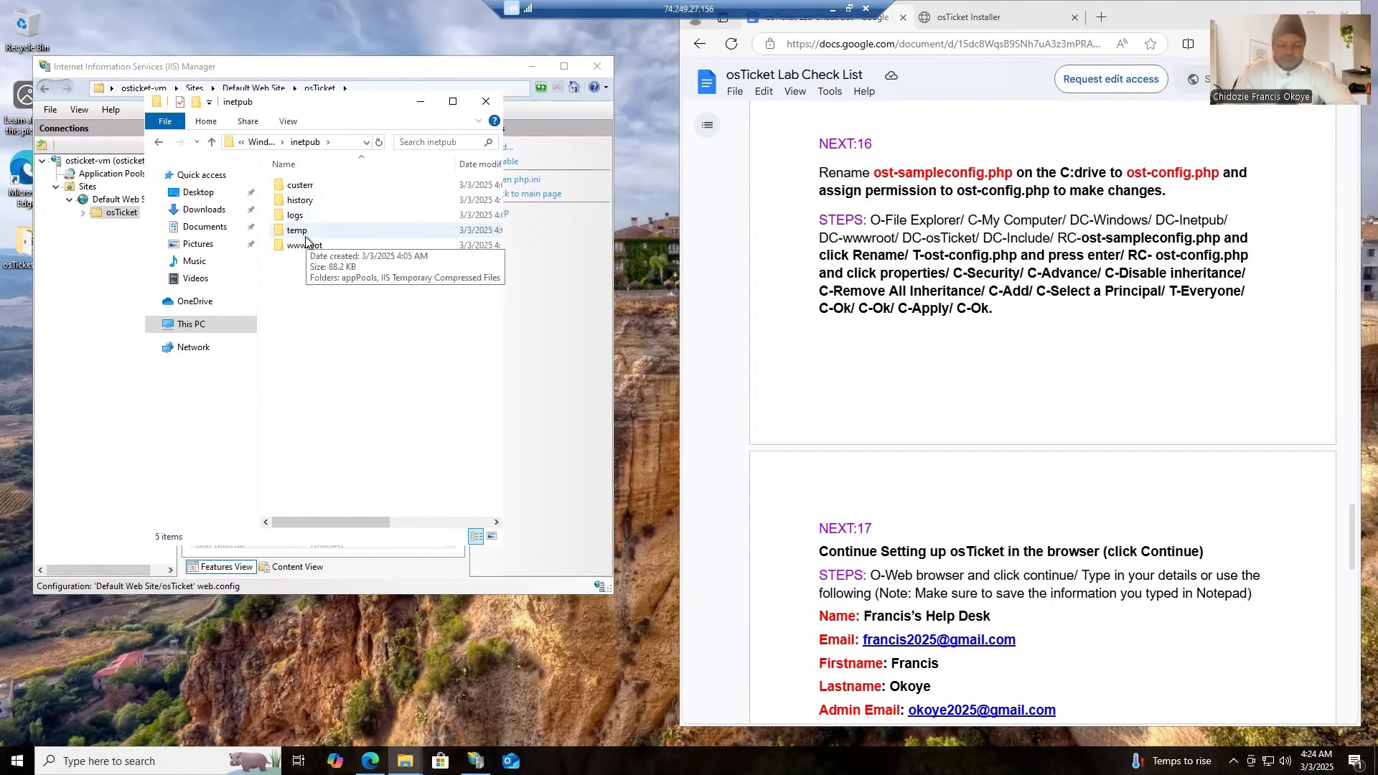
# - Browse from This PC to the folder C:\inetpub\wwwroot\osTicket\include
pyautogui.click(192, 324)
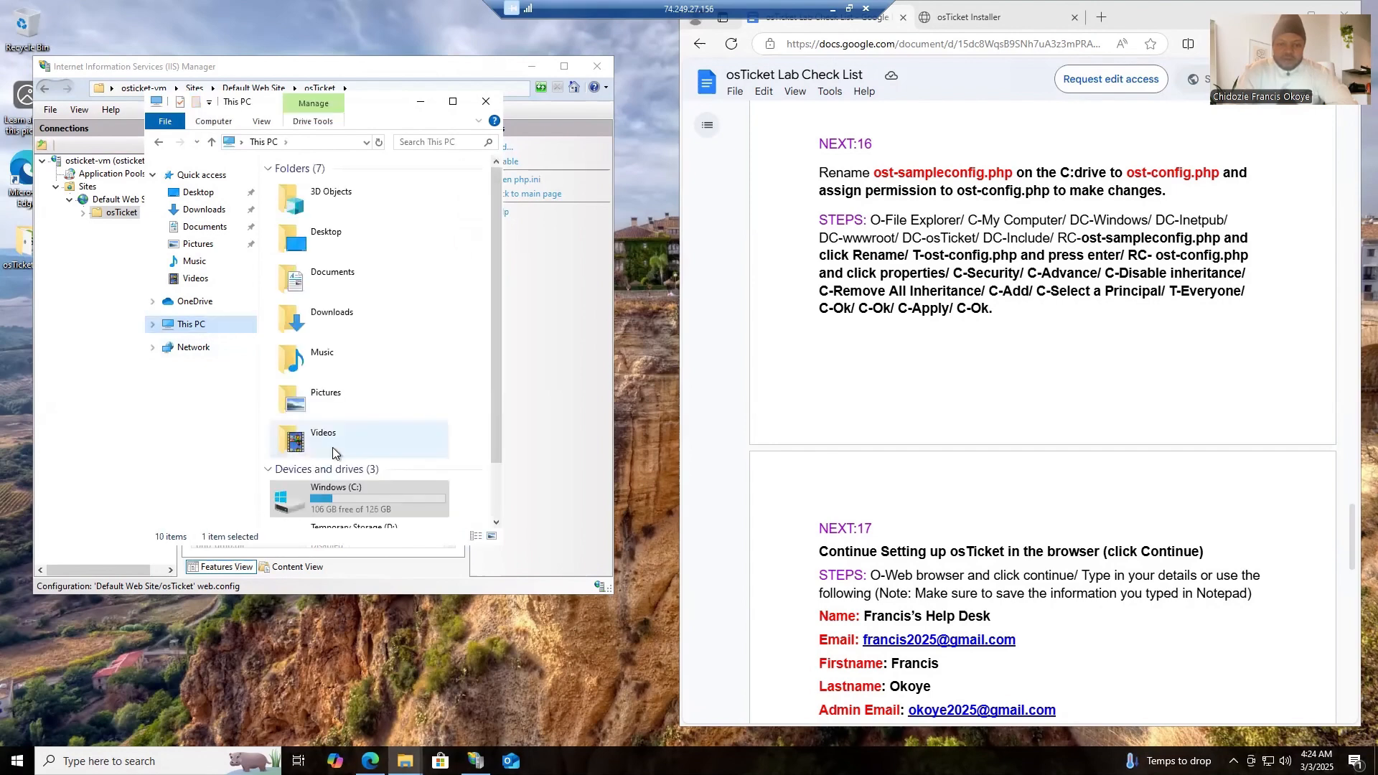
pyautogui.doubleClick(333, 501)
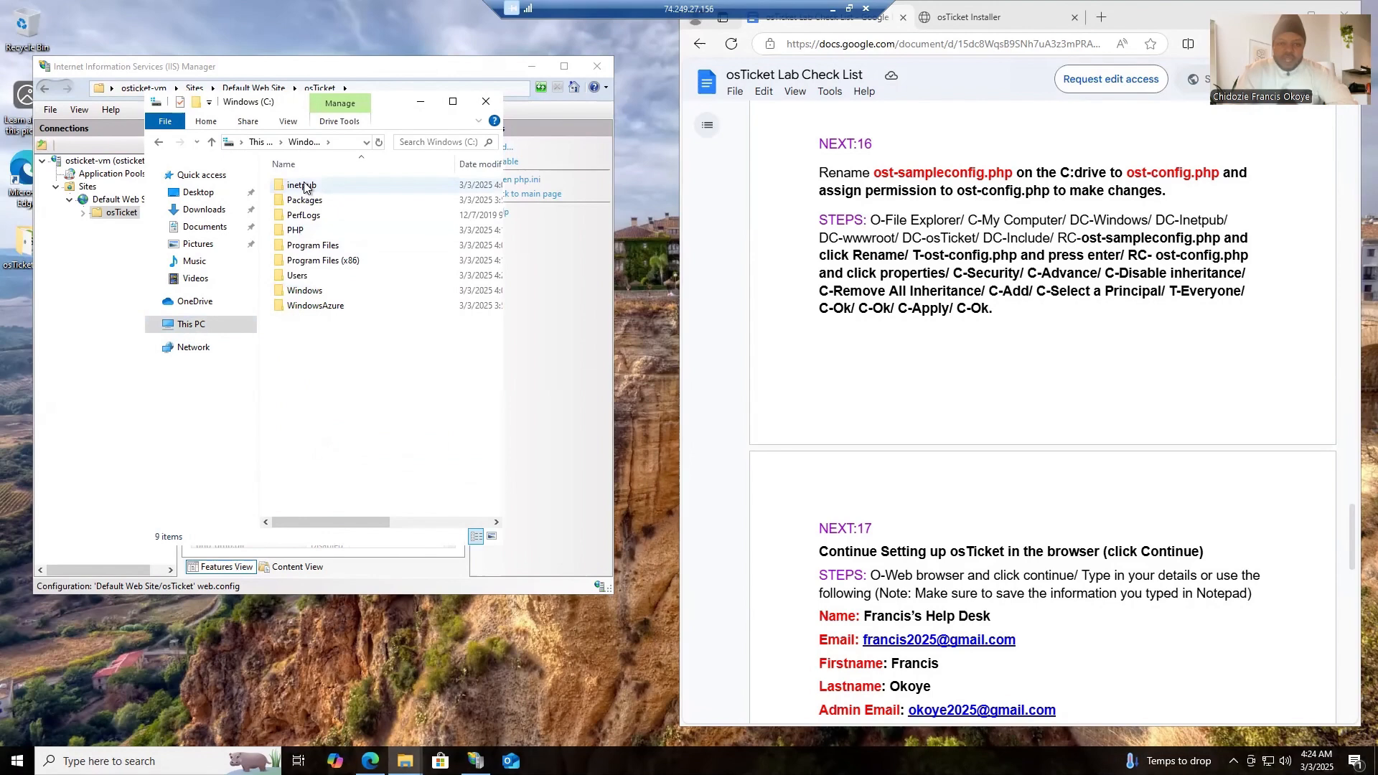
pyautogui.doubleClick(302, 186)
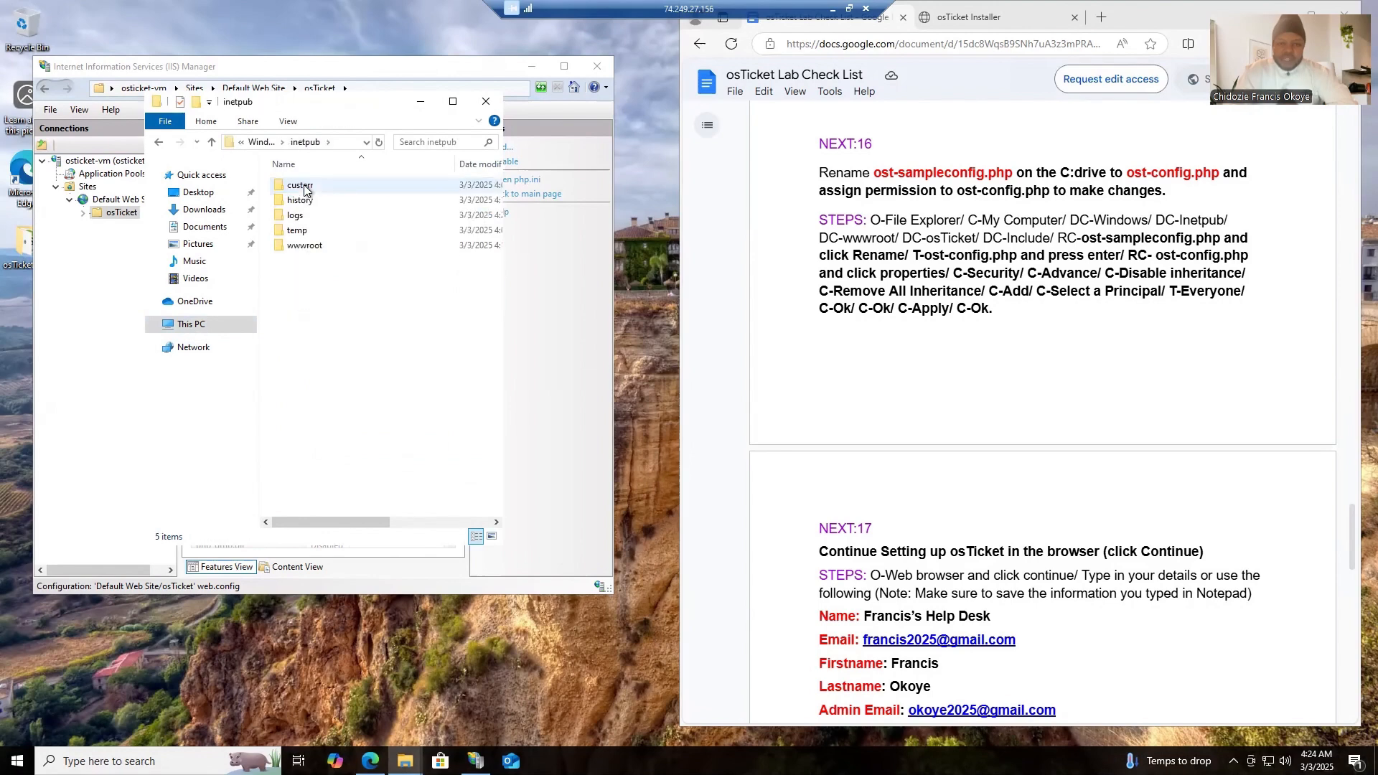
pyautogui.doubleClick(298, 248)
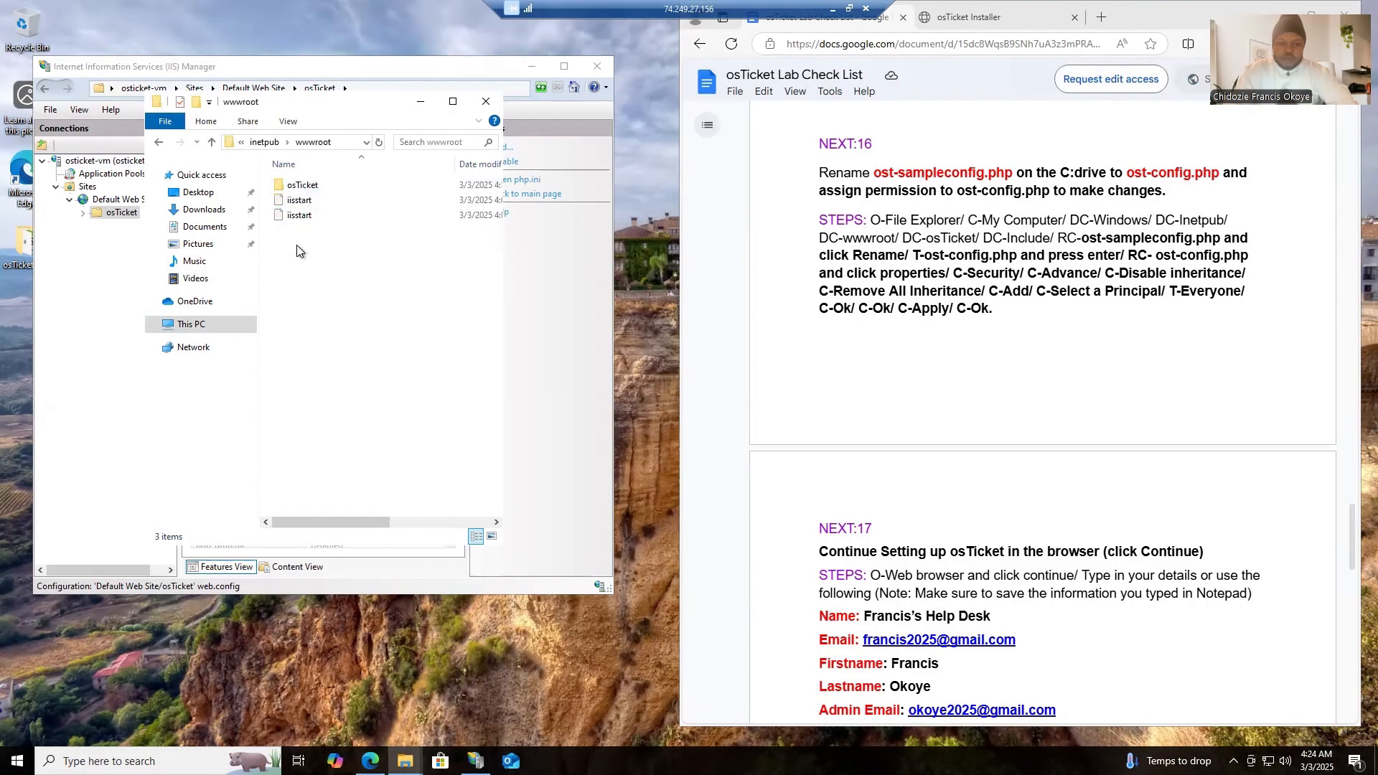
pyautogui.doubleClick(296, 188)
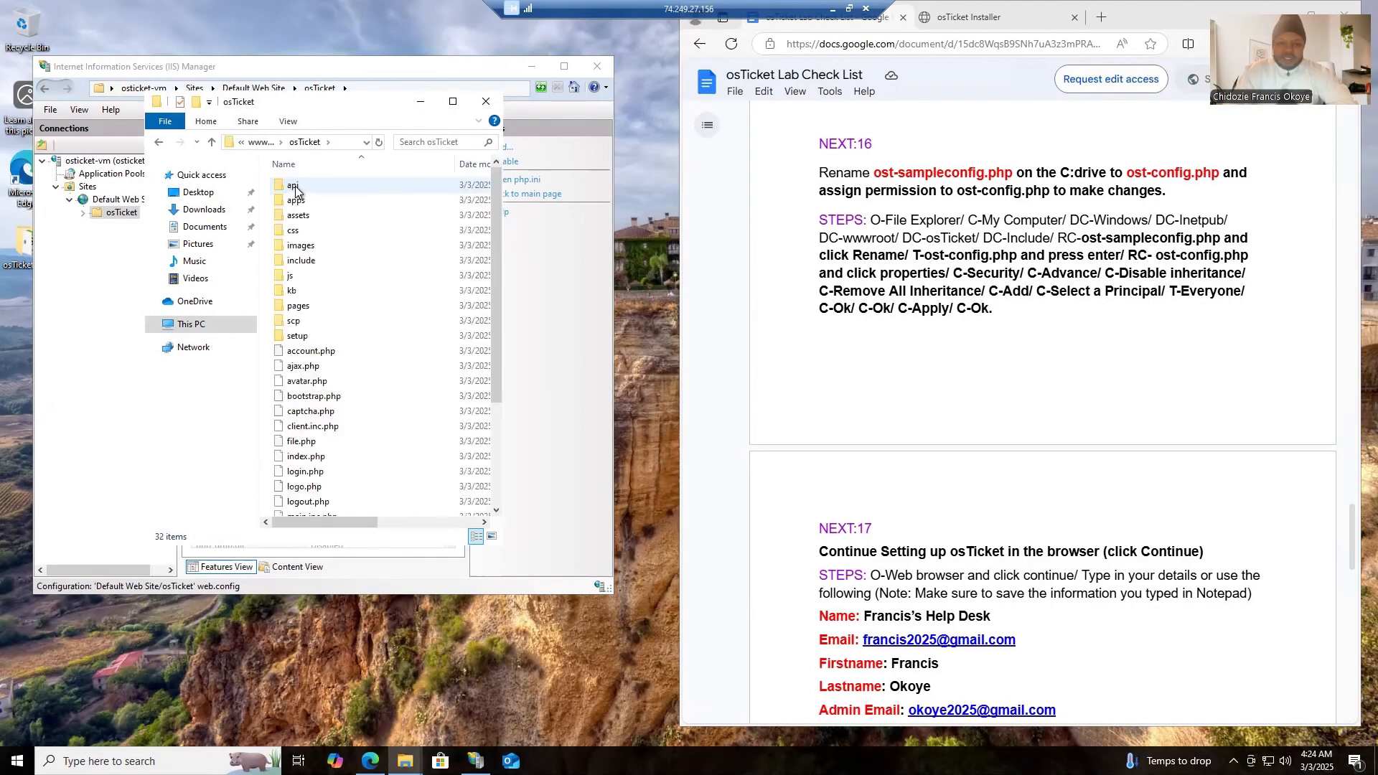
pyautogui.click(301, 265)
pyautogui.doubleClick(301, 265)
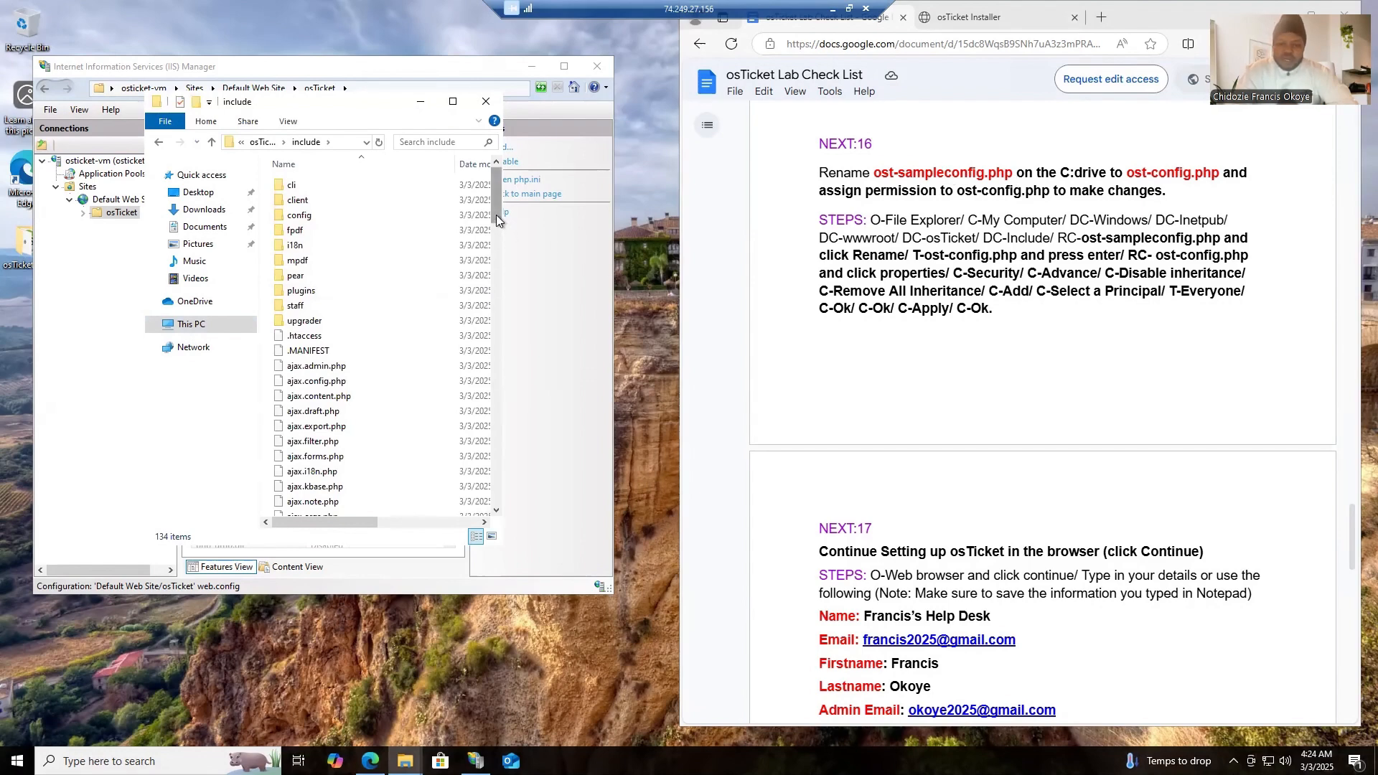
# - Locate ost-sampleconfig.php in the include folder and copy the new file name ost-config.php from NEXT:16 of the checklist
pyautogui.scroll(-4, 497, 312)
pyautogui.moveTo(500, 355); pyautogui.dragTo(497, 513)
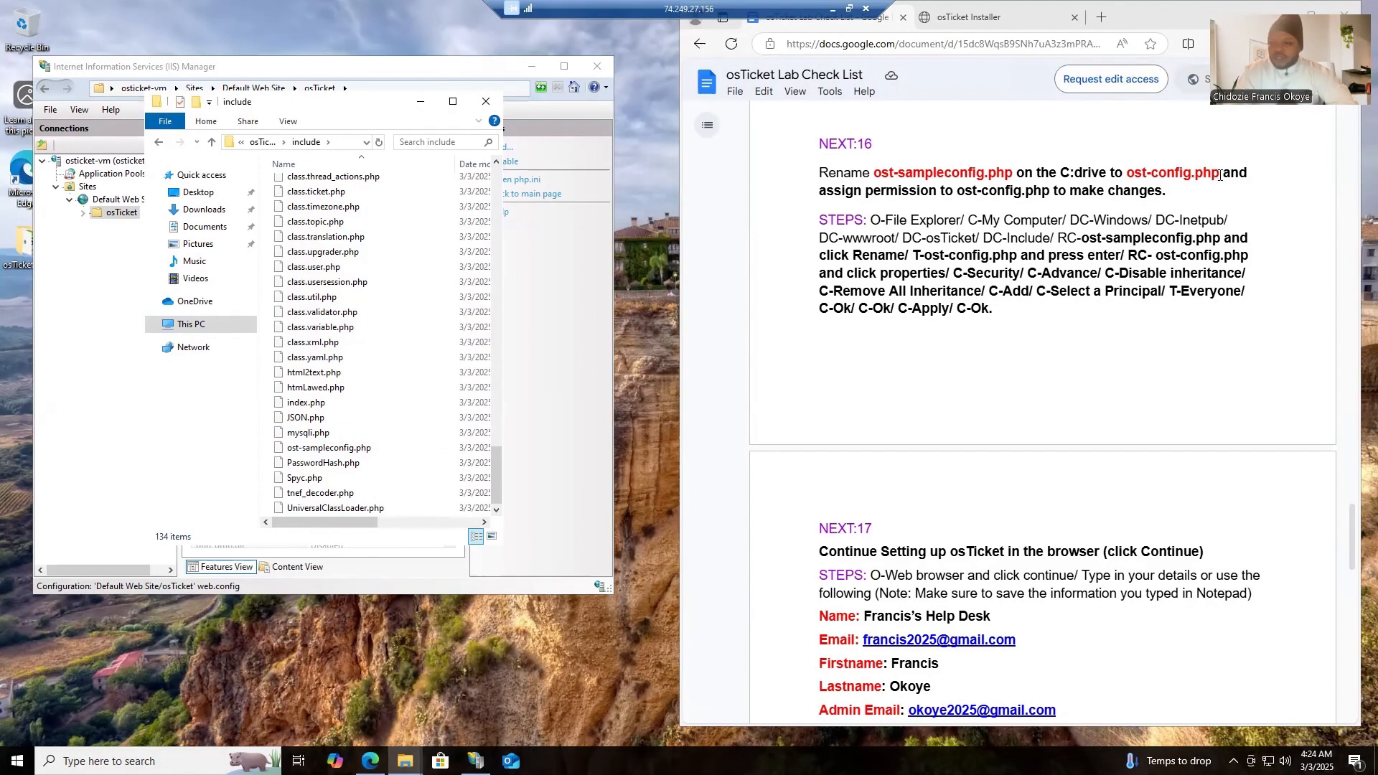
pyautogui.moveTo(1218, 175); pyautogui.dragTo(1129, 174)
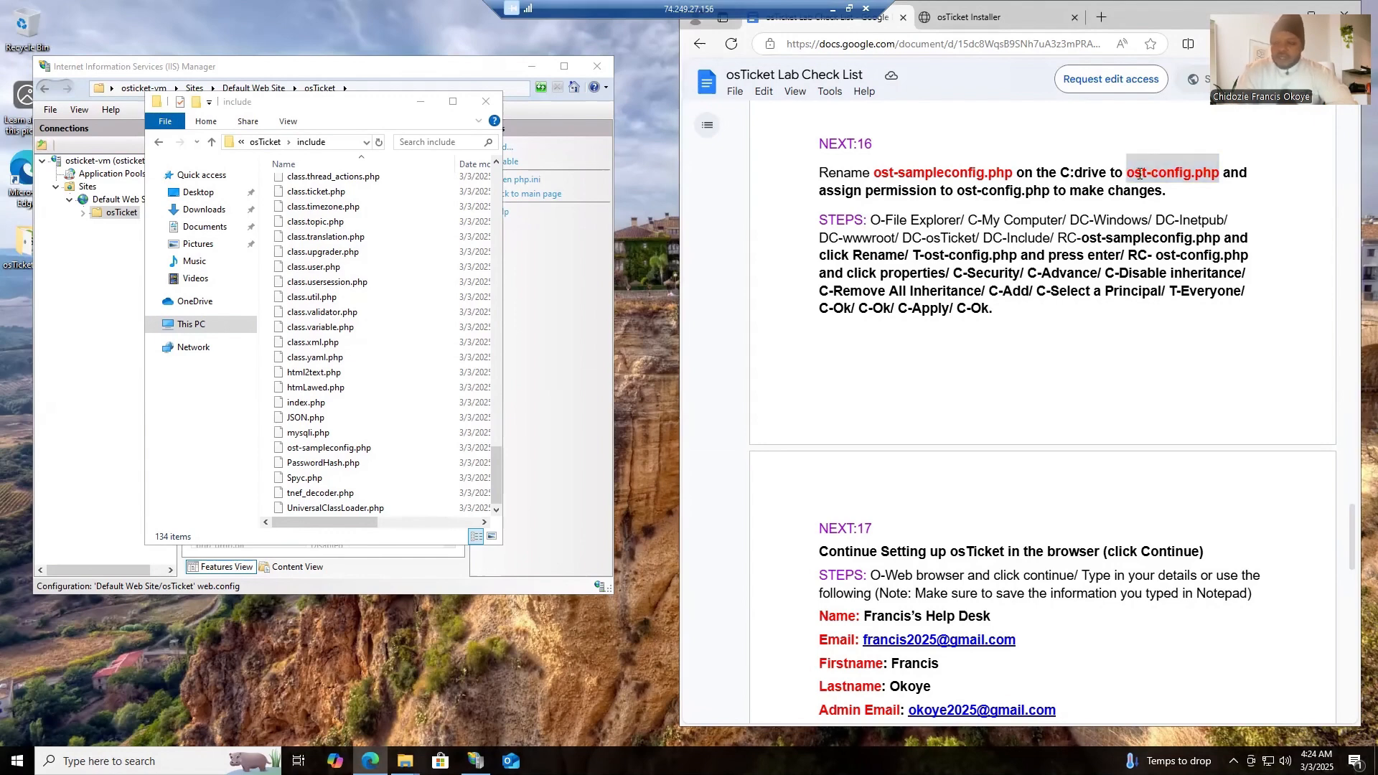
pyautogui.rightClick(1140, 174)
pyautogui.click(1026, 188)
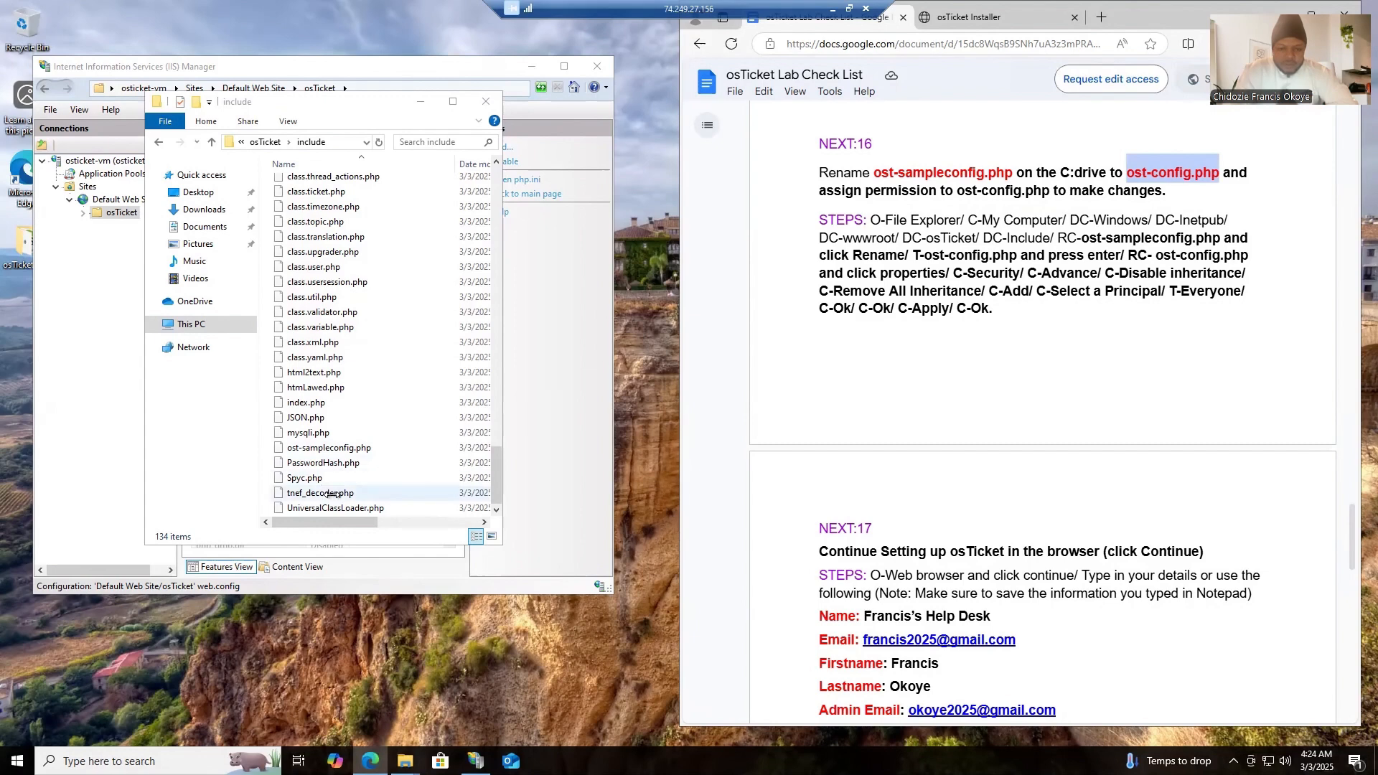
# - Rename ost-sampleconfig.php in the include folder as ost-config.php, keeping only one .php extension
pyautogui.rightClick(322, 449)
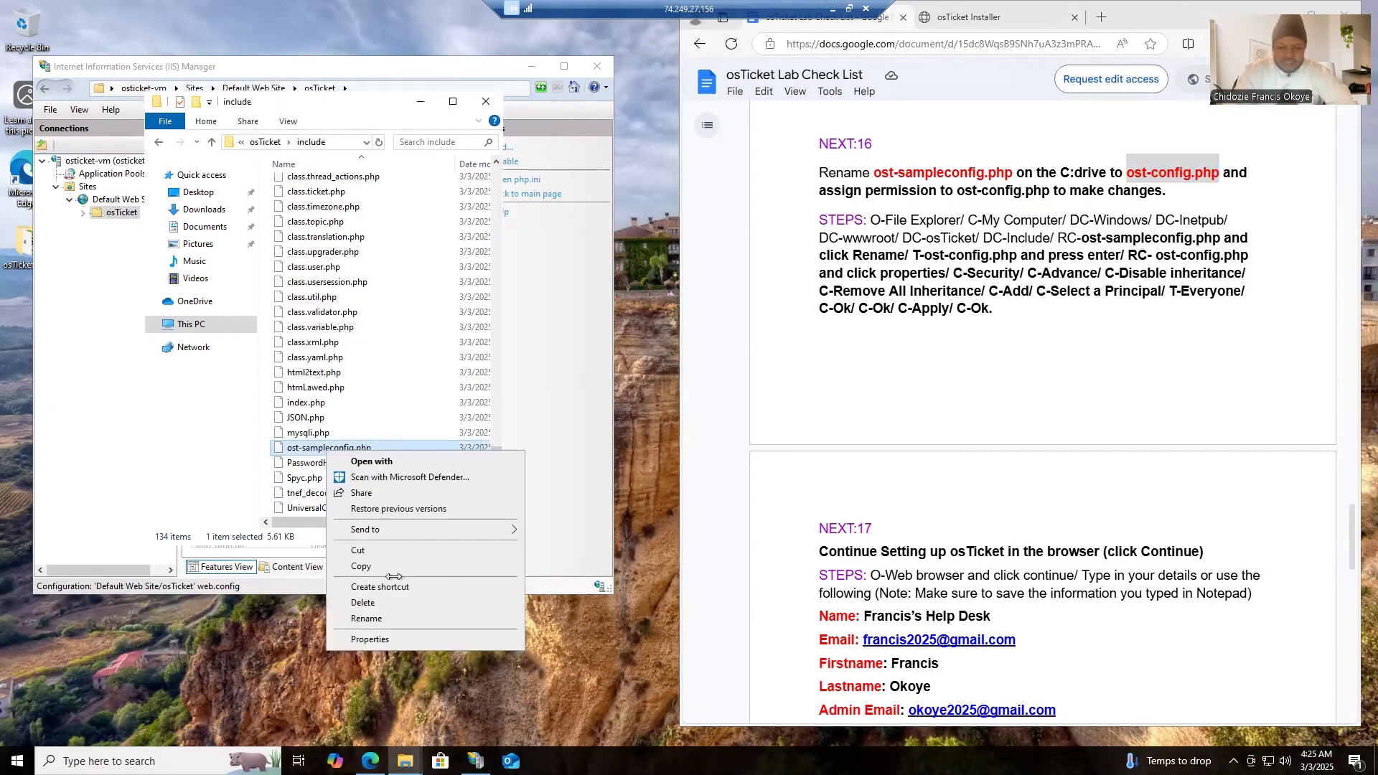
pyautogui.click(386, 616)
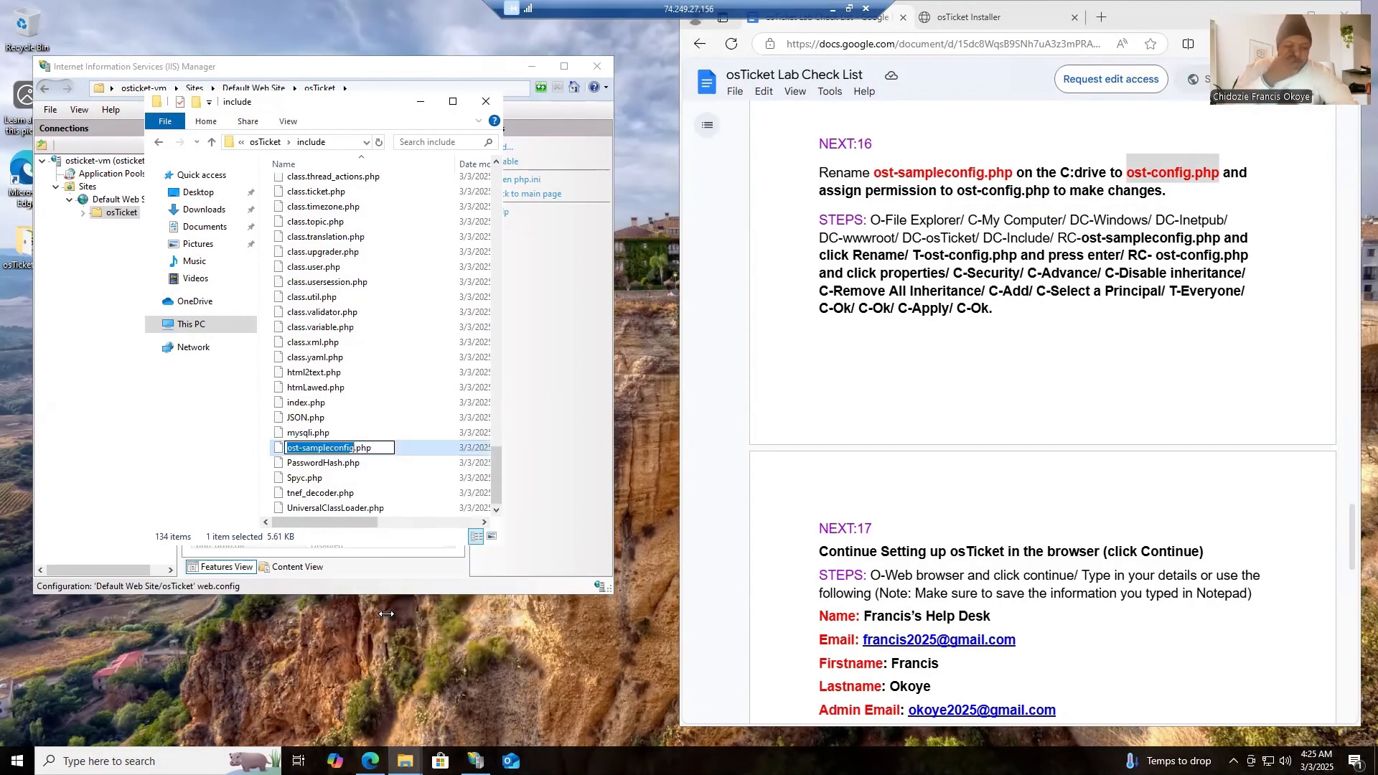
pyautogui.hotkey('ctrl', 'v')
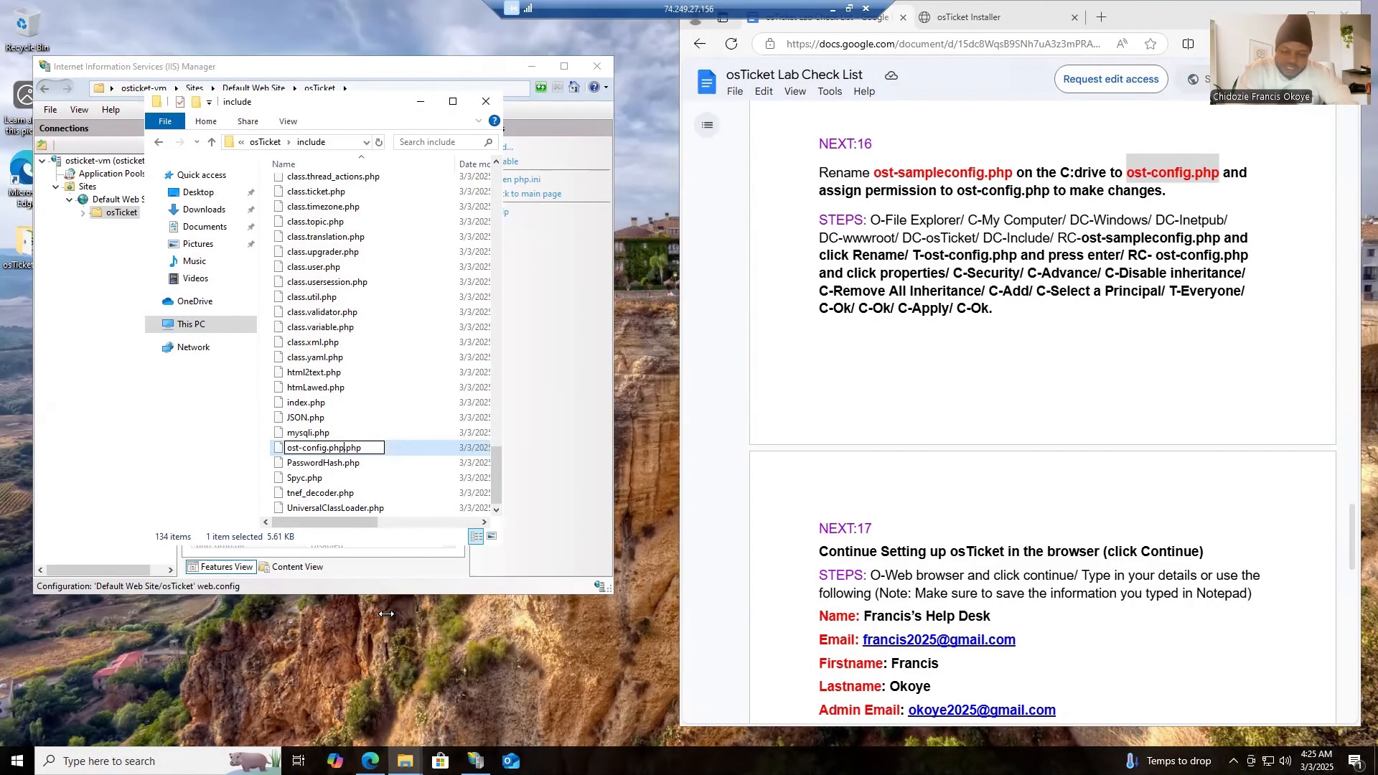
pyautogui.press('BackSpace')
pyautogui.press('BackSpace')
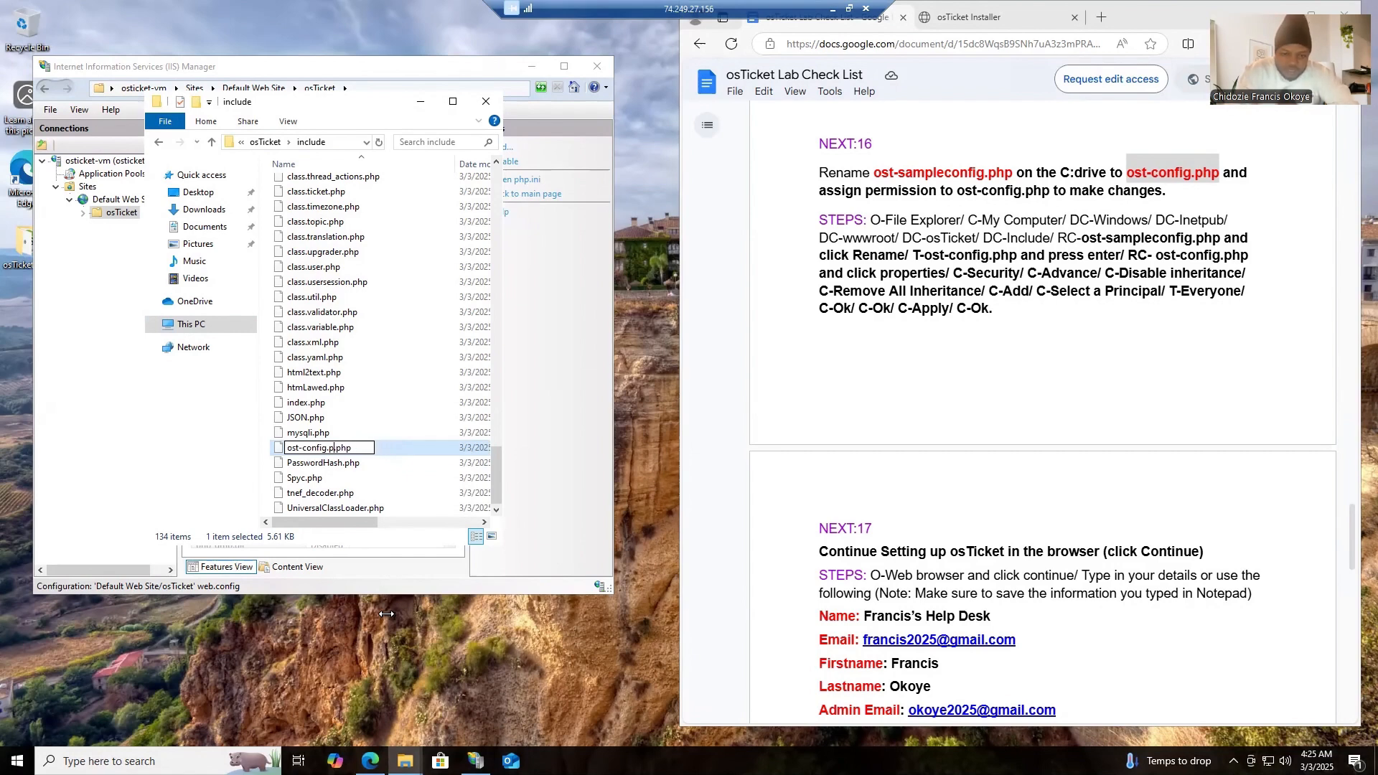
pyautogui.press('BackSpace')
pyautogui.press('BackSpace')
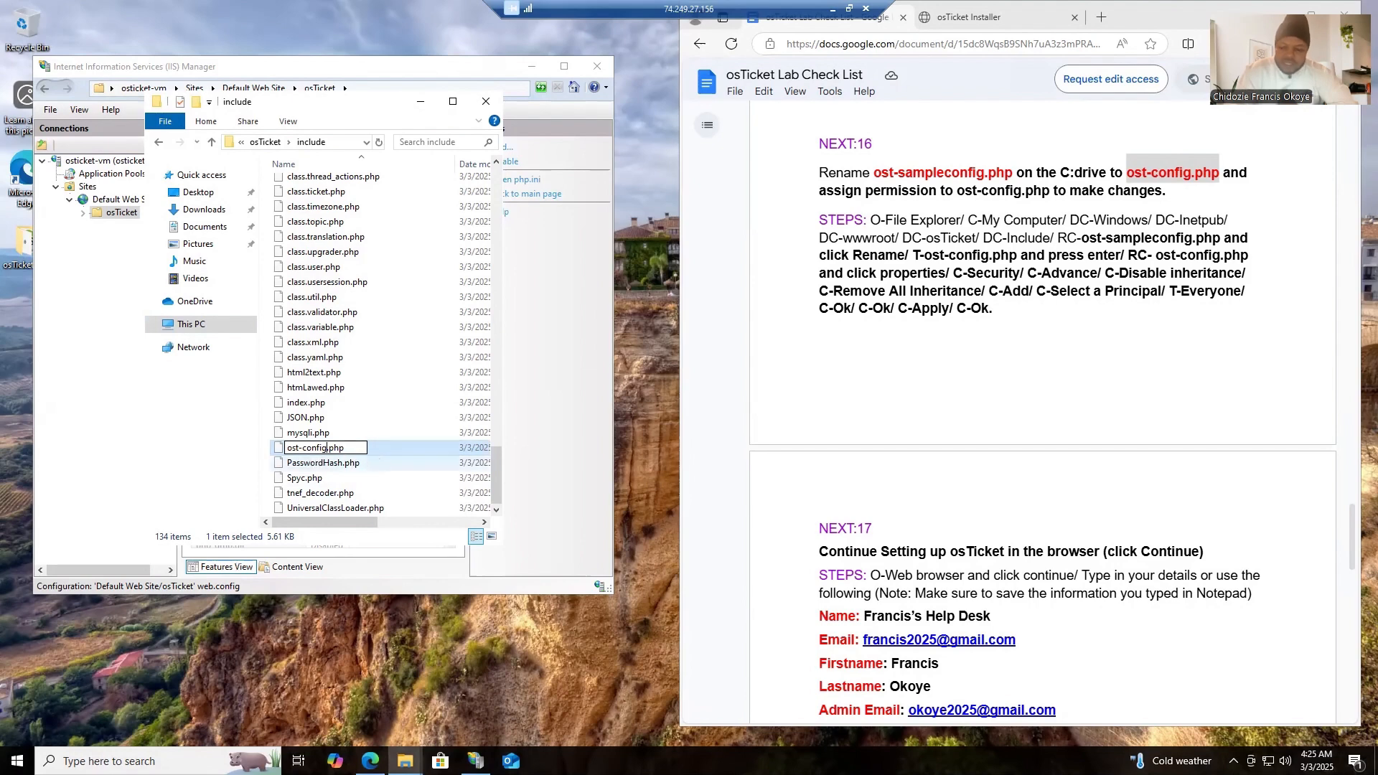
pyautogui.press('Return')
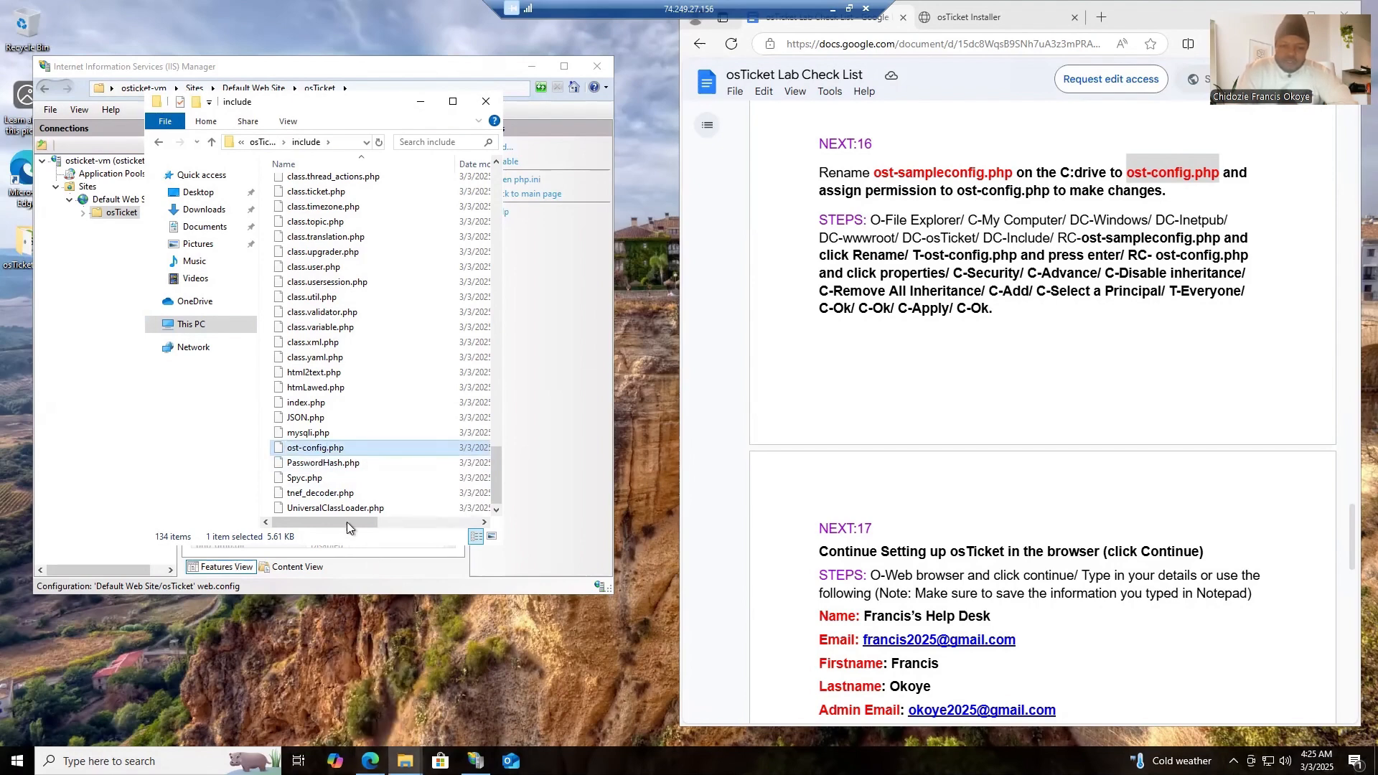
# - Open the advanced security settings of ost-config.php and disable inheritance, removing all inherited permissions from the file
pyautogui.rightClick(330, 453)
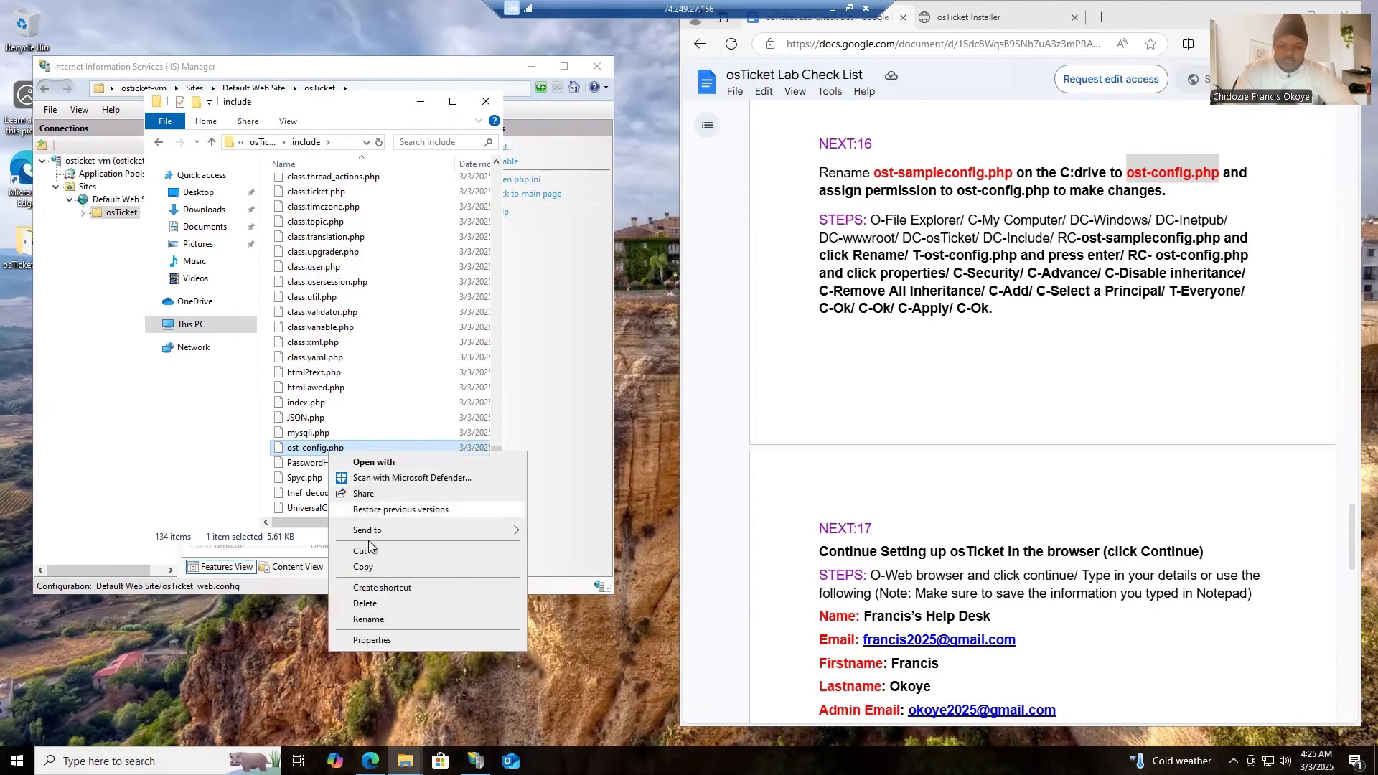
pyautogui.click(367, 640)
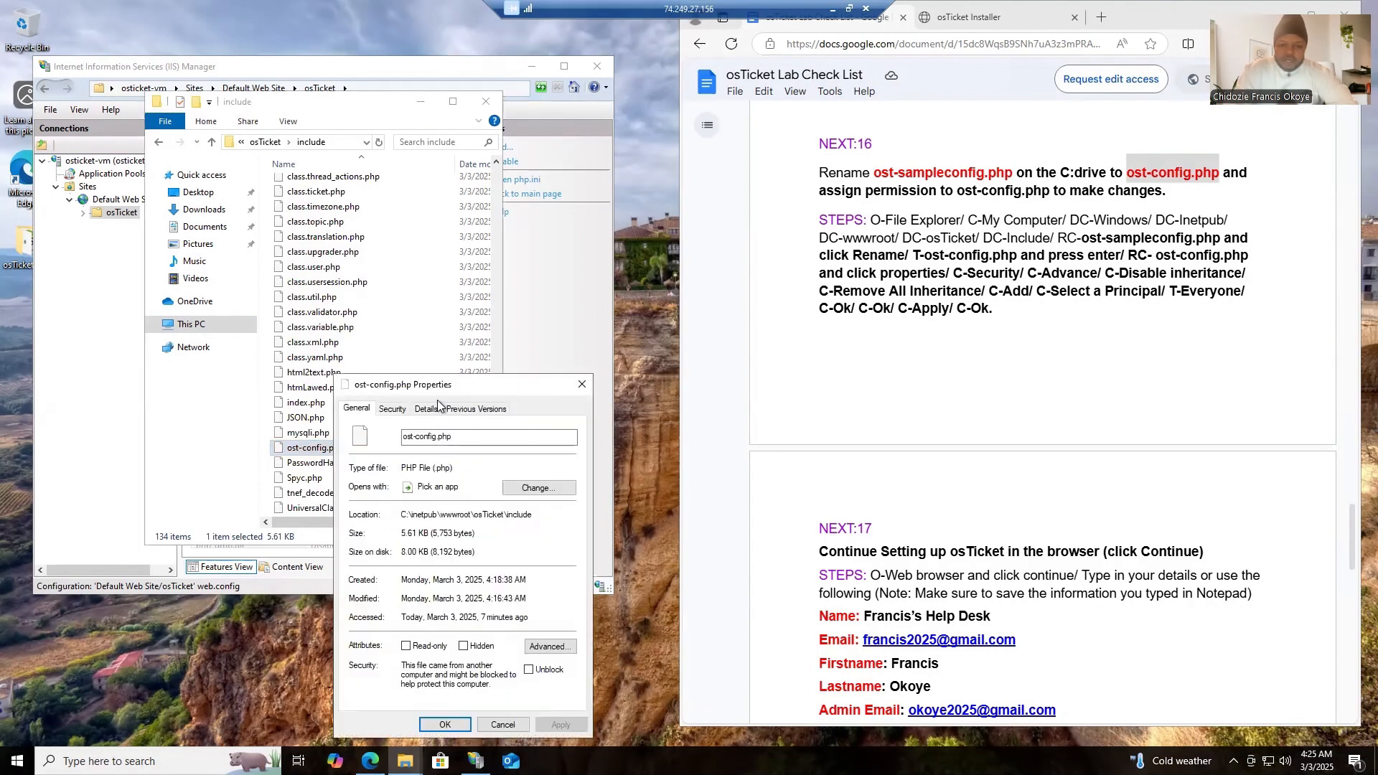
pyautogui.moveTo(438, 391); pyautogui.dragTo(330, 130)
pyautogui.click(293, 147)
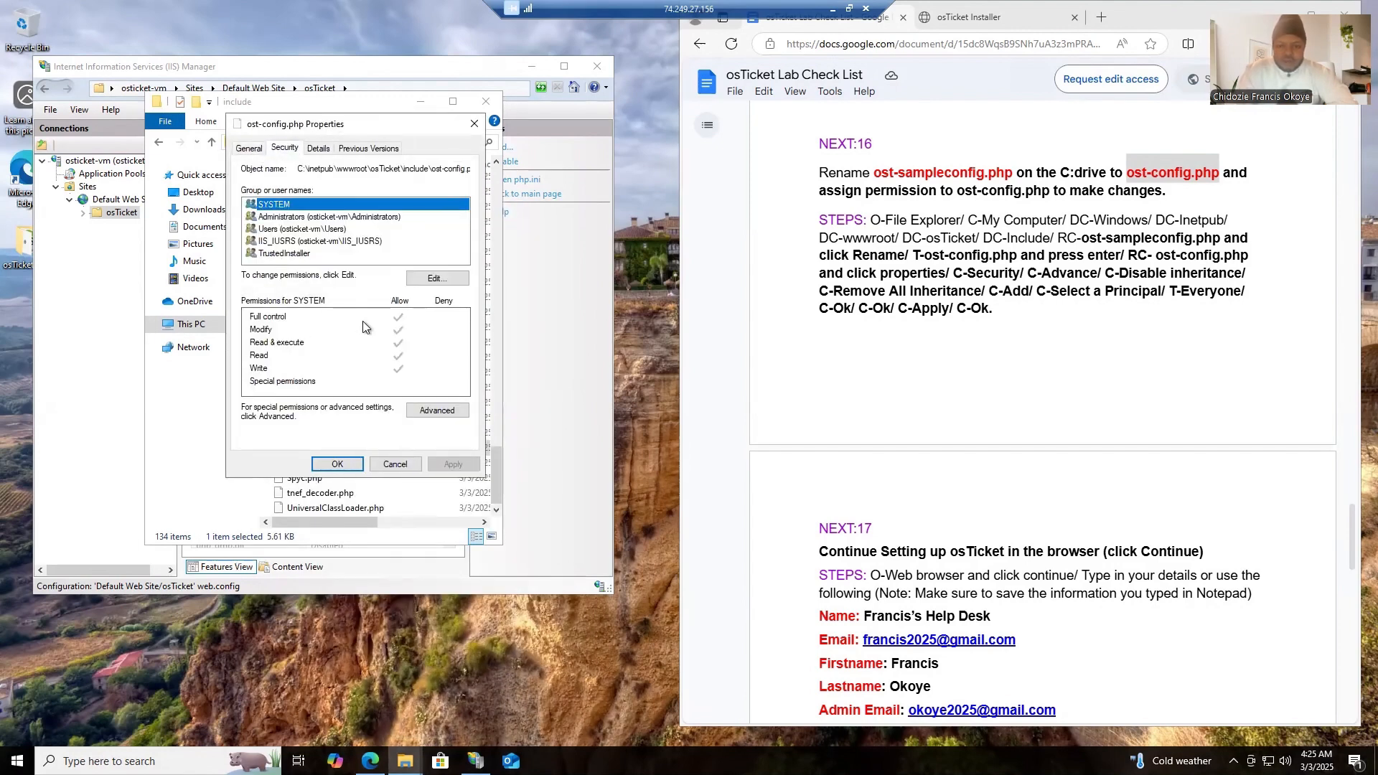
pyautogui.click(427, 412)
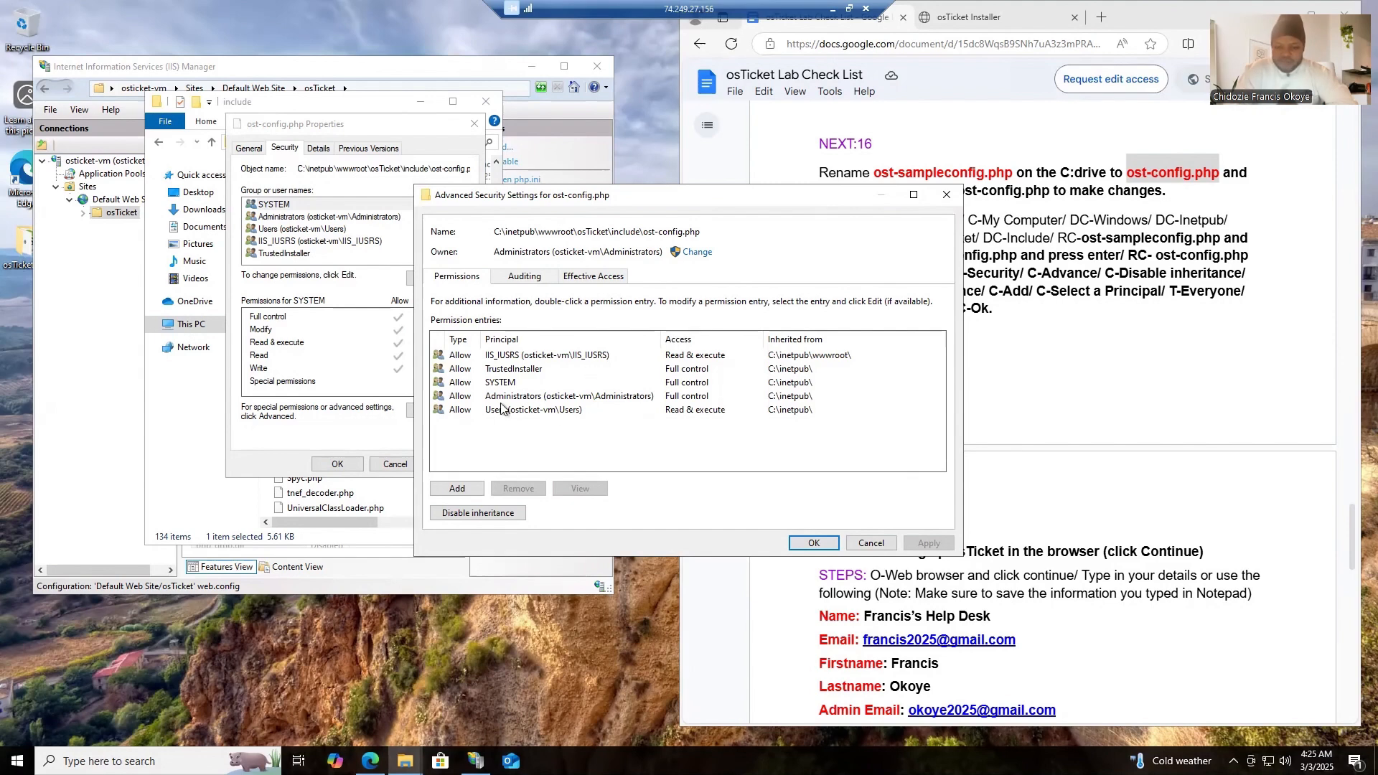
pyautogui.click(479, 514)
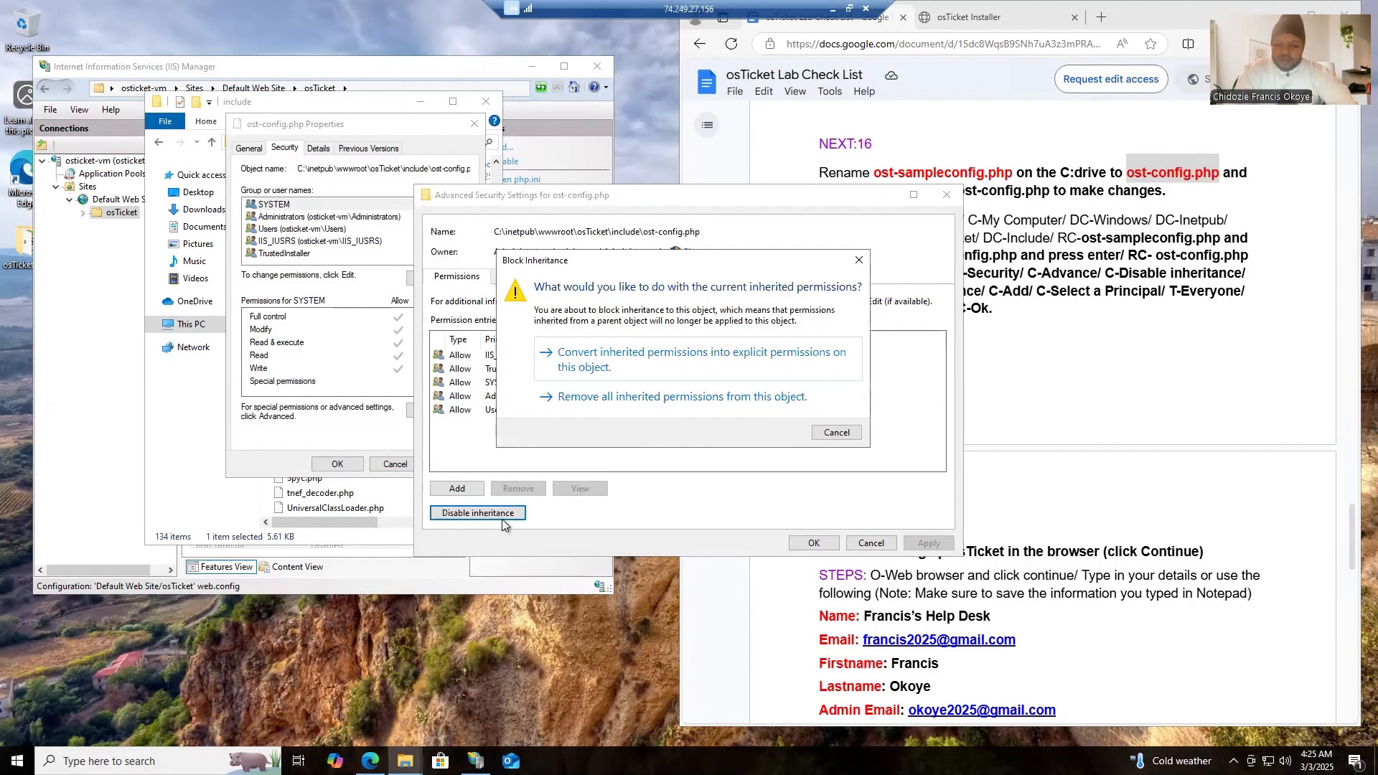
pyautogui.click(643, 399)
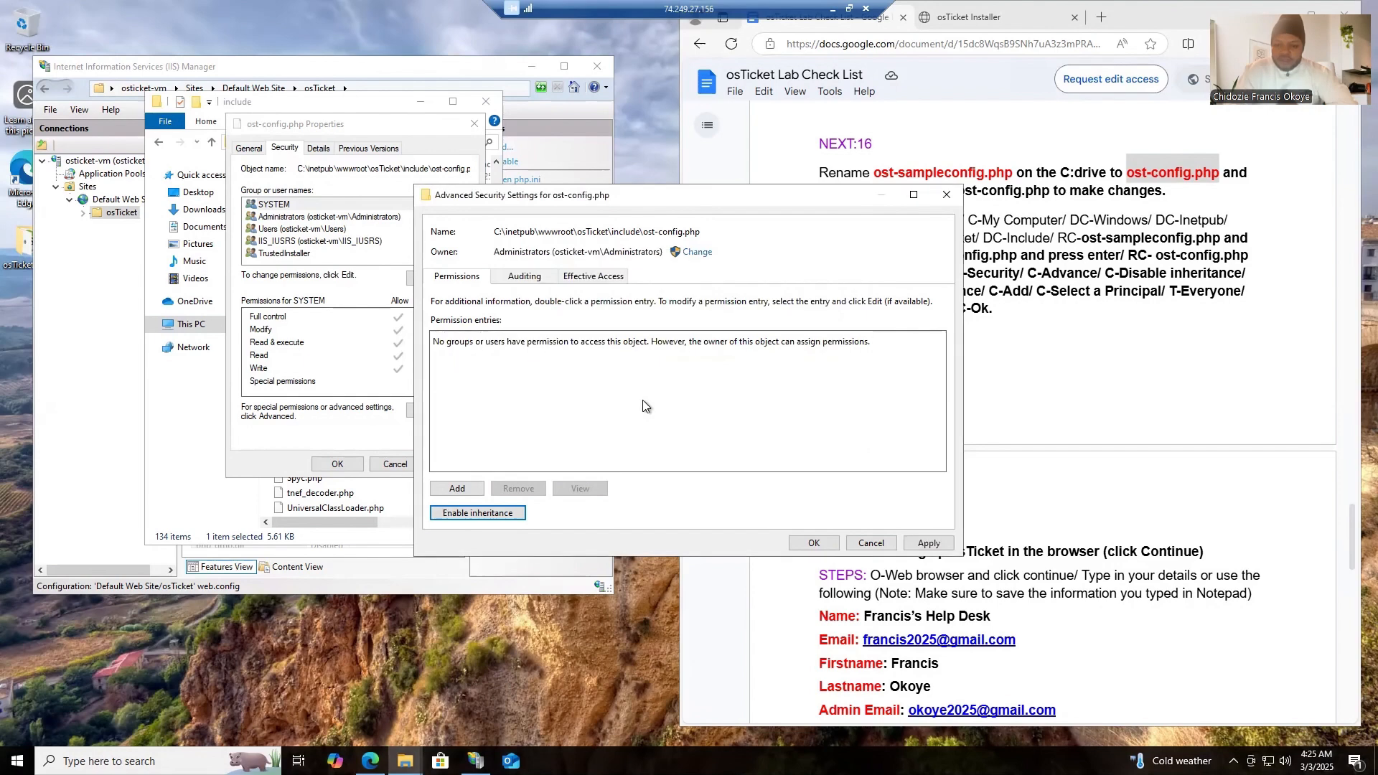
# - Add a permission entry to ost-config.php and choose Everyone as its principal, checking the name
pyautogui.click(459, 488)
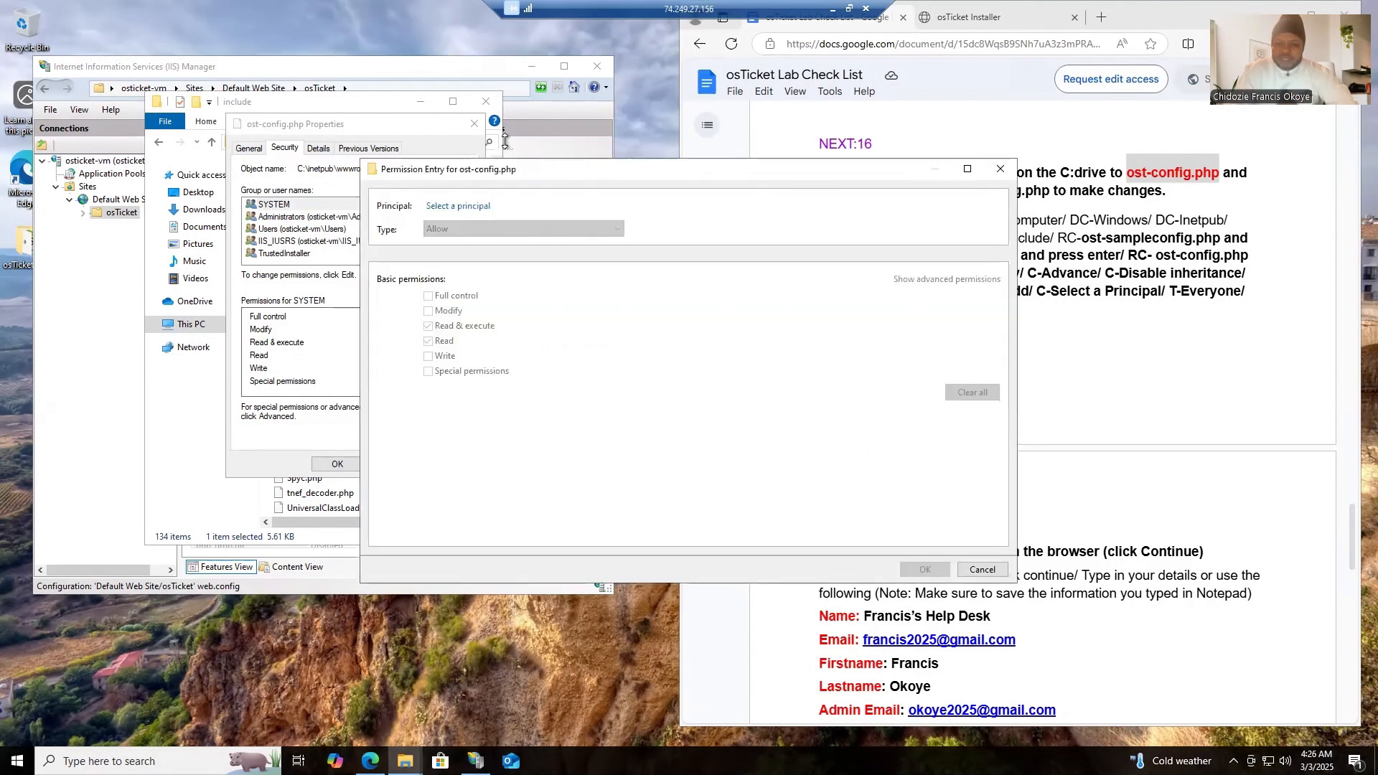
pyautogui.click(464, 208)
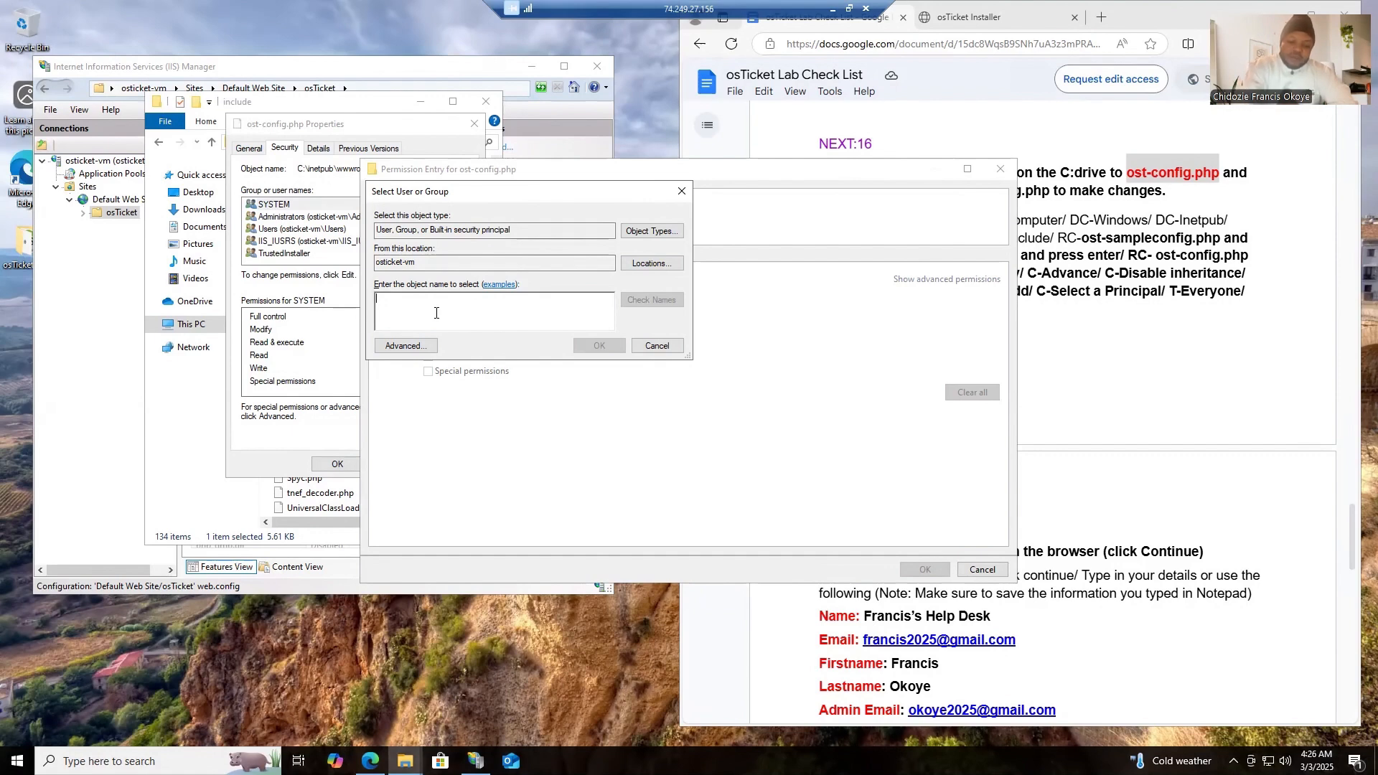
pyautogui.write('ever')
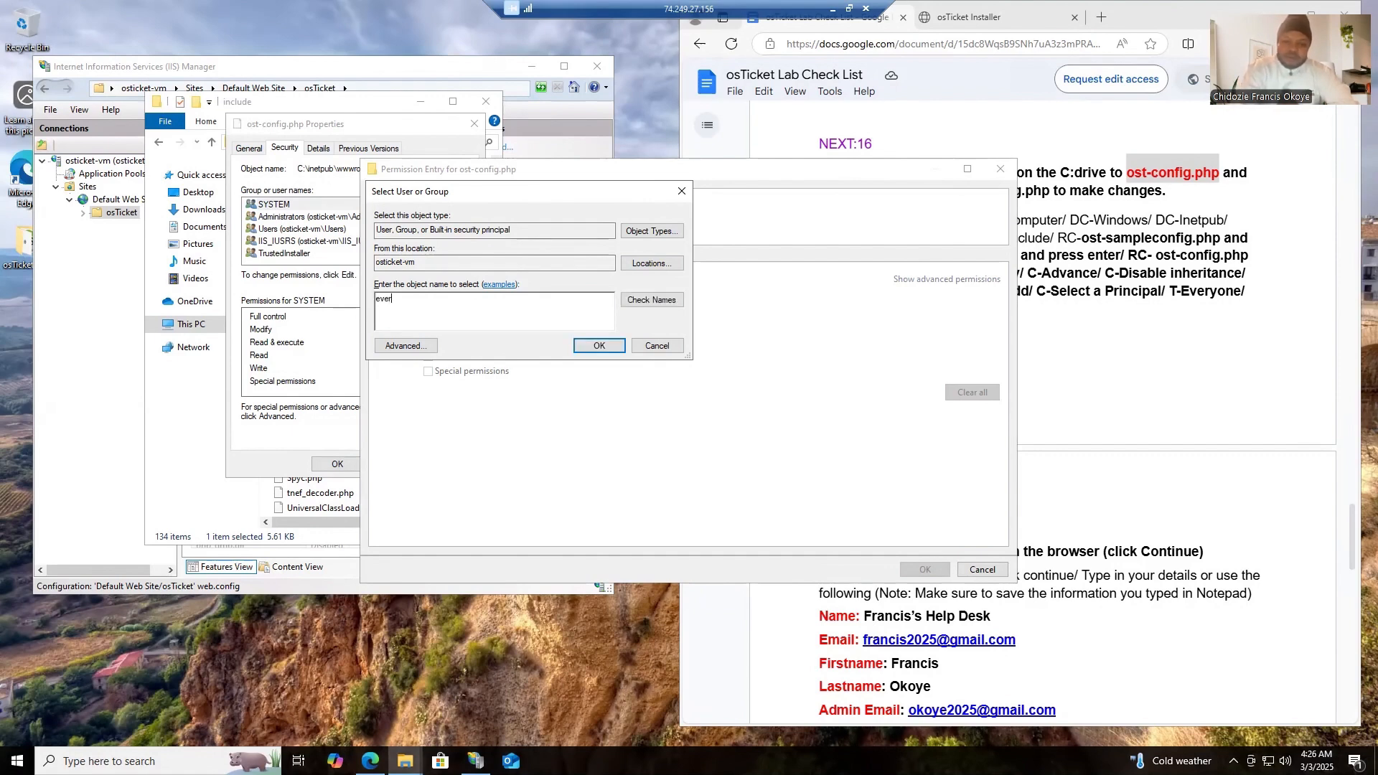
pyautogui.write('yone')
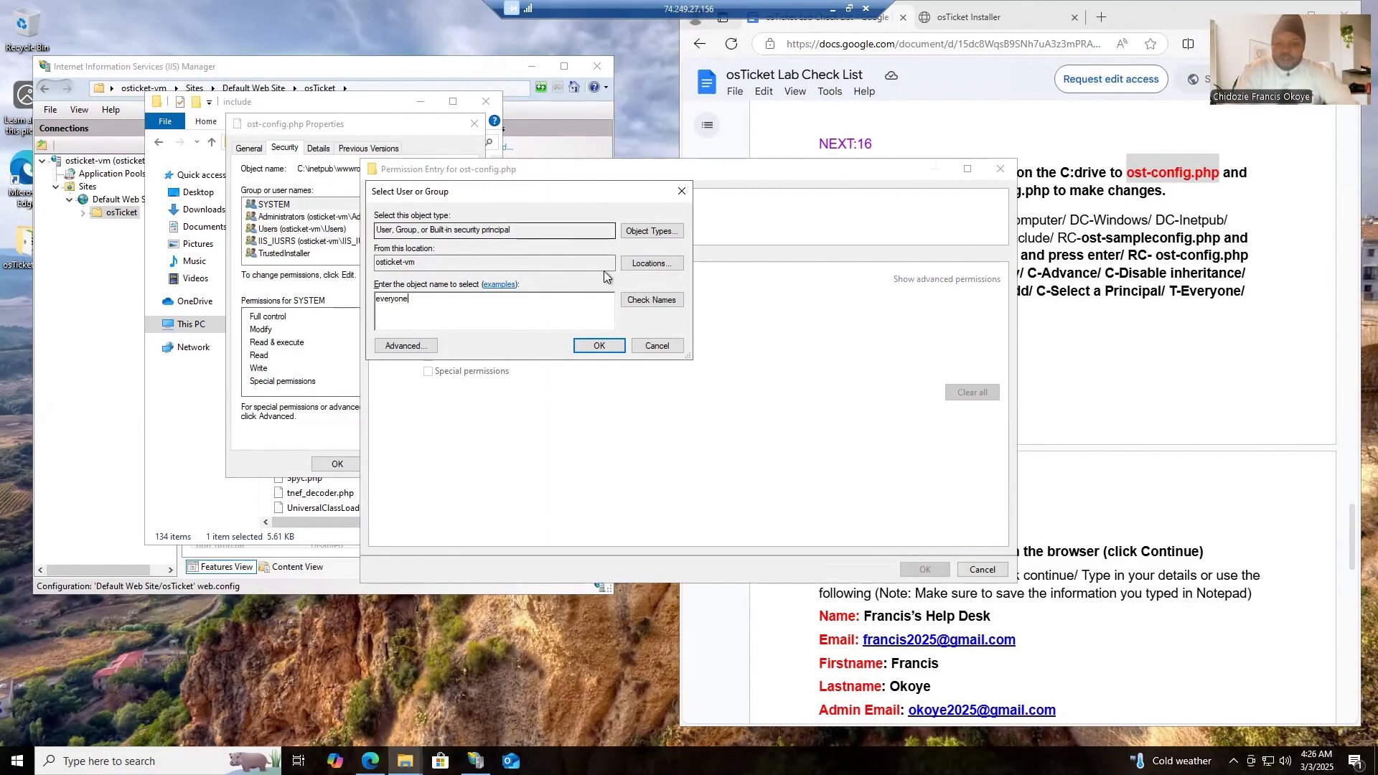
pyautogui.click(644, 301)
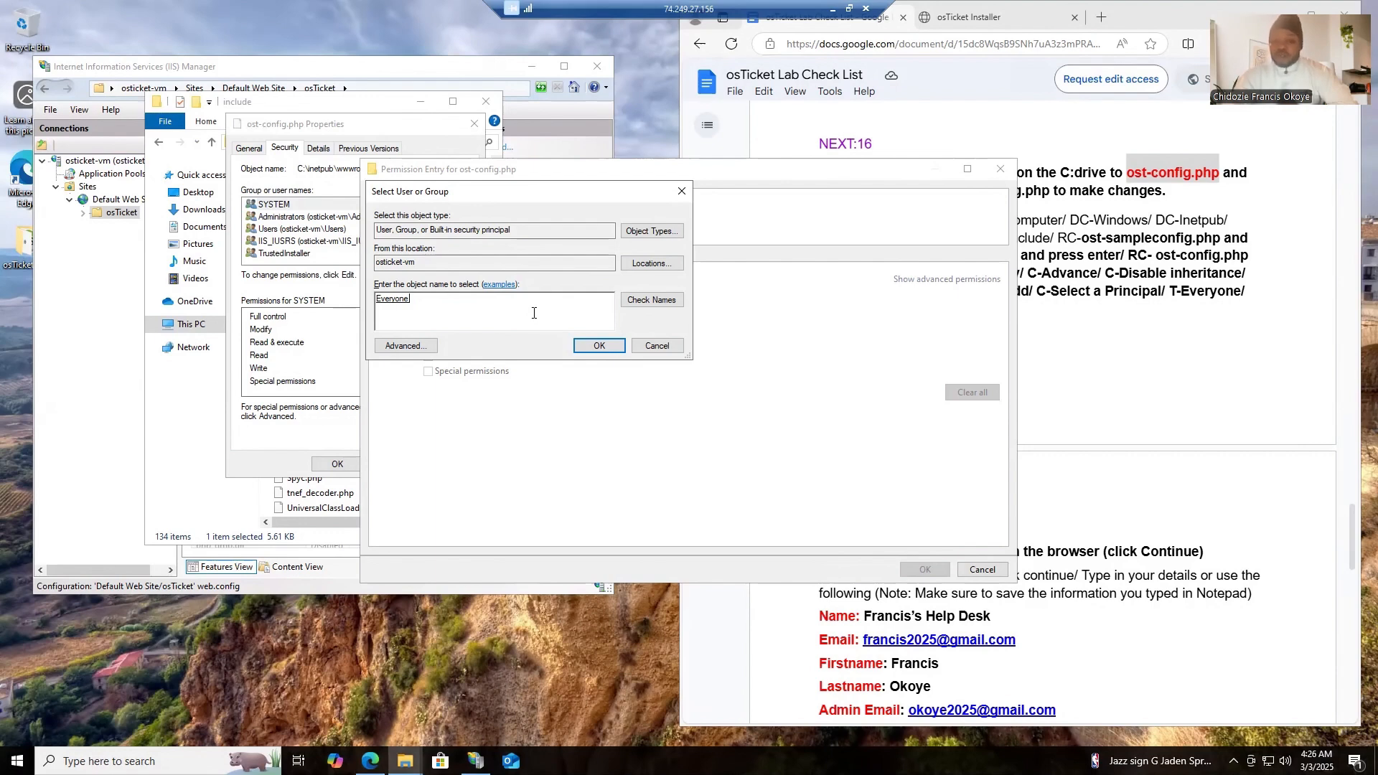
pyautogui.click(598, 346)
# - Grant Everyone full control of ost-config.php, apply the permission and close the file's properties
pyautogui.click(429, 298)
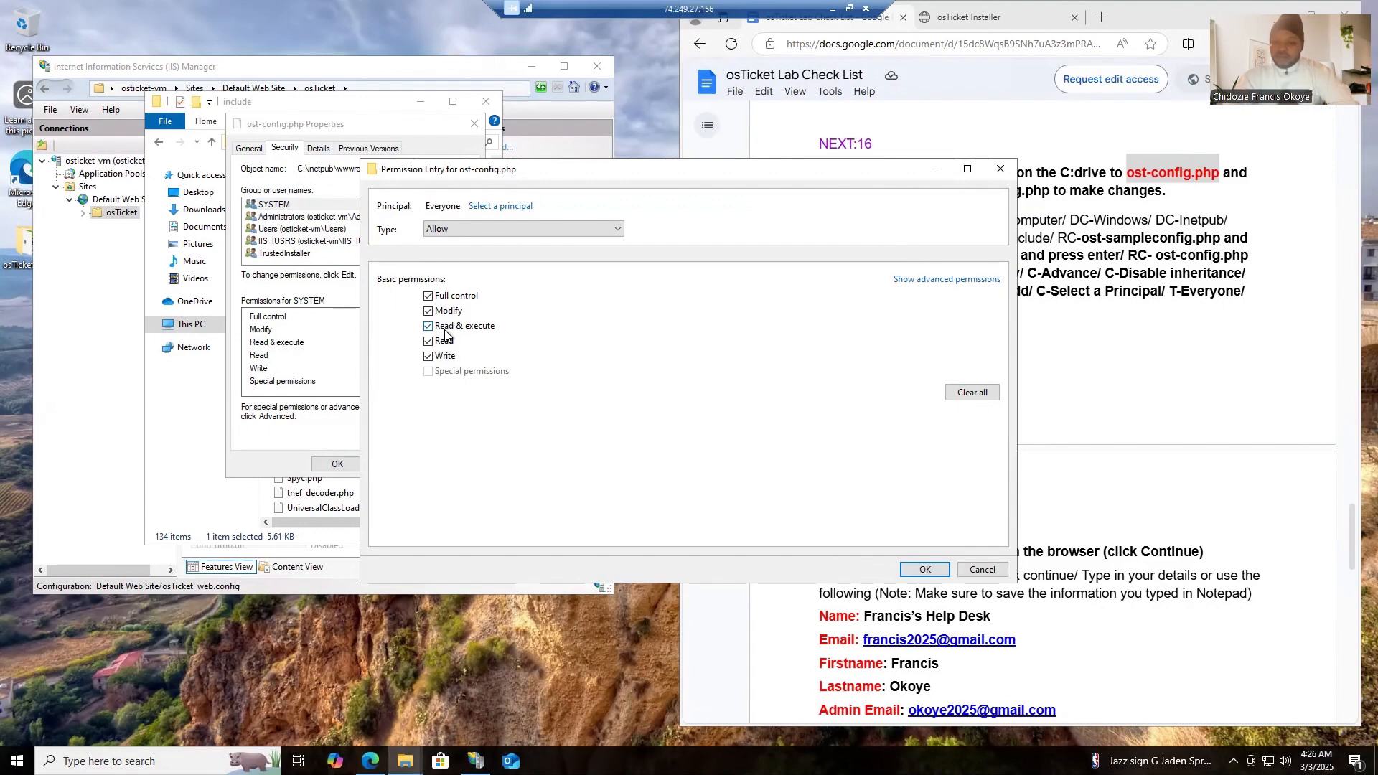
pyautogui.click(924, 570)
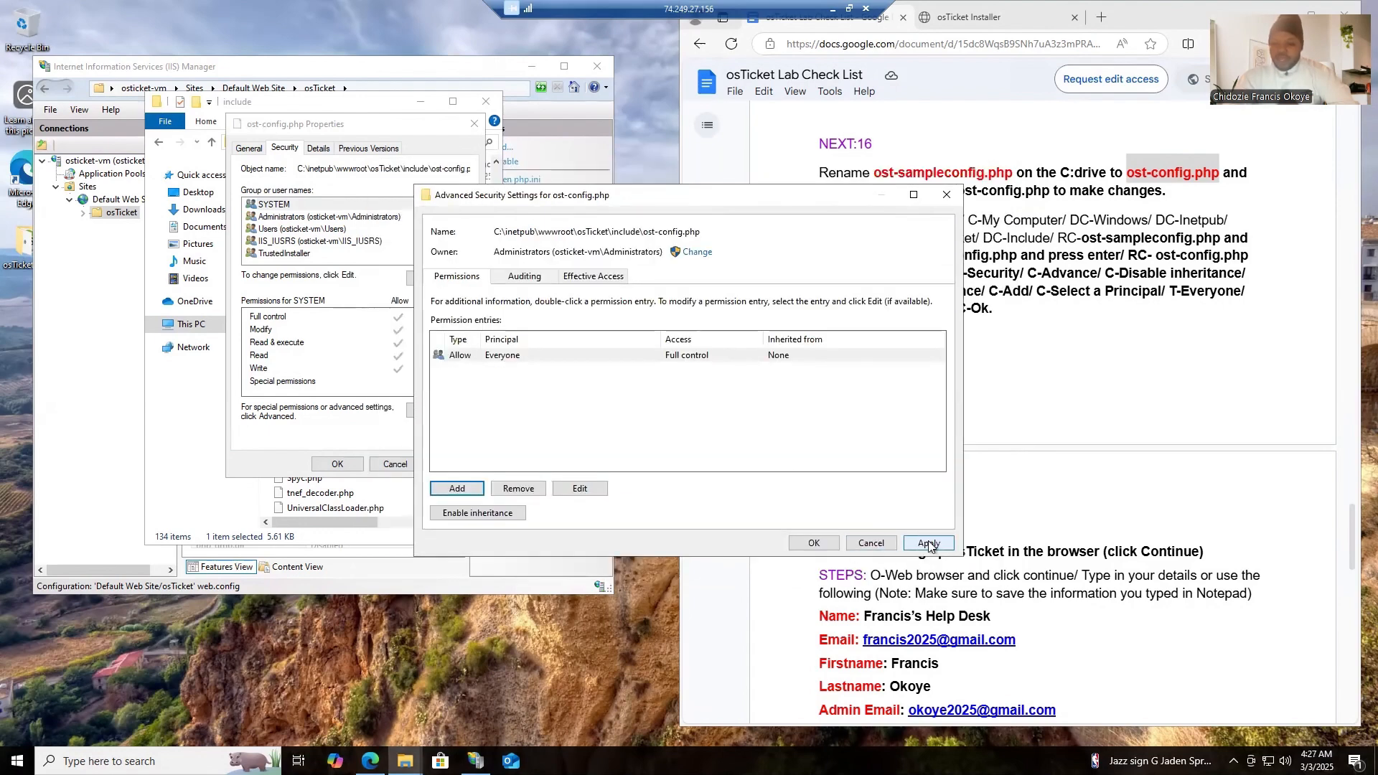
pyautogui.click(930, 544)
pyautogui.click(823, 543)
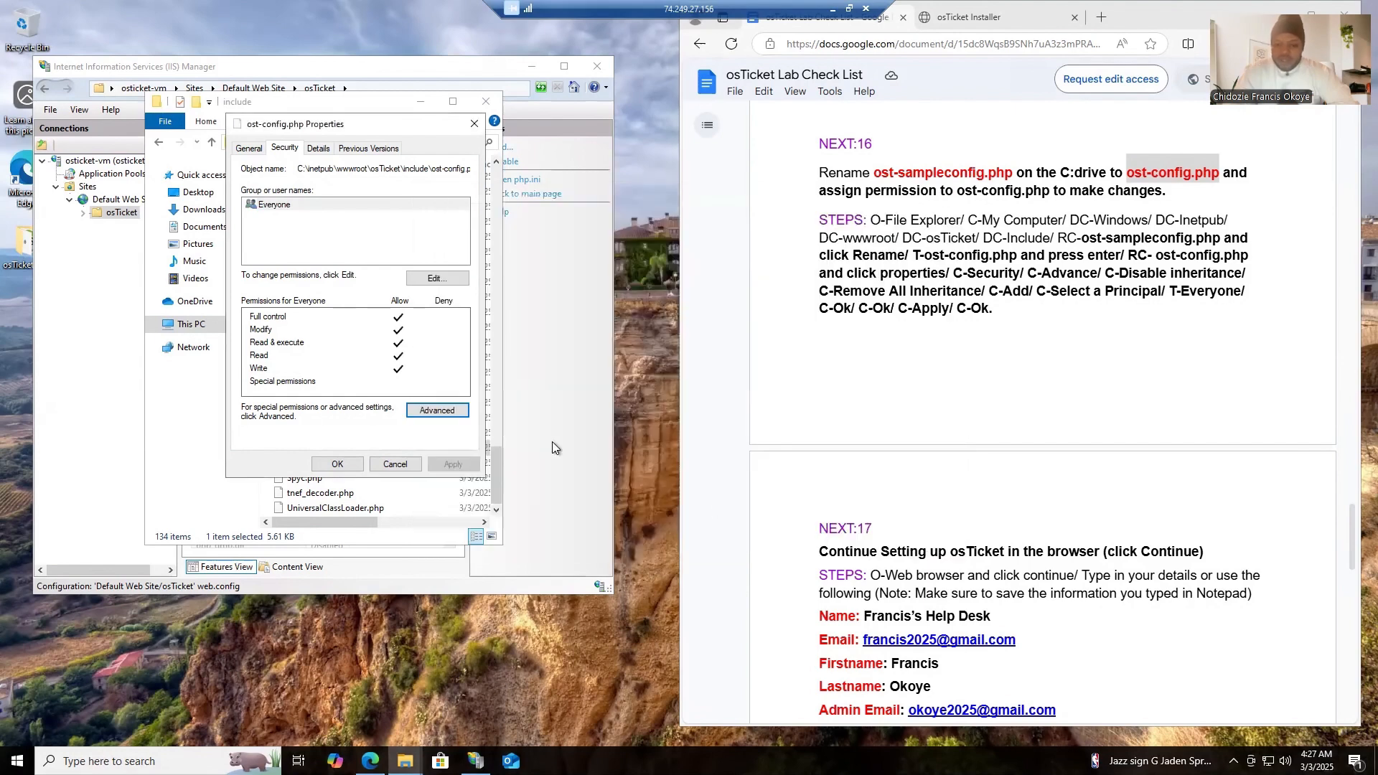
pyautogui.click(336, 464)
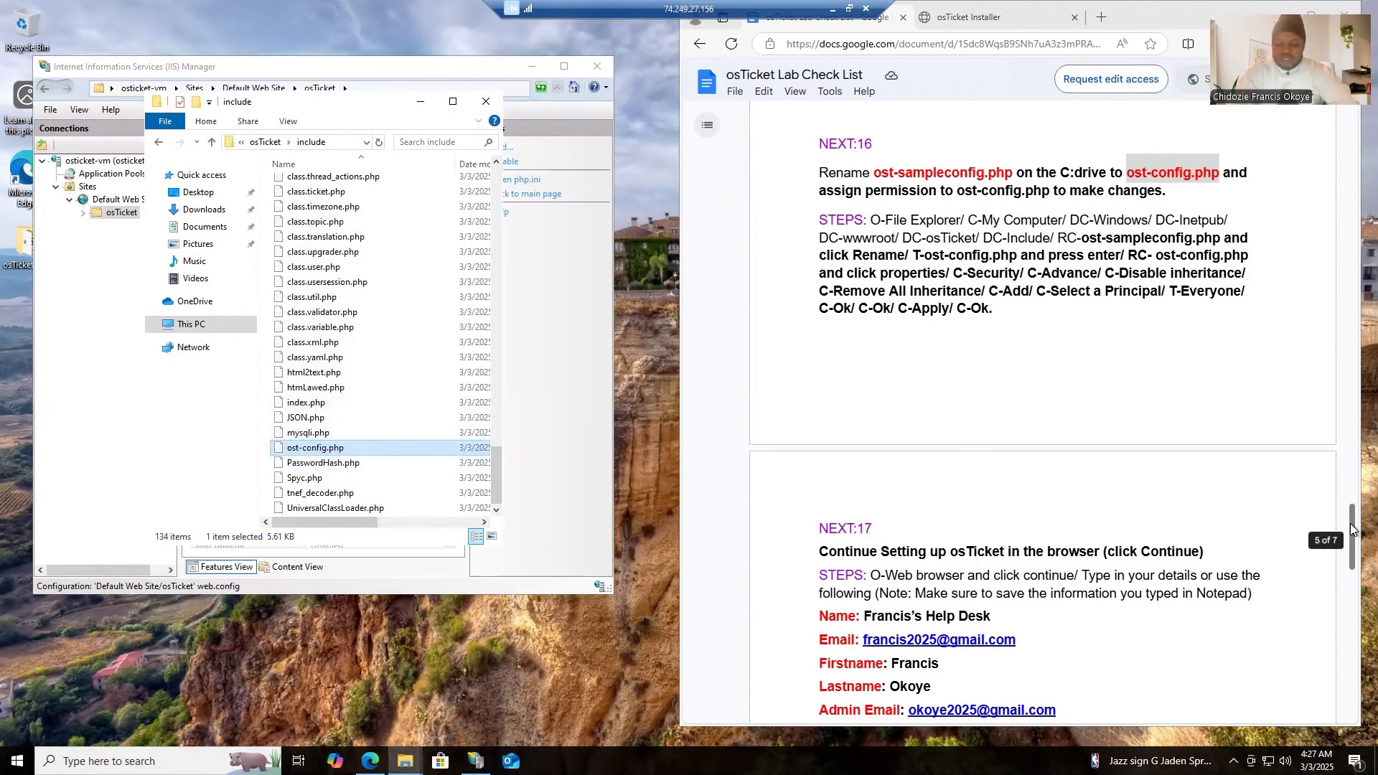
# - Bring up NEXT:17 of the checklist and continue the osTicket Installer to the Basic Installation form
pyautogui.moveTo(1351, 530); pyautogui.dragTo(1351, 570)
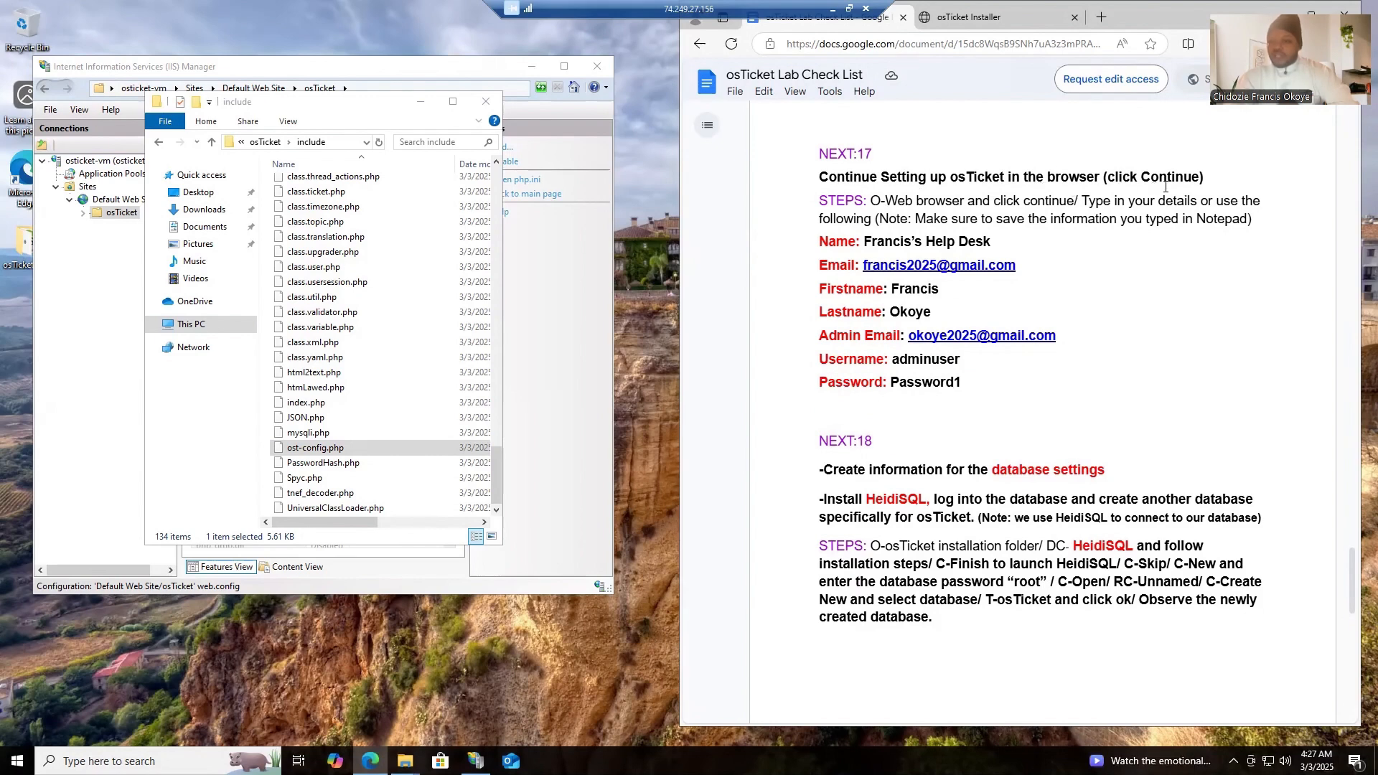
pyautogui.click(985, 20)
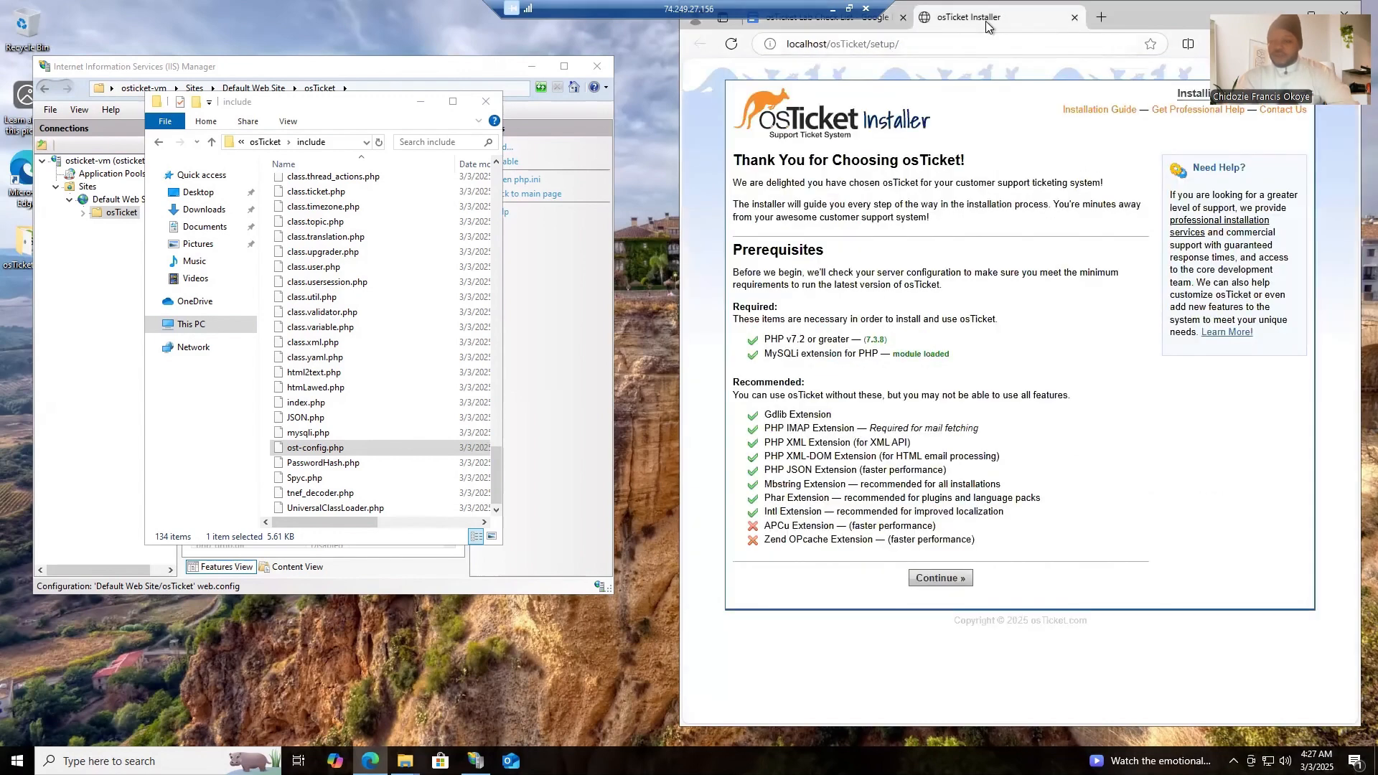
pyautogui.click(931, 579)
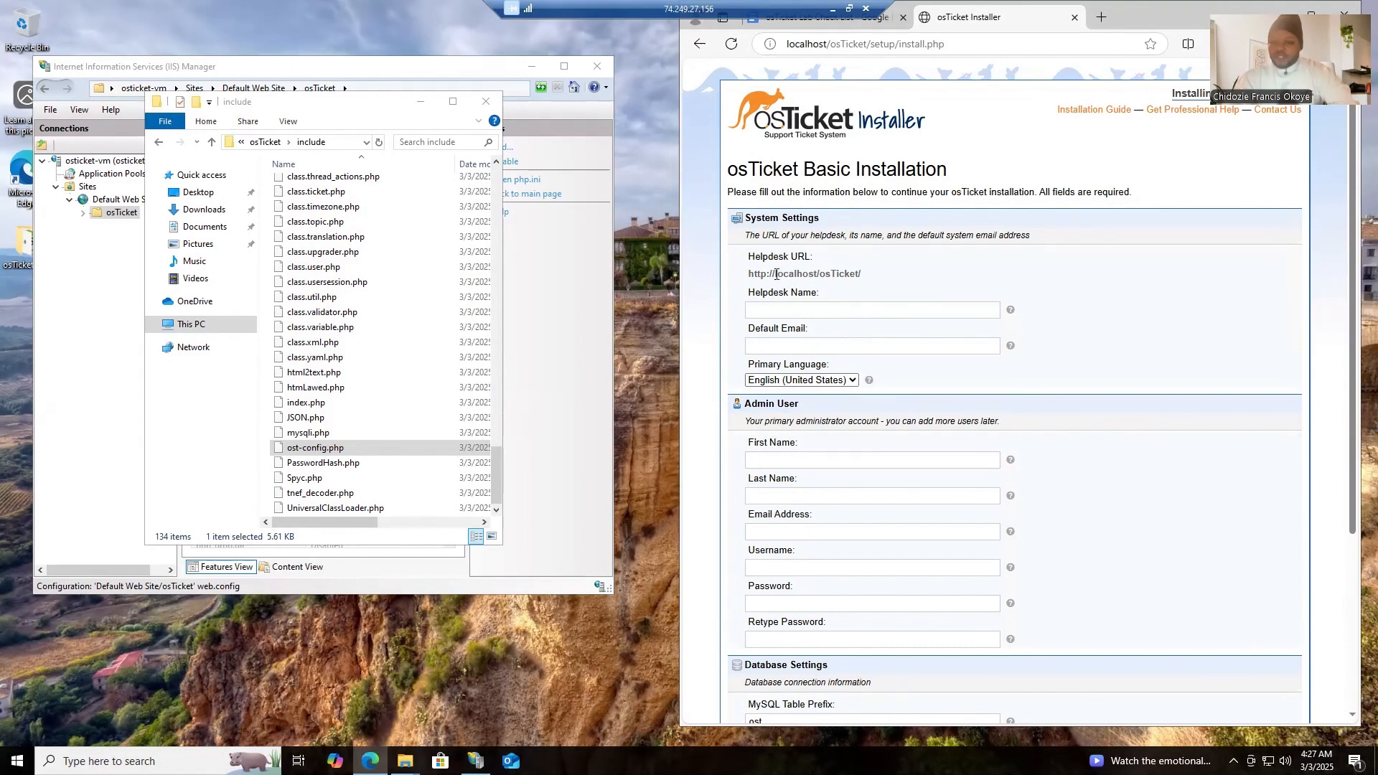
# - Copy the help desk name from NEXT:17 of the checklist into the installer's Helpdesk Name field
pyautogui.click(790, 309)
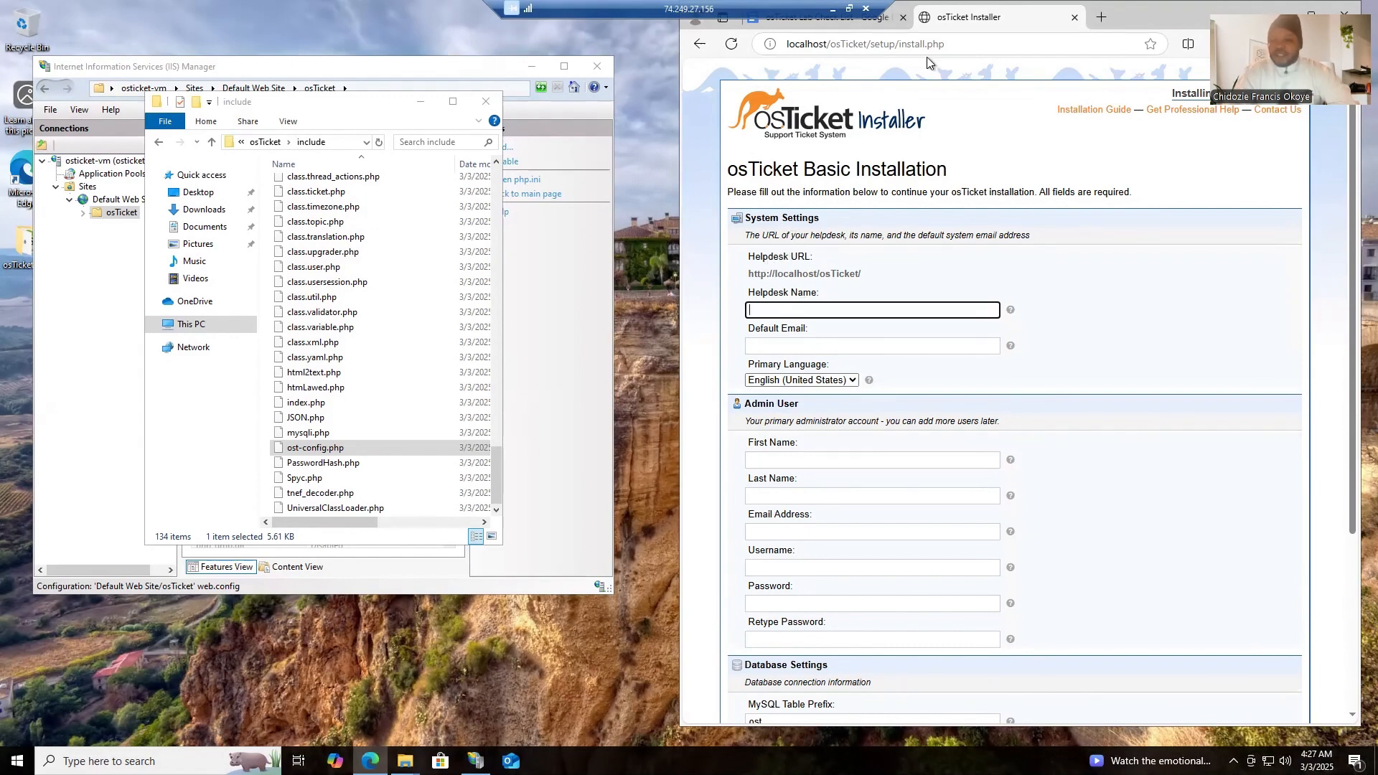
pyautogui.click(850, 25)
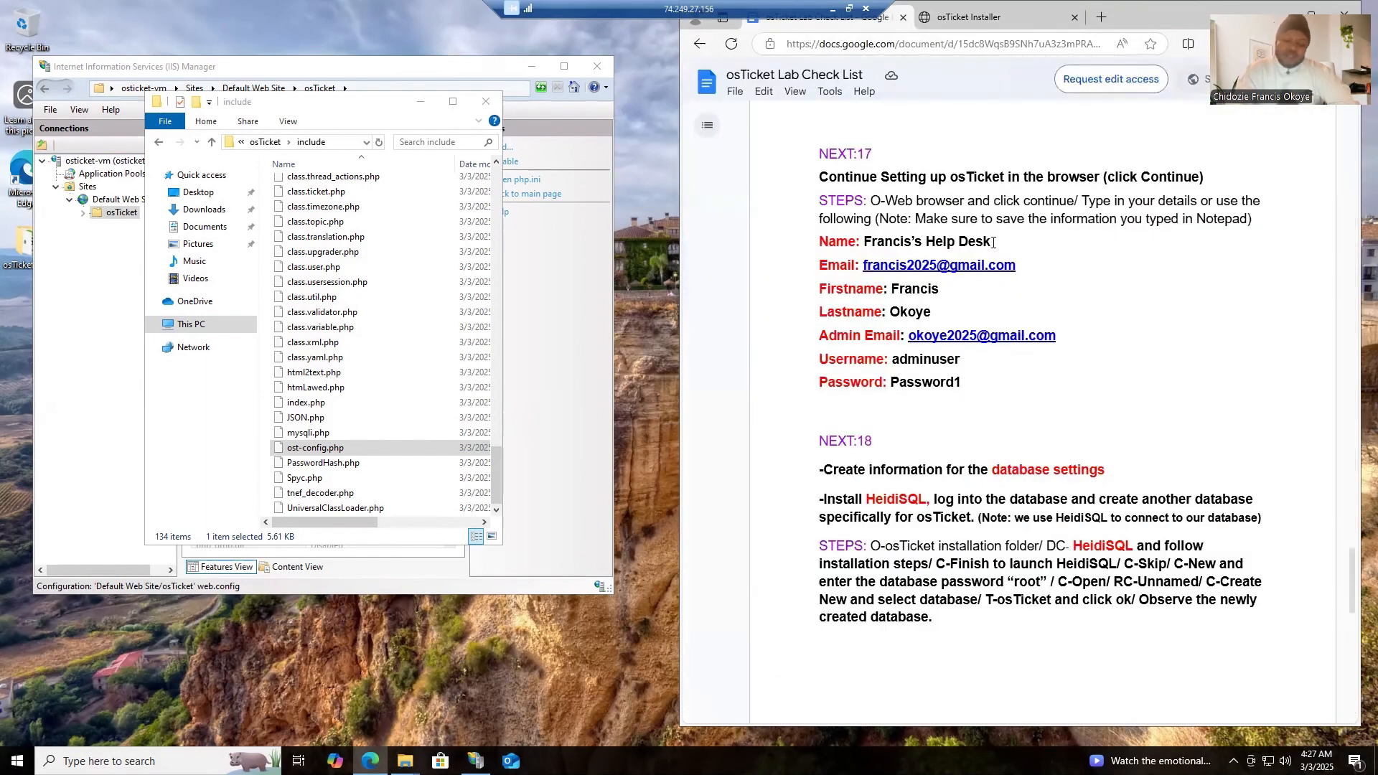
pyautogui.moveTo(990, 242); pyautogui.dragTo(866, 246)
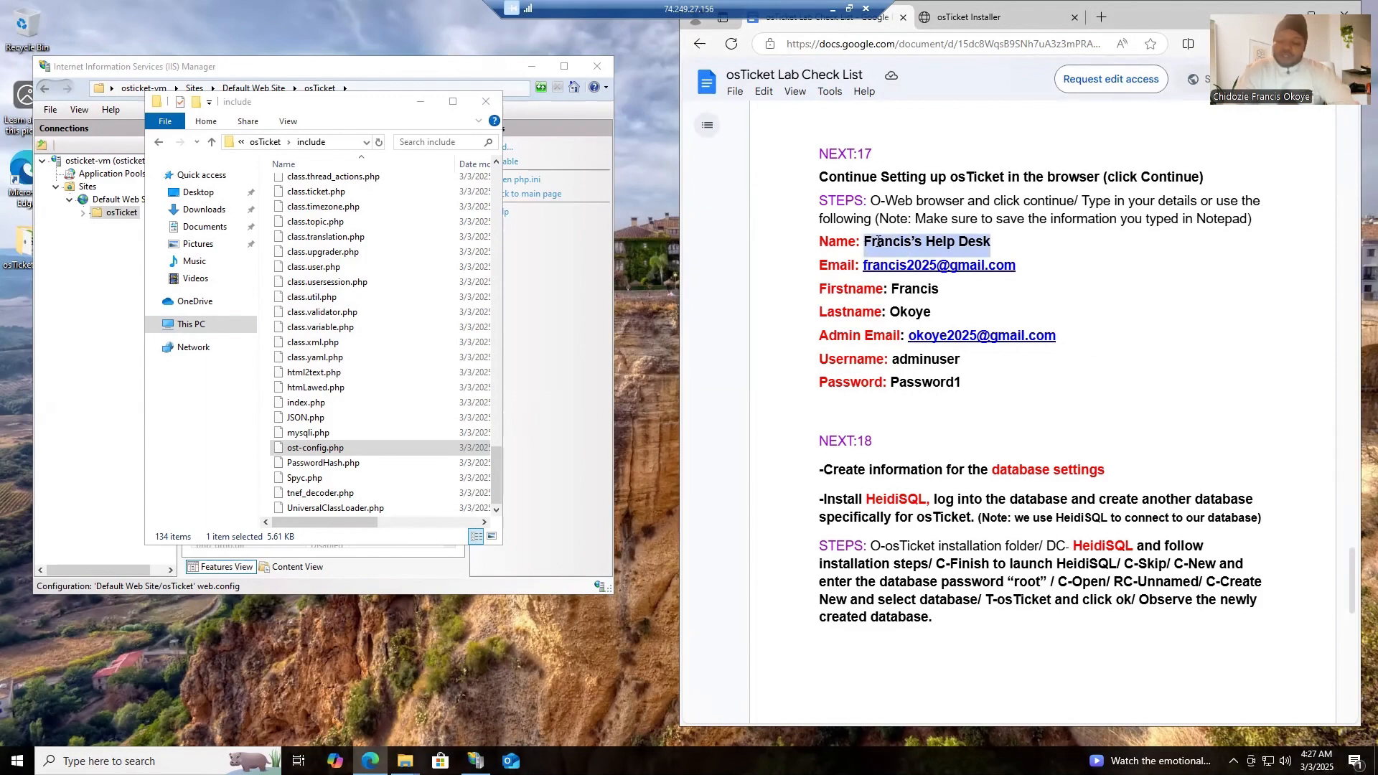
pyautogui.rightClick(879, 243)
pyautogui.click(933, 261)
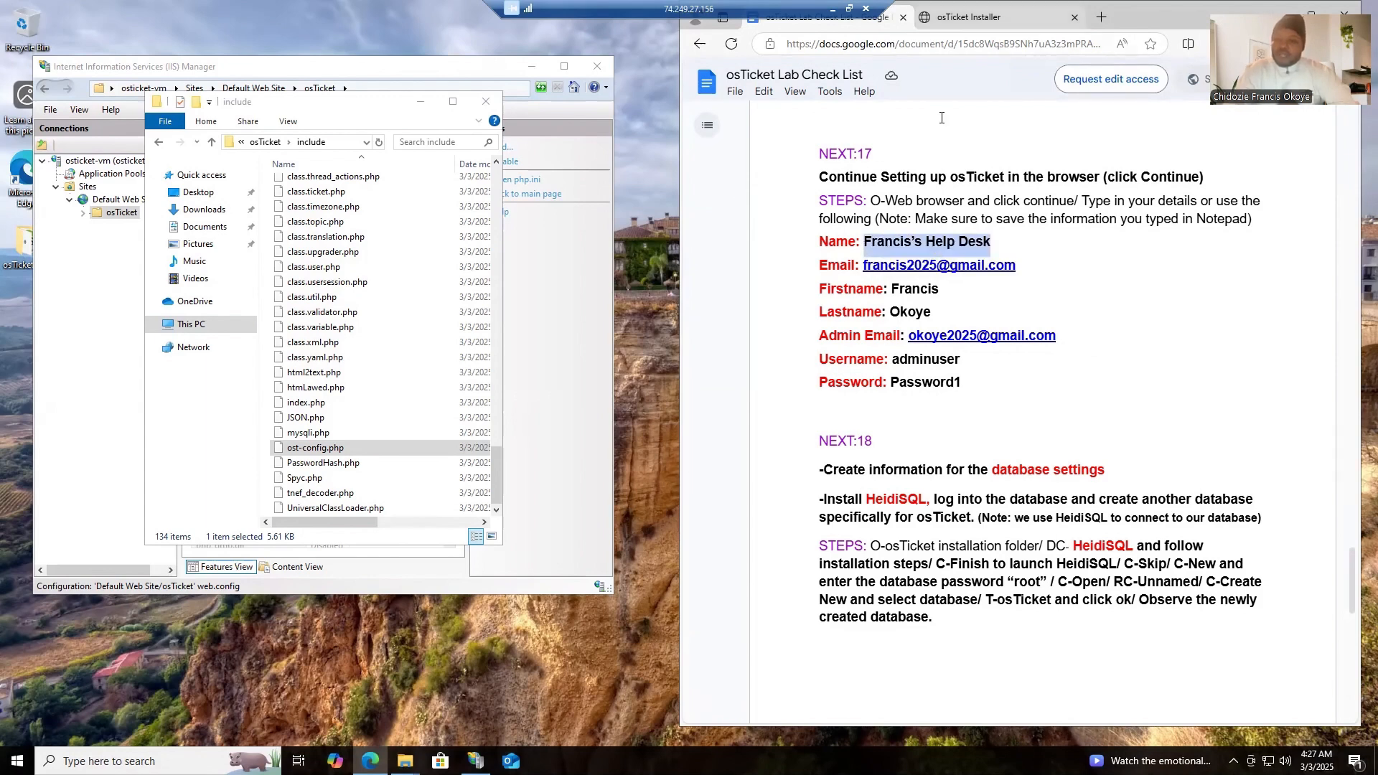
pyautogui.click(969, 17)
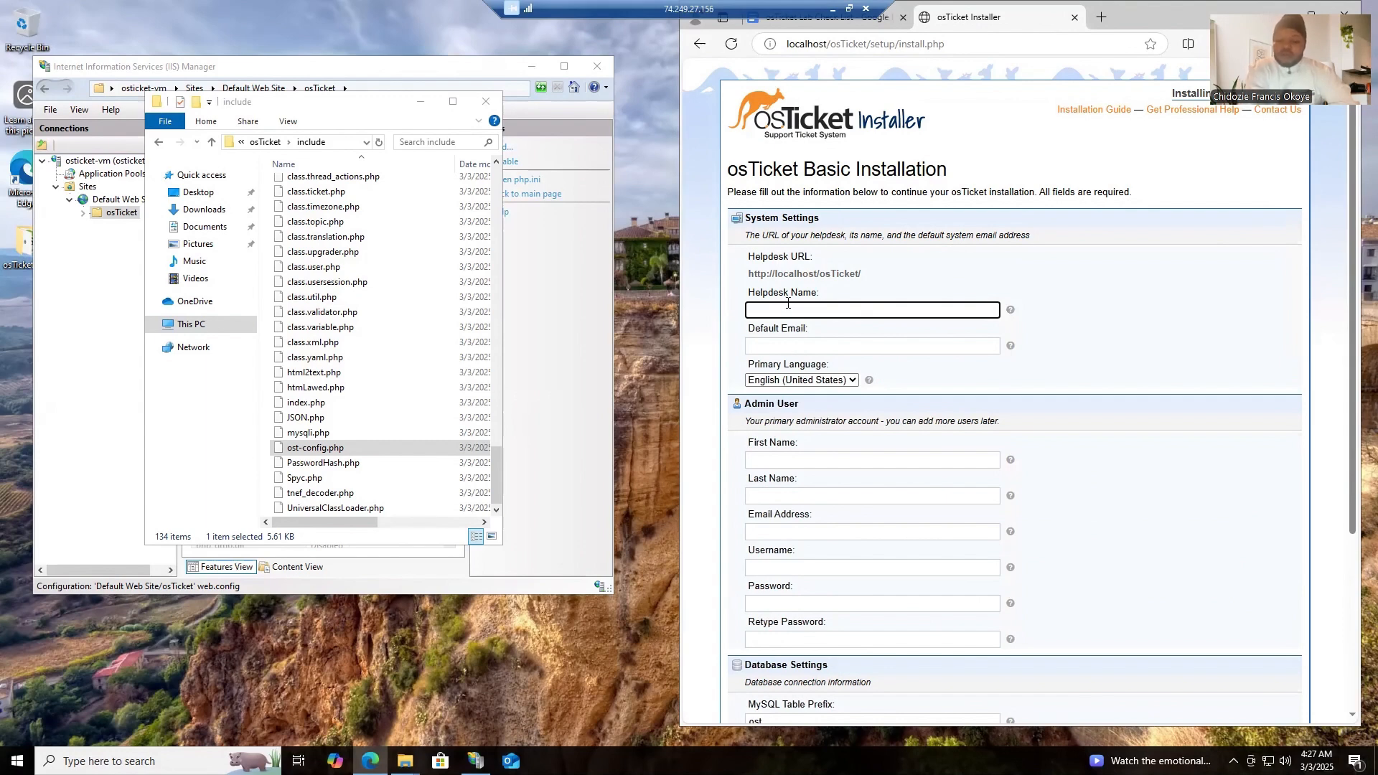
pyautogui.hotkey('ctrl', 'v')
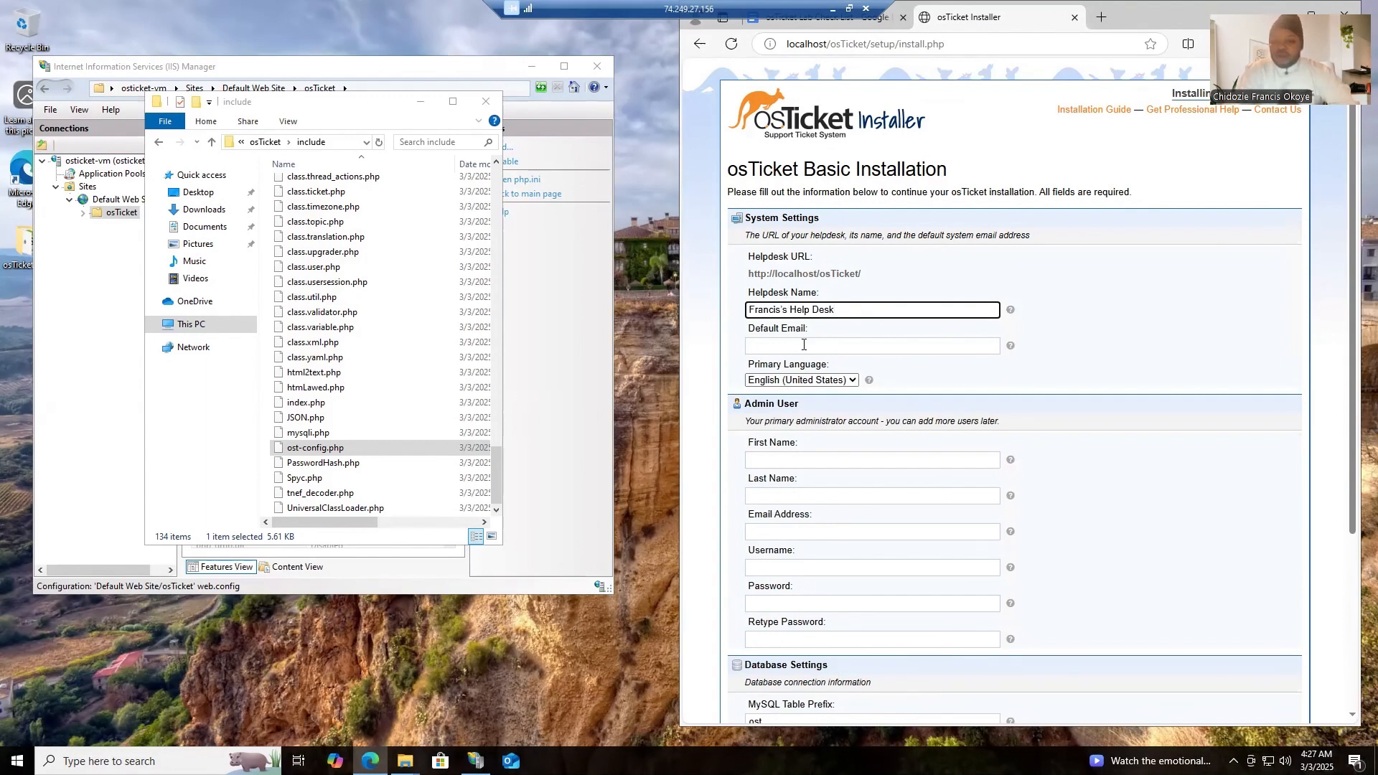
# - Copy the email address from NEXT:17 of the checklist into the installer's Default Email field
pyautogui.click(803, 345)
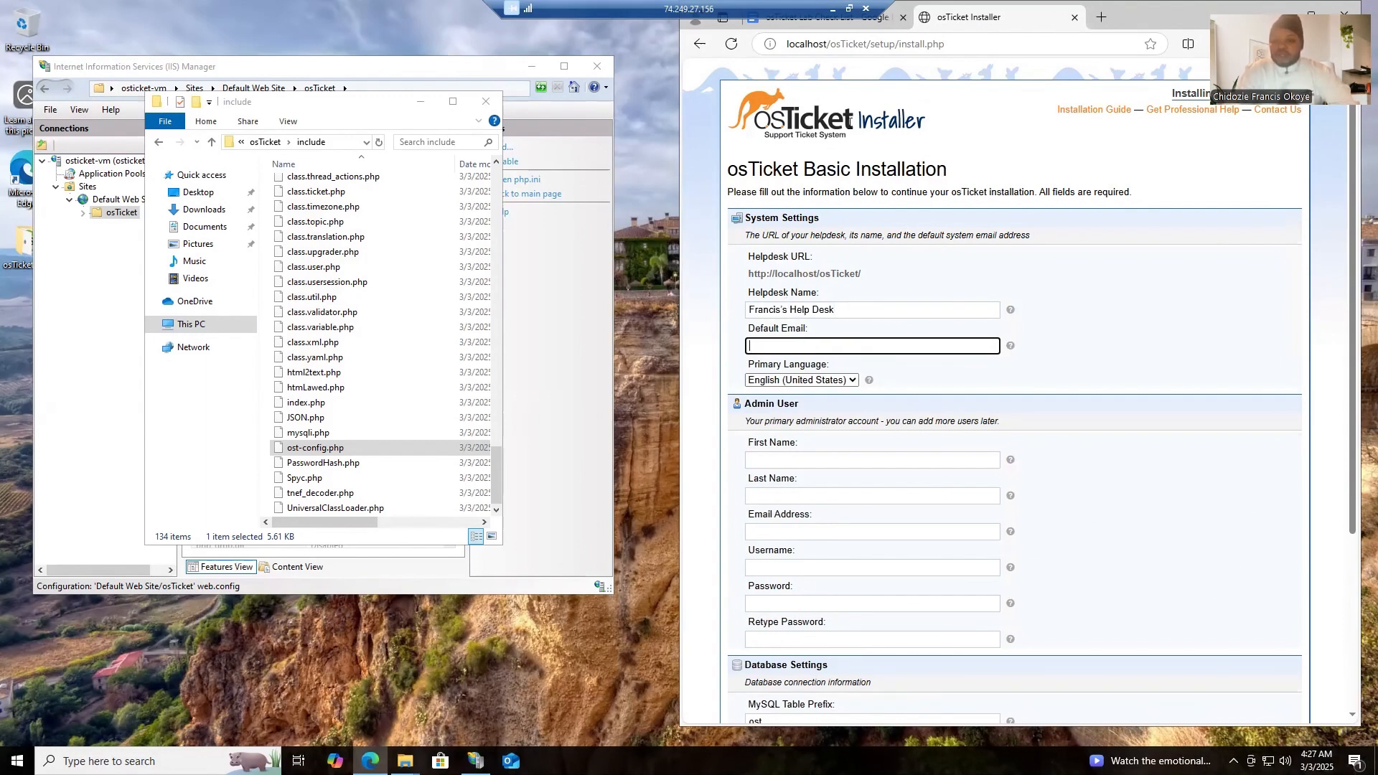
pyautogui.click(858, 27)
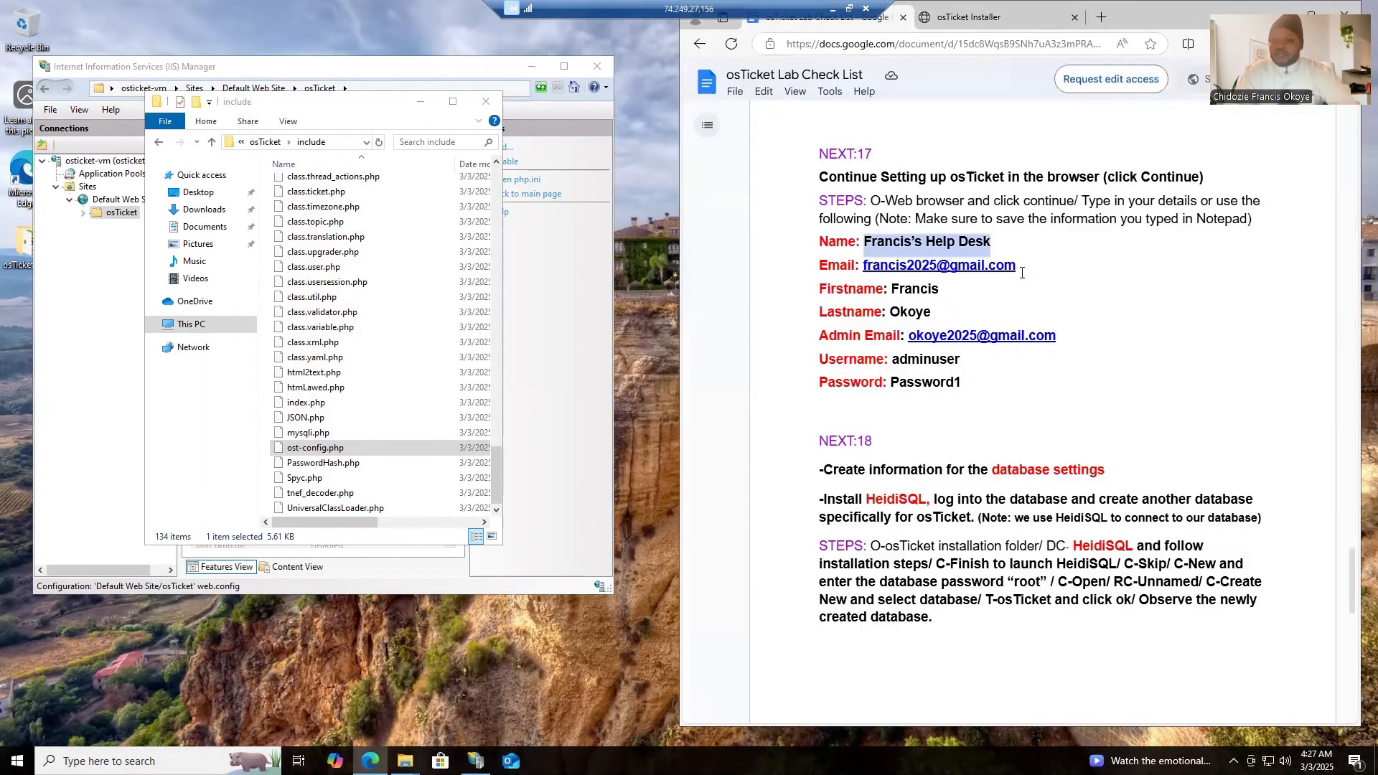
pyautogui.moveTo(1016, 265); pyautogui.dragTo(863, 268)
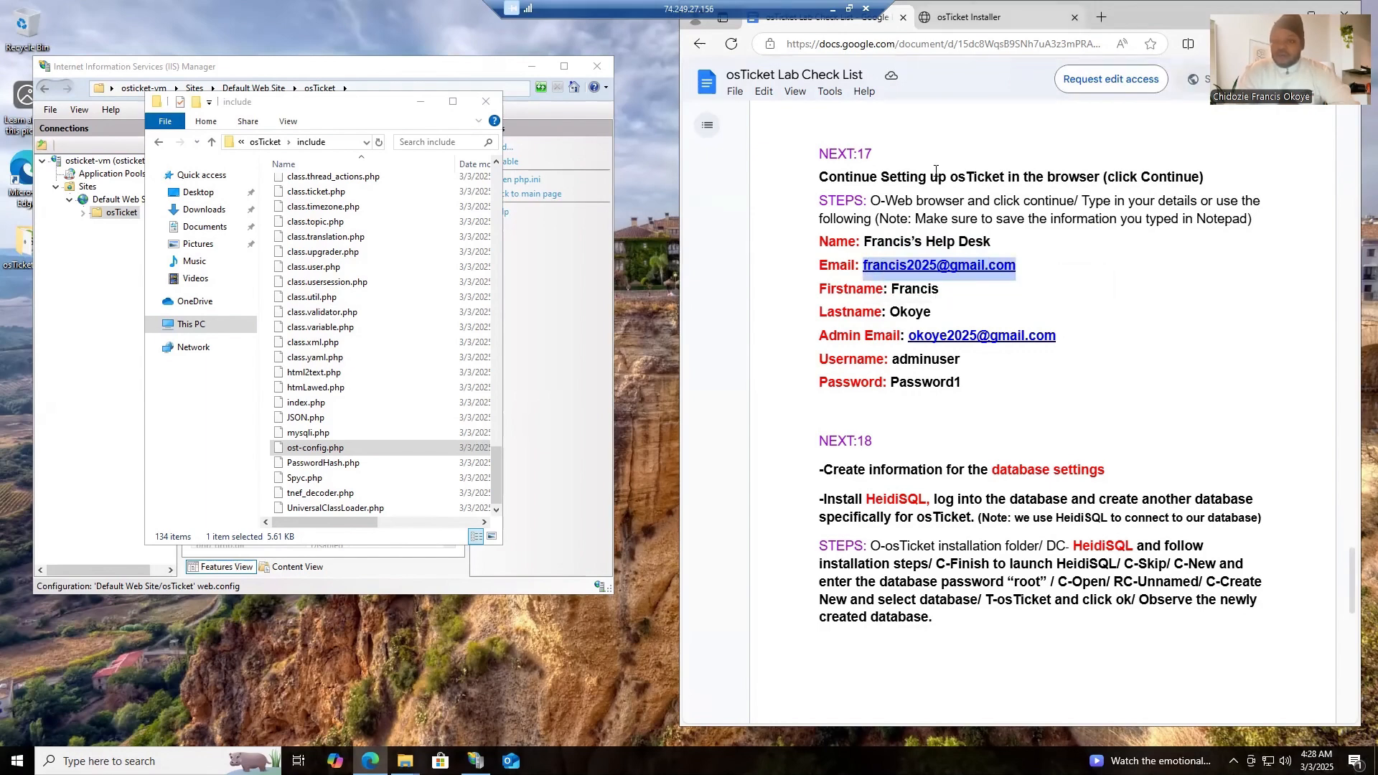
pyautogui.click(938, 21)
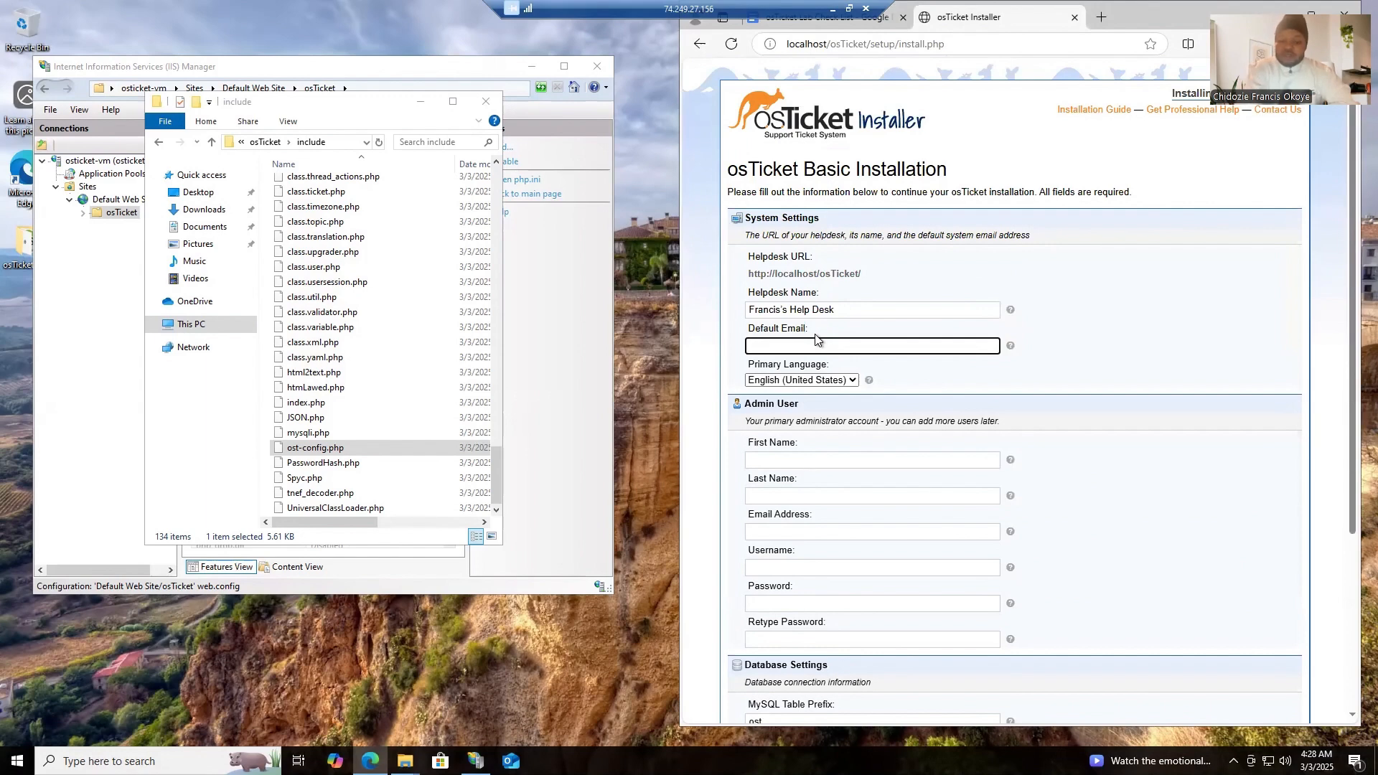
pyautogui.hotkey('ctrl', 'v')
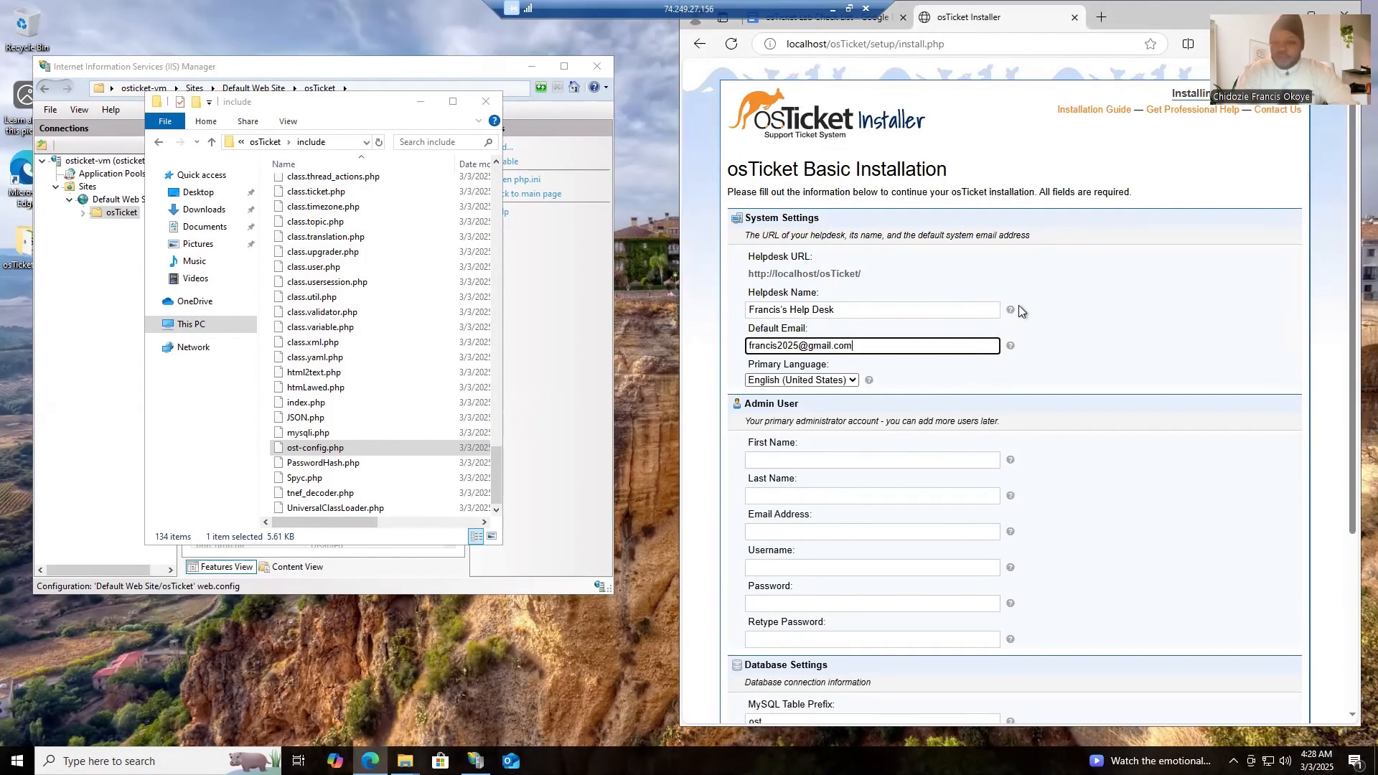
pyautogui.click(1109, 291)
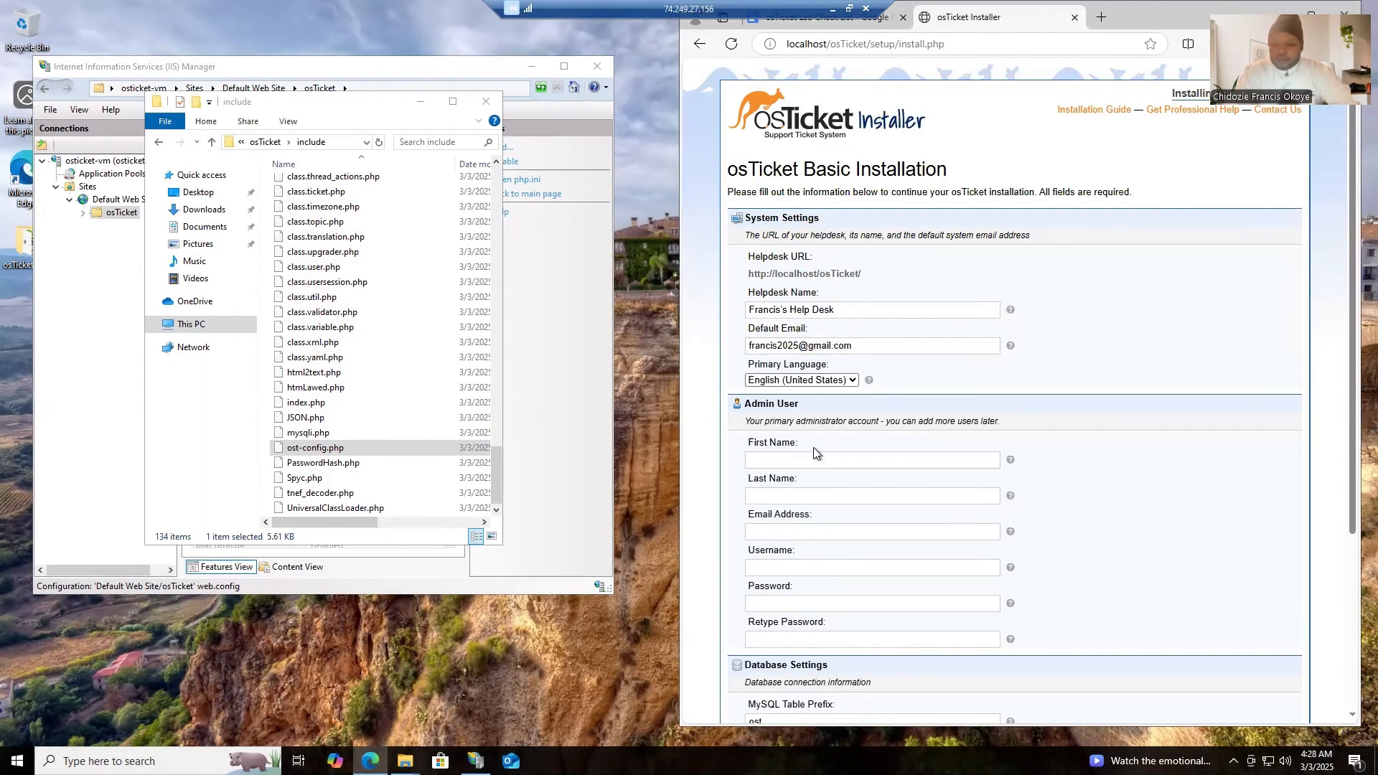
# - Enter the administrator's first name and last name from the checklist in the Admin User section
pyautogui.scroll(-3, 1065, 363)
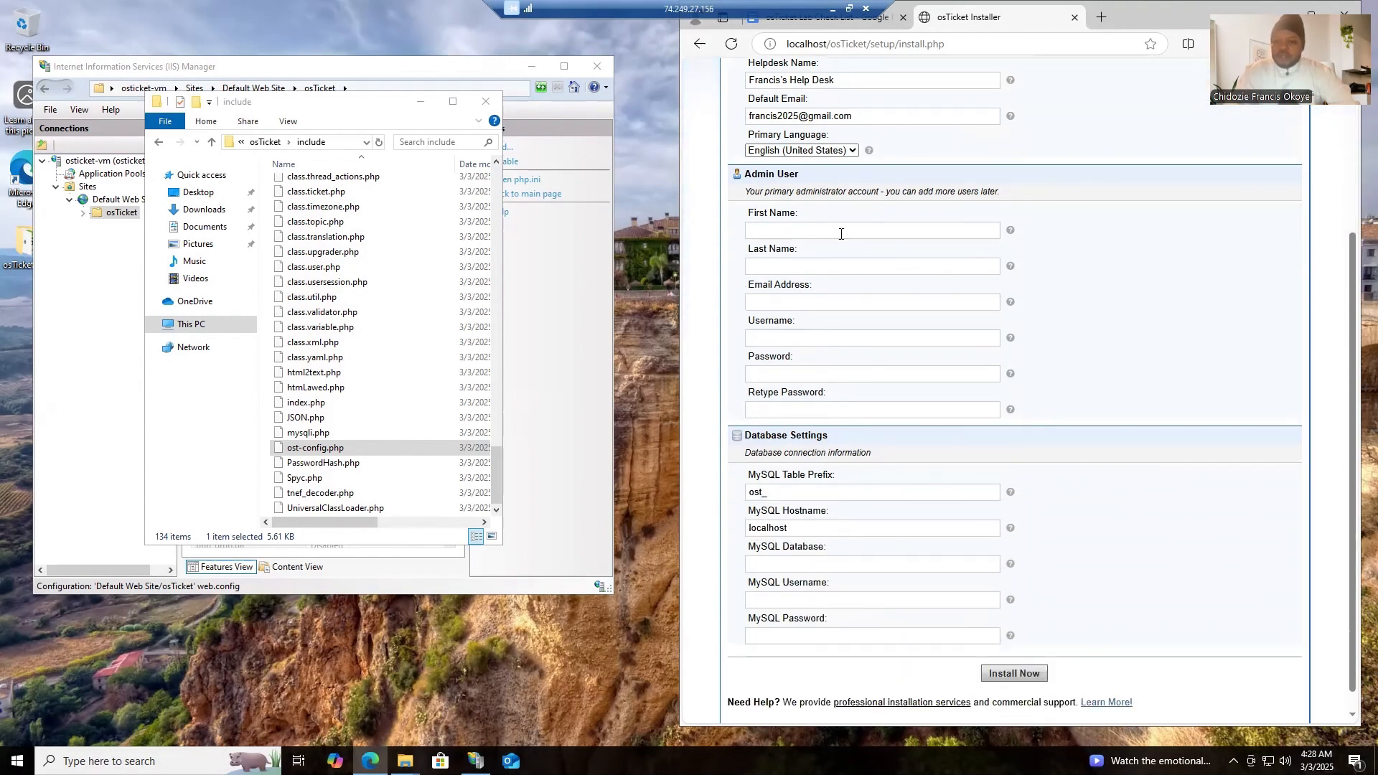
pyautogui.click(850, 24)
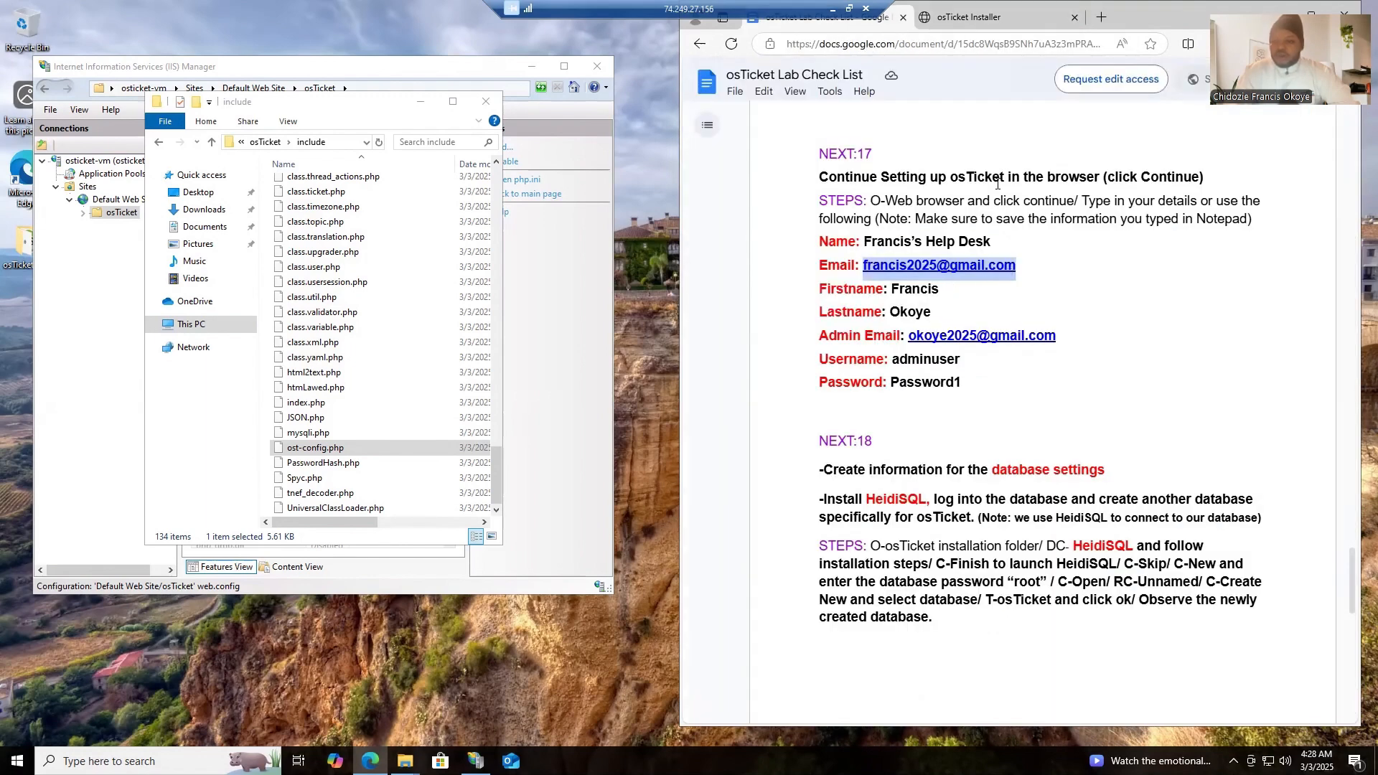
pyautogui.click(969, 17)
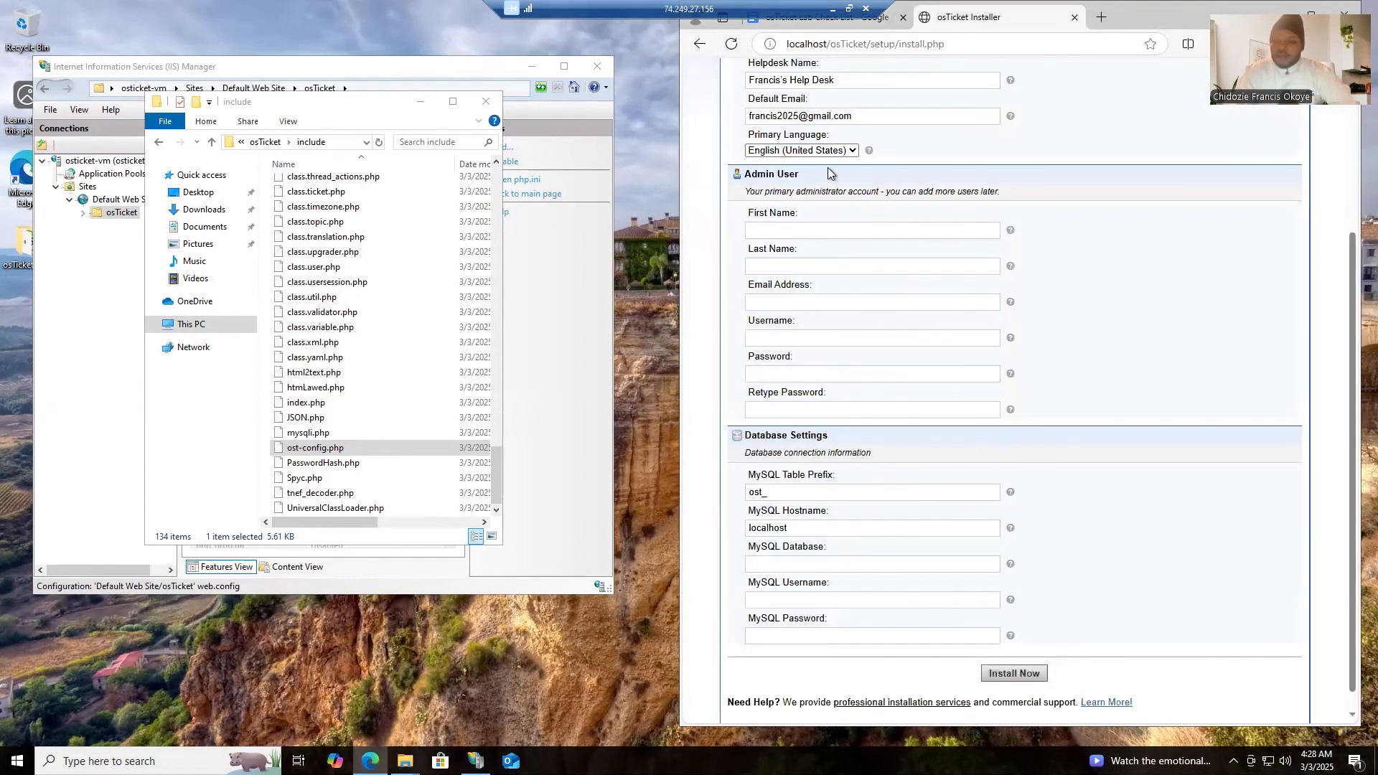
pyautogui.click(793, 228)
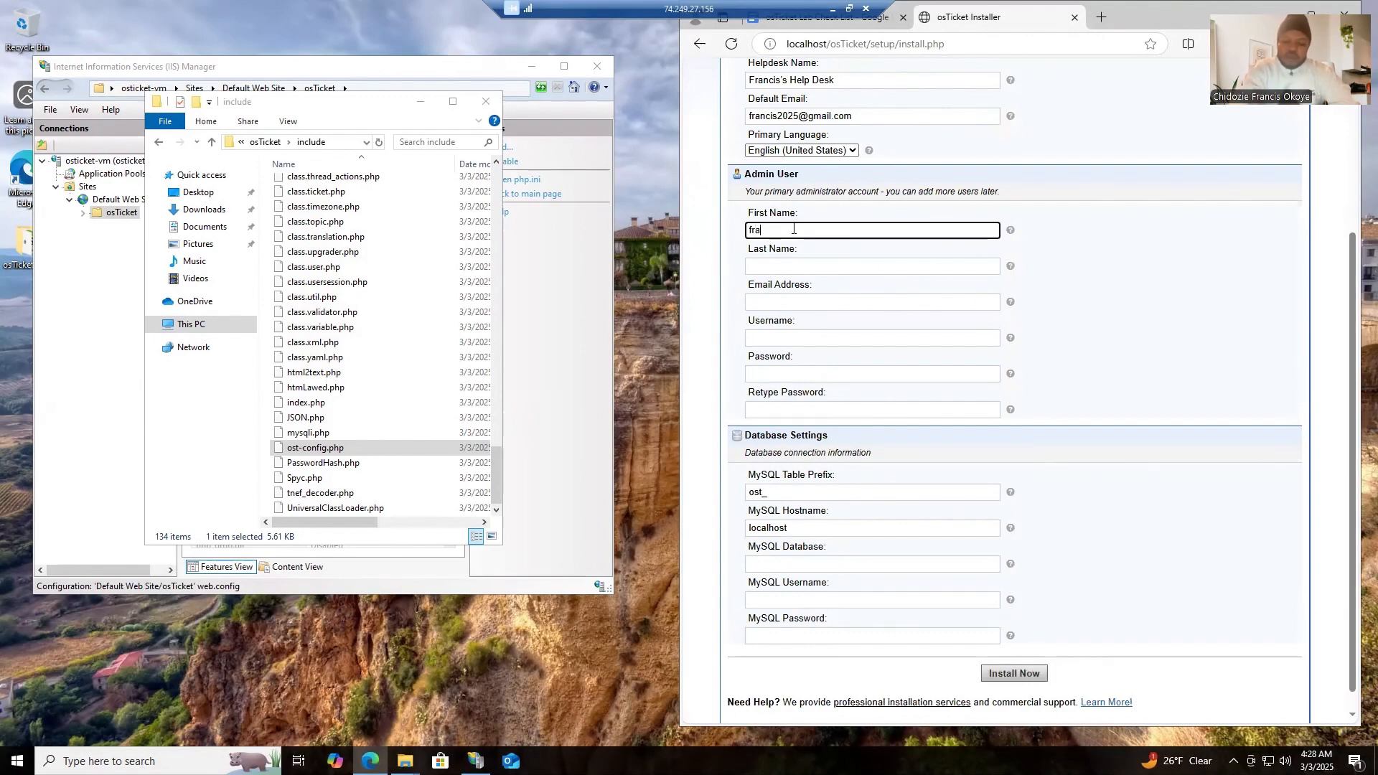
pyautogui.click(789, 267)
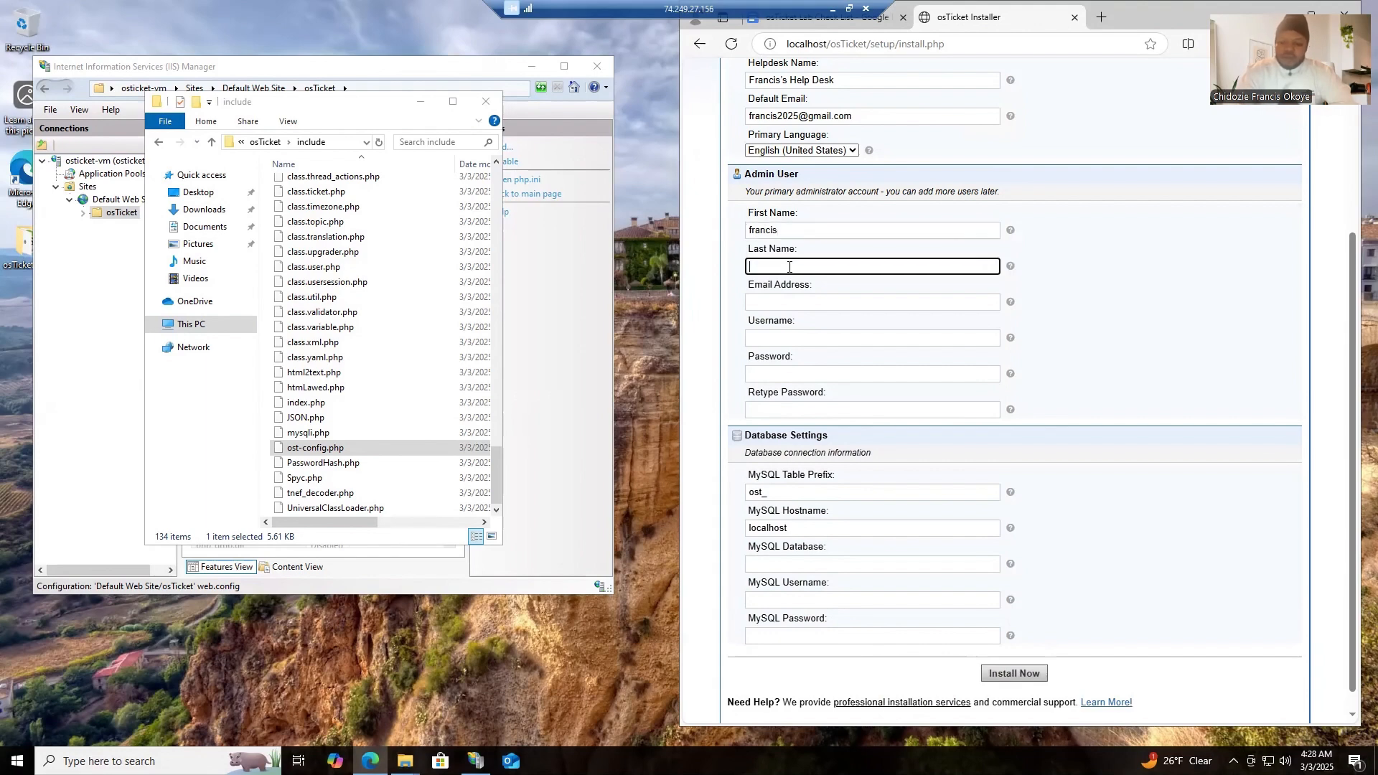
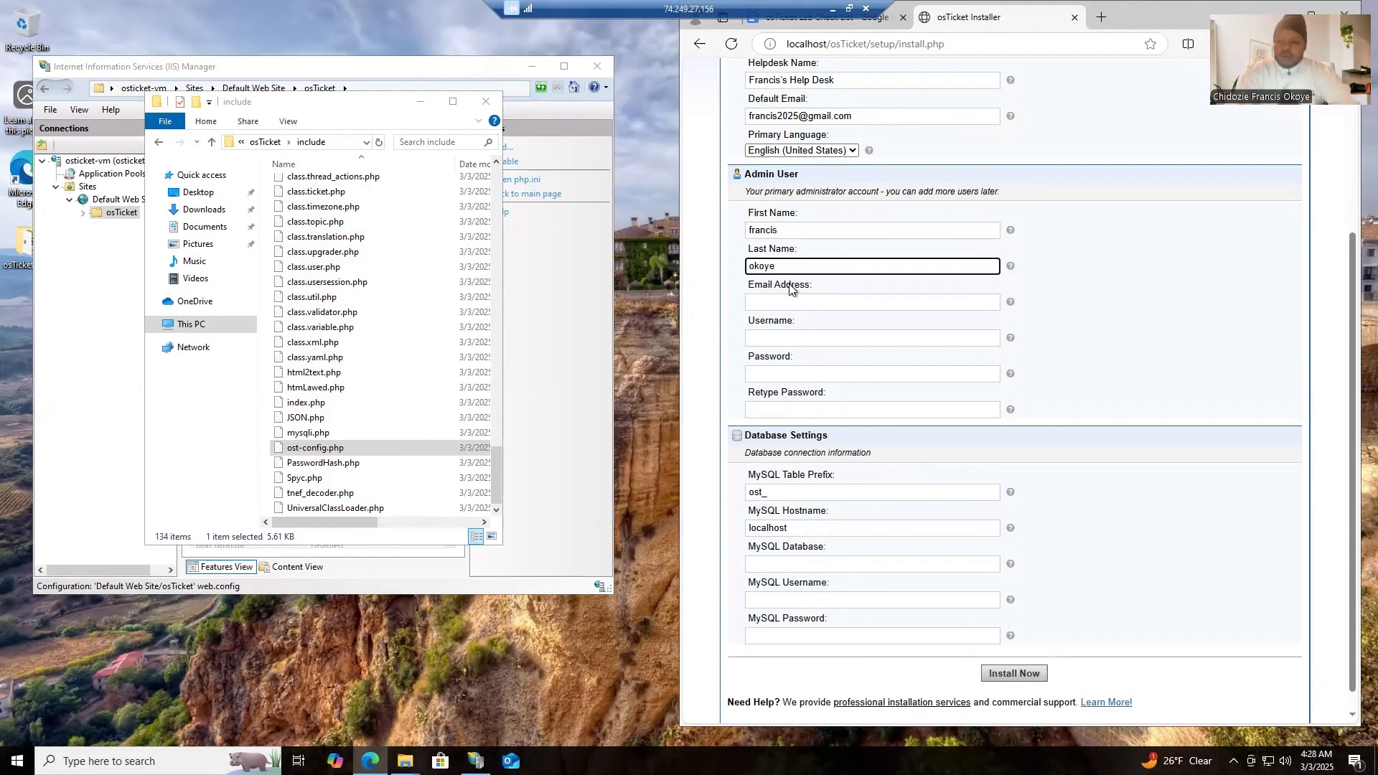
# - Copy the admin email from NEXT:17 of the checklist into the Admin User section's Email Address field
pyautogui.click(792, 301)
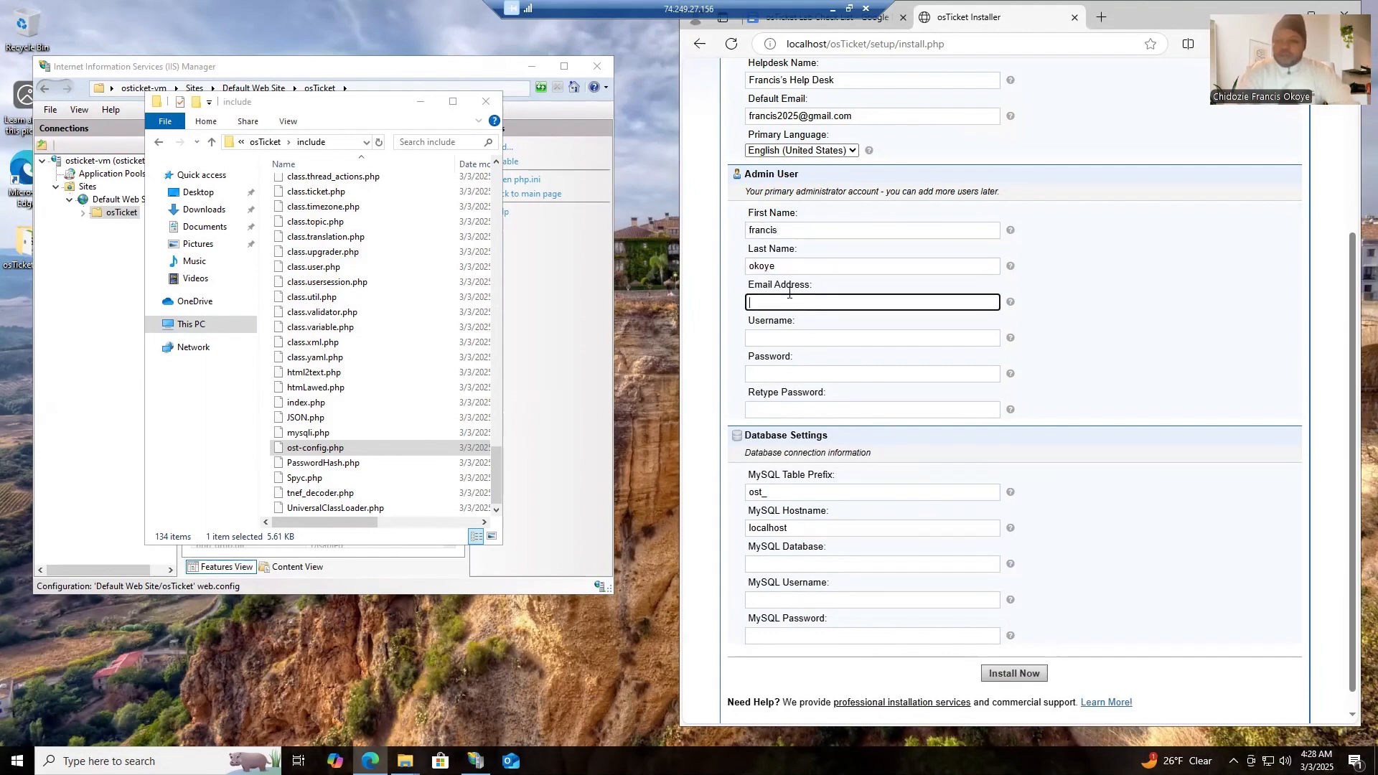
pyautogui.click(833, 21)
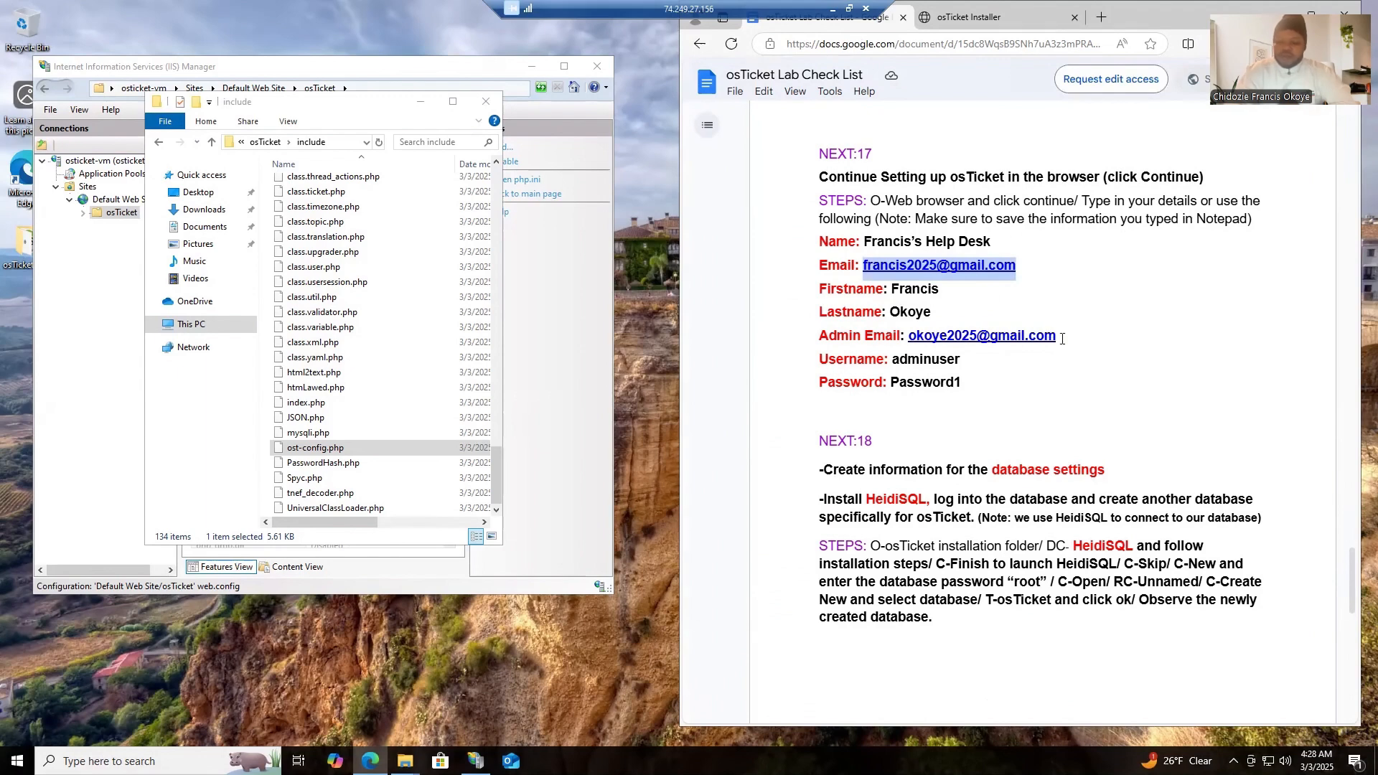
pyautogui.moveTo(1063, 337); pyautogui.dragTo(908, 336)
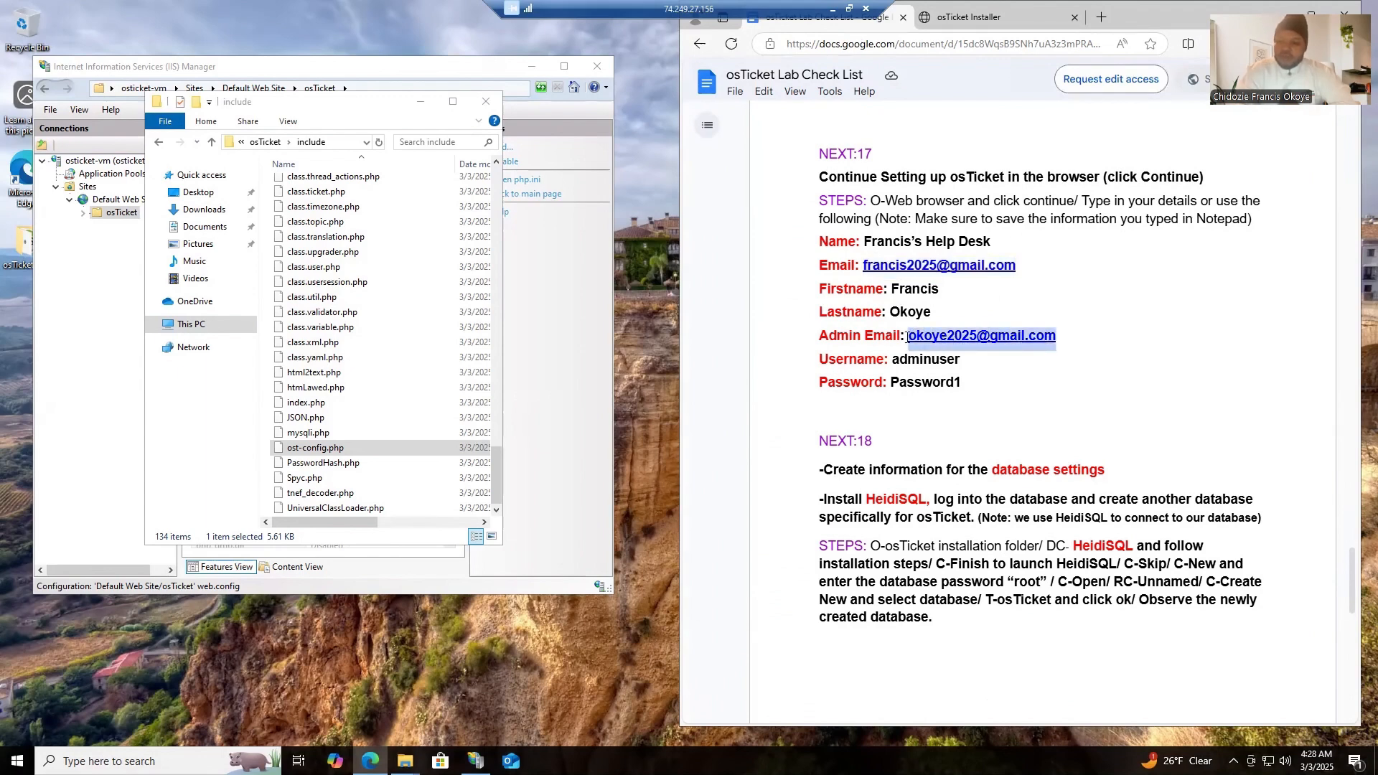
pyautogui.rightClick(922, 334)
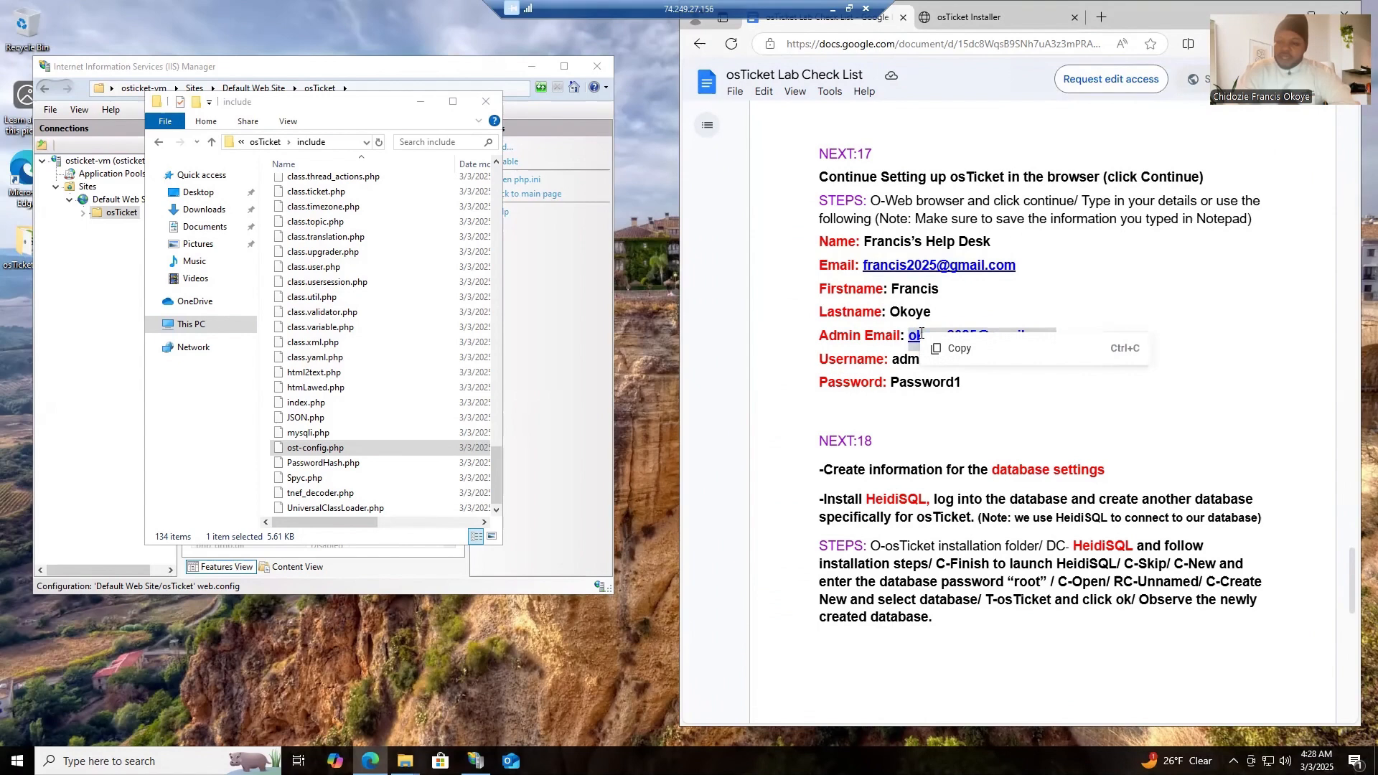
pyautogui.click(976, 355)
pyautogui.click(958, 28)
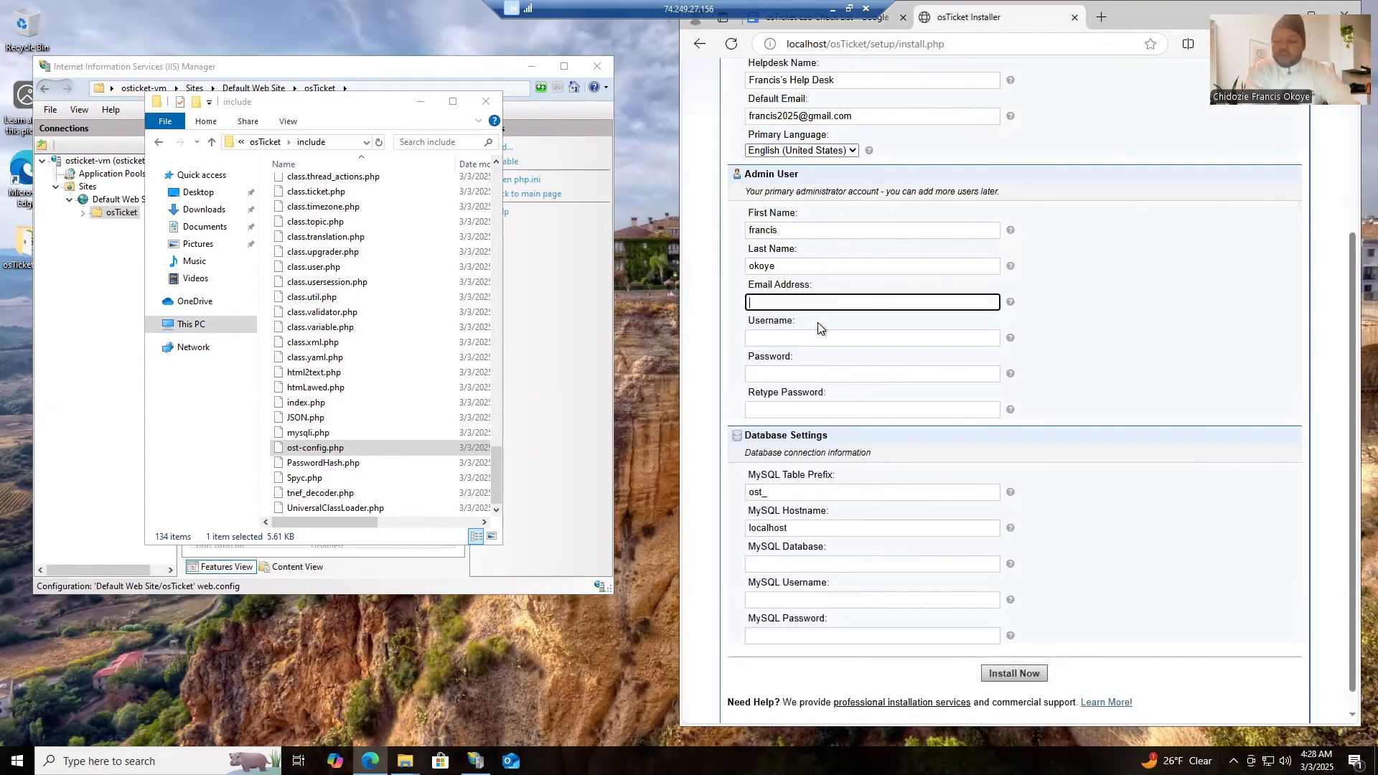
pyautogui.hotkey('ctrl', 'v')
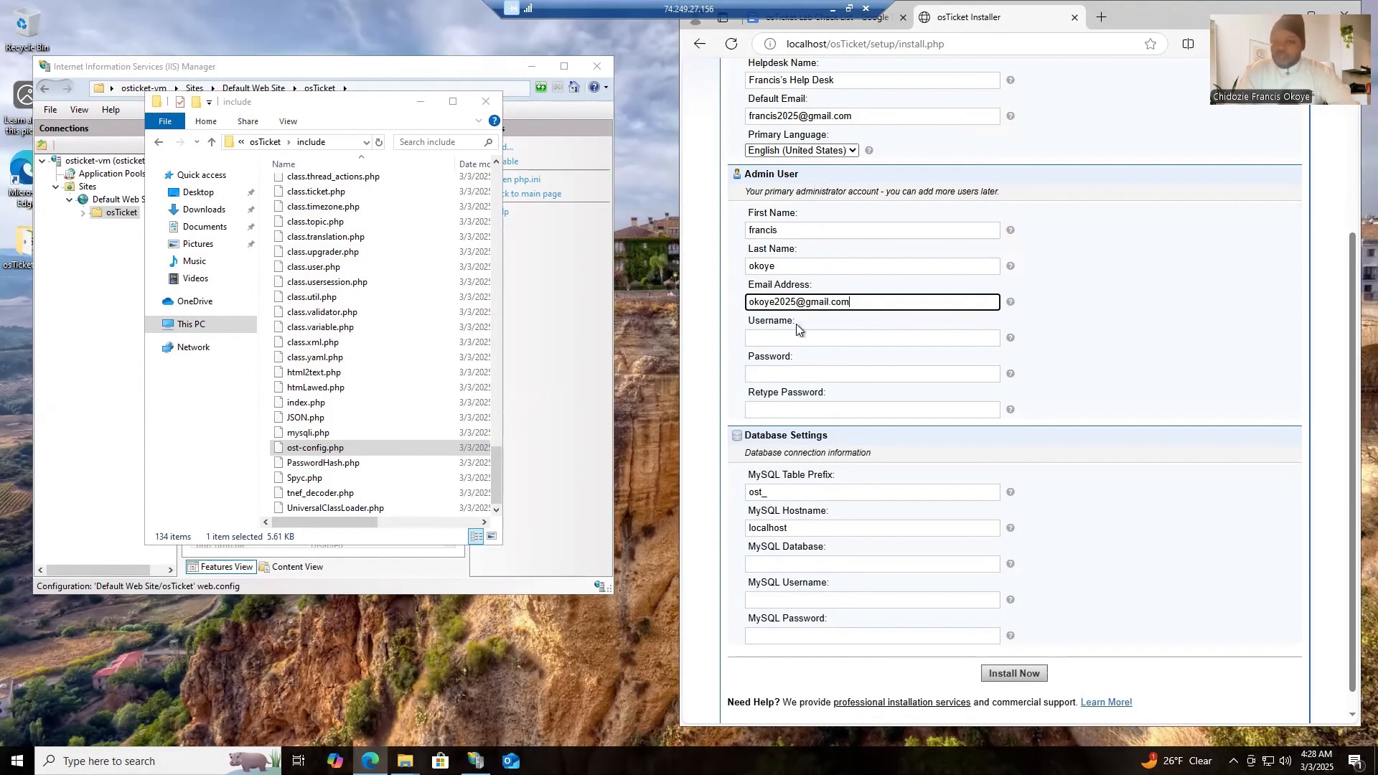
# - Copy the username adminuser from NEXT:17 of the checklist into the Admin User section's Username field
pyautogui.click(858, 24)
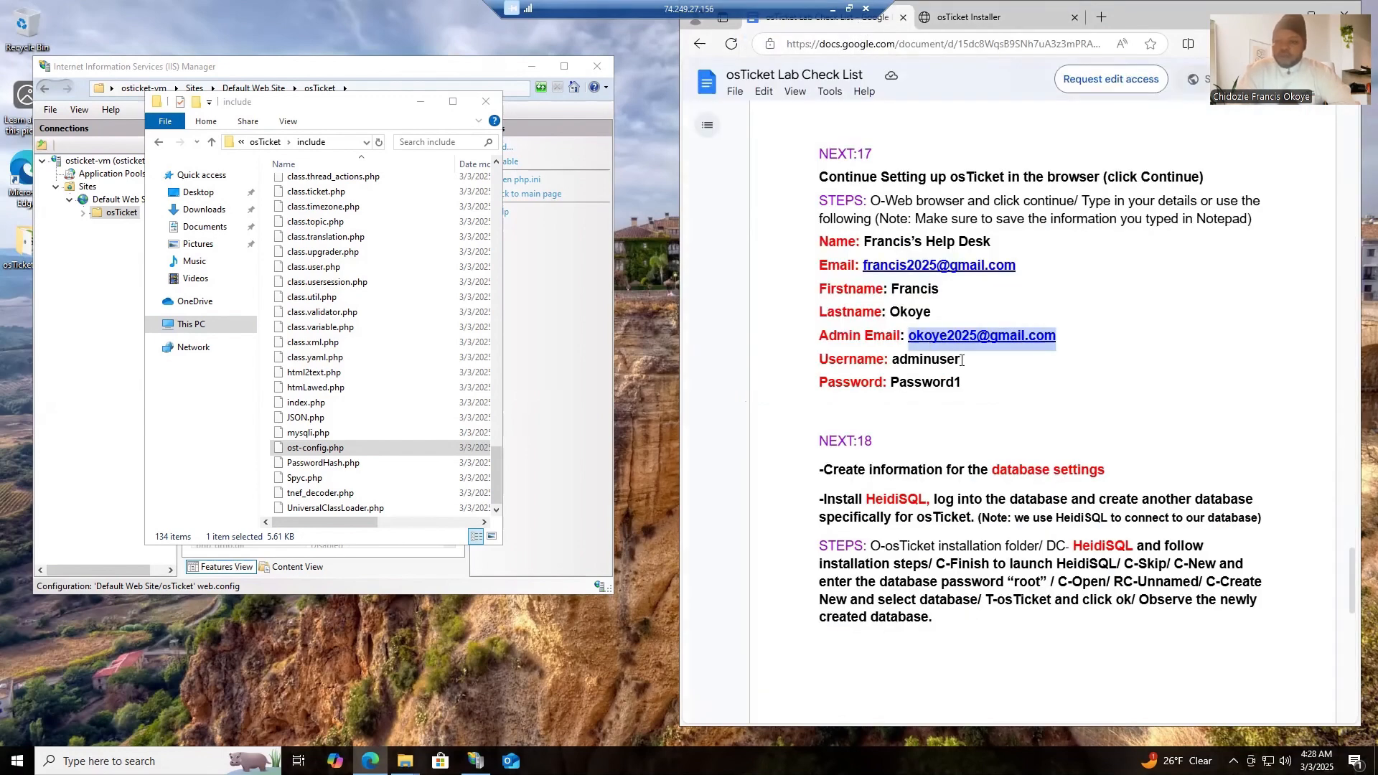
pyautogui.click(926, 361)
pyautogui.moveTo(960, 361); pyautogui.dragTo(905, 362)
pyautogui.rightClick(906, 362)
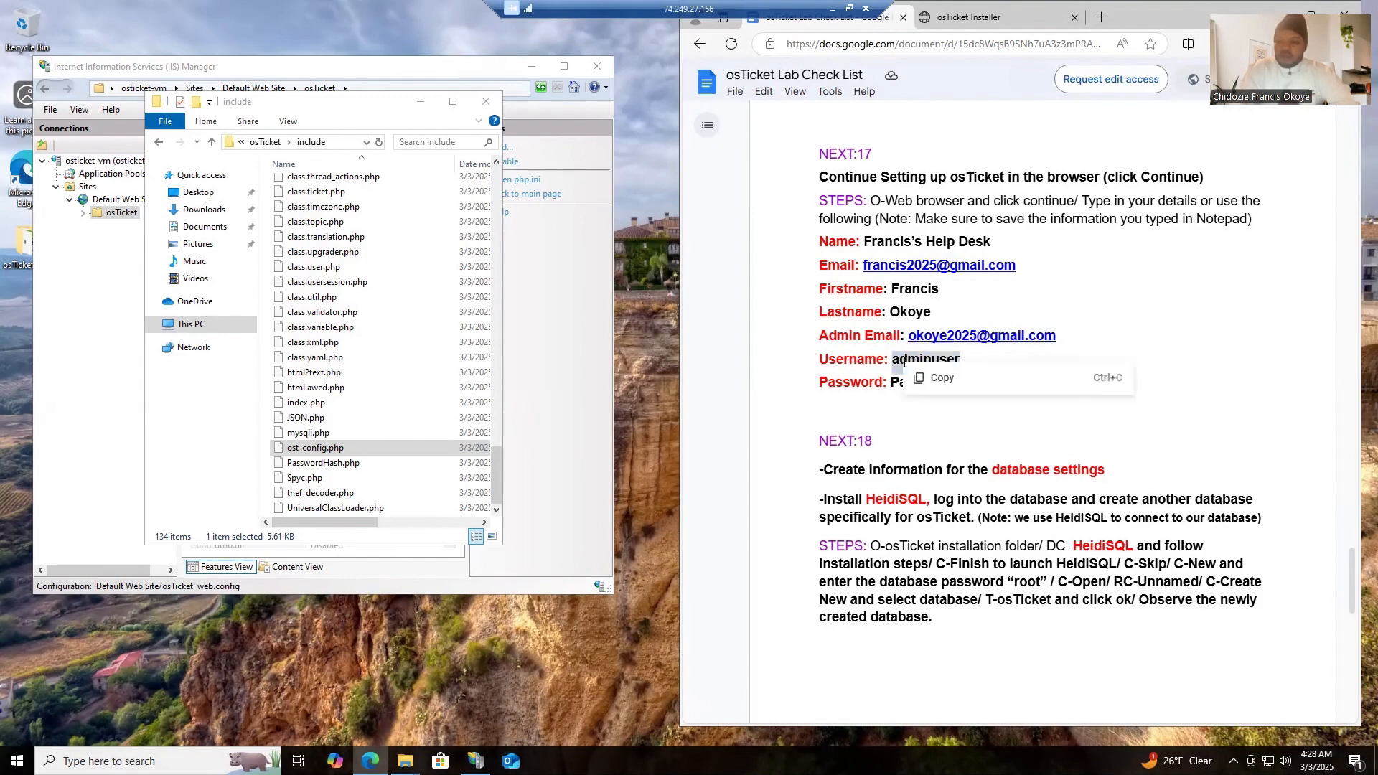
pyautogui.click(958, 385)
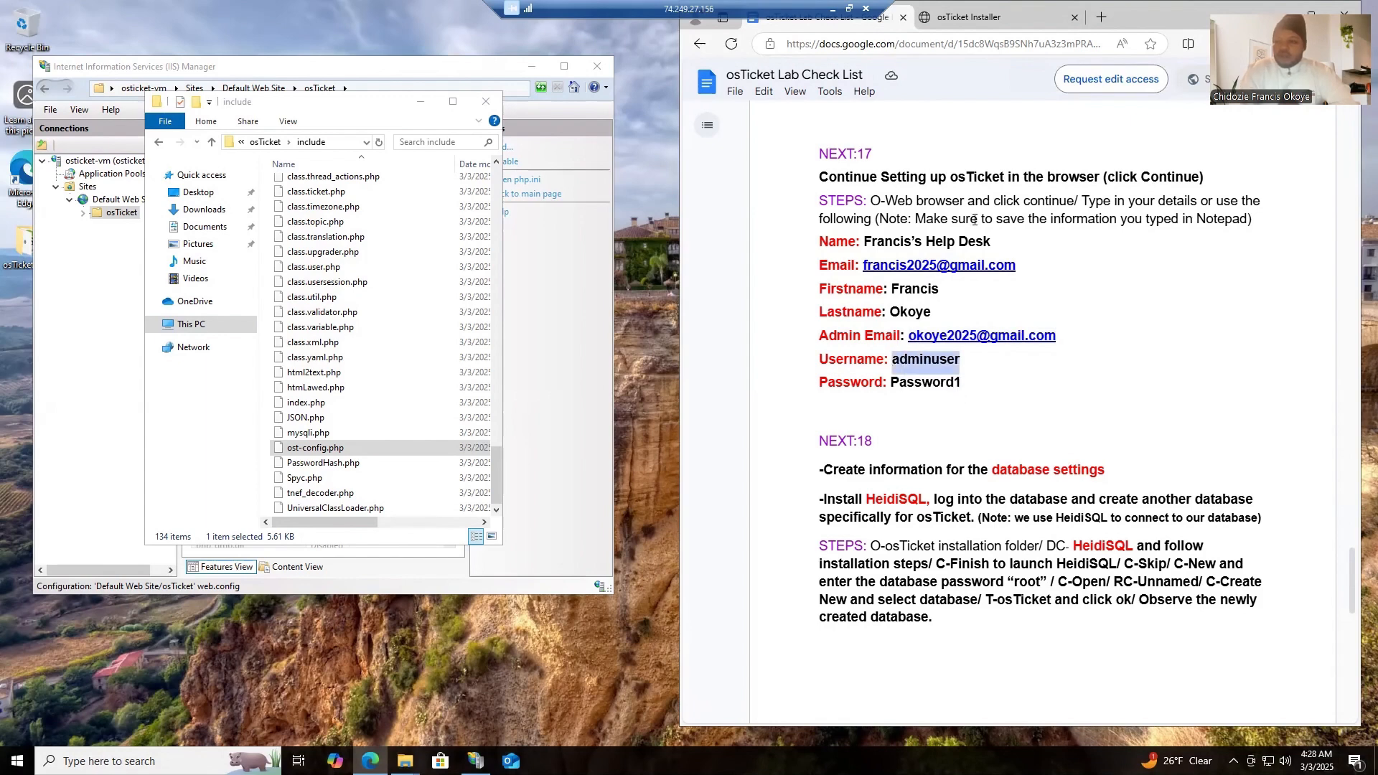
pyautogui.click(972, 24)
pyautogui.click(822, 339)
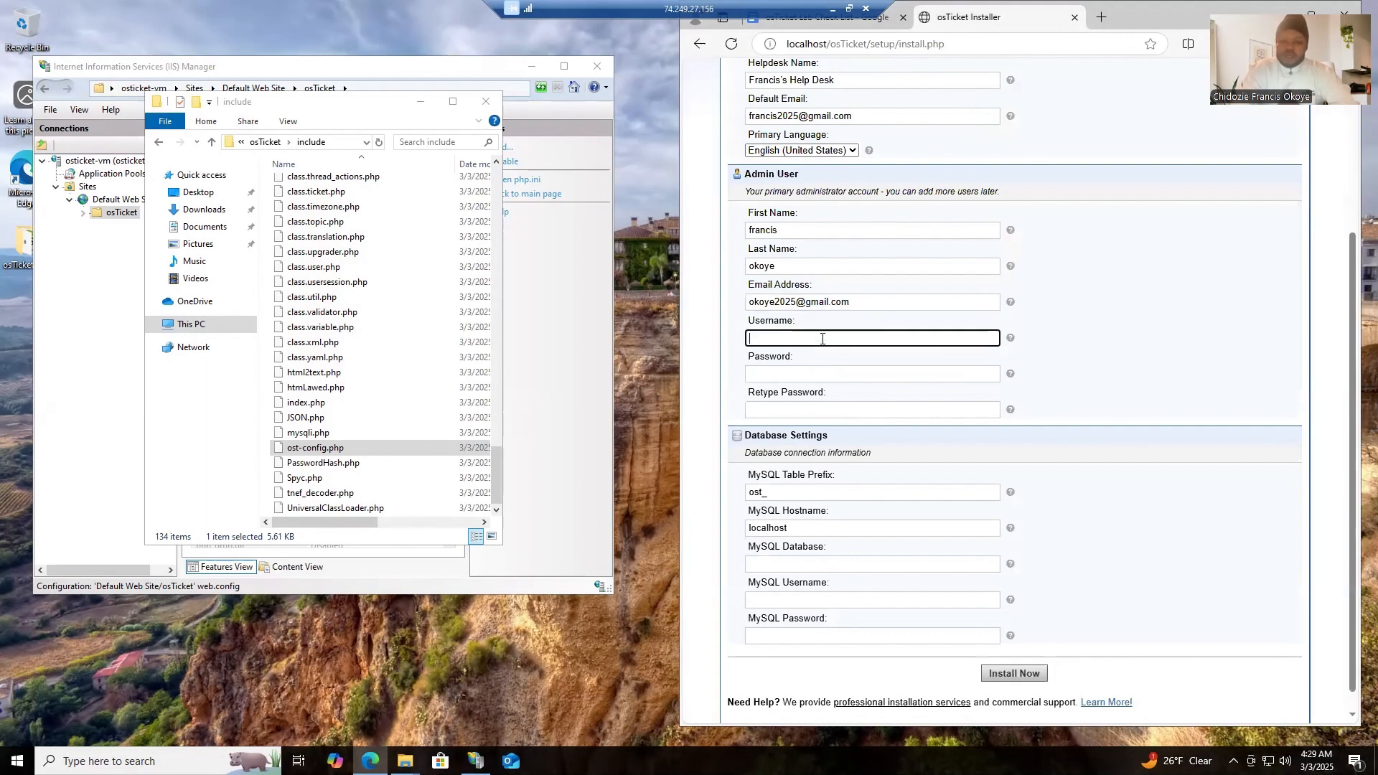
pyautogui.hotkey('ctrl', 'v')
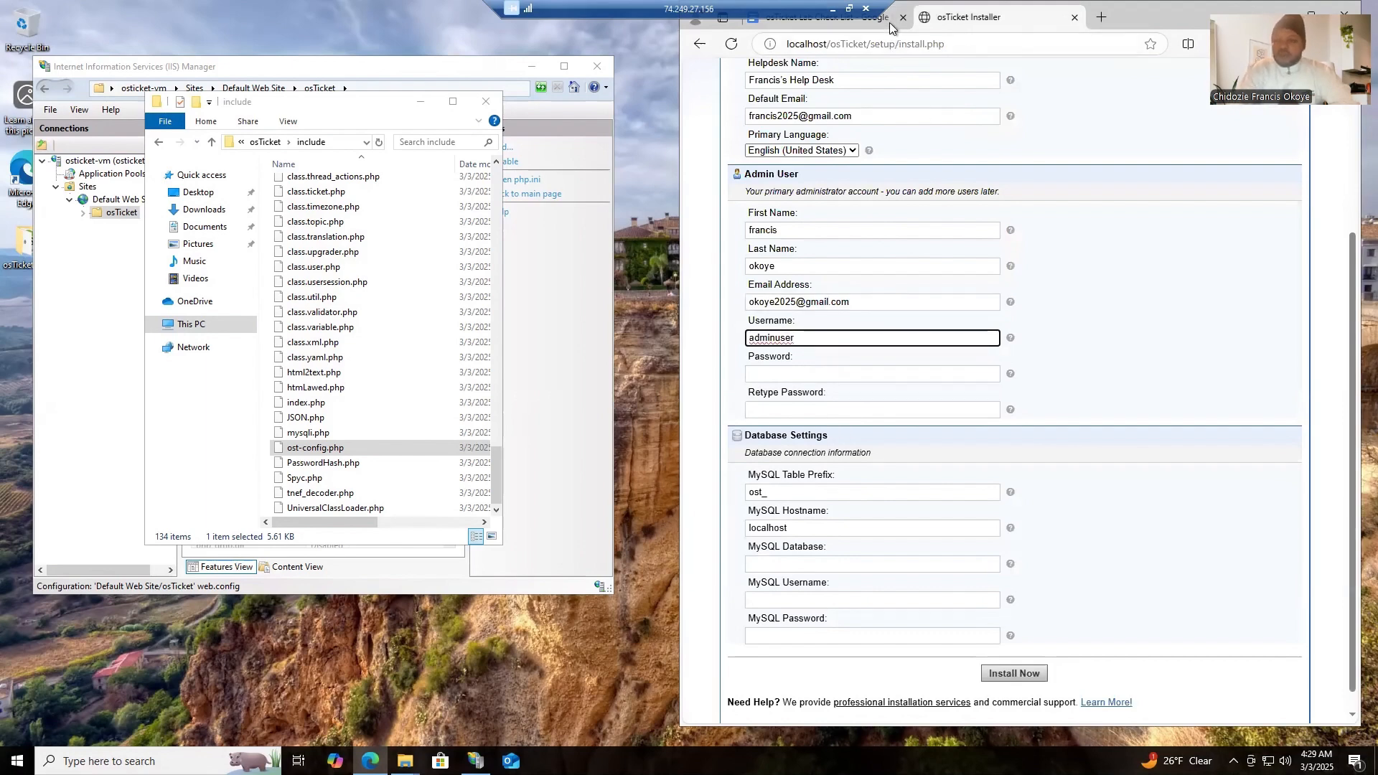
# - Copy the admin password from NEXT:17 of the checklist into the Admin User section's Password and Retype Password fields
pyautogui.click(851, 23)
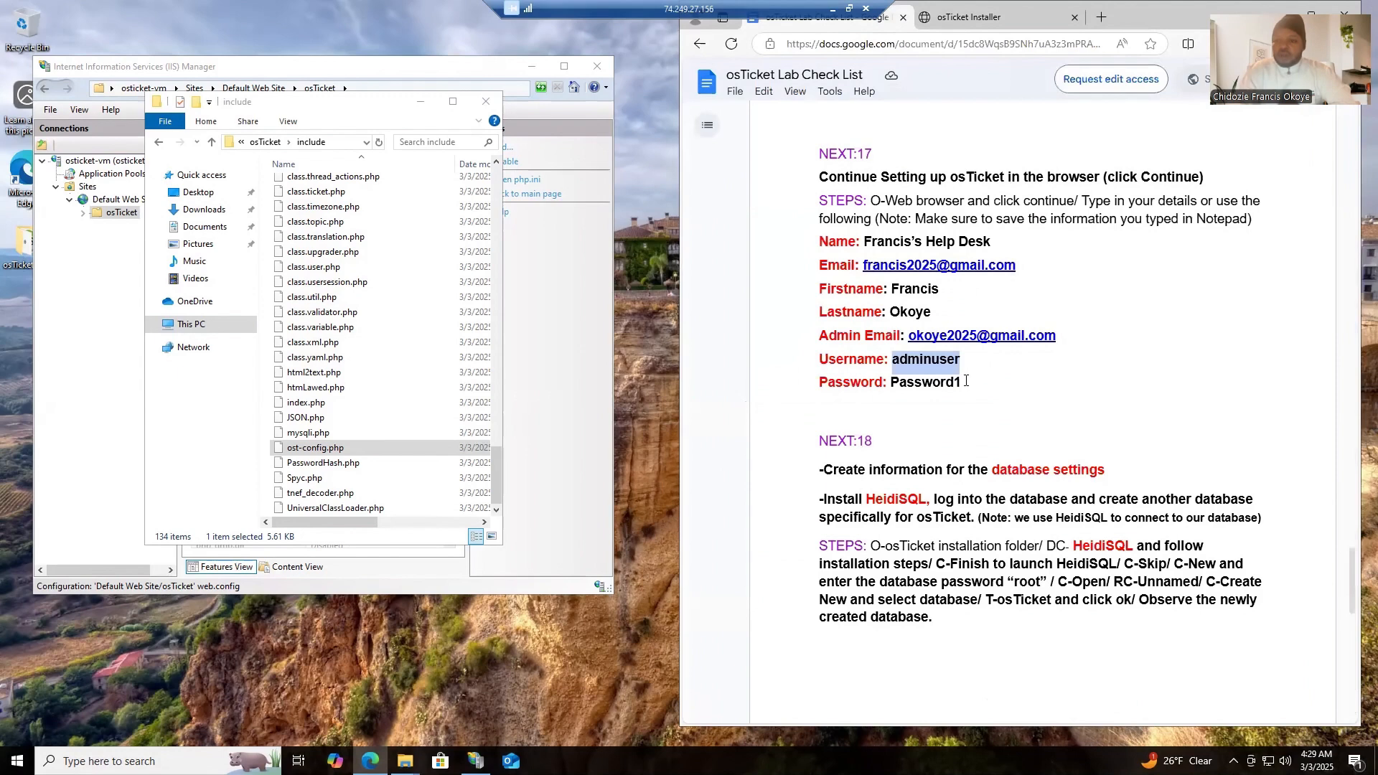
pyautogui.moveTo(965, 383); pyautogui.dragTo(889, 386)
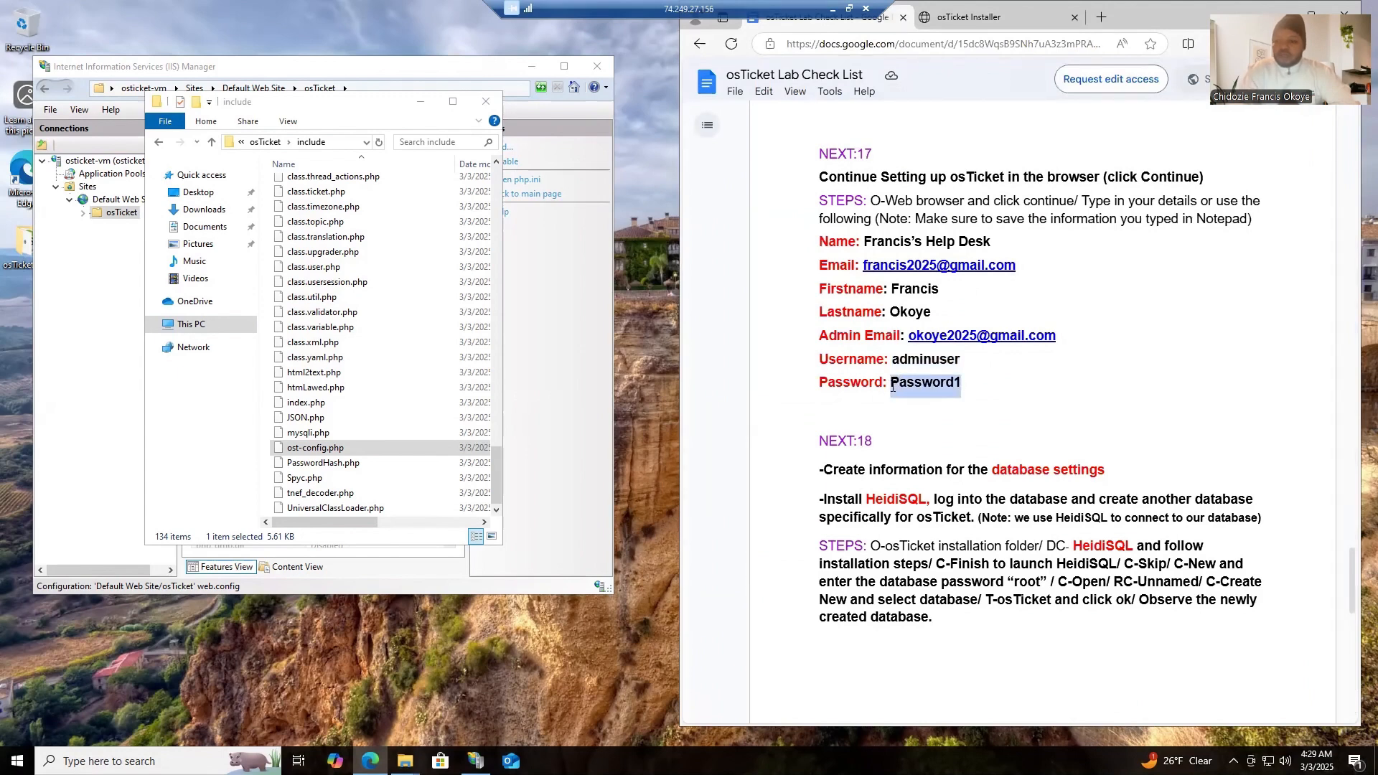
pyautogui.rightClick(894, 387)
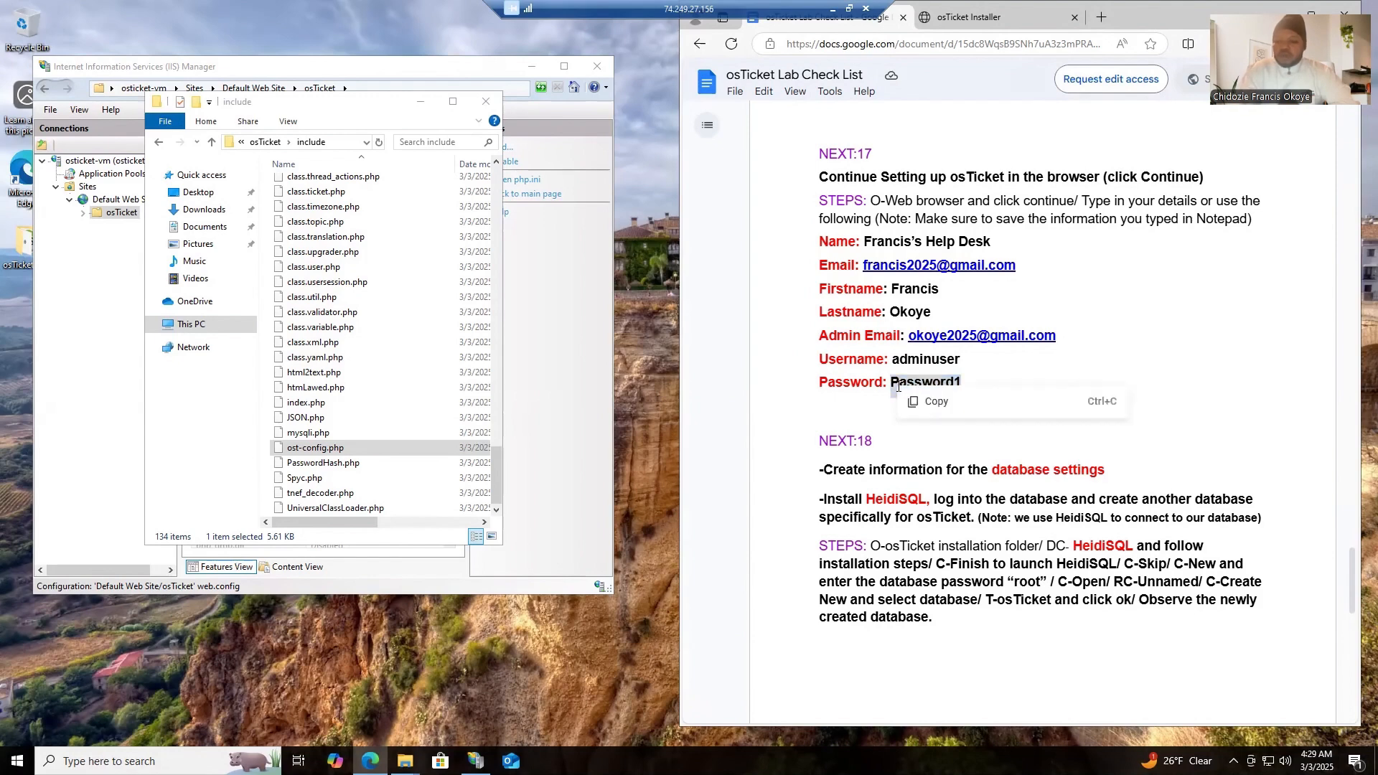
pyautogui.click(936, 401)
pyautogui.click(969, 17)
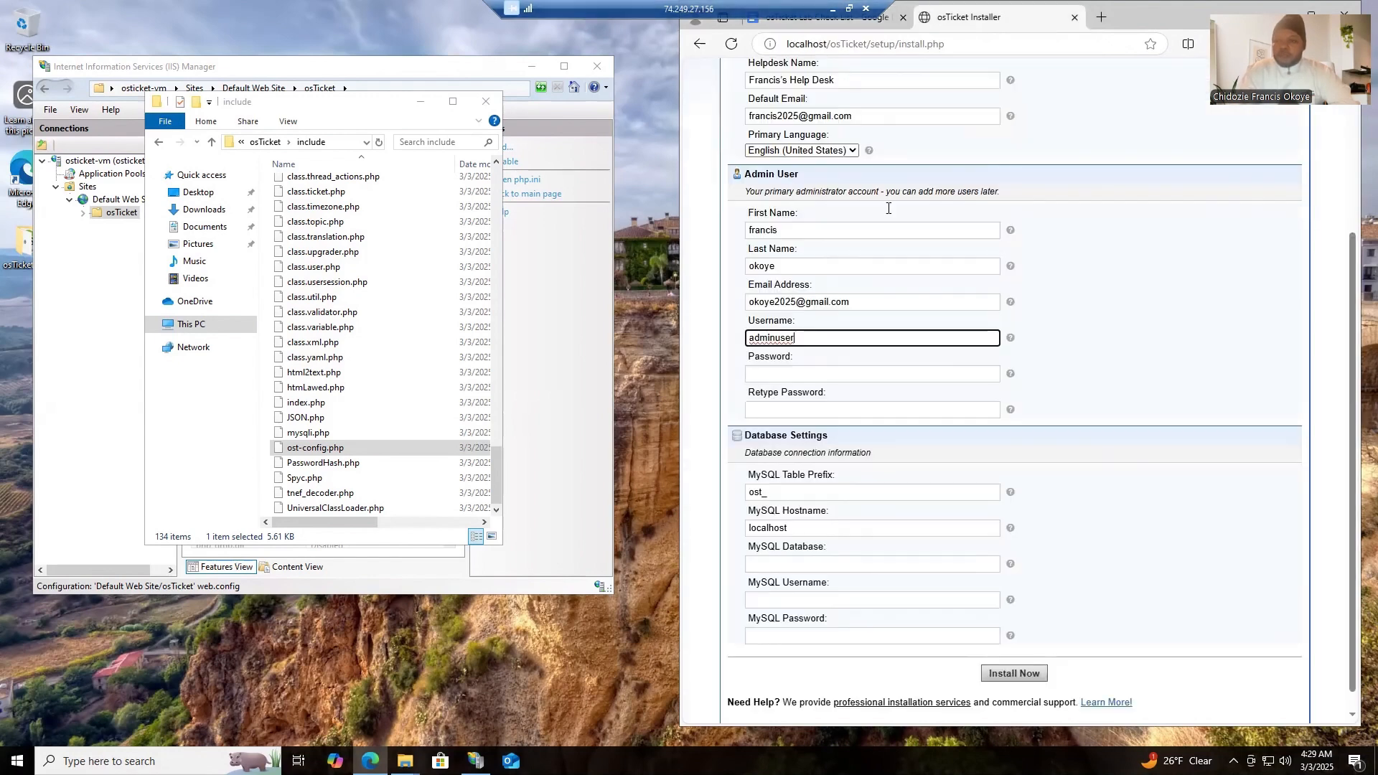
pyautogui.click(827, 376)
pyautogui.hotkey('ctrl', 'v')
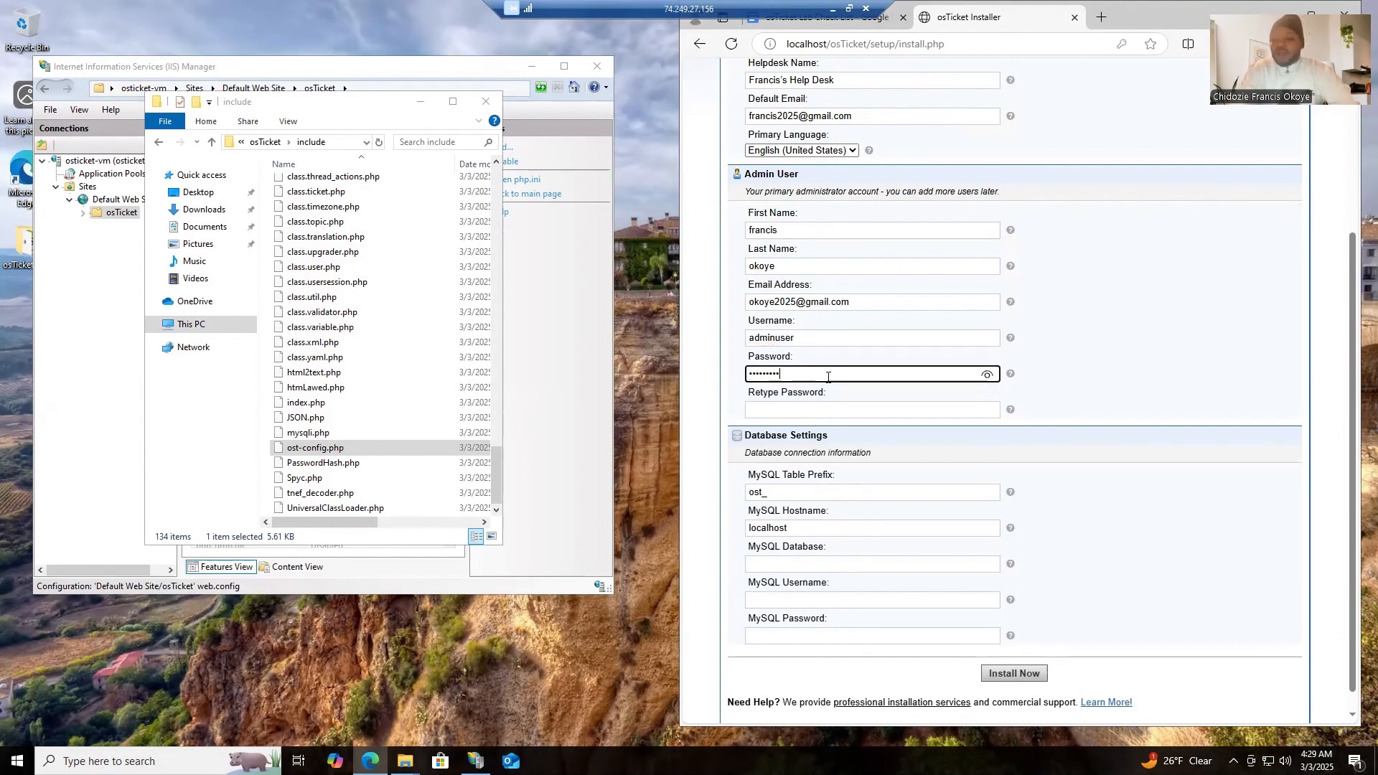
pyautogui.click(816, 413)
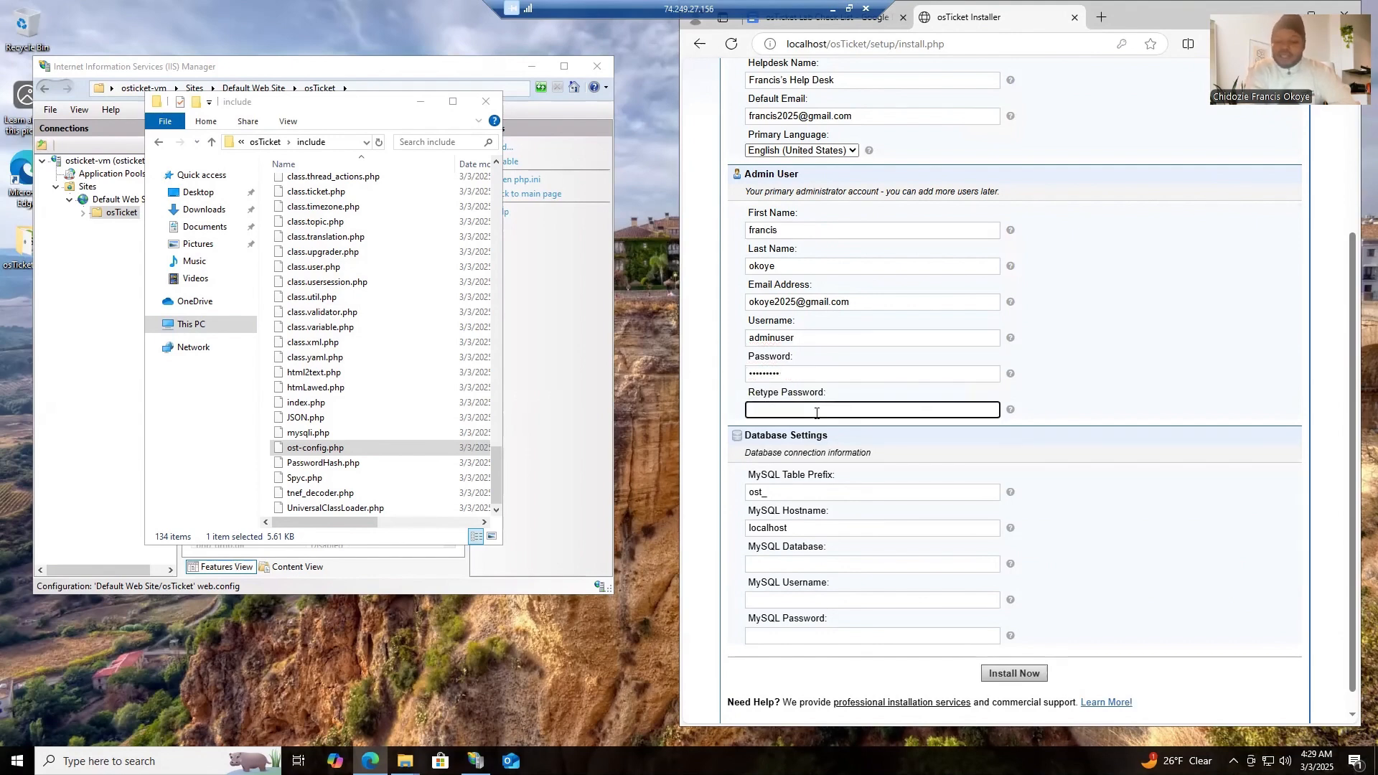
pyautogui.hotkey('ctrl', 'v')
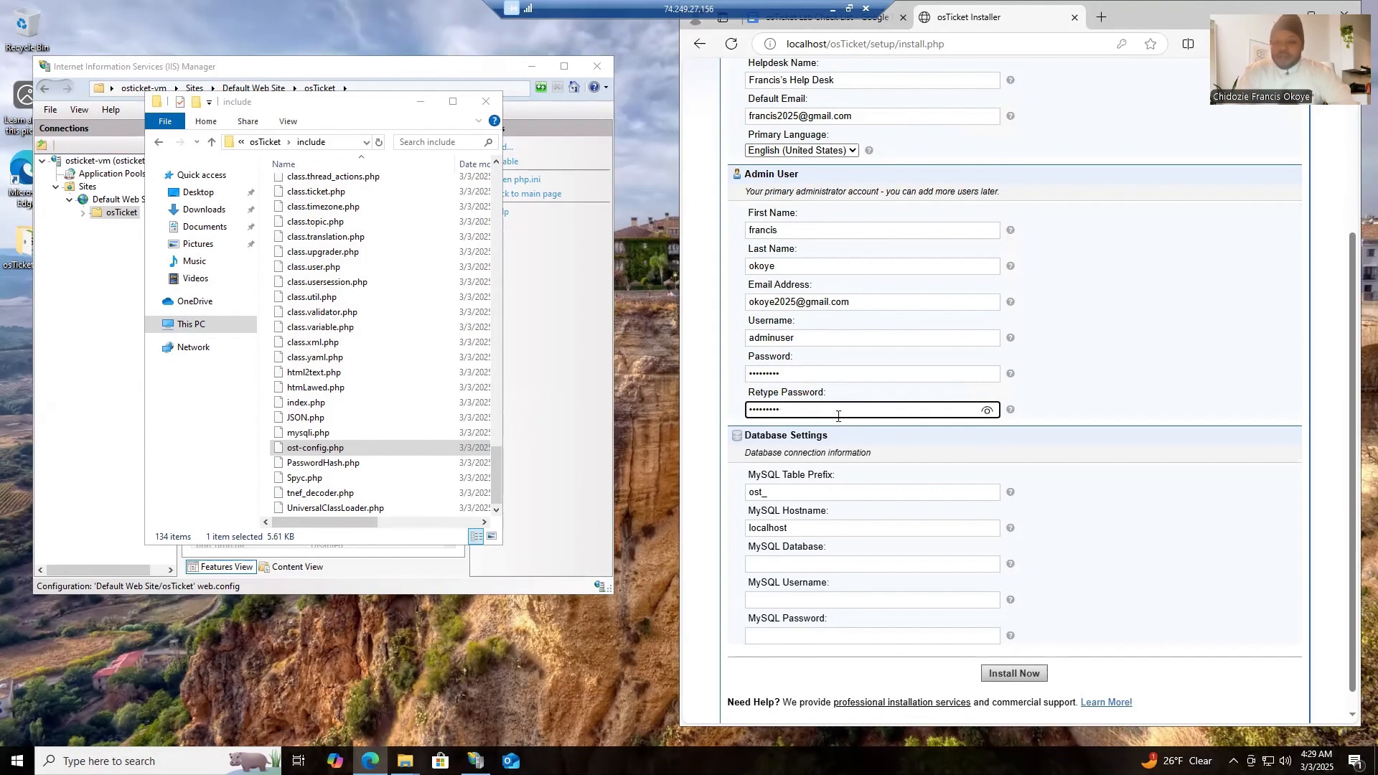
pyautogui.click(1143, 377)
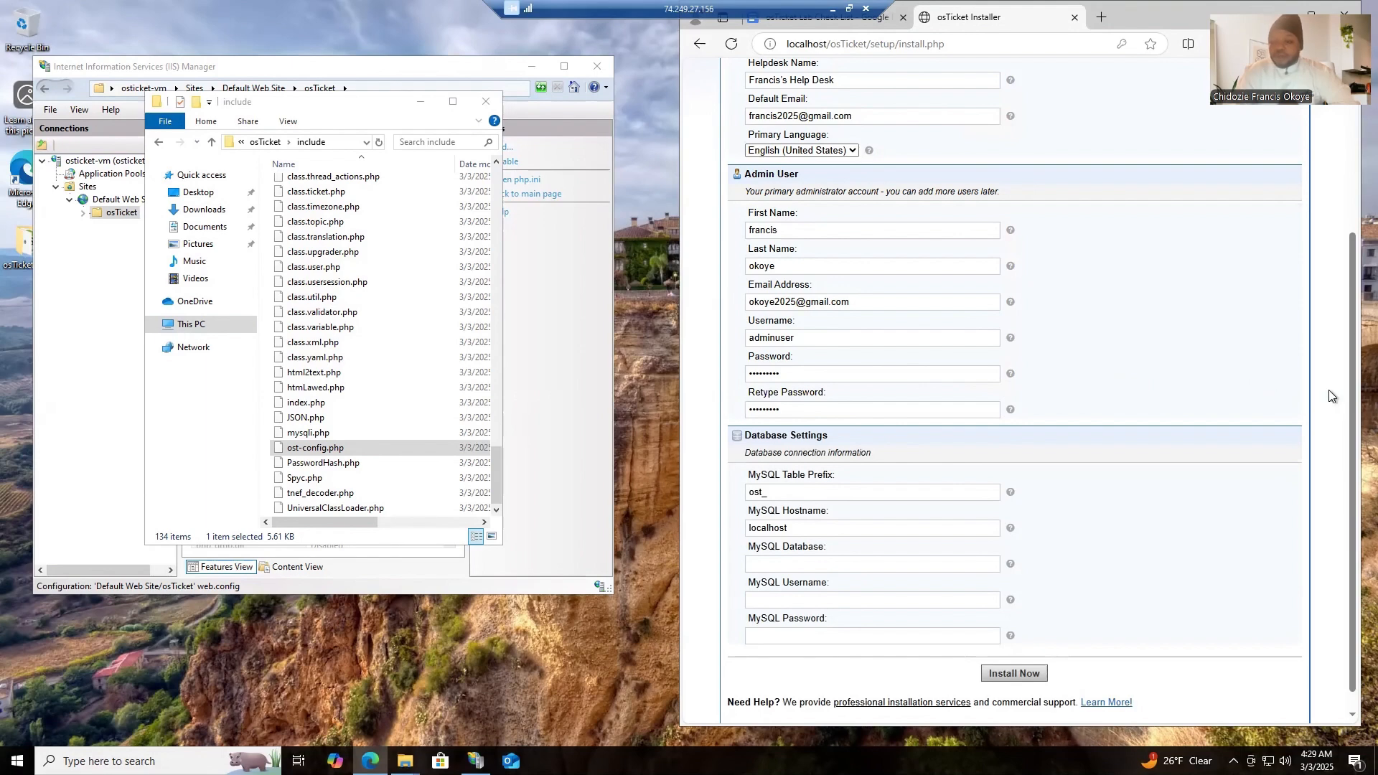
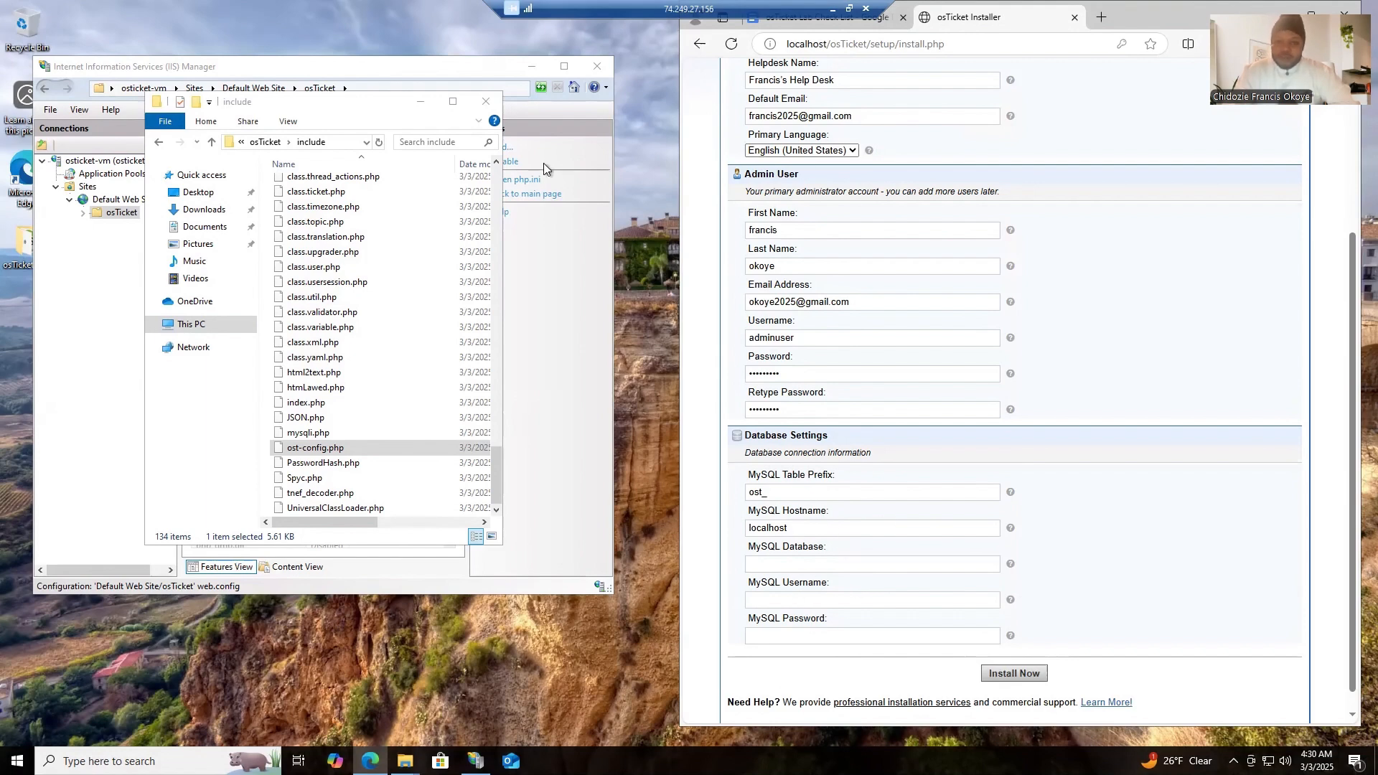
# - Clear away the include folder and IIS Manager windows and start the HeidiSQL setup from the osTicket-Installation-Files folder
pyautogui.click(485, 106)
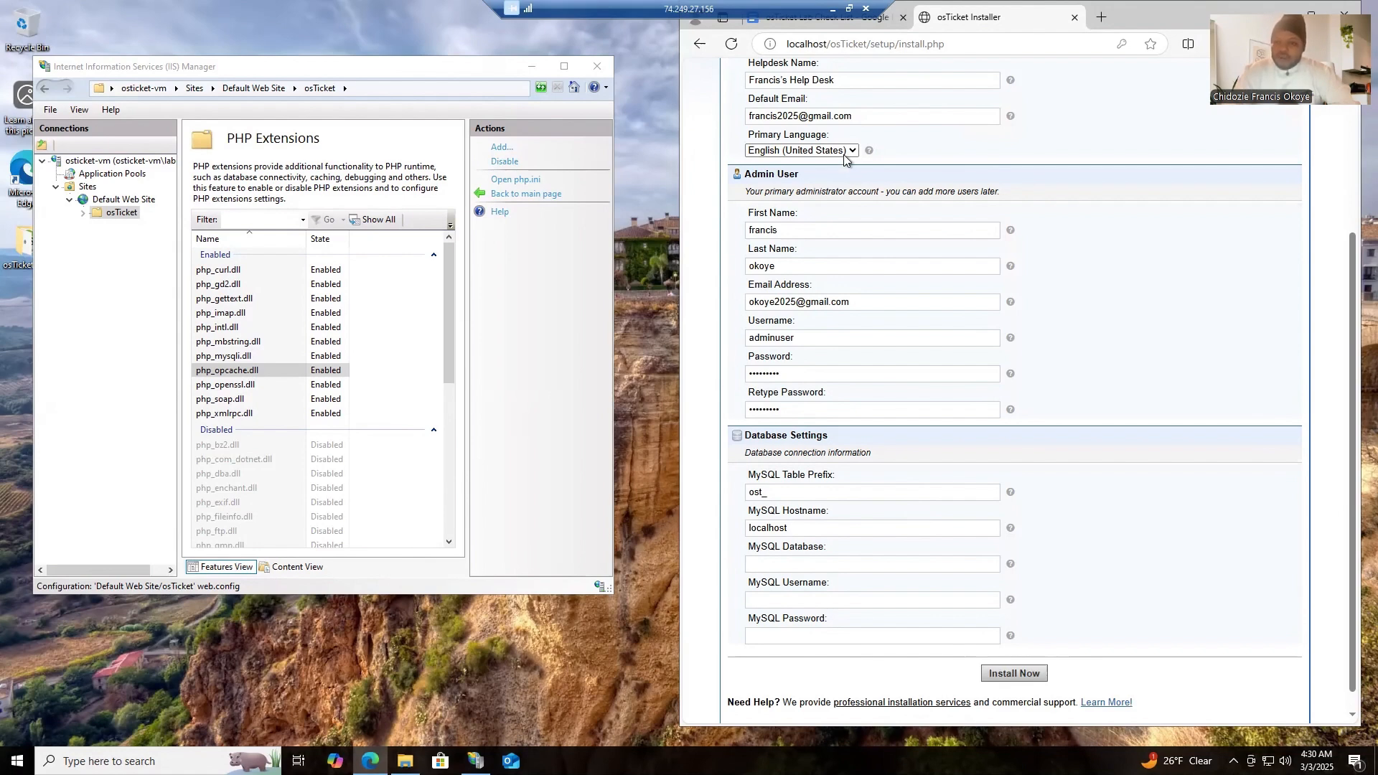
pyautogui.hotkey('ctrl', 'shift', 'Tab')
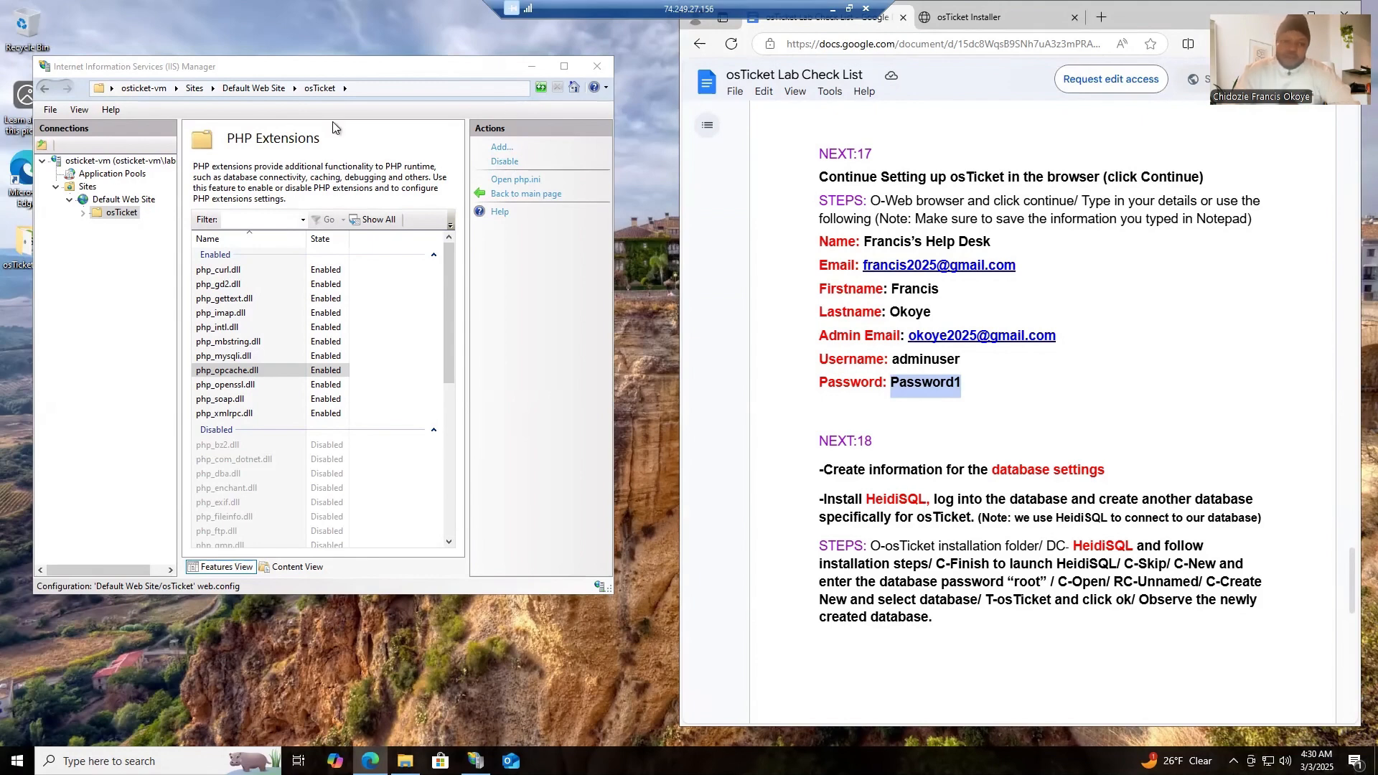
pyautogui.click(537, 68)
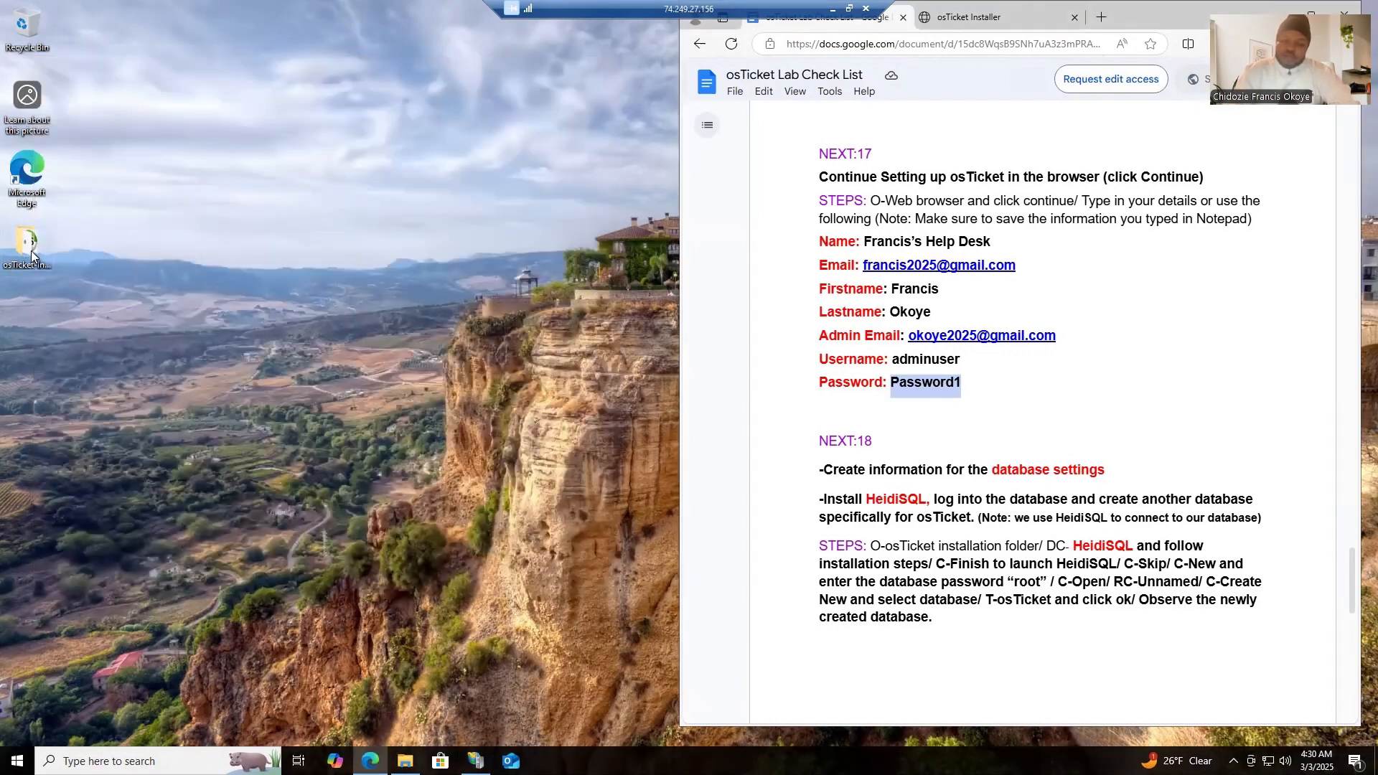
pyautogui.doubleClick(31, 251)
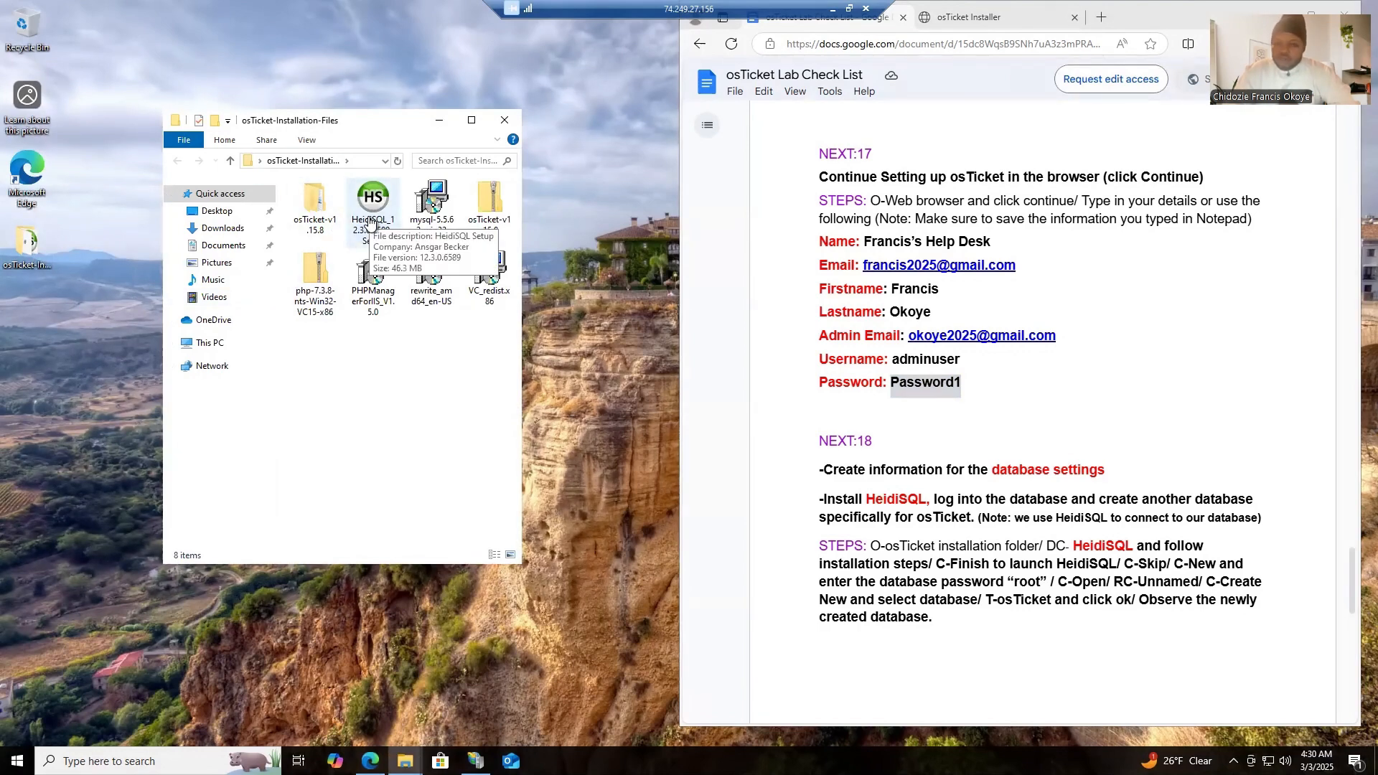
pyautogui.doubleClick(371, 221)
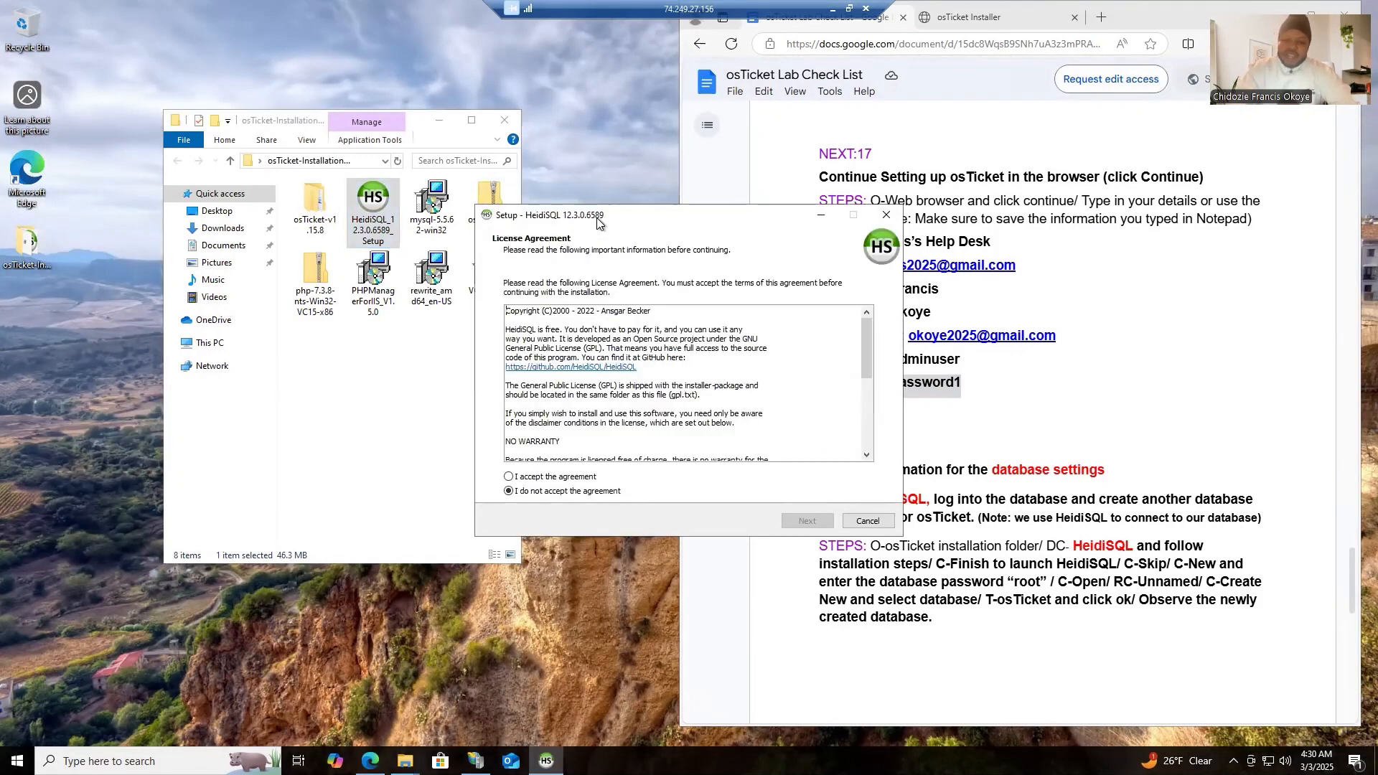
# - Accept the license and install HeidiSQL with the default options, launching it on completion and skipping the available update
pyautogui.moveTo(597, 223); pyautogui.dragTo(399, 140)
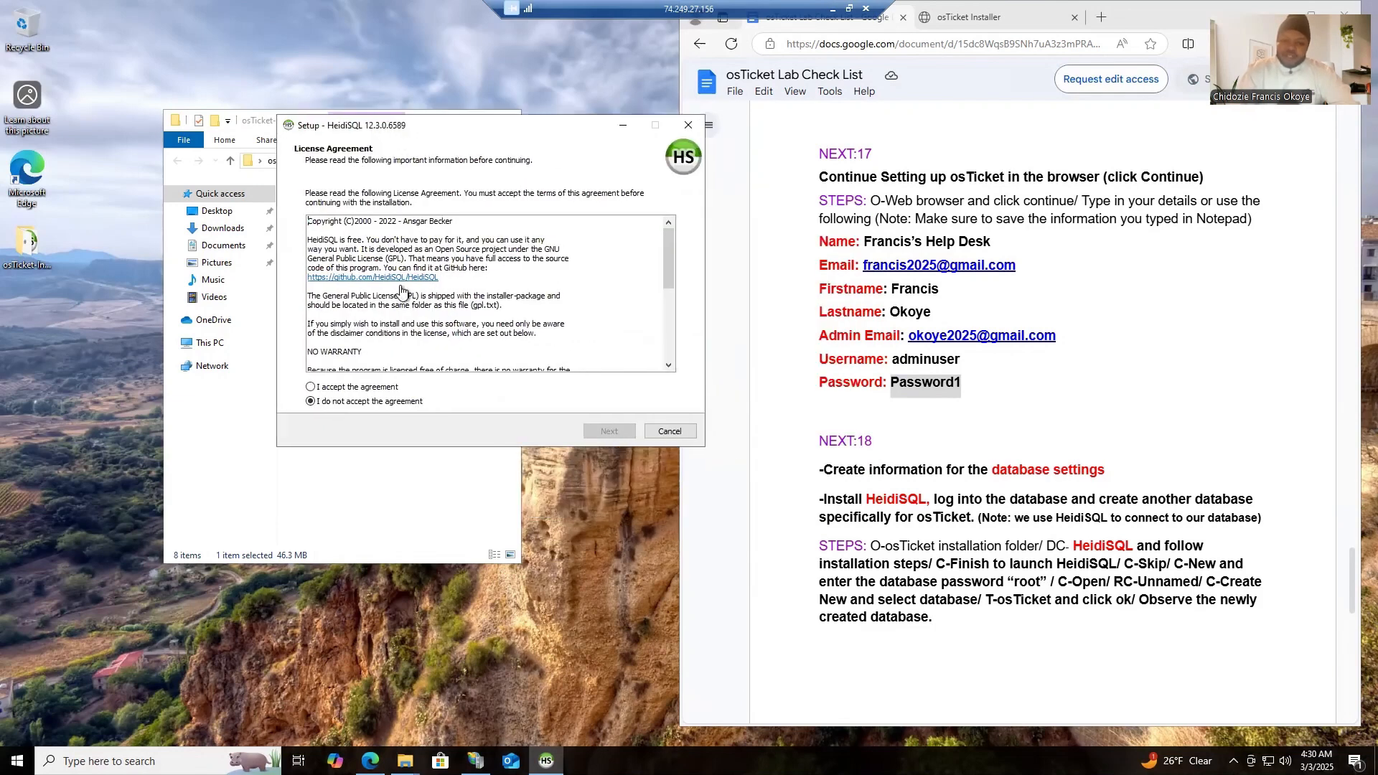
pyautogui.click(344, 387)
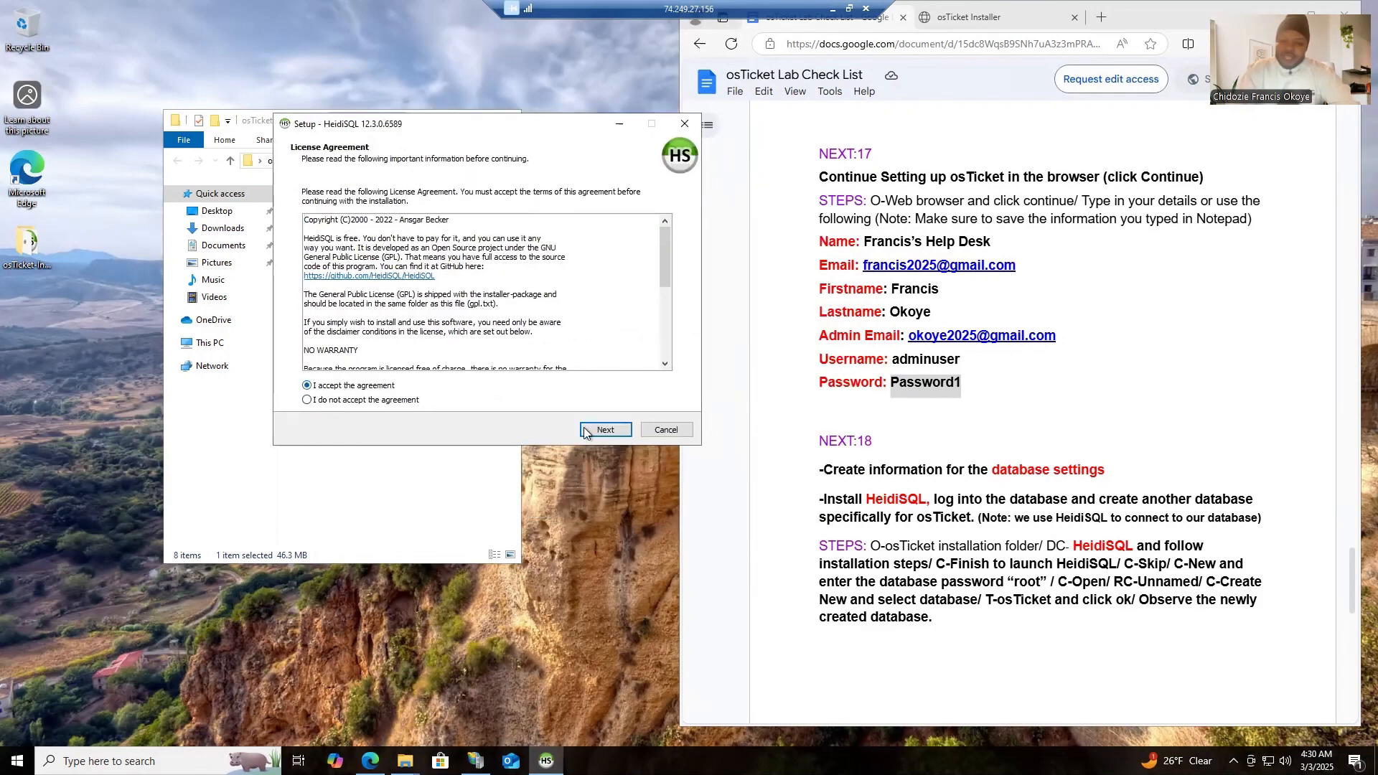
pyautogui.click(623, 431)
pyautogui.click(623, 431)
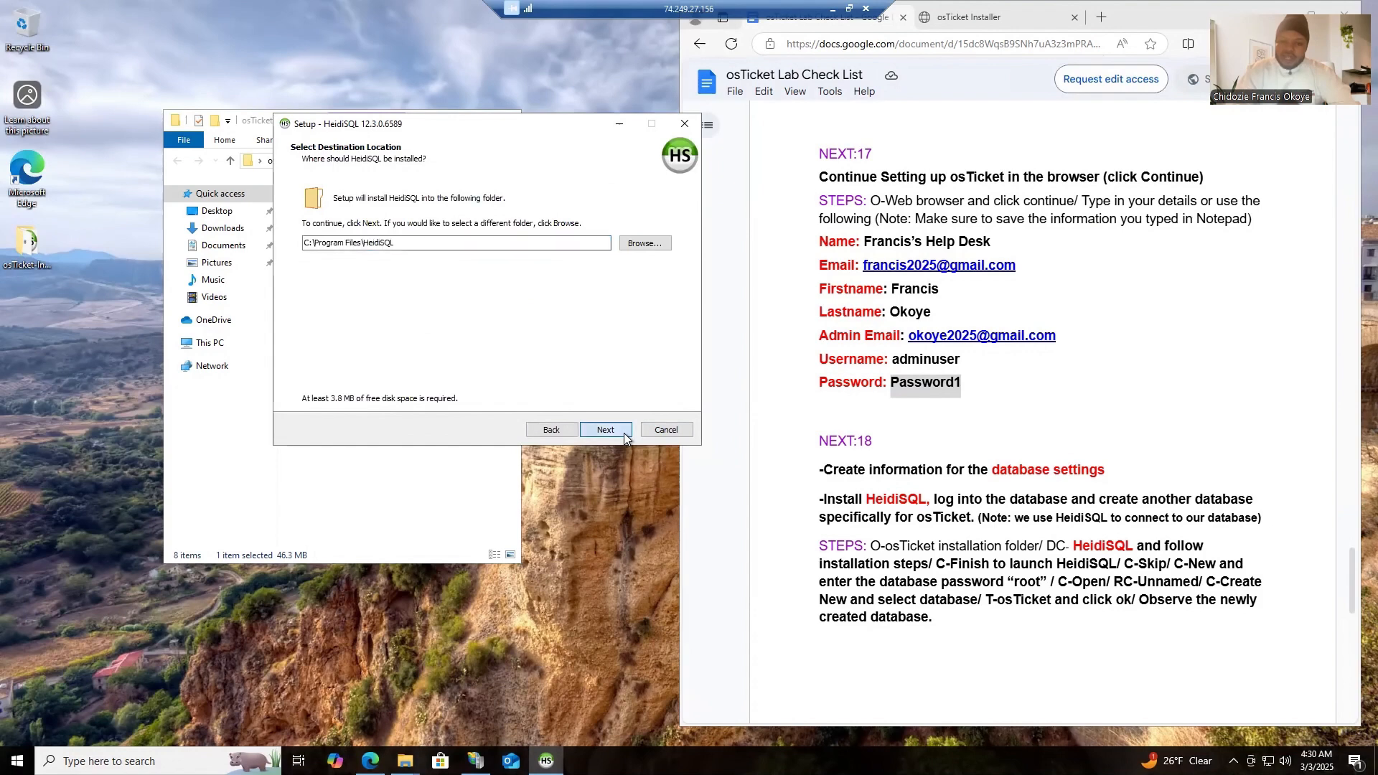
pyautogui.click(623, 431)
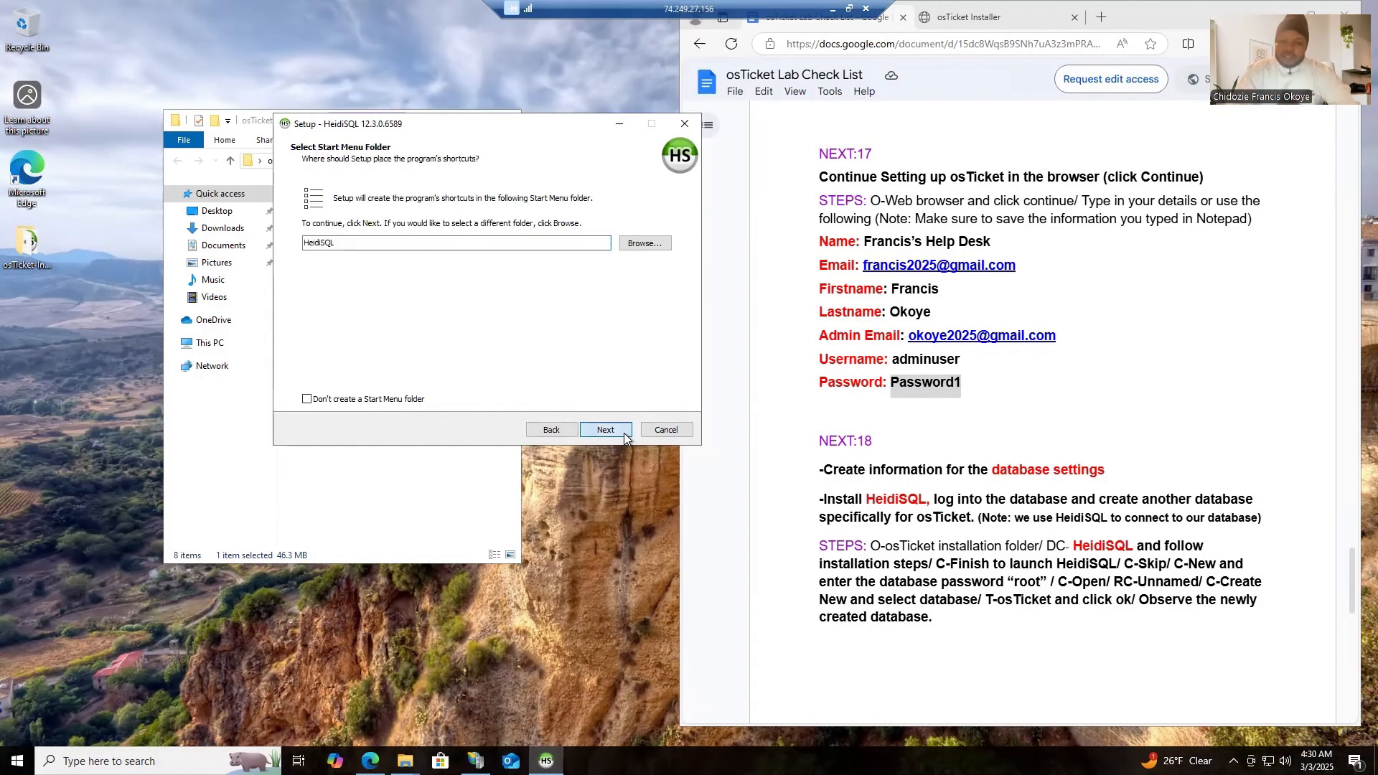
pyautogui.click(623, 431)
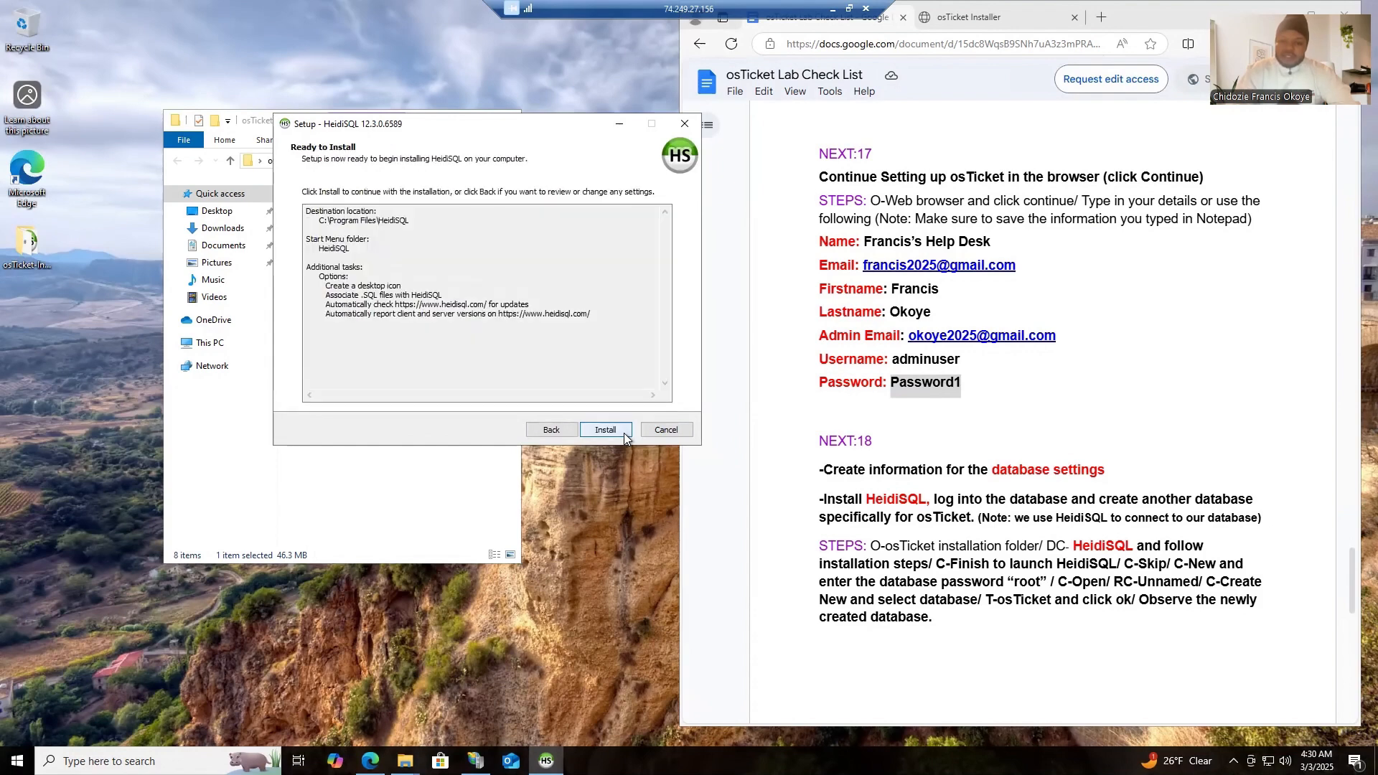
pyautogui.click(605, 430)
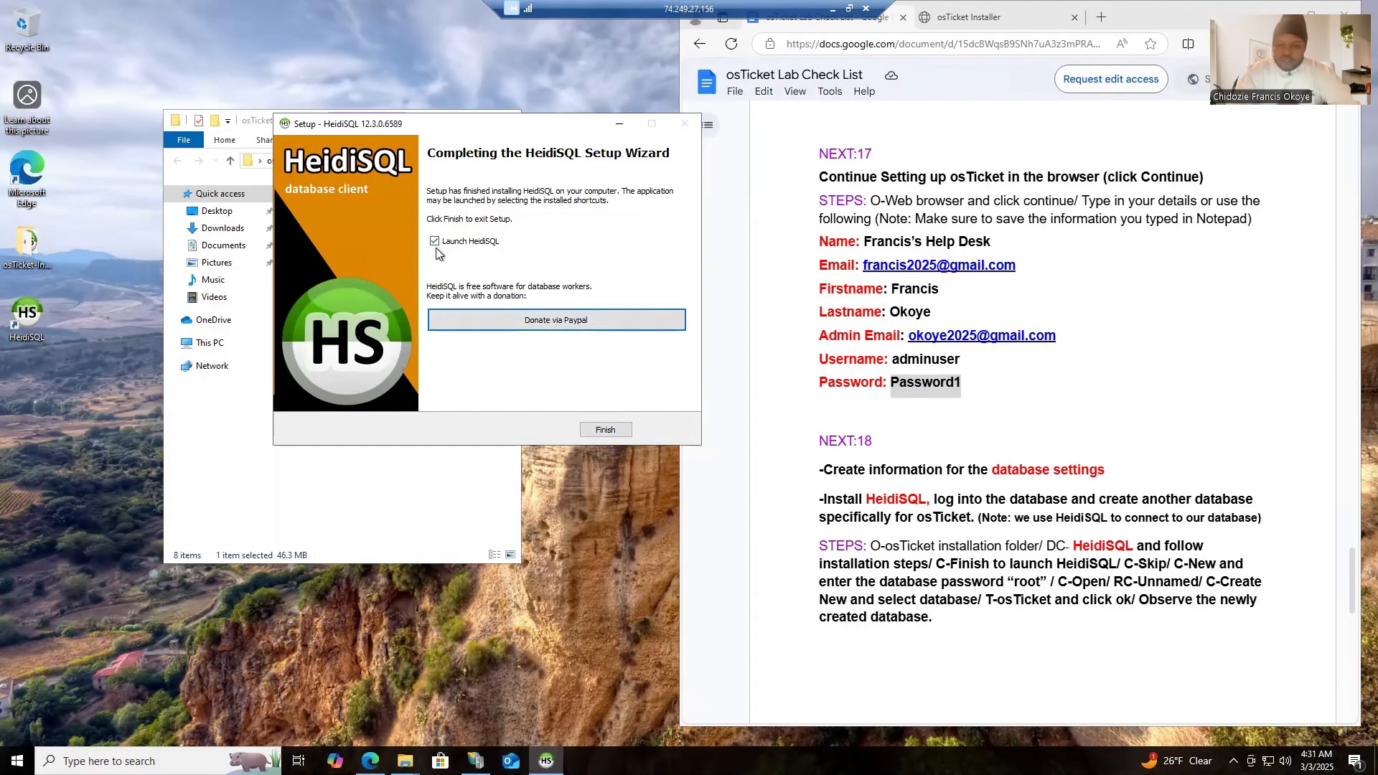
pyautogui.click(603, 431)
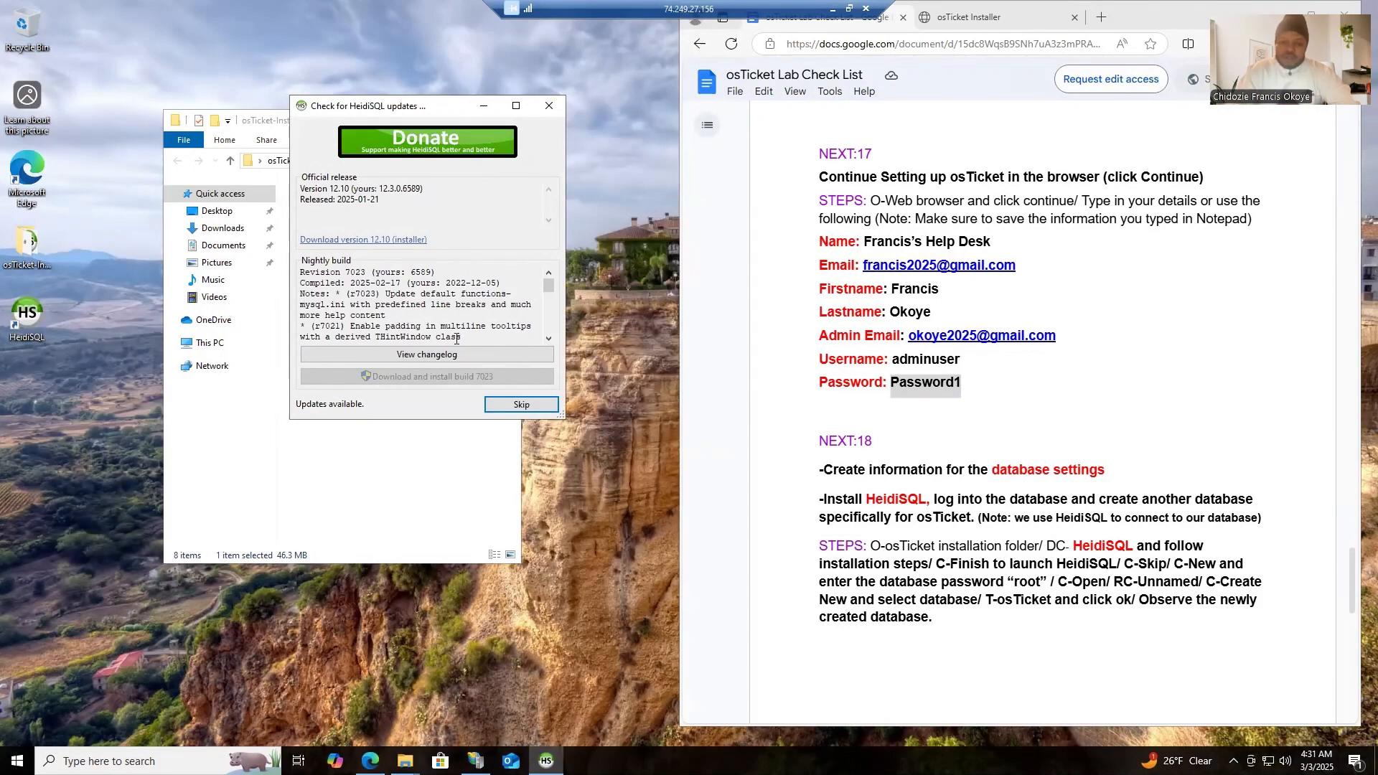
pyautogui.click(508, 408)
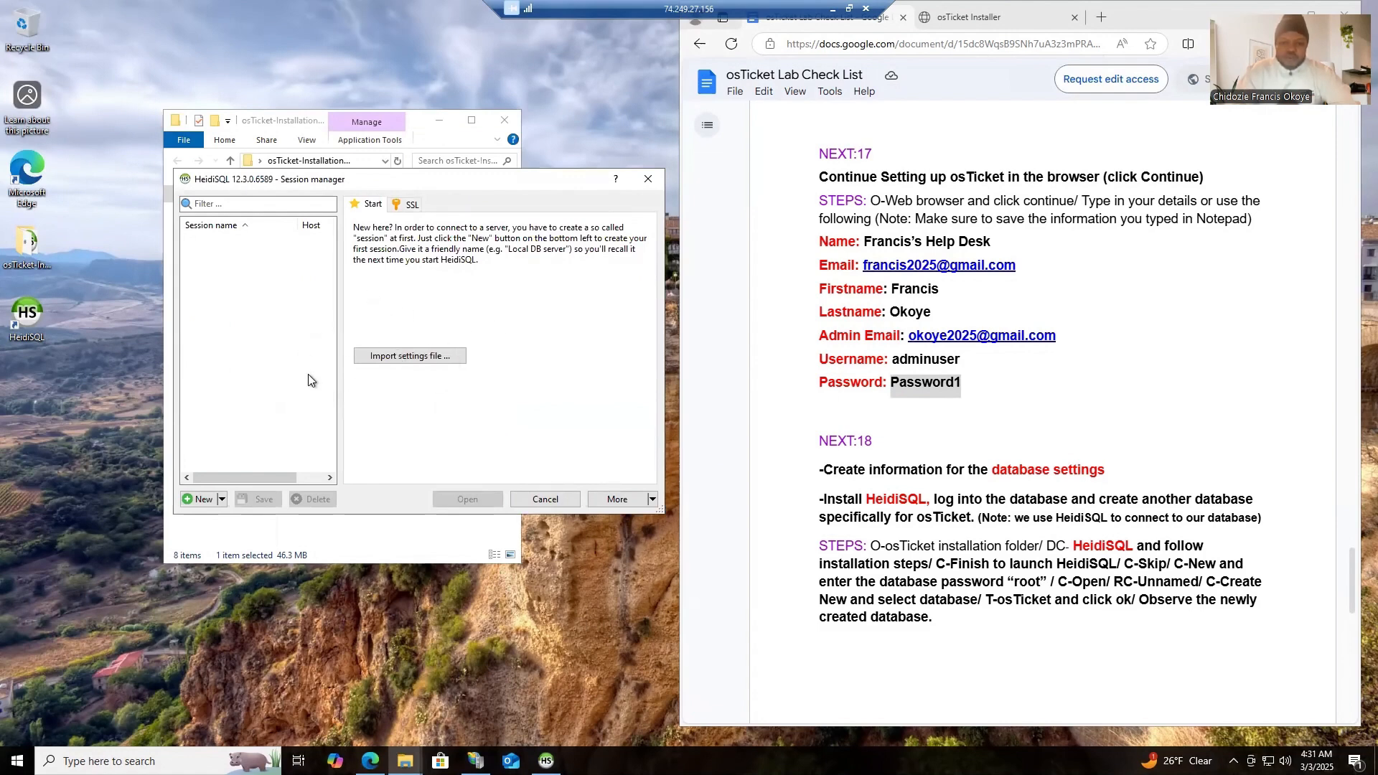
# - Create a new session in the session manager, enter the database password and open the connection to 127.0.0.1
pyautogui.click(198, 501)
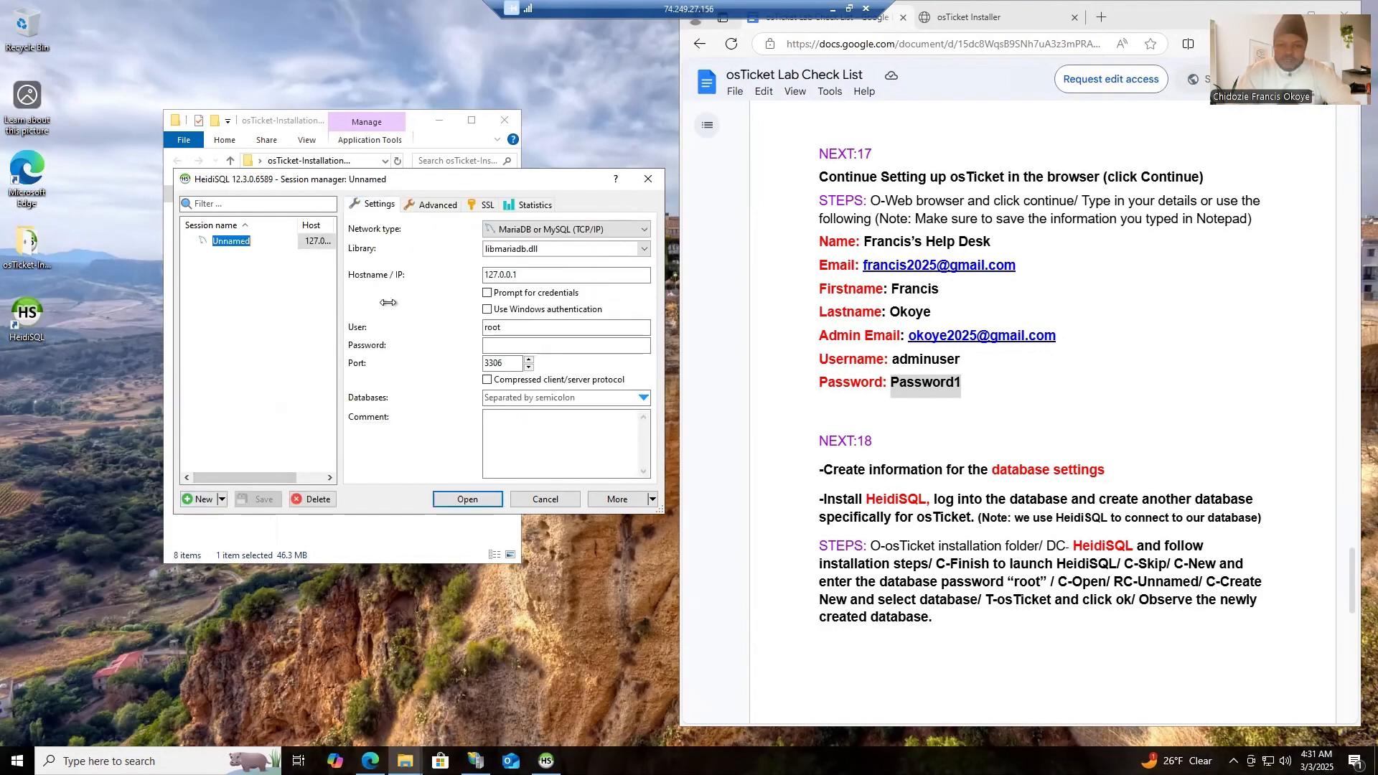
pyautogui.click(515, 344)
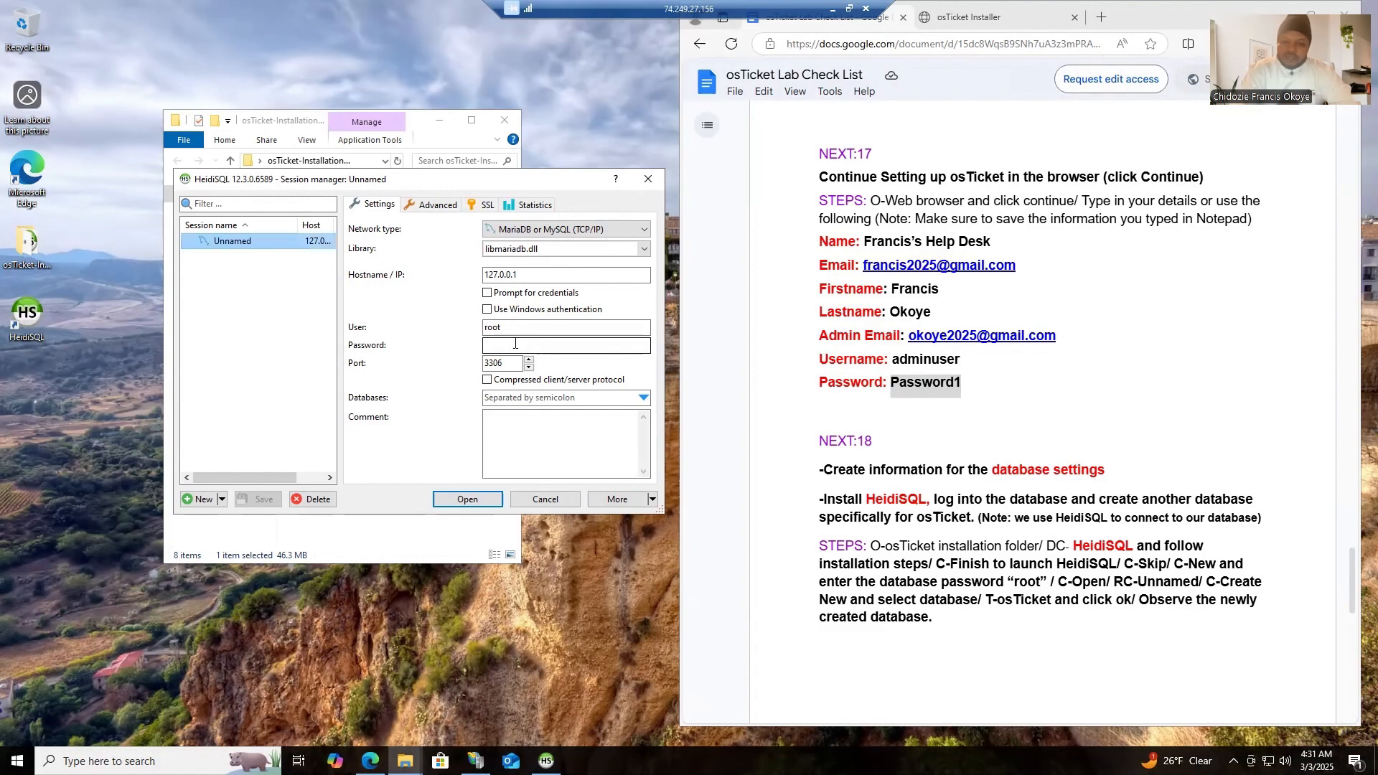
pyautogui.click(511, 346)
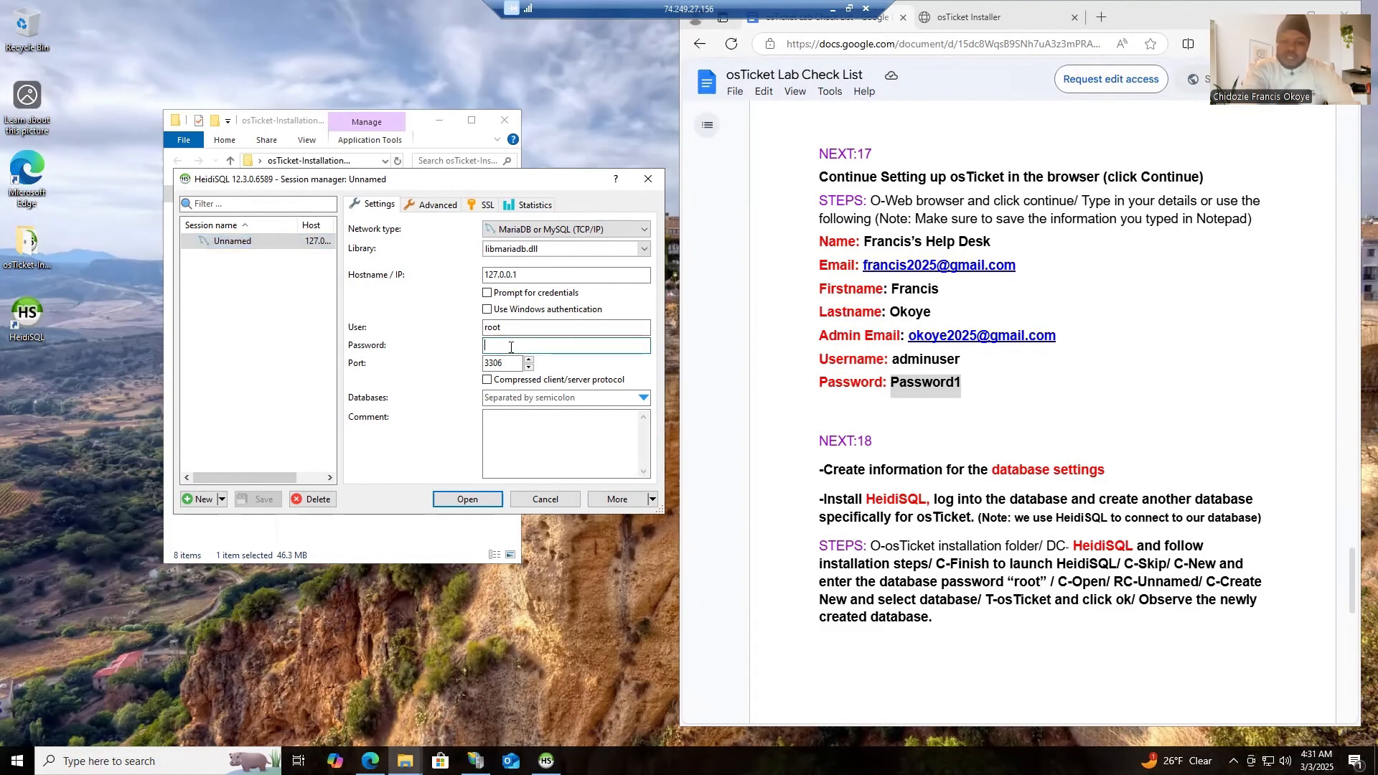
pyautogui.write('r')
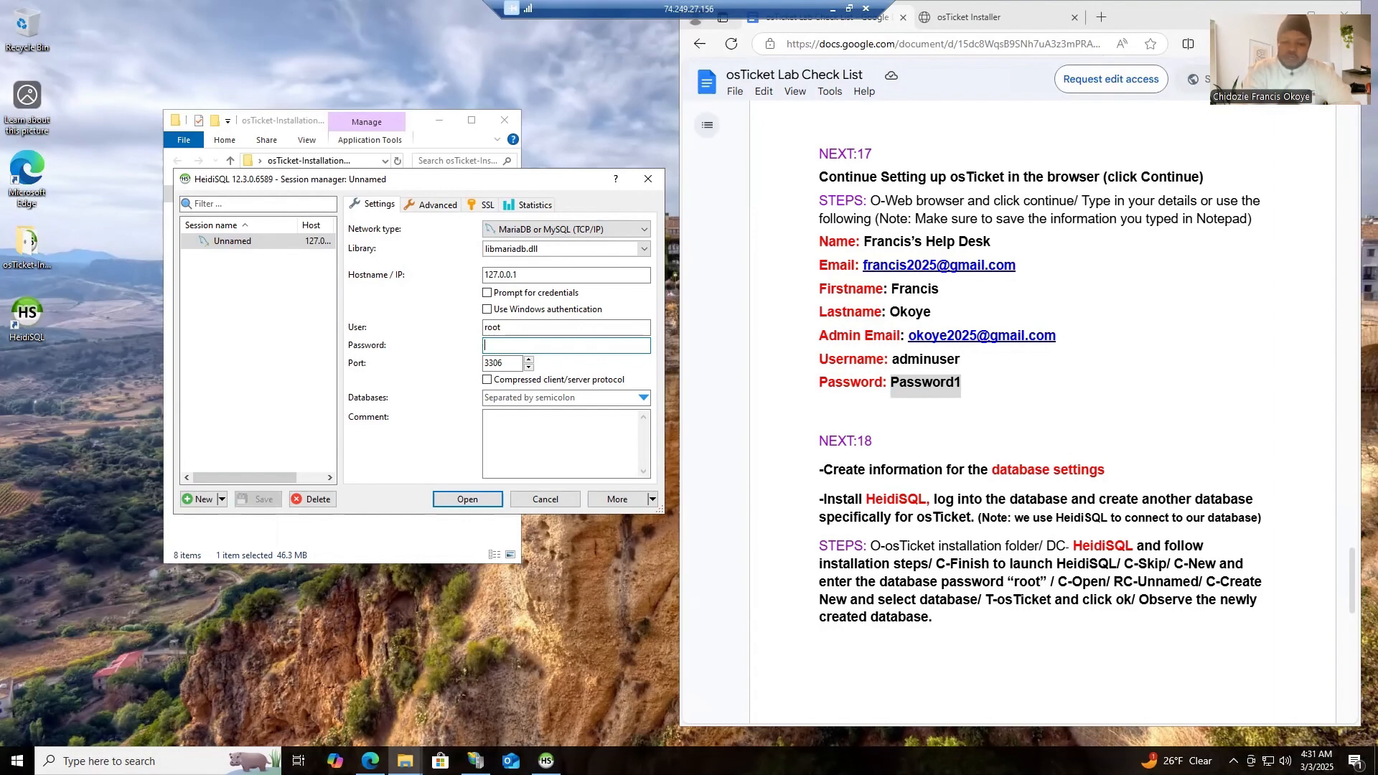
pyautogui.write('oot')
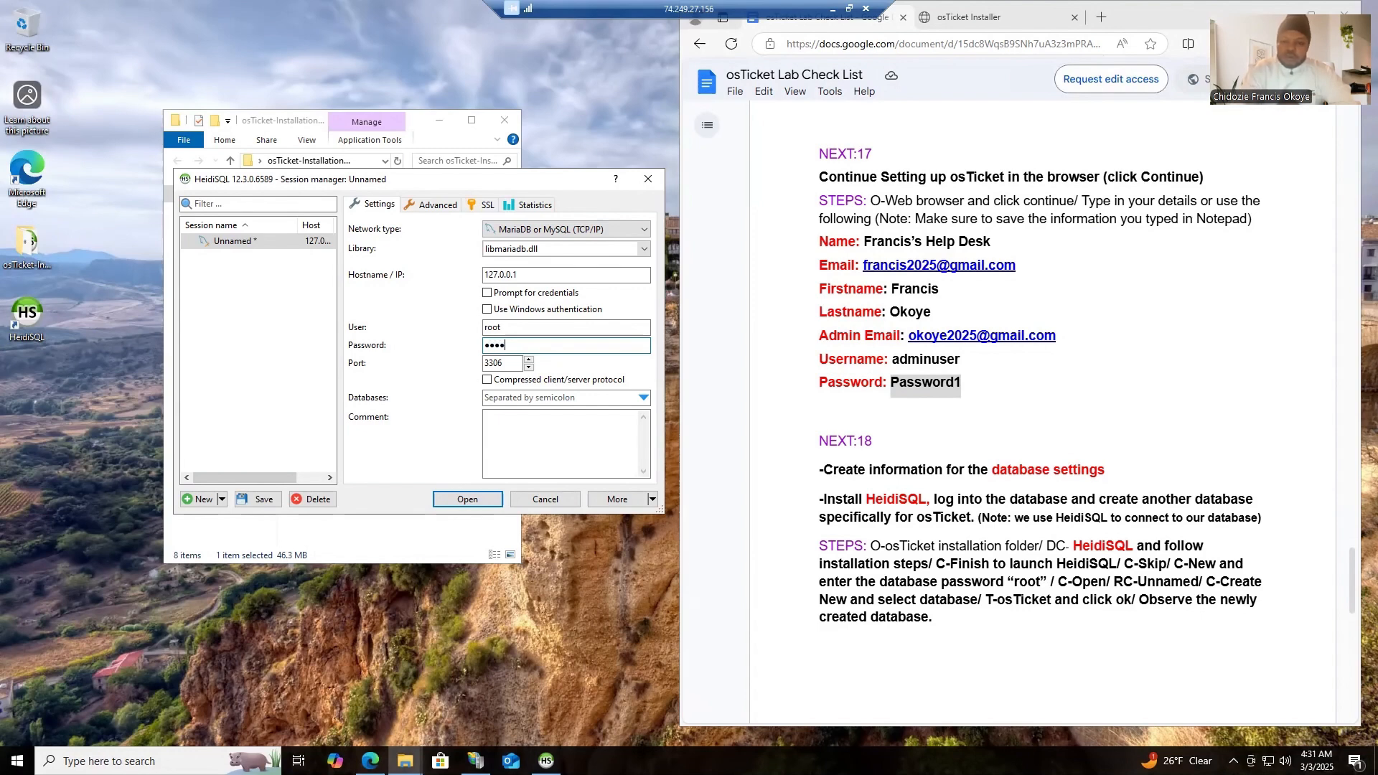
pyautogui.click(467, 500)
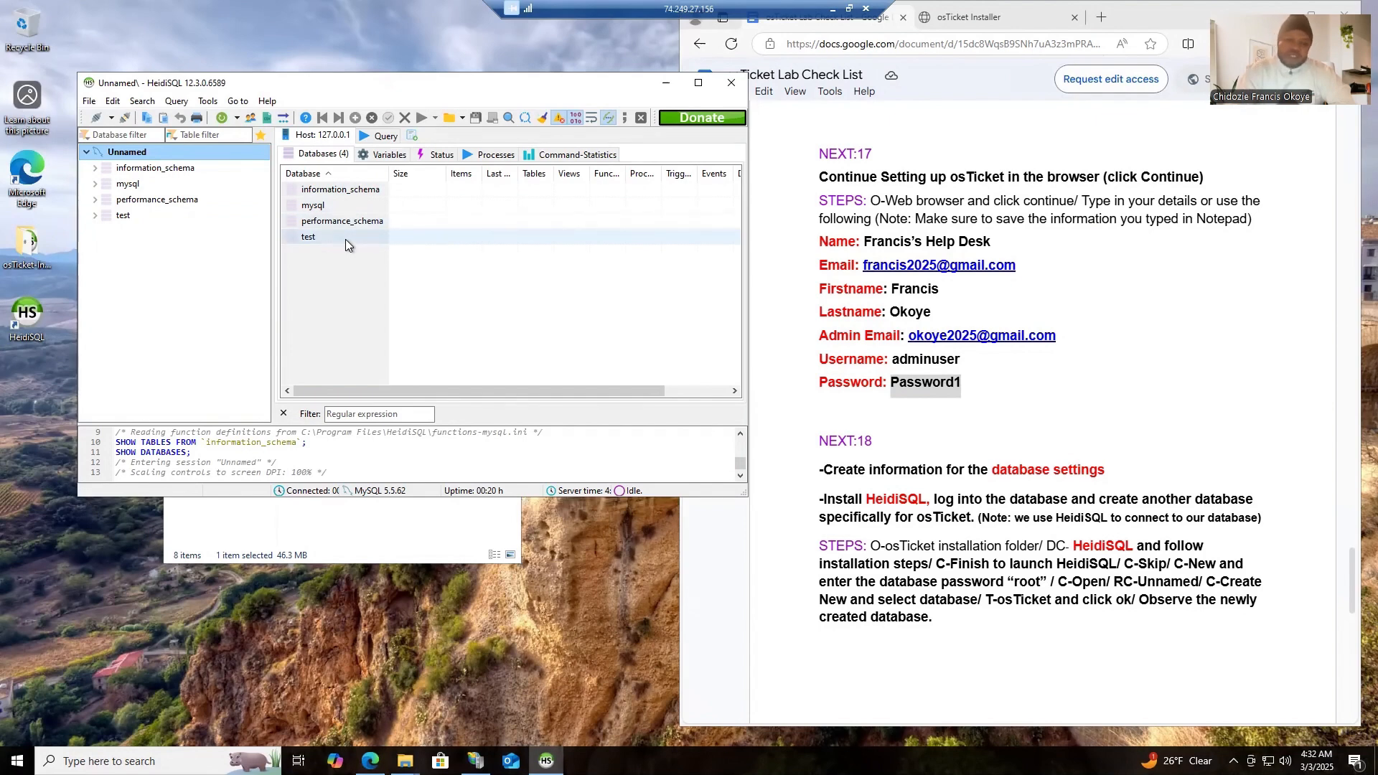
# - Create a new database in the Unnamed session, using the name osTicket copied from the checklist, and close HeidiSQL
pyautogui.rightClick(172, 157)
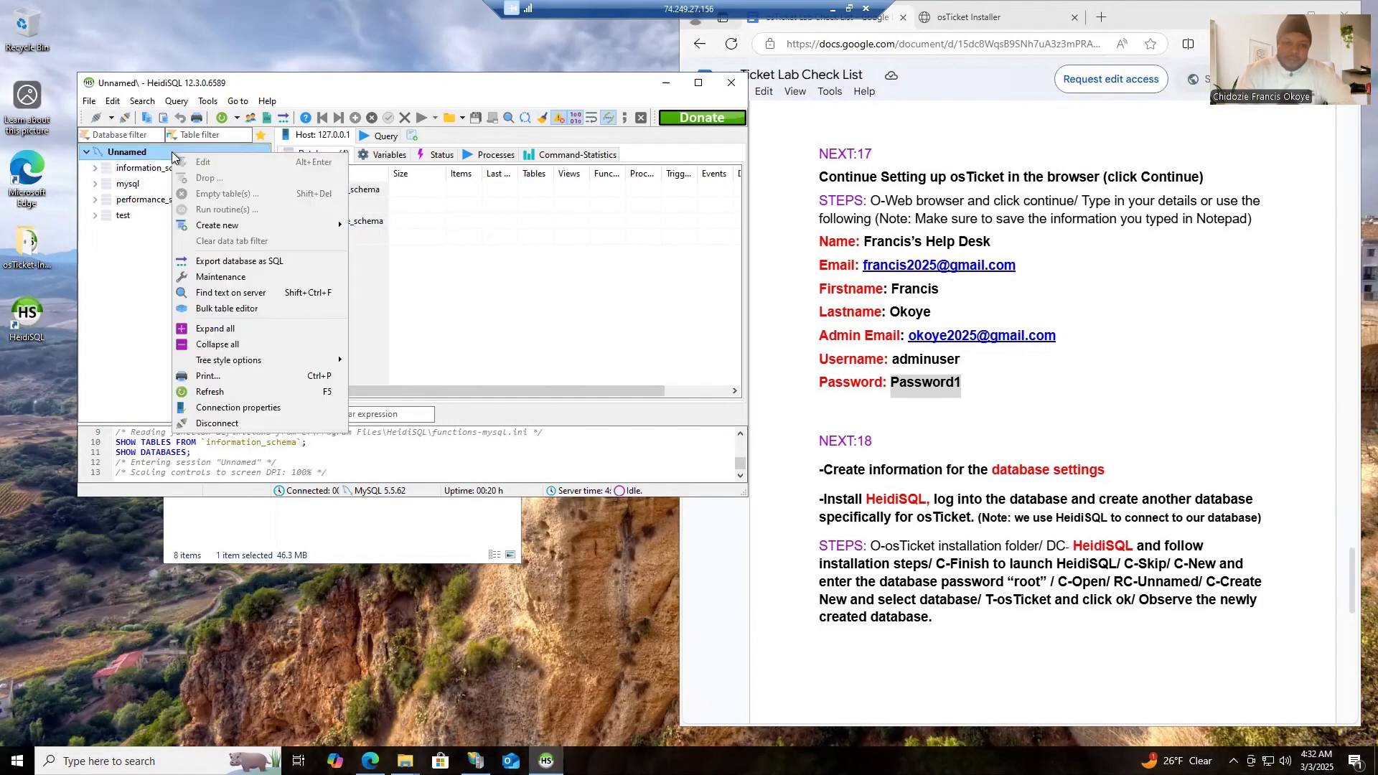
pyautogui.moveTo(330, 225)
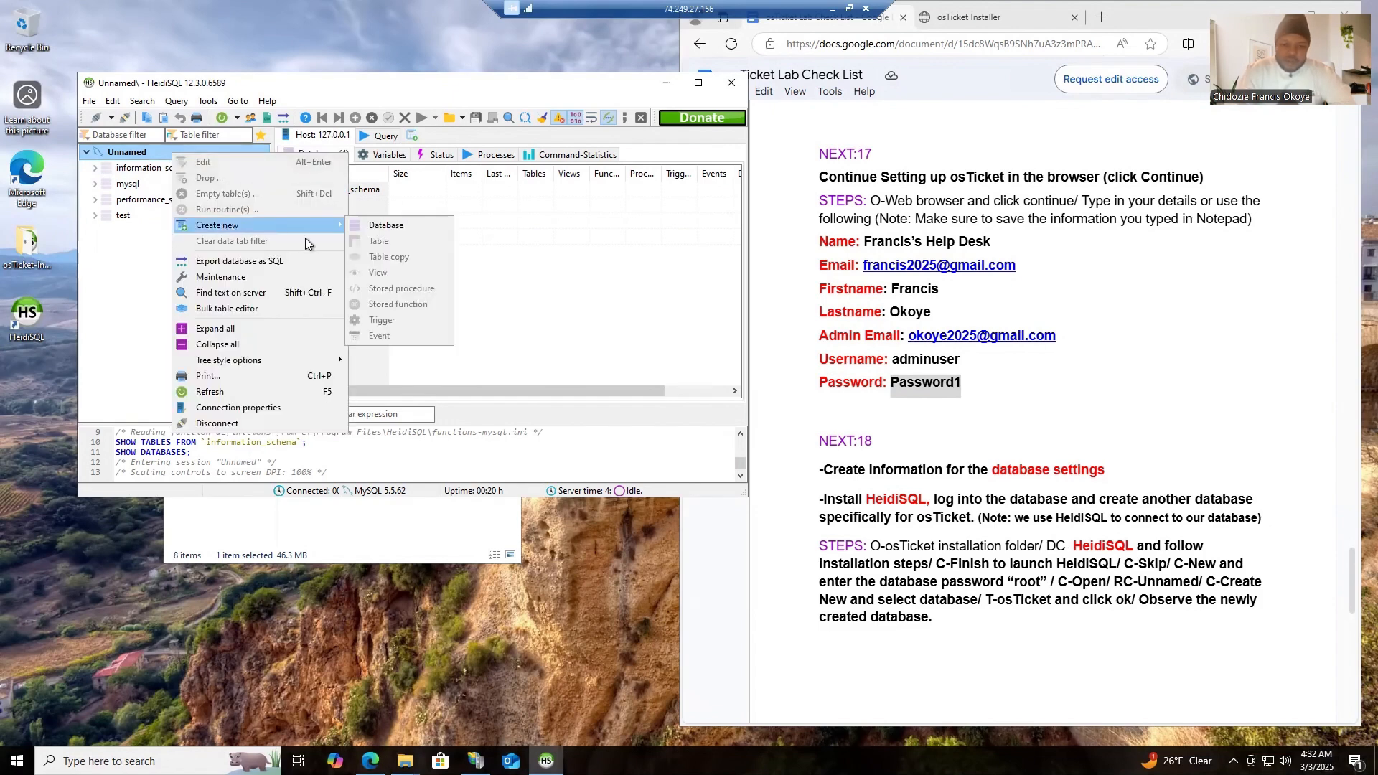
pyautogui.click(398, 227)
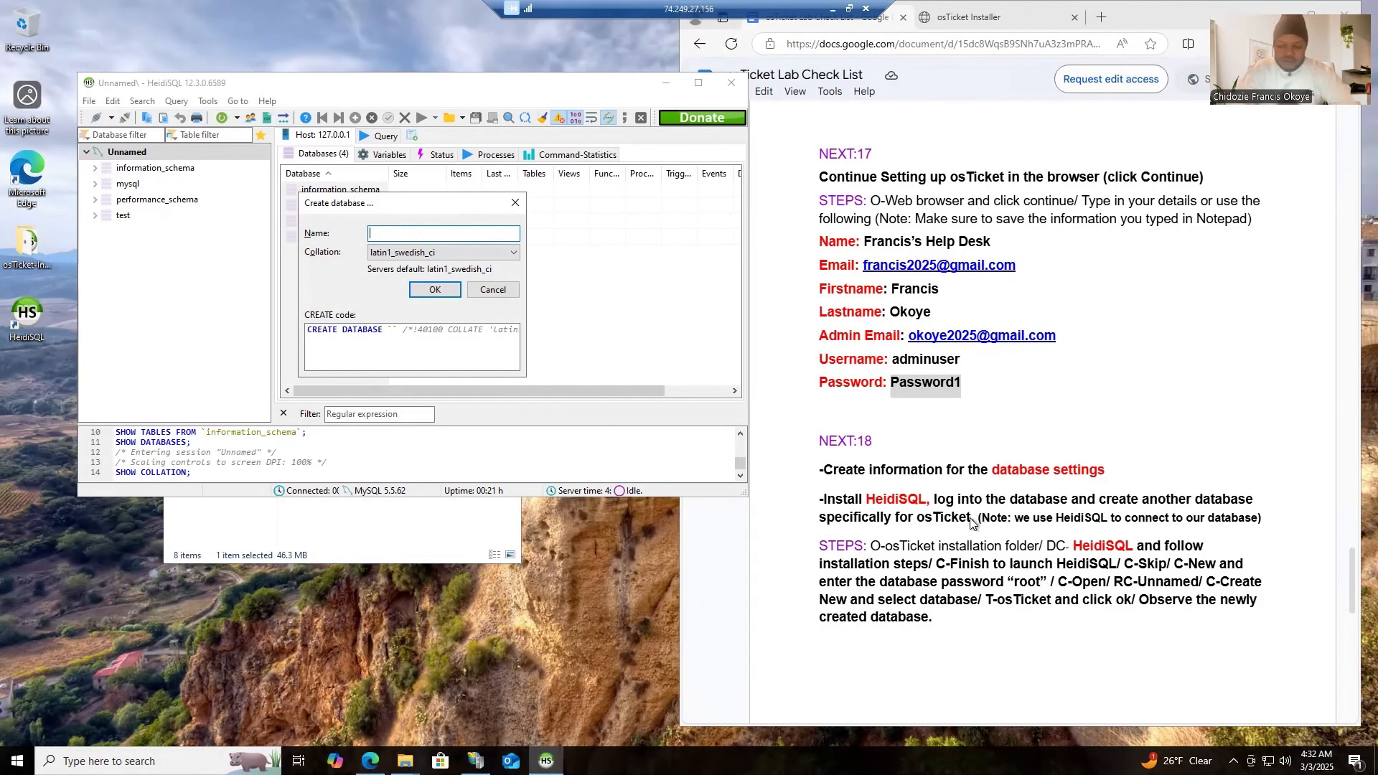
pyautogui.moveTo(971, 521); pyautogui.dragTo(919, 525)
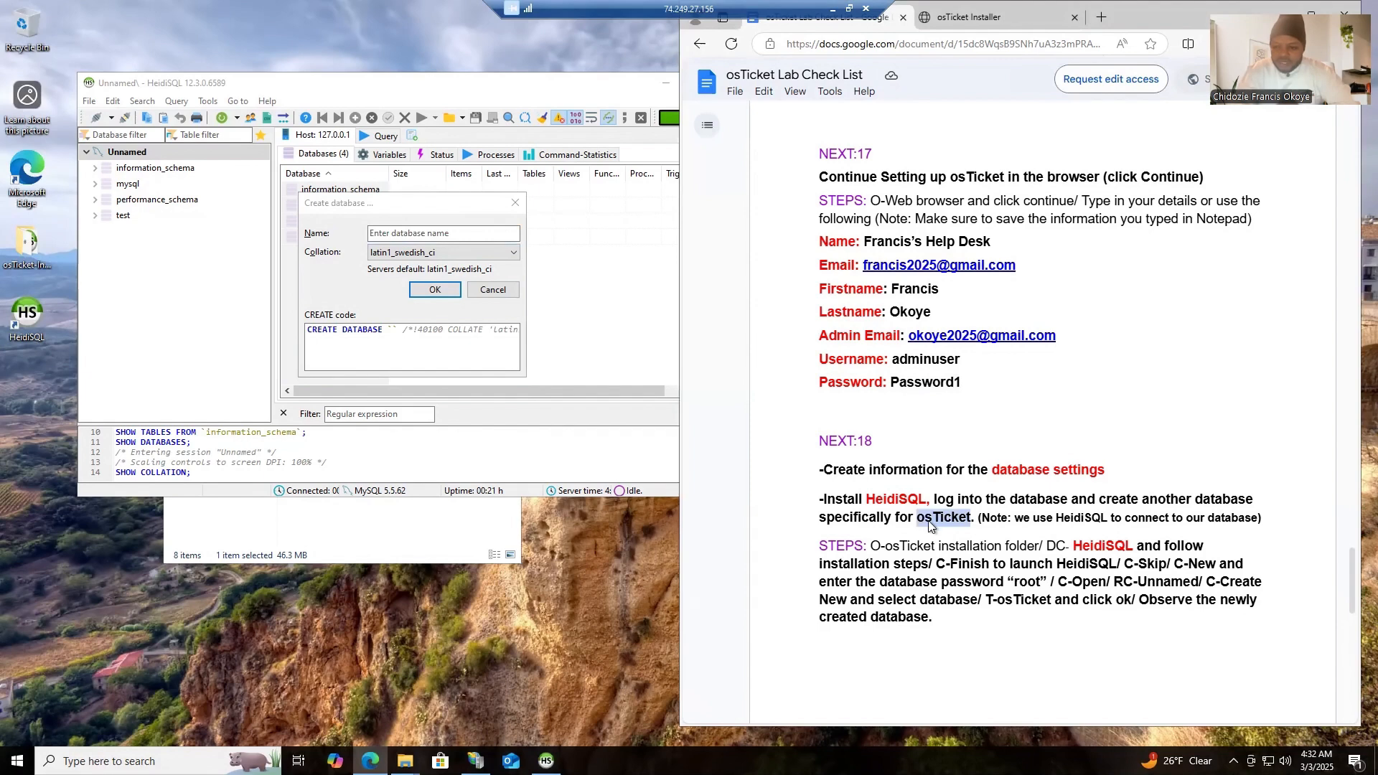
pyautogui.rightClick(930, 524)
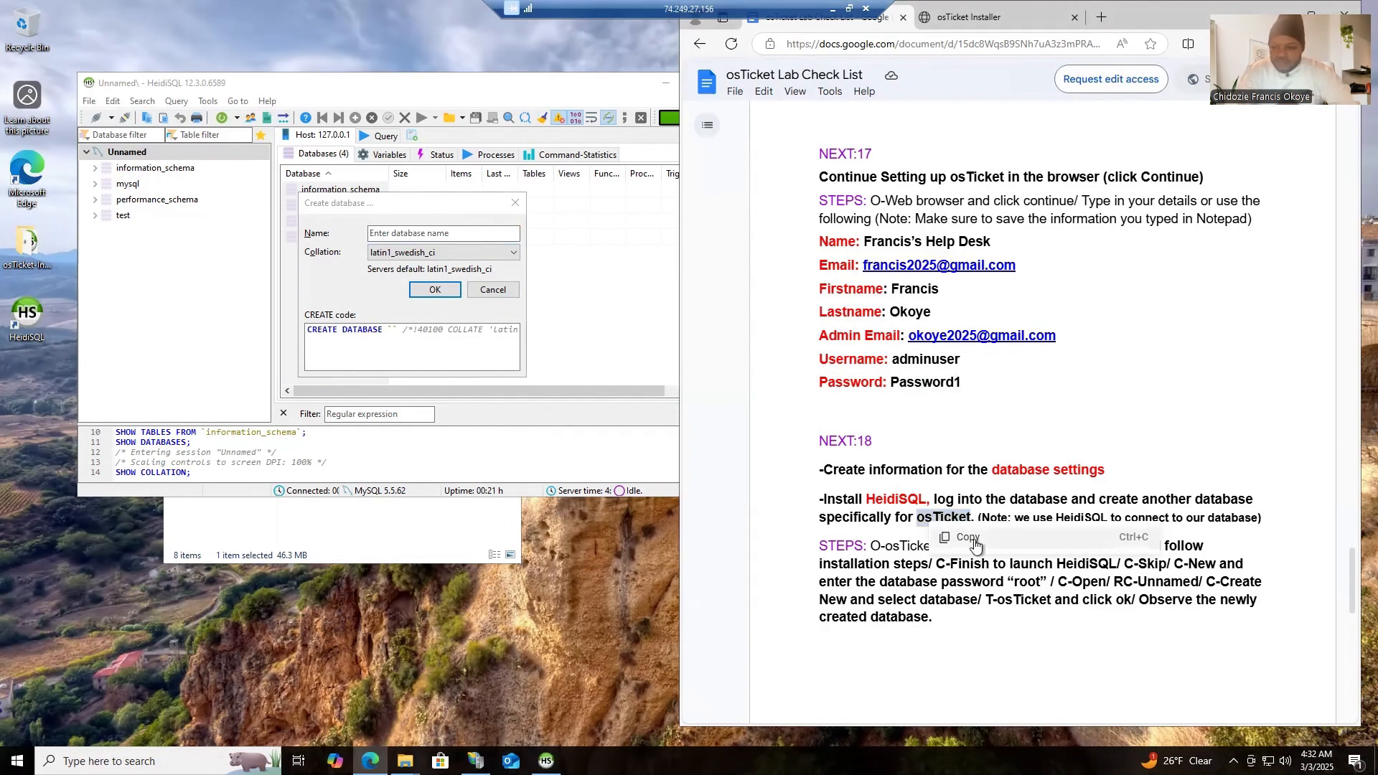
pyautogui.click(955, 537)
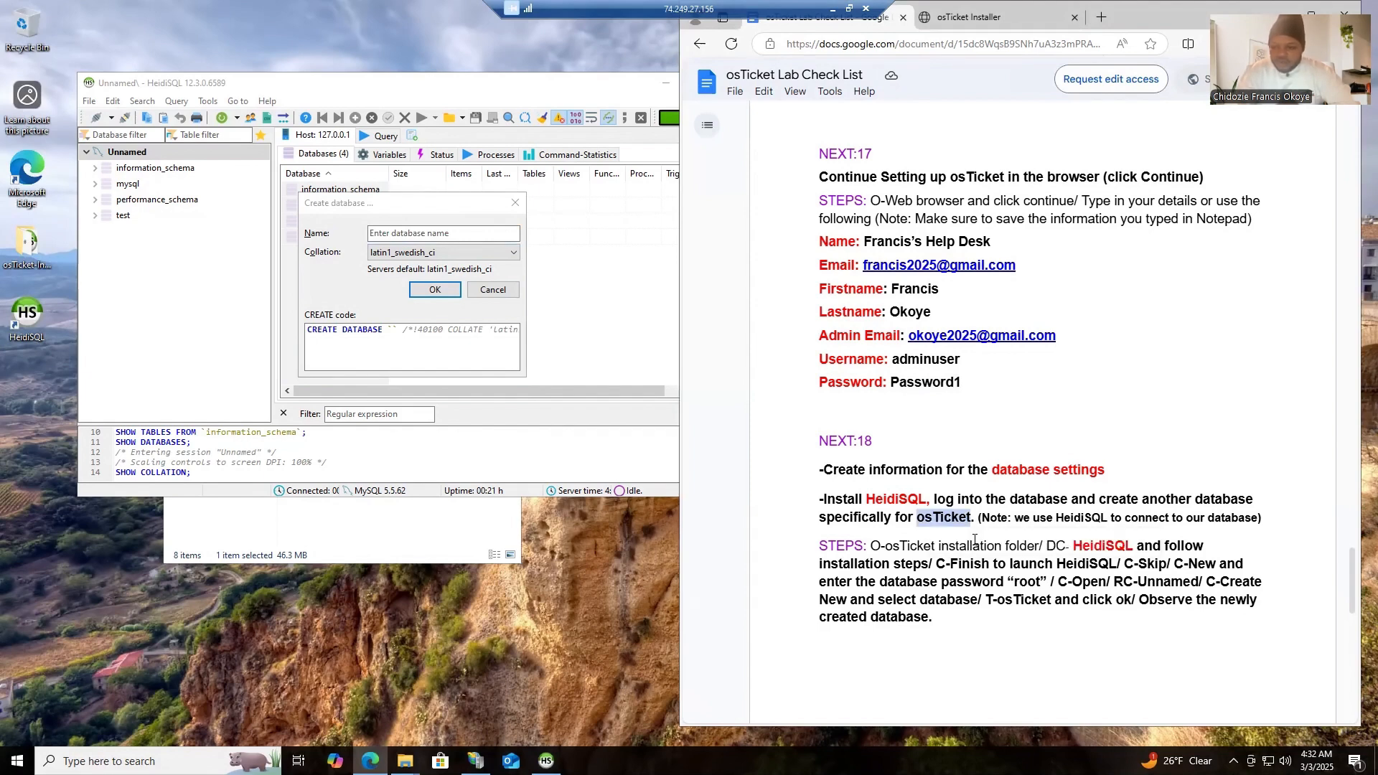
pyautogui.click(445, 234)
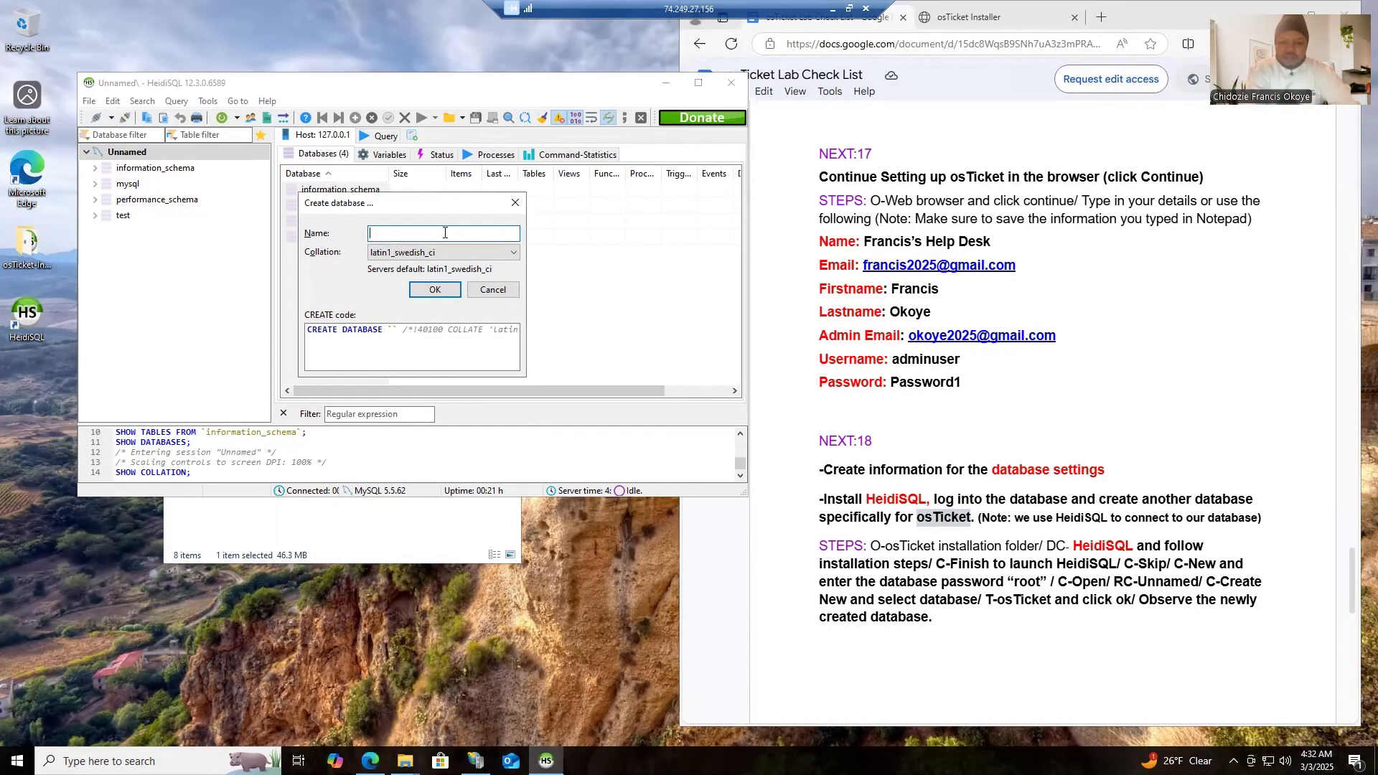
pyautogui.hotkey('ctrl', 'v')
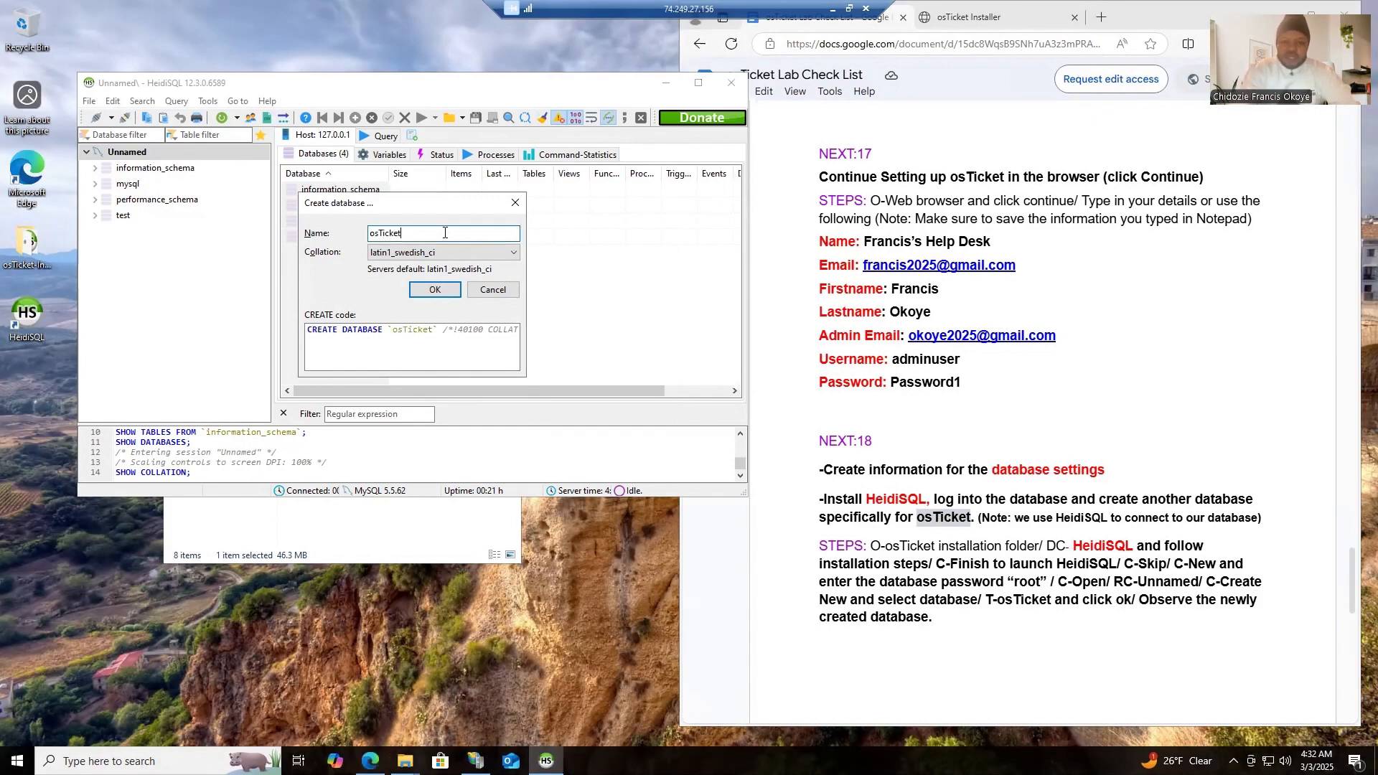
pyautogui.click(433, 291)
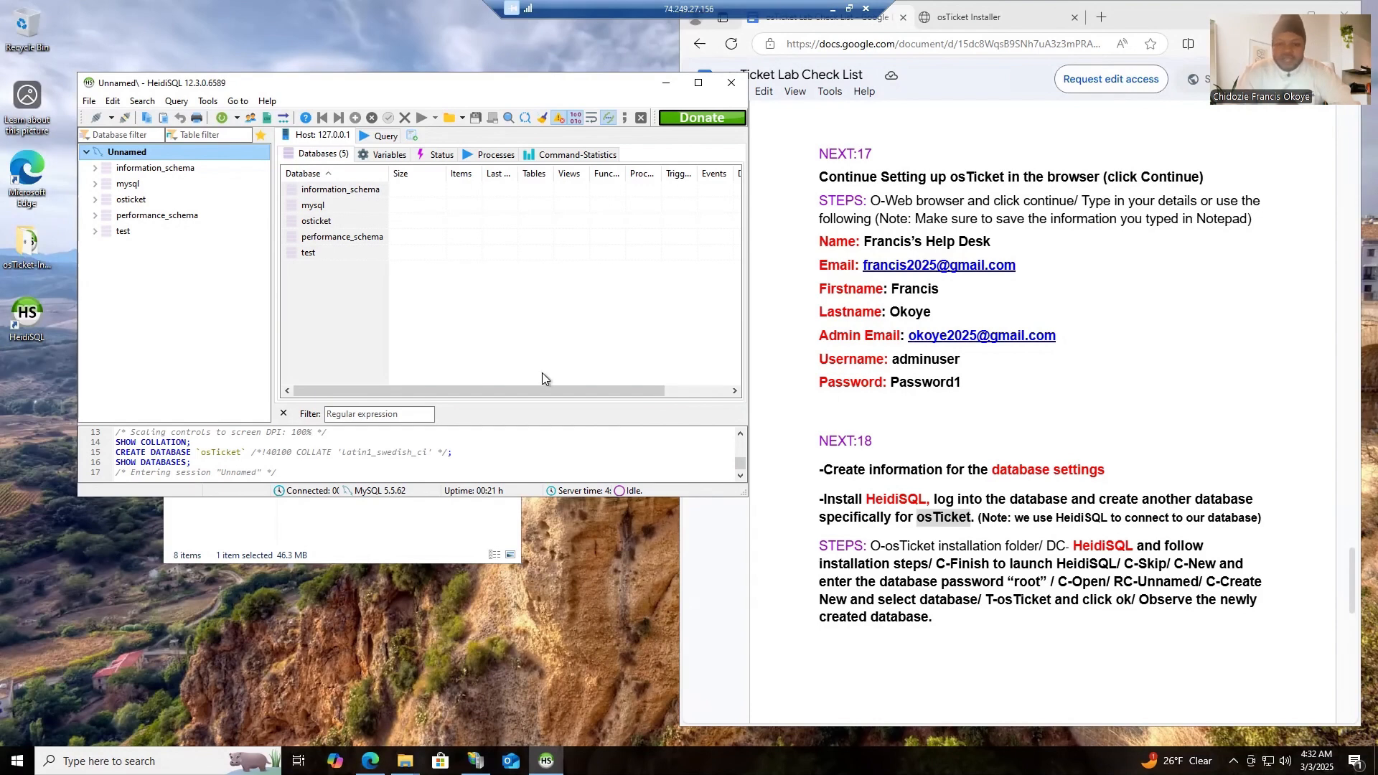
pyautogui.click(731, 85)
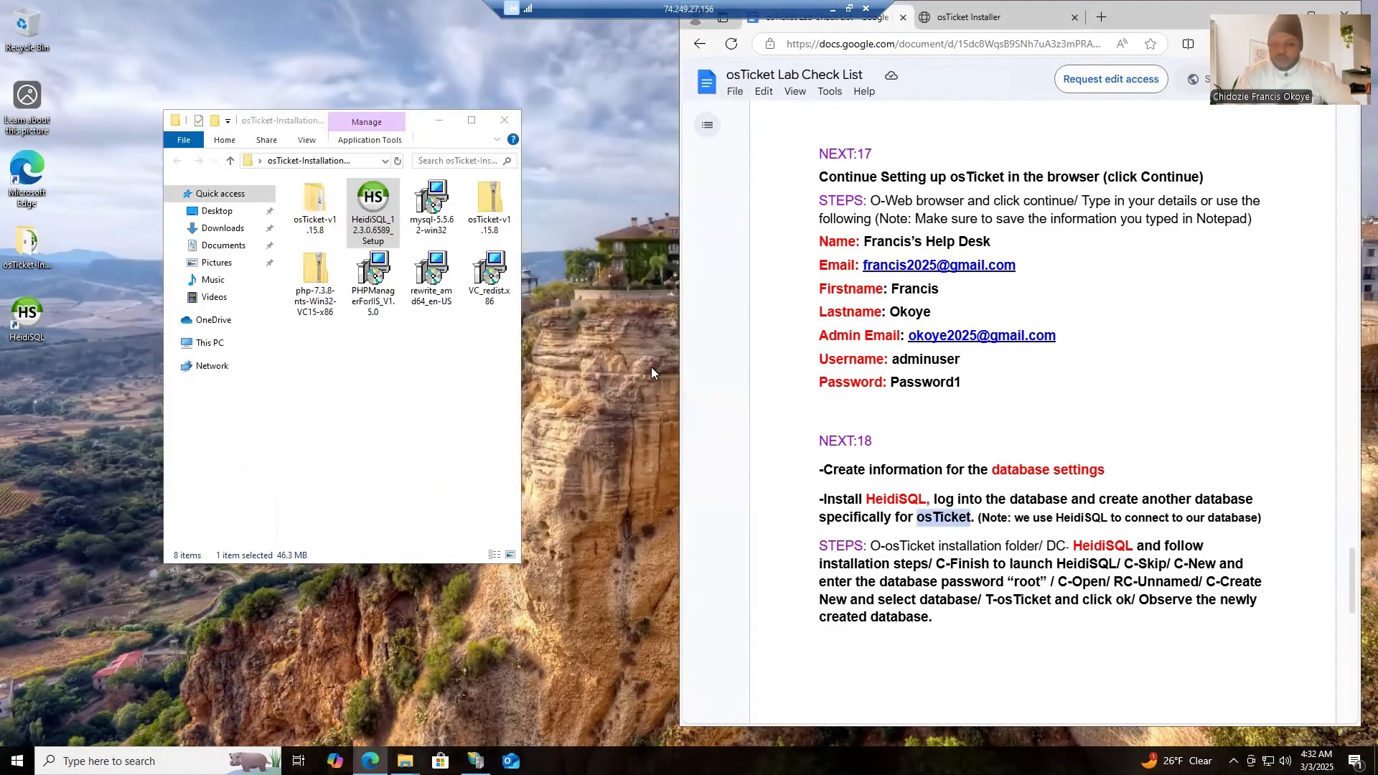
# - Enter osTicket as the MySQL Database in the installer's Database Settings and consult NEXT:18 of the checklist
pyautogui.click(984, 23)
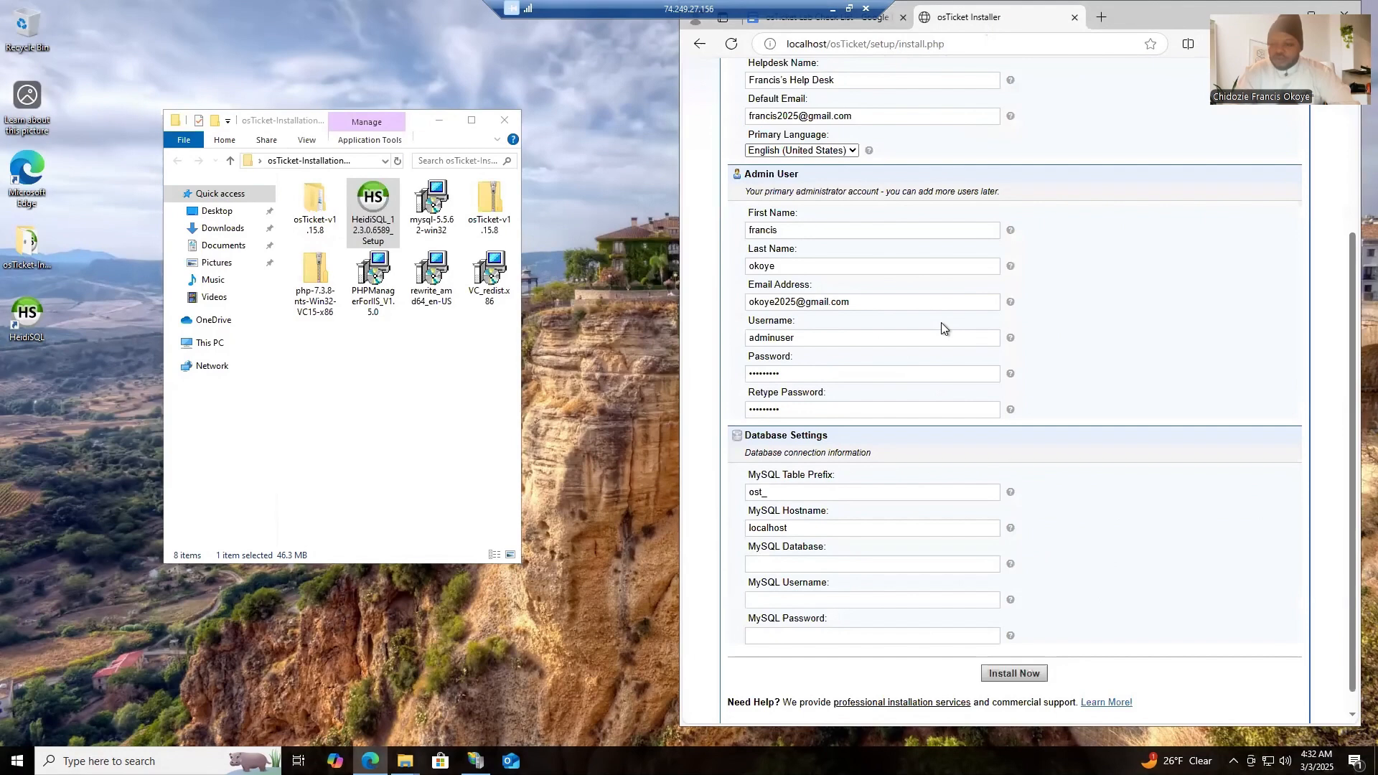
pyautogui.click(796, 566)
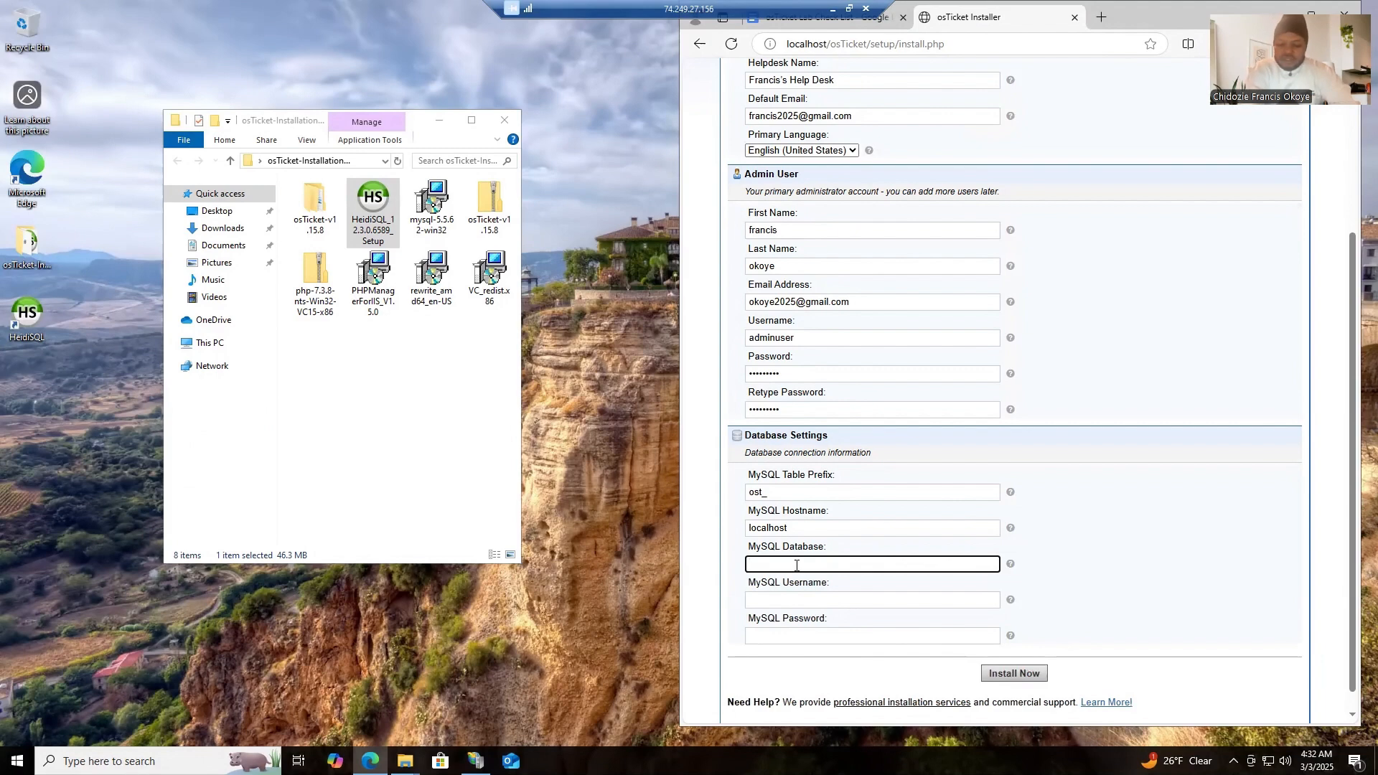
pyautogui.write('osTicket')
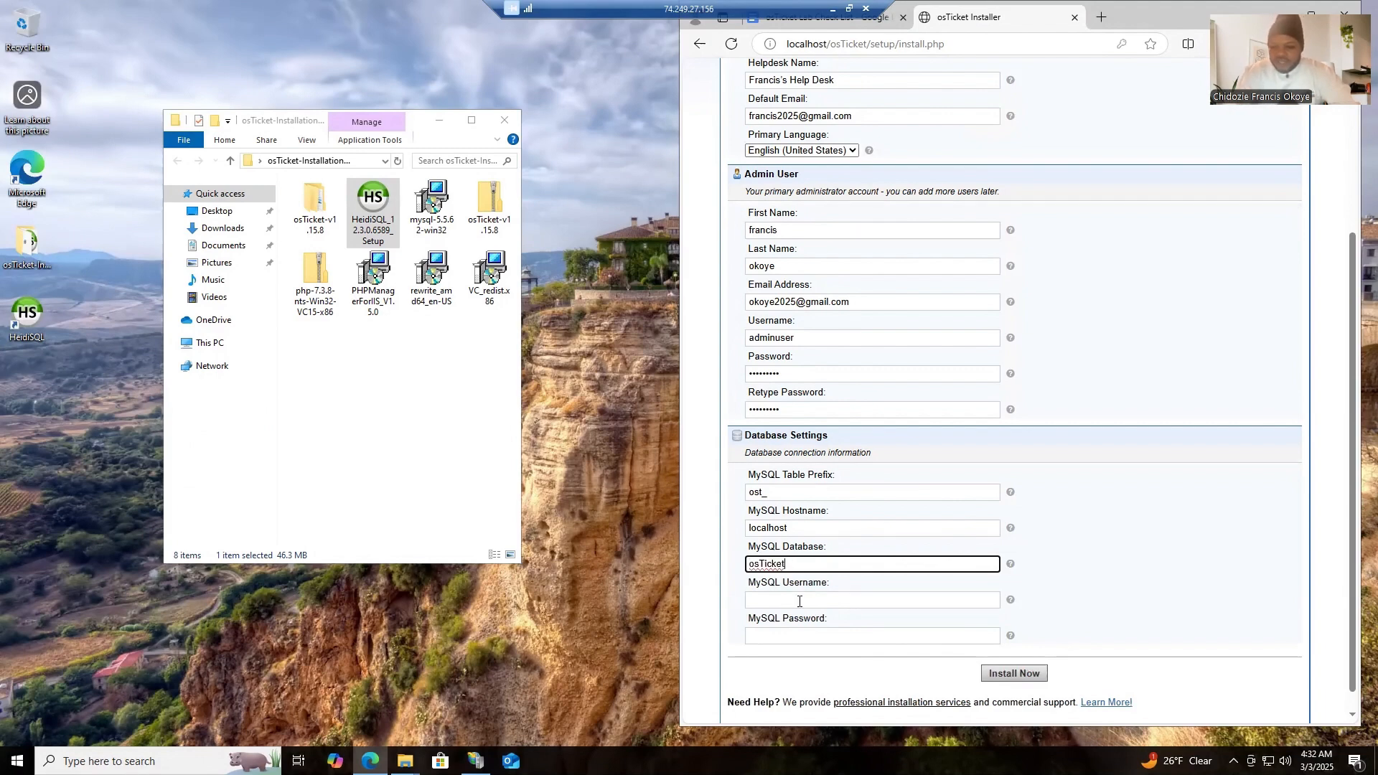
pyautogui.click(799, 601)
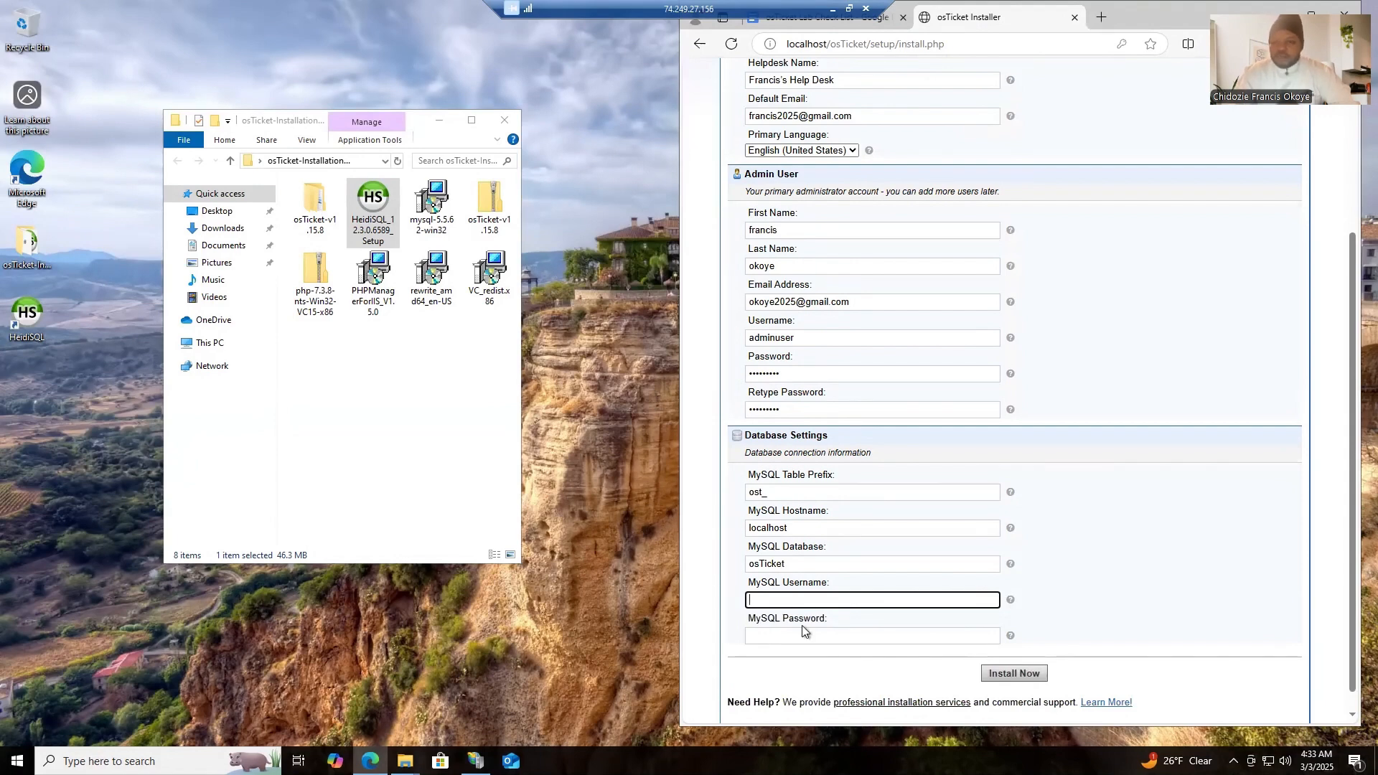
pyautogui.click(799, 26)
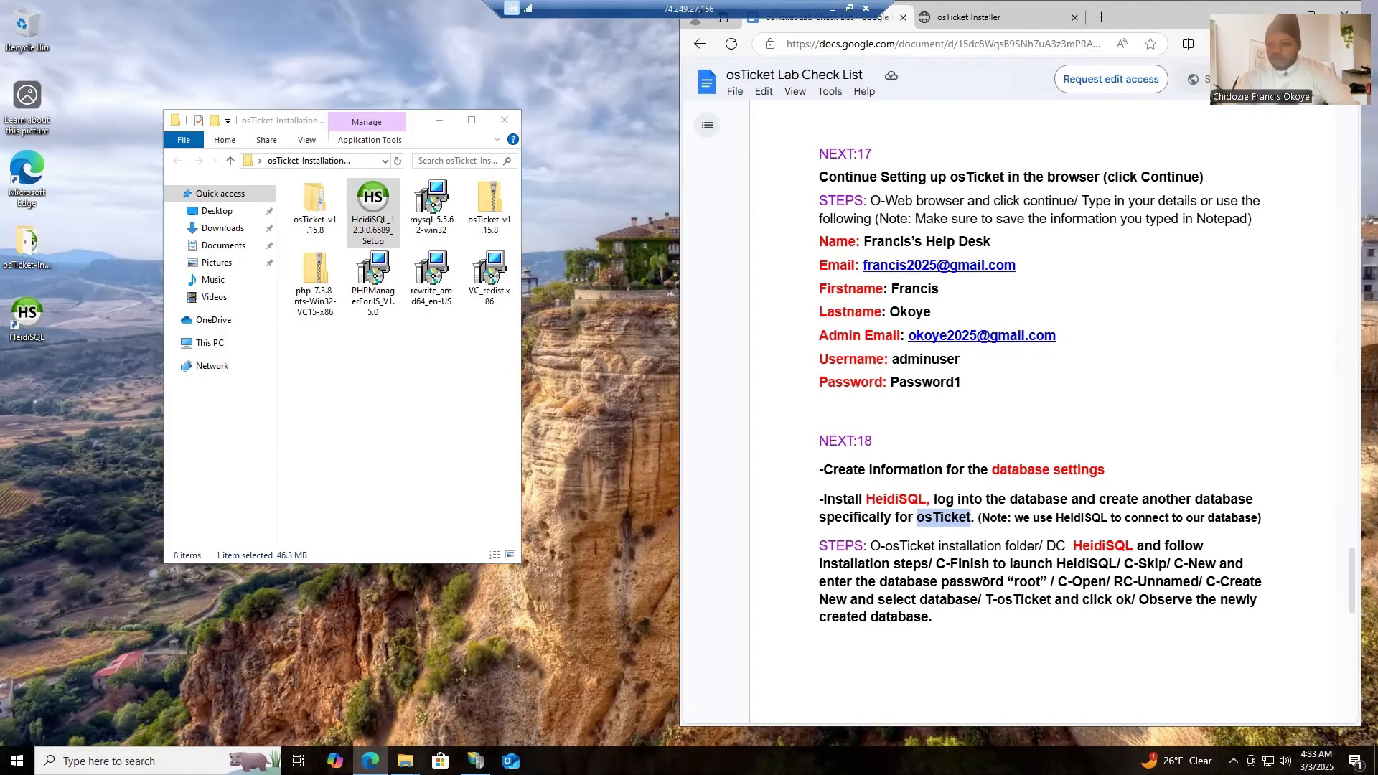
pyautogui.click(1009, 16)
pyautogui.click(472, 700)
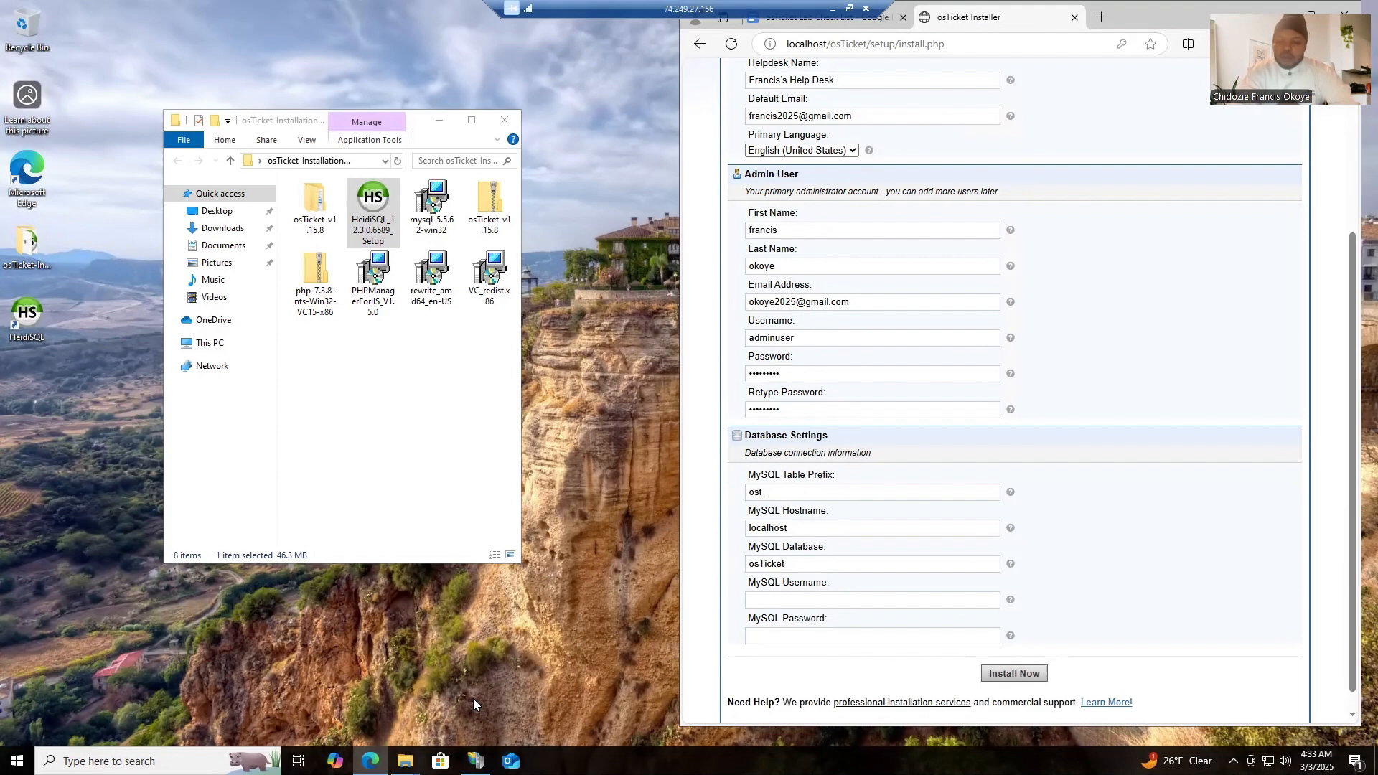
# - Enter root as the MySQL Username, fill in the MySQL Password and start the osTicket installation
pyautogui.click(791, 604)
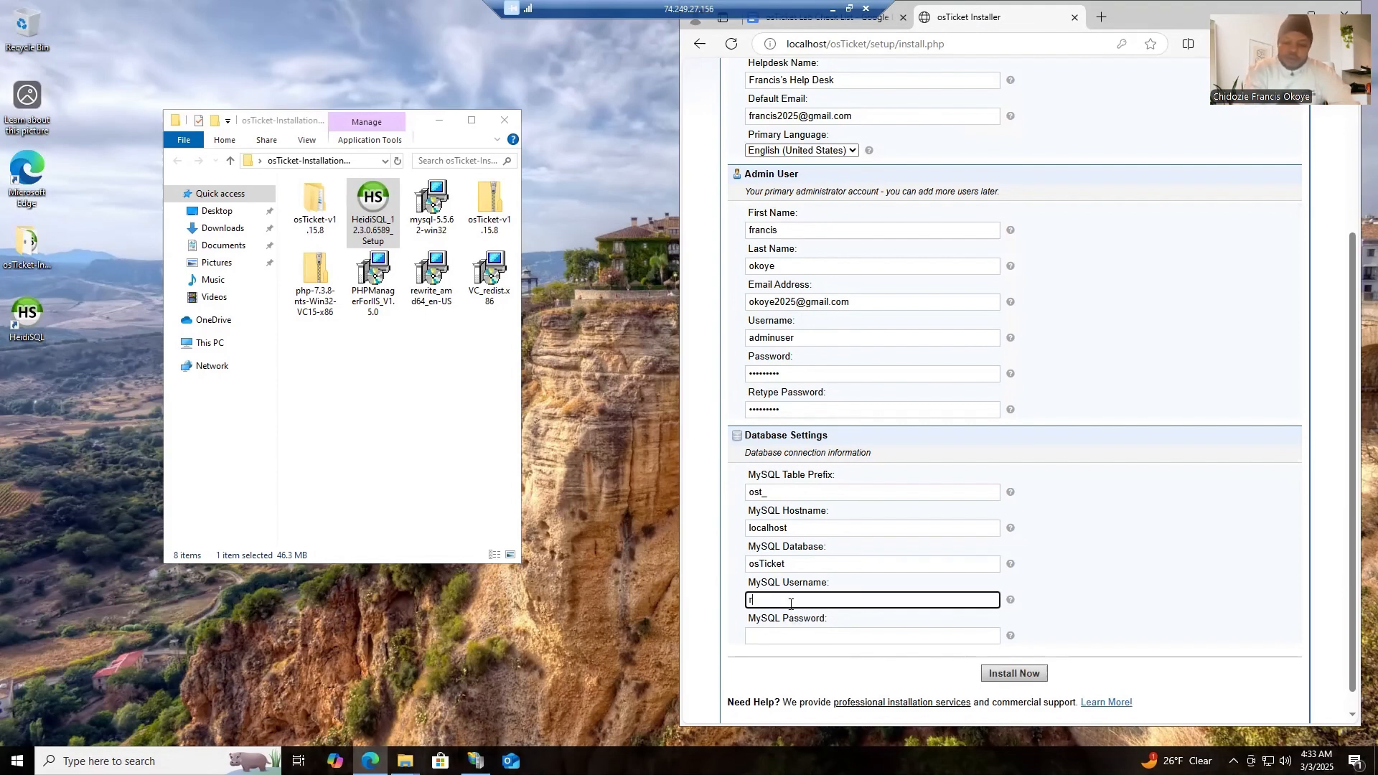
pyautogui.write('root')
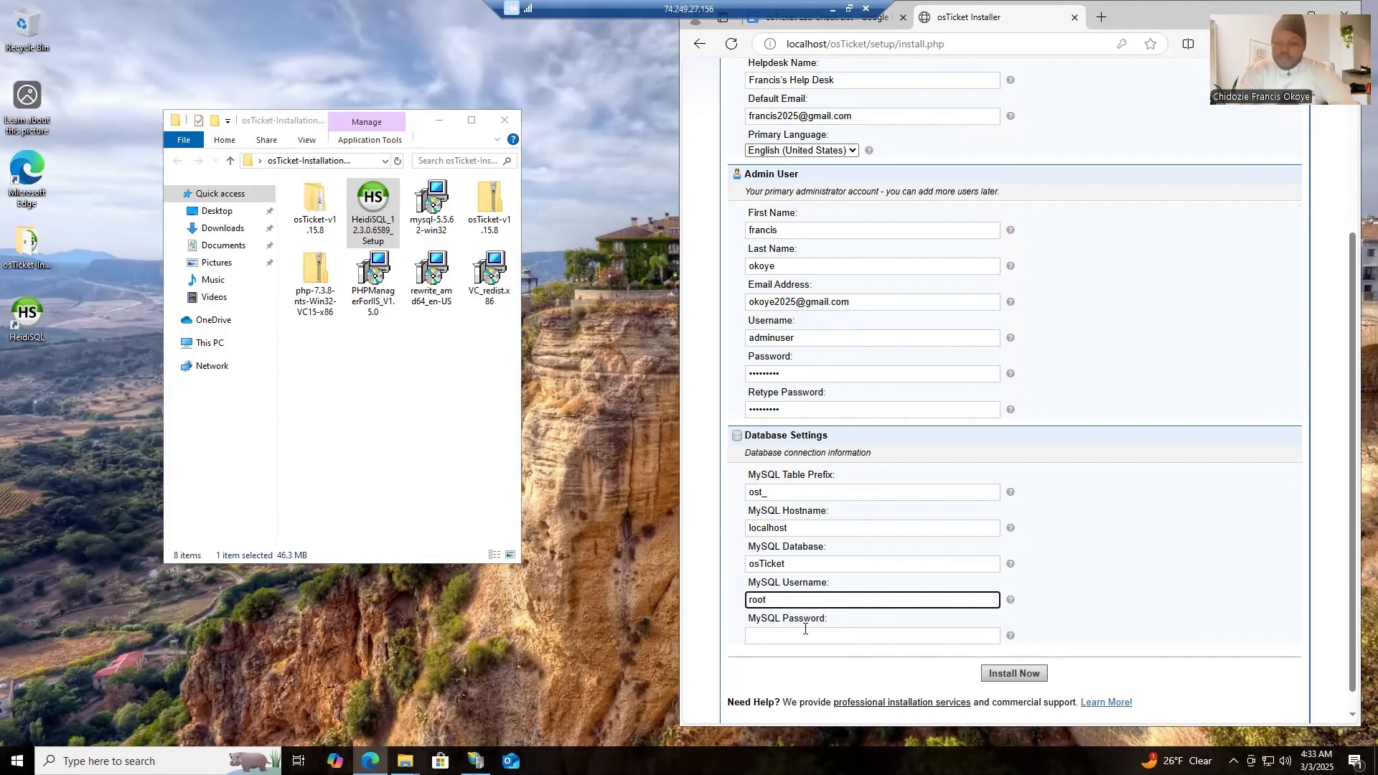
pyautogui.click(805, 635)
pyautogui.write('p')
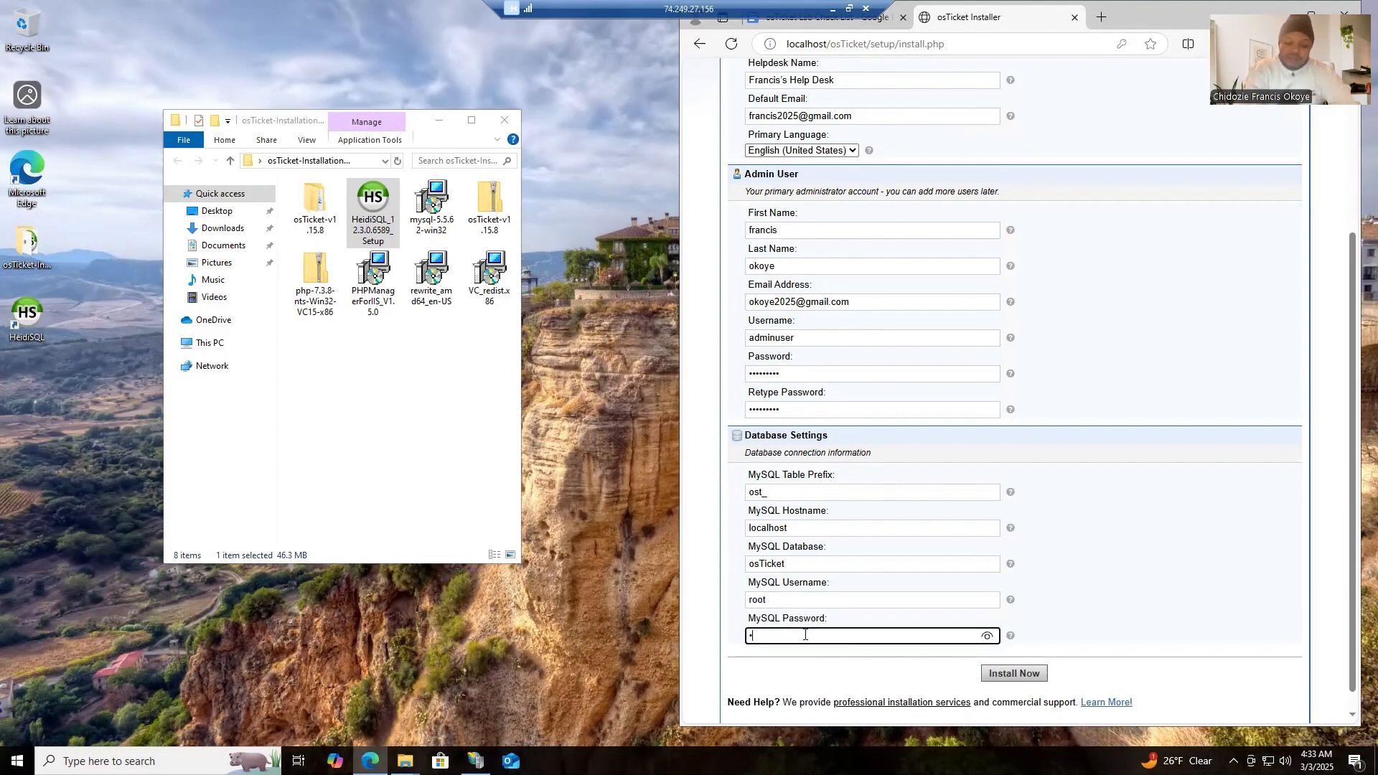
pyautogui.write('ass')
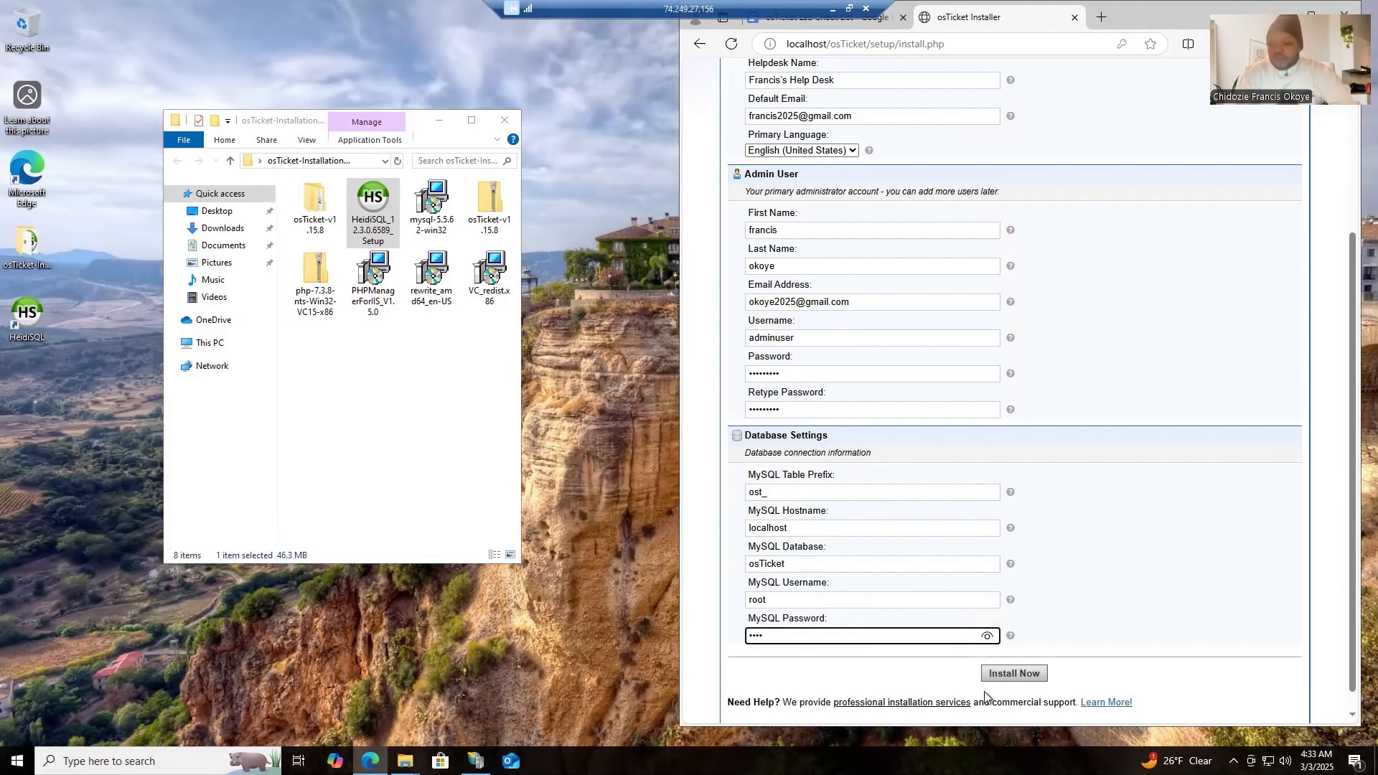
pyautogui.click(1015, 674)
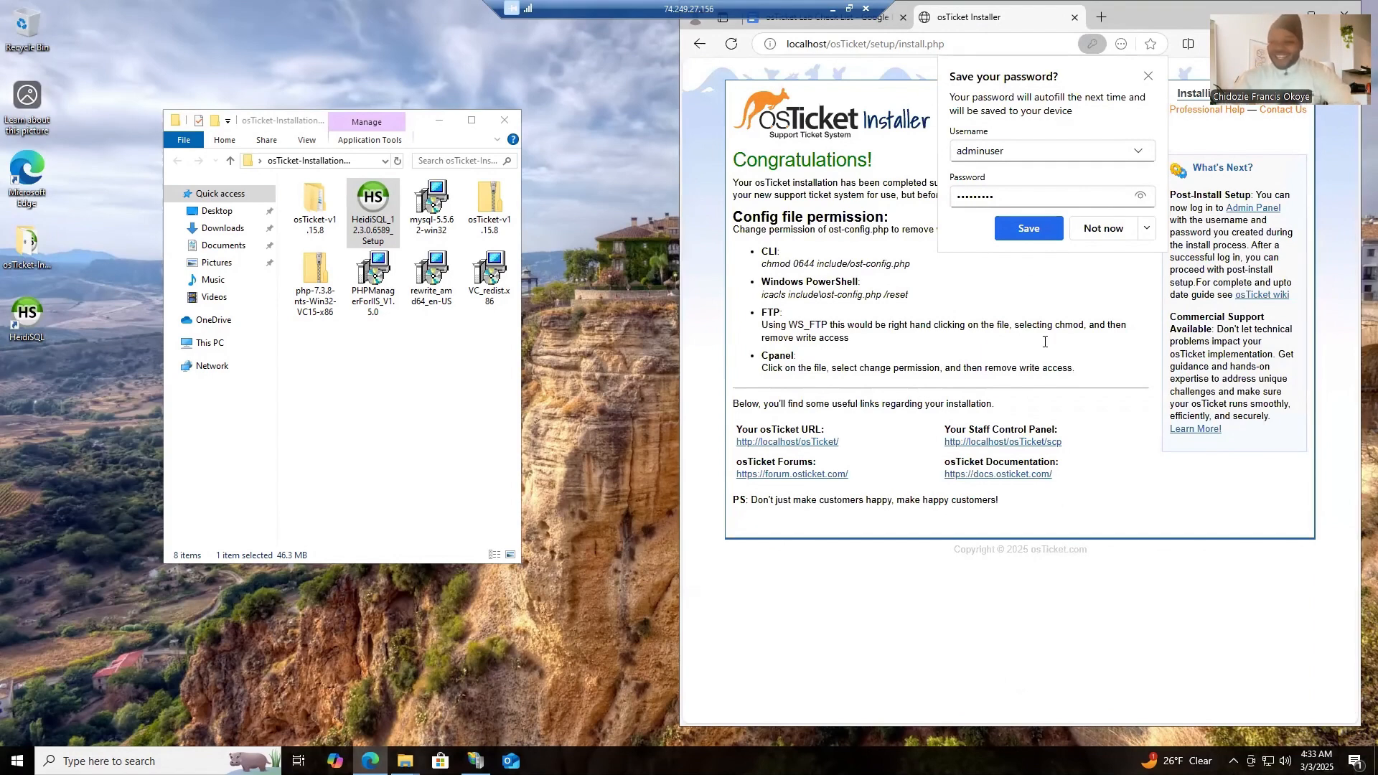
# - Save the admin login in the browser and add the osTicket Installer page to the Favorites bar
pyautogui.click(1036, 228)
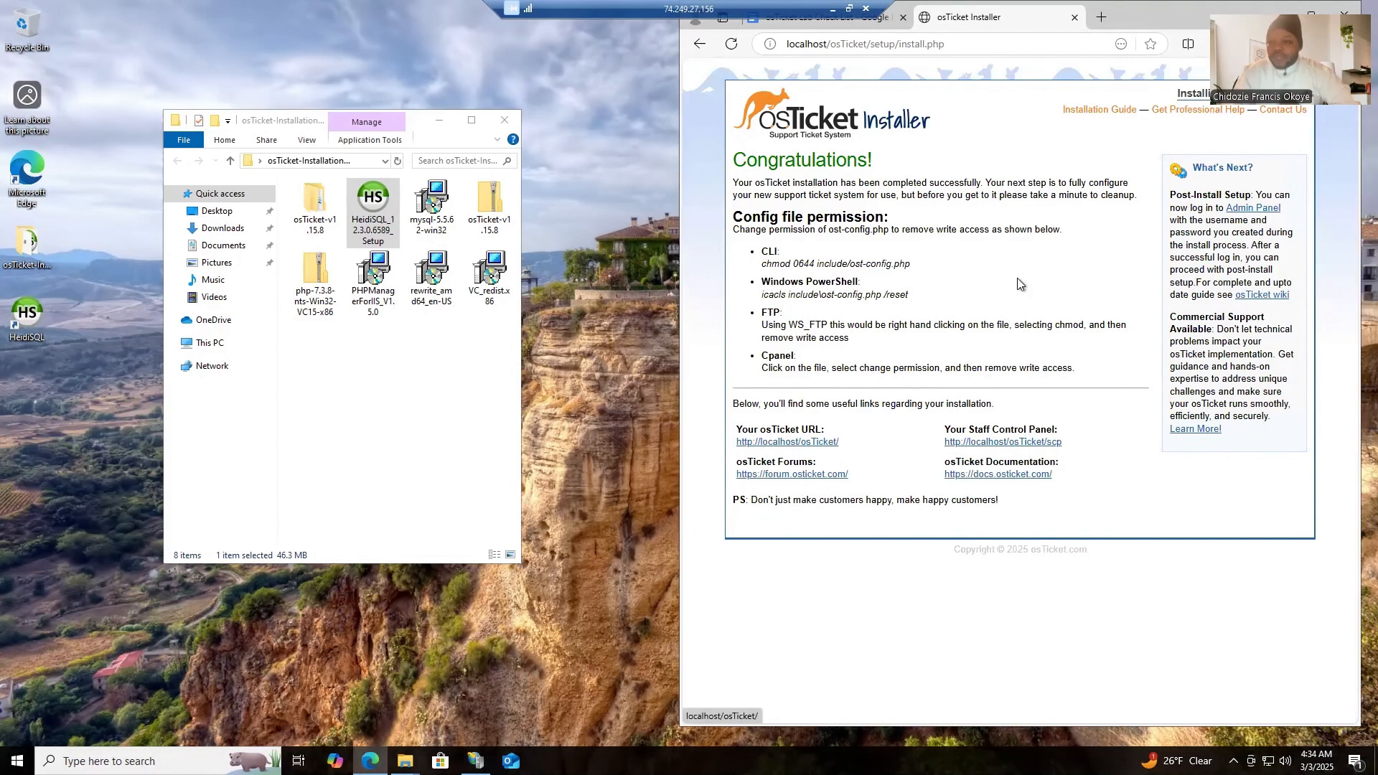
pyautogui.click(1151, 44)
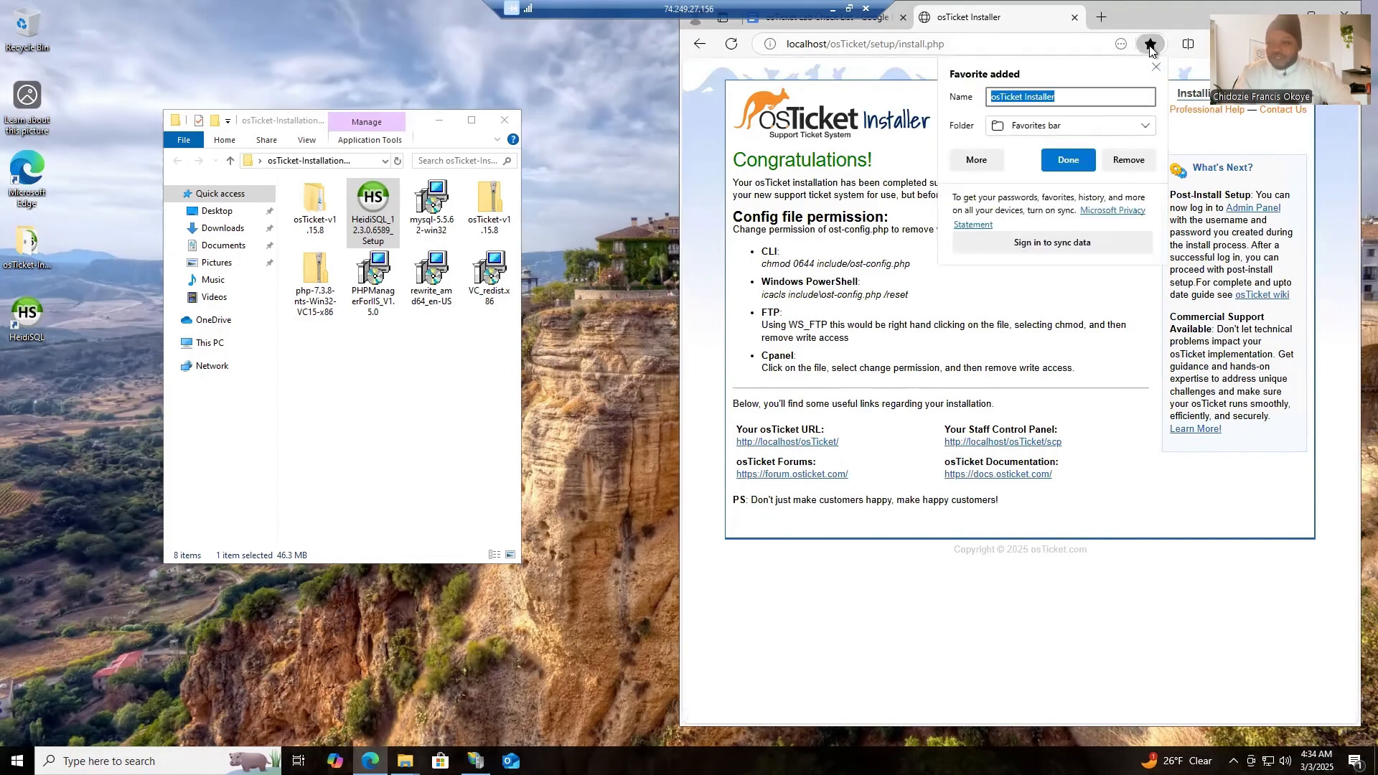
pyautogui.click(1062, 164)
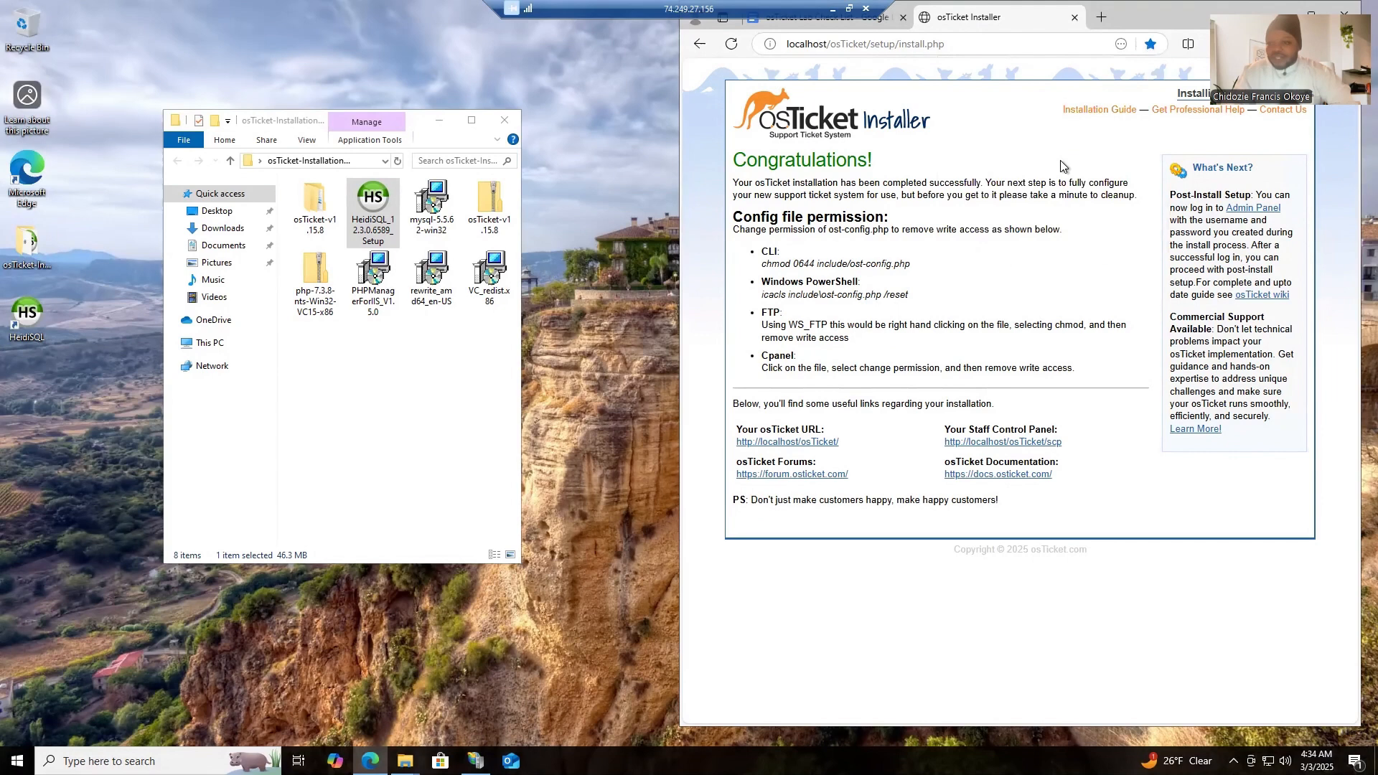
# - Open the osTicket URL and preview the new ticket form with General Inquiry as the help topic
pyautogui.click(792, 443)
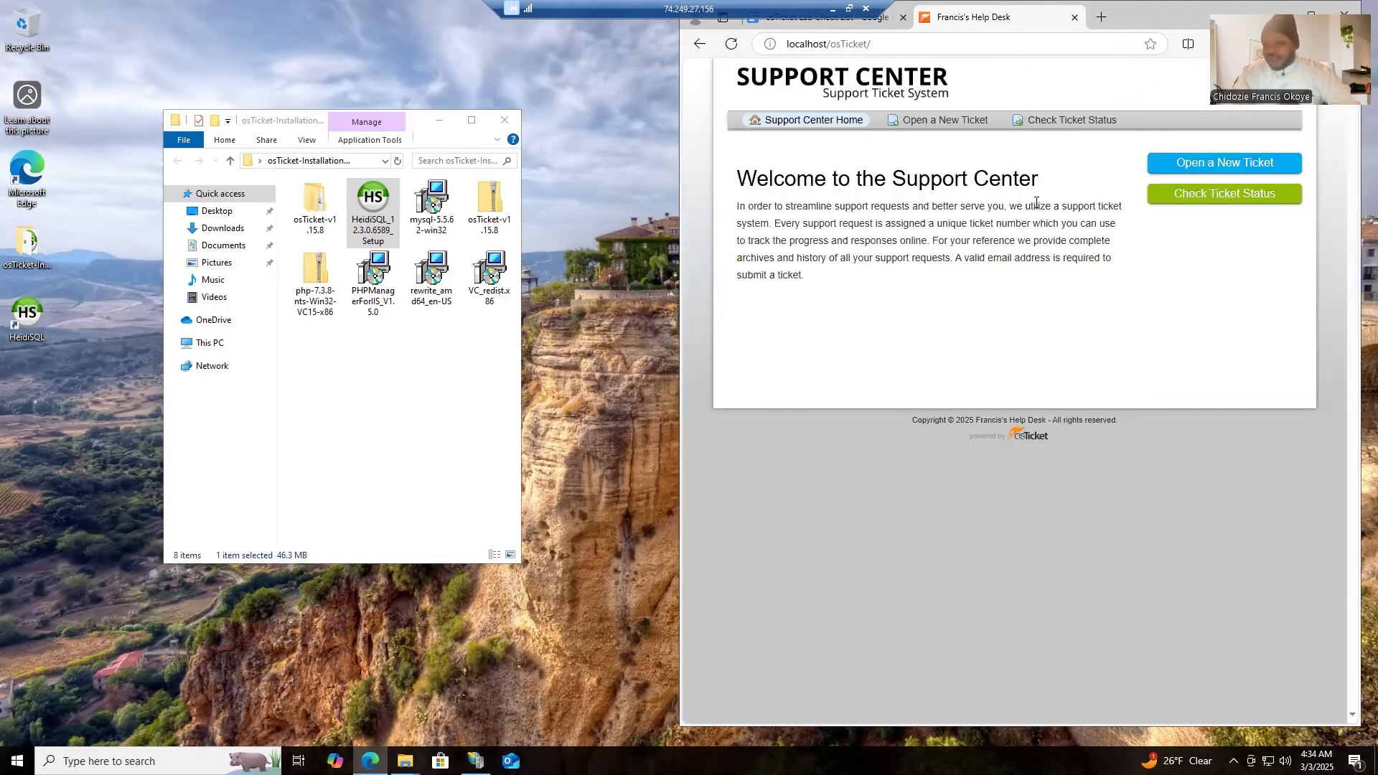
pyautogui.click(1213, 168)
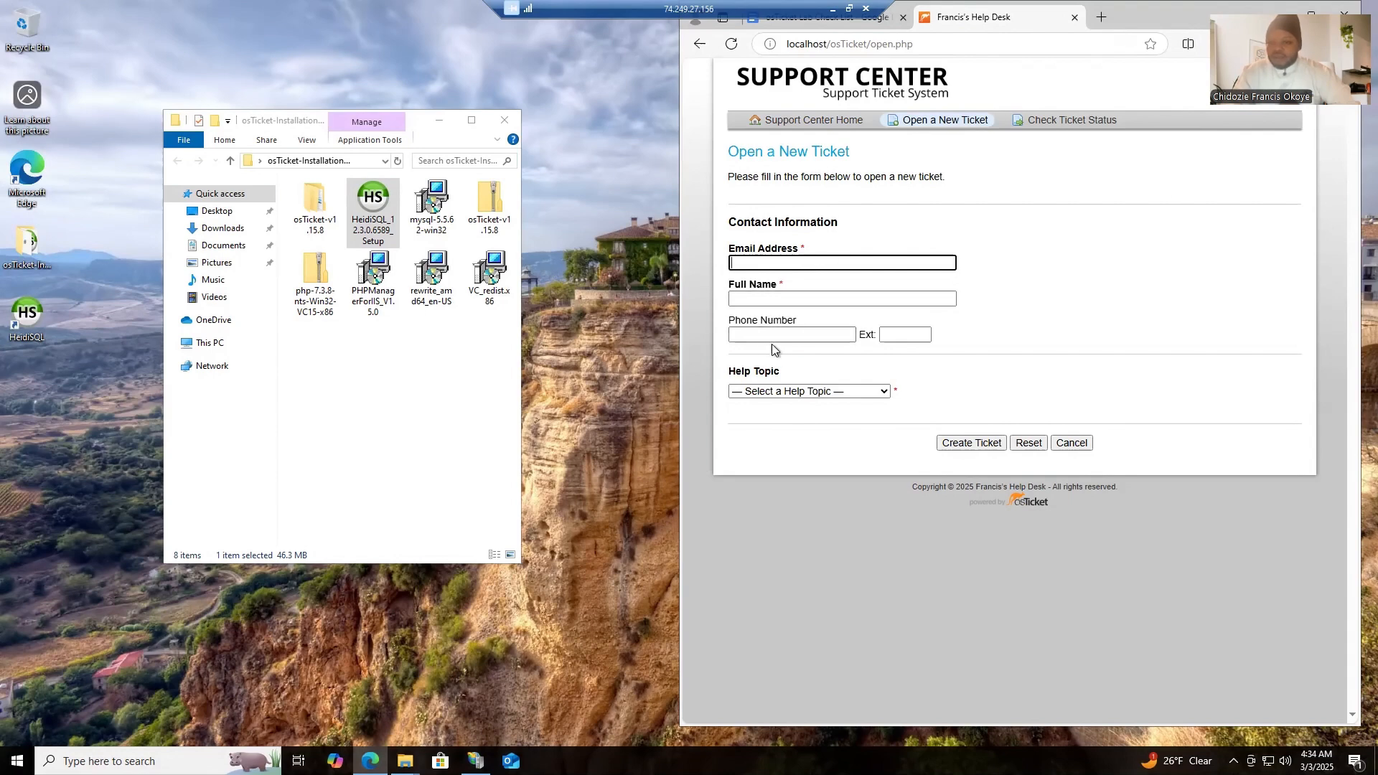
pyautogui.click(810, 394)
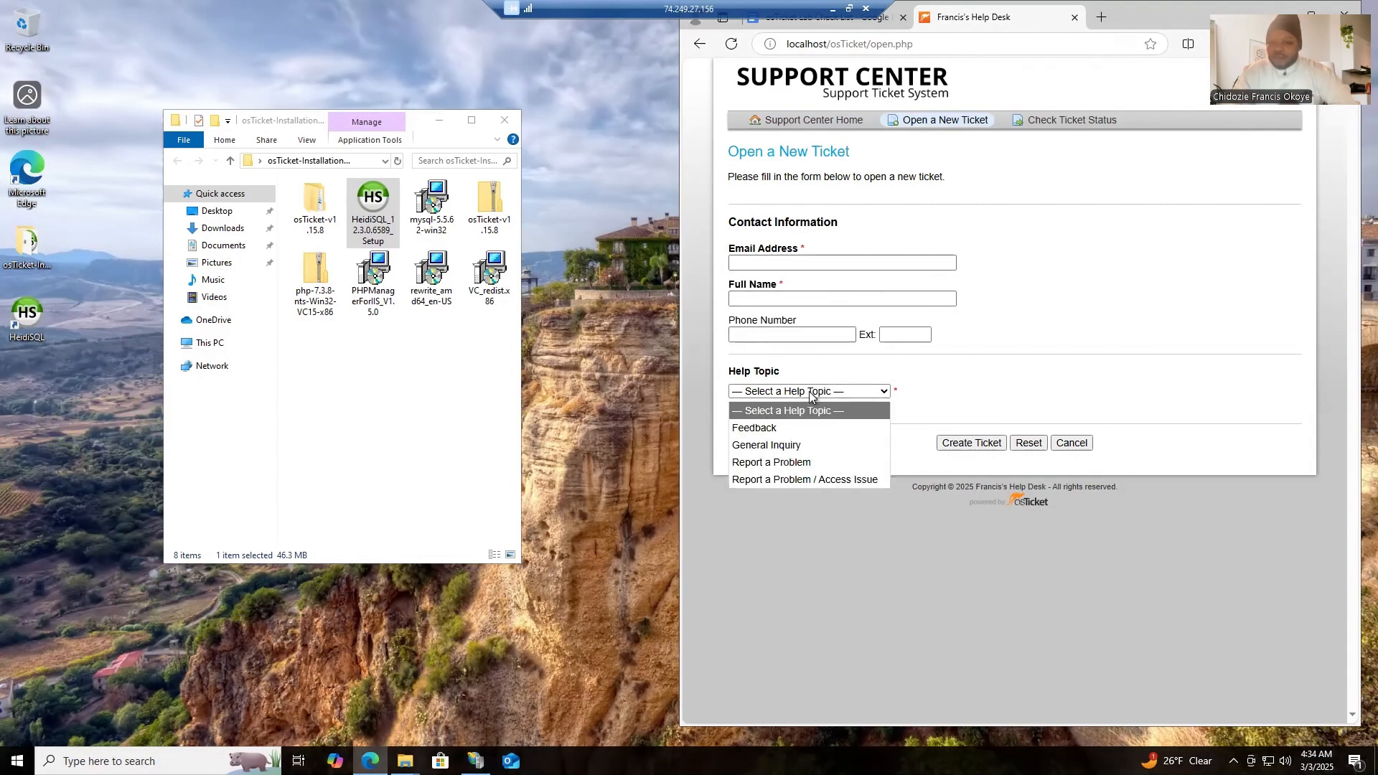
pyautogui.click(786, 446)
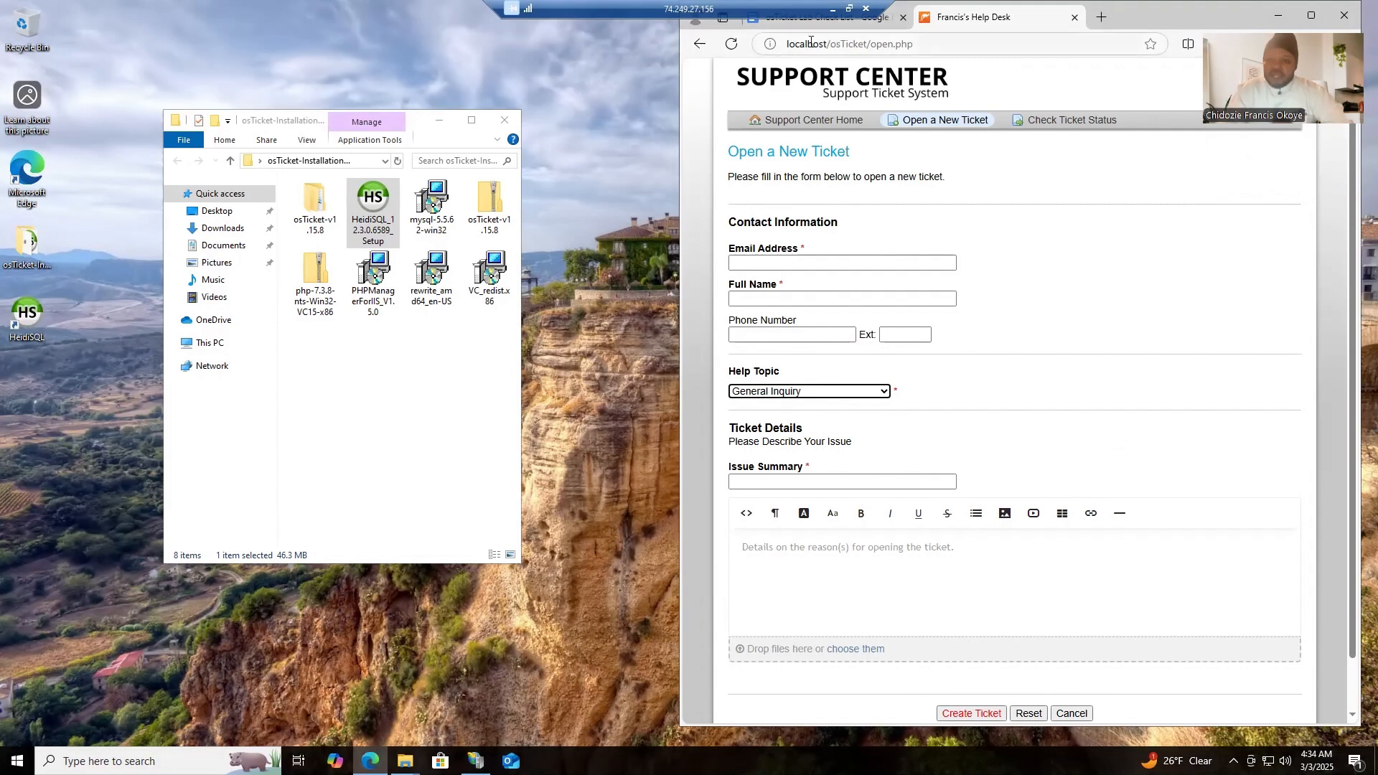
# - Leave the new ticket form without saving and go back to the Support Center home page
pyautogui.click(700, 43)
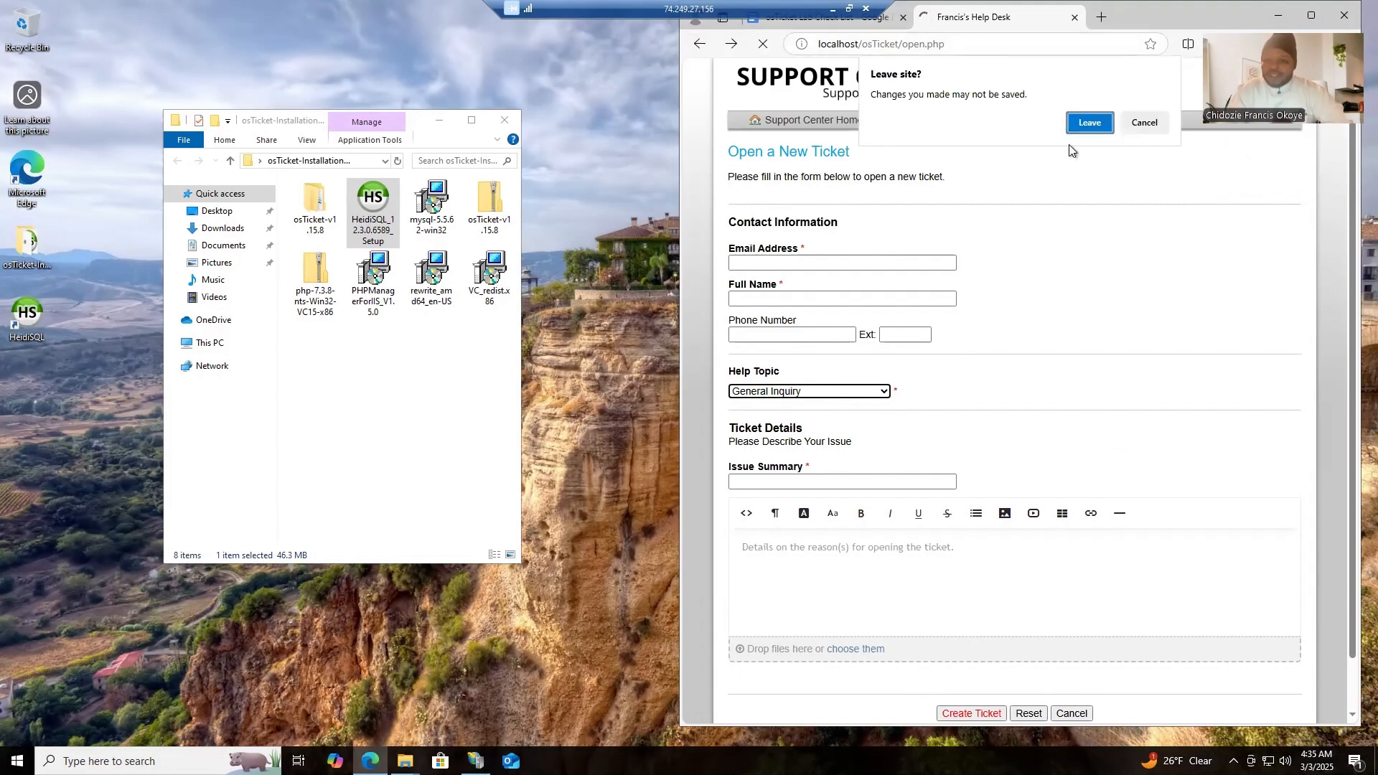
pyautogui.click(1095, 124)
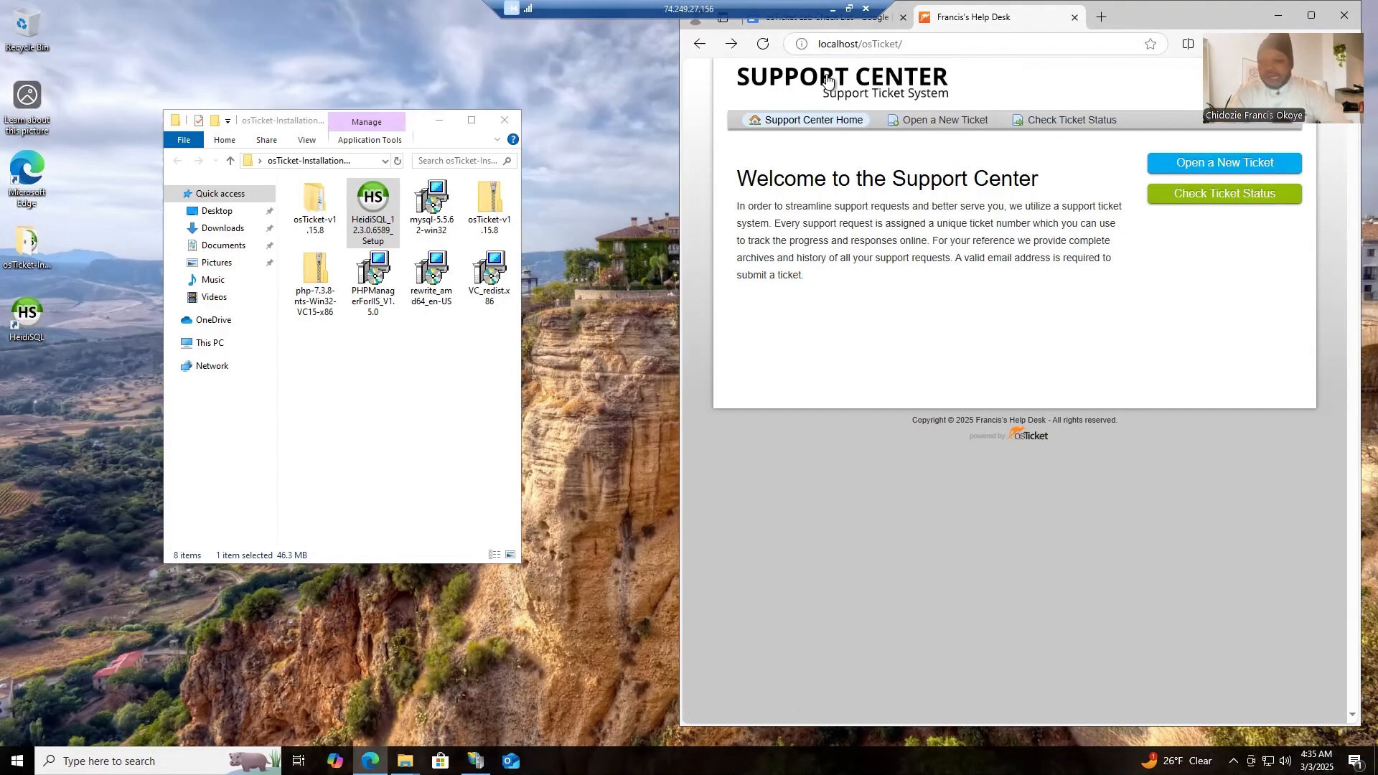
pyautogui.click(700, 44)
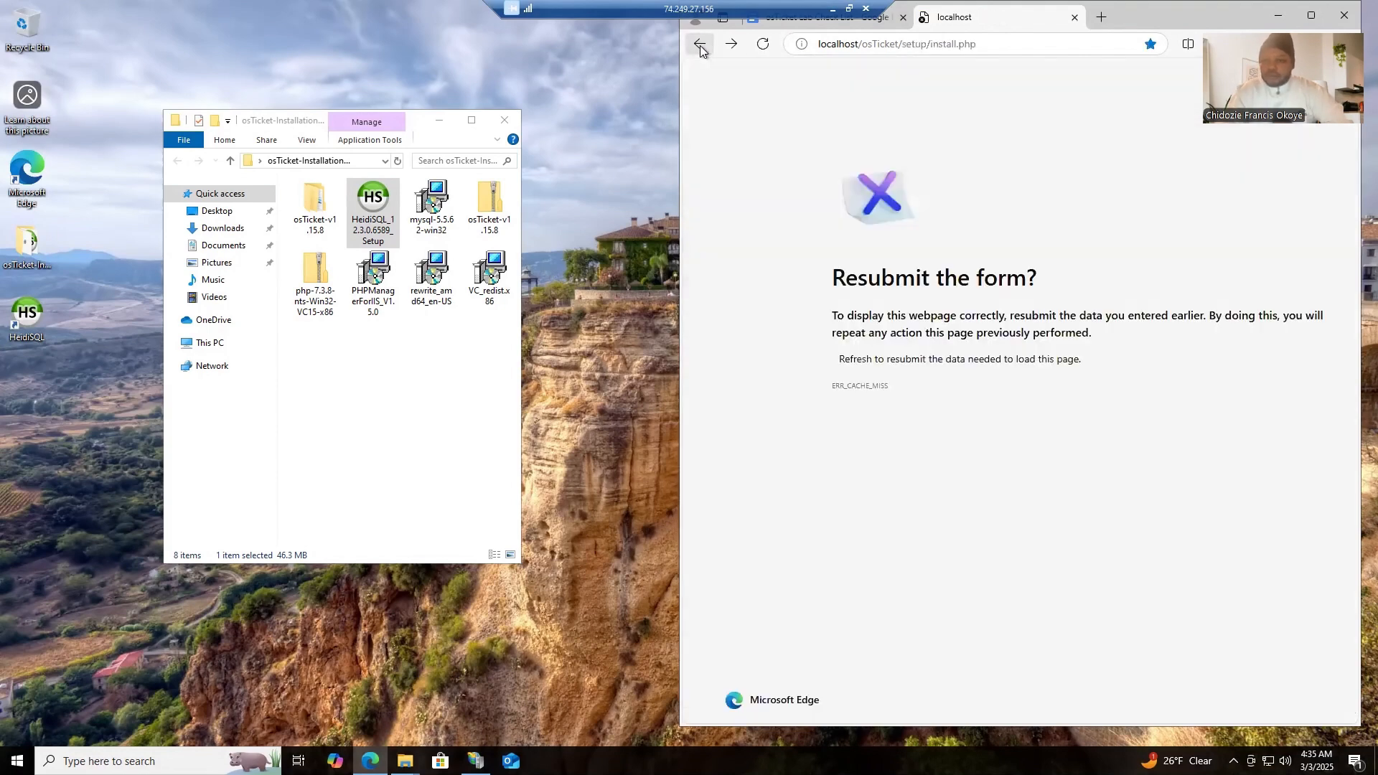
pyautogui.click(732, 45)
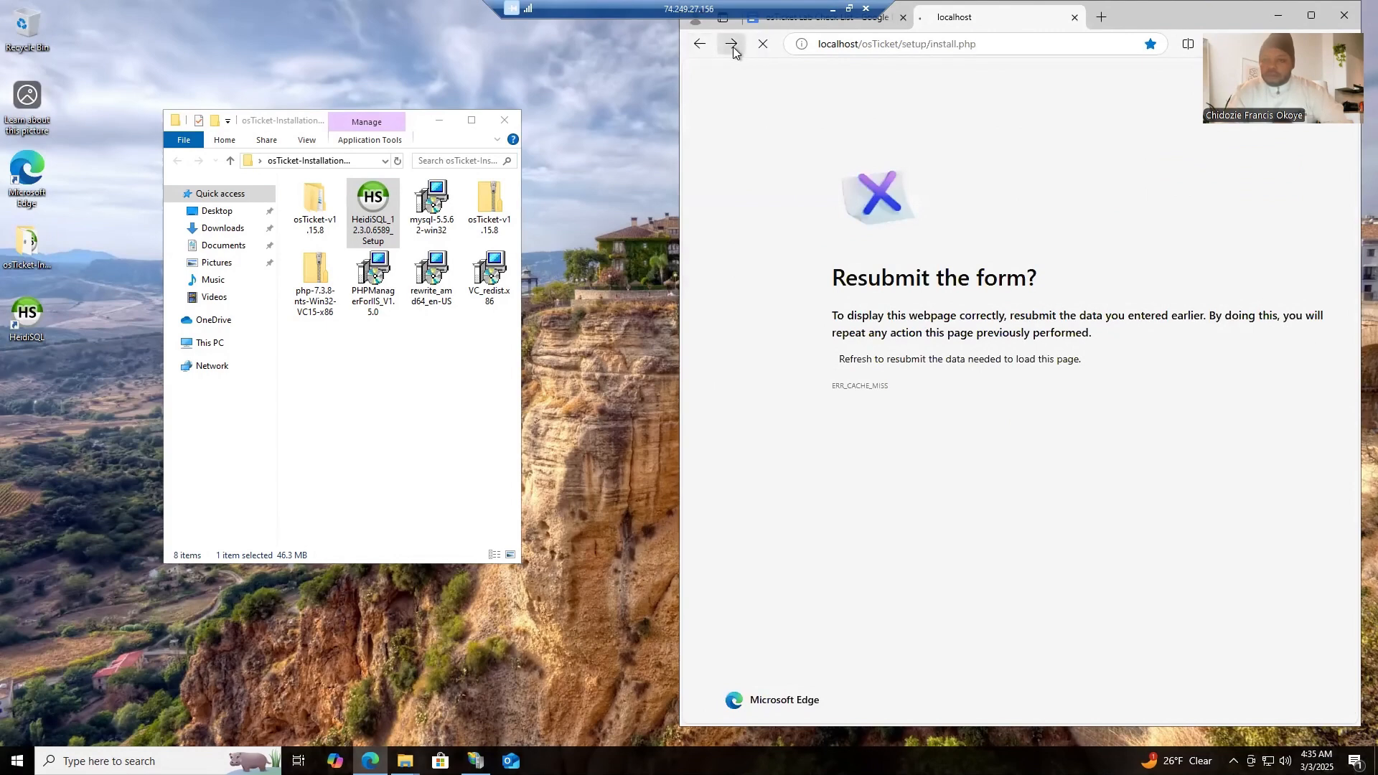